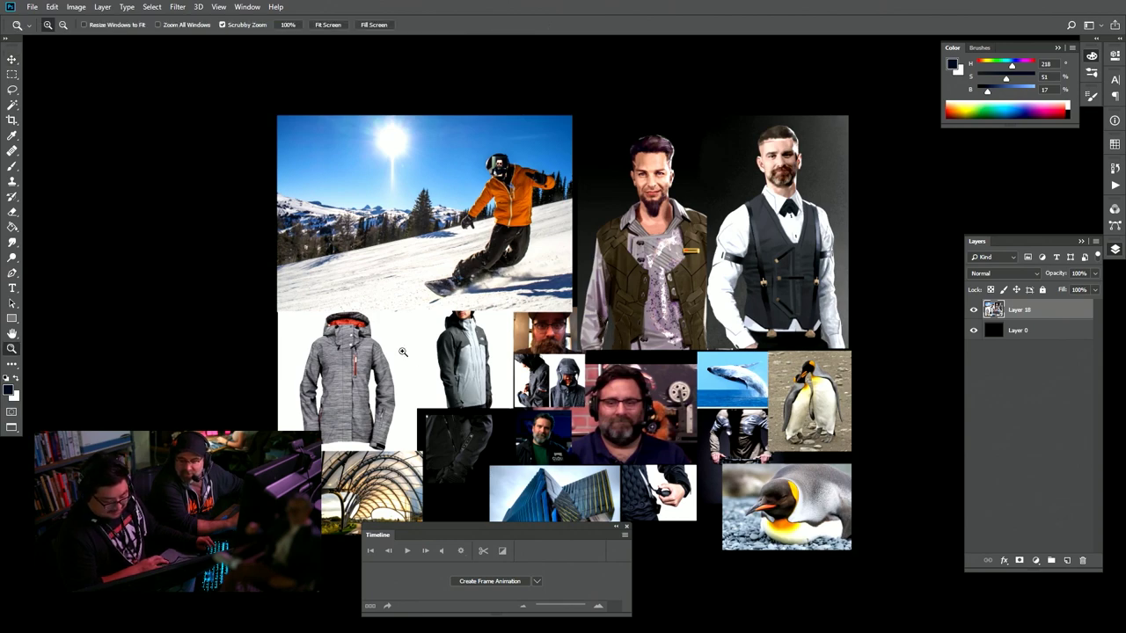
# - Examine the winter jacket references on the board, from the grey hooded jacket to the sleeve control panel and dark hooded jackets
pyautogui.moveTo(368, 355); pyautogui.dragTo(518, 289)
pyautogui.press('v')
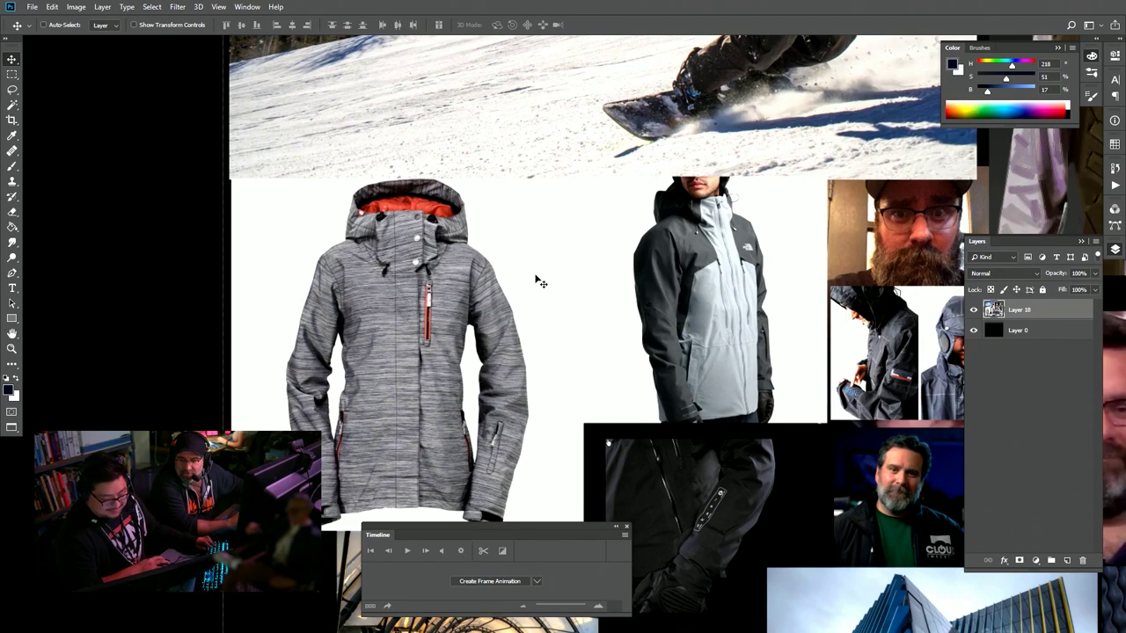
pyautogui.moveTo(762, 313); pyautogui.dragTo(635, 367)
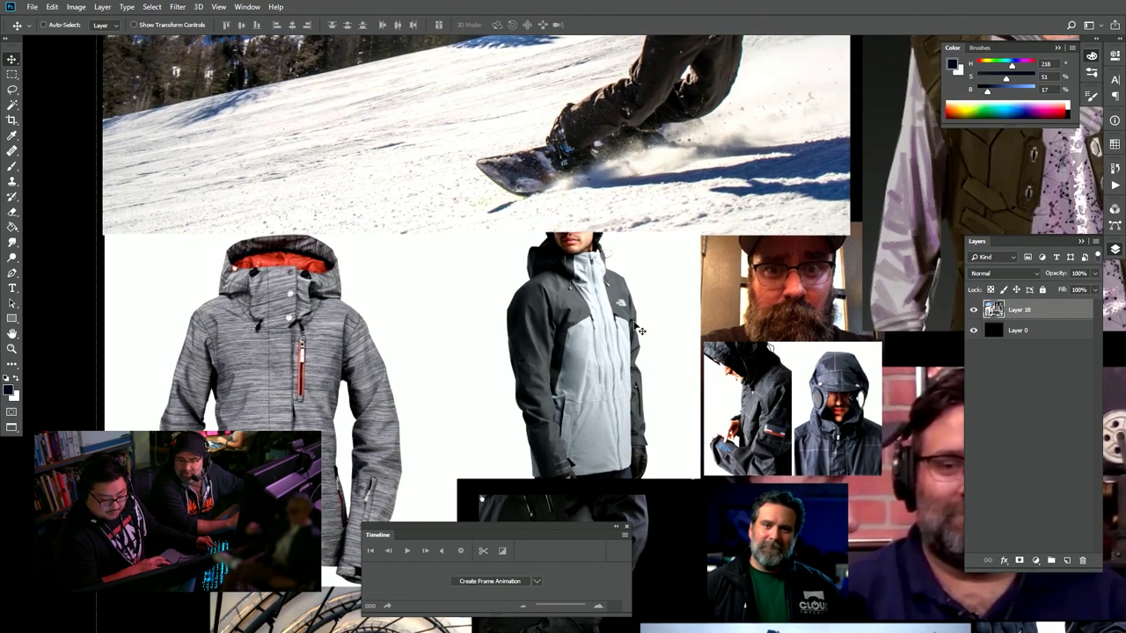
pyautogui.moveTo(521, 393); pyautogui.dragTo(581, 292)
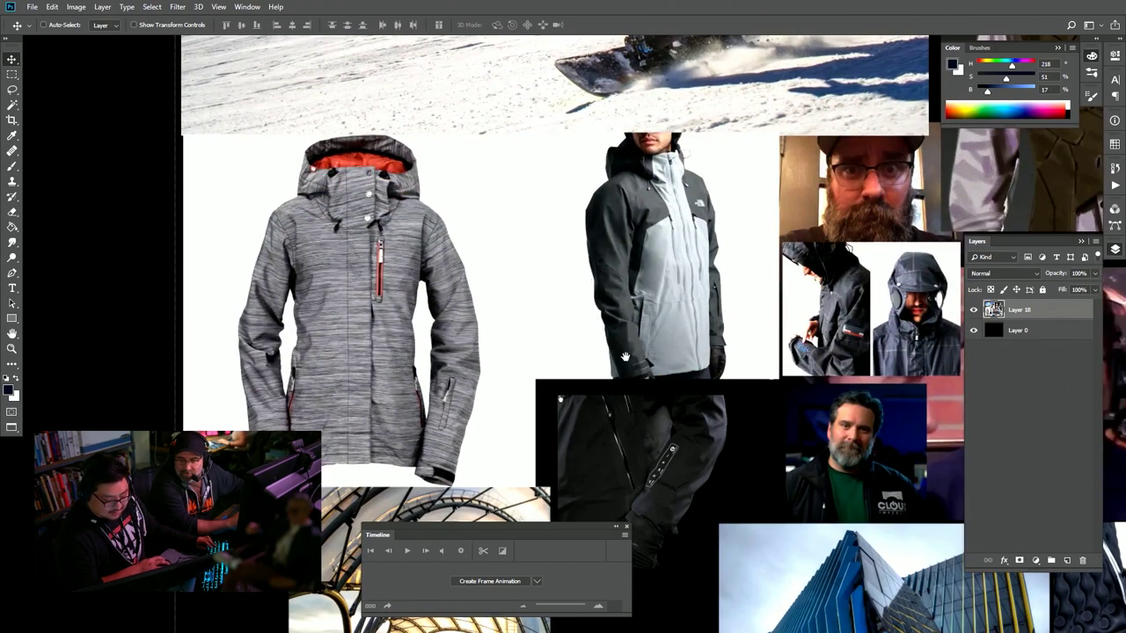
pyautogui.moveTo(615, 353); pyautogui.dragTo(556, 256)
pyautogui.moveTo(601, 351); pyautogui.dragTo(600, 395)
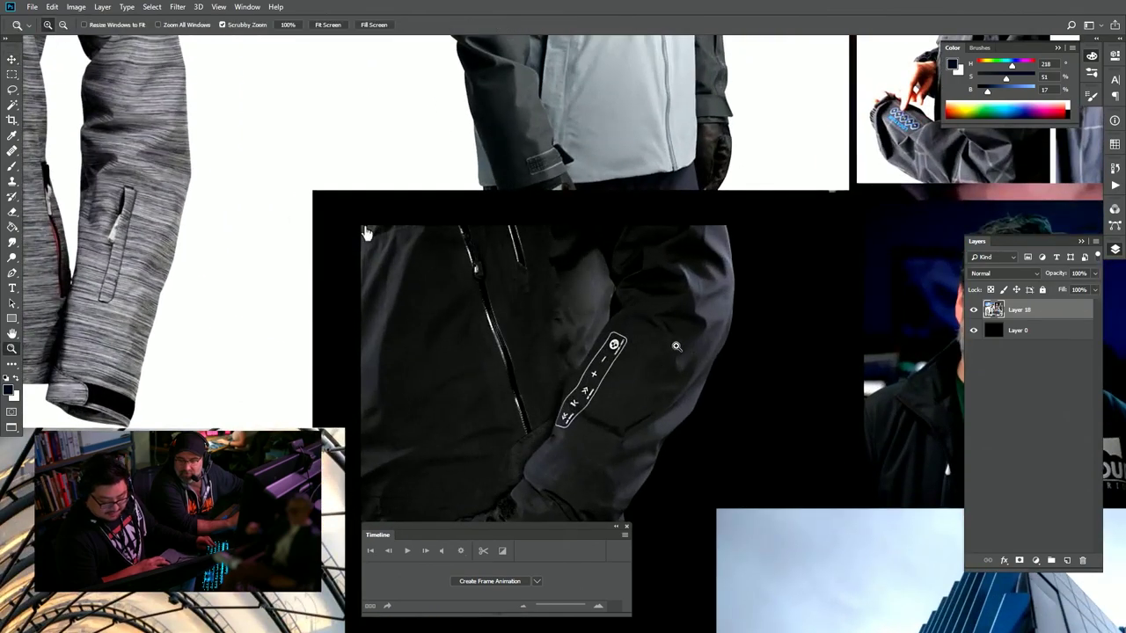
pyautogui.moveTo(691, 346); pyautogui.dragTo(683, 338)
pyautogui.moveTo(915, 183); pyautogui.dragTo(715, 293)
pyautogui.moveTo(726, 239); pyautogui.dragTo(560, 245)
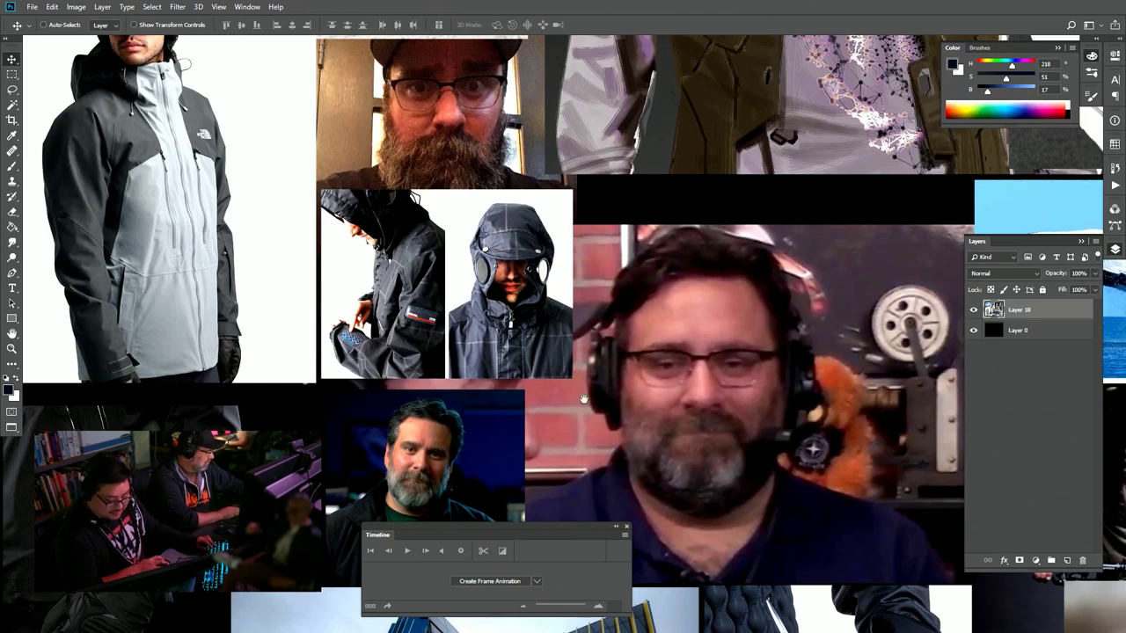
# - Examine the architecture references on the board, the blue angular building and the arched glass canopy
pyautogui.moveTo(546, 413); pyautogui.dragTo(613, 245)
pyautogui.moveTo(626, 434); pyautogui.dragTo(627, 277)
pyautogui.press('v')
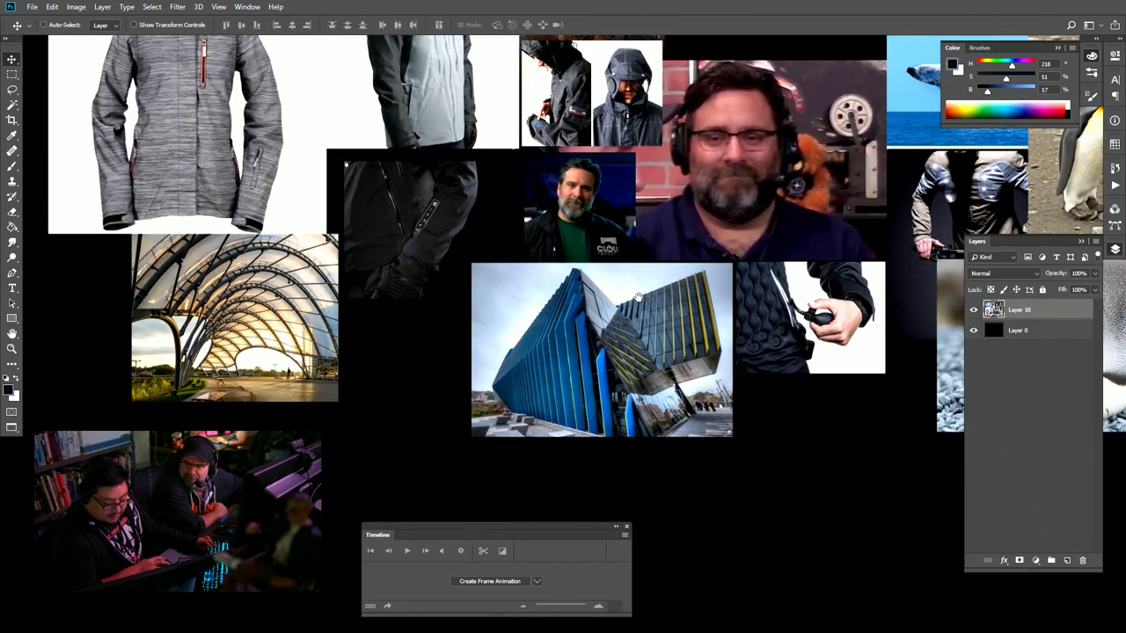
pyautogui.moveTo(639, 299); pyautogui.dragTo(651, 340)
pyautogui.moveTo(542, 323); pyautogui.dragTo(613, 321)
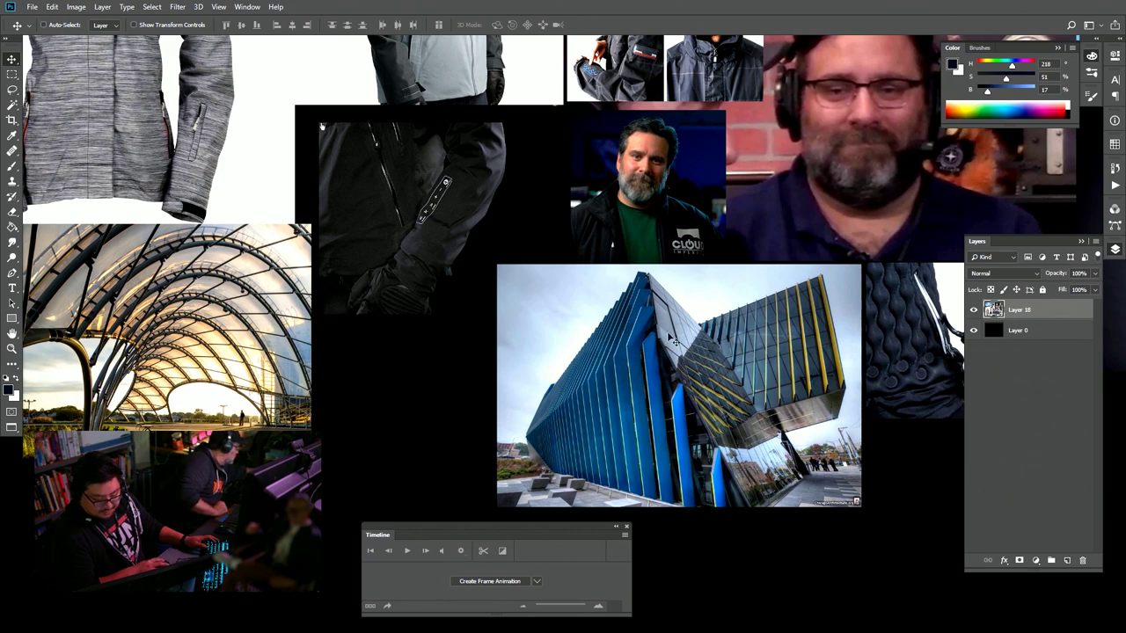
pyautogui.moveTo(646, 349); pyautogui.dragTo(730, 349)
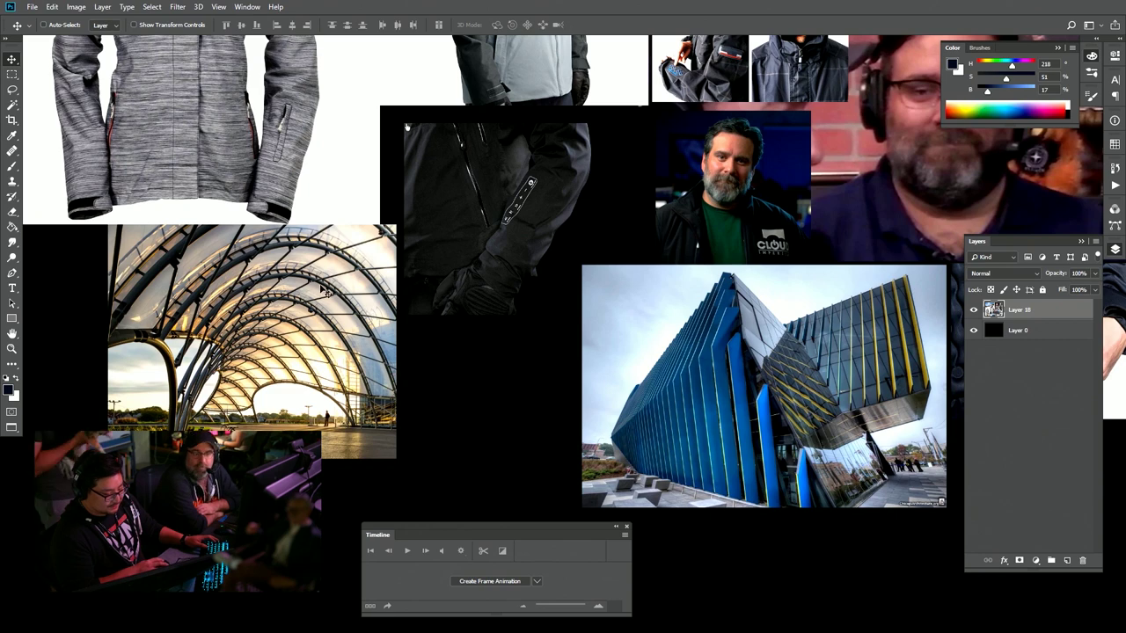
pyautogui.moveTo(324, 290); pyautogui.dragTo(285, 321)
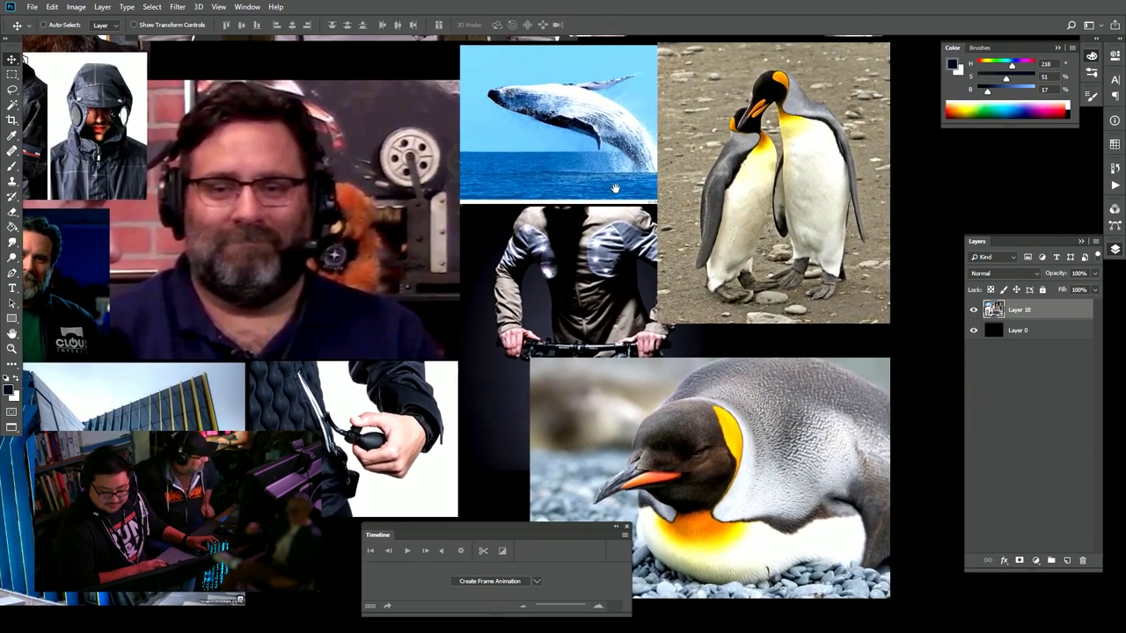
# - Examine the whale, penguin and reflective jacket photos on the reference board for colour and shape ideas
pyautogui.moveTo(673, 211); pyautogui.dragTo(688, 211)
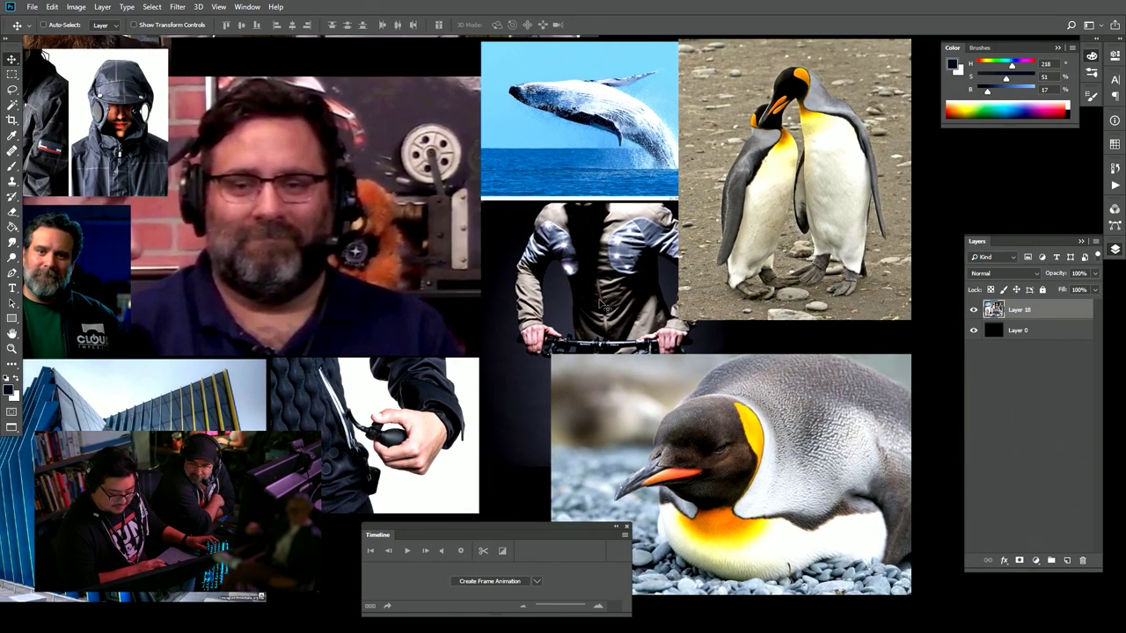
pyautogui.moveTo(561, 353); pyautogui.dragTo(558, 377)
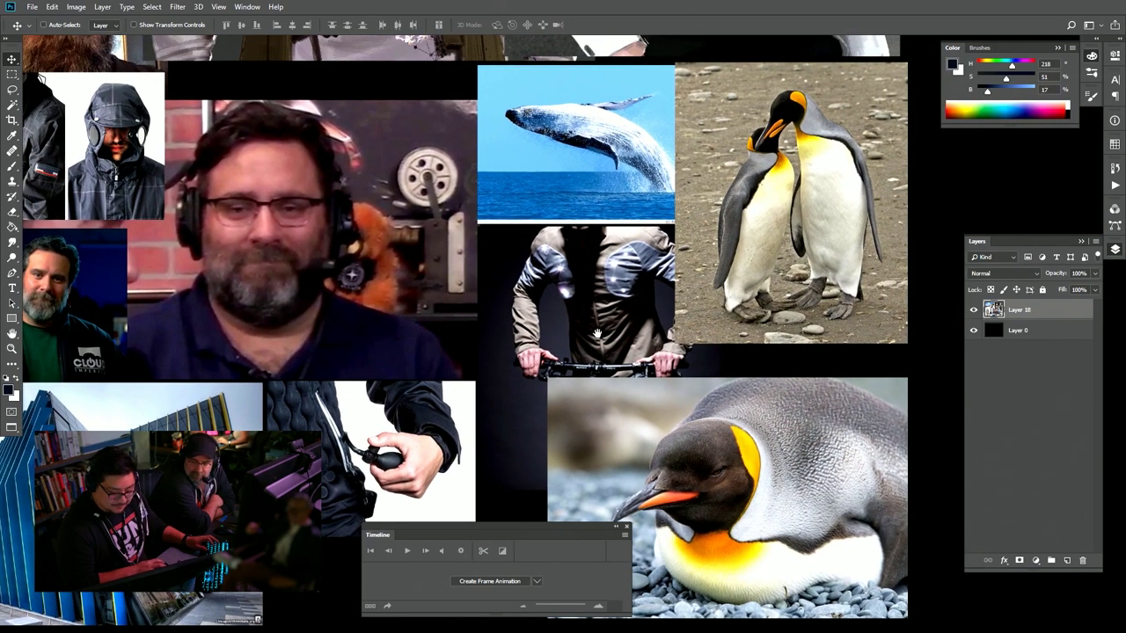
pyautogui.moveTo(613, 312); pyautogui.dragTo(581, 312)
pyautogui.moveTo(734, 232); pyautogui.dragTo(734, 256)
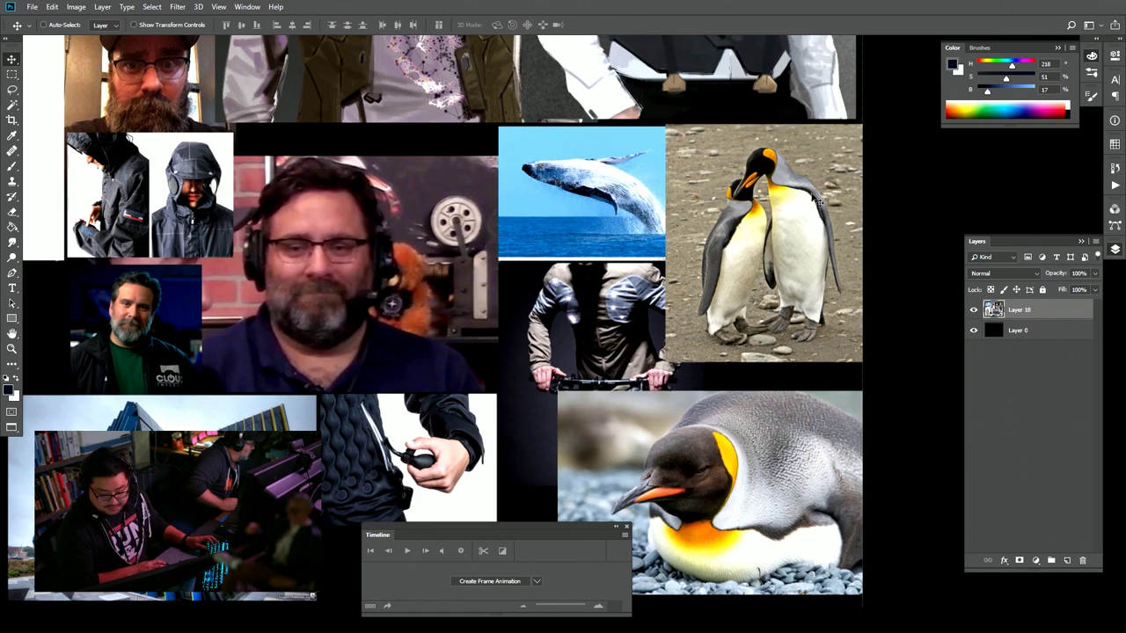
pyautogui.moveTo(752, 436); pyautogui.dragTo(745, 385)
pyautogui.moveTo(744, 322); pyautogui.dragTo(768, 367)
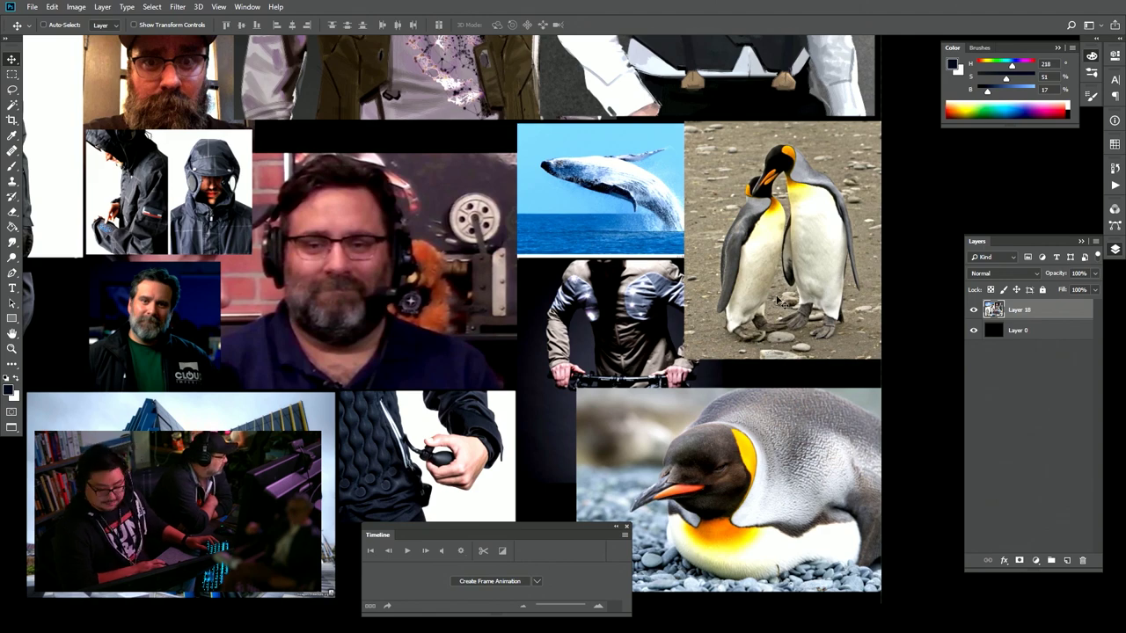
pyautogui.moveTo(801, 277); pyautogui.dragTo(808, 207)
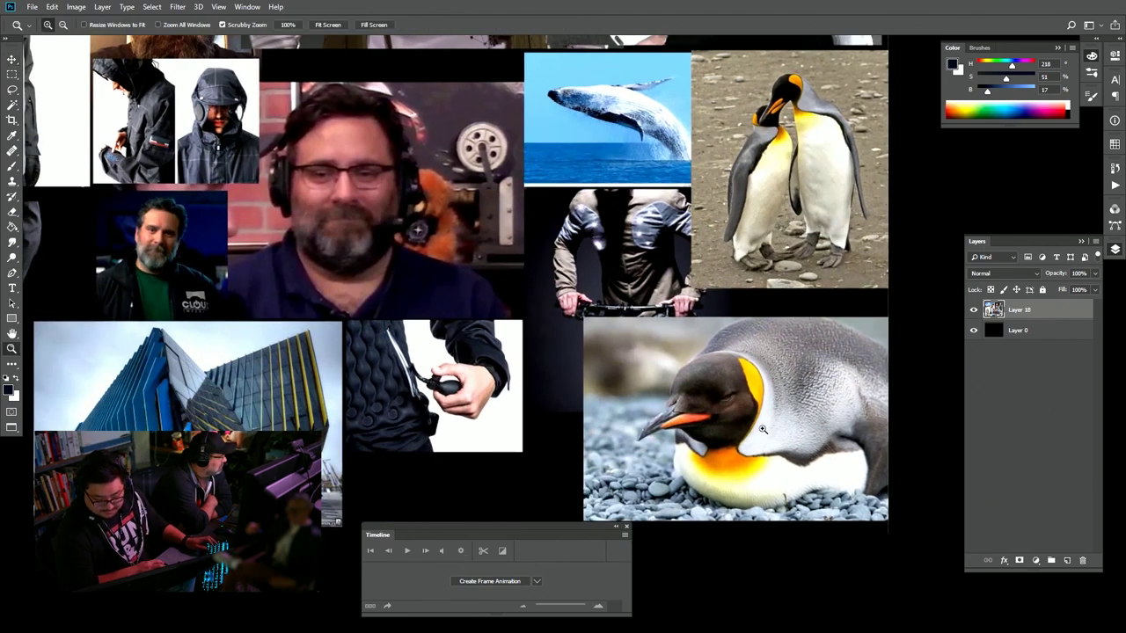
pyautogui.scroll(2, 756, 405)
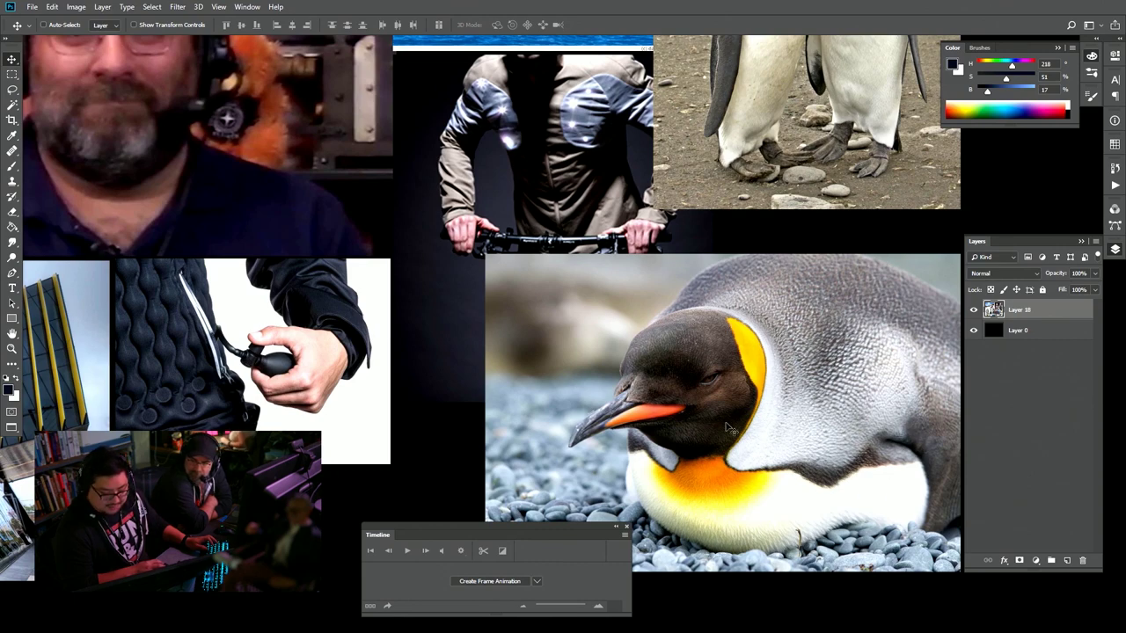
pyautogui.scroll(8, 840, 326)
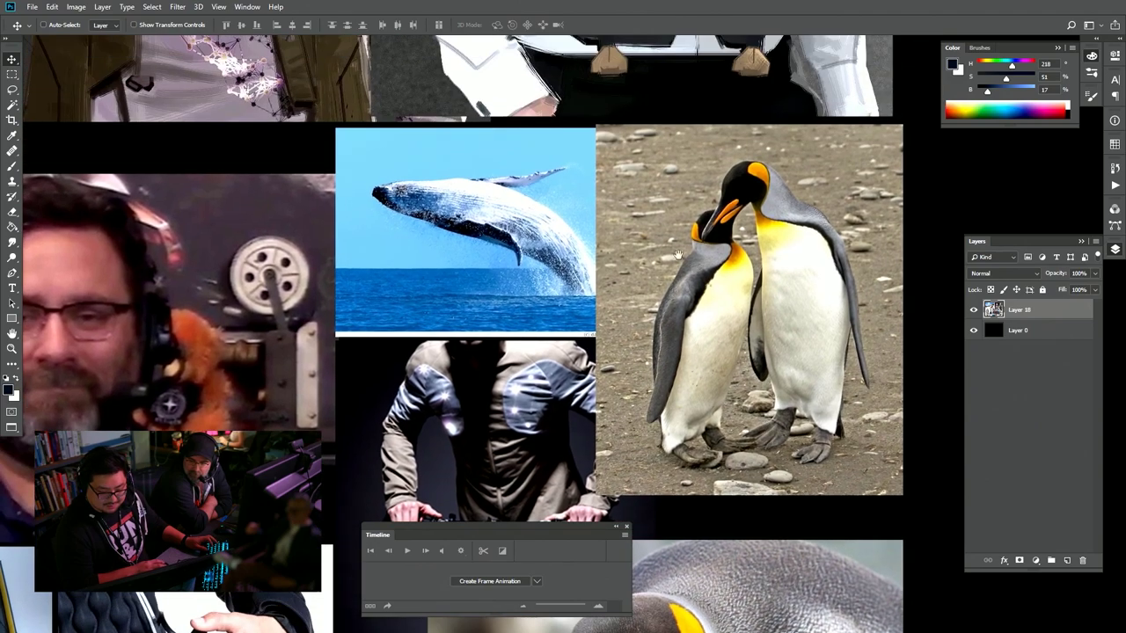
pyautogui.moveTo(678, 255); pyautogui.dragTo(721, 402)
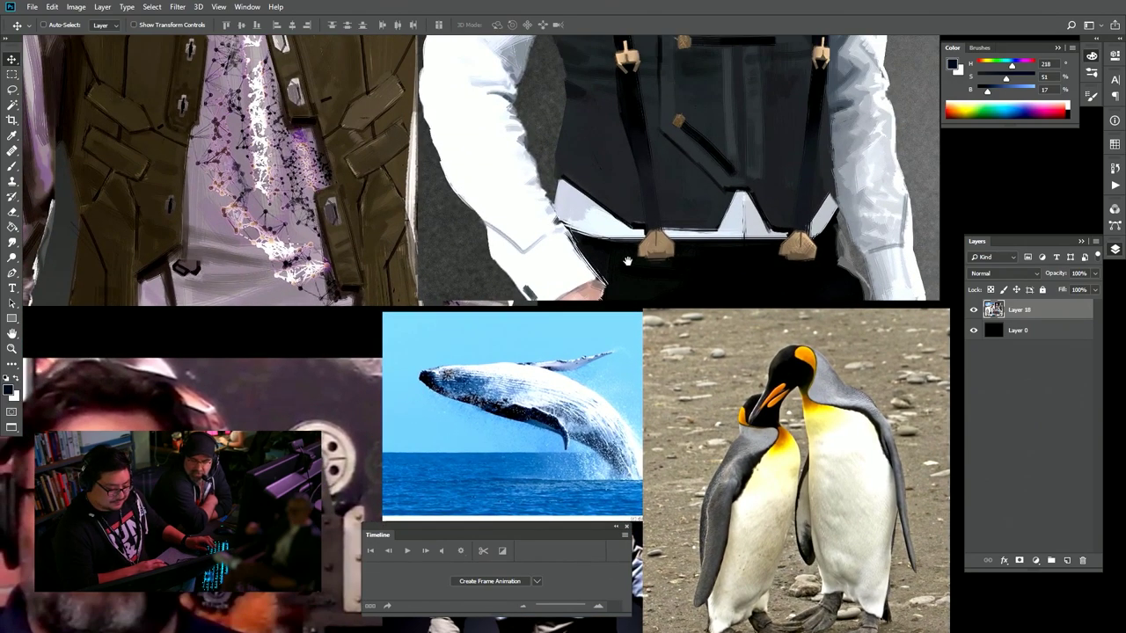
pyautogui.moveTo(745, 499); pyautogui.dragTo(741, 287)
pyautogui.moveTo(550, 369); pyautogui.dragTo(648, 327)
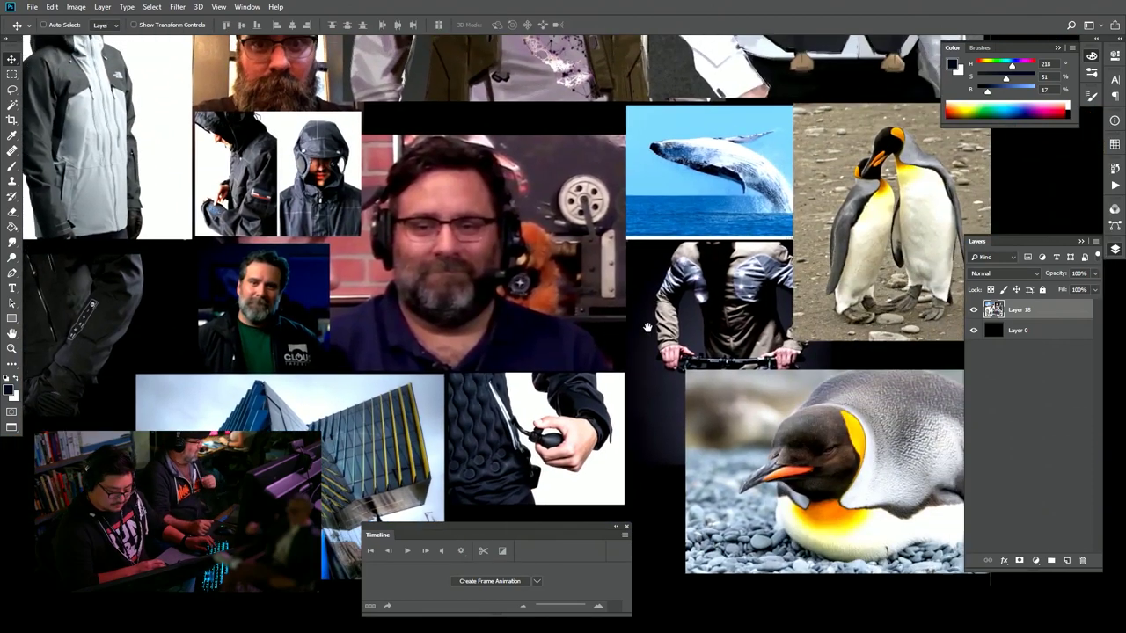
pyautogui.moveTo(716, 282); pyautogui.dragTo(521, 260)
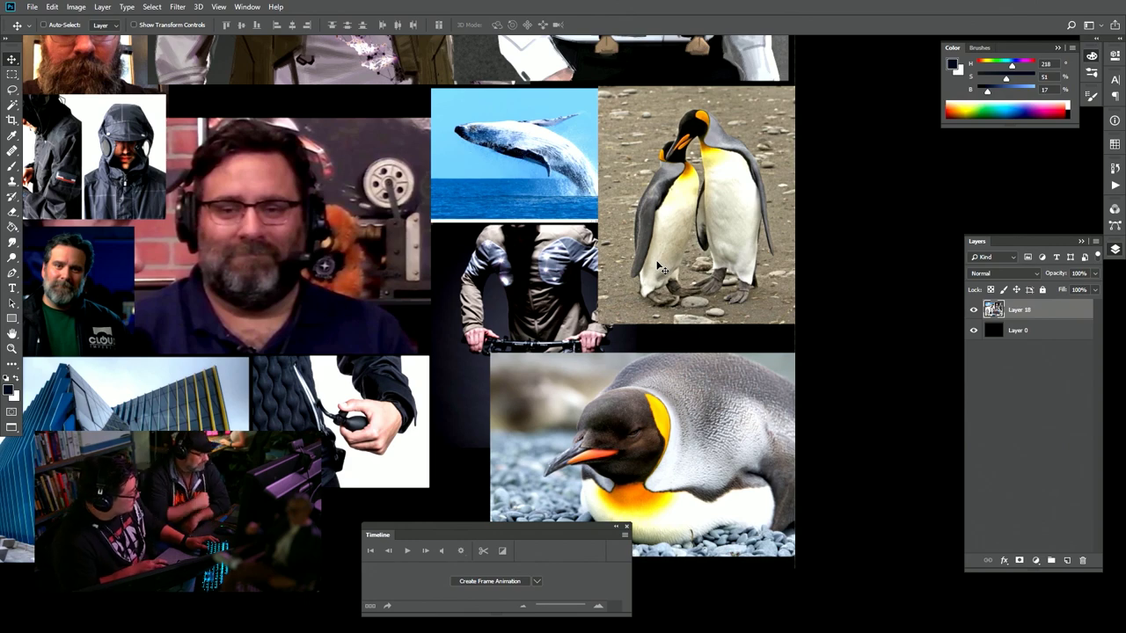
# - Inspect the snowboarder photo up close, focusing on the orange jacket, helmet and gloves
pyautogui.moveTo(533, 242); pyautogui.dragTo(687, 307)
pyautogui.moveTo(512, 173); pyautogui.dragTo(850, 389)
pyautogui.moveTo(560, 233); pyautogui.dragTo(593, 254)
pyautogui.moveTo(605, 215); pyautogui.dragTo(599, 400)
pyautogui.press('z')
pyautogui.moveTo(500, 151); pyautogui.dragTo(563, 157)
pyautogui.press('v')
pyautogui.moveTo(587, 211); pyautogui.dragTo(664, 219)
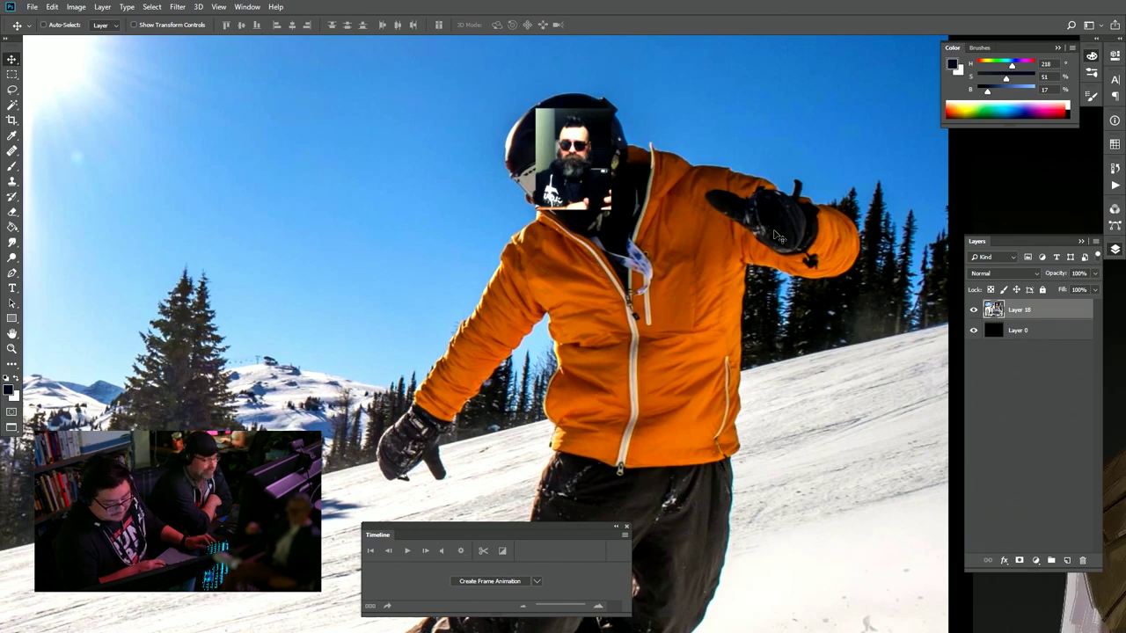
# - Examine the two painted character references, the man in the brown vest and the man in the dark waistcoat
pyautogui.press('z')
pyautogui.moveTo(780, 236); pyautogui.dragTo(700, 239)
pyautogui.press('v')
pyautogui.moveTo(814, 291); pyautogui.dragTo(372, 153)
pyautogui.moveTo(608, 202); pyautogui.dragTo(661, 206)
pyautogui.press('z')
pyautogui.press('v')
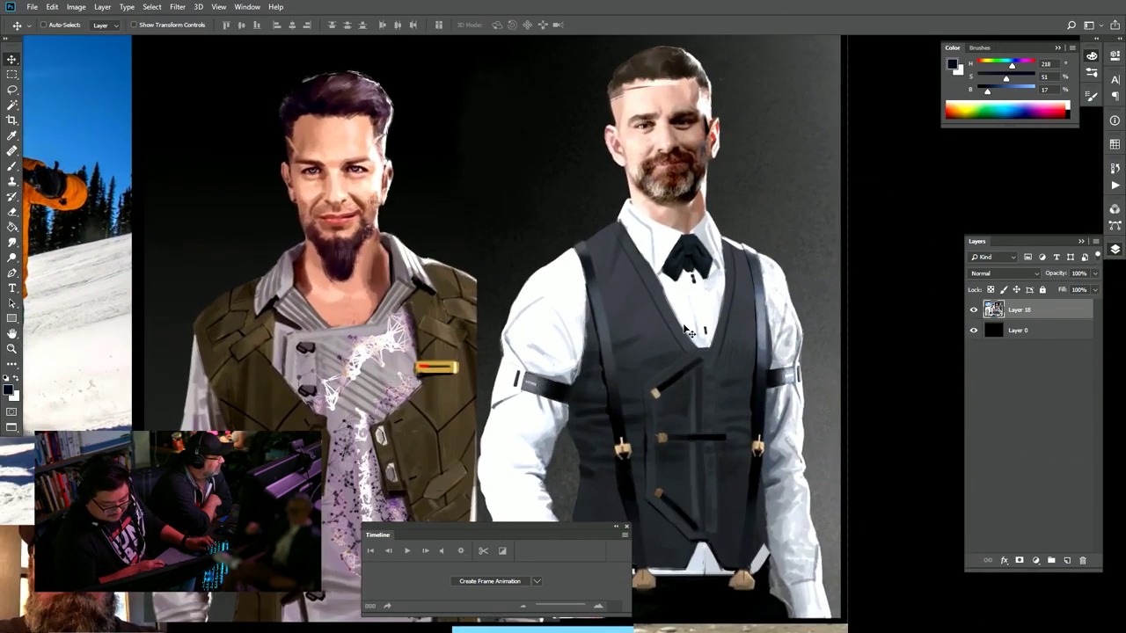
pyautogui.scroll(-2, 687, 269)
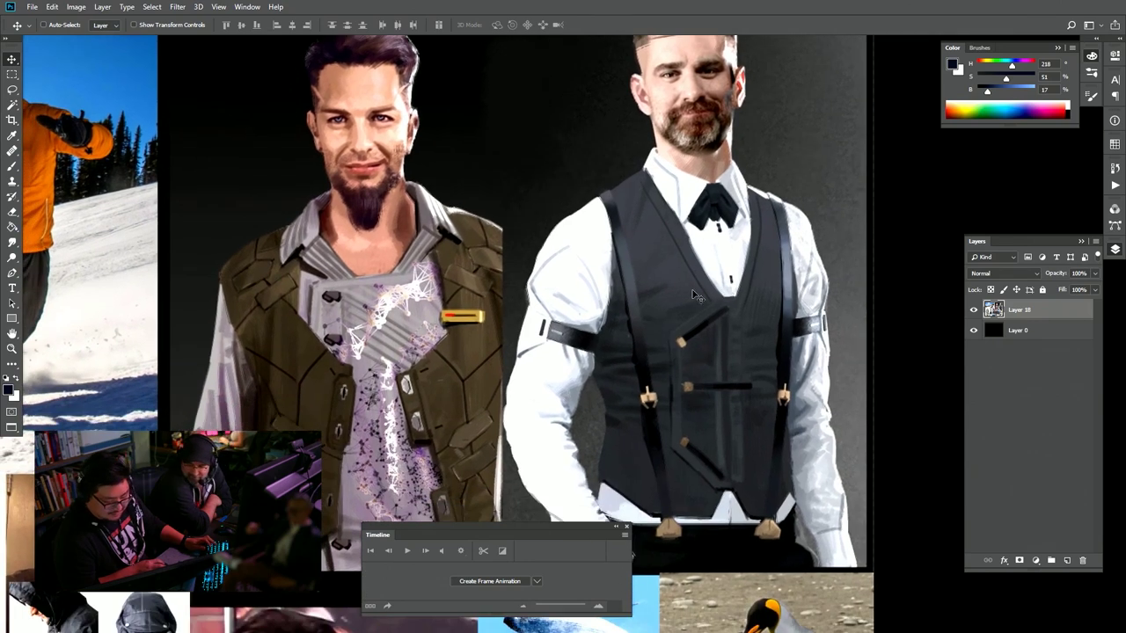
pyautogui.scroll(1, 464, 352)
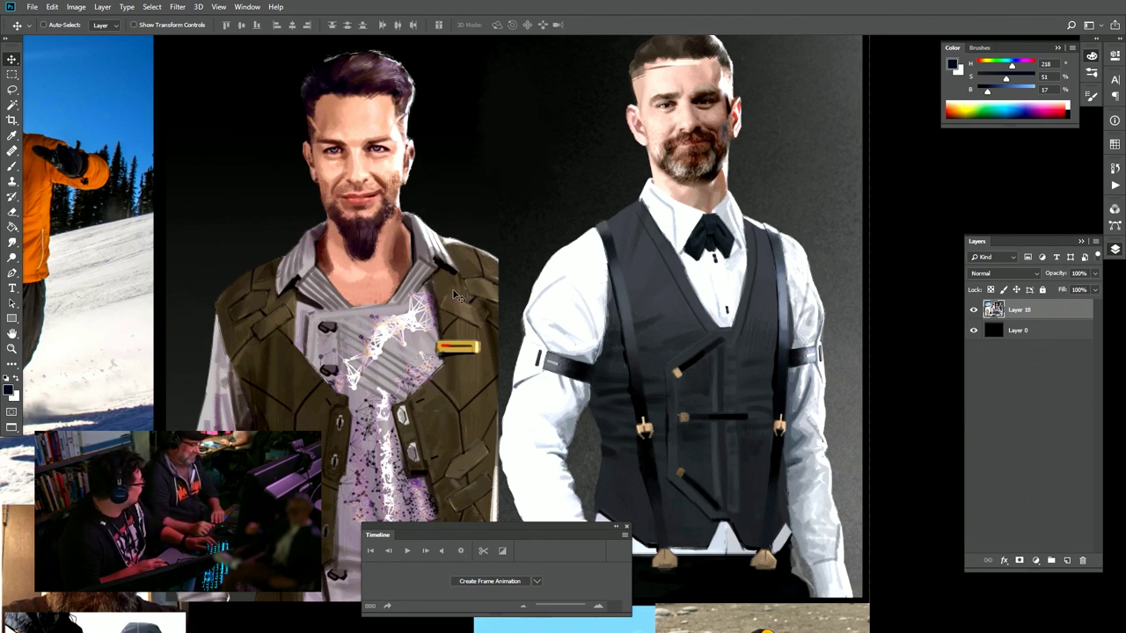
# - Review the whole reference board, including the close-up photo of the bearded man in cap and glasses
pyautogui.moveTo(638, 290); pyautogui.dragTo(753, 92)
pyautogui.moveTo(641, 329); pyautogui.dragTo(607, 331)
pyautogui.moveTo(621, 377); pyautogui.dragTo(630, 231)
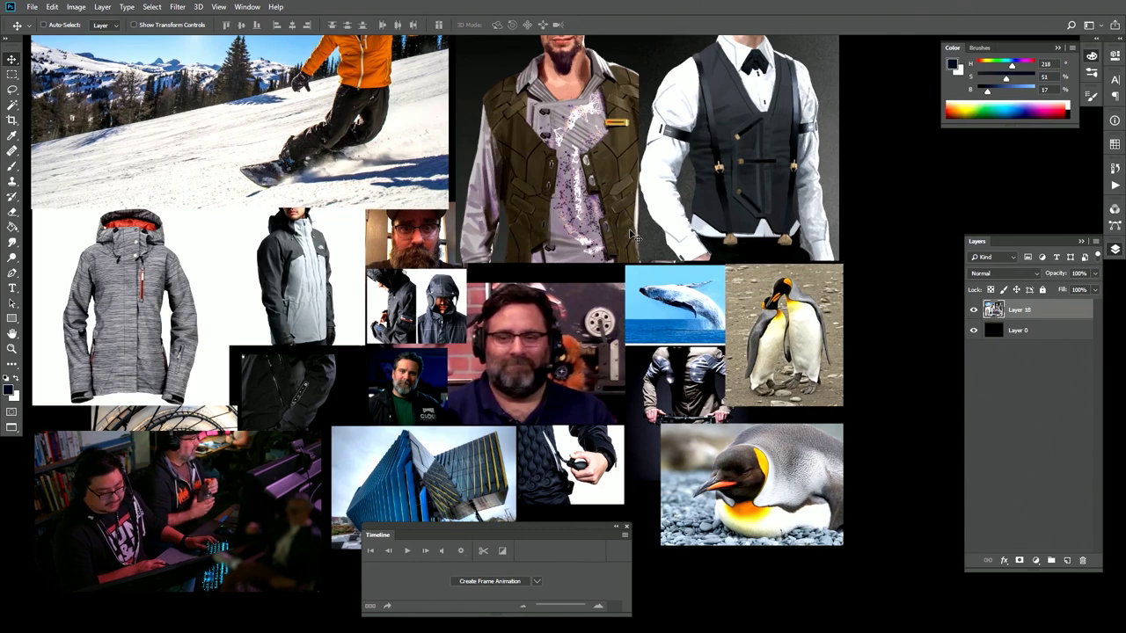
pyautogui.moveTo(528, 166); pyautogui.dragTo(561, 224)
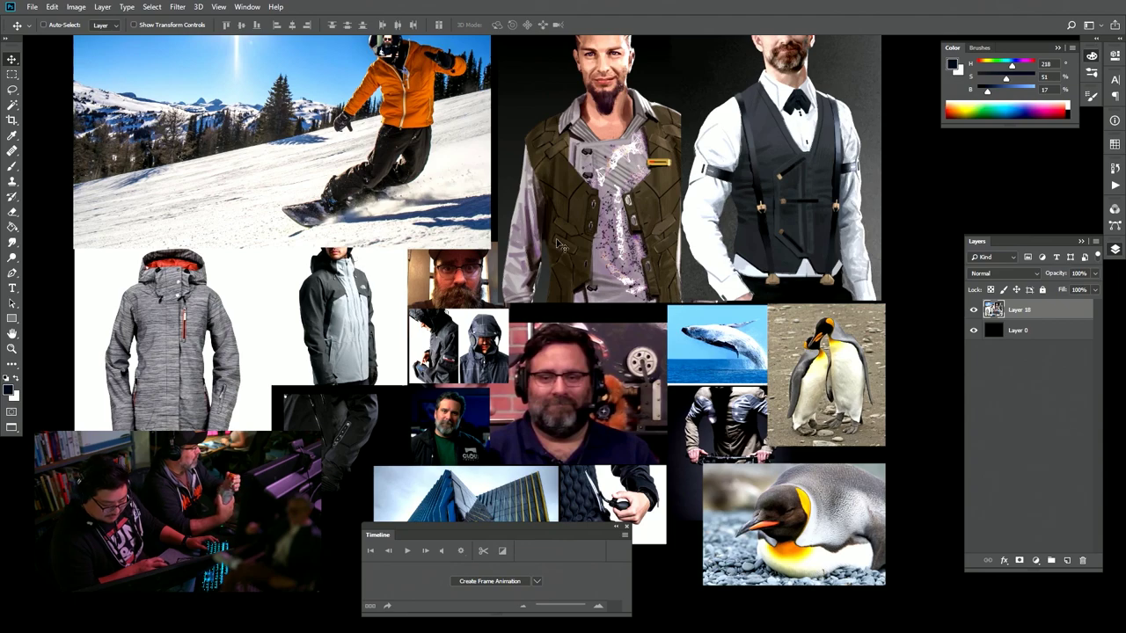
pyautogui.moveTo(552, 204); pyautogui.dragTo(535, 269)
pyautogui.press('z')
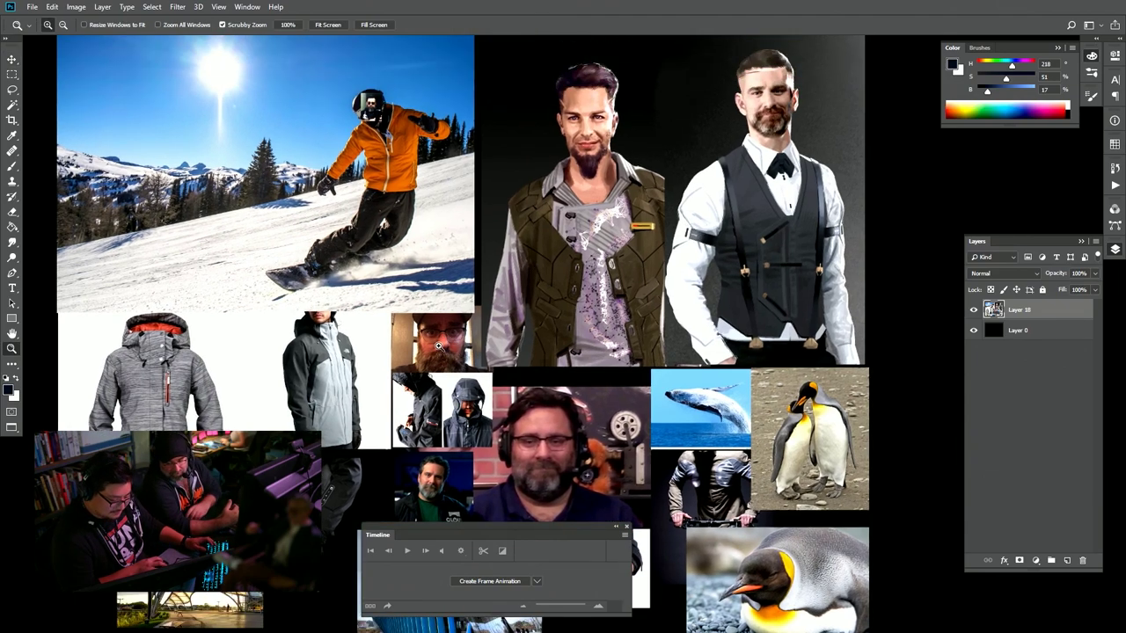
pyautogui.moveTo(420, 352); pyautogui.dragTo(419, 356)
pyautogui.press('v')
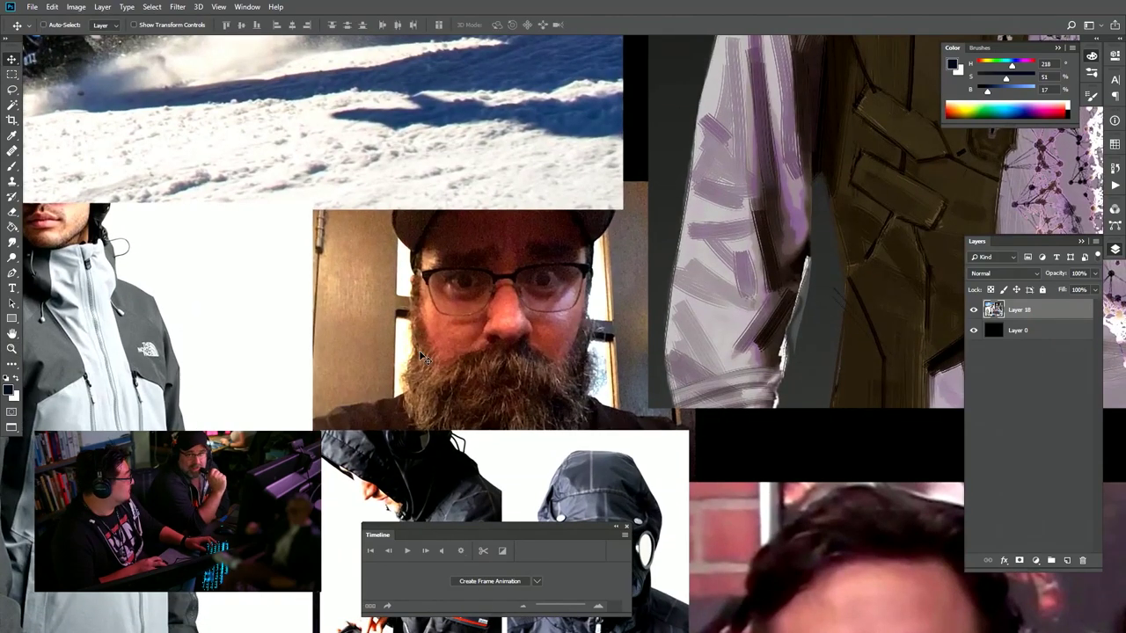
# - Return from full-screen to windowed view and fit the reference board at 27.5% beside the character painting
pyautogui.press('f')
pyautogui.press('f')
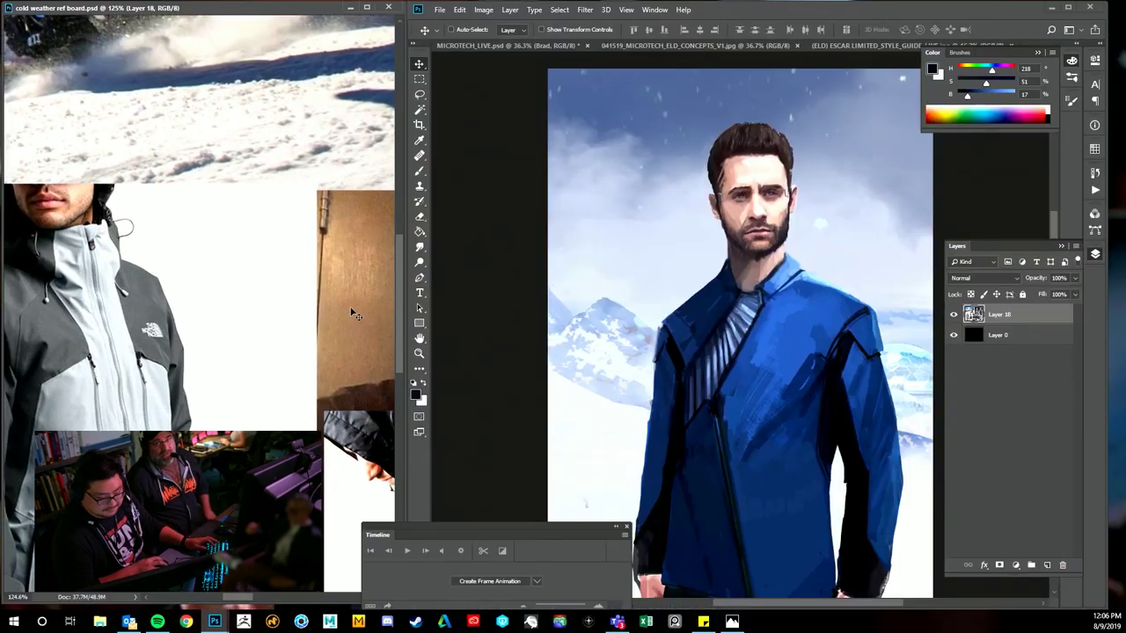
pyautogui.moveTo(278, 255); pyautogui.dragTo(165, 234)
pyautogui.press('z')
pyautogui.press('v')
pyautogui.press('z')
pyautogui.press('v')
pyautogui.press('z')
pyautogui.press('v')
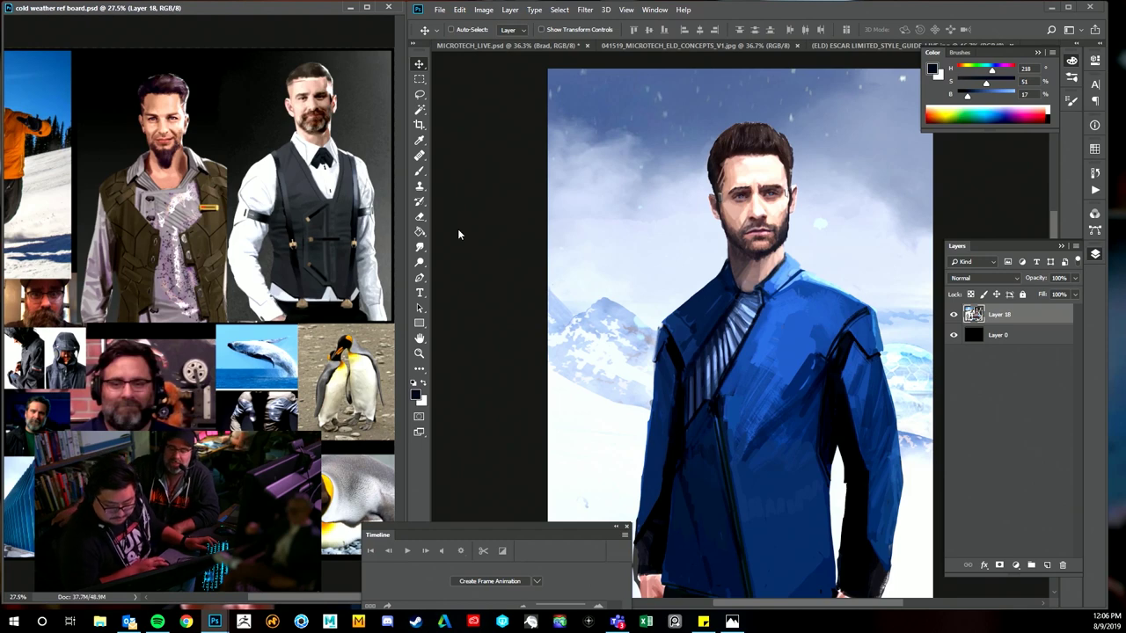
# - Activate MICROTECH_LIVE.psd and view the figure in the blue coat down to the trousers
pyautogui.click(489, 148)
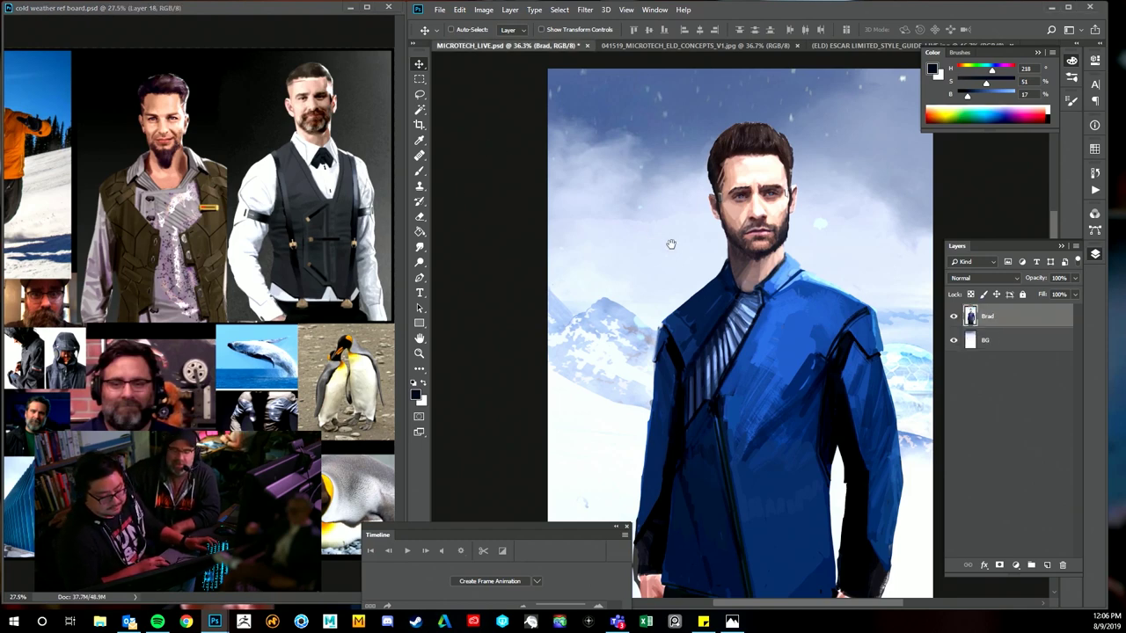
pyautogui.scroll(-1, 668, 244)
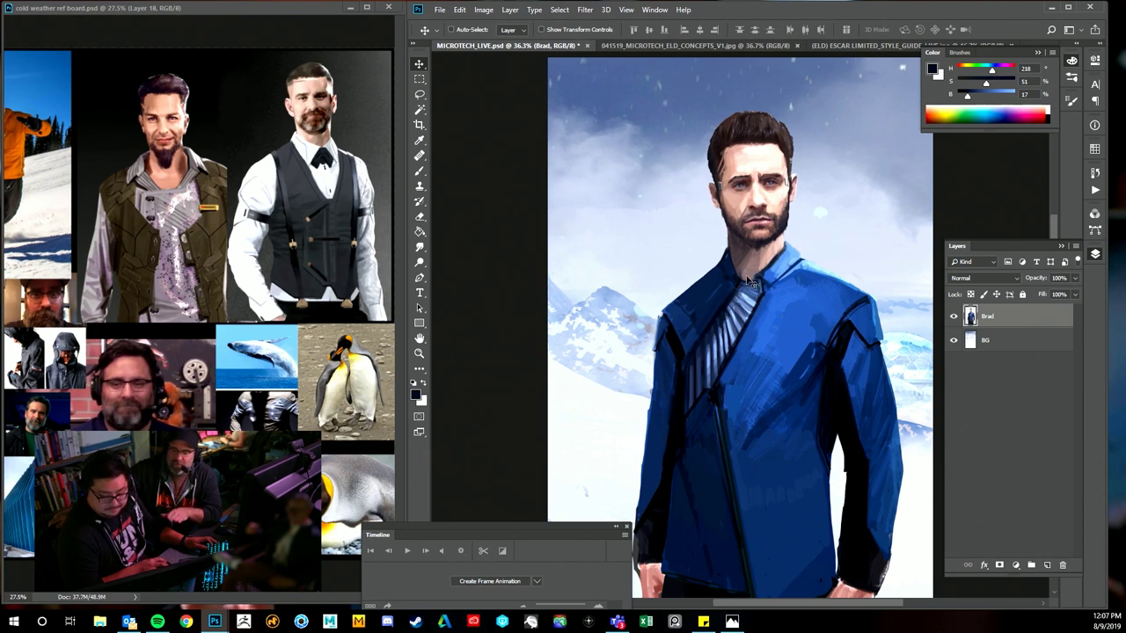
pyautogui.scroll(-2, 762, 283)
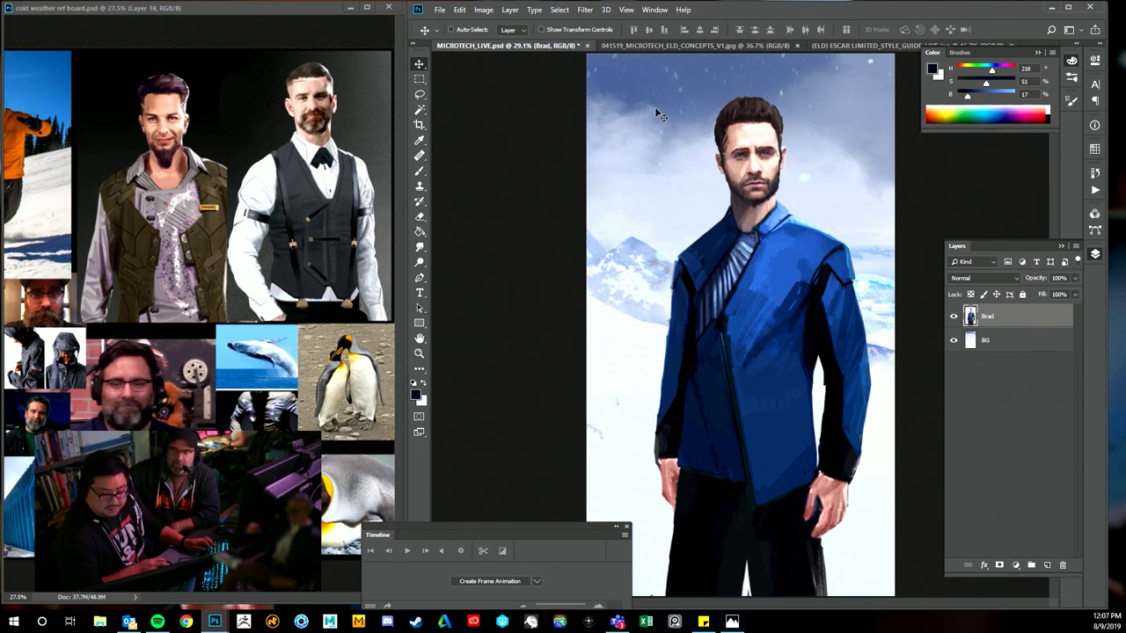
# - Switch to 041519_MICROTECH_ELD_CONCEPTS_V1.jpg and examine the numbered outfit concepts in its upper row
pyautogui.click(863, 45)
pyautogui.click(744, 46)
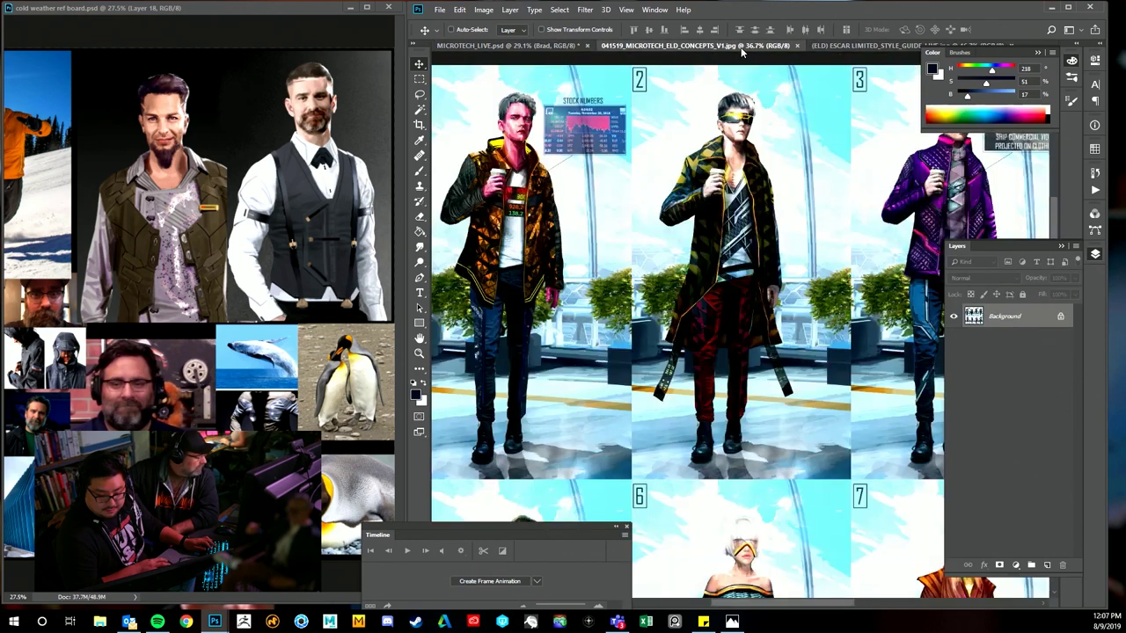
pyautogui.scroll(-5, 818, 170)
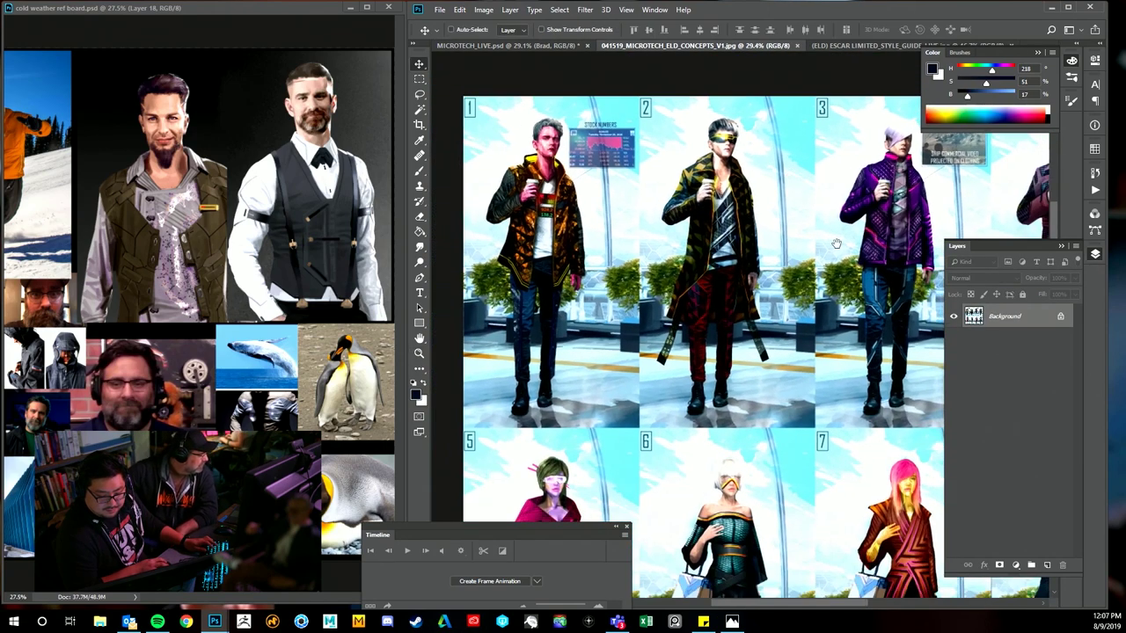
pyautogui.moveTo(783, 248); pyautogui.dragTo(795, 285)
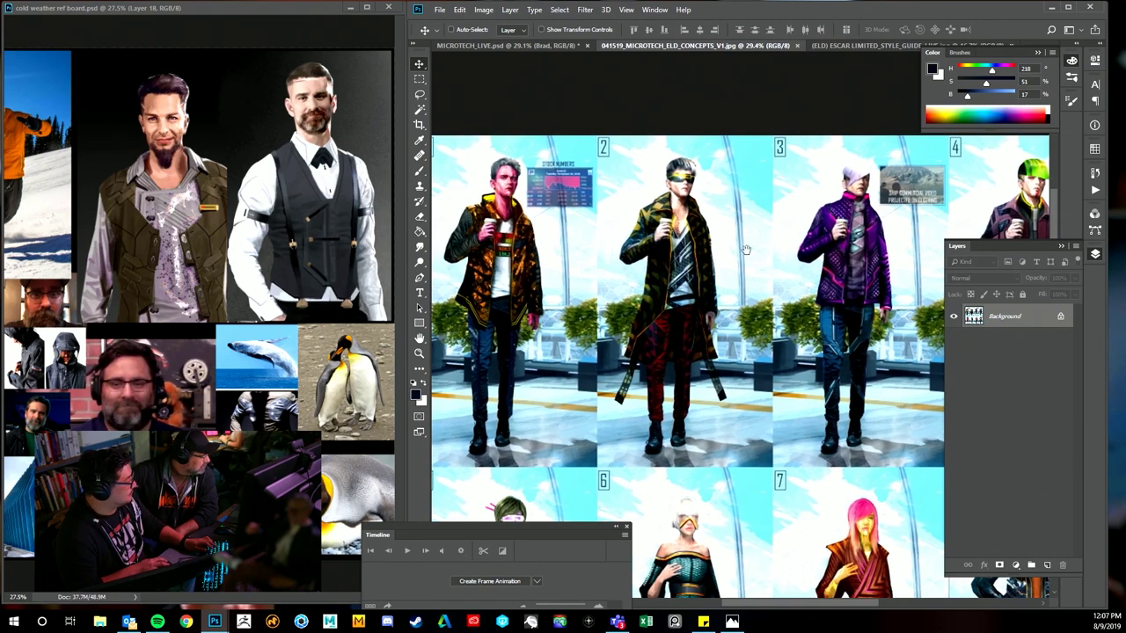
# - Examine outfit concepts 1 to 4 up close, comparing the jackets, long coats and trousers
pyautogui.moveTo(747, 250); pyautogui.dragTo(806, 265)
pyautogui.moveTo(643, 235); pyautogui.dragTo(694, 246)
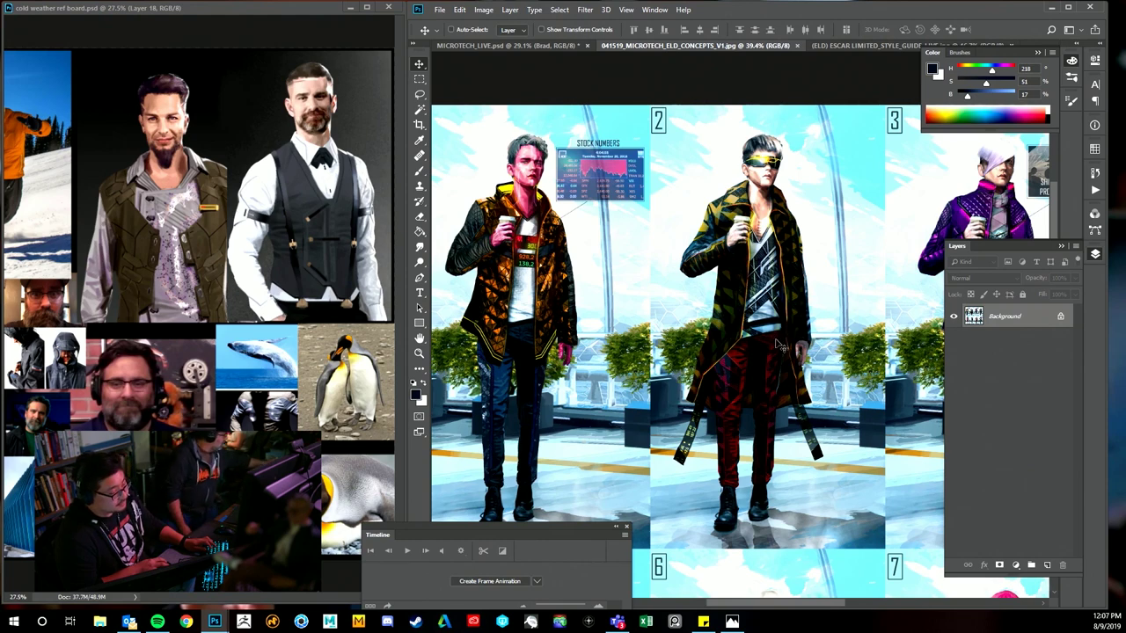
pyautogui.moveTo(806, 297); pyautogui.dragTo(732, 292)
pyautogui.moveTo(853, 280); pyautogui.dragTo(573, 286)
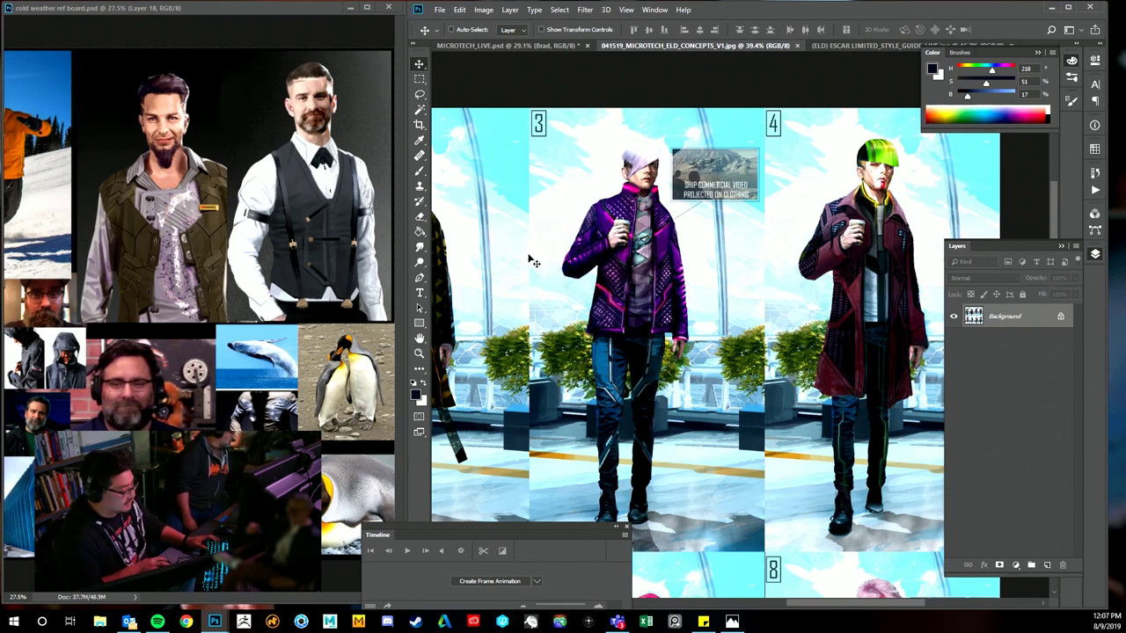
pyautogui.moveTo(567, 243); pyautogui.dragTo(930, 226)
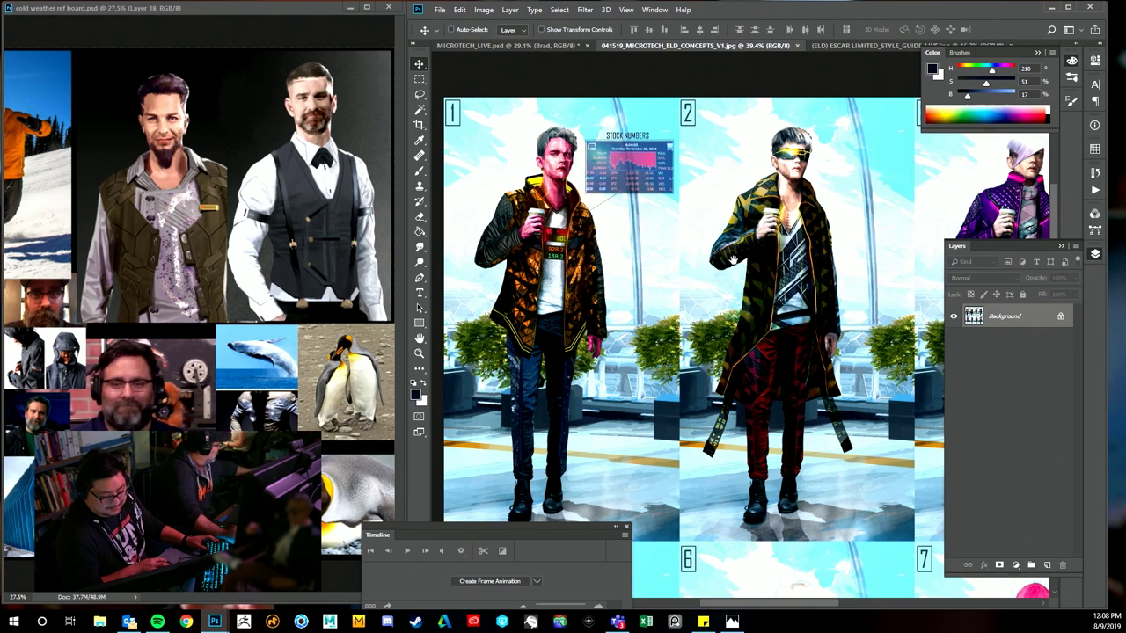
pyautogui.moveTo(733, 257); pyautogui.dragTo(735, 251)
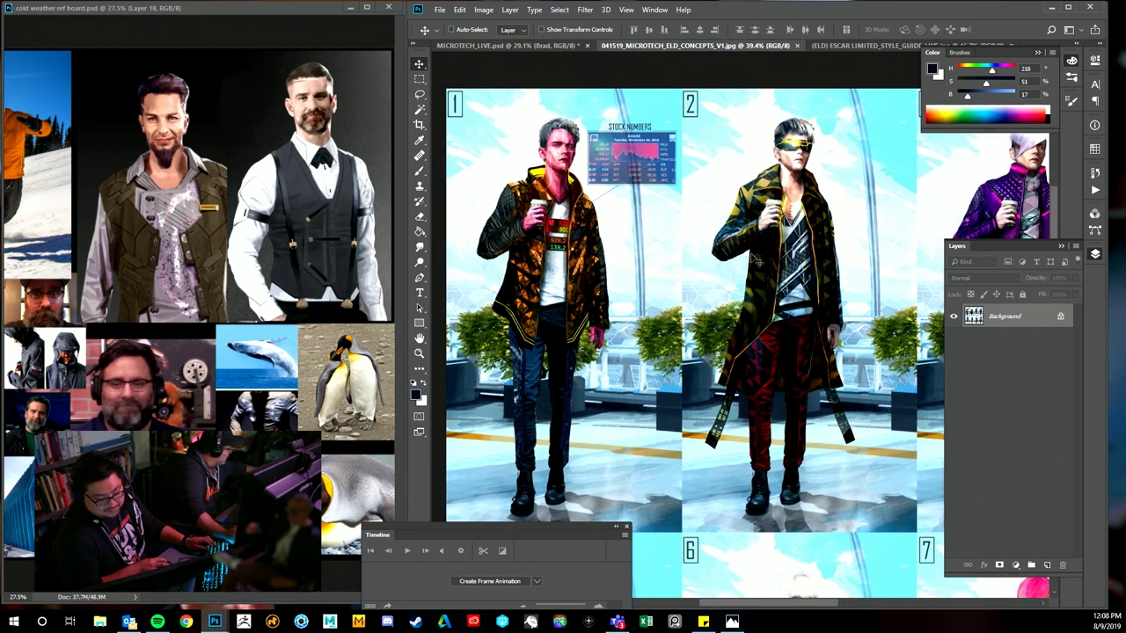
# - Switch to (ELD) ESCAR LIMITED_STYLE_GUIDE_LIVE.jpg and read its description, material, tech and shape language sections
pyautogui.click(844, 42)
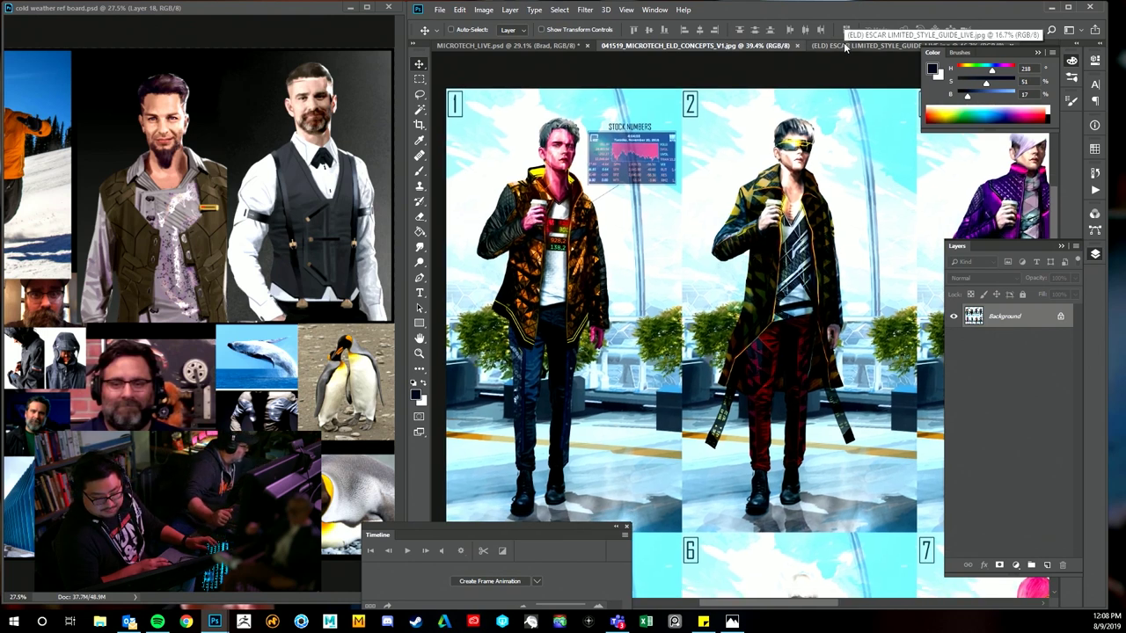
pyautogui.hotkey('ctrl', 'space')
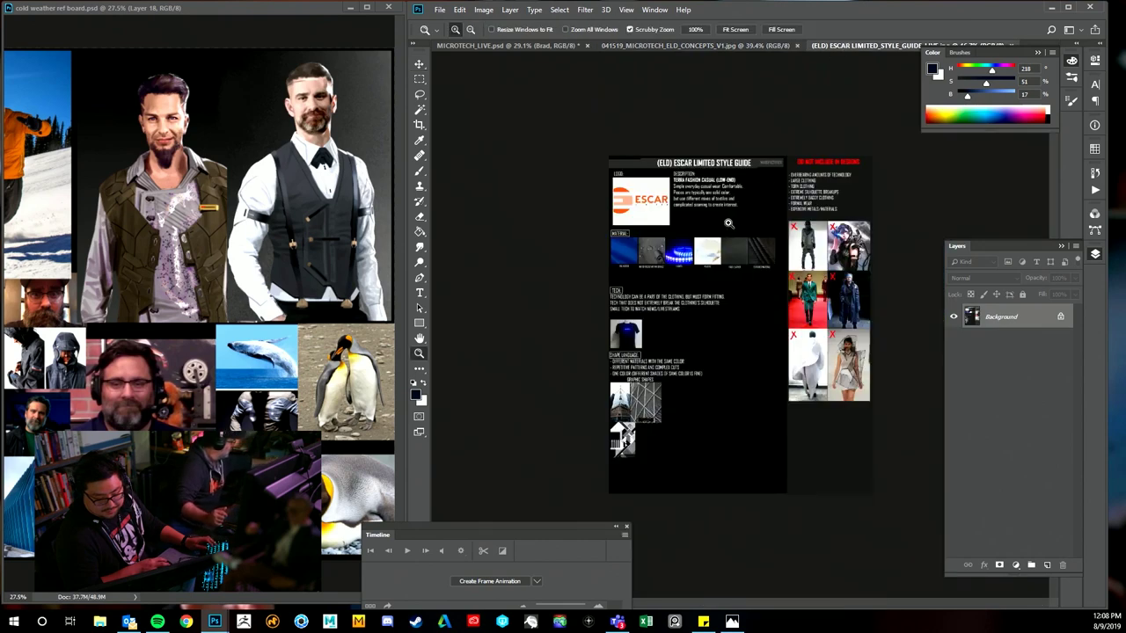
pyautogui.moveTo(730, 221); pyautogui.dragTo(728, 195)
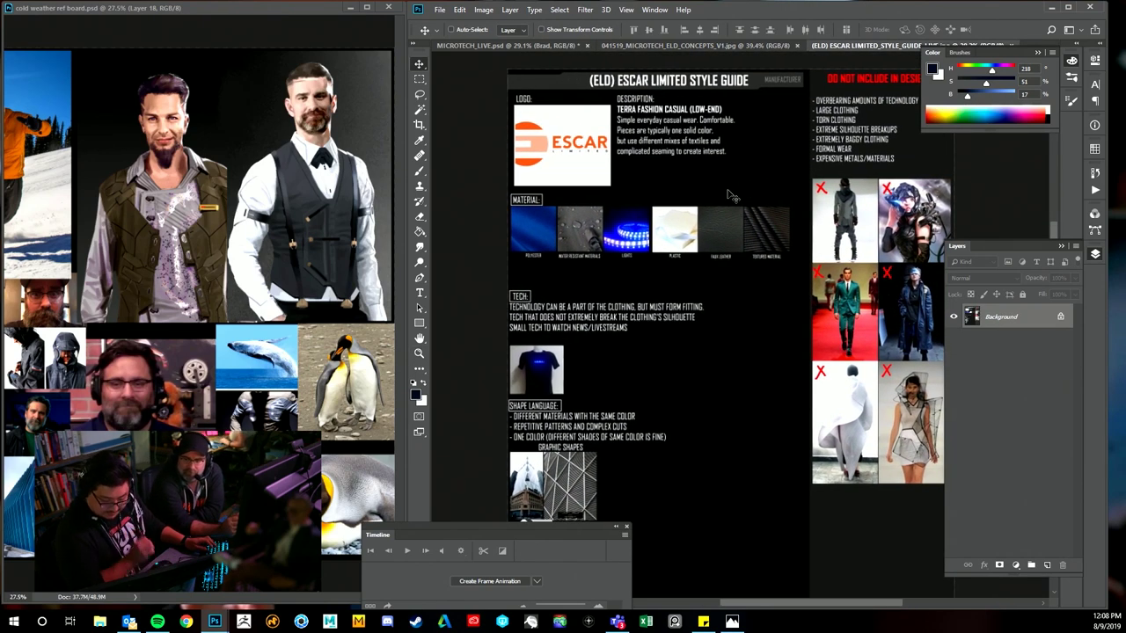
pyautogui.scroll(2, 686, 153)
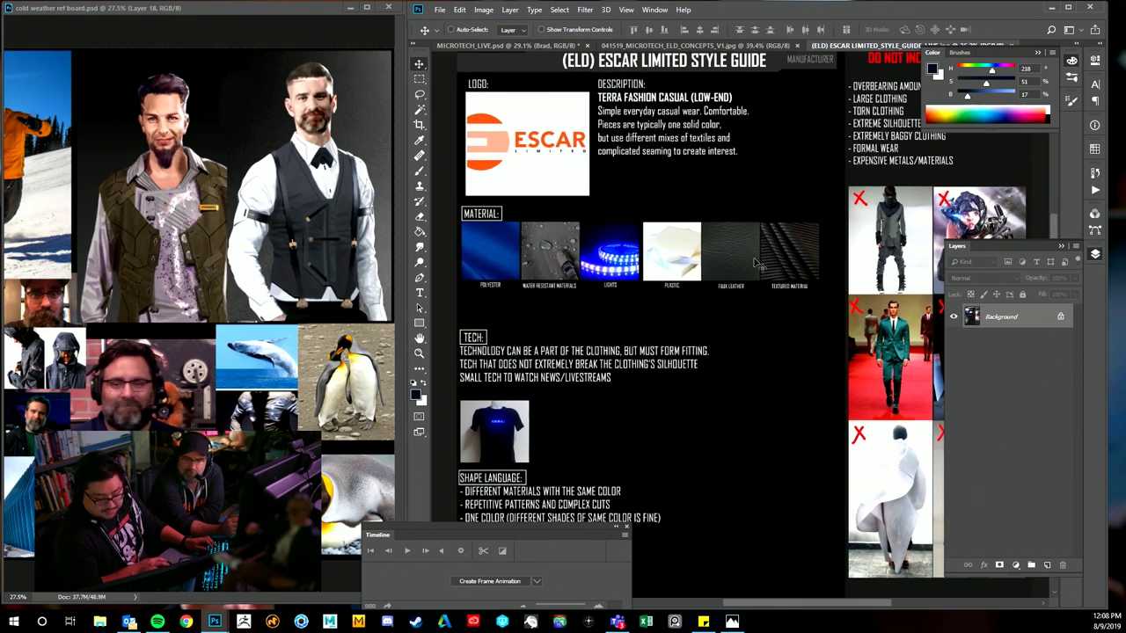
pyautogui.moveTo(588, 321); pyautogui.dragTo(644, 234)
pyautogui.moveTo(653, 359); pyautogui.dragTo(645, 264)
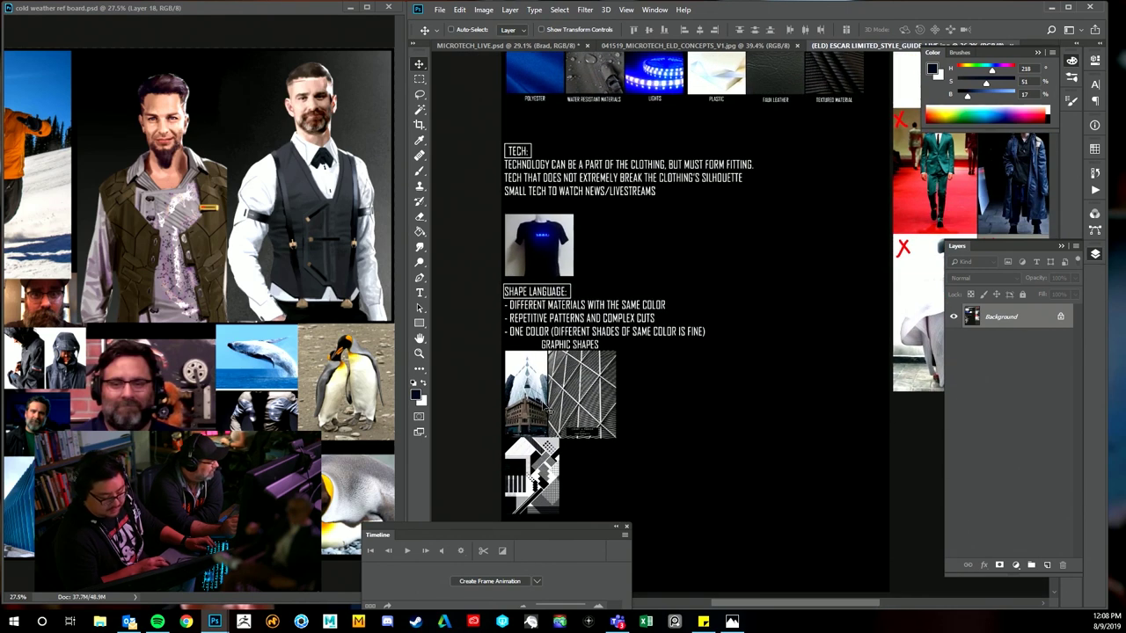
# - Read the style guide's DO NOT INCLUDE IN DESIGNS list and examine the upper crossed-out outfit photos up close
pyautogui.moveTo(735, 245); pyautogui.dragTo(591, 439)
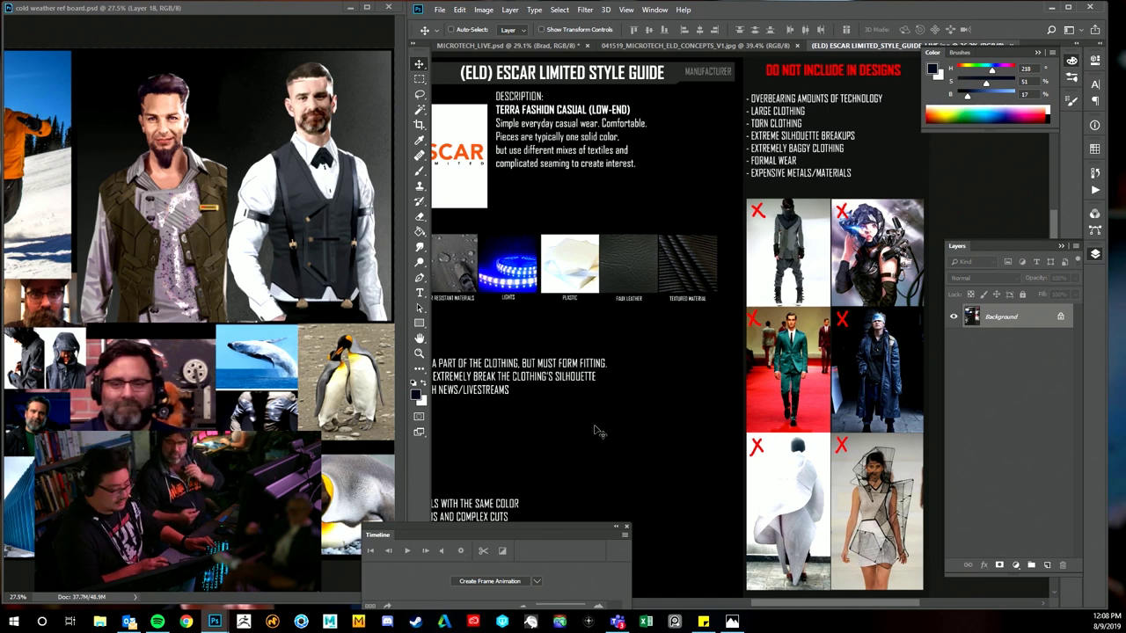
pyautogui.moveTo(797, 317); pyautogui.dragTo(772, 326)
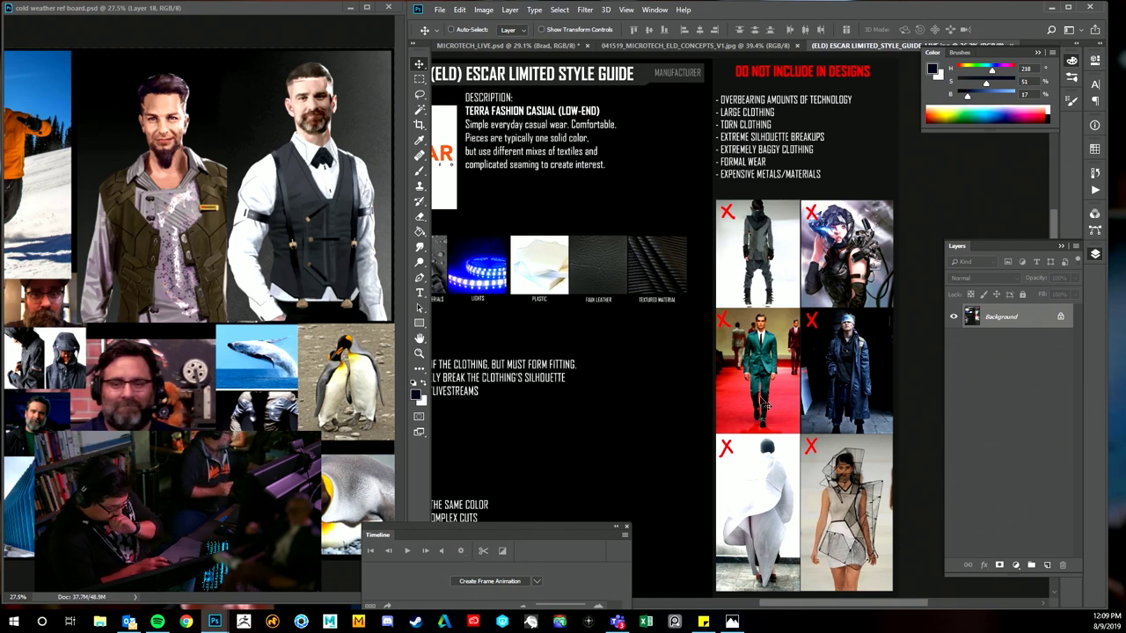
pyautogui.scroll(-1, 818, 378)
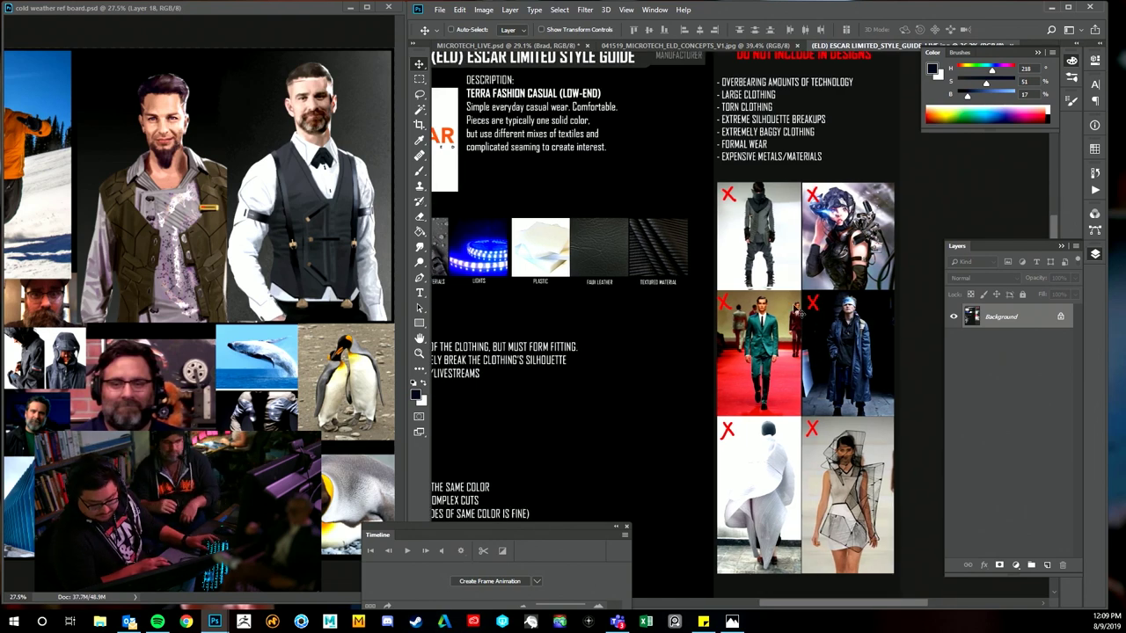
pyautogui.press('z')
pyautogui.moveTo(775, 347); pyautogui.dragTo(807, 334)
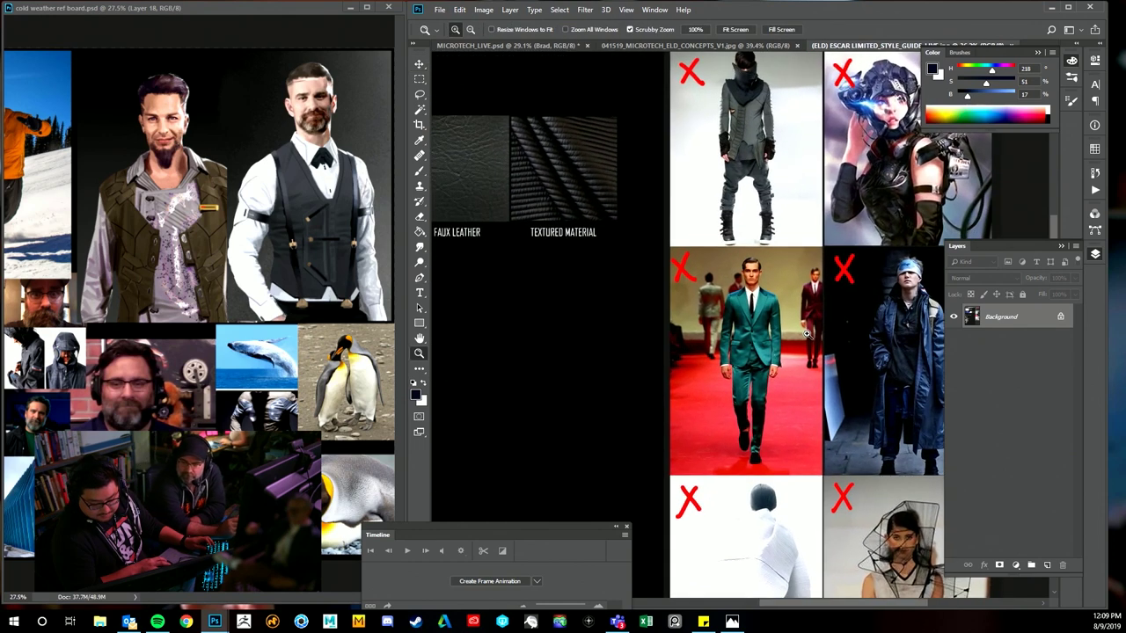
pyautogui.press('v')
pyautogui.moveTo(834, 261); pyautogui.dragTo(791, 359)
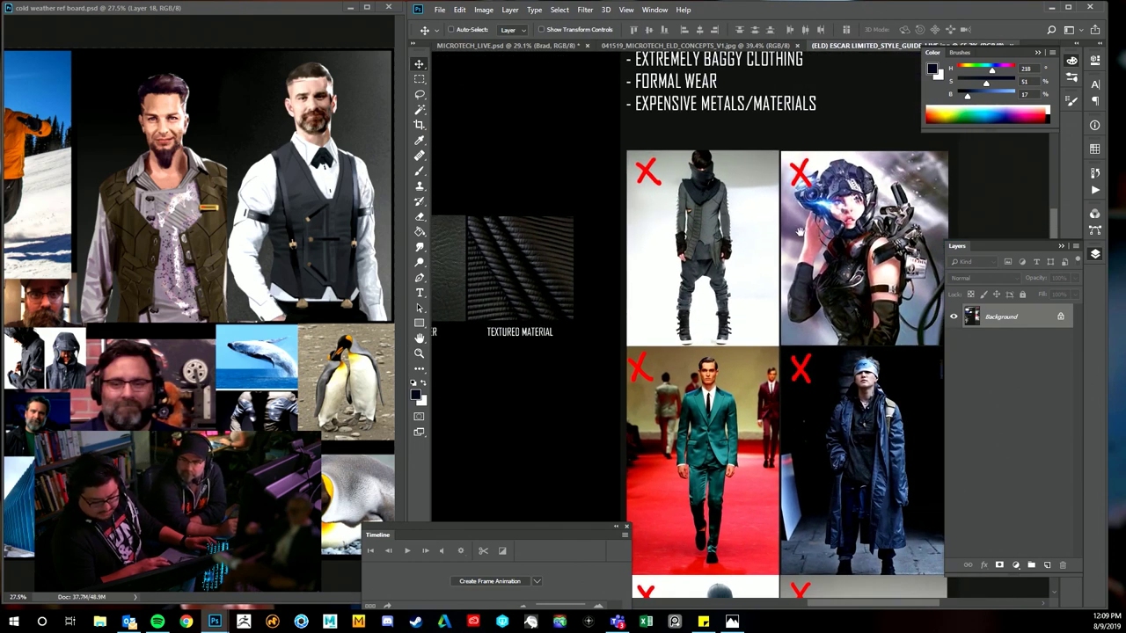
pyautogui.moveTo(800, 231); pyautogui.dragTo(825, 217)
pyautogui.press('z')
pyautogui.moveTo(721, 203); pyautogui.dragTo(753, 203)
pyautogui.press('v')
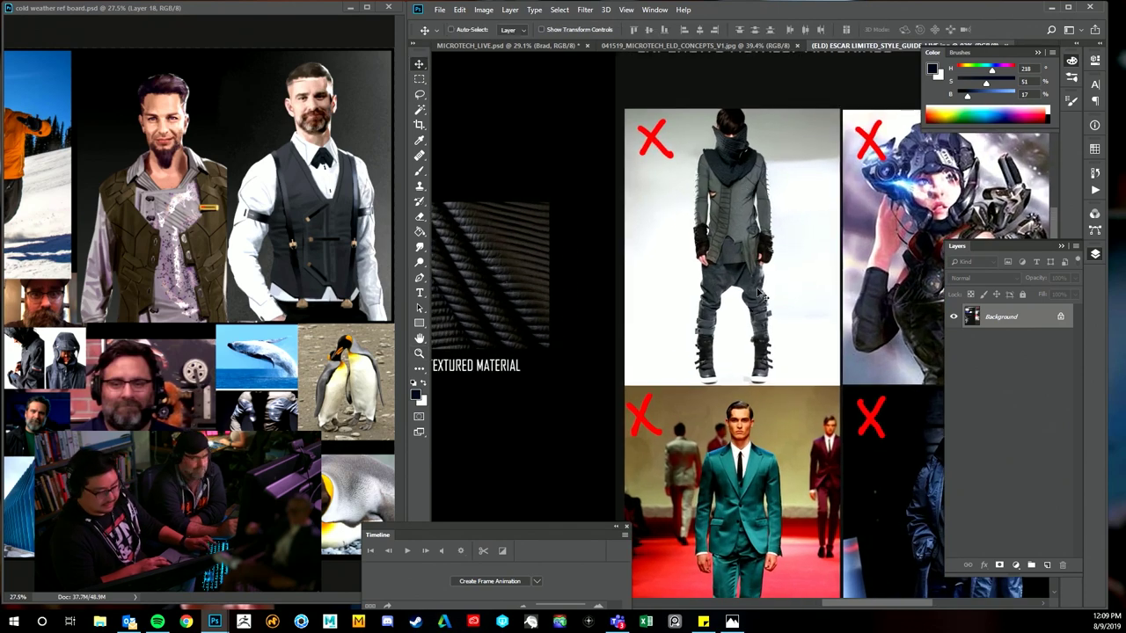
# - Examine the two lowest crossed-out photos, the draped white garment and the wireframe dress
pyautogui.scroll(-6, 823, 468)
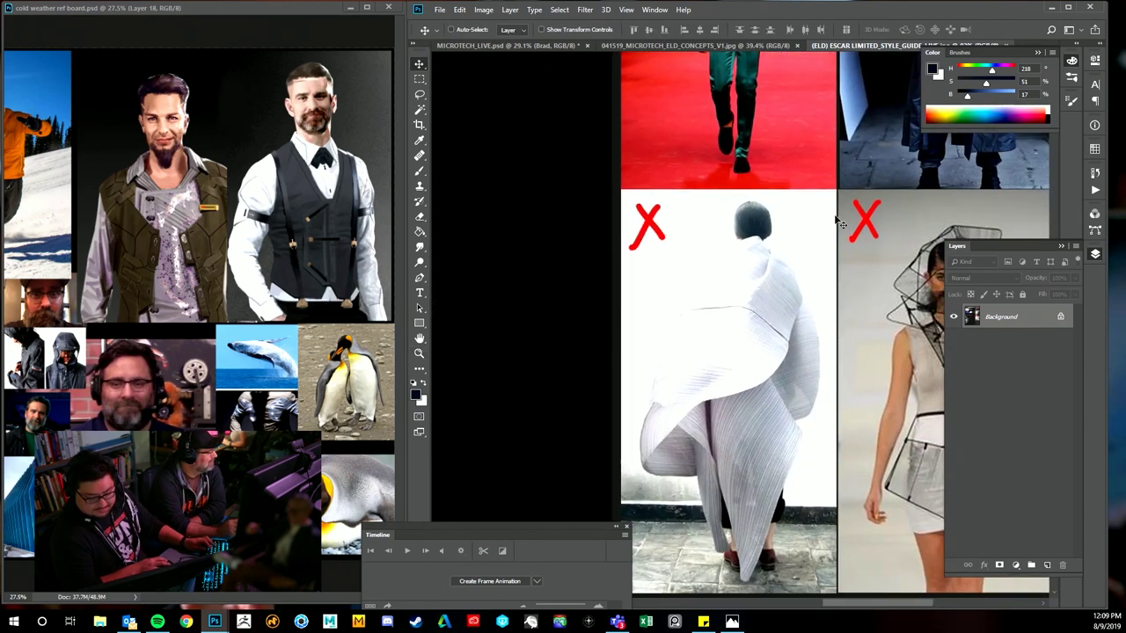
pyautogui.scroll(-1, 840, 224)
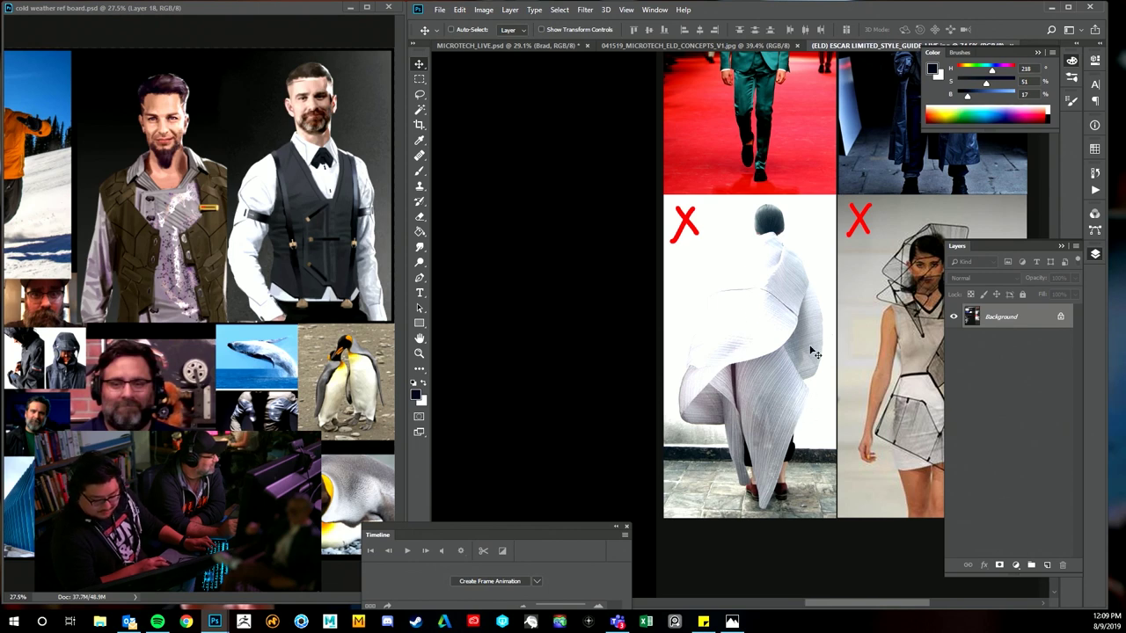
pyautogui.hscroll(2, 816, 352)
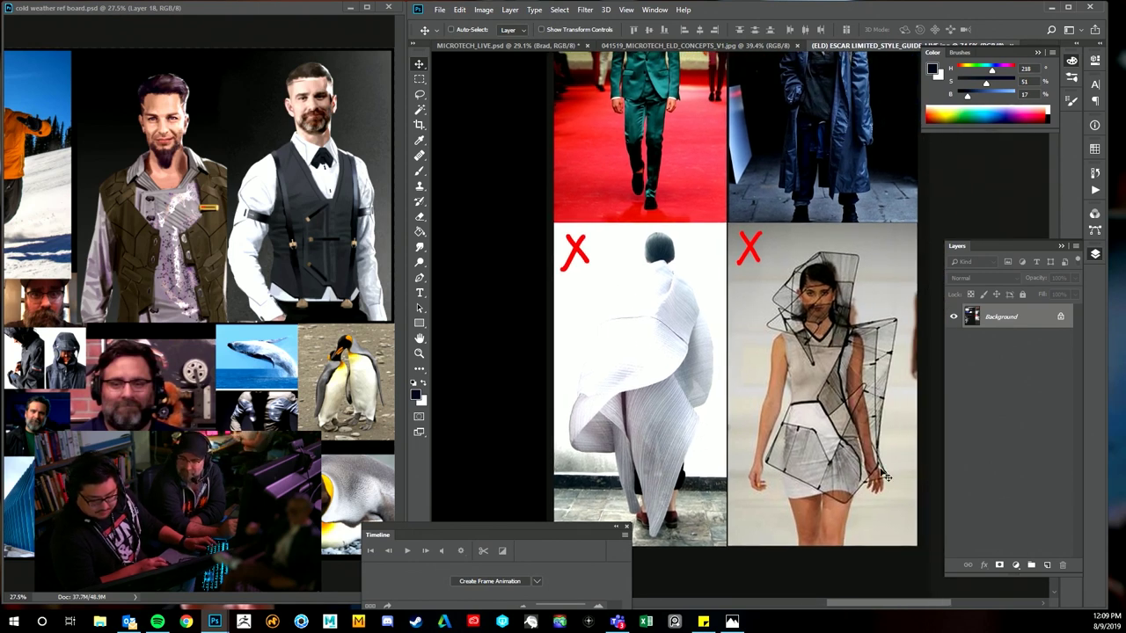
pyautogui.moveTo(818, 379); pyautogui.dragTo(834, 350)
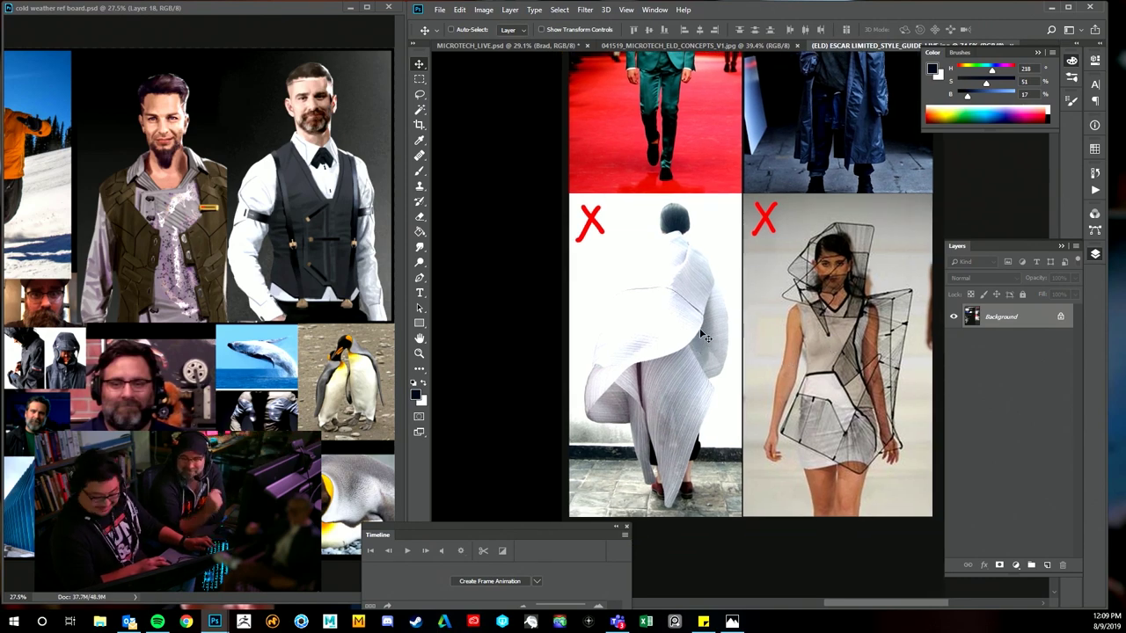
# - Review the whole Escar style guide again, from the logo and materials to the graphic shapes and excluded designs
pyautogui.hotkey('ctrl', '-')
pyautogui.moveTo(632, 253); pyautogui.dragTo(719, 424)
pyautogui.press('z')
pyautogui.moveTo(728, 386); pyautogui.dragTo(721, 356)
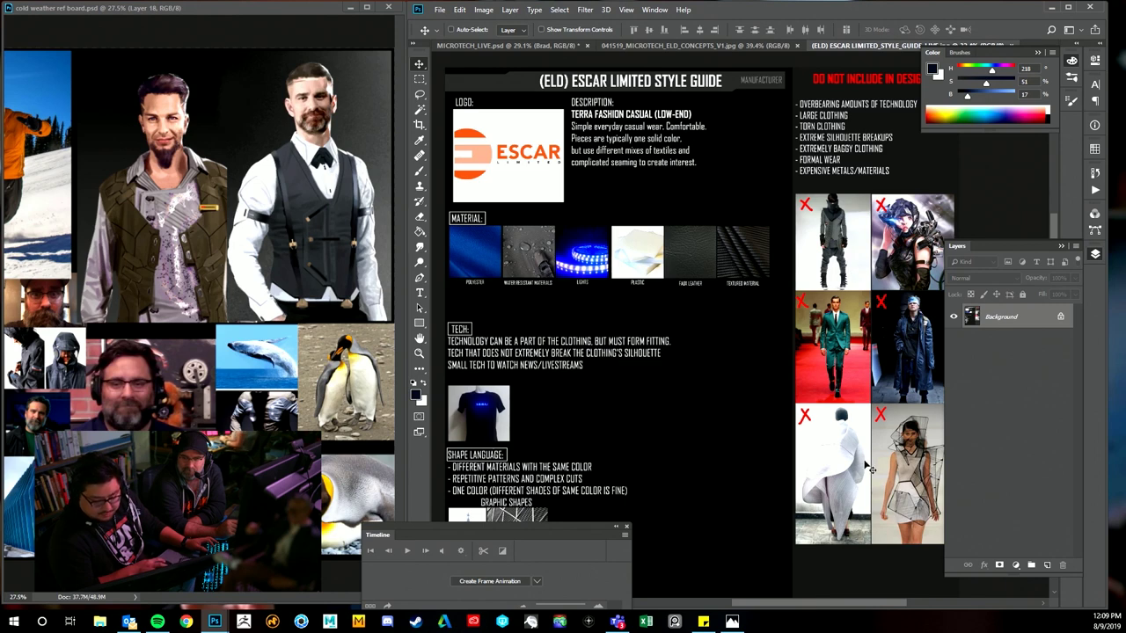
pyautogui.moveTo(782, 490); pyautogui.dragTo(802, 471)
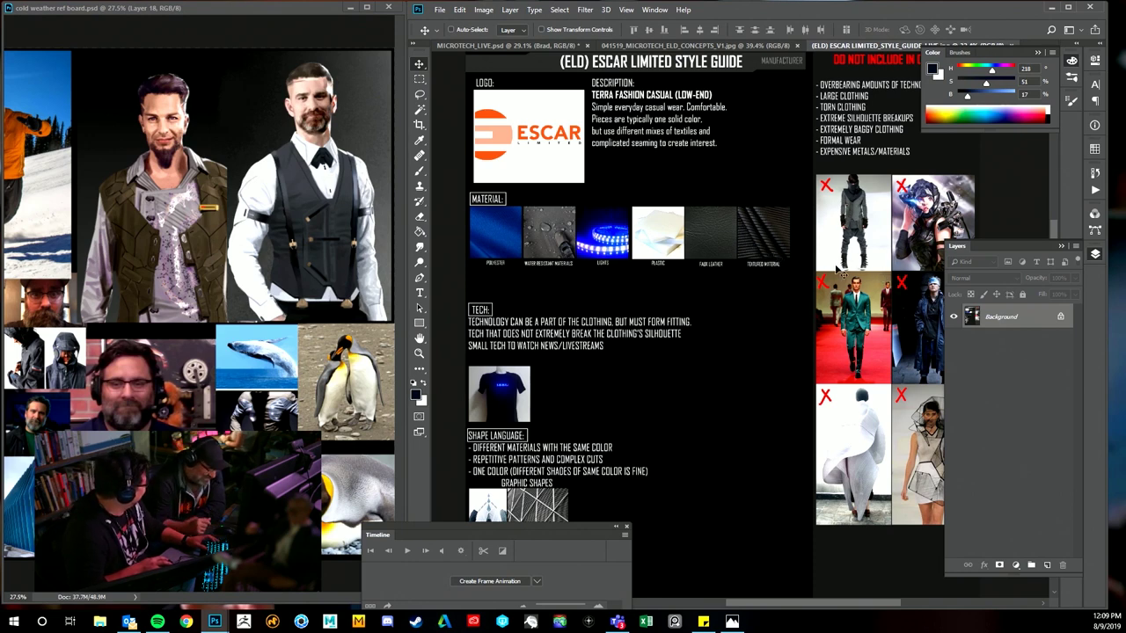
pyautogui.moveTo(720, 328); pyautogui.dragTo(749, 286)
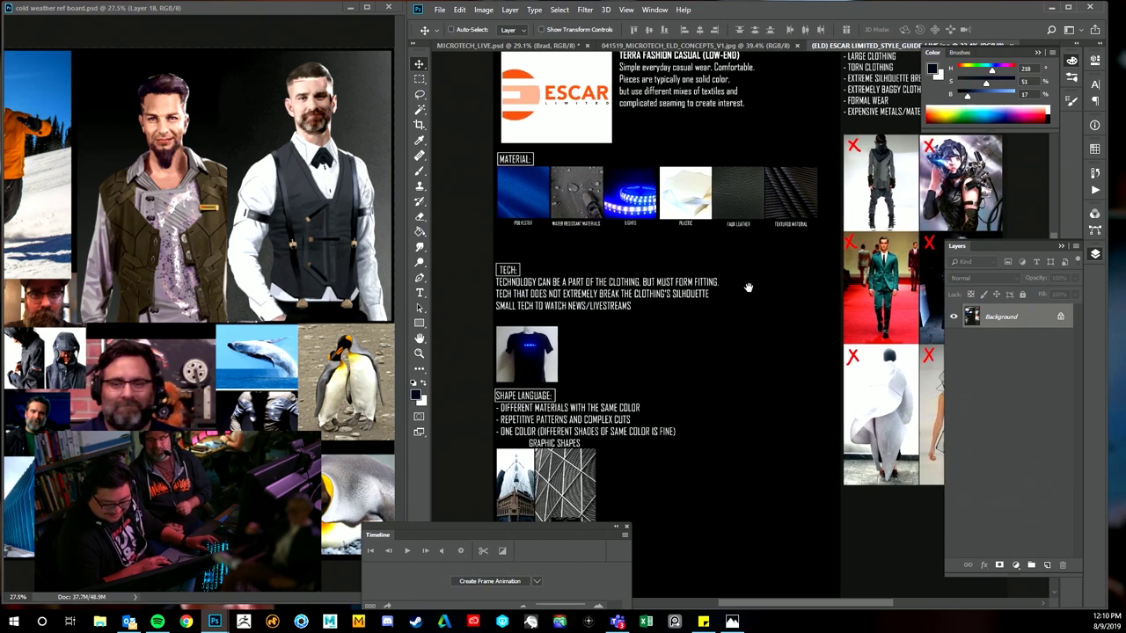
pyautogui.moveTo(774, 249); pyautogui.dragTo(749, 251)
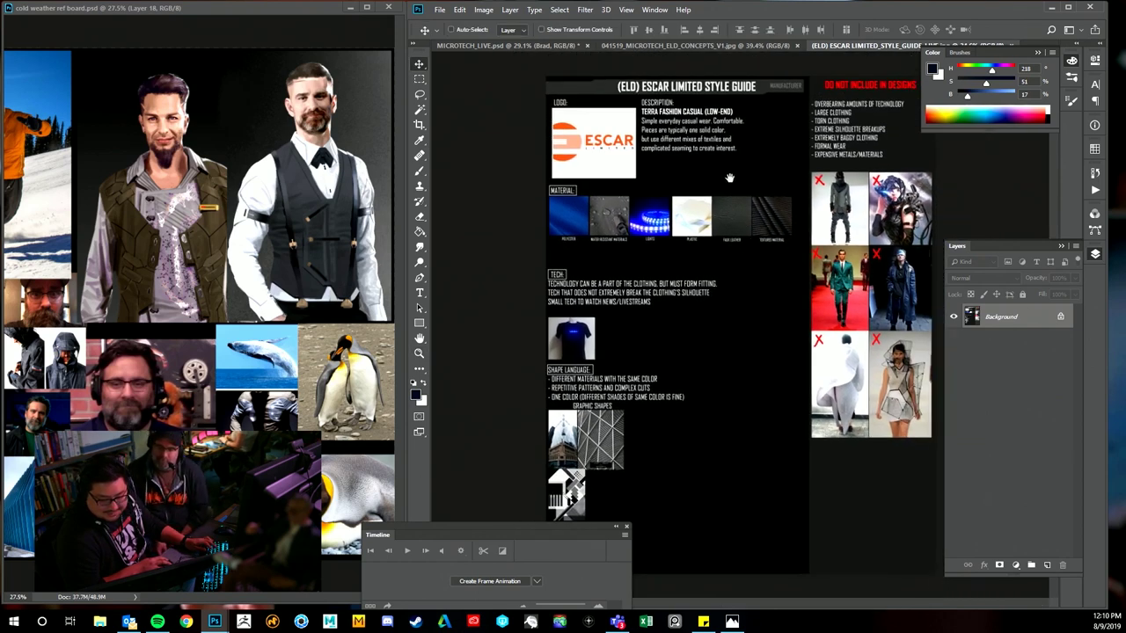
# - Return to 041519_MICROTECH_ELD_CONCEPTS_V1.jpg and compare outfit concepts 1, 2 and 3 with the style guide rules
pyautogui.click(711, 45)
pyautogui.press('z')
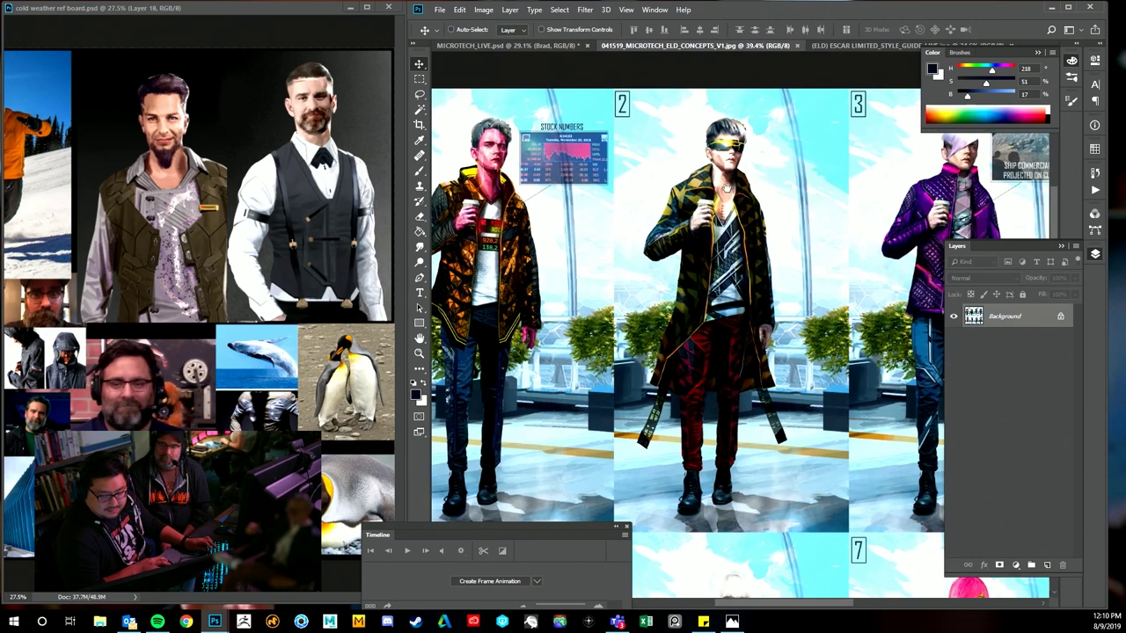
pyautogui.click(851, 163)
pyautogui.press('v')
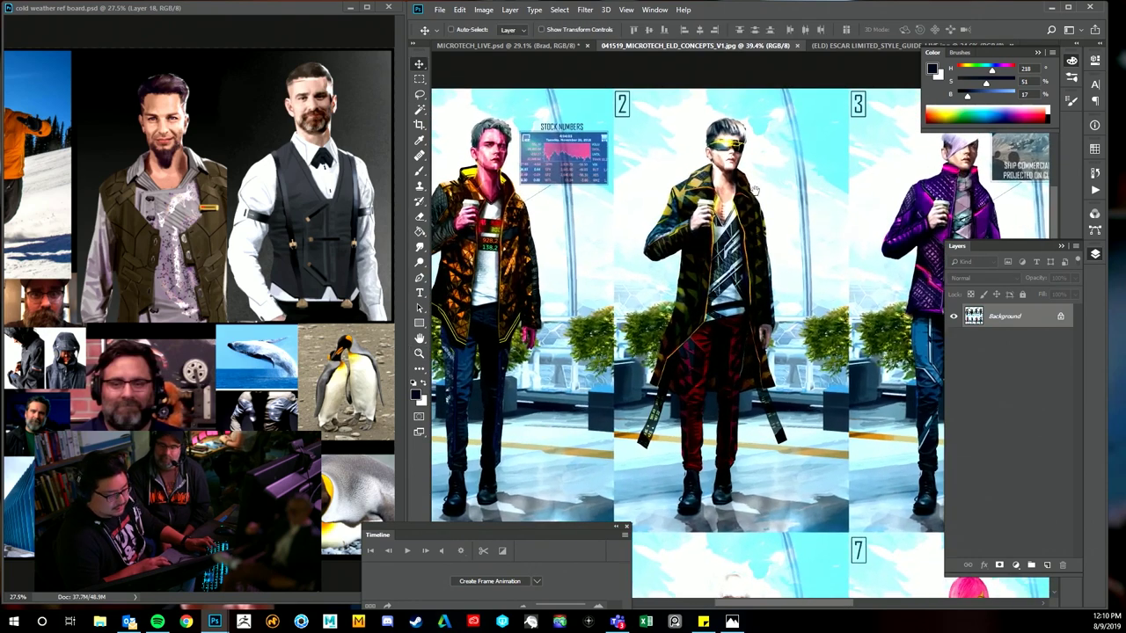
pyautogui.moveTo(755, 189); pyautogui.dragTo(774, 185)
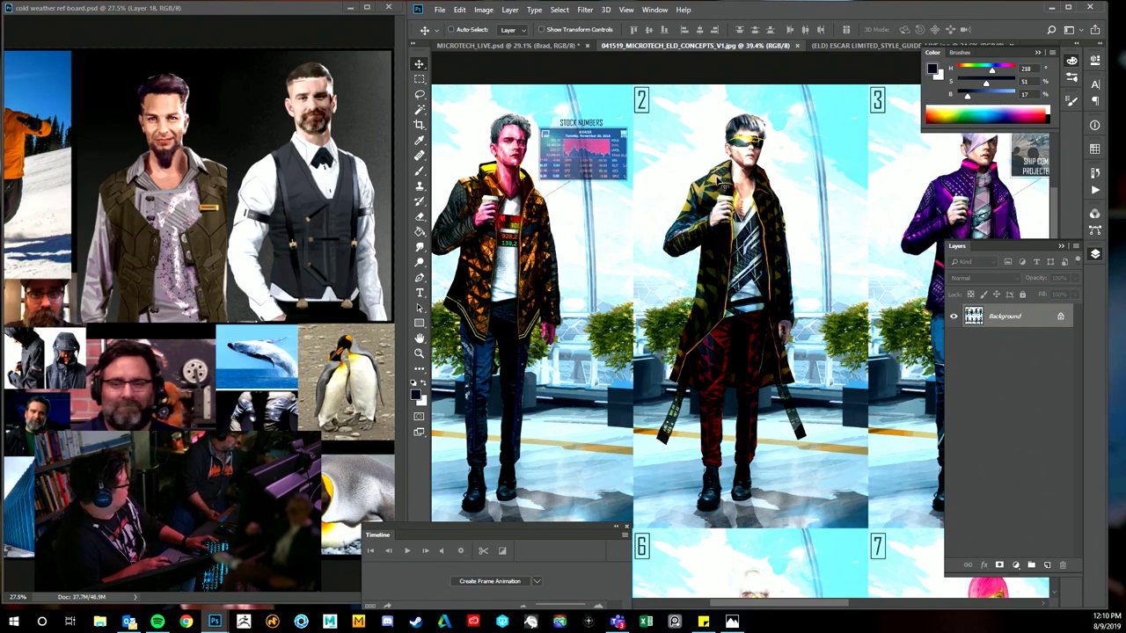
pyautogui.moveTo(692, 201); pyautogui.dragTo(735, 185)
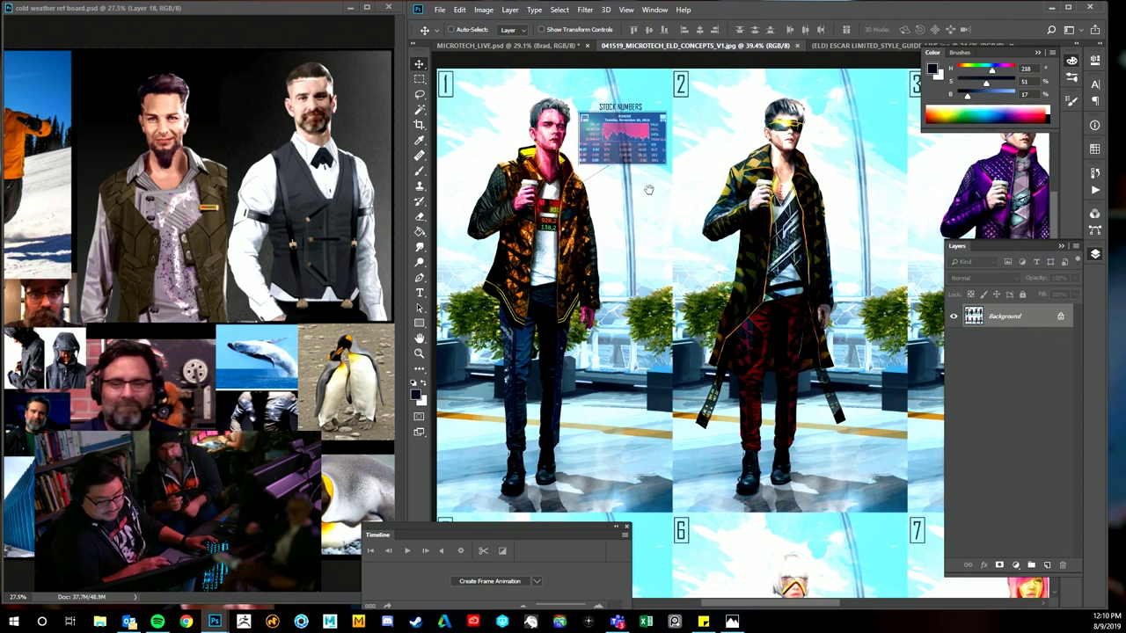
pyautogui.moveTo(649, 190); pyautogui.dragTo(606, 182)
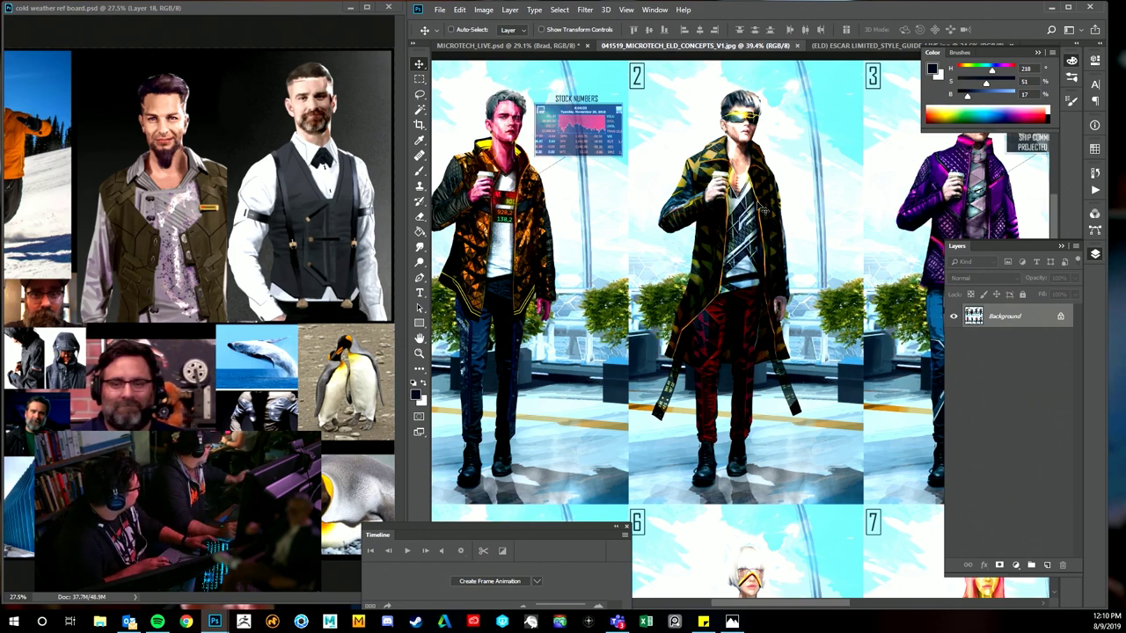
# - Switch to MICROTECH_LIVE.psd and briefly hide the character layer to check the snowy background on its own
pyautogui.click(554, 45)
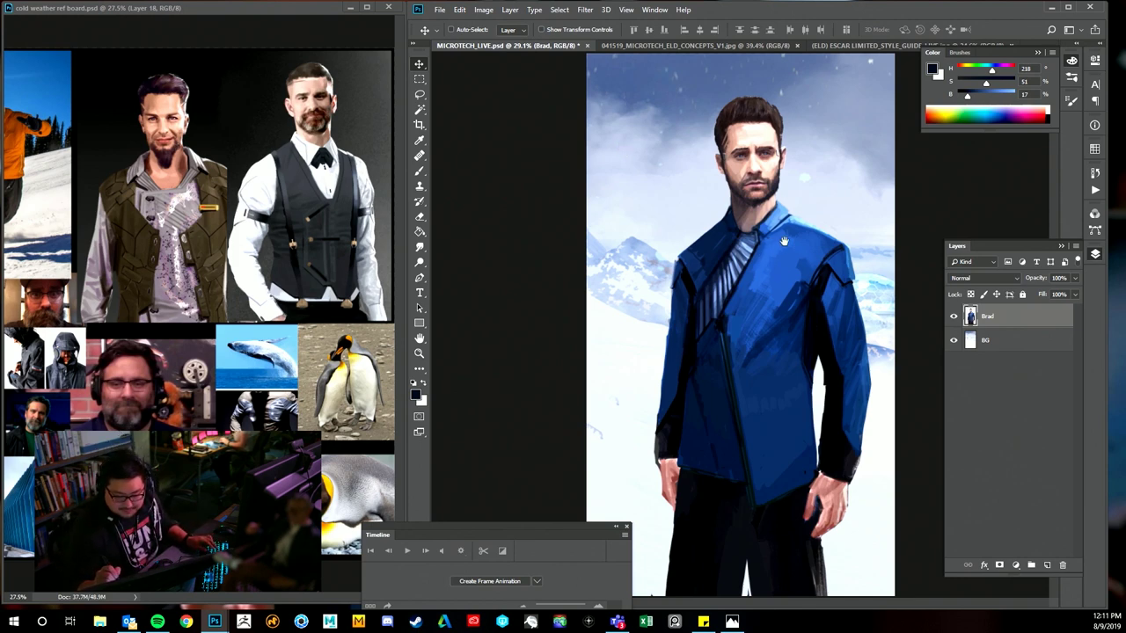
pyautogui.press('z')
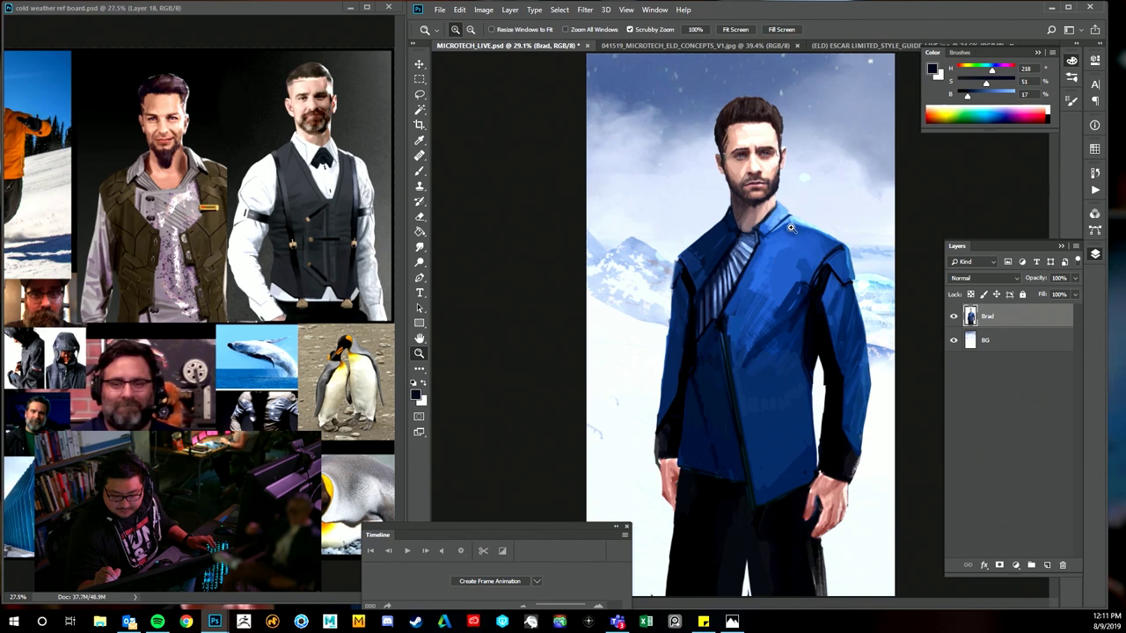
pyautogui.moveTo(790, 231)
pyautogui.mouseDown()
pyautogui.moveTo(770, 231)
pyautogui.moveTo(797, 231)
pyautogui.moveTo(800, 248)
pyautogui.mouseUp()
pyautogui.press('v')
pyautogui.moveTo(803, 419); pyautogui.dragTo(805, 379)
pyautogui.click(954, 319)
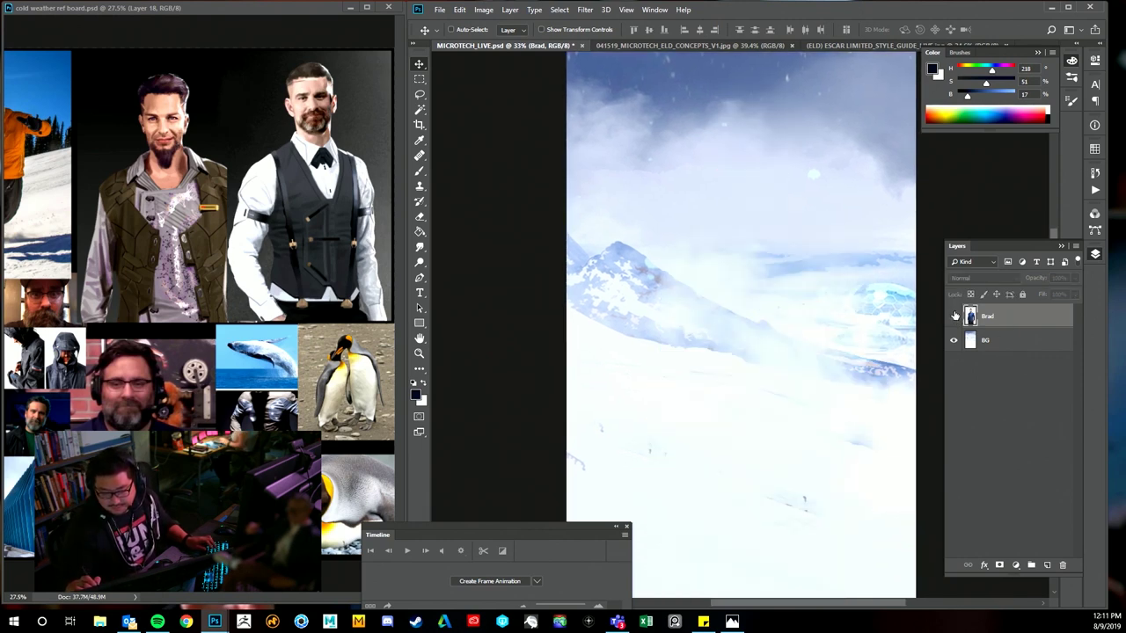
pyautogui.click(955, 317)
pyautogui.scroll(-2, 814, 380)
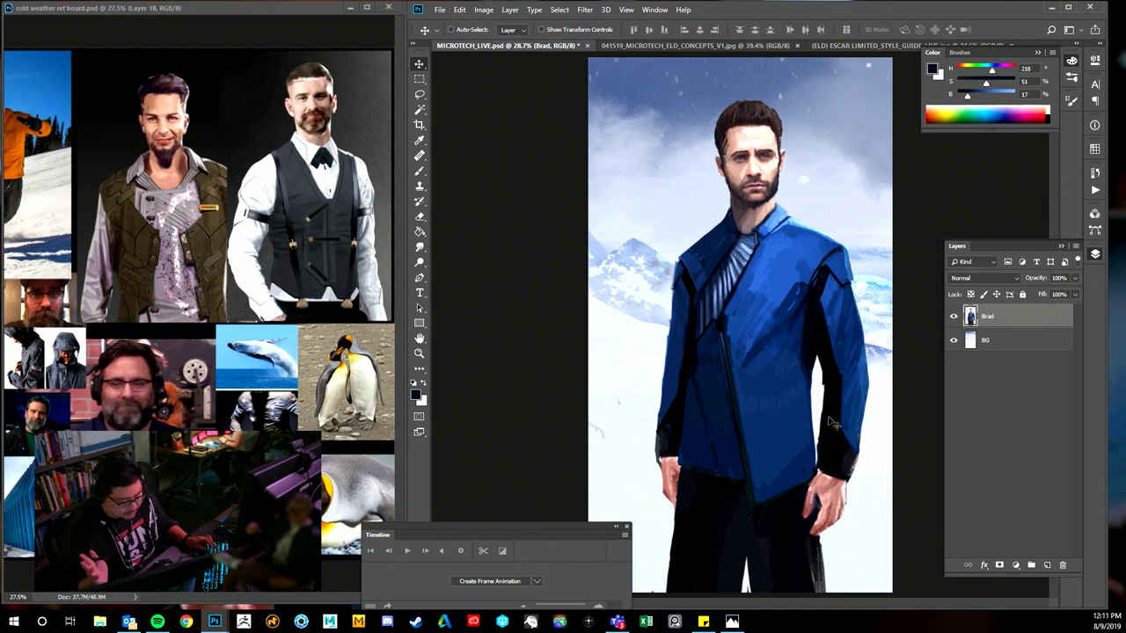
# - Inspect the character's face, collar and upper blue coat up close in the painting
pyautogui.hotkey('ctrl', 'space')
pyautogui.moveTo(793, 300); pyautogui.dragTo(759, 347)
pyautogui.press('space')
pyautogui.hotkey('ctrl', 'space')
pyautogui.moveTo(846, 549); pyautogui.dragTo(846, 545)
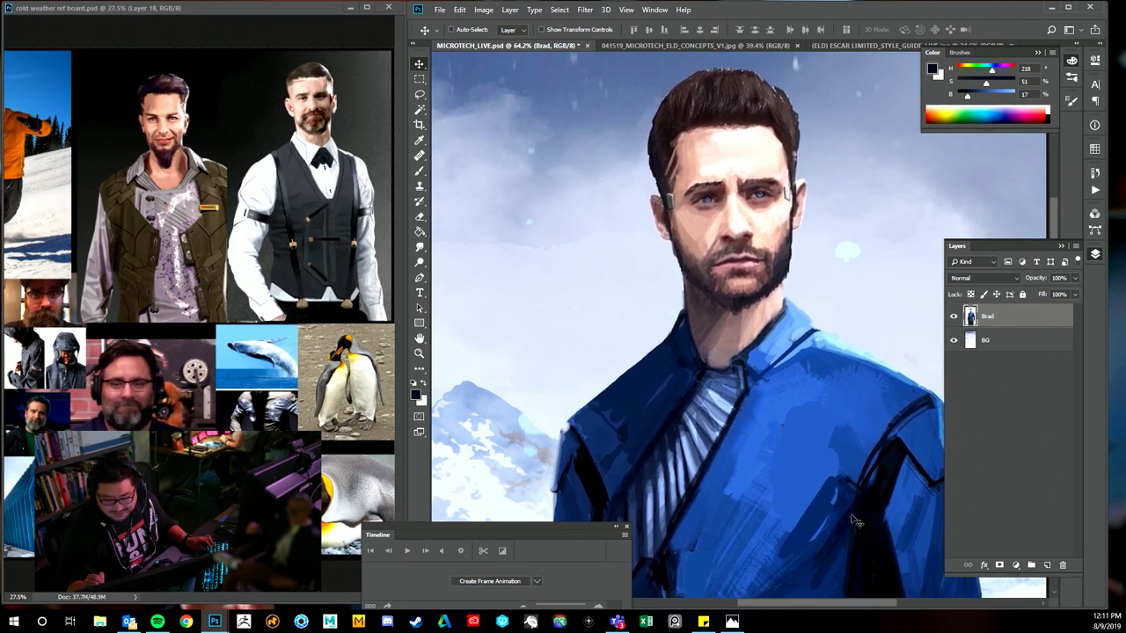
pyautogui.press('z')
pyautogui.moveTo(846, 435); pyautogui.dragTo(829, 433)
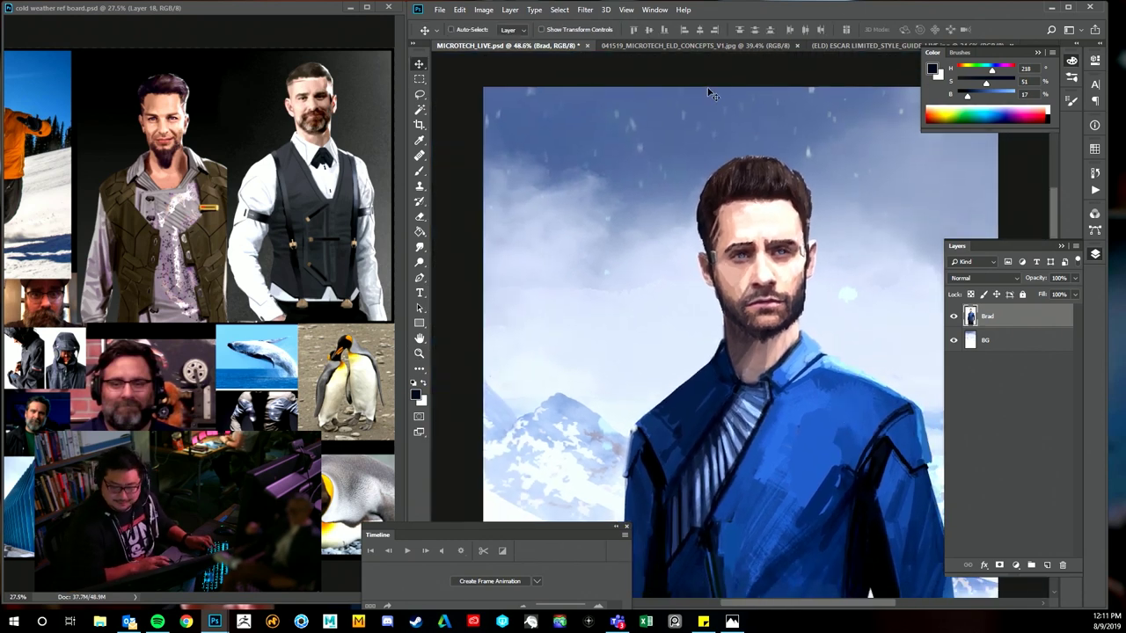
pyautogui.scroll(-1, 868, 284)
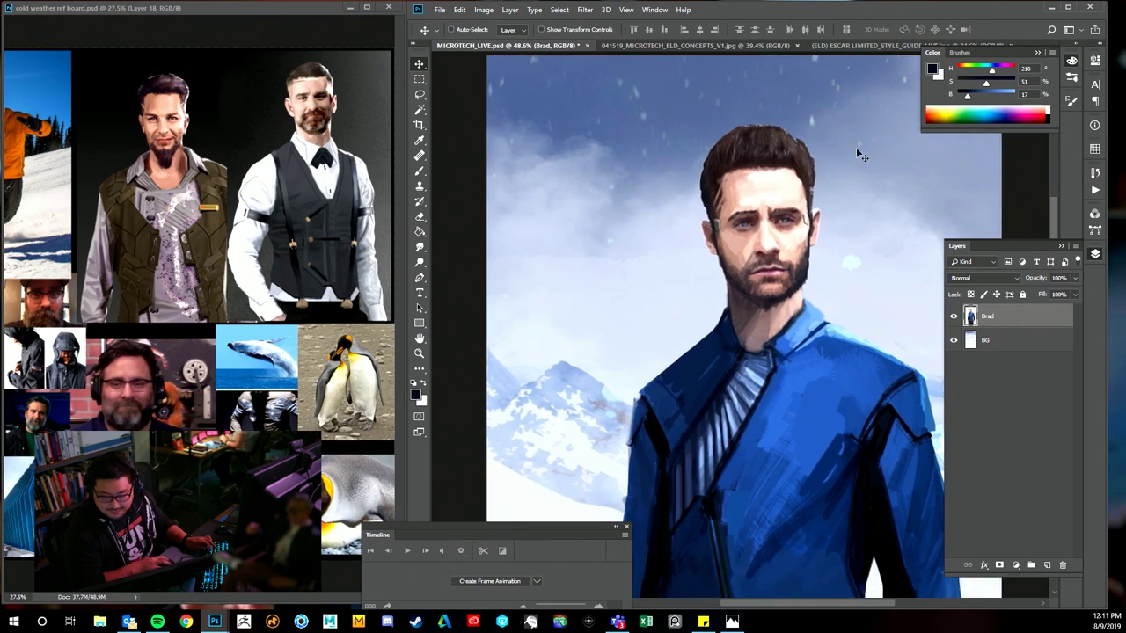
# - Bring up the Escar style guide and examine the snowboarder and winter jackets up close on the cold weather reference board
pyautogui.click(861, 47)
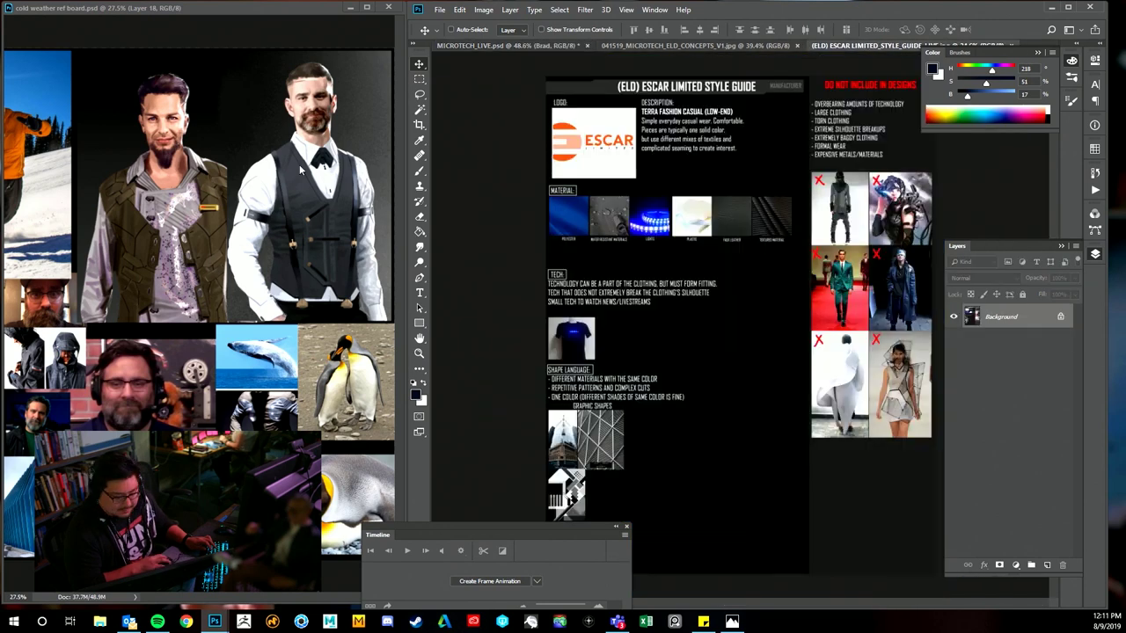
pyautogui.click(180, 166)
pyautogui.moveTo(178, 167); pyautogui.dragTo(357, 168)
pyautogui.press('z')
pyautogui.moveTo(209, 144); pyautogui.dragTo(230, 138)
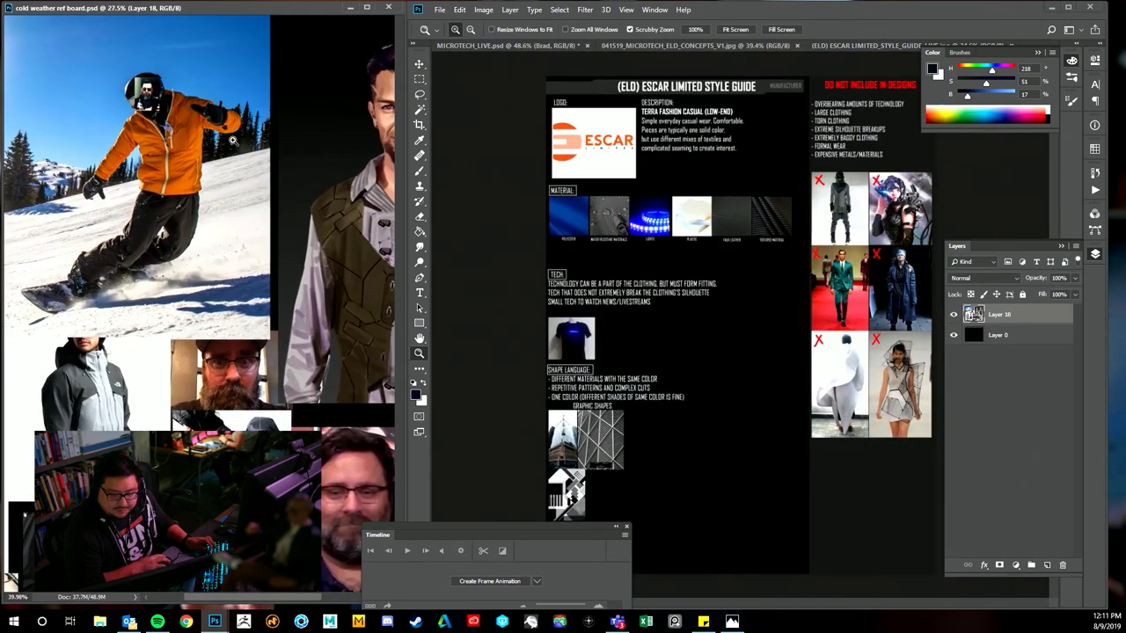
pyautogui.moveTo(149, 180); pyautogui.dragTo(198, 176)
pyautogui.press('z')
pyautogui.scroll(-2, 198, 176)
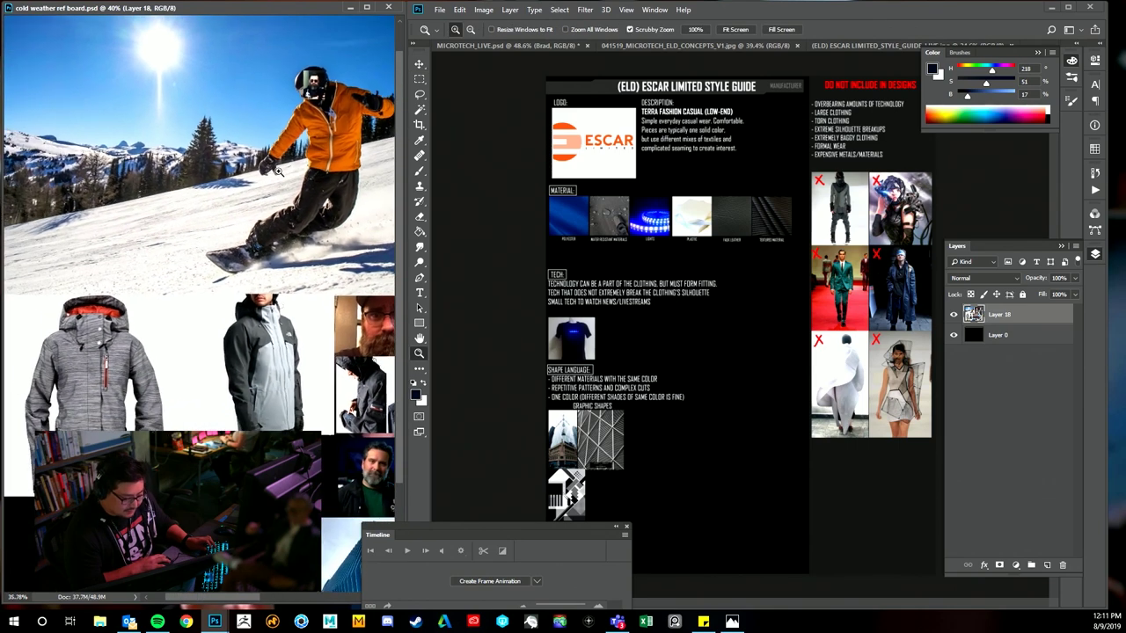
pyautogui.press('v')
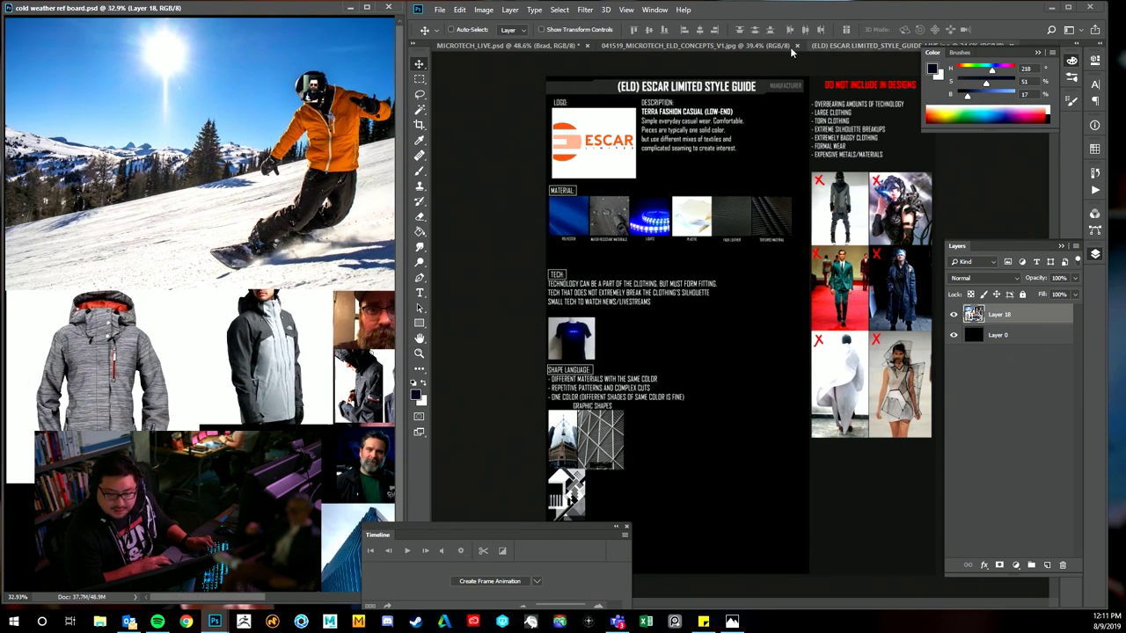
# - Close 041519_MICROTECH_ELD_CONCEPTS_V1.jpg and fit the whole MICROTECH_LIVE.psd painting in view
pyautogui.click(673, 42)
pyautogui.click(543, 45)
pyautogui.click(721, 46)
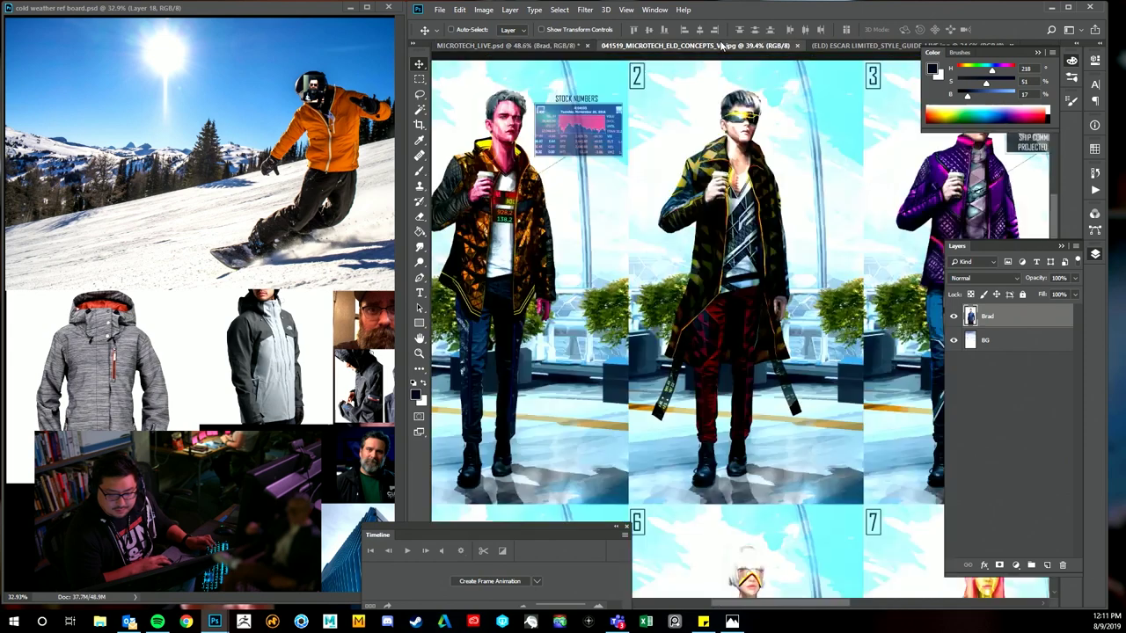
pyautogui.hotkey('ctrl', 'w')
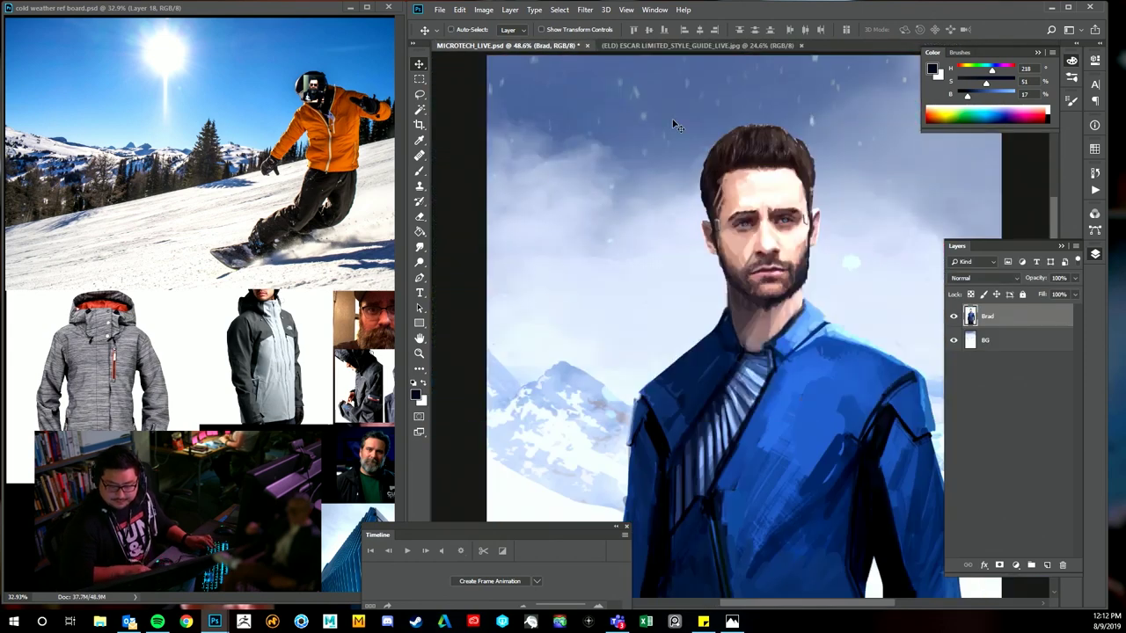
pyautogui.hotkey('ctrl', '0')
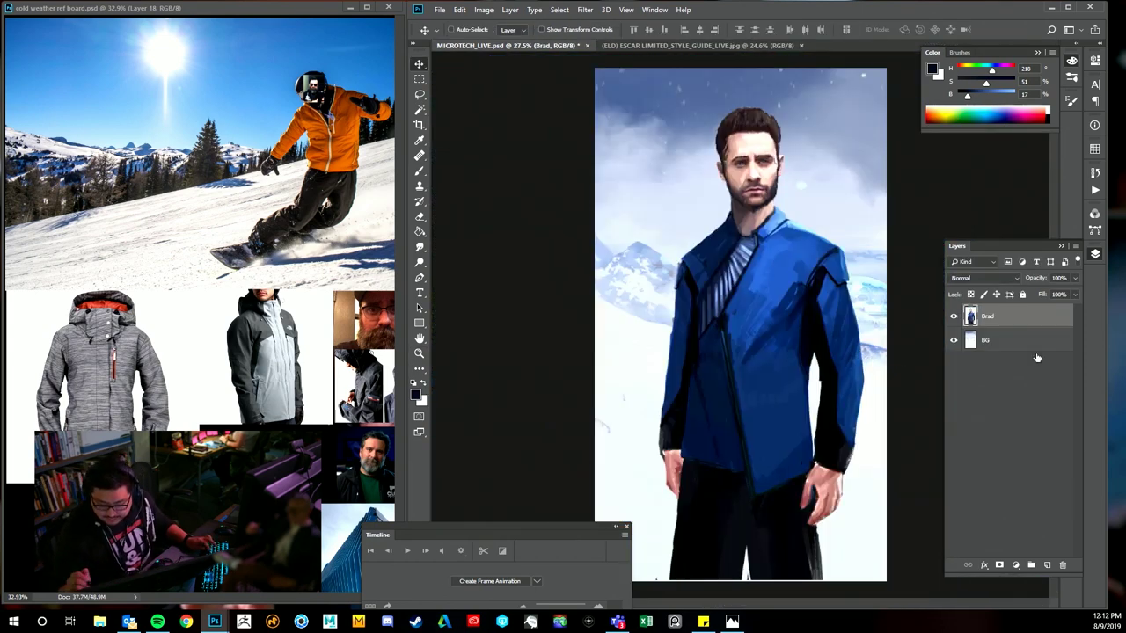
# - Add a new layer above Brad and sample the near-black shadow beside the coat's sleeve as the brush colour
pyautogui.click(1049, 566)
pyautogui.press('b')
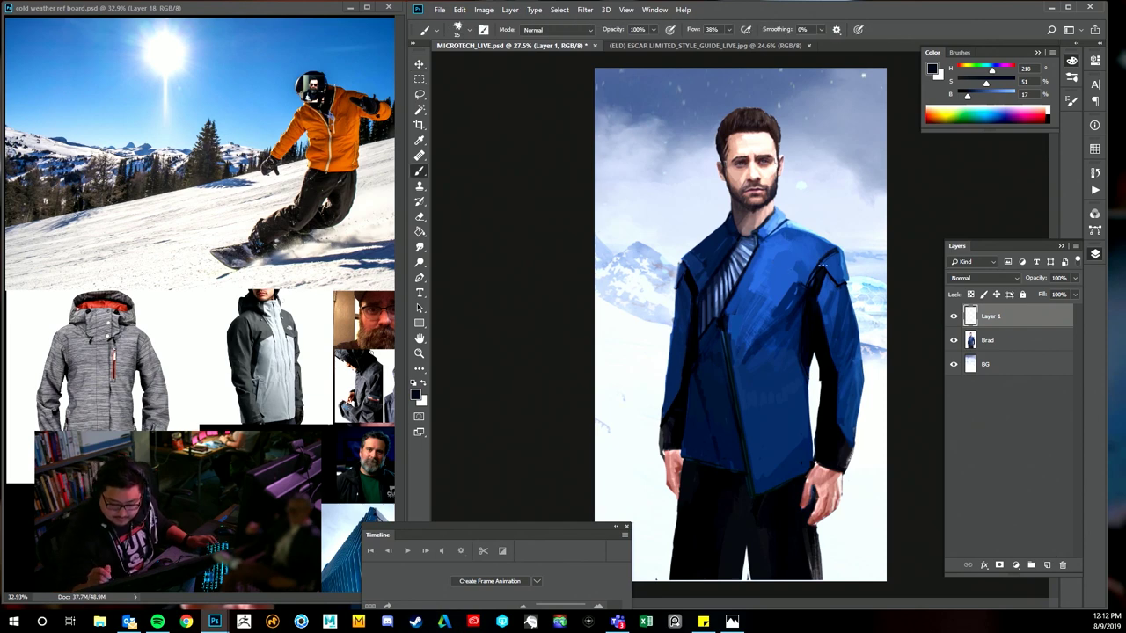
pyautogui.moveTo(264, 352); pyautogui.dragTo(218, 353)
pyautogui.keyDown('alt'); pyautogui.click(814, 324); pyautogui.keyUp('alt')
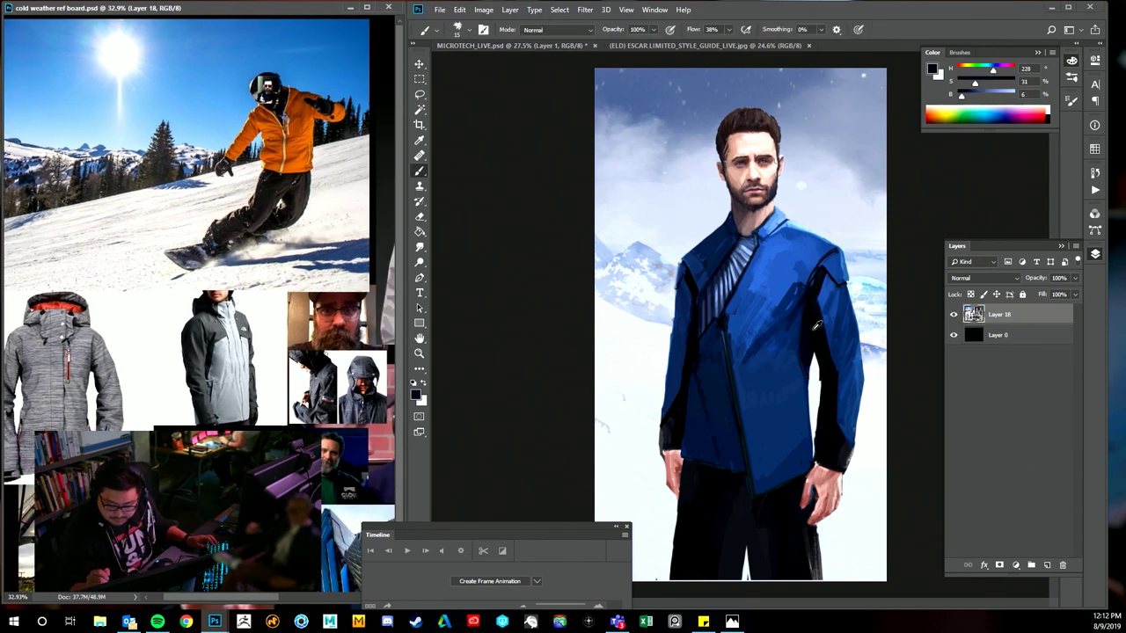
pyautogui.keyDown('alt'); pyautogui.click(812, 307); pyautogui.keyUp('alt')
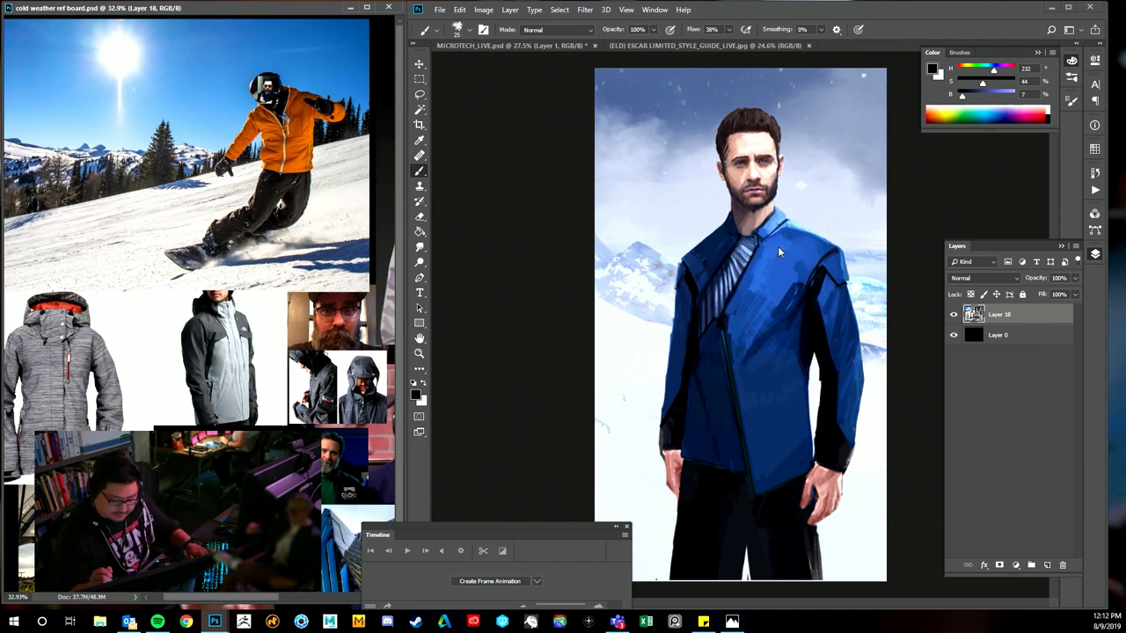
pyautogui.click(778, 246)
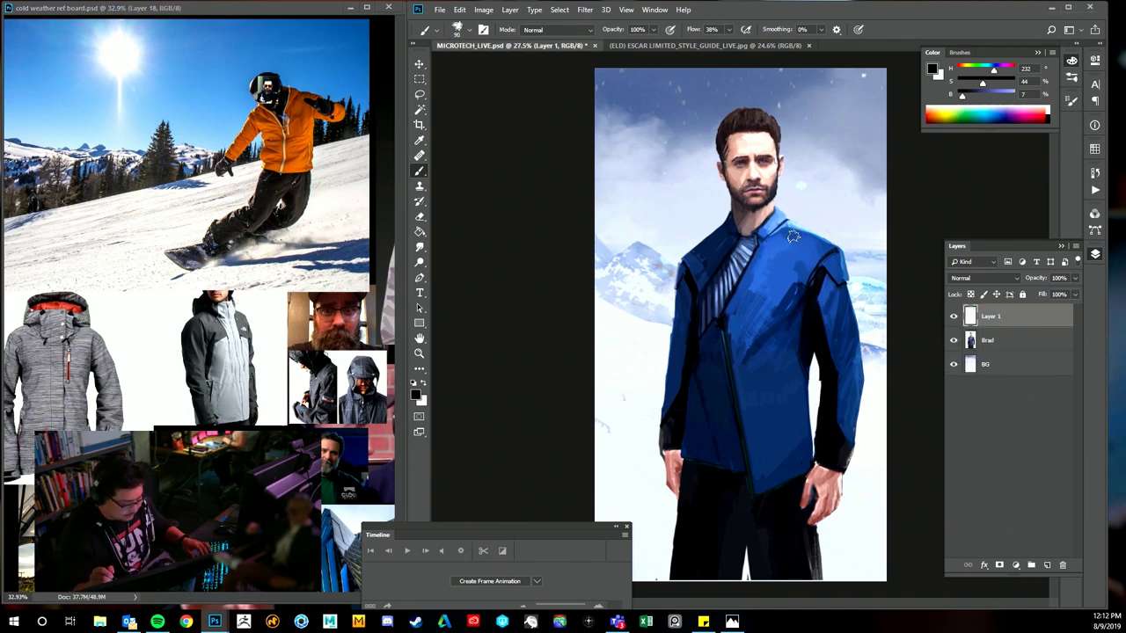
# - Choose a hard round brush and block in black jacket panels down both sides of the chest and around the collar
pyautogui.moveTo(792, 225)
pyautogui.mouseDown()
pyautogui.moveTo(772, 259)
pyautogui.moveTo(792, 227)
pyautogui.moveTo(777, 262)
pyautogui.moveTo(783, 234)
pyautogui.moveTo(804, 255)
pyautogui.moveTo(797, 265)
pyautogui.mouseUp()
pyautogui.rightClick(811, 198)
pyautogui.doubleClick(974, 345)
pyautogui.moveTo(790, 224); pyautogui.dragTo(816, 241)
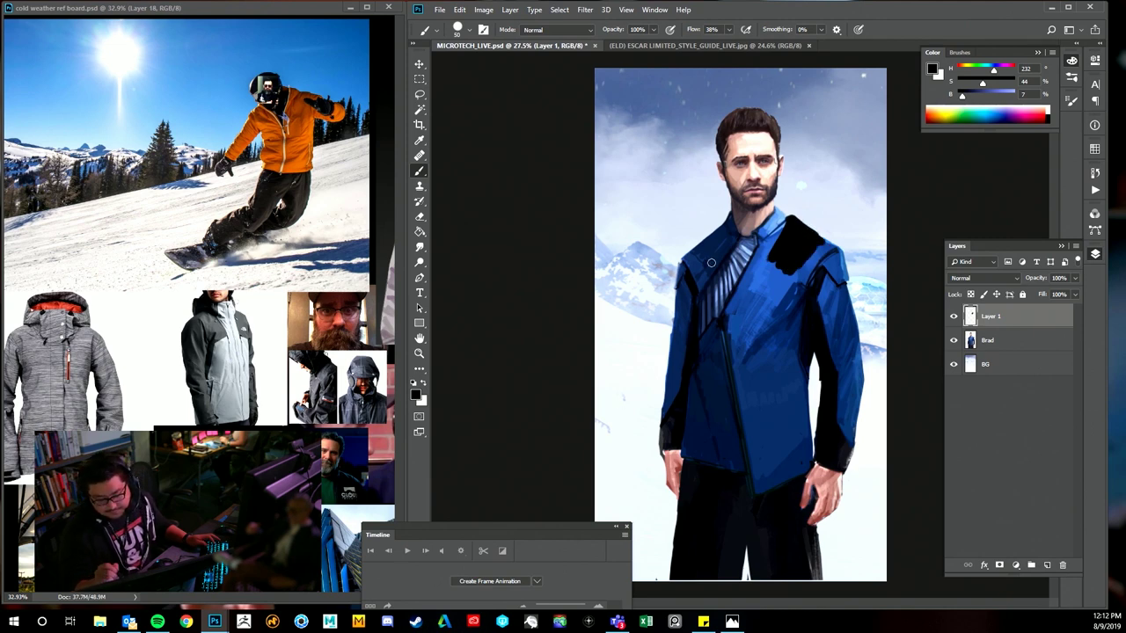
pyautogui.moveTo(711, 262)
pyautogui.mouseDown()
pyautogui.moveTo(715, 231)
pyautogui.moveTo(702, 242)
pyautogui.moveTo(711, 234)
pyautogui.moveTo(709, 277)
pyautogui.moveTo(720, 252)
pyautogui.moveTo(729, 299)
pyautogui.moveTo(713, 283)
pyautogui.moveTo(727, 363)
pyautogui.mouseUp()
pyautogui.moveTo(775, 269)
pyautogui.mouseDown()
pyautogui.moveTo(773, 331)
pyautogui.moveTo(790, 354)
pyautogui.moveTo(798, 309)
pyautogui.mouseUp()
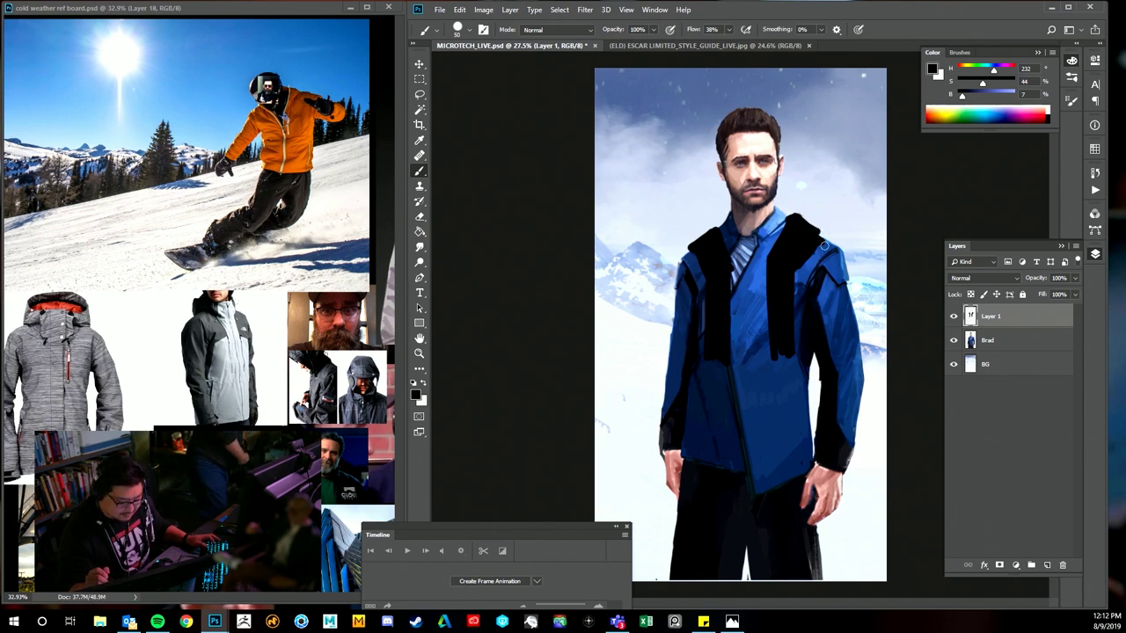
pyautogui.moveTo(792, 217)
pyautogui.mouseDown()
pyautogui.moveTo(778, 207)
pyautogui.moveTo(714, 232)
pyautogui.mouseUp()
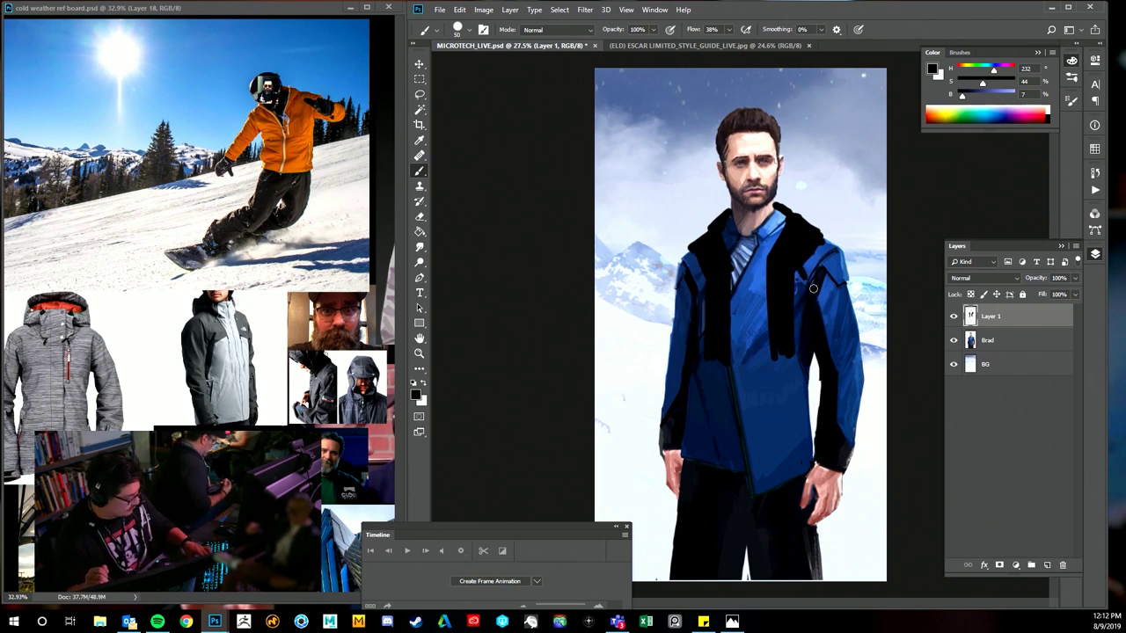
# - Enlarge the brush to 100 and block in both shoulders and upper arms in black, extending the chest panel slightly downward
pyautogui.press(']')
pyautogui.press(']')
pyautogui.press(']')
pyautogui.press(']')
pyautogui.press(']')
pyautogui.moveTo(798, 270)
pyautogui.mouseDown()
pyautogui.moveTo(807, 297)
pyautogui.moveTo(818, 248)
pyautogui.moveTo(840, 278)
pyautogui.moveTo(836, 261)
pyautogui.moveTo(837, 317)
pyautogui.mouseUp()
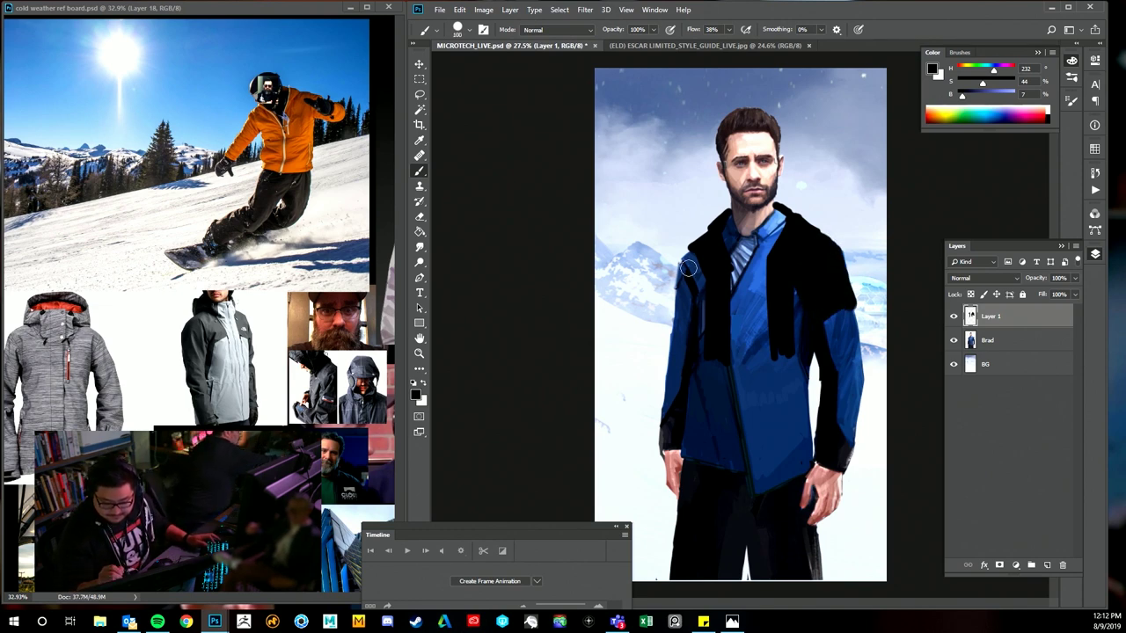
pyautogui.moveTo(688, 269)
pyautogui.mouseDown()
pyautogui.moveTo(691, 258)
pyautogui.moveTo(694, 322)
pyautogui.moveTo(707, 304)
pyautogui.mouseUp()
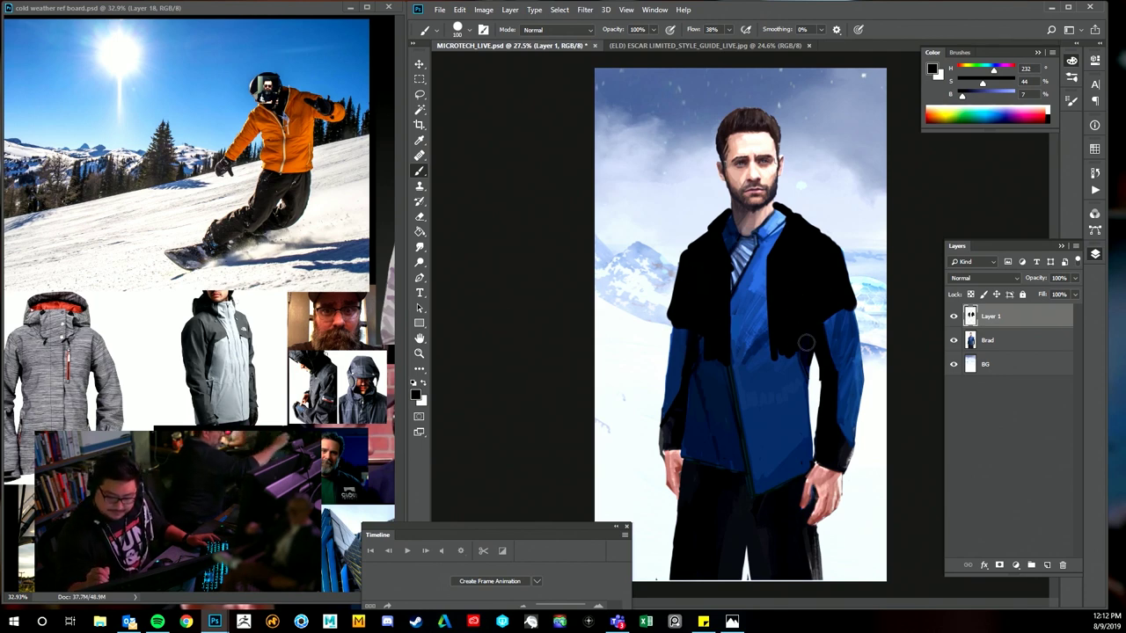
pyautogui.moveTo(796, 339); pyautogui.dragTo(775, 370)
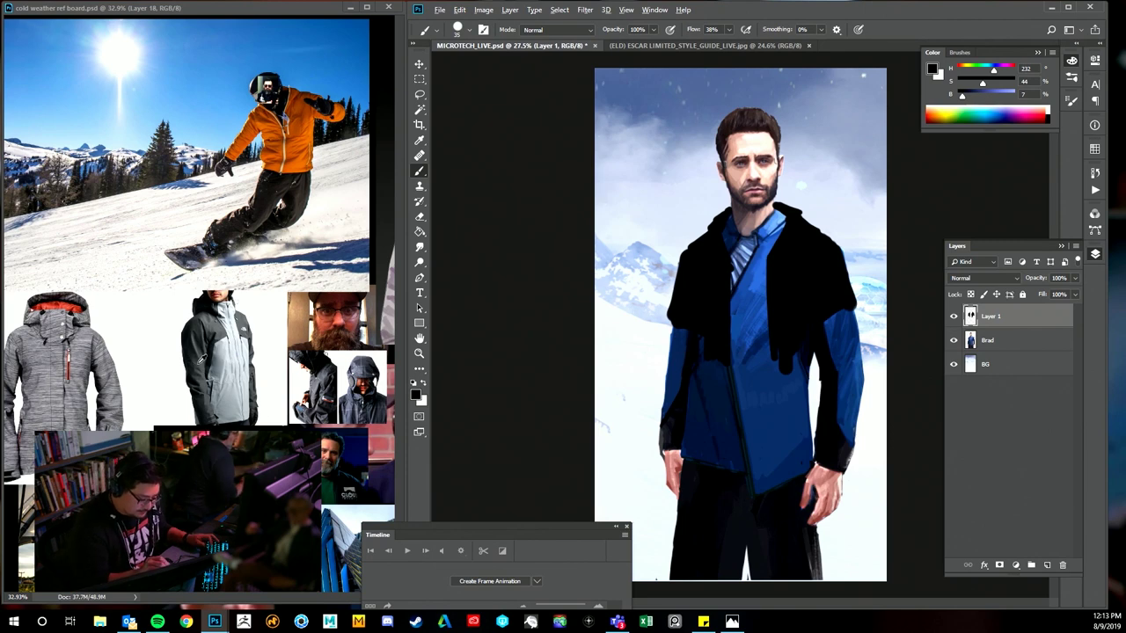
# - Sample dark grey from the reference board's grey and black jacket and paint a high collar over the neck and upper chest
pyautogui.keyDown('alt'); pyautogui.click(200, 347); pyautogui.keyUp('alt')
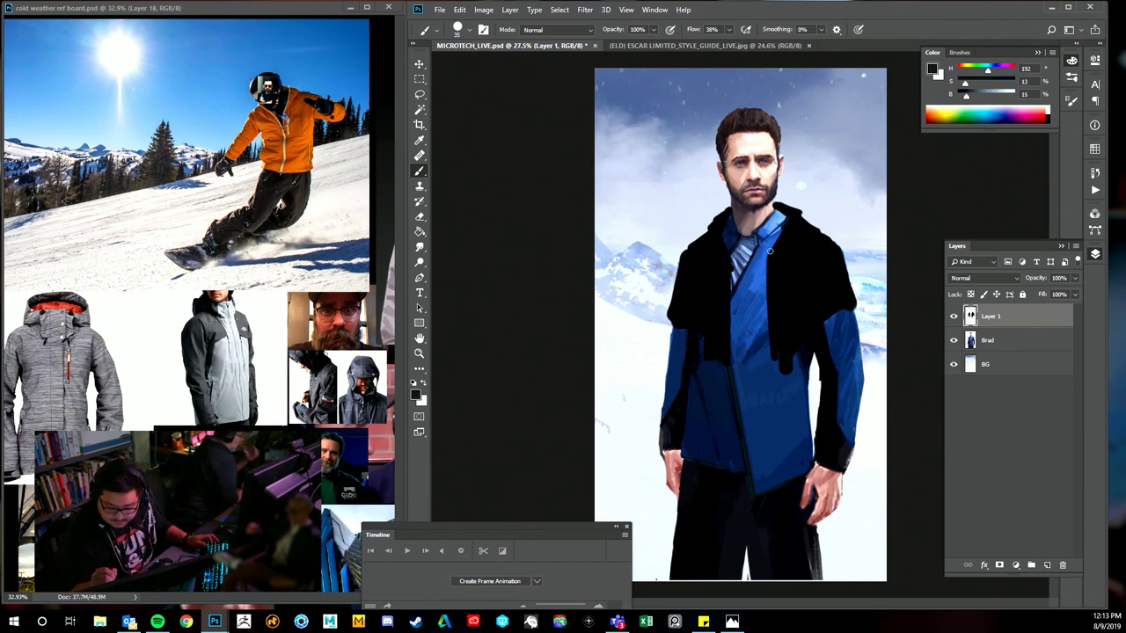
pyautogui.moveTo(770, 251)
pyautogui.mouseDown()
pyautogui.moveTo(768, 230)
pyautogui.moveTo(732, 232)
pyautogui.moveTo(753, 273)
pyautogui.moveTo(760, 232)
pyautogui.moveTo(764, 272)
pyautogui.mouseUp()
pyautogui.moveTo(758, 225); pyautogui.dragTo(772, 225)
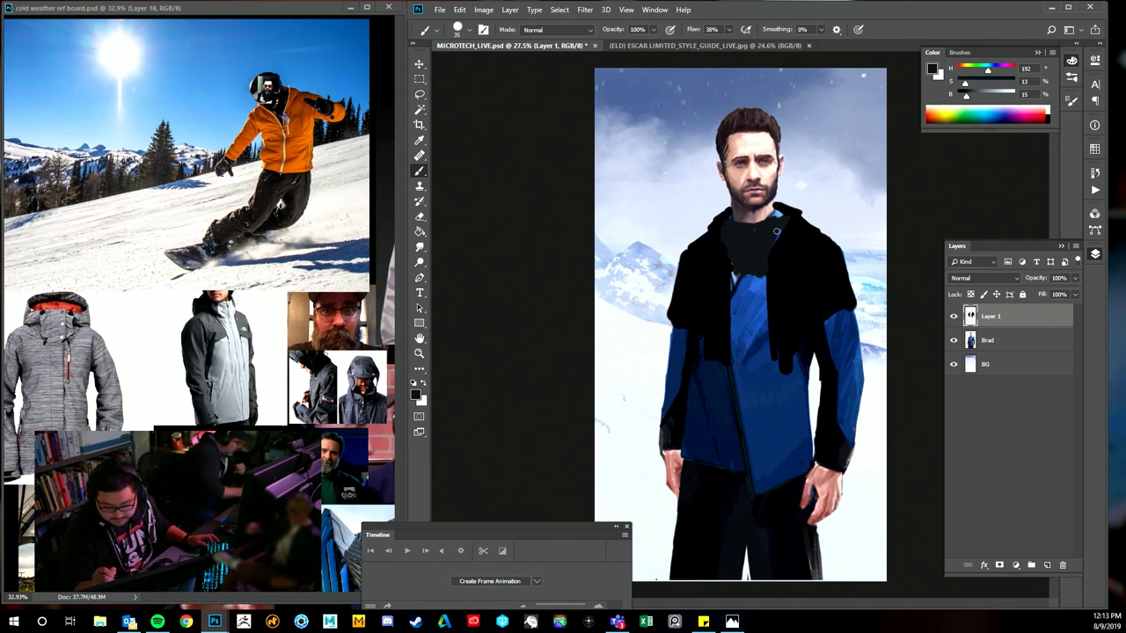
pyautogui.click(241, 381)
pyautogui.moveTo(164, 331)
pyautogui.mouseDown()
pyautogui.moveTo(264, 406)
pyautogui.moveTo(161, 334)
pyautogui.mouseUp()
pyautogui.hotkey('ctrl', 'z')
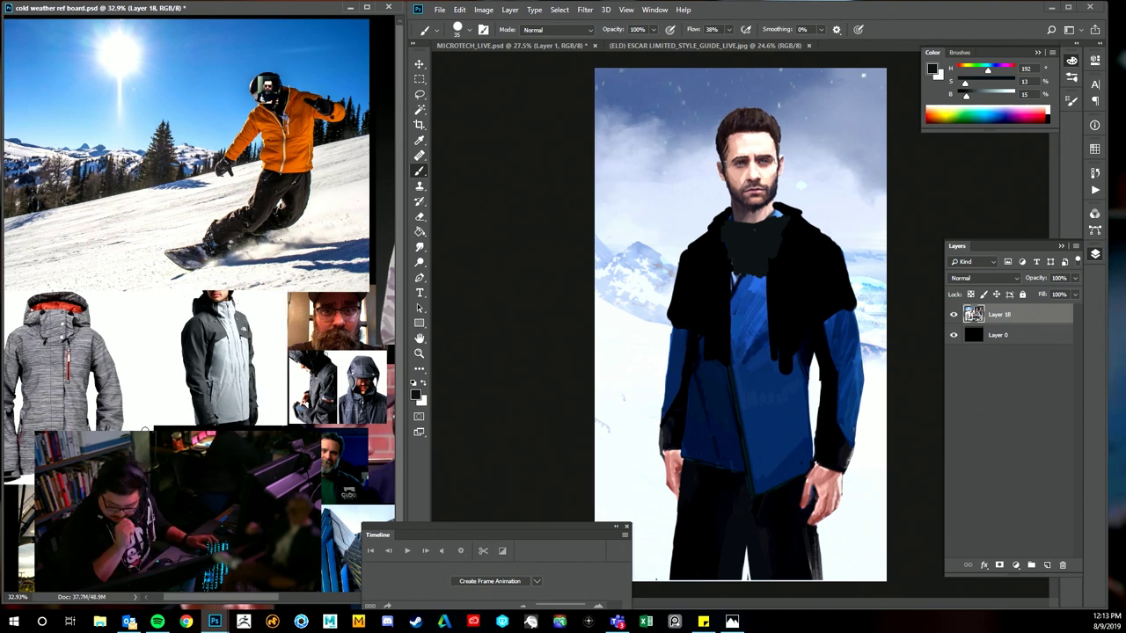
# - Extend the dark grey inner layer from the collar down the middle of the chest to the waist
pyautogui.click(731, 259)
pyautogui.moveTo(748, 286)
pyautogui.mouseDown()
pyautogui.moveTo(737, 343)
pyautogui.moveTo(739, 281)
pyautogui.moveTo(749, 352)
pyautogui.moveTo(765, 273)
pyautogui.mouseUp()
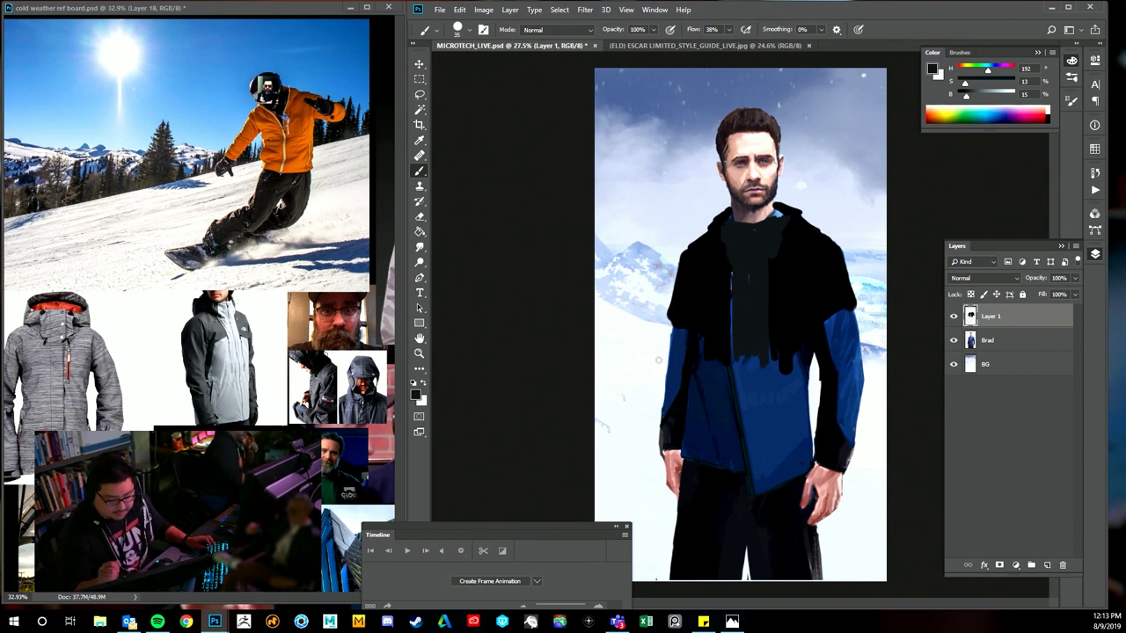
# - Look across the reference board from the winter jackets to the vest outfits and penguins and back again
pyautogui.click(334, 471)
pyautogui.moveTo(335, 471); pyautogui.dragTo(284, 433)
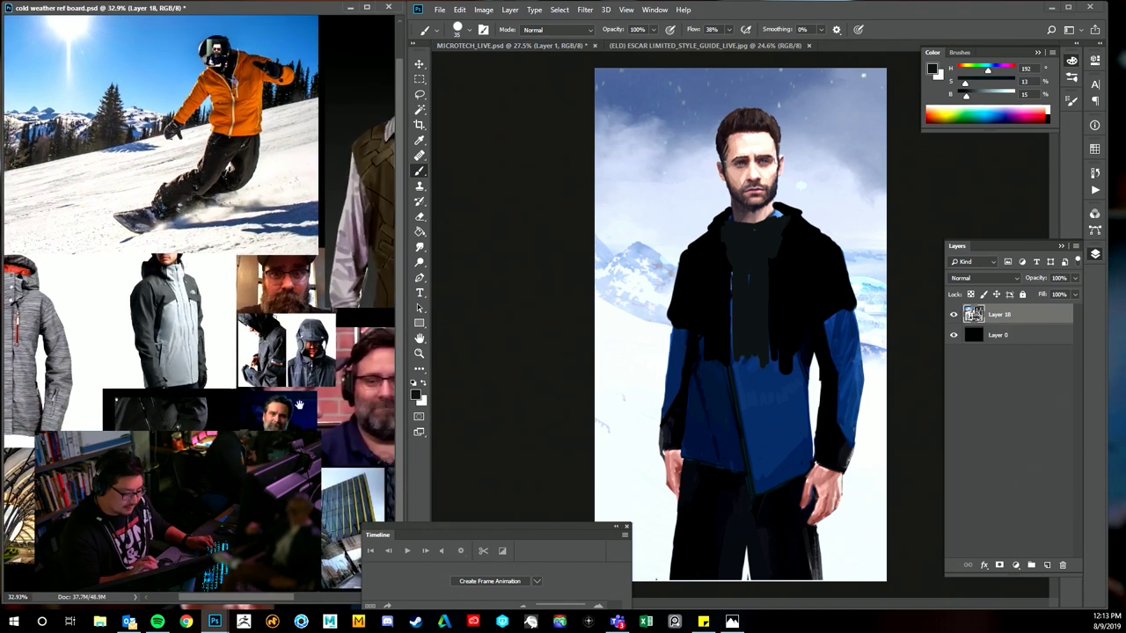
pyautogui.moveTo(359, 387); pyautogui.dragTo(55, 388)
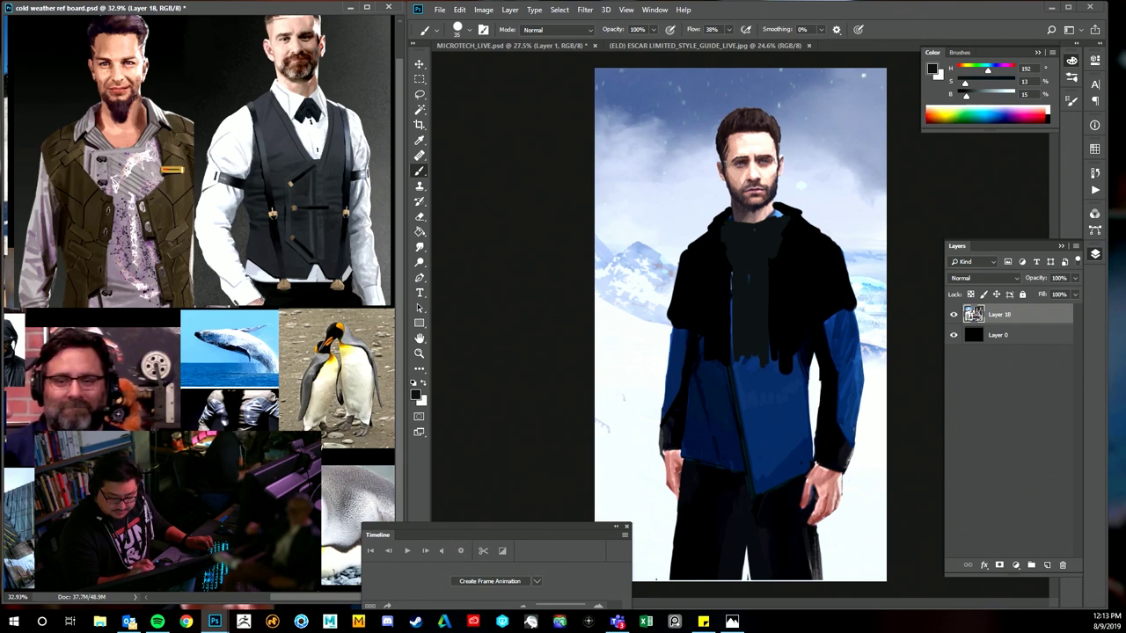
pyautogui.hscroll(-10, 373, 430)
pyautogui.hscroll(-3, 373, 430)
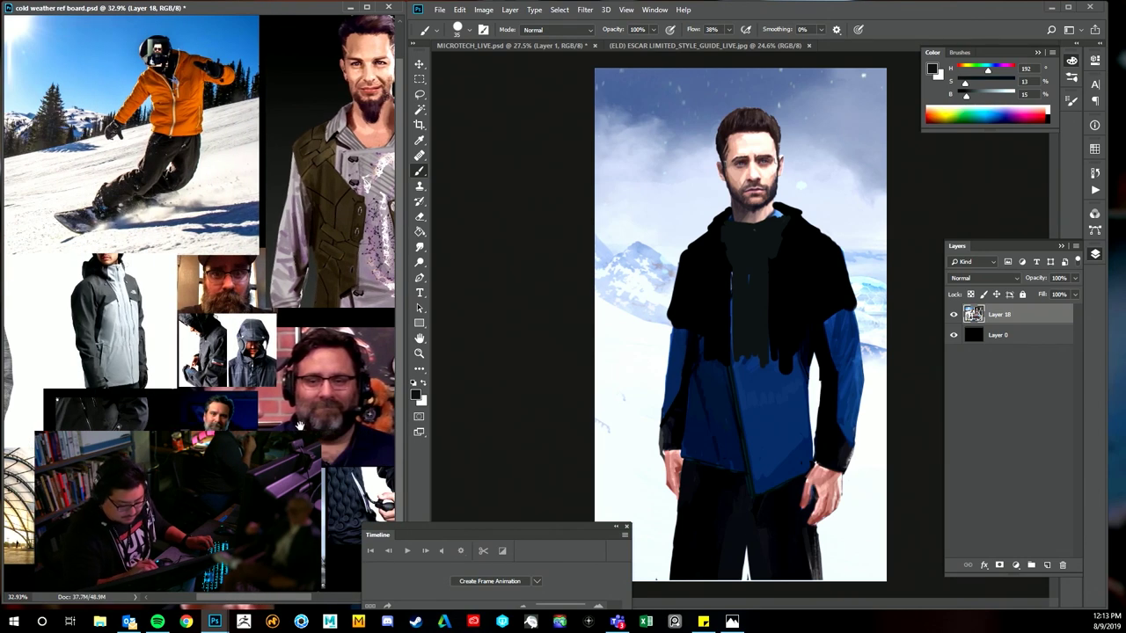
pyautogui.hscroll(-2, 373, 431)
# - Sample the painted black and extend both front jacket panels down over the blue coat towards its hem
pyautogui.click(780, 334)
pyautogui.keyDown('alt'); pyautogui.click(775, 343); pyautogui.keyUp('alt')
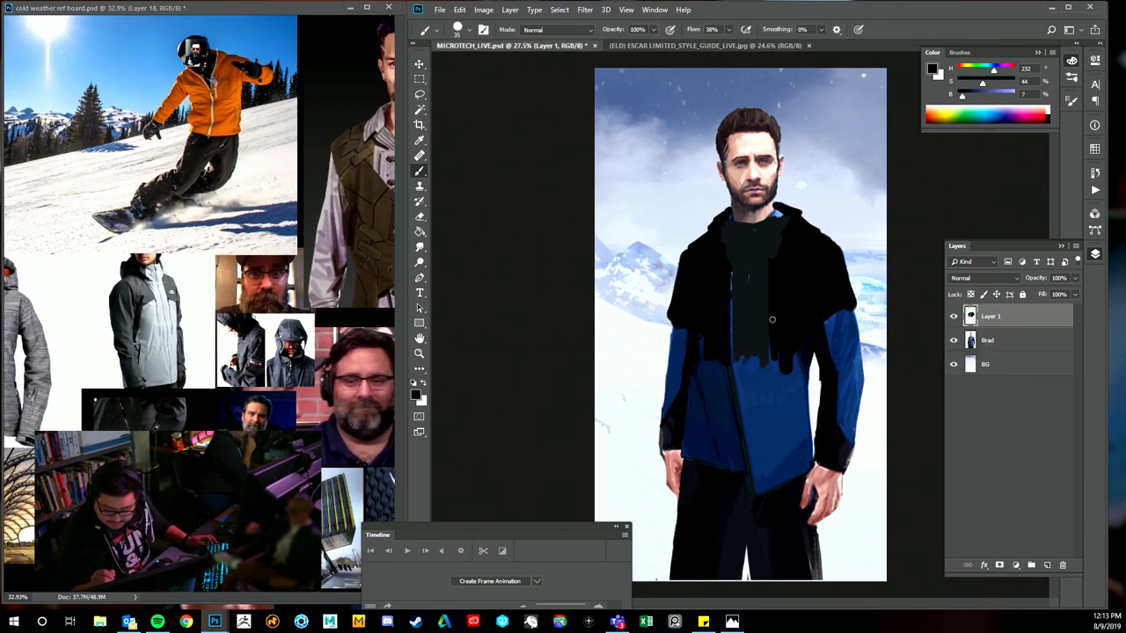
pyautogui.moveTo(771, 345)
pyautogui.mouseDown()
pyautogui.moveTo(772, 435)
pyautogui.moveTo(801, 422)
pyautogui.mouseUp()
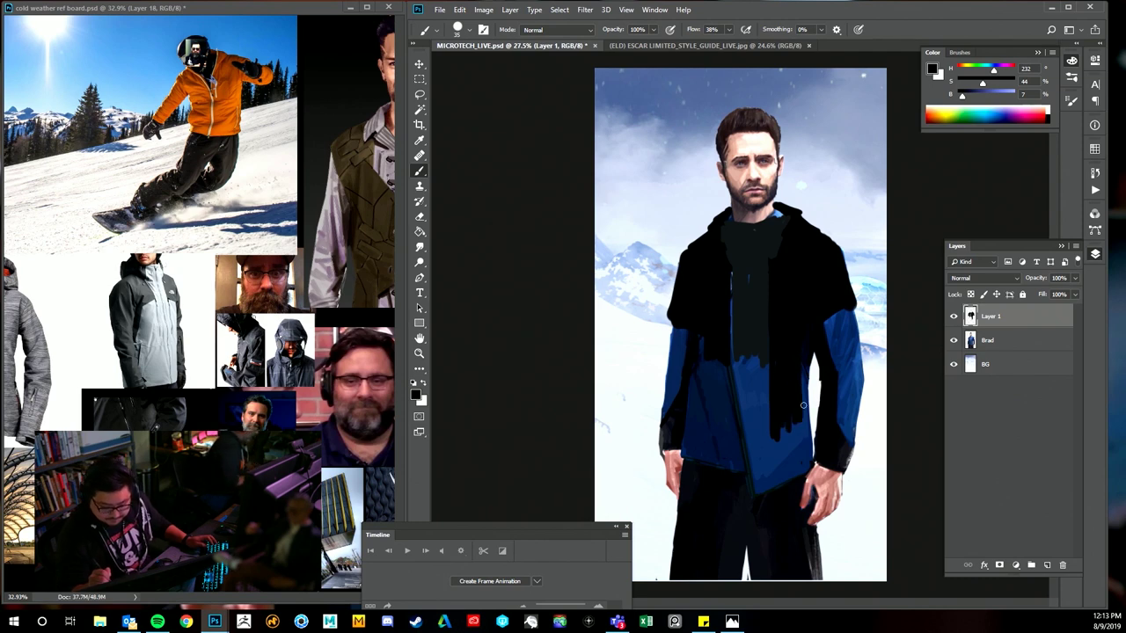
pyautogui.moveTo(803, 366); pyautogui.dragTo(811, 428)
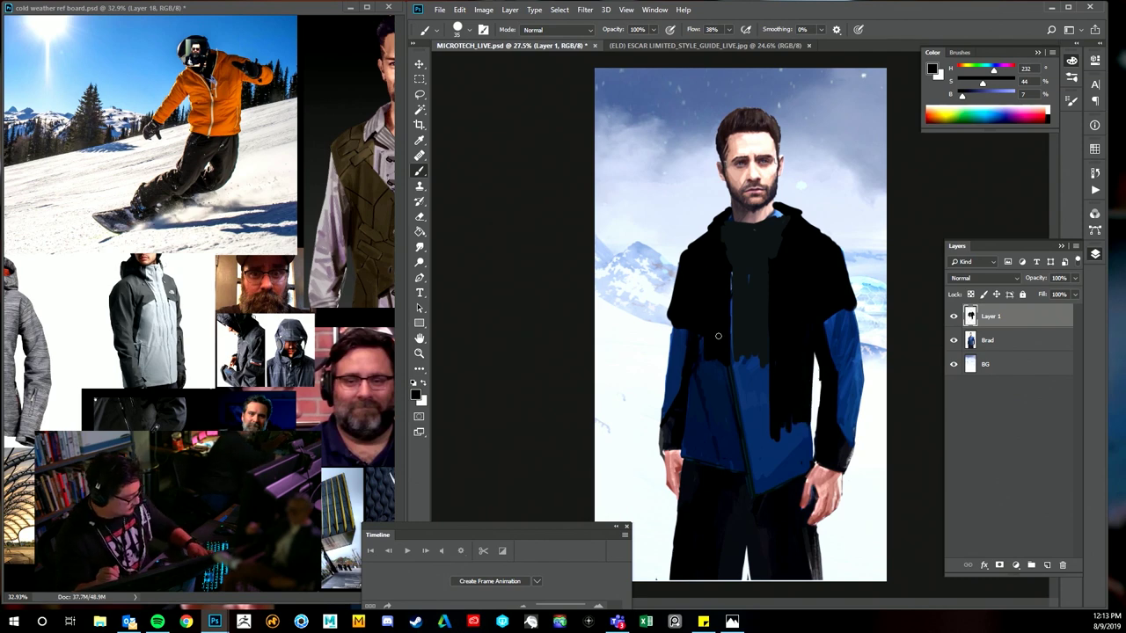
pyautogui.moveTo(713, 350)
pyautogui.mouseDown()
pyautogui.moveTo(694, 458)
pyautogui.moveTo(718, 463)
pyautogui.mouseUp()
pyautogui.moveTo(722, 370); pyautogui.dragTo(720, 470)
pyautogui.moveTo(724, 343); pyautogui.dragTo(724, 423)
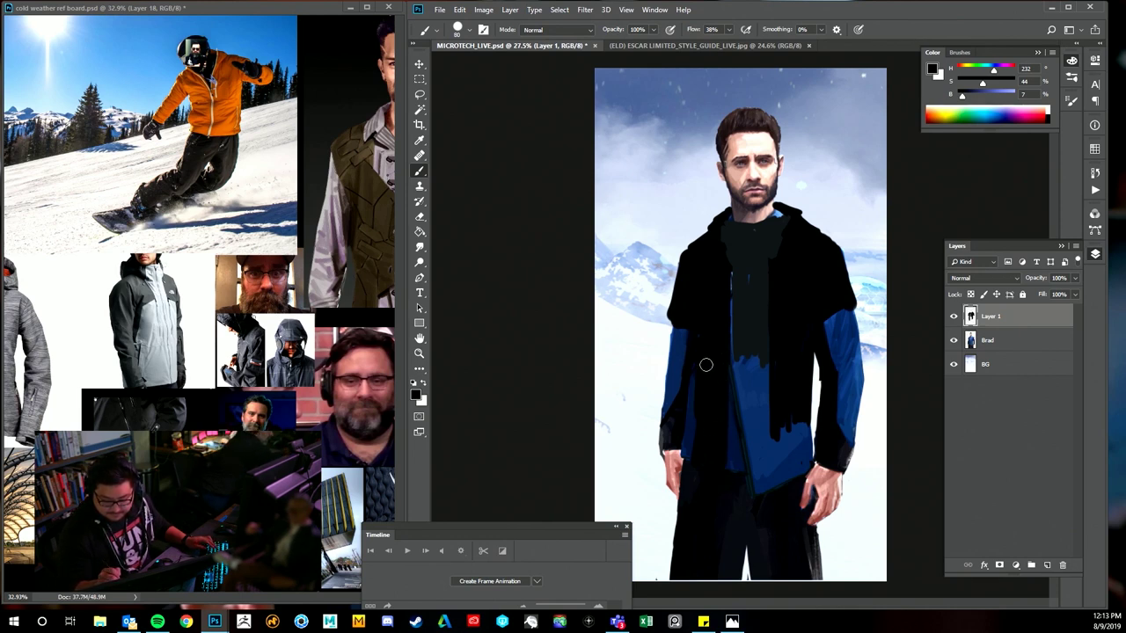
pyautogui.moveTo(706, 370); pyautogui.dragTo(697, 438)
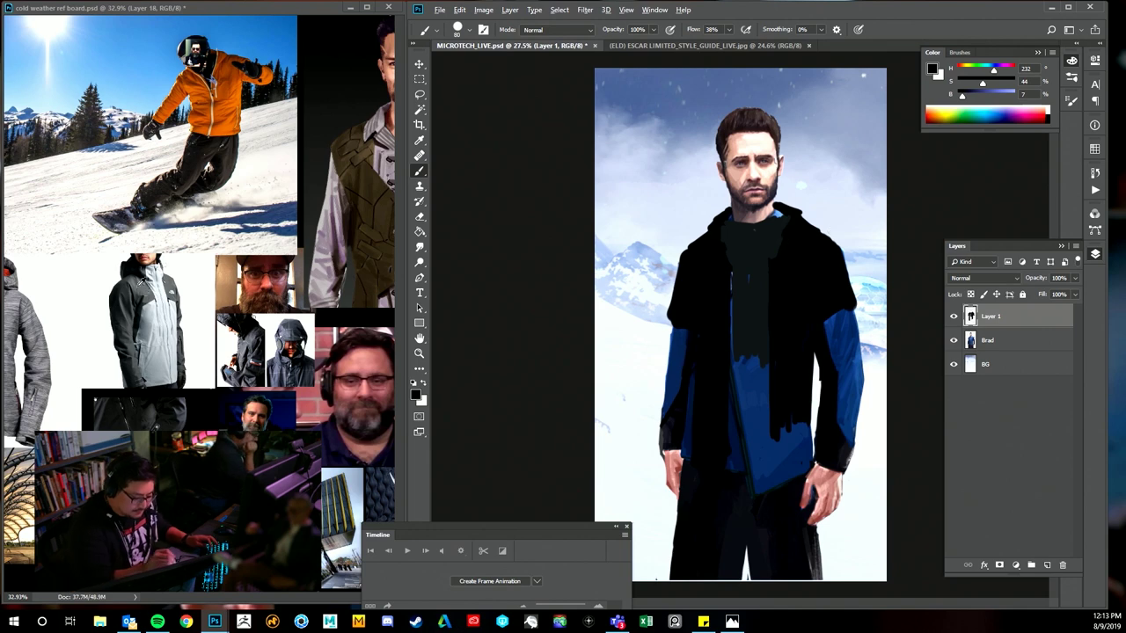
# - Sample a lighter dark grey from the reference jacket and paint over the blue on both sleeves
pyautogui.keyDown('alt'); pyautogui.click(125, 290); pyautogui.keyUp('alt')
pyautogui.moveTo(832, 322)
pyautogui.mouseDown()
pyautogui.moveTo(837, 351)
pyautogui.moveTo(838, 313)
pyautogui.moveTo(855, 334)
pyautogui.moveTo(841, 295)
pyautogui.moveTo(850, 440)
pyautogui.moveTo(857, 380)
pyautogui.moveTo(855, 423)
pyautogui.mouseUp()
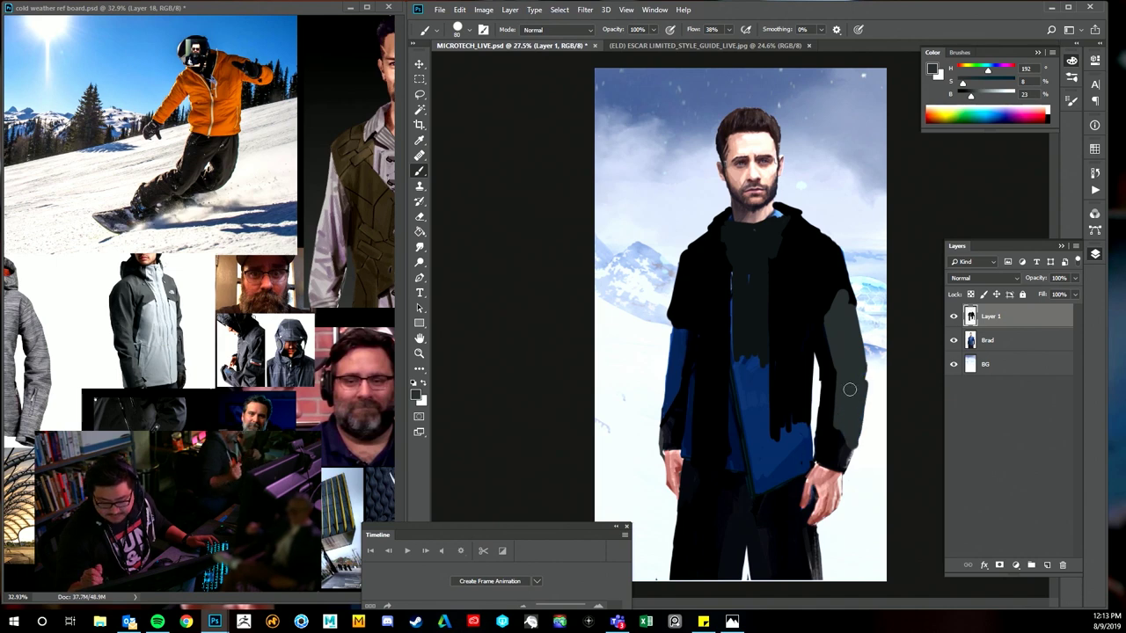
pyautogui.moveTo(676, 294)
pyautogui.mouseDown()
pyautogui.moveTo(683, 347)
pyautogui.moveTo(667, 396)
pyautogui.moveTo(675, 387)
pyautogui.mouseUp()
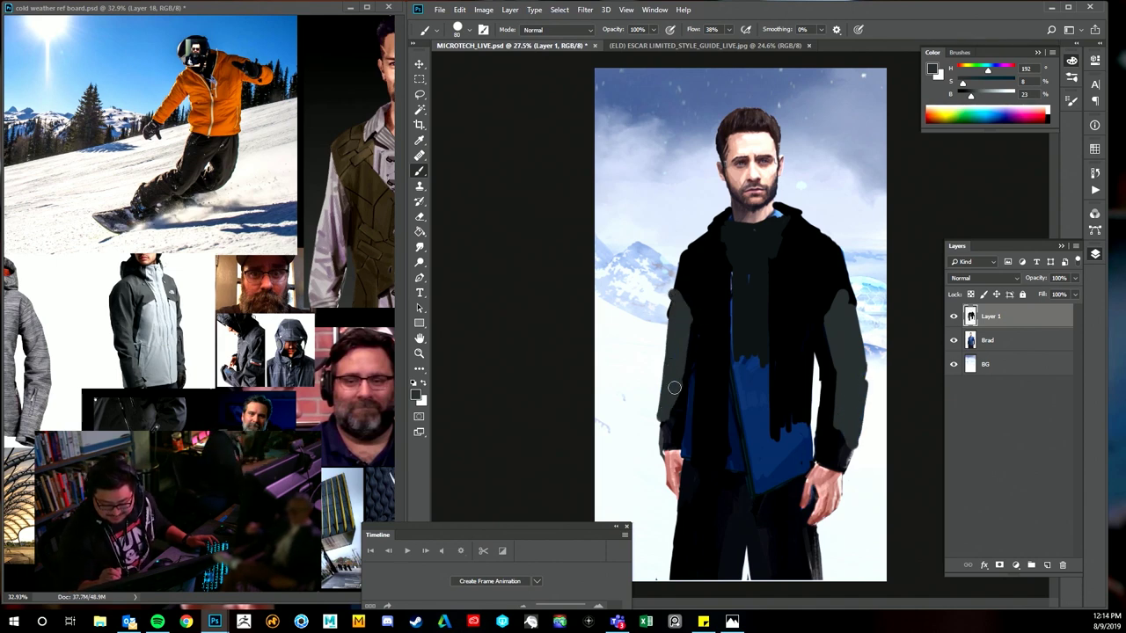
# - Sample the dark grey of the inner layer and extend it over the blue coat from the chest down to the hem
pyautogui.keyDown('alt'); pyautogui.click(736, 257); pyautogui.keyUp('alt')
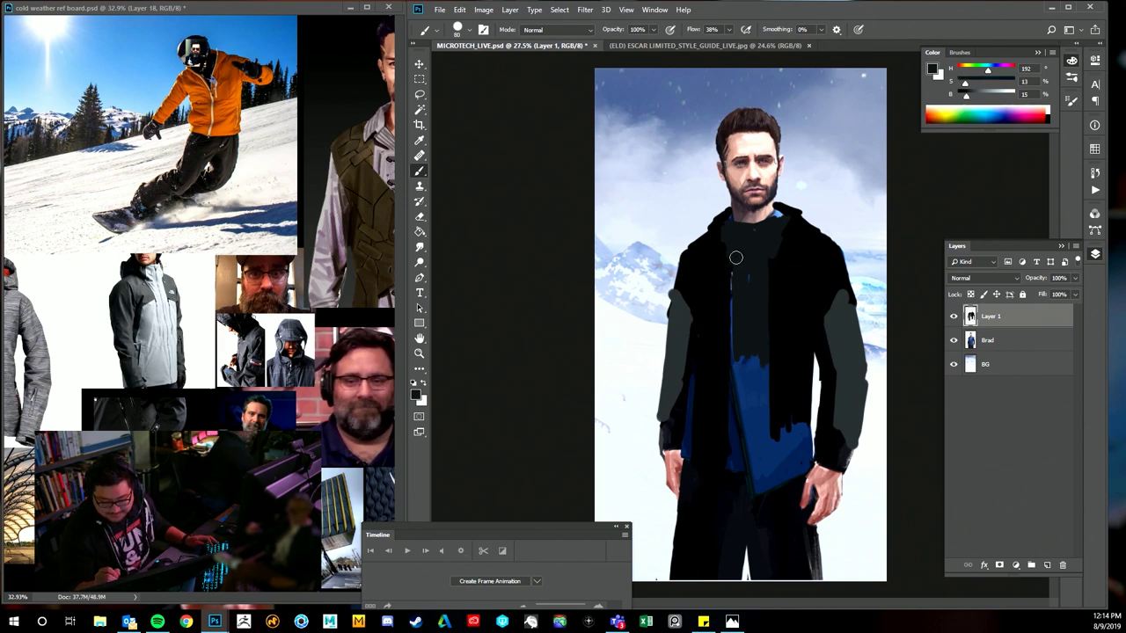
pyautogui.moveTo(737, 268); pyautogui.dragTo(750, 279)
pyautogui.moveTo(736, 396)
pyautogui.mouseDown()
pyautogui.moveTo(741, 347)
pyautogui.moveTo(791, 502)
pyautogui.moveTo(789, 435)
pyautogui.moveTo(744, 438)
pyautogui.moveTo(737, 451)
pyautogui.moveTo(760, 448)
pyautogui.moveTo(756, 425)
pyautogui.moveTo(800, 377)
pyautogui.moveTo(781, 422)
pyautogui.moveTo(778, 406)
pyautogui.moveTo(781, 398)
pyautogui.moveTo(800, 413)
pyautogui.moveTo(802, 446)
pyautogui.moveTo(782, 465)
pyautogui.moveTo(800, 400)
pyautogui.mouseUp()
# - Paint sampled black over the blue at the jacket's side, and fill the remaining blue in the centre with the inner layer's dark grey
pyautogui.keyDown('alt'); pyautogui.click(791, 401); pyautogui.keyUp('alt')
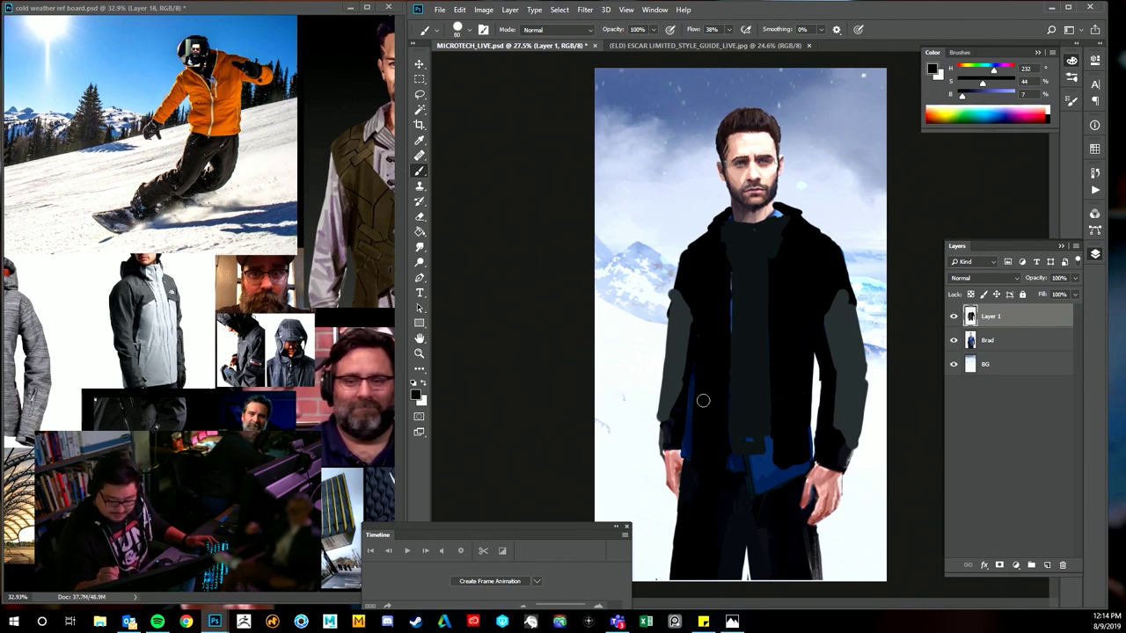
pyautogui.moveTo(694, 381); pyautogui.dragTo(691, 467)
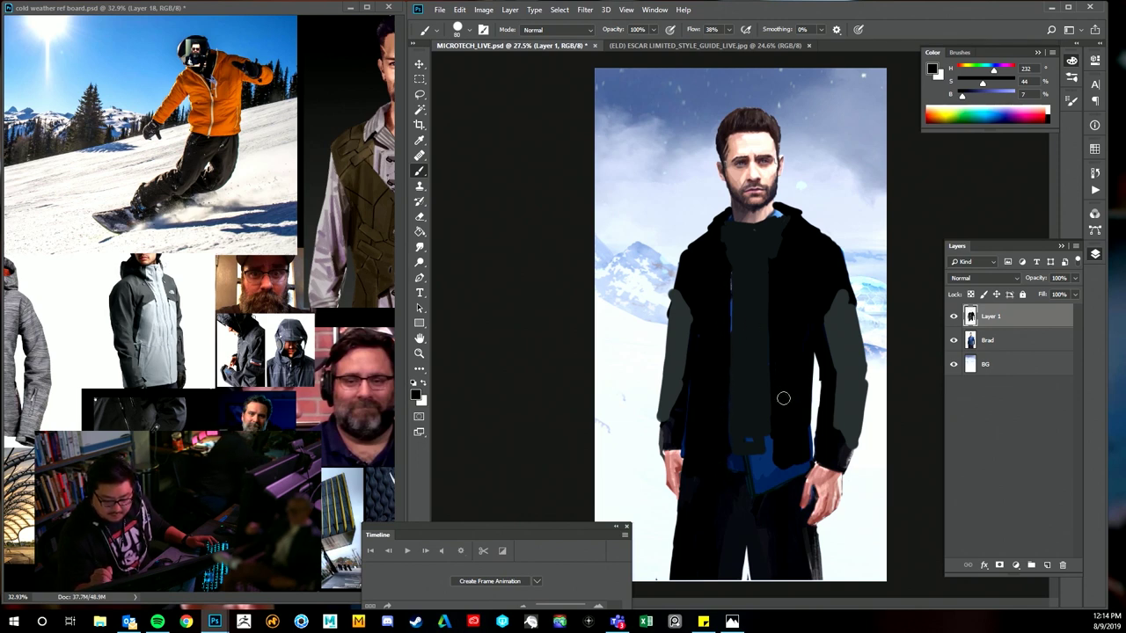
pyautogui.keyDown('alt'); pyautogui.click(746, 319); pyautogui.keyUp('alt')
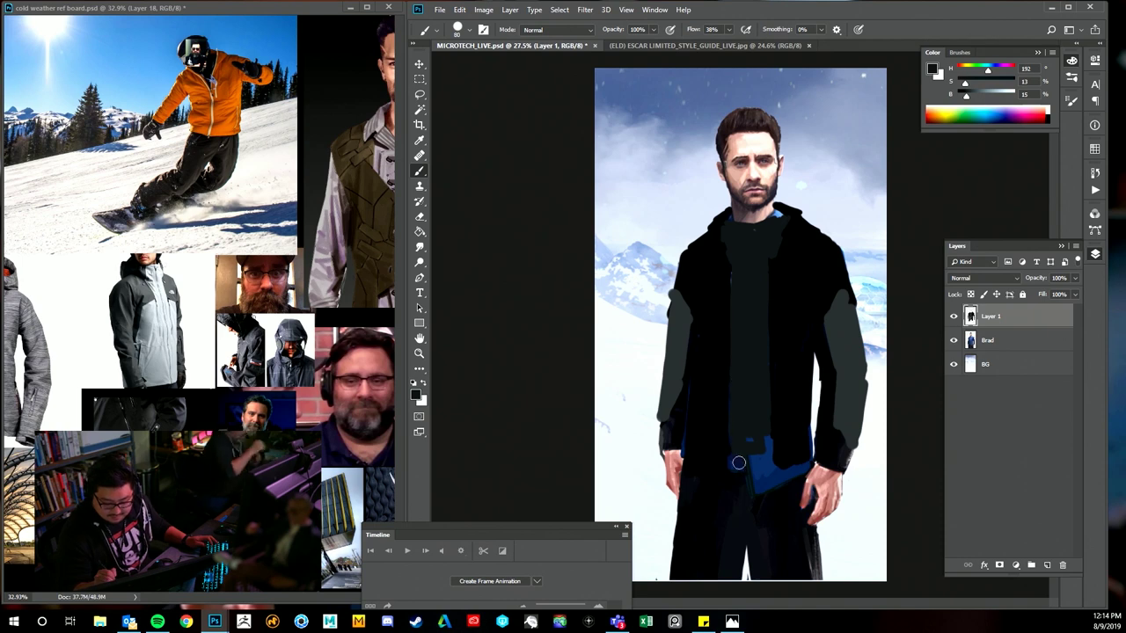
pyautogui.moveTo(737, 460)
pyautogui.mouseDown()
pyautogui.moveTo(756, 413)
pyautogui.moveTo(765, 454)
pyautogui.moveTo(737, 455)
pyautogui.mouseUp()
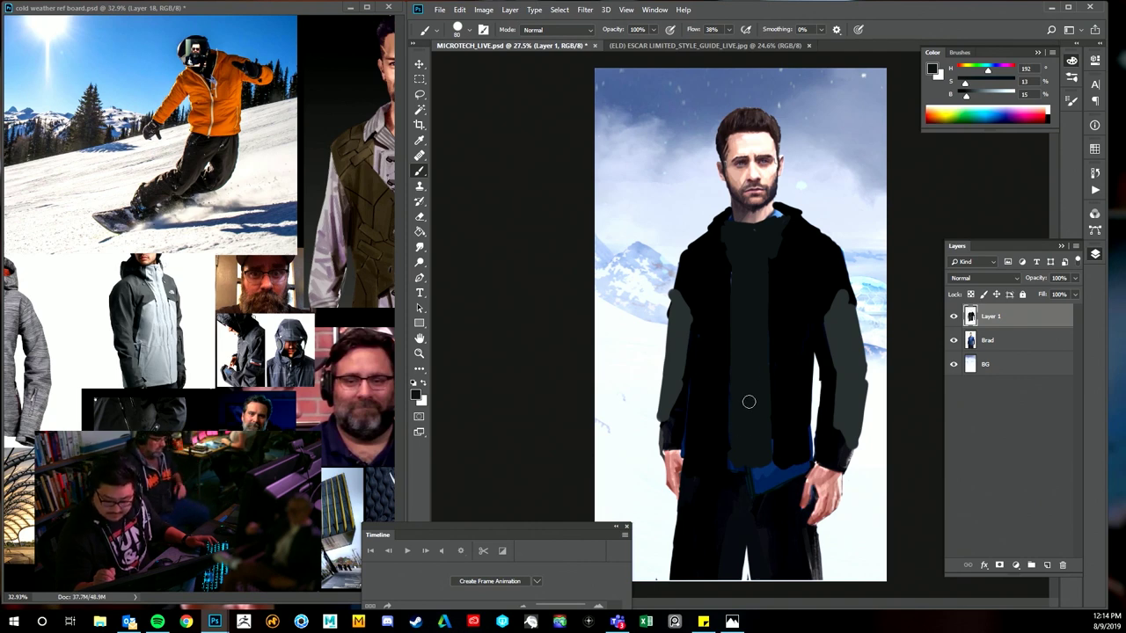
# - Sample the jacket's black and extend the front panel's lower edge down over the blue coat
pyautogui.keyDown('alt'); pyautogui.click(782, 451); pyautogui.keyUp('alt')
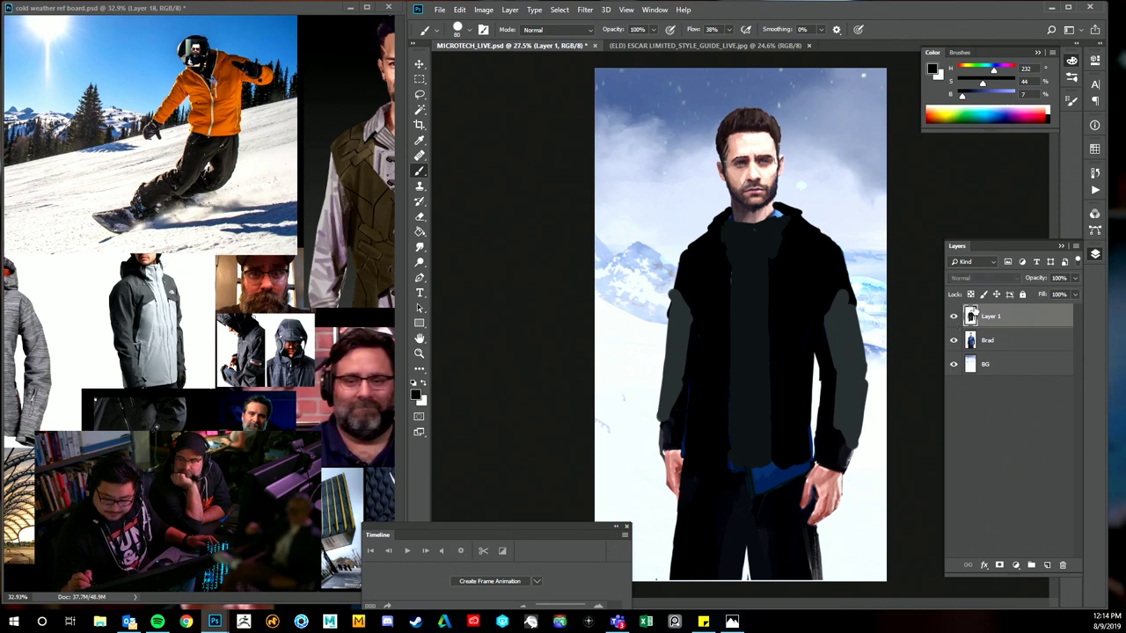
pyautogui.keyDown('alt'); pyautogui.click(739, 242); pyautogui.keyUp('alt')
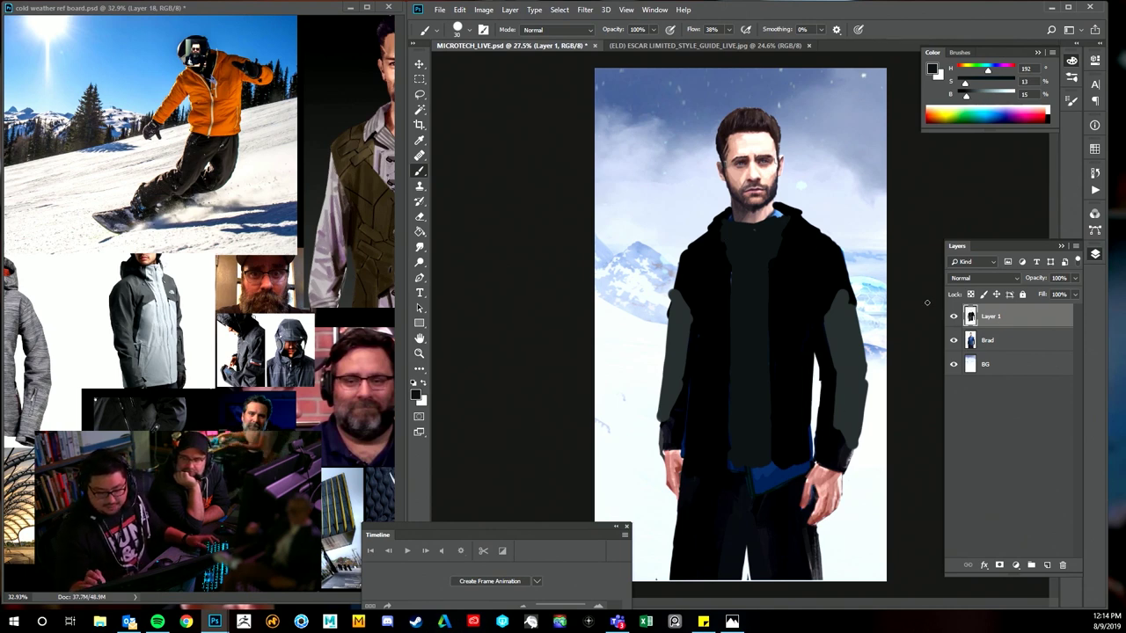
pyautogui.keyDown('alt'); pyautogui.click(786, 419); pyautogui.keyUp('alt')
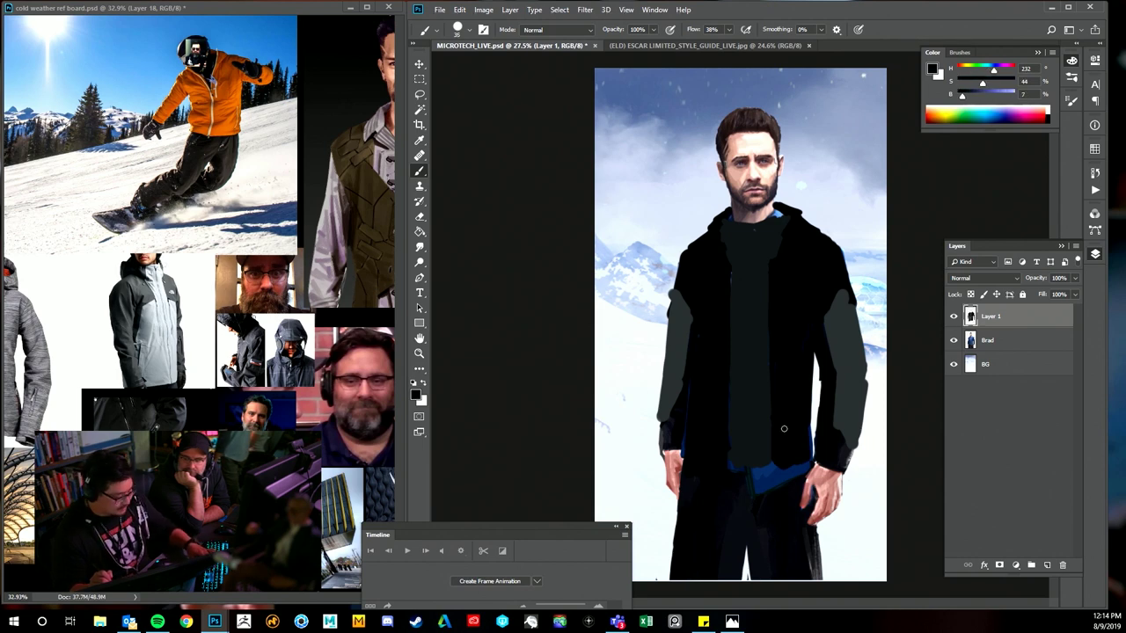
pyautogui.moveTo(778, 444)
pyautogui.mouseDown()
pyautogui.moveTo(783, 479)
pyautogui.moveTo(785, 466)
pyautogui.mouseUp()
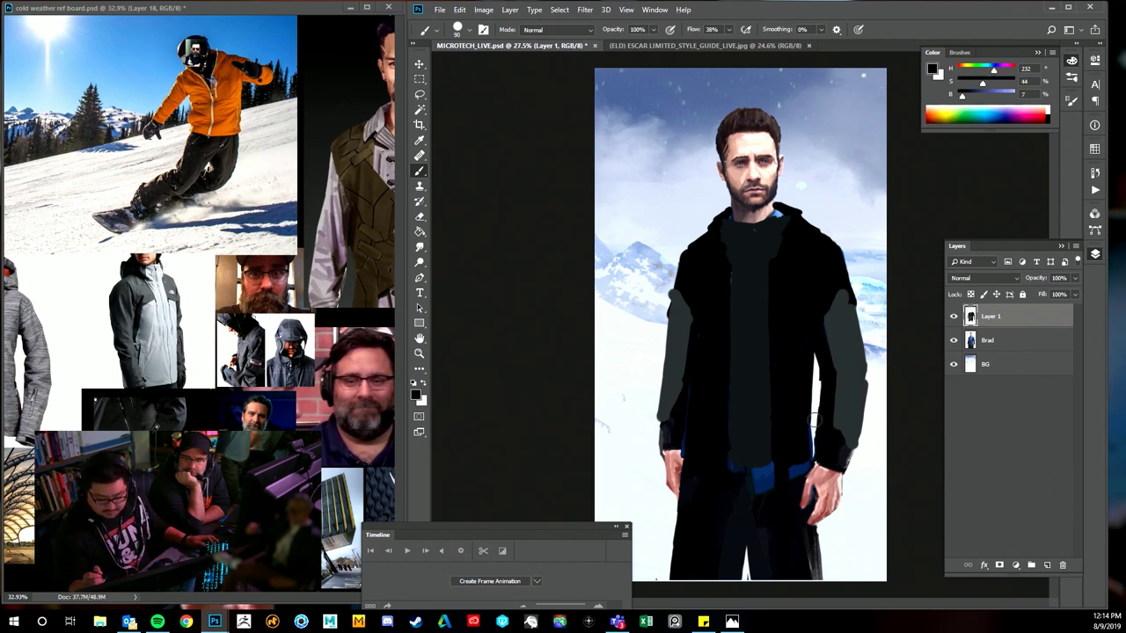
pyautogui.click(828, 158)
pyautogui.click(844, 158)
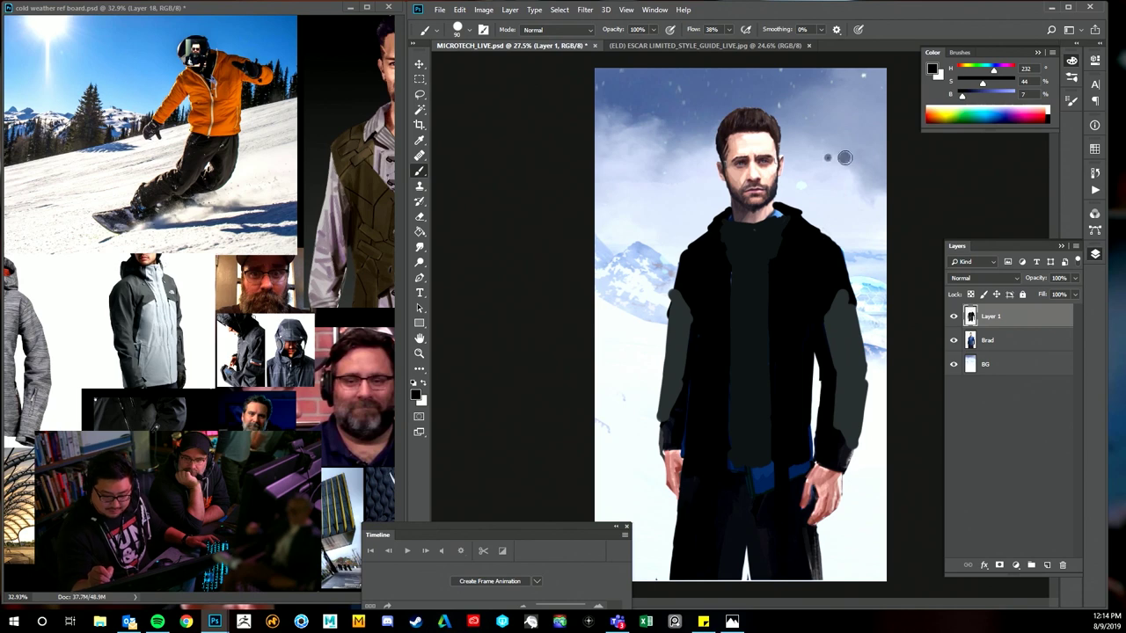
pyautogui.moveTo(805, 171)
pyautogui.mouseDown()
pyautogui.moveTo(857, 198)
pyautogui.moveTo(871, 157)
pyautogui.mouseUp()
pyautogui.hotkey('ctrl', 'z')
pyautogui.hotkey('ctrl', 'z')
pyautogui.hotkey('ctrl', 'z')
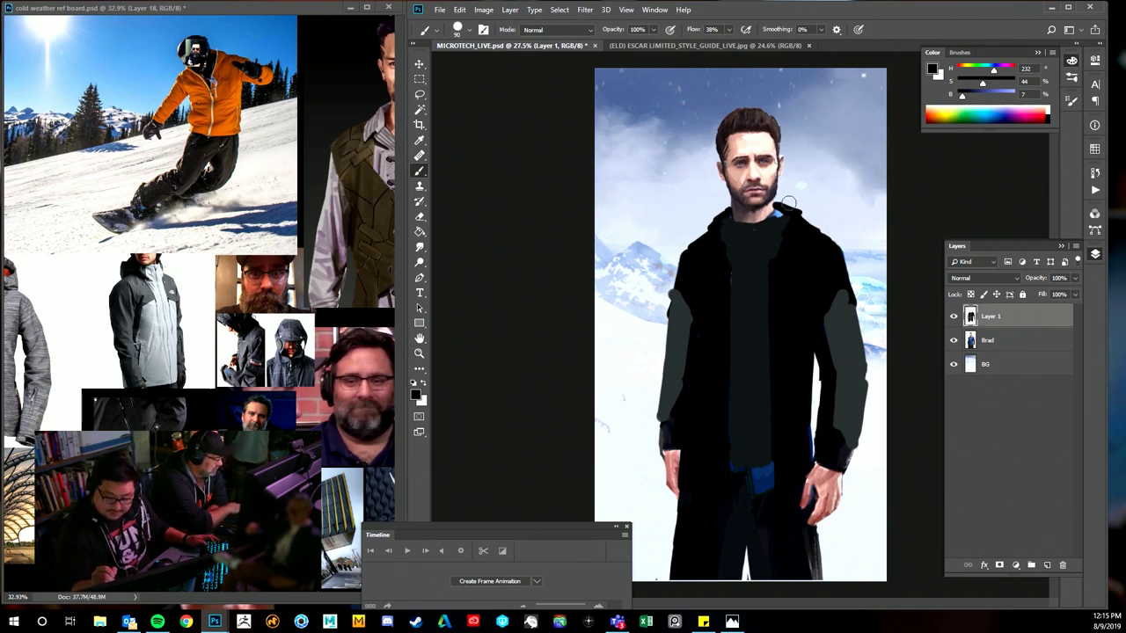
# - Build up the black hood around the neck, and cover the blue below the inner layer with a dark tone sampled from the trousers
pyautogui.moveTo(789, 202)
pyautogui.mouseDown()
pyautogui.moveTo(723, 206)
pyautogui.moveTo(718, 216)
pyautogui.mouseUp()
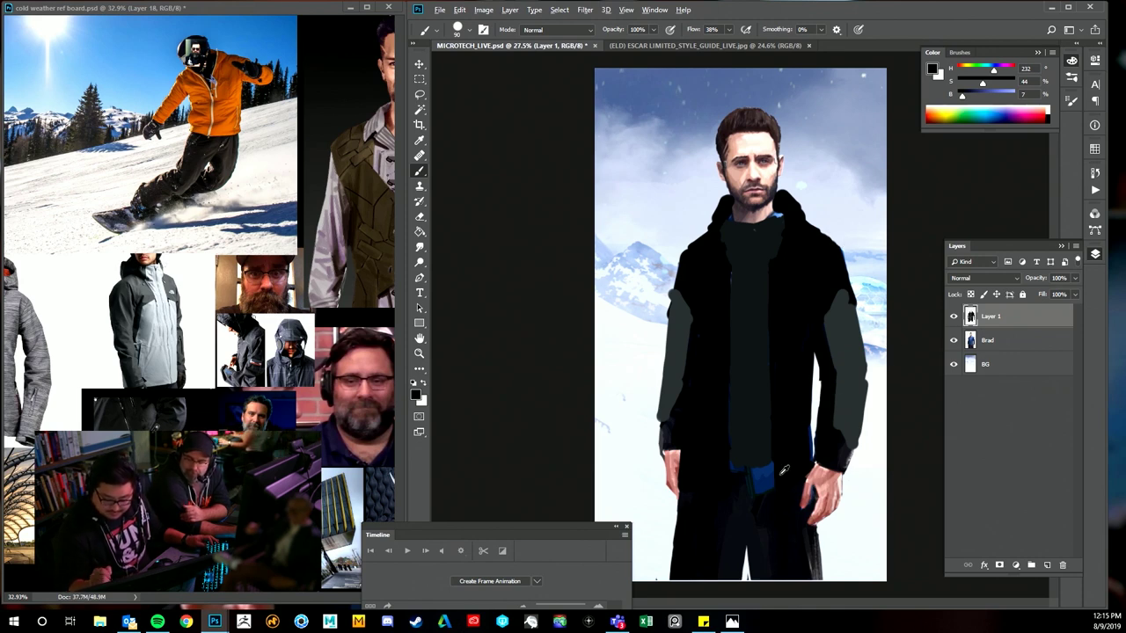
pyautogui.keyDown('alt'); pyautogui.click(765, 509); pyautogui.keyUp('alt')
pyautogui.moveTo(754, 486)
pyautogui.mouseDown()
pyautogui.moveTo(747, 477)
pyautogui.moveTo(768, 471)
pyautogui.moveTo(771, 492)
pyautogui.mouseUp()
# - Compare the new jacket with the original blue coat by hiding and showing Layer 1 repeatedly
pyautogui.press('z')
pyautogui.moveTo(860, 365)
pyautogui.mouseDown()
pyautogui.moveTo(842, 366)
pyautogui.moveTo(866, 363)
pyautogui.mouseUp()
pyautogui.press('b')
pyautogui.click(953, 317)
pyautogui.click(953, 317)
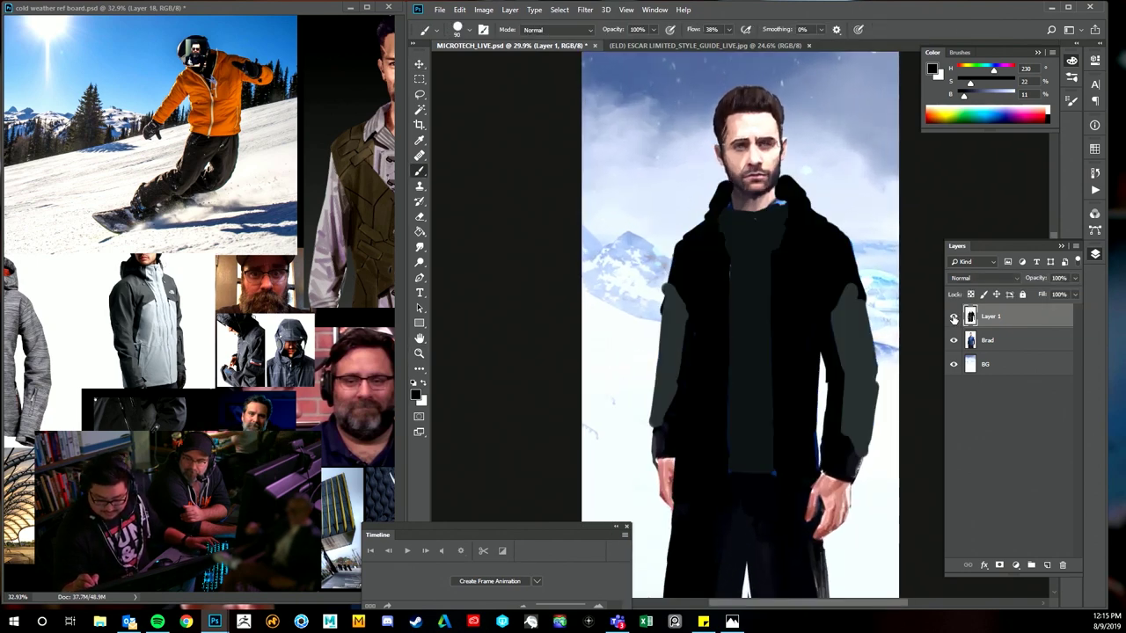
pyautogui.click(953, 316)
pyautogui.click(954, 317)
pyautogui.click(953, 316)
pyautogui.click(953, 316)
pyautogui.click(951, 317)
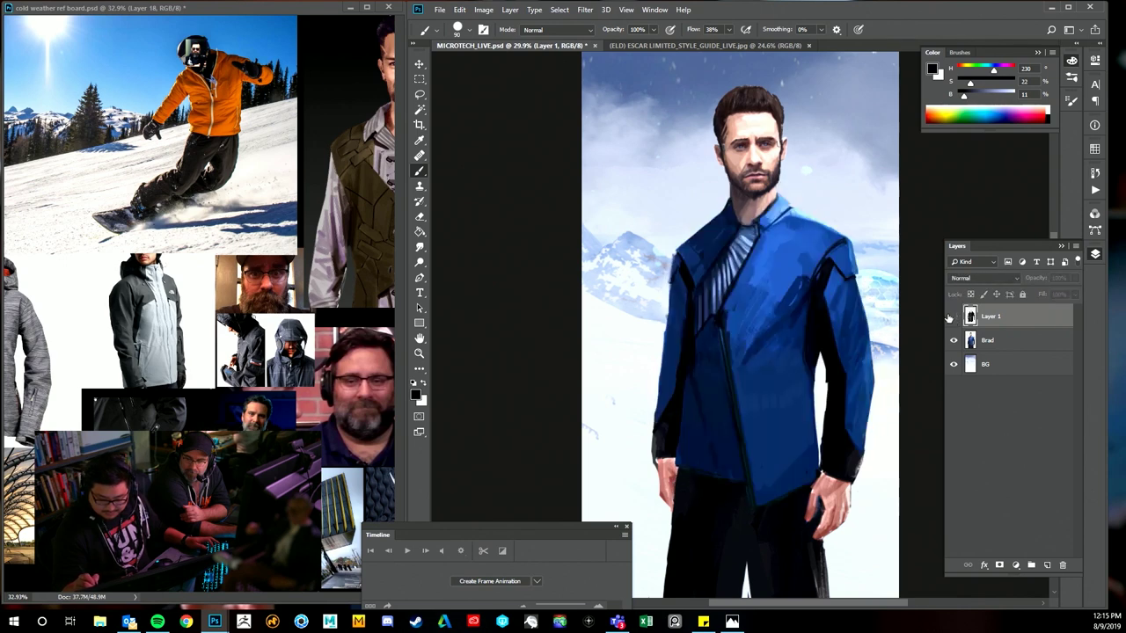
pyautogui.click(951, 317)
# - Raise the lightness of Layer 1 with Hue/Saturation to turn the black and dark grey jacket mid-grey
pyautogui.press('v')
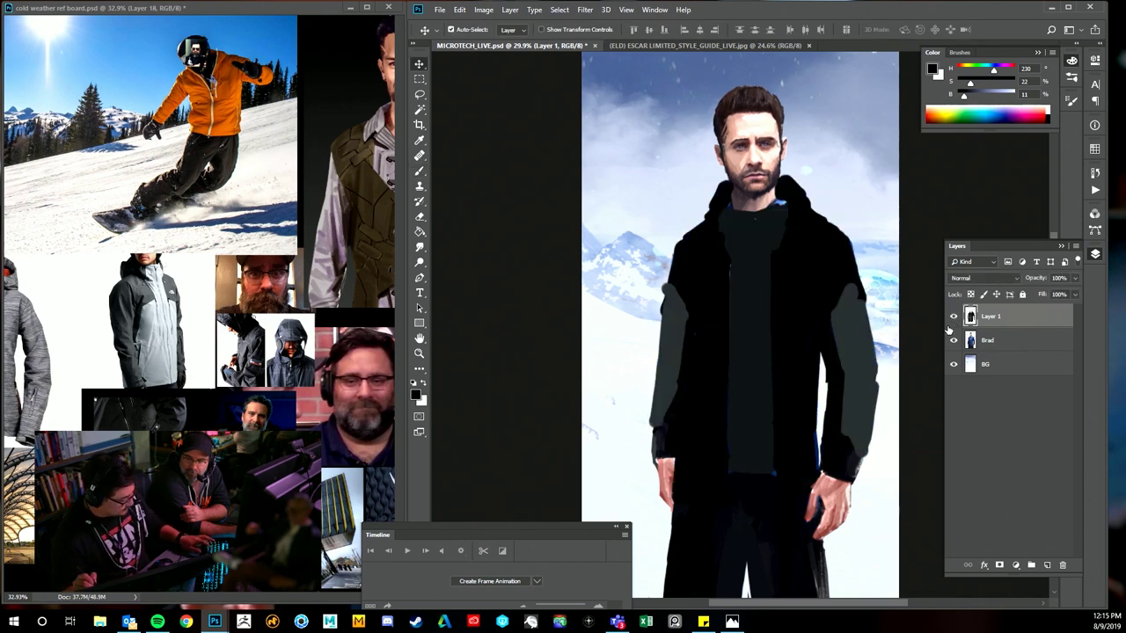
pyautogui.hotkey('ctrl', 'u')
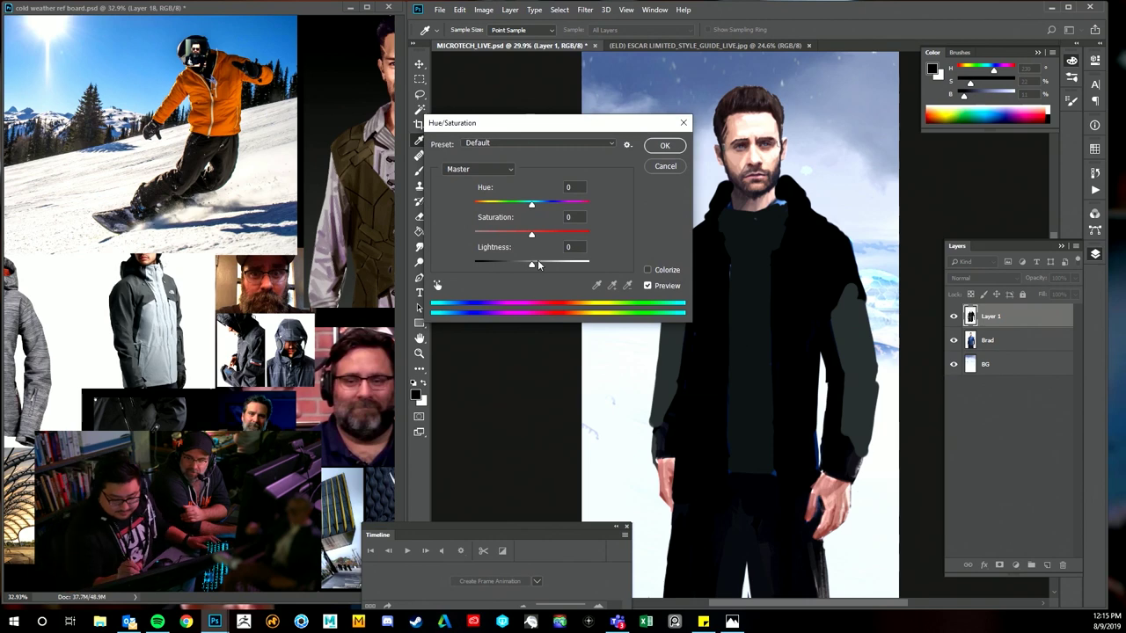
pyautogui.moveTo(538, 265); pyautogui.dragTo(549, 267)
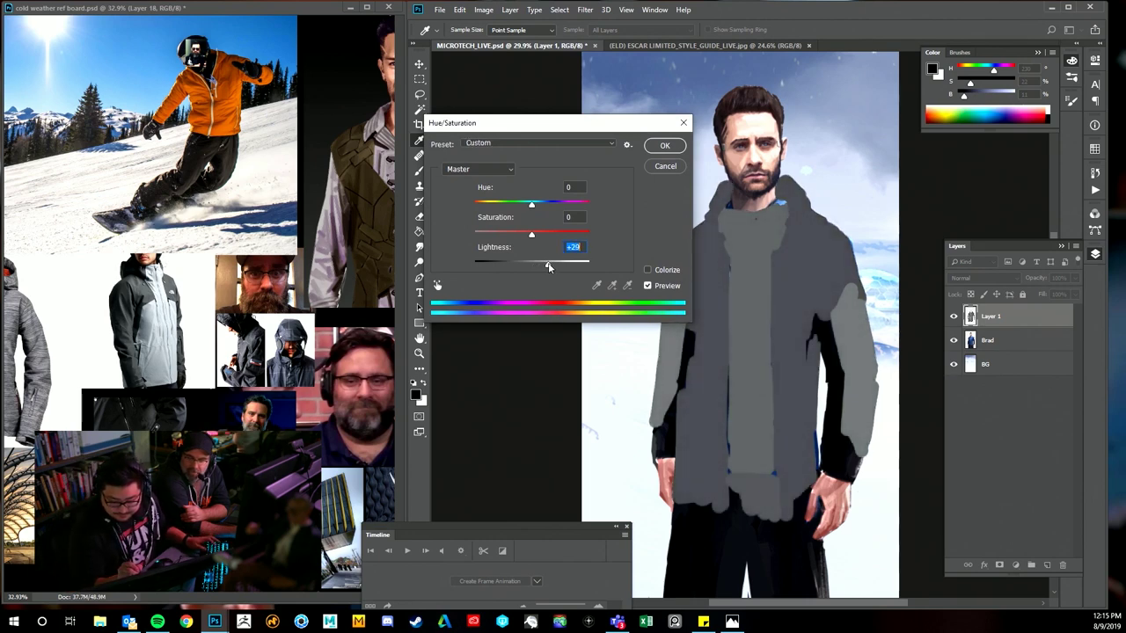
pyautogui.press('Return')
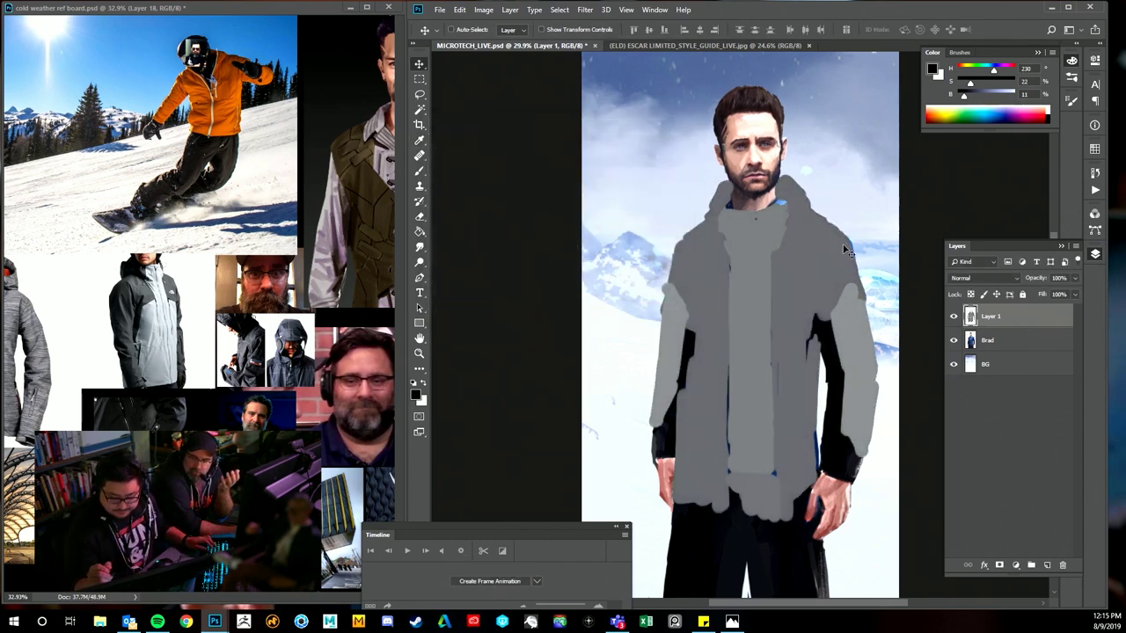
# - Sample the jacket's mid-grey and paint over the black inner sides of both sleeves
pyautogui.moveTo(849, 327); pyautogui.dragTo(845, 341)
pyautogui.press('b')
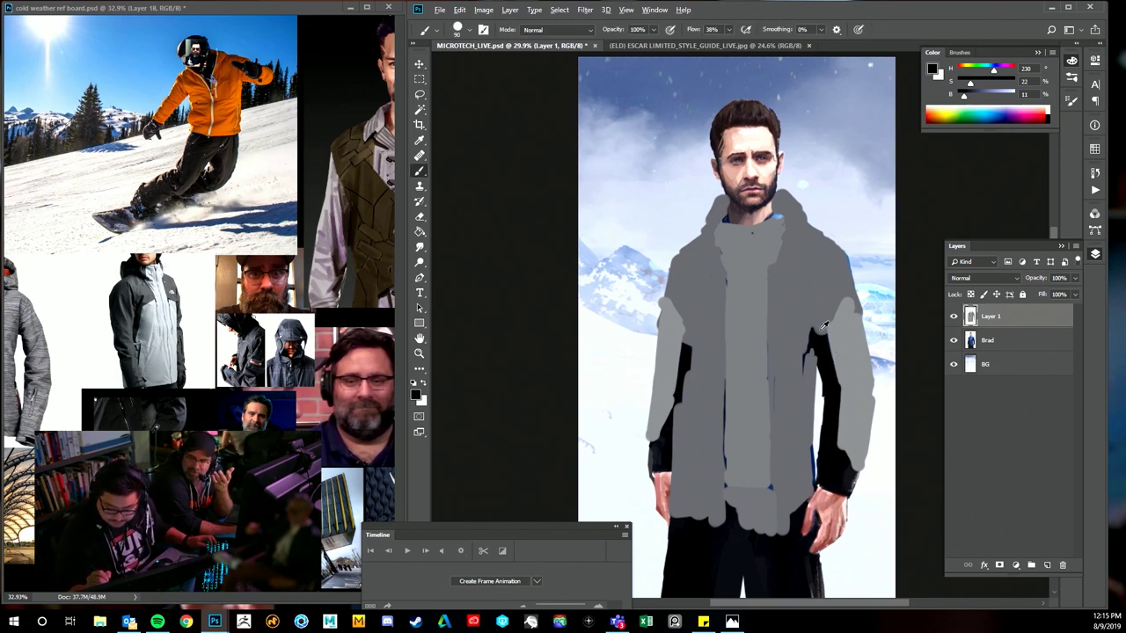
pyautogui.keyDown('alt'); pyautogui.click(819, 331); pyautogui.keyUp('alt')
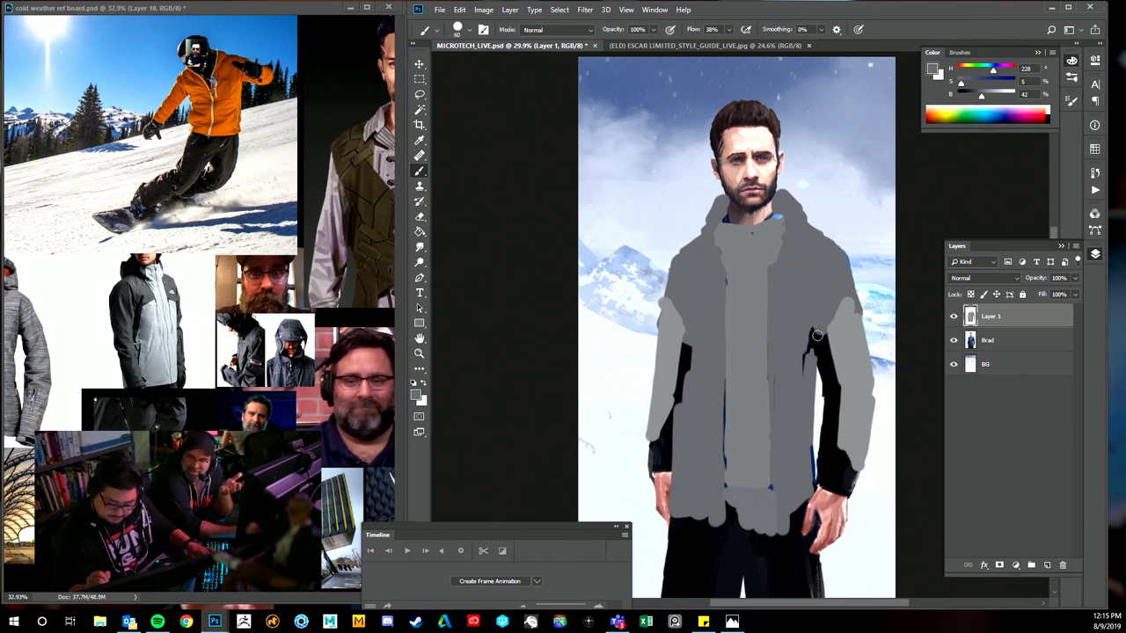
pyautogui.moveTo(817, 335)
pyautogui.mouseDown()
pyautogui.moveTo(829, 390)
pyautogui.moveTo(822, 350)
pyautogui.mouseUp()
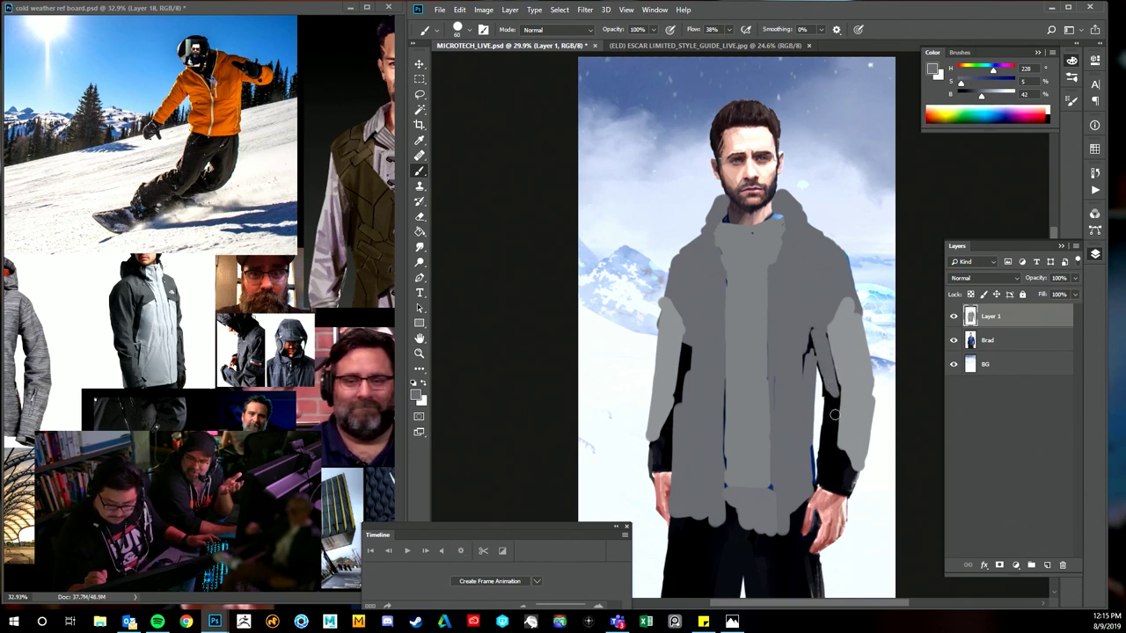
pyautogui.moveTo(834, 414); pyautogui.dragTo(820, 331)
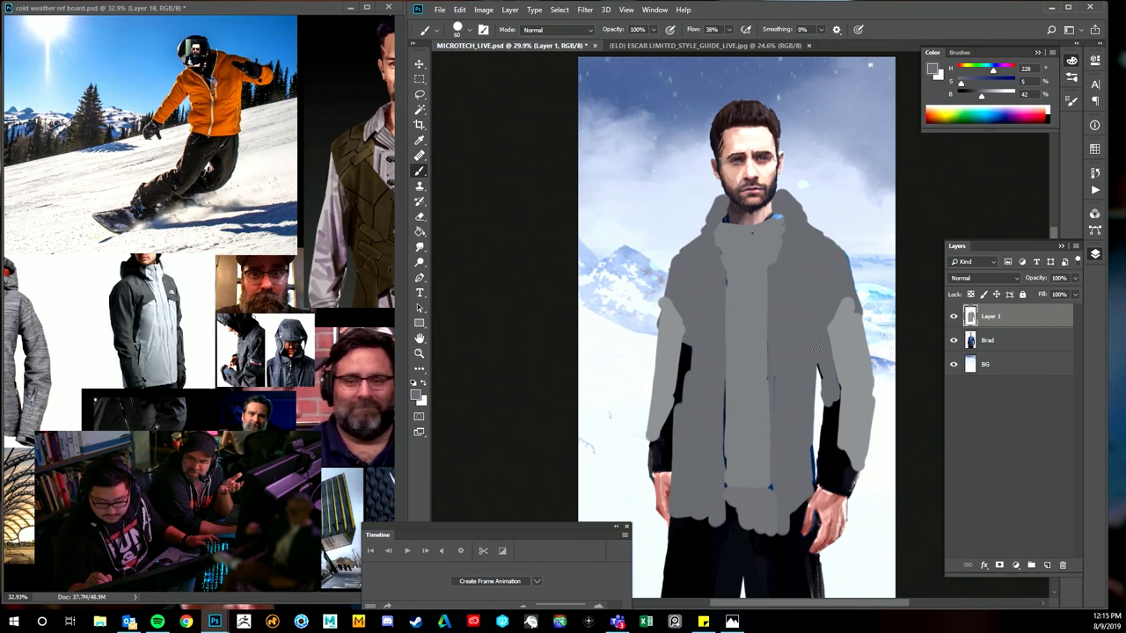
pyautogui.moveTo(688, 350); pyautogui.dragTo(684, 376)
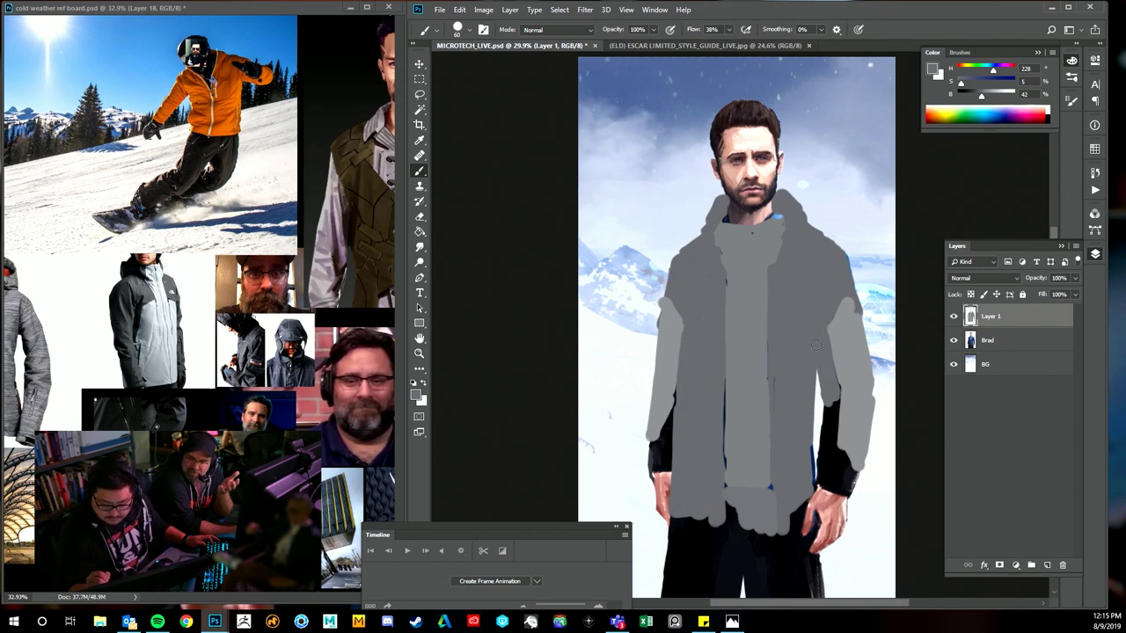
# - Paint both cuffs in the same grey, and clean up the front hem and the blue gap beside the inner layer
pyautogui.moveTo(827, 420)
pyautogui.mouseDown()
pyautogui.moveTo(843, 462)
pyautogui.moveTo(822, 476)
pyautogui.moveTo(839, 465)
pyautogui.mouseUp()
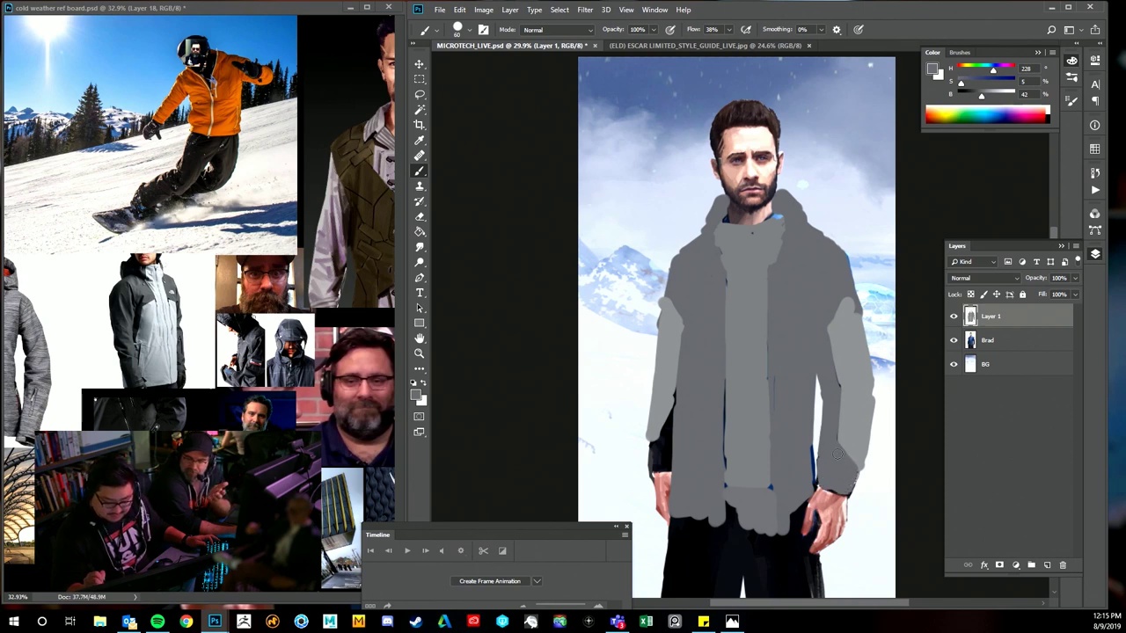
pyautogui.moveTo(653, 447)
pyautogui.mouseDown()
pyautogui.moveTo(652, 464)
pyautogui.moveTo(668, 462)
pyautogui.moveTo(660, 436)
pyautogui.moveTo(671, 407)
pyautogui.moveTo(667, 464)
pyautogui.mouseUp()
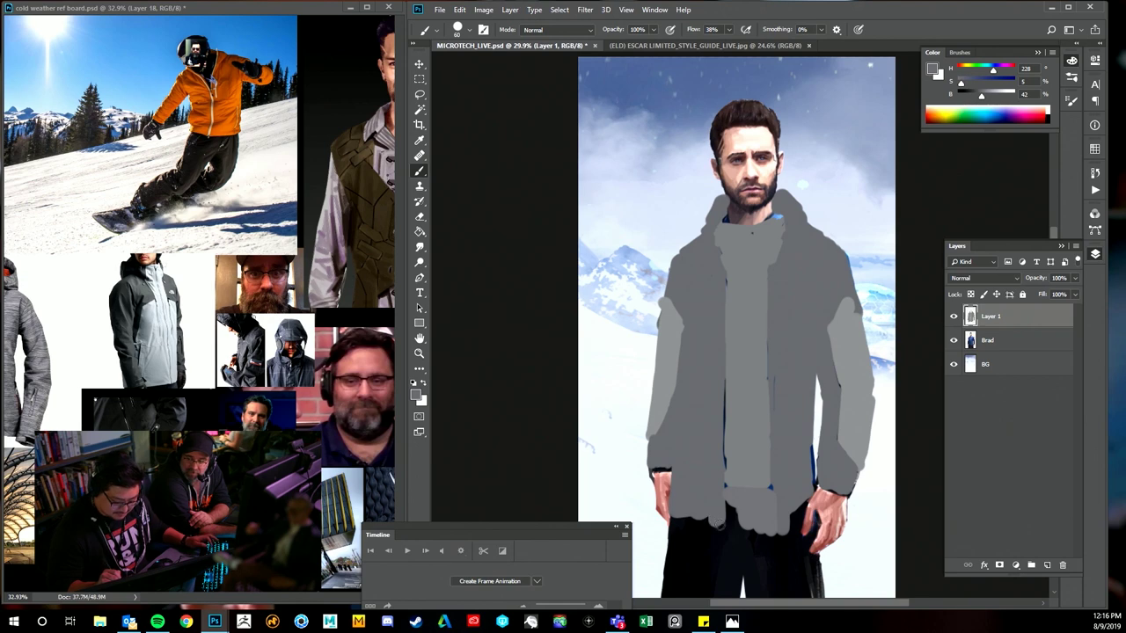
pyautogui.moveTo(719, 523)
pyautogui.mouseDown()
pyautogui.moveTo(680, 515)
pyautogui.moveTo(722, 523)
pyautogui.mouseUp()
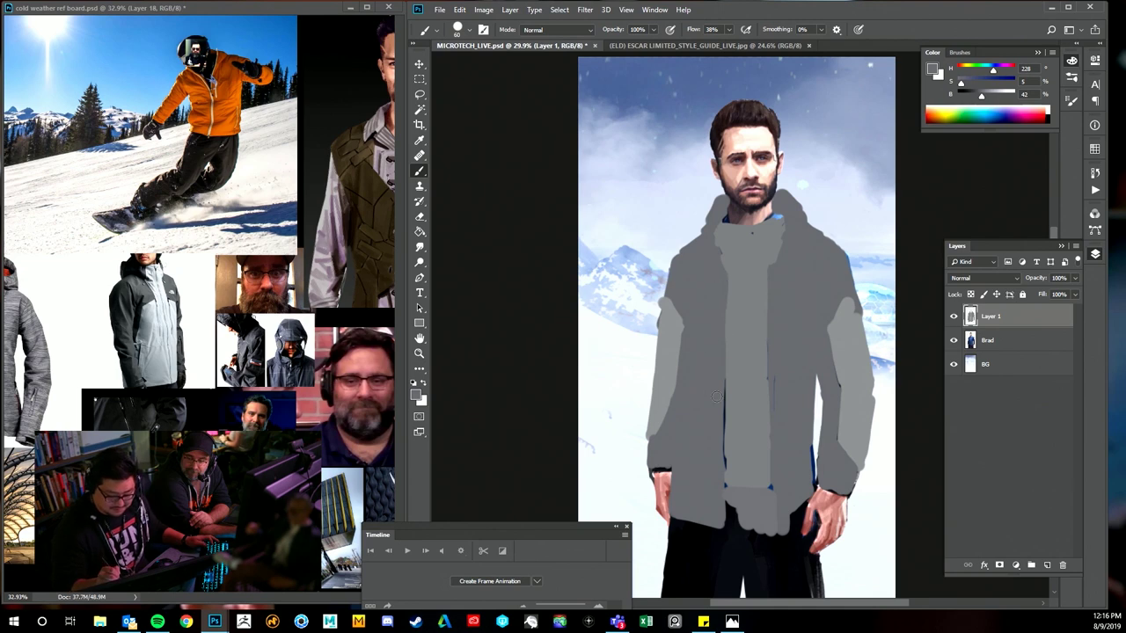
pyautogui.moveTo(721, 379); pyautogui.dragTo(725, 469)
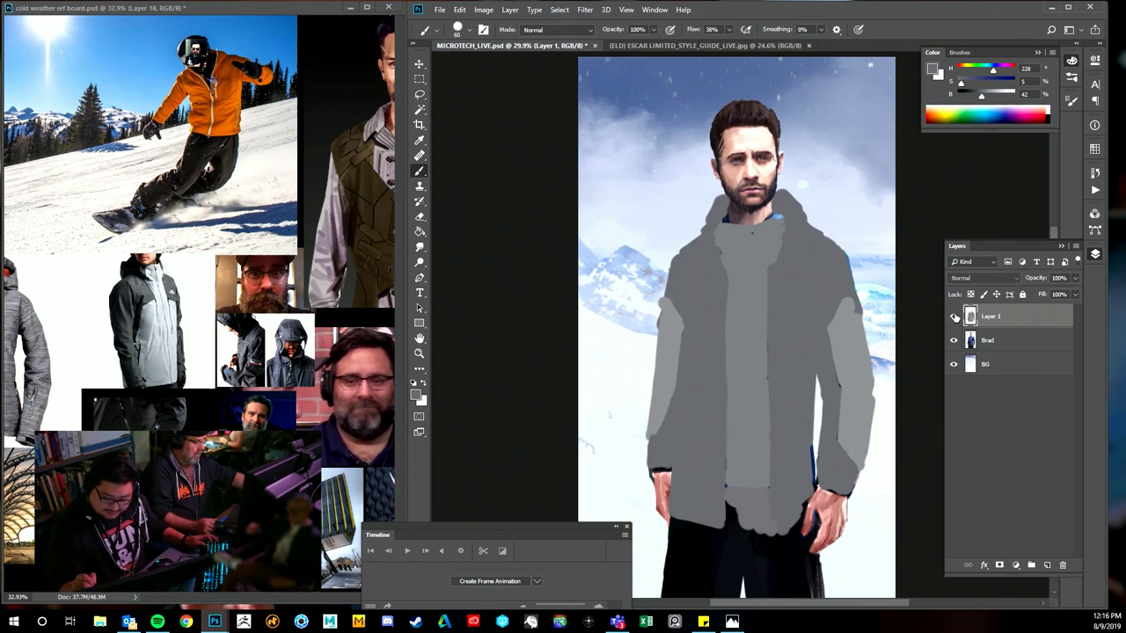
# - Invert the colours of Layer 1, switching back and forth to compare, and keep the light jacket with darker inner layer and sleeve panels
pyautogui.press('z')
pyautogui.moveTo(842, 348)
pyautogui.mouseDown()
pyautogui.moveTo(823, 352)
pyautogui.moveTo(832, 350)
pyautogui.mouseUp()
pyautogui.press('v')
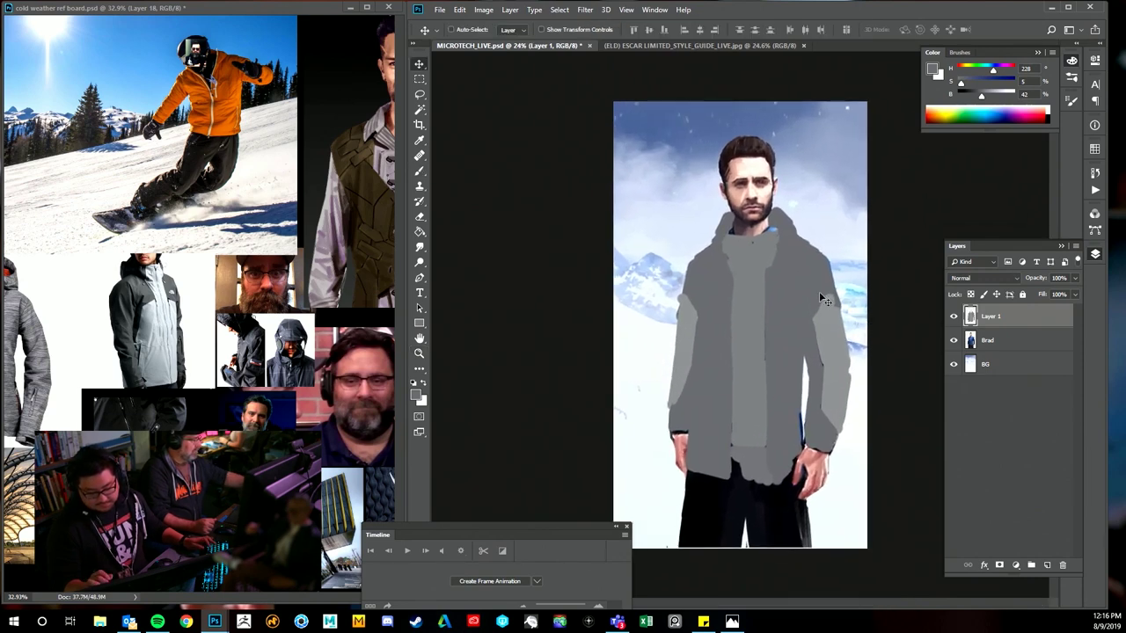
pyautogui.press('ctrl')
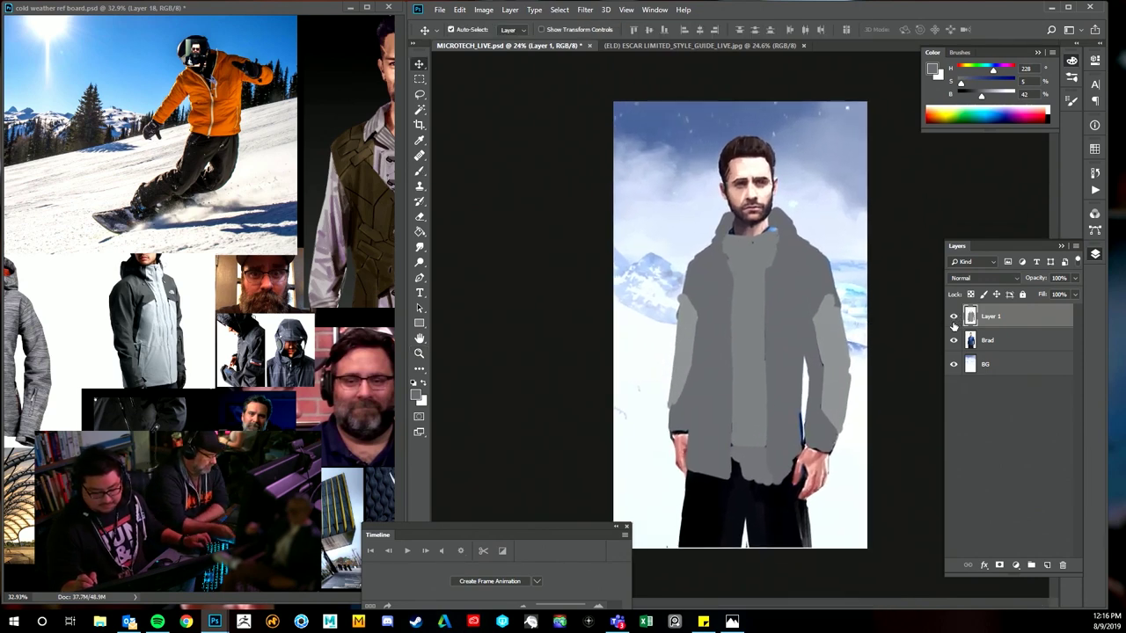
pyautogui.hotkey('ctrl', 'i')
pyautogui.hotkey('ctrl', 'i')
pyautogui.hotkey('ctrl', 'i')
pyautogui.hotkey('ctrl', 'i')
pyautogui.hotkey('ctrl', 'i')
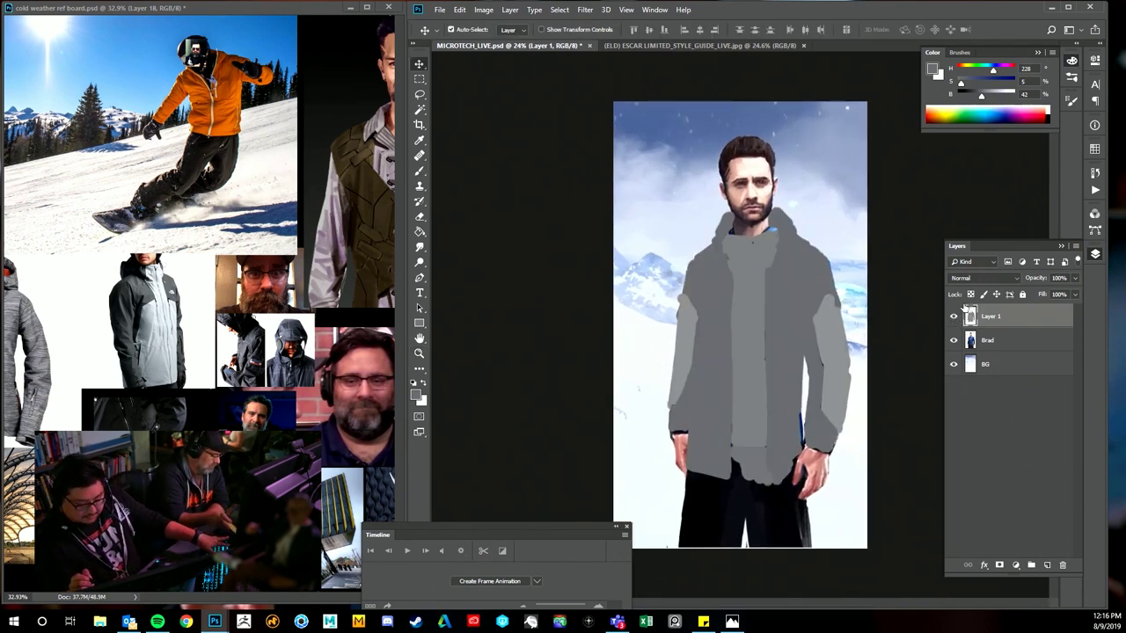
pyautogui.hotkey('ctrl', 'i')
pyautogui.hotkey('ctrl', 'i')
pyautogui.hotkey('ctrl', 'i')
pyautogui.hotkey('ctrl', 'i')
pyautogui.hotkey('ctrl', 'i')
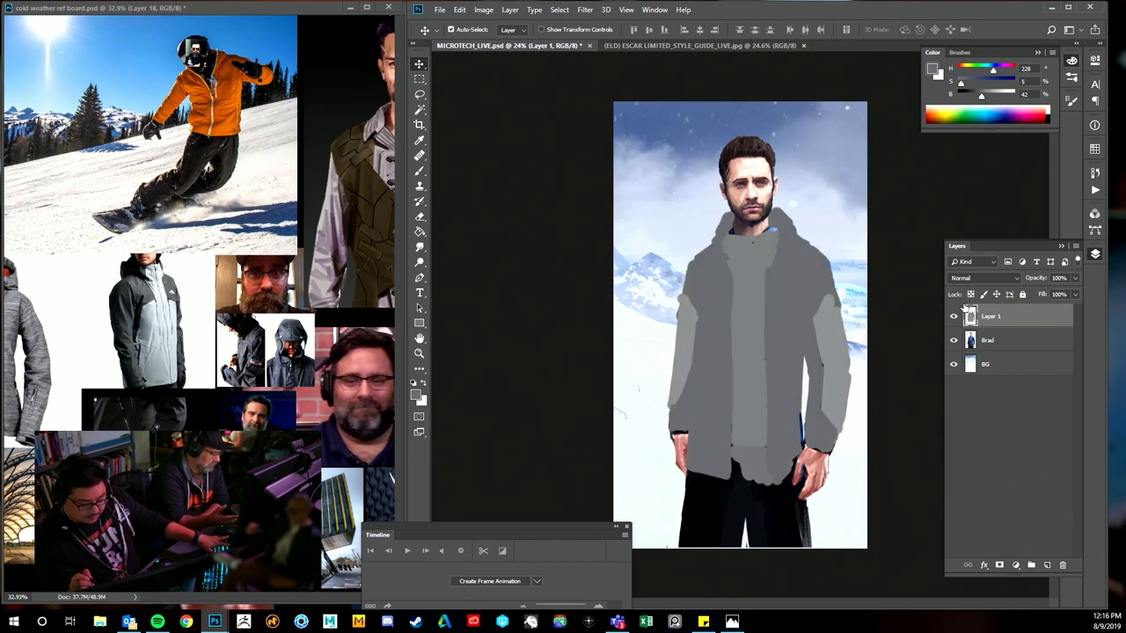
pyautogui.hotkey('ctrl', 'i')
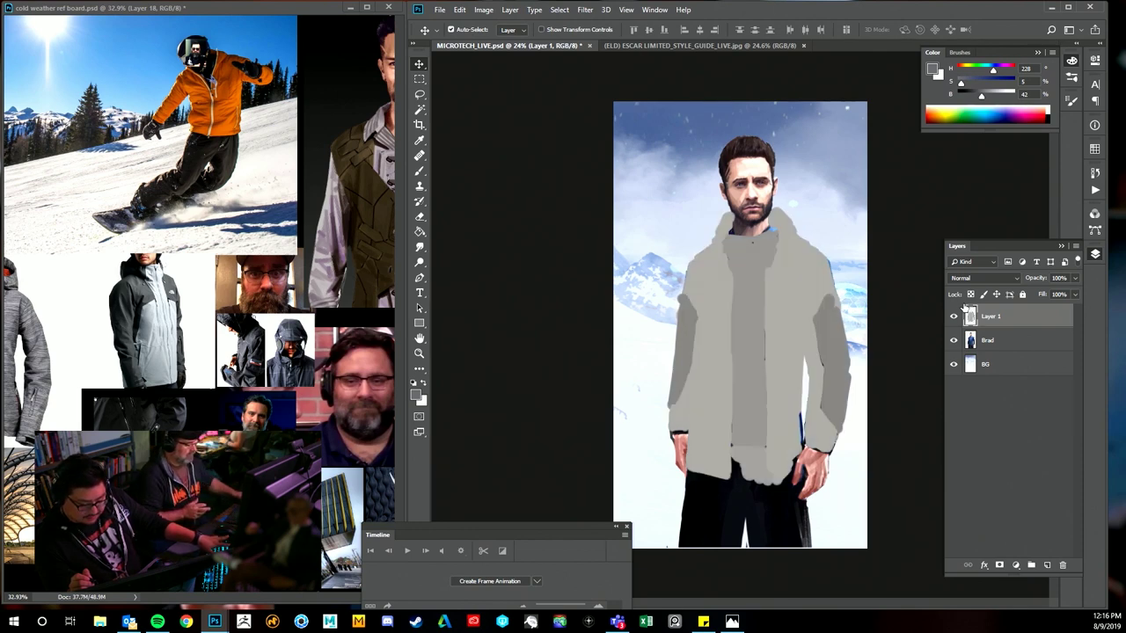
pyautogui.hotkey('ctrl', 'i')
pyautogui.hotkey('ctrl', 'i')
pyautogui.hotkey('ctrl', 'i')
pyautogui.hotkey('ctrl', 'i')
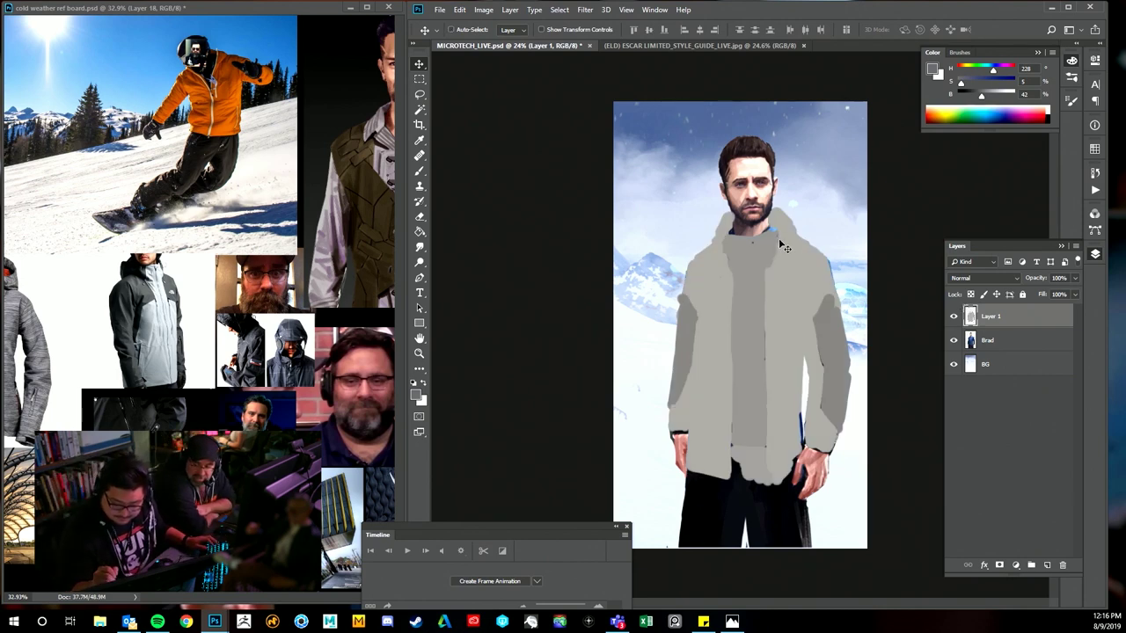
# - Load the jacket shape of Layer 1 as a selection and add a new layer above it
pyautogui.press('b')
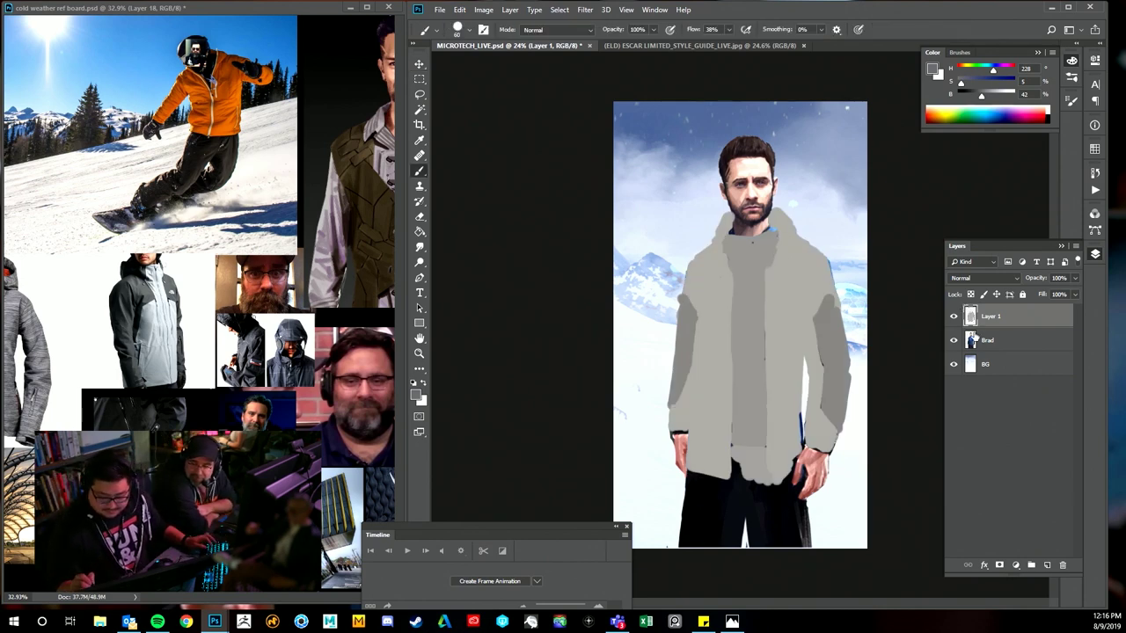
pyautogui.keyDown('ctrl'); pyautogui.click(970, 317); pyautogui.keyUp('ctrl')
pyautogui.click(1047, 565)
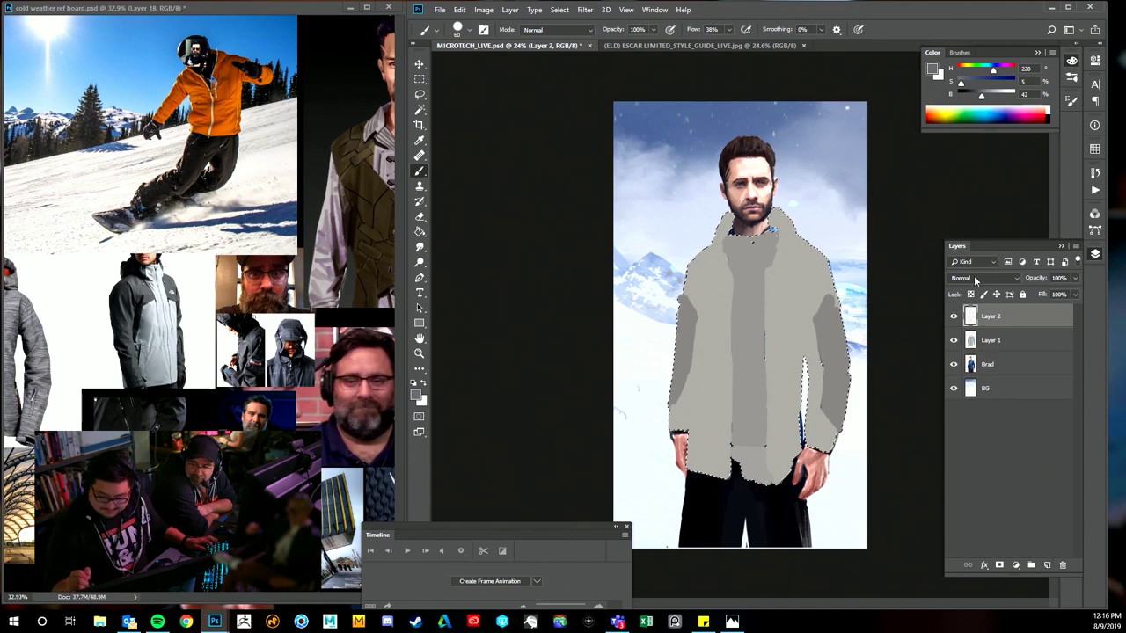
# - Fill the jacket selection on Layer 2 with bright pink, deselect, and set the layer's blend mode to Soft Light
pyautogui.click(1032, 109)
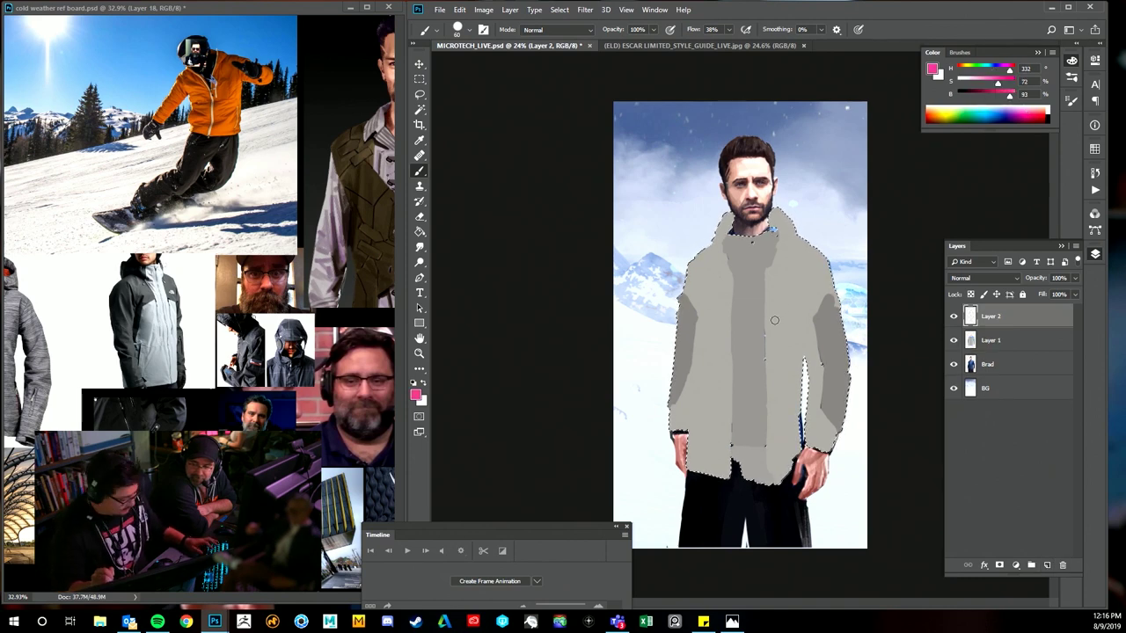
pyautogui.press('g')
pyautogui.click(777, 319)
pyautogui.hotkey('ctrl', 'd')
pyautogui.click(1010, 280)
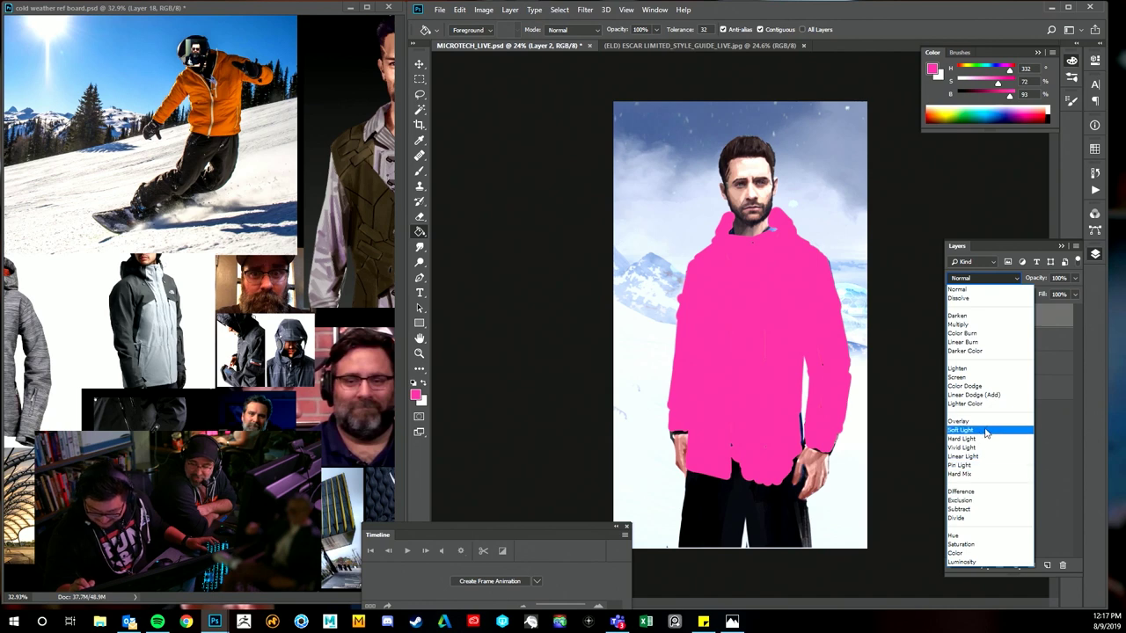
pyautogui.click(984, 431)
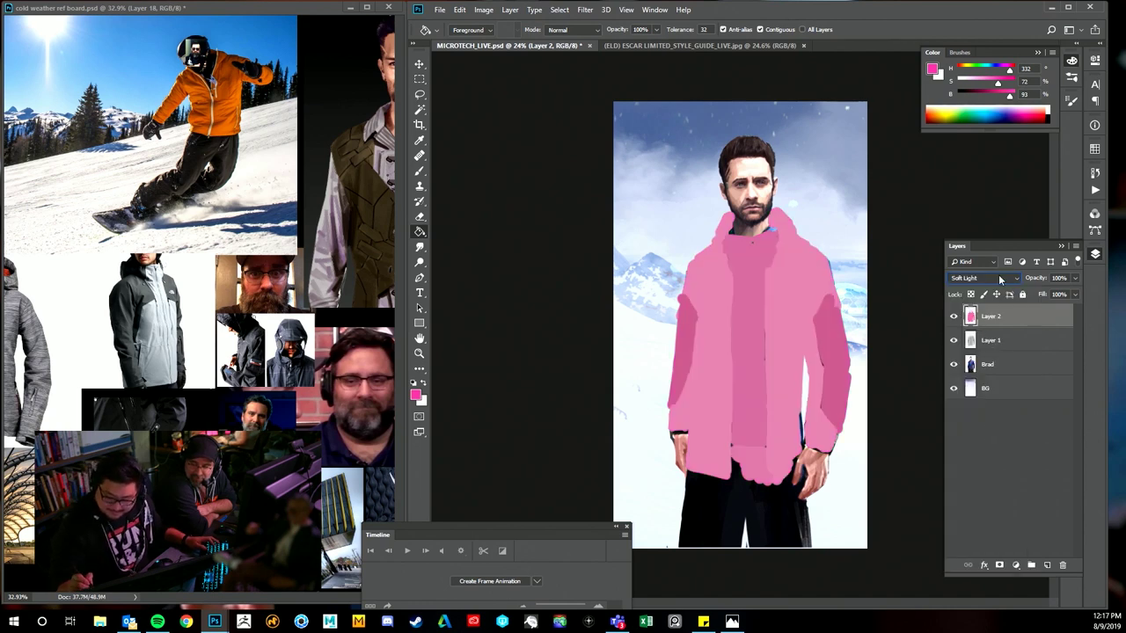
# - Try the Overlay blend mode on Layer 2, compare the jacket with and without the pink, and return to Soft Light
pyautogui.click(1000, 280)
pyautogui.click(985, 425)
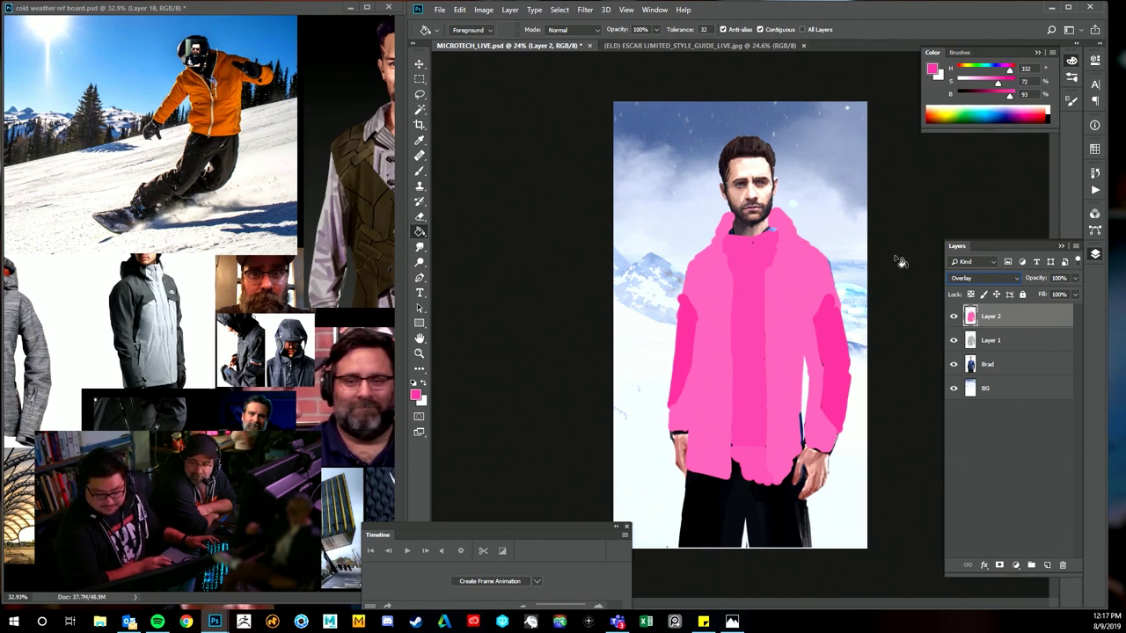
pyautogui.click(953, 316)
pyautogui.click(954, 318)
pyautogui.click(954, 317)
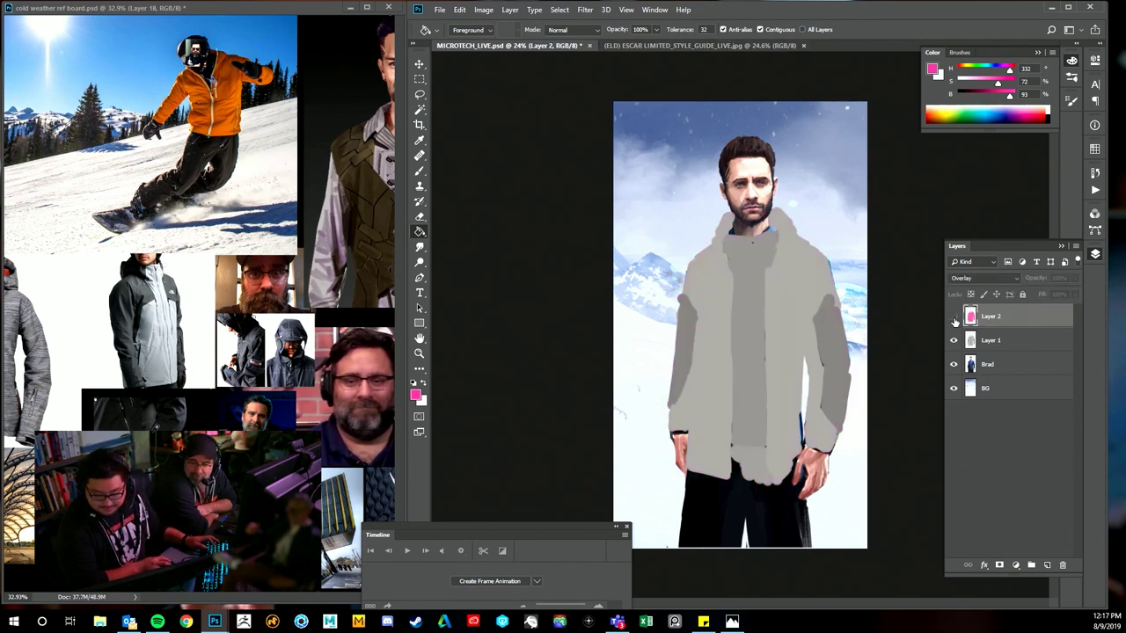
pyautogui.click(954, 320)
pyautogui.click(954, 319)
pyautogui.click(955, 319)
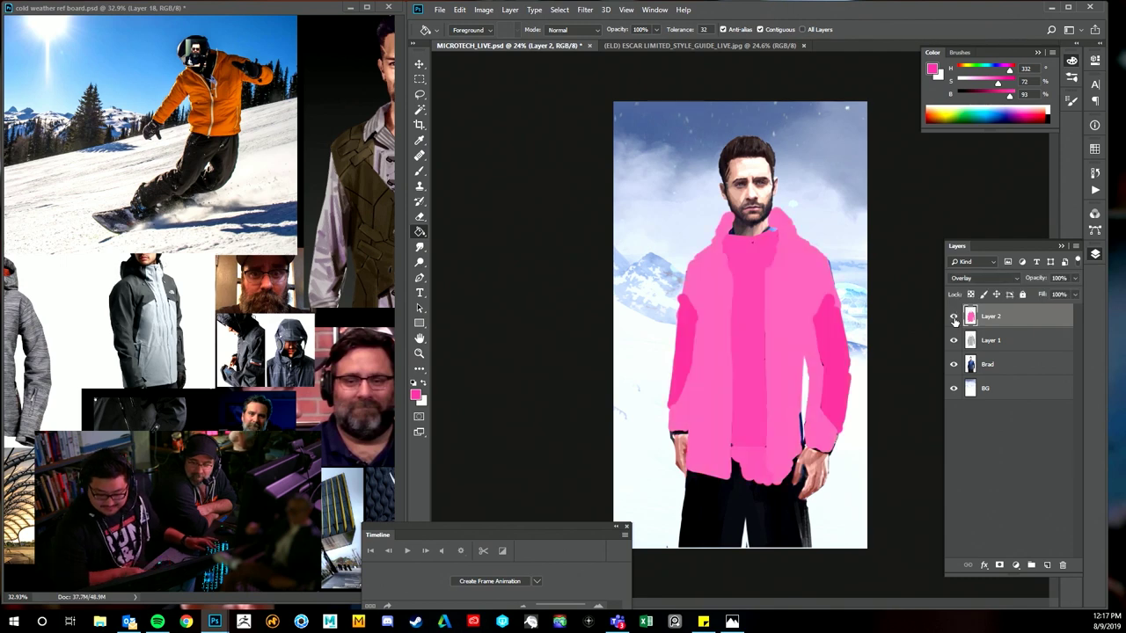
pyautogui.click(955, 322)
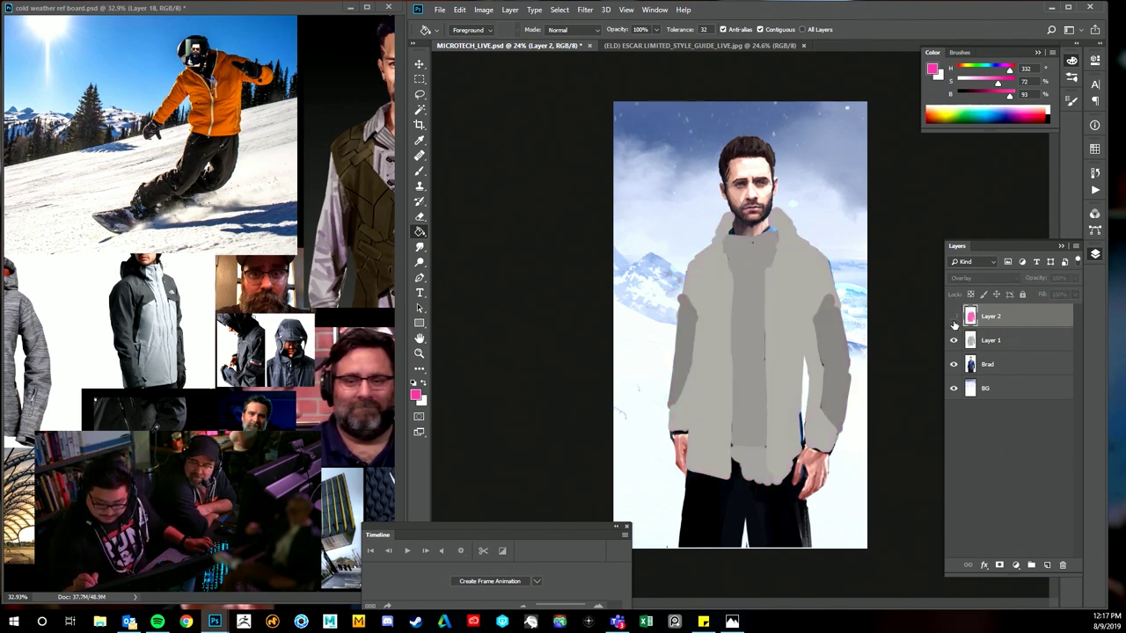
pyautogui.click(953, 318)
pyautogui.click(954, 318)
pyautogui.click(953, 318)
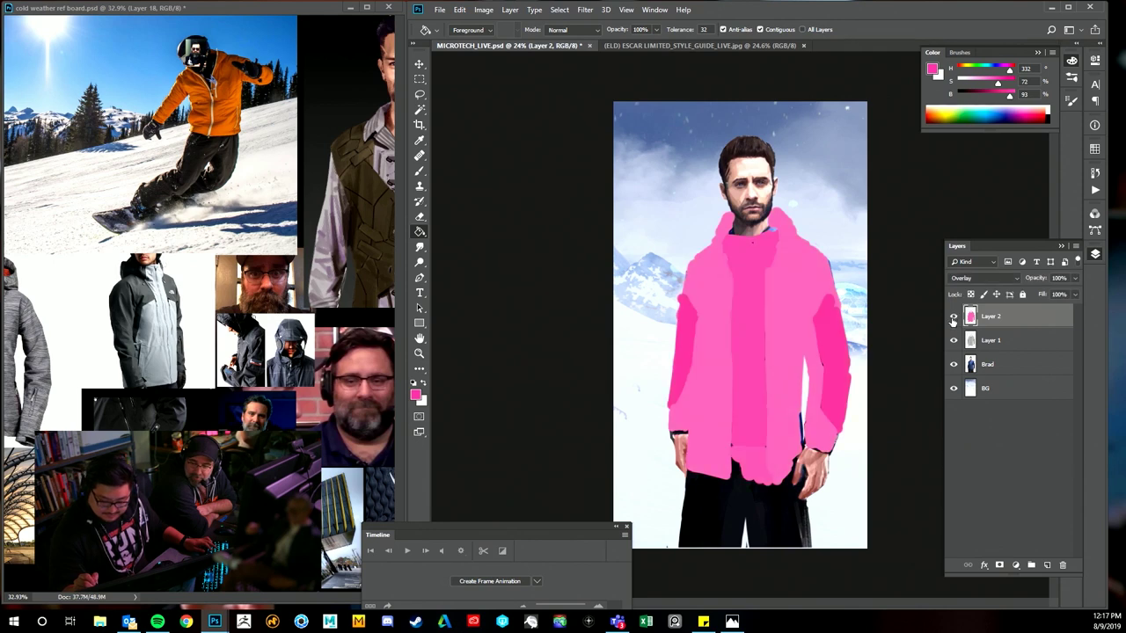
pyautogui.click(988, 275)
pyautogui.click(985, 427)
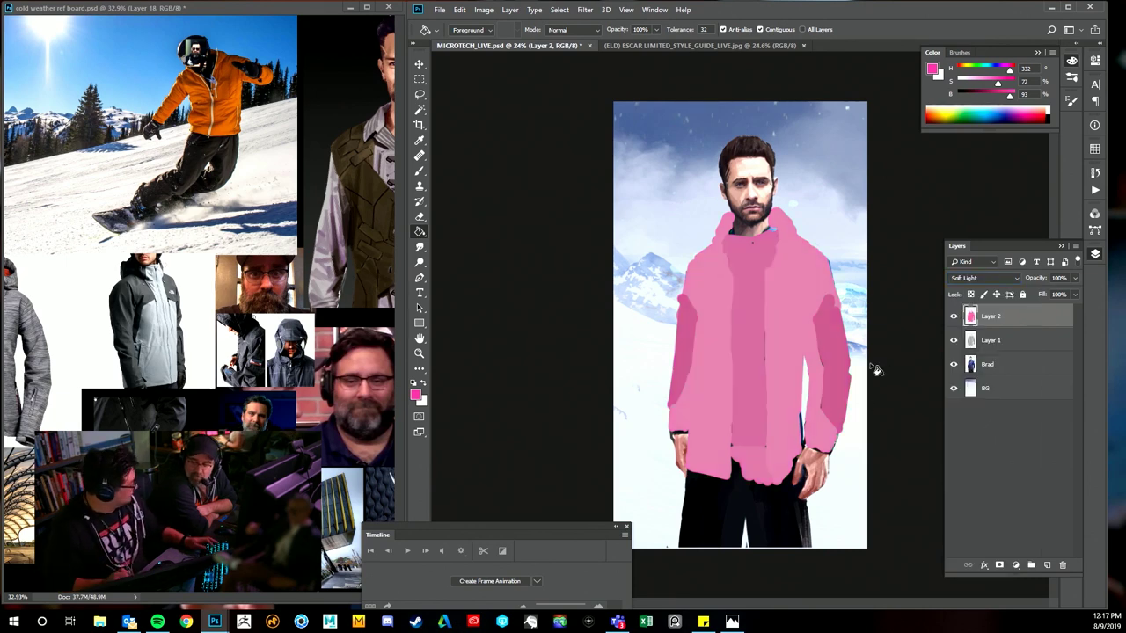
# - Hide the pink Layer 2 and add a new layer directly above Layer 1
pyautogui.click(954, 317)
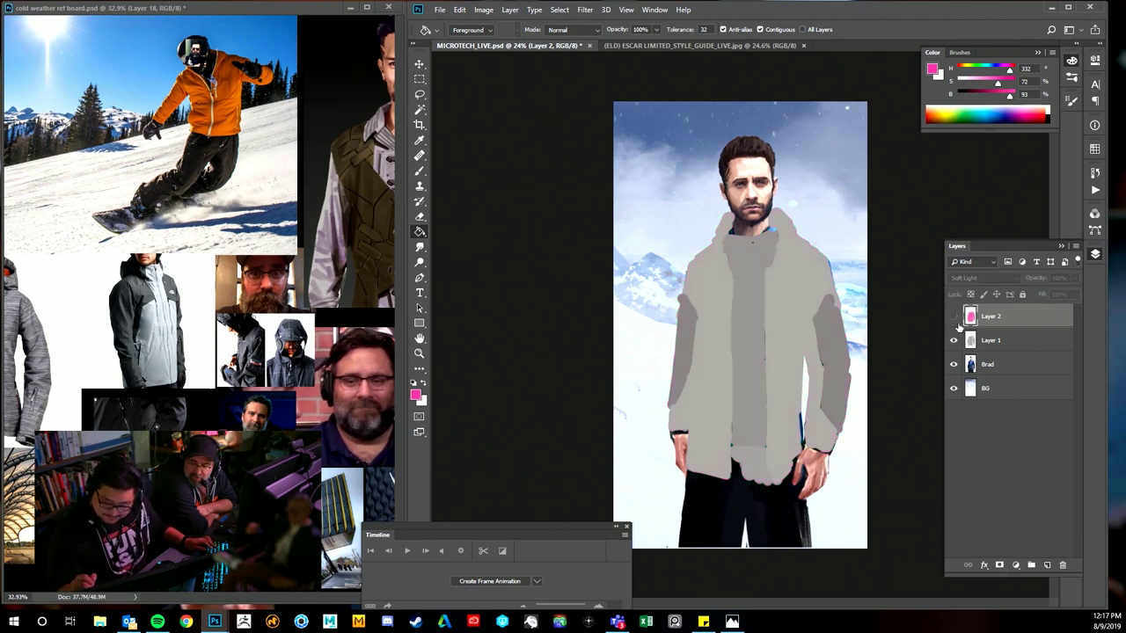
pyautogui.click(991, 341)
pyautogui.click(1047, 565)
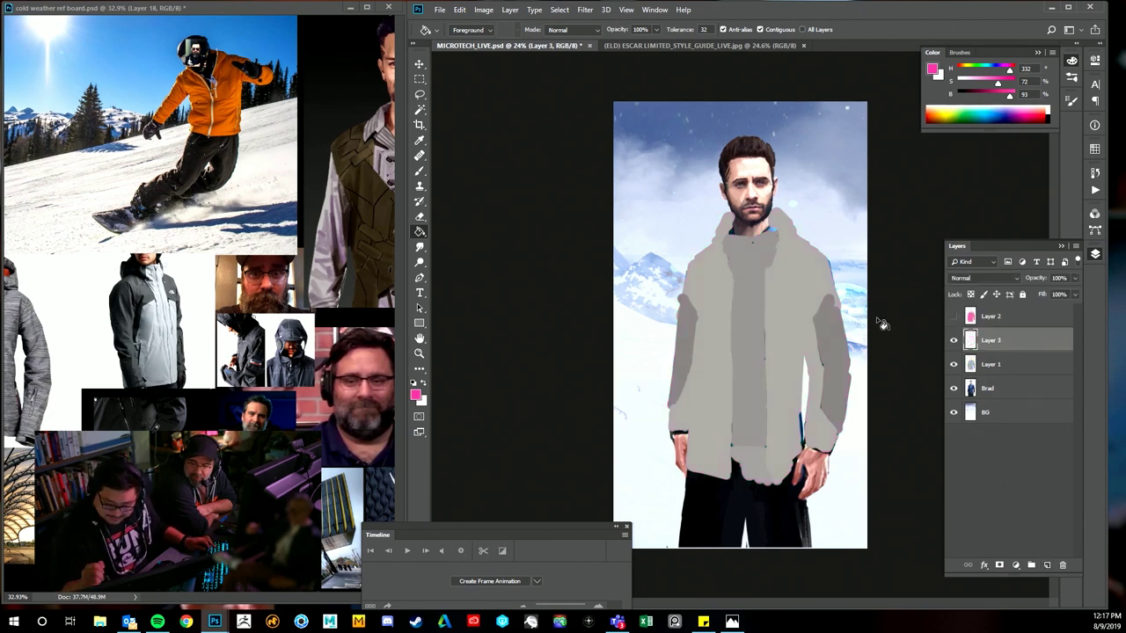
# - Sample the jacket's light grey, paint over the blue gap at the collar, and fill out the front hem on both sides
pyautogui.press('b')
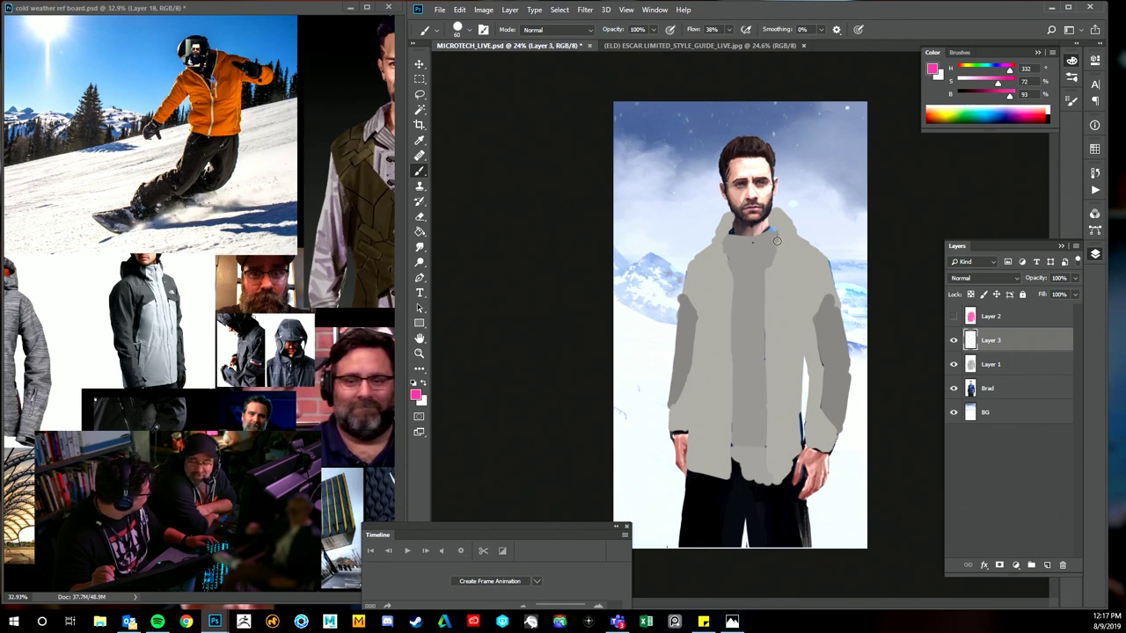
pyautogui.keyDown('alt'); pyautogui.click(780, 231); pyautogui.keyUp('alt')
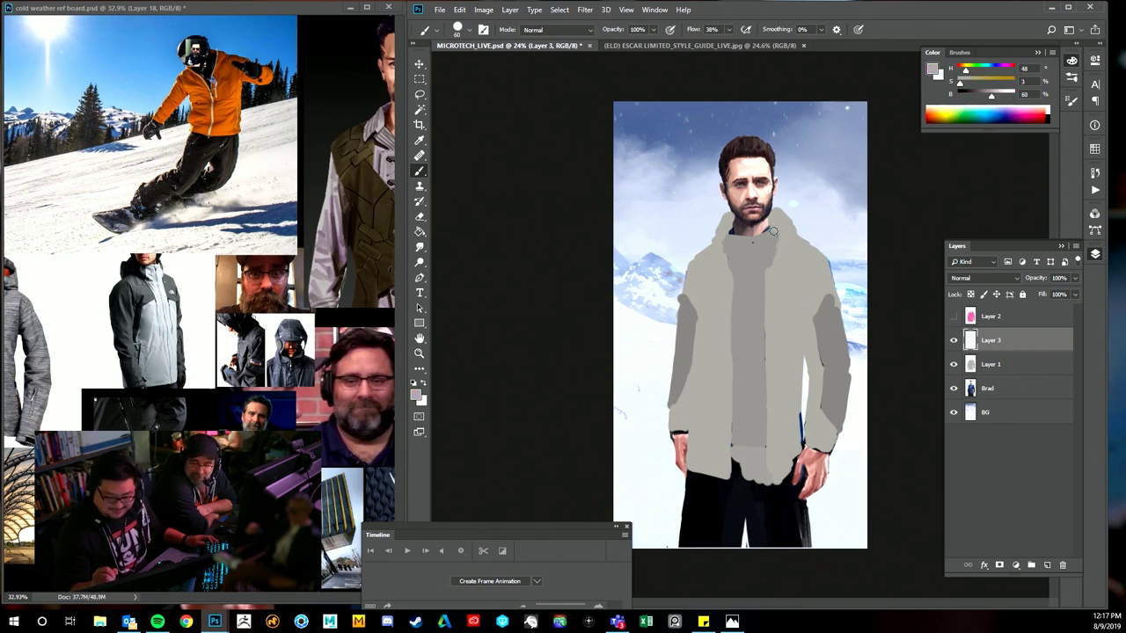
pyautogui.keyDown('alt'); pyautogui.click(766, 470); pyautogui.keyUp('alt')
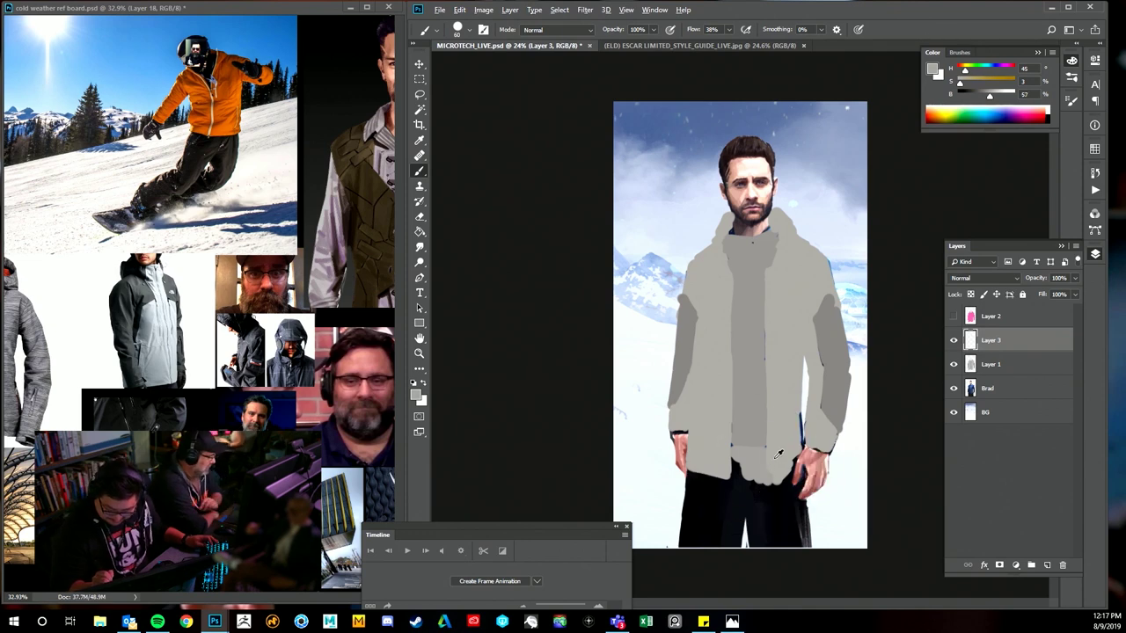
pyautogui.keyDown('alt'); pyautogui.click(775, 458); pyautogui.keyUp('alt')
pyautogui.moveTo(775, 461)
pyautogui.mouseDown()
pyautogui.moveTo(775, 482)
pyautogui.moveTo(795, 454)
pyautogui.mouseUp()
pyautogui.moveTo(726, 440); pyautogui.dragTo(701, 472)
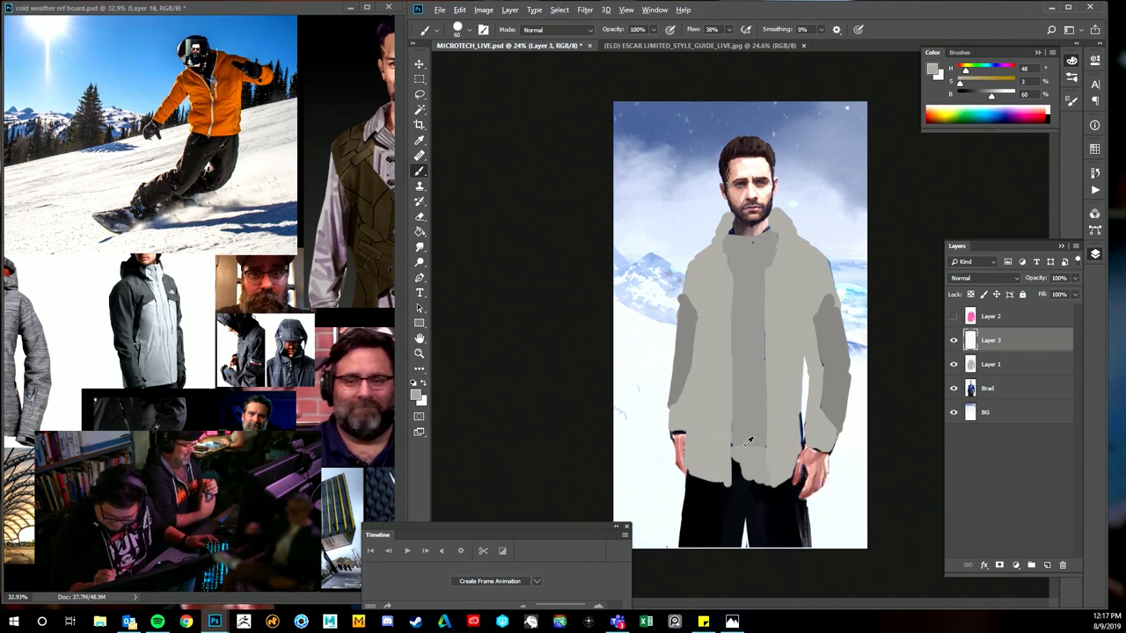
# - Paint the trousers' near-black below the centre hem, and cover the blue strip beside the wrist with the jacket's light grey
pyautogui.keyDown('alt'); pyautogui.click(741, 473); pyautogui.keyUp('alt')
pyautogui.moveTo(741, 473)
pyautogui.mouseDown()
pyautogui.moveTo(759, 466)
pyautogui.moveTo(737, 461)
pyautogui.moveTo(763, 486)
pyautogui.mouseUp()
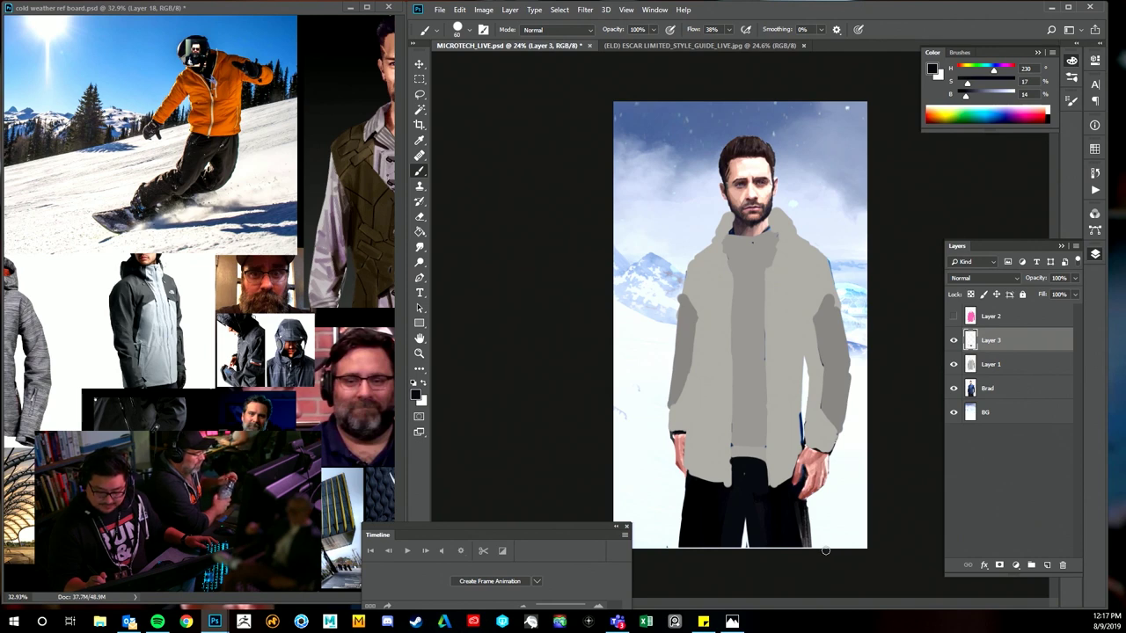
pyautogui.keyDown('alt'); pyautogui.click(802, 385); pyautogui.keyUp('alt')
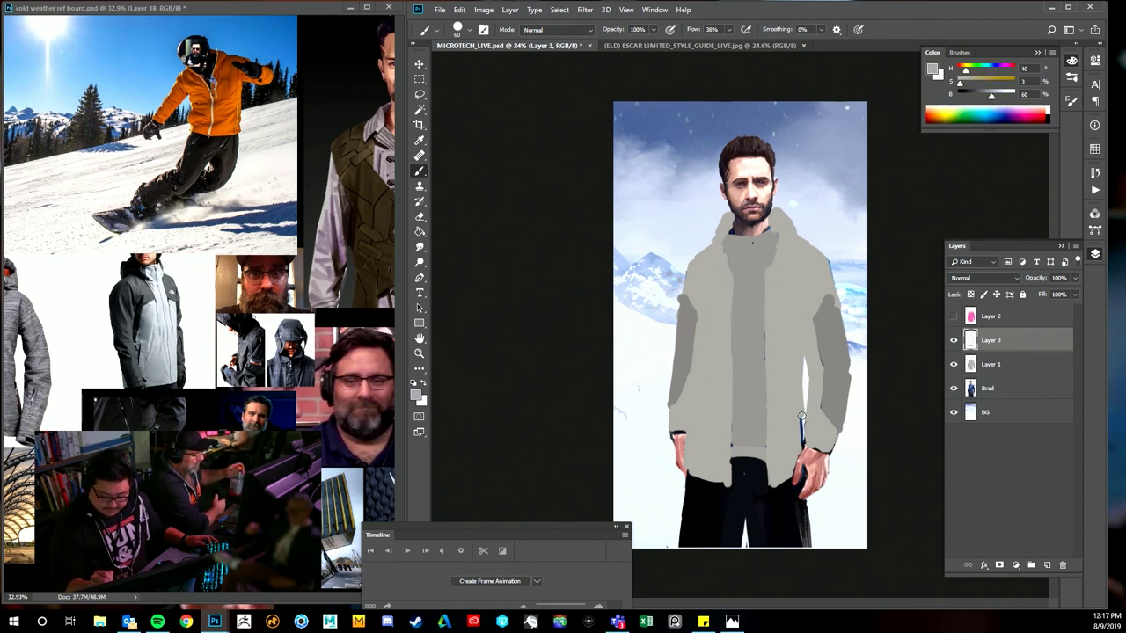
pyautogui.moveTo(800, 423); pyautogui.dragTo(799, 447)
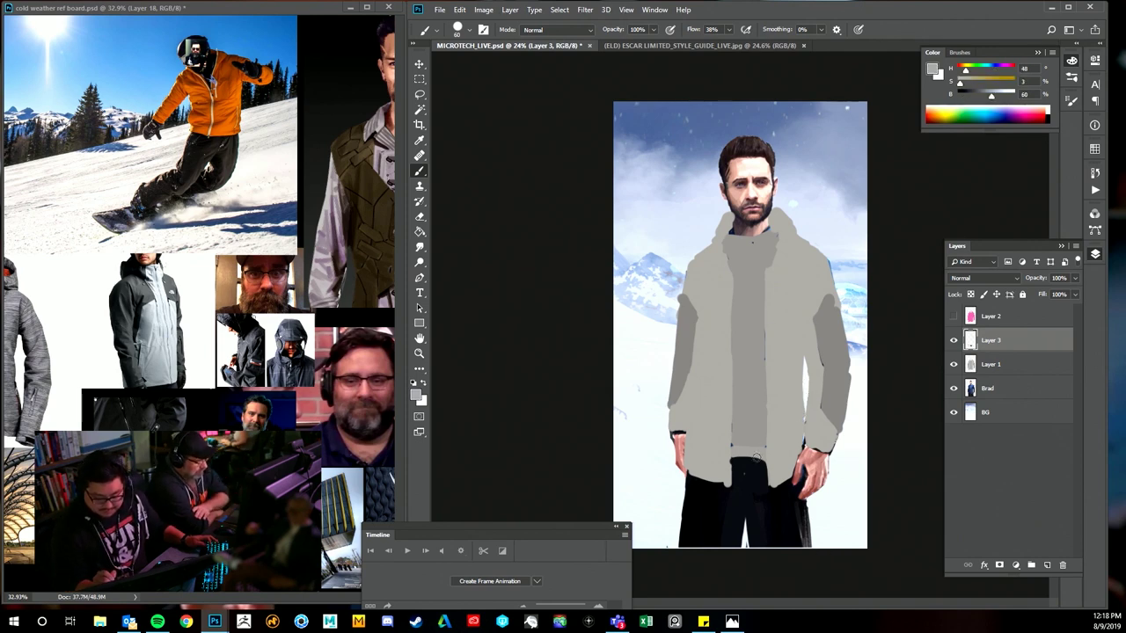
# - Sample the near-black of the trousers as the brush colour and set the brush opacity to 30%
pyautogui.keyDown('alt'); pyautogui.click(752, 471); pyautogui.keyUp('alt')
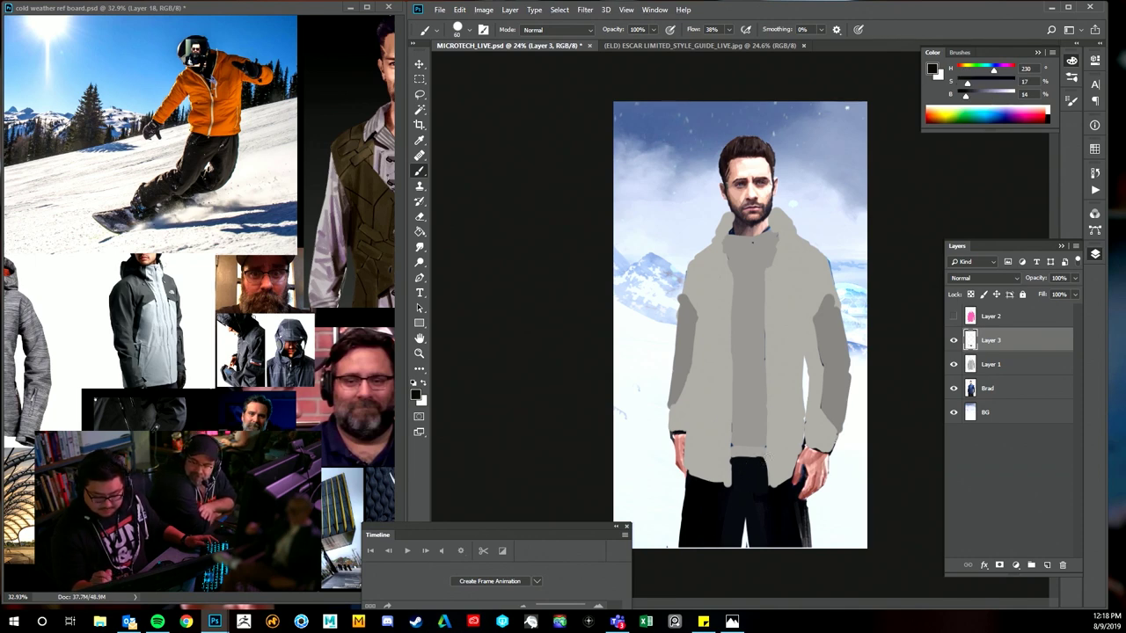
pyautogui.keyDown('alt'); pyautogui.click(725, 456); pyautogui.keyUp('alt')
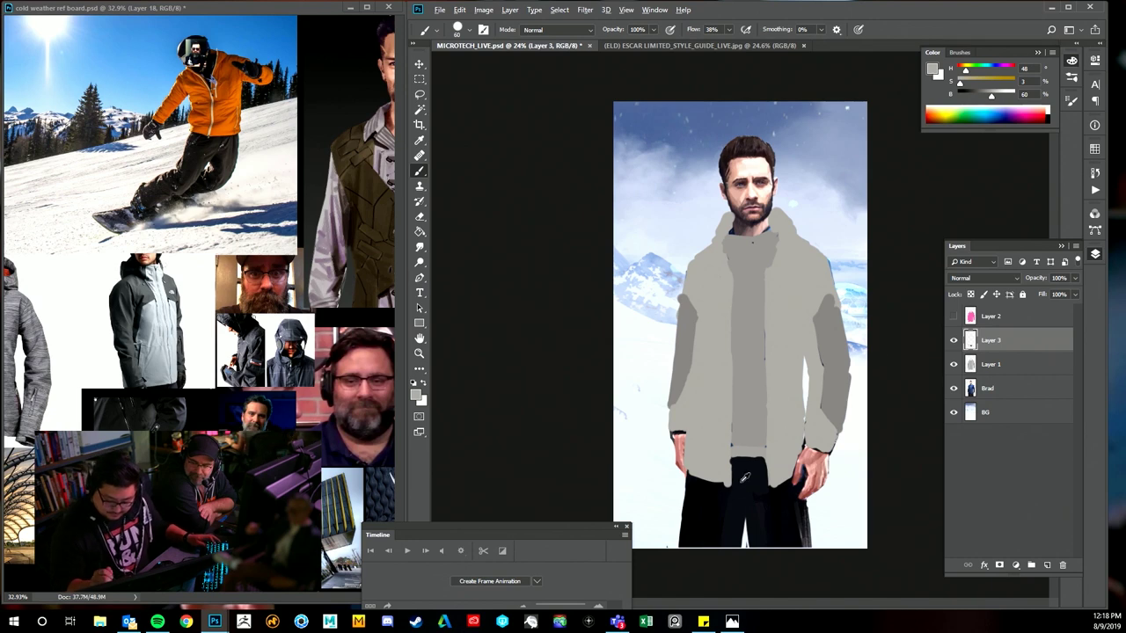
pyautogui.keyDown('alt'); pyautogui.click(806, 526); pyautogui.keyUp('alt')
pyautogui.press('3')
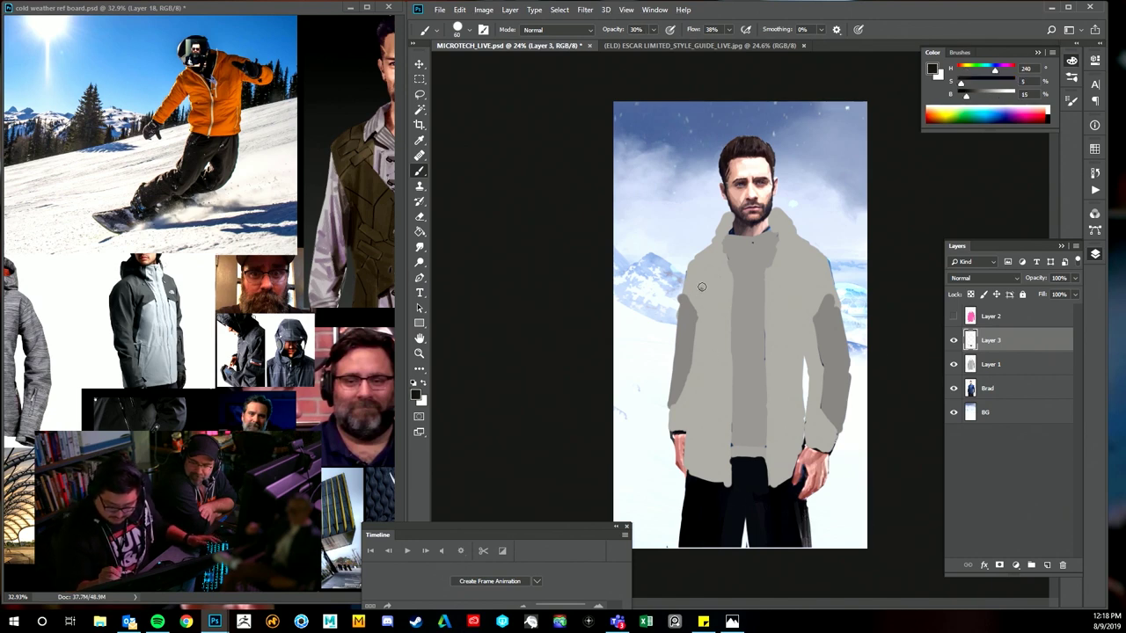
# - Try shading the gap between the torso and the sleeve with the upright cuff using long dark strokes, and undo them
pyautogui.moveTo(704, 283); pyautogui.dragTo(690, 403)
pyautogui.moveTo(693, 345); pyautogui.dragTo(685, 457)
pyautogui.moveTo(692, 375); pyautogui.dragTo(686, 444)
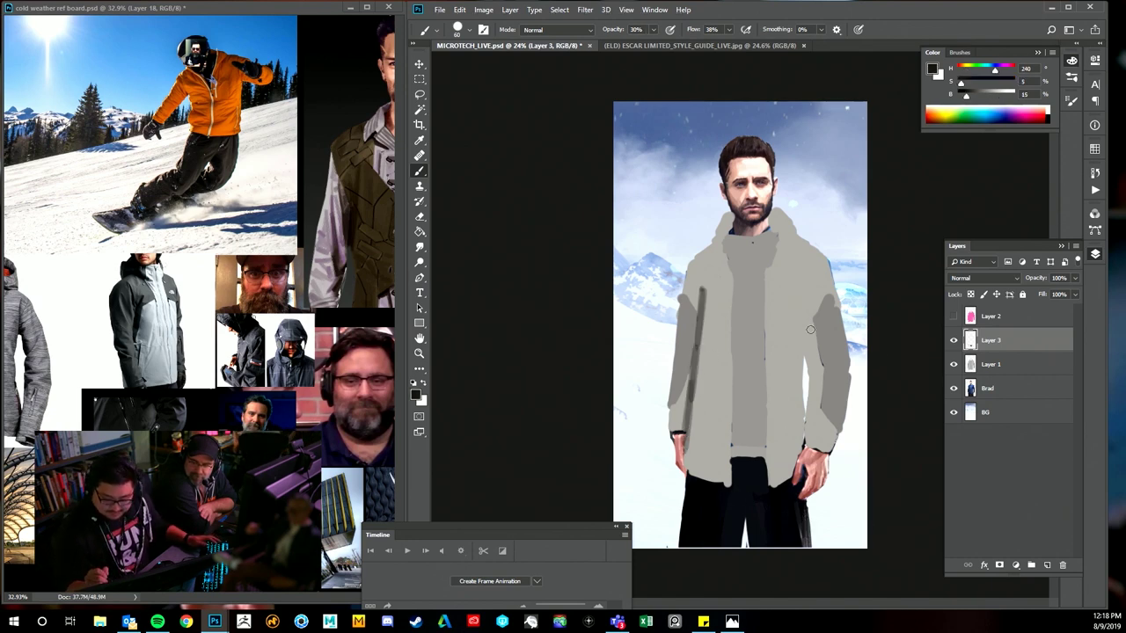
pyautogui.hotkey('ctrl', 'alt', 'z')
pyautogui.hotkey('ctrl', 'alt', 'z')
pyautogui.hotkey('ctrl', 'alt', 'z')
pyautogui.hotkey('ctrl', 'alt', 'z')
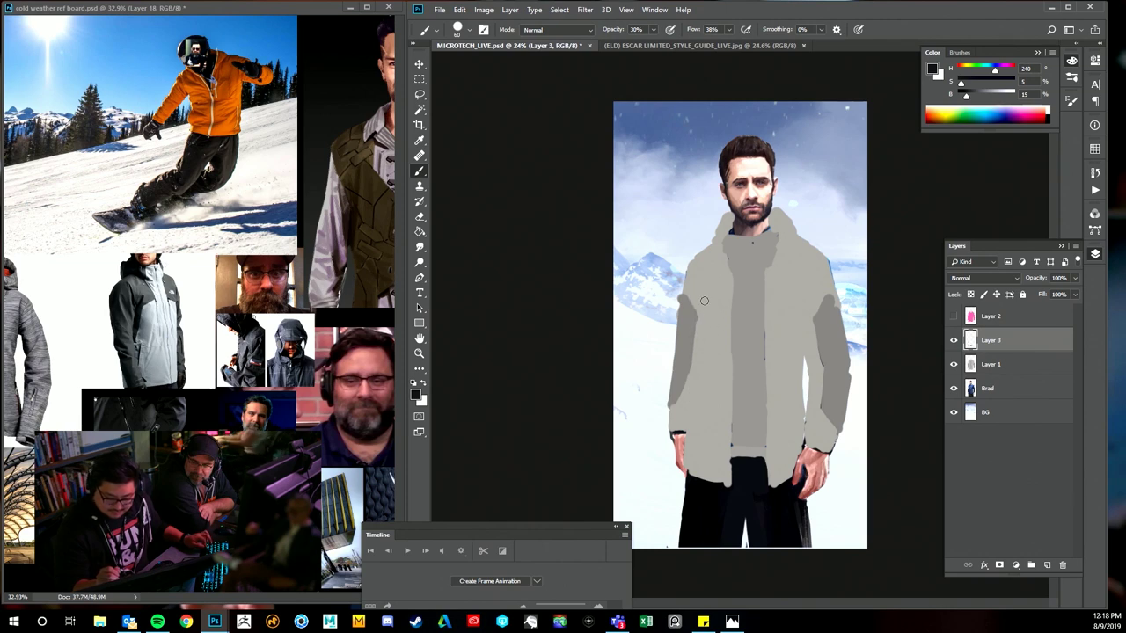
# - Shade the seams between the torso and both sleeves with translucent dark strokes, and outline the inner collar with a 15 px brush
pyautogui.moveTo(699, 284); pyautogui.dragTo(693, 421)
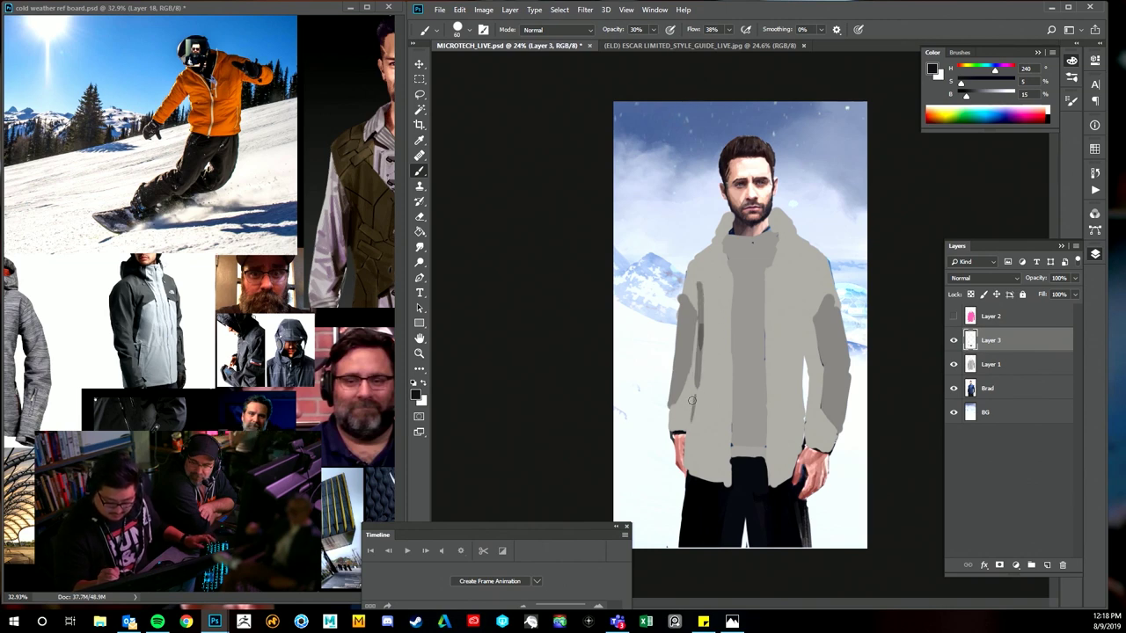
pyautogui.moveTo(695, 381); pyautogui.dragTo(686, 474)
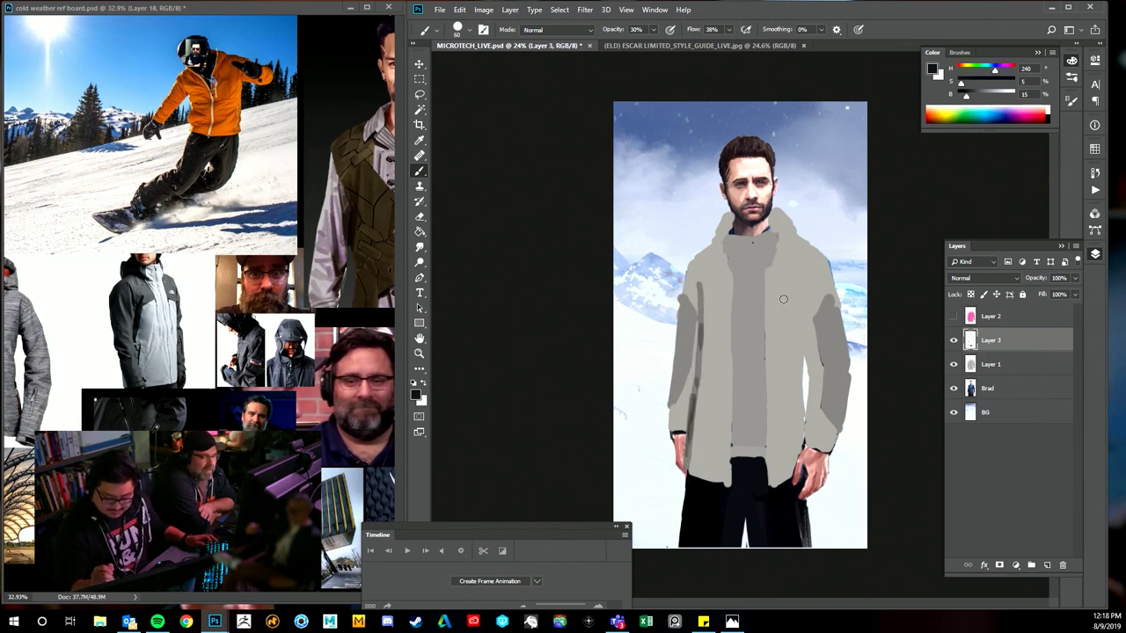
pyautogui.moveTo(803, 300); pyautogui.dragTo(804, 378)
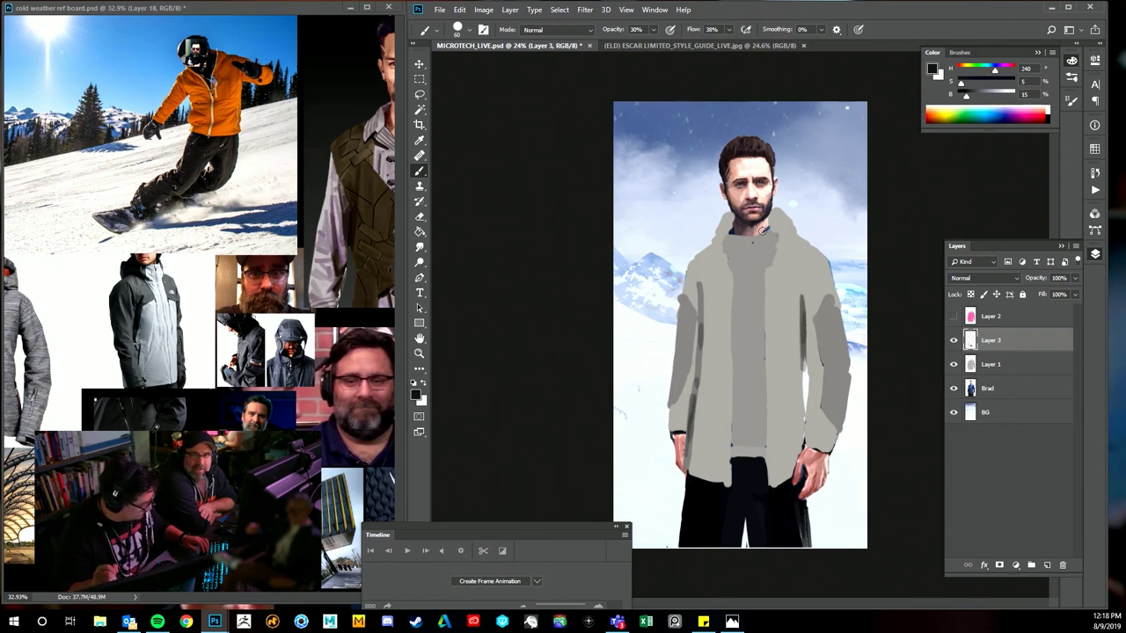
pyautogui.press('[')
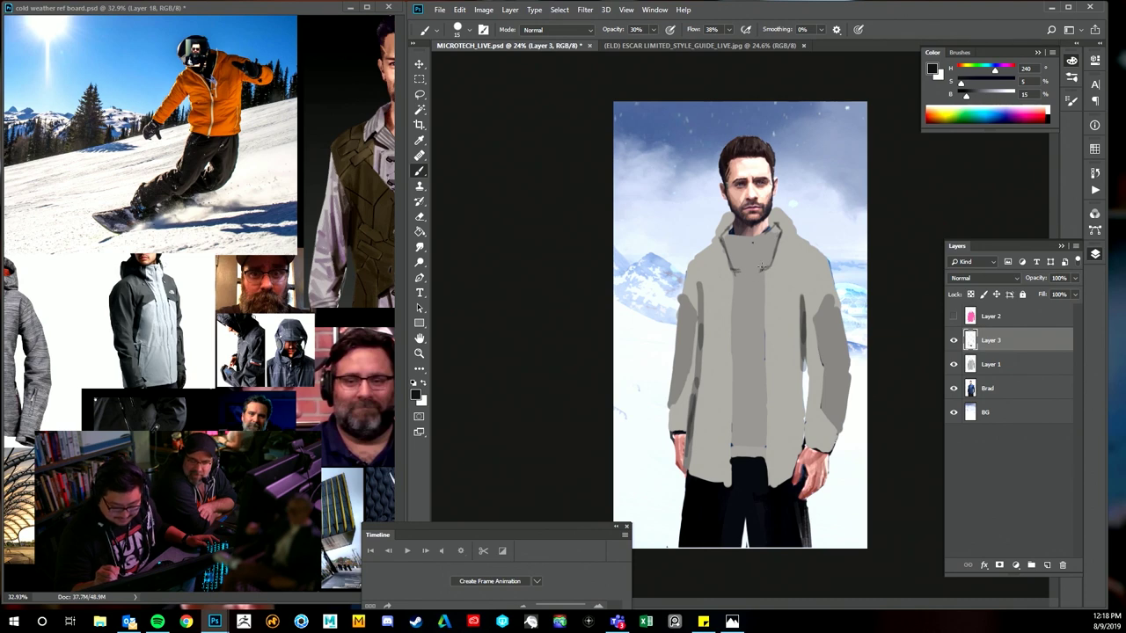
# - Examine the vest costumes and penguin photos on the reference board, and compare the jacket with and without Layer 3
pyautogui.click(335, 475)
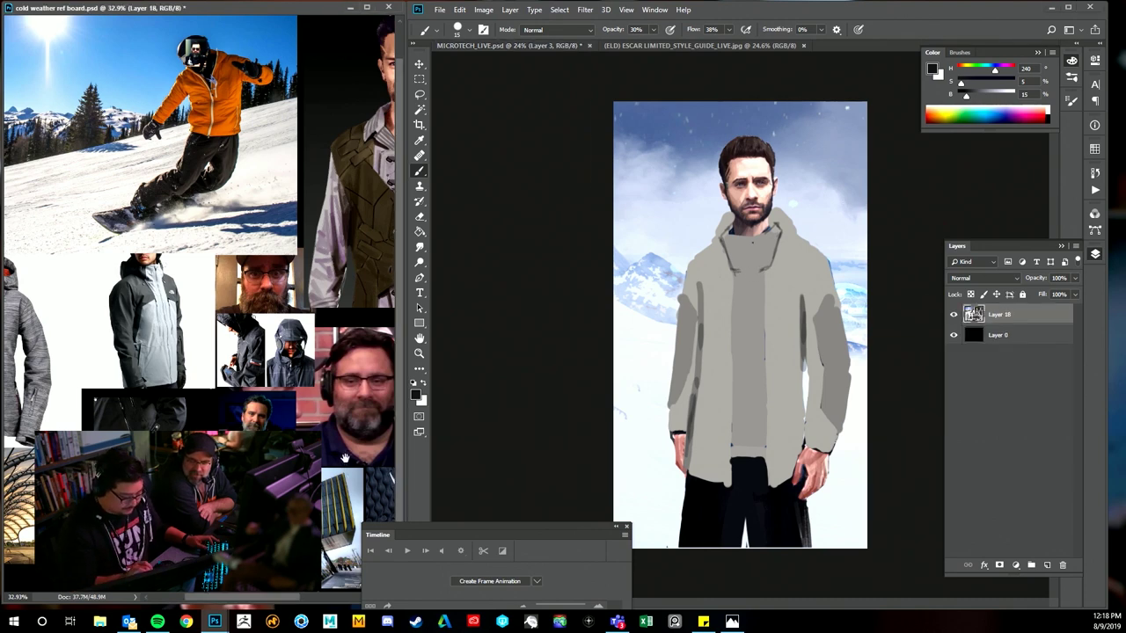
pyautogui.moveTo(334, 475); pyautogui.dragTo(39, 475)
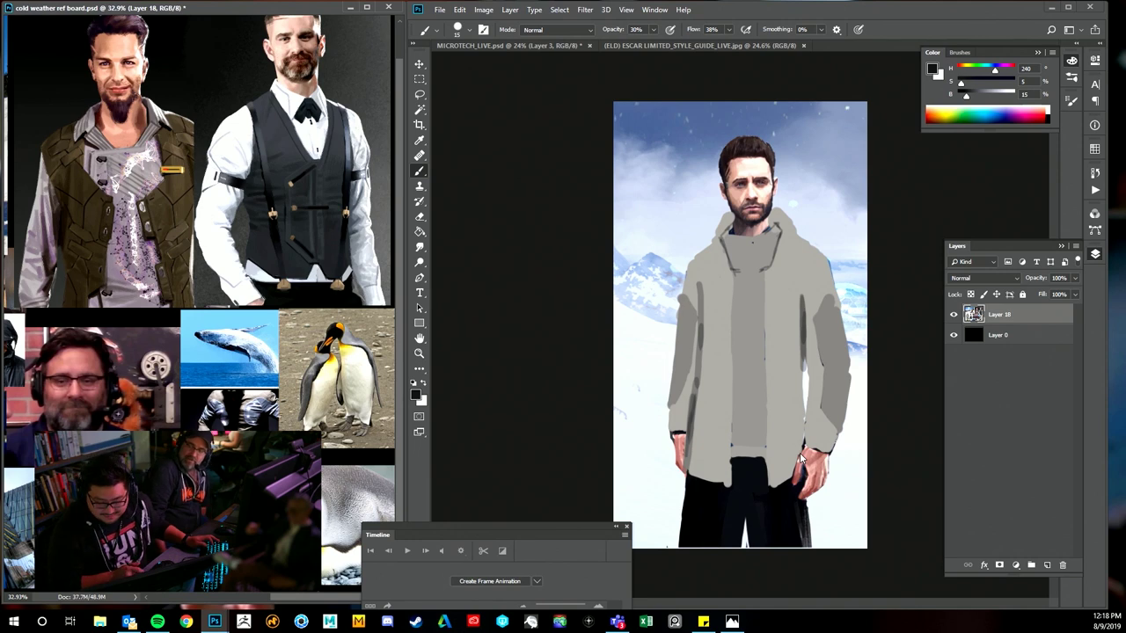
pyautogui.click(953, 315)
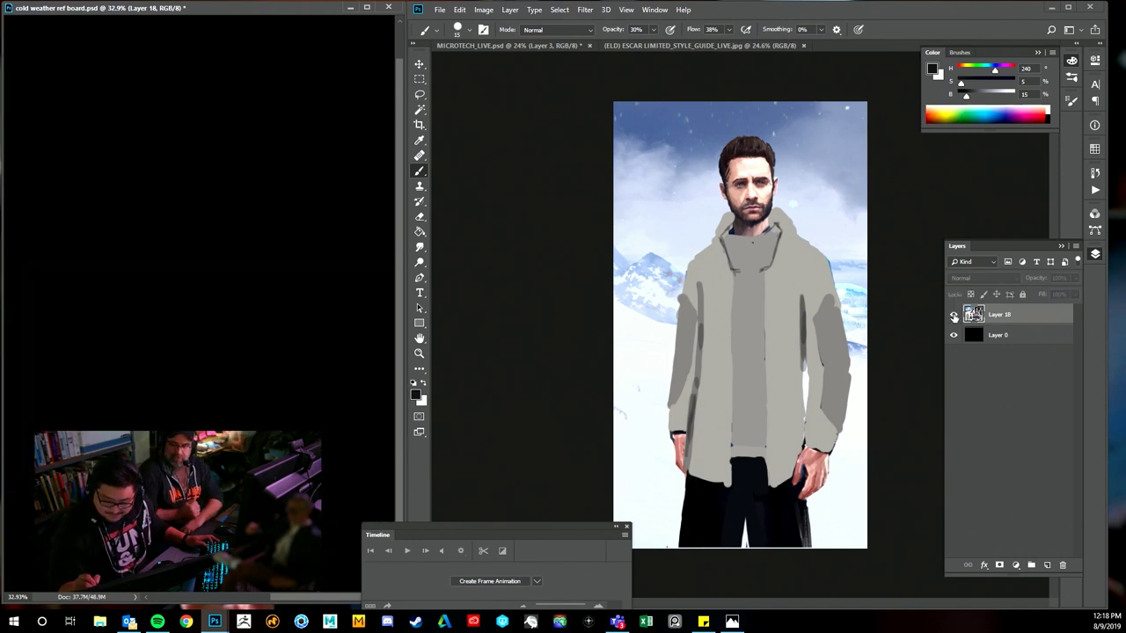
pyautogui.click(954, 315)
pyautogui.click(909, 365)
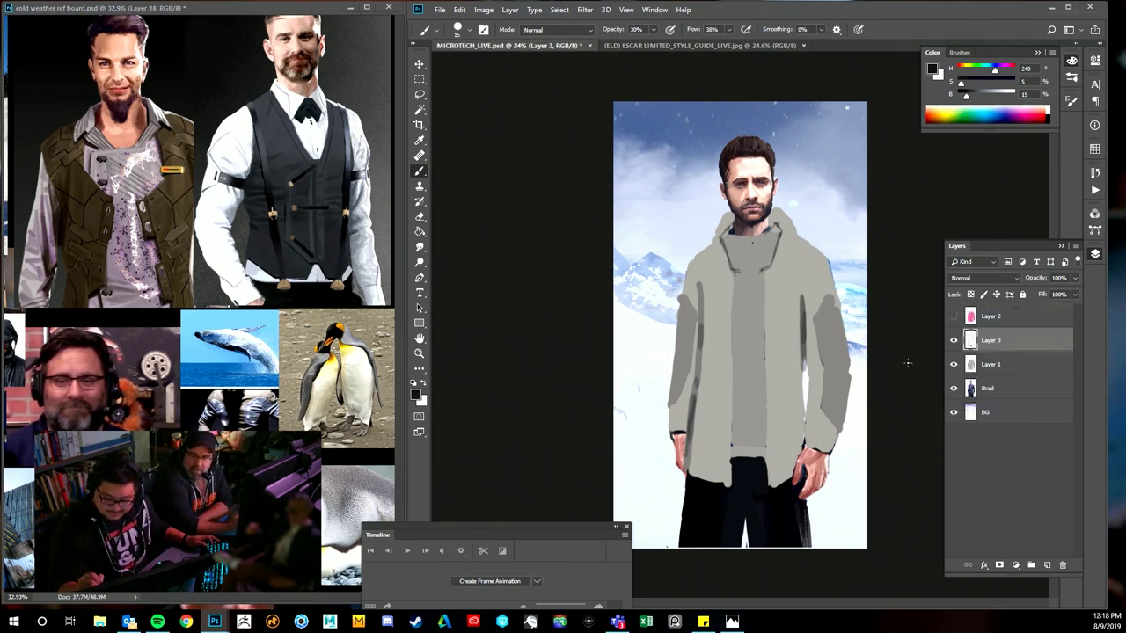
pyautogui.click(955, 340)
pyautogui.click(955, 341)
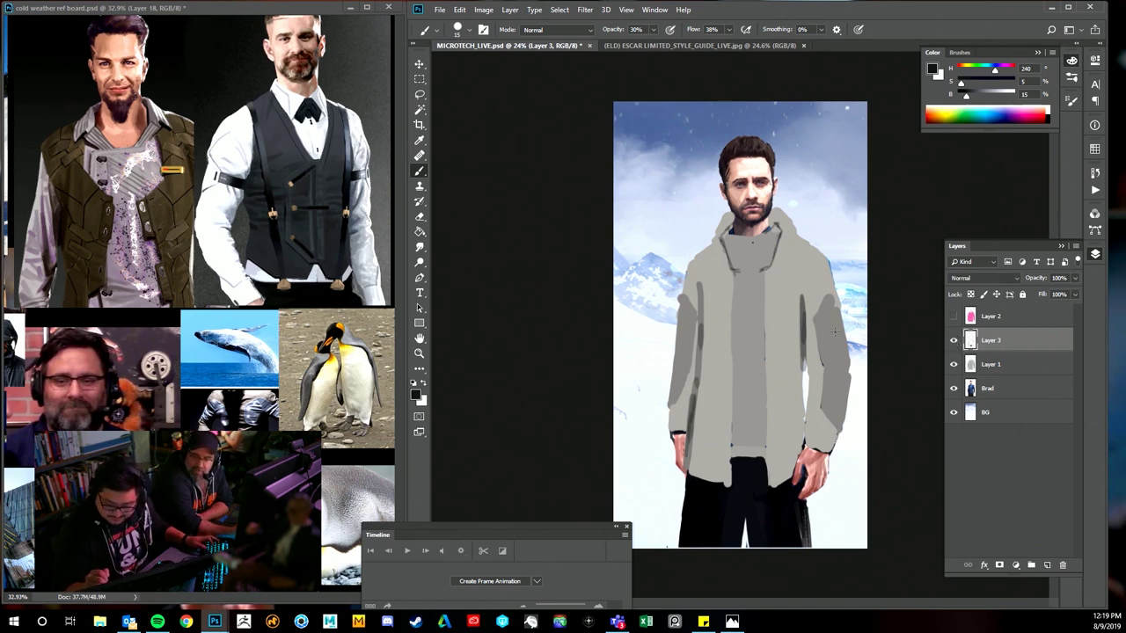
# - Add a new layer directly above BG and sample the jacket's light grey as the brush colour at 100% opacity
pyautogui.hotkey('ctrl', 'space')
pyautogui.moveTo(840, 328)
pyautogui.mouseDown()
pyautogui.moveTo(805, 328)
pyautogui.moveTo(830, 325)
pyautogui.mouseUp()
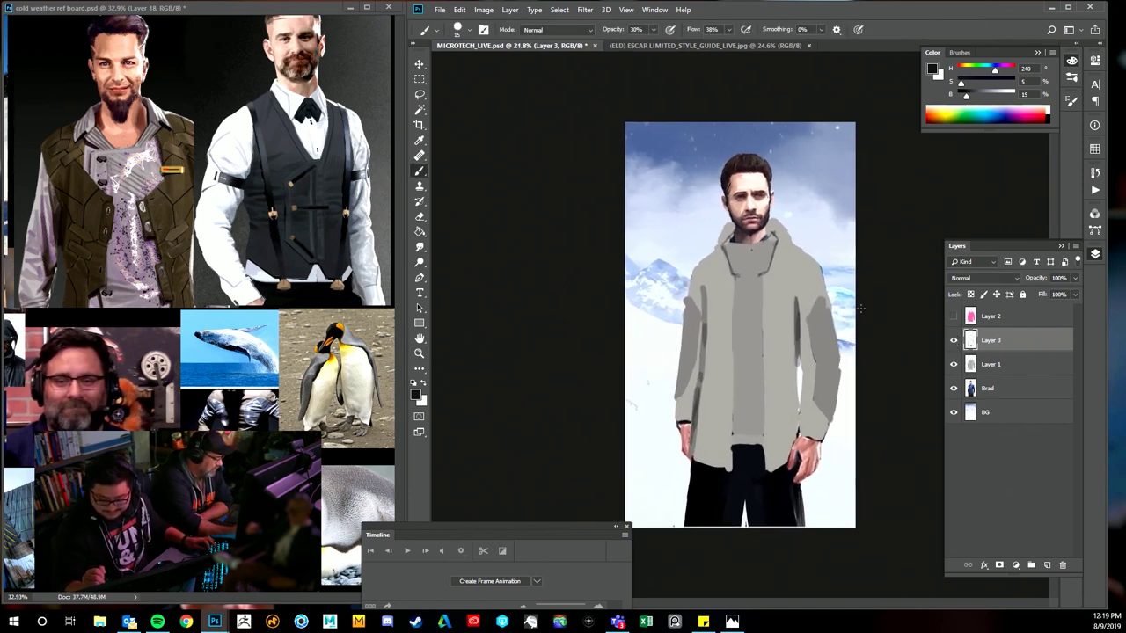
pyautogui.press('v')
pyautogui.click(1015, 394)
pyautogui.click(1029, 413)
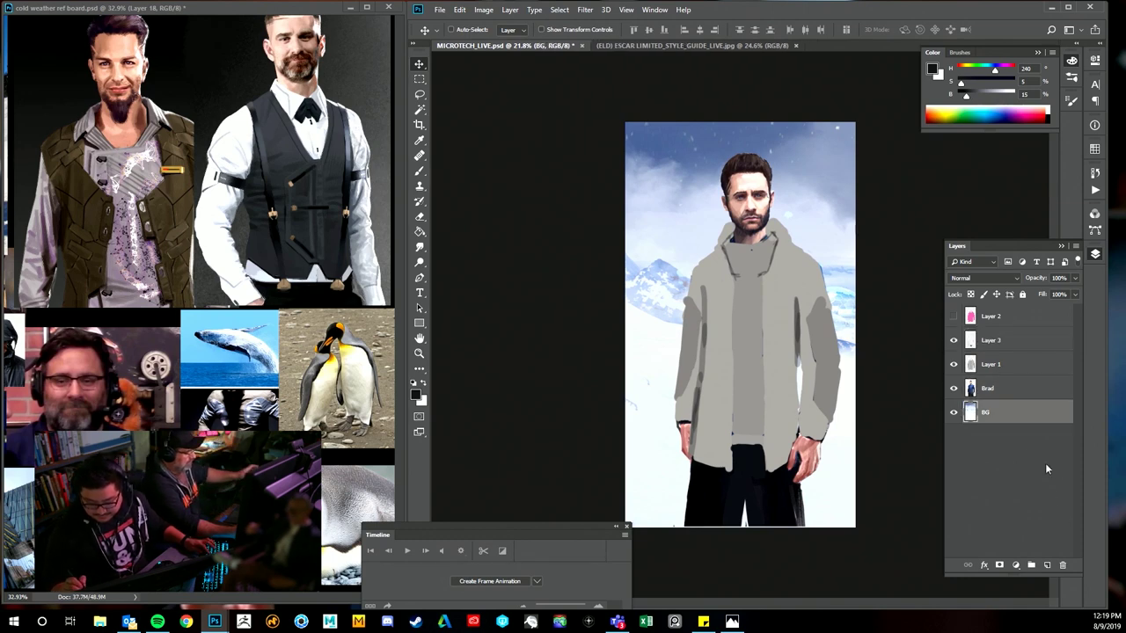
pyautogui.click(1047, 565)
pyautogui.press('b')
pyautogui.keyDown('alt'); pyautogui.click(791, 360); pyautogui.keyUp('alt')
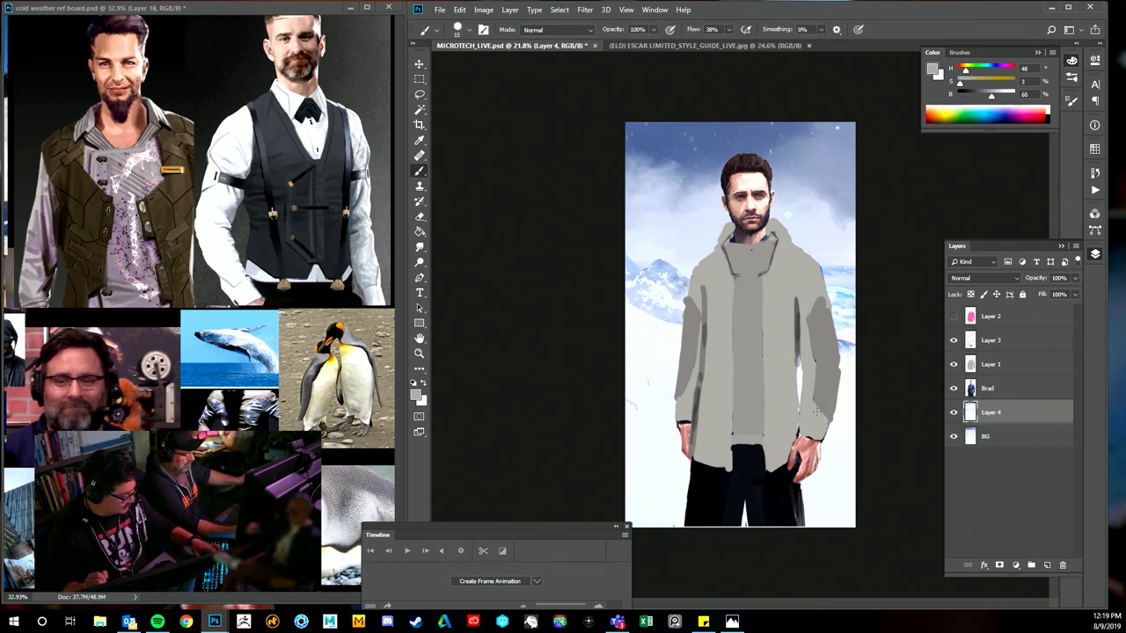
# - Paint light grey coat tails behind the outer sides of both legs with a 100 px brush
pyautogui.press(']')
pyautogui.press(']')
pyautogui.press(']')
pyautogui.press(']')
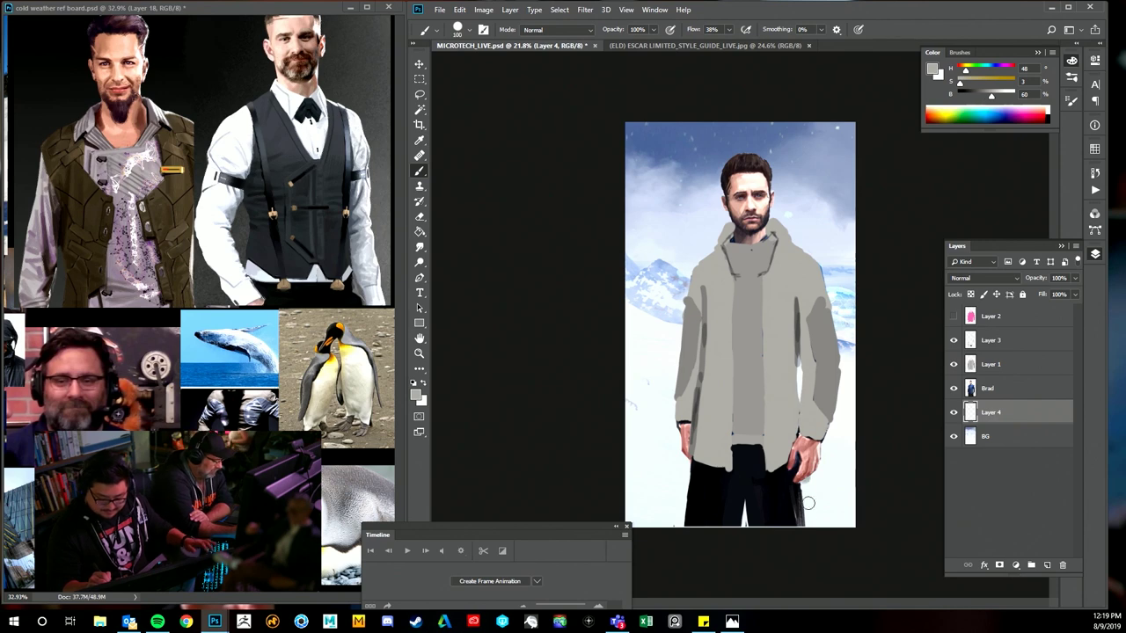
pyautogui.moveTo(805, 483)
pyautogui.mouseDown()
pyautogui.moveTo(809, 529)
pyautogui.moveTo(800, 507)
pyautogui.mouseUp()
pyautogui.moveTo(686, 484); pyautogui.dragTo(681, 526)
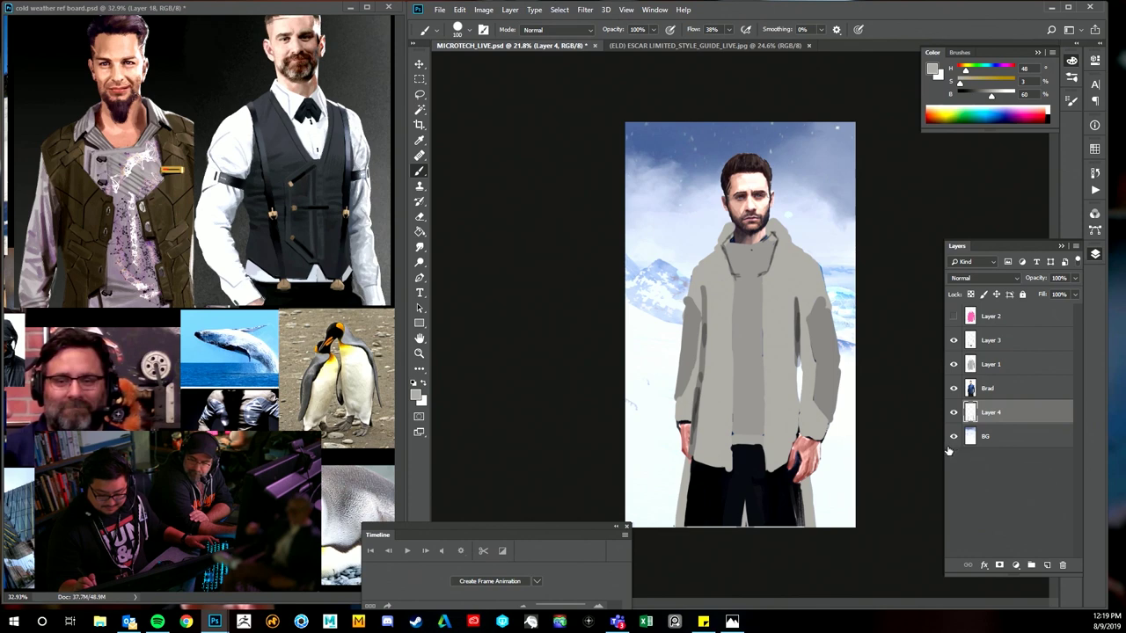
# - On Layer 1, extend both front panels of the coat over the trousers to the canvas's lower edge in light grey
pyautogui.click(997, 365)
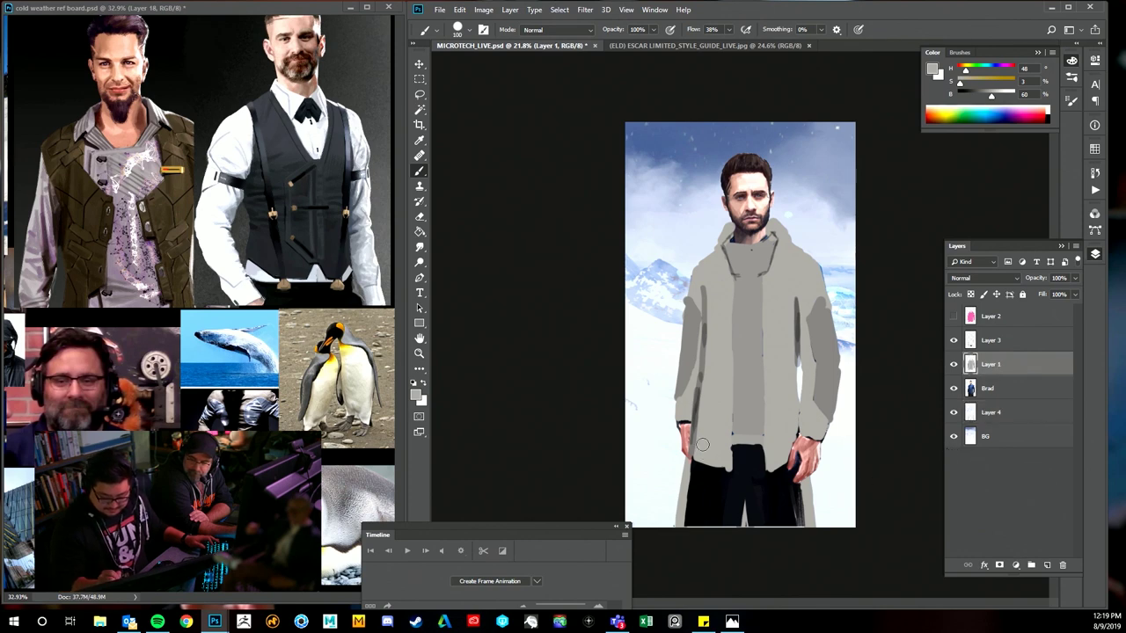
pyautogui.moveTo(695, 458)
pyautogui.mouseDown()
pyautogui.moveTo(693, 496)
pyautogui.moveTo(706, 505)
pyautogui.moveTo(716, 483)
pyautogui.moveTo(726, 532)
pyautogui.mouseUp()
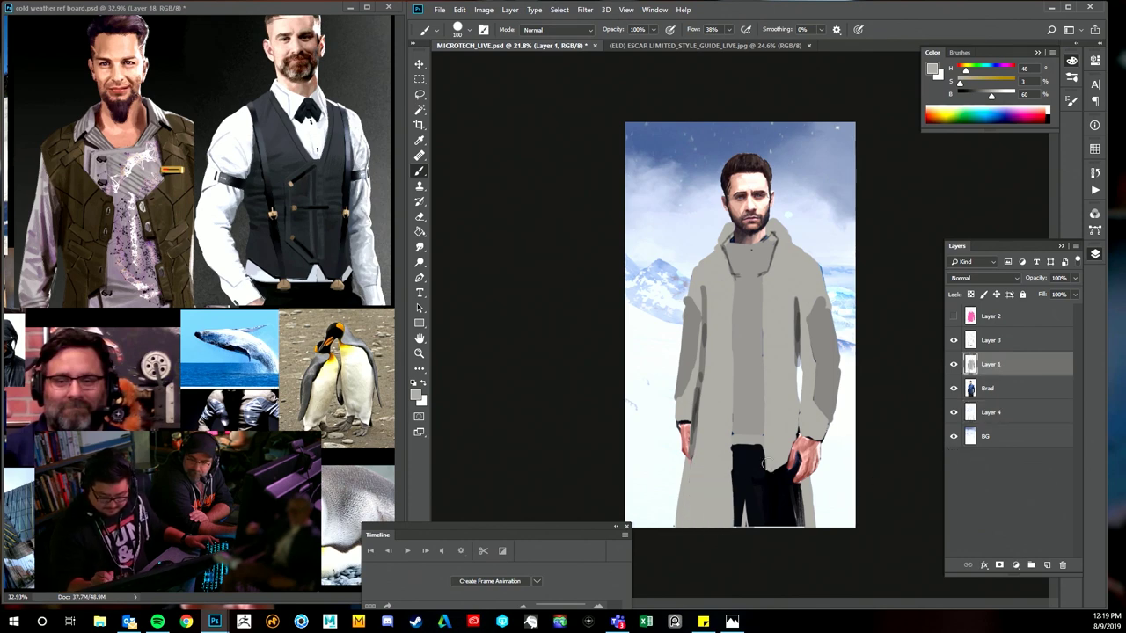
pyautogui.moveTo(767, 466)
pyautogui.mouseDown()
pyautogui.moveTo(774, 523)
pyautogui.moveTo(788, 458)
pyautogui.moveTo(801, 528)
pyautogui.mouseUp()
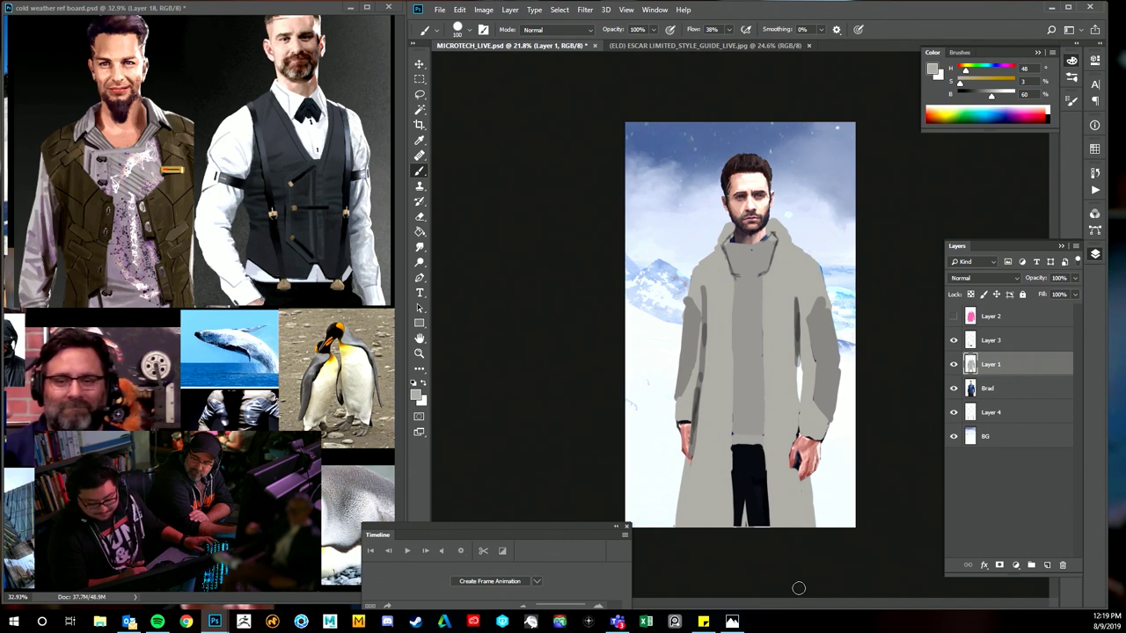
# - Reduce the brush to 80 px and compare the figure with and without Layer 1
pyautogui.press('[')
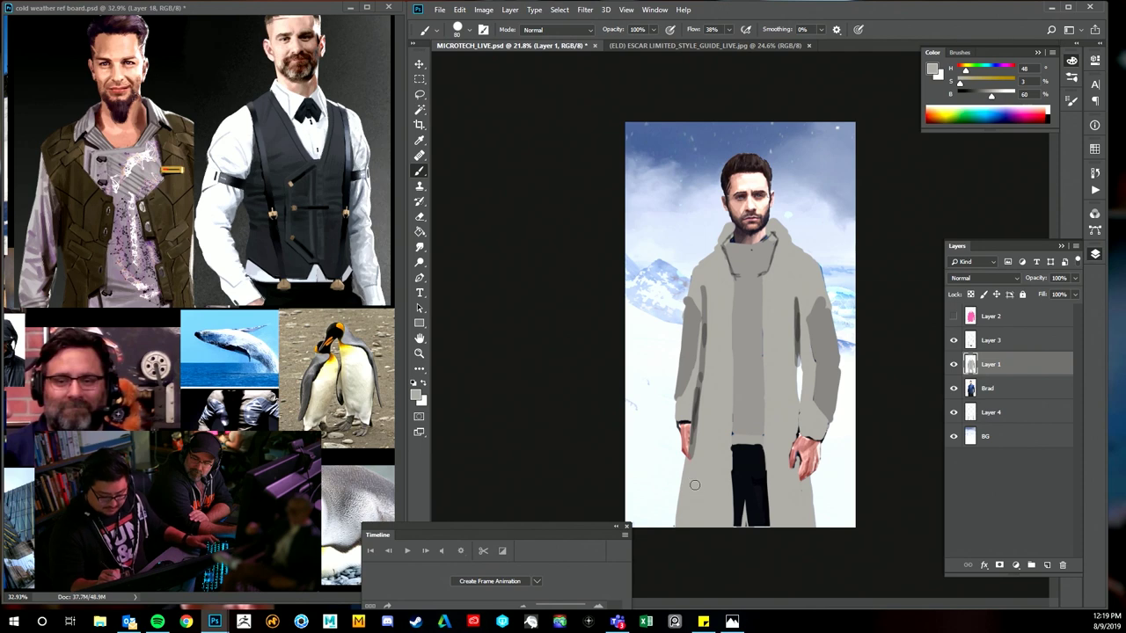
pyautogui.press('v')
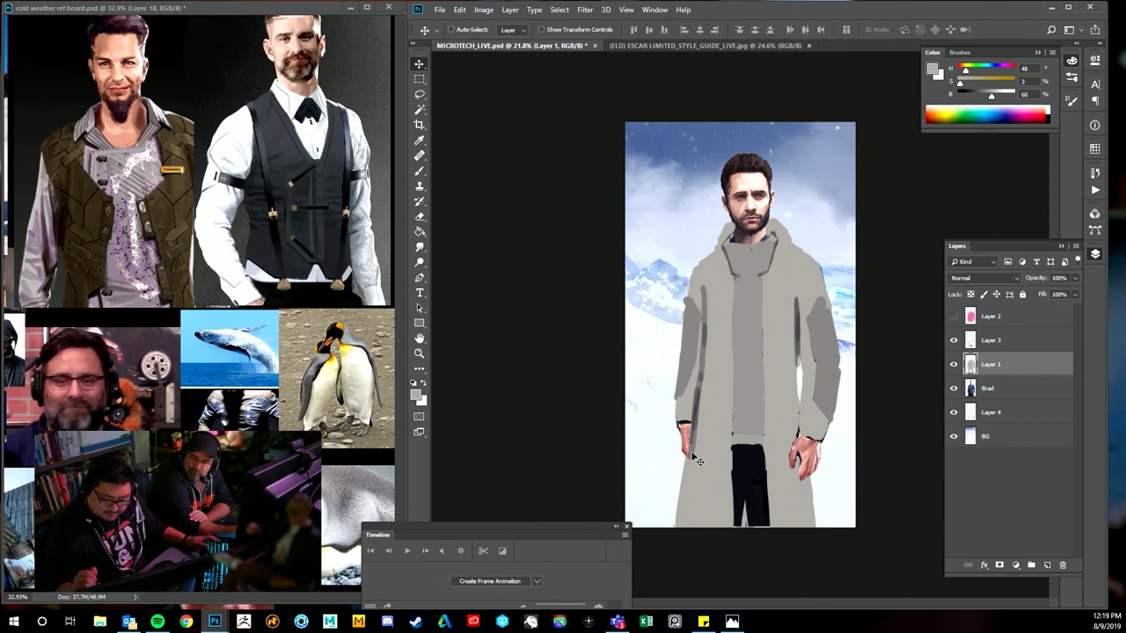
pyautogui.click(954, 364)
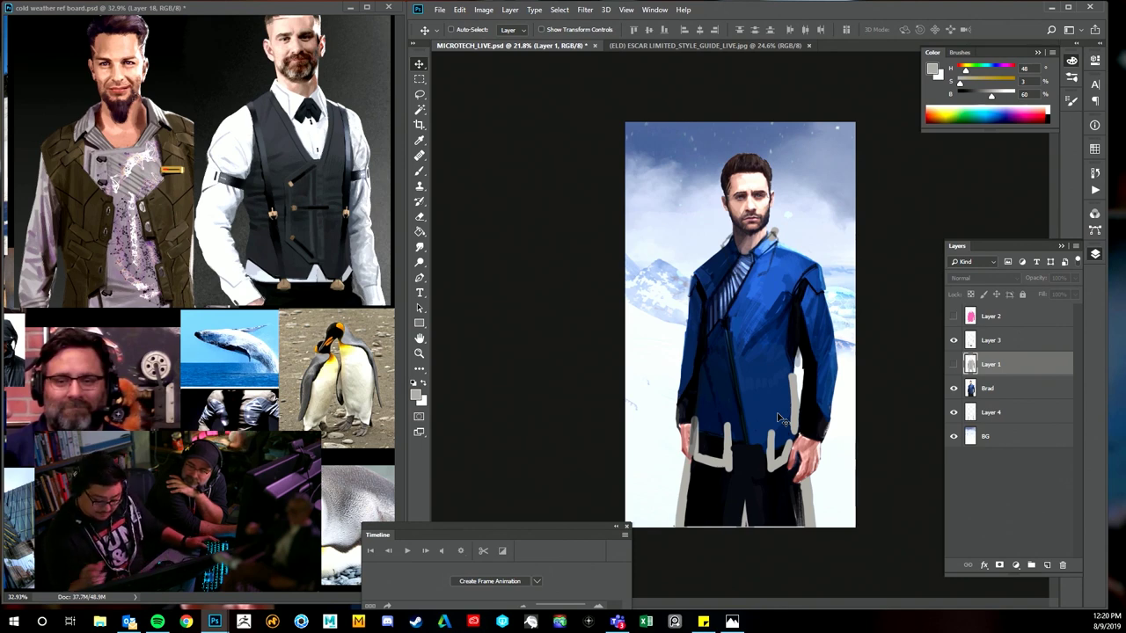
pyautogui.click(953, 364)
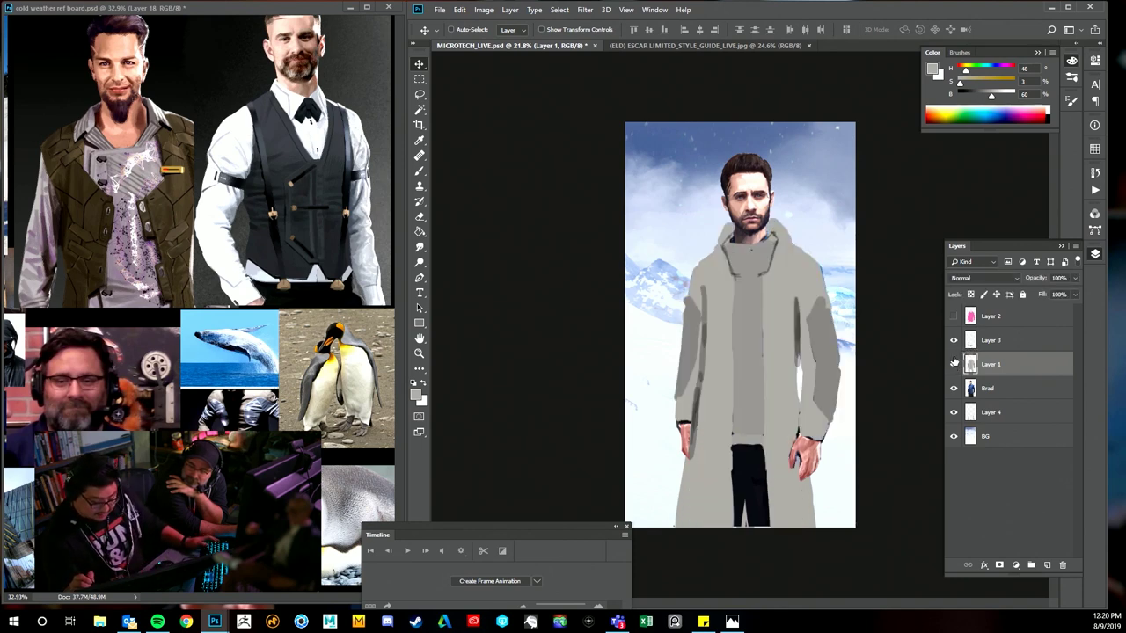
# - Lasso the coat extension below the jacket hem and delete it from Layer 1 and Layer 4
pyautogui.press('e')
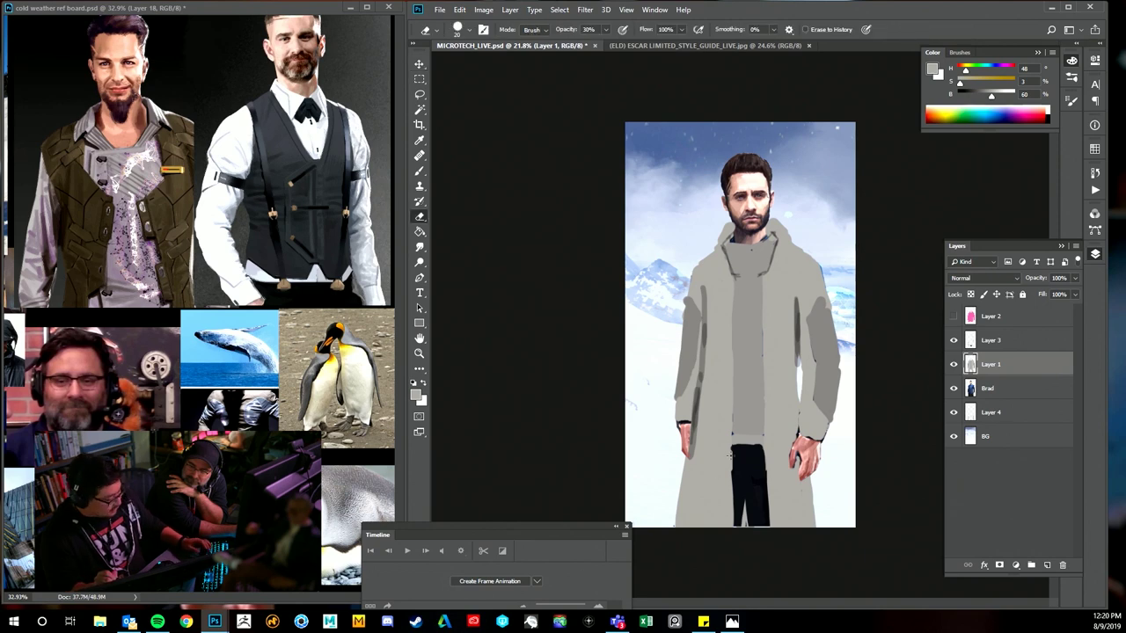
pyautogui.press('l')
pyautogui.moveTo(736, 449)
pyautogui.mouseDown()
pyautogui.moveTo(656, 491)
pyautogui.moveTo(740, 570)
pyautogui.moveTo(819, 541)
pyautogui.moveTo(833, 494)
pyautogui.moveTo(811, 452)
pyautogui.moveTo(762, 449)
pyautogui.mouseUp()
pyautogui.press('Delete')
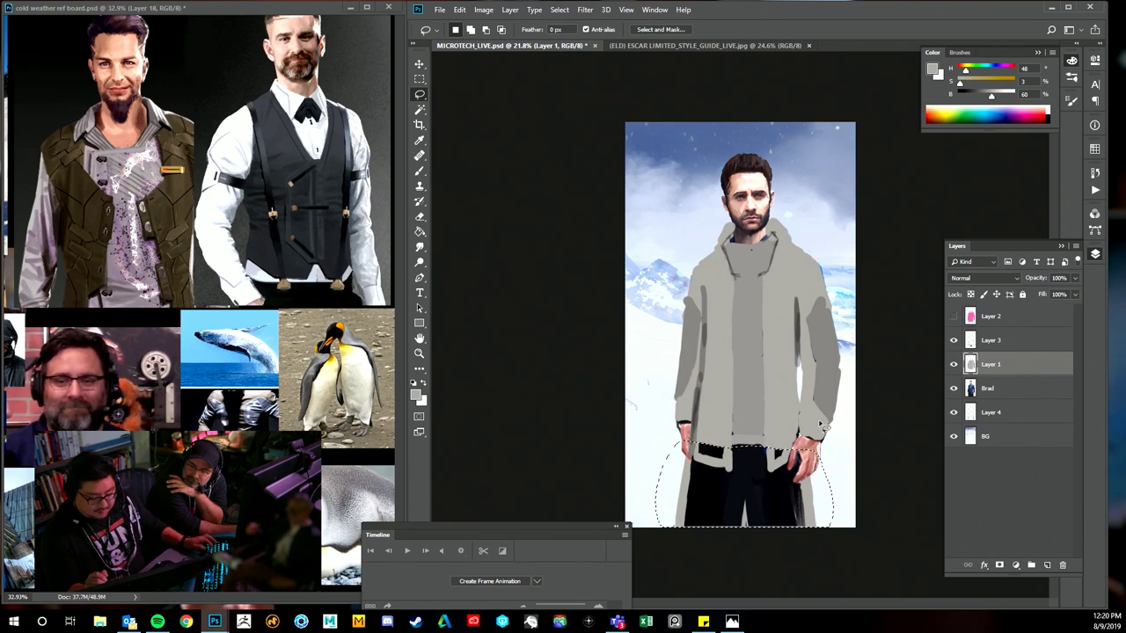
pyautogui.click(987, 413)
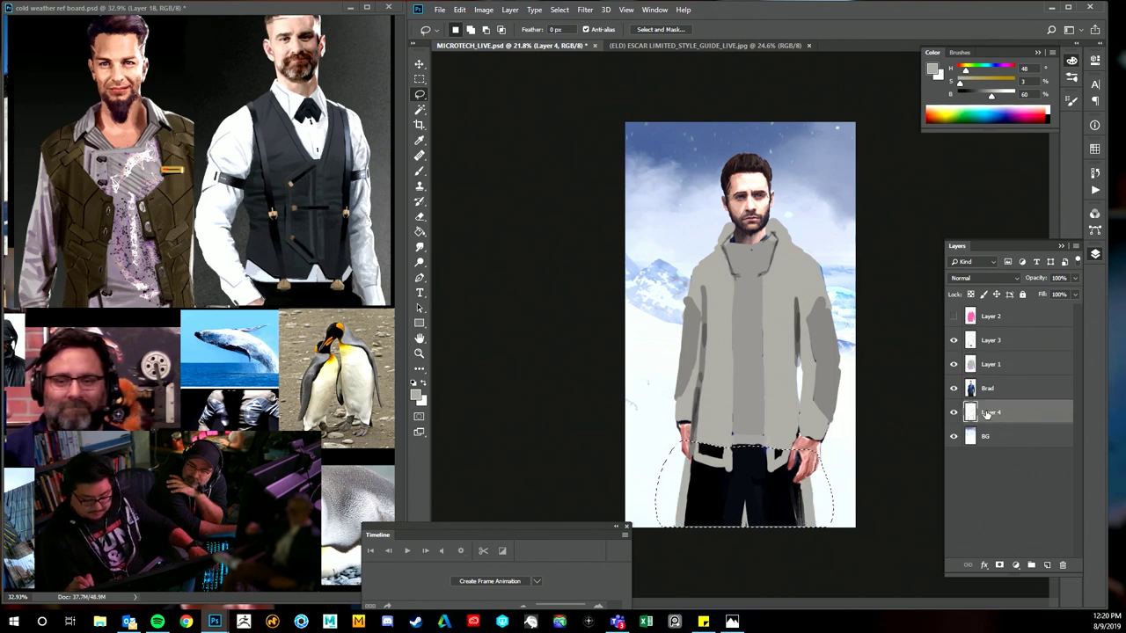
pyautogui.press('Delete')
pyautogui.hotkey('ctrl', 'd')
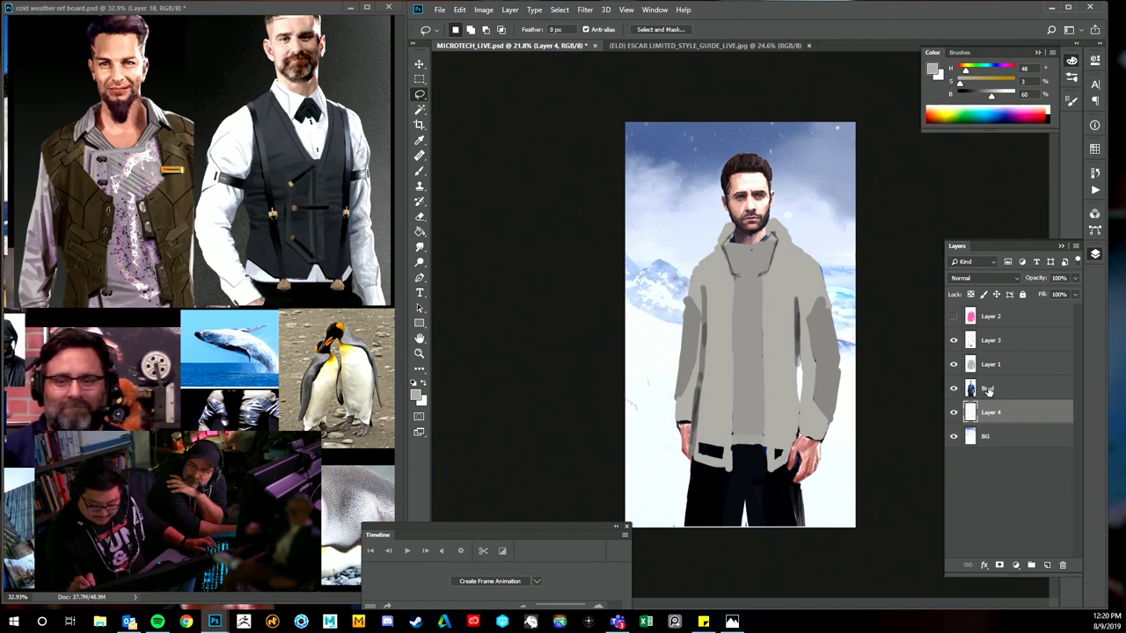
# - On Layer 3, fill the gaps in the jacket hem with light grey and square off the shoulders
pyautogui.click(954, 341)
pyautogui.click(954, 341)
pyautogui.click(975, 341)
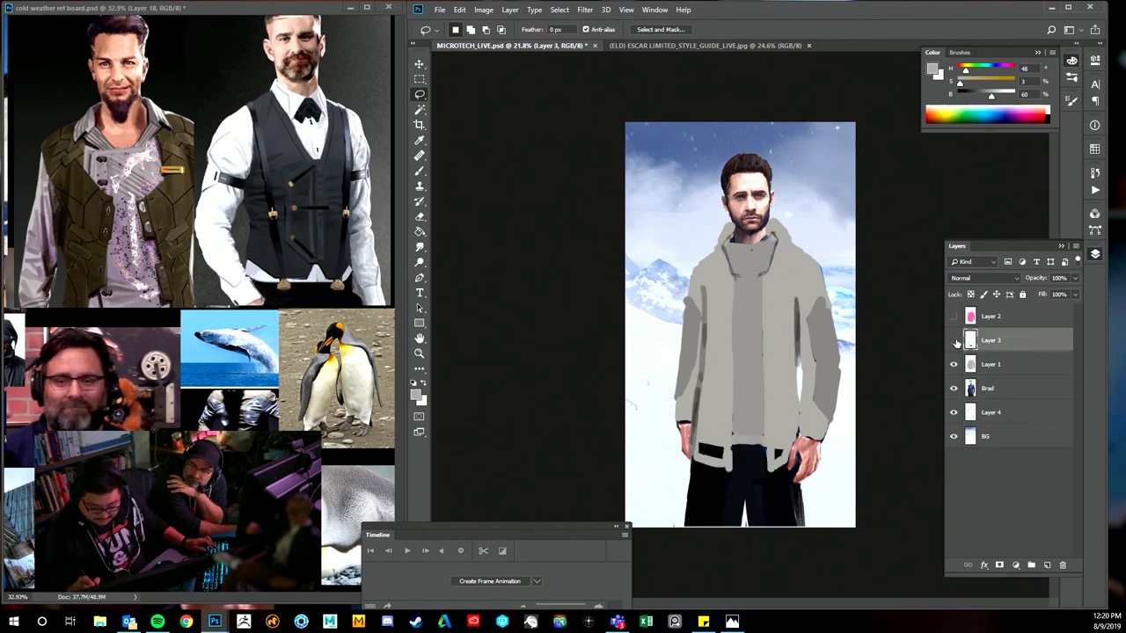
pyautogui.click(954, 340)
pyautogui.click(953, 340)
pyautogui.press('v')
pyautogui.press('b')
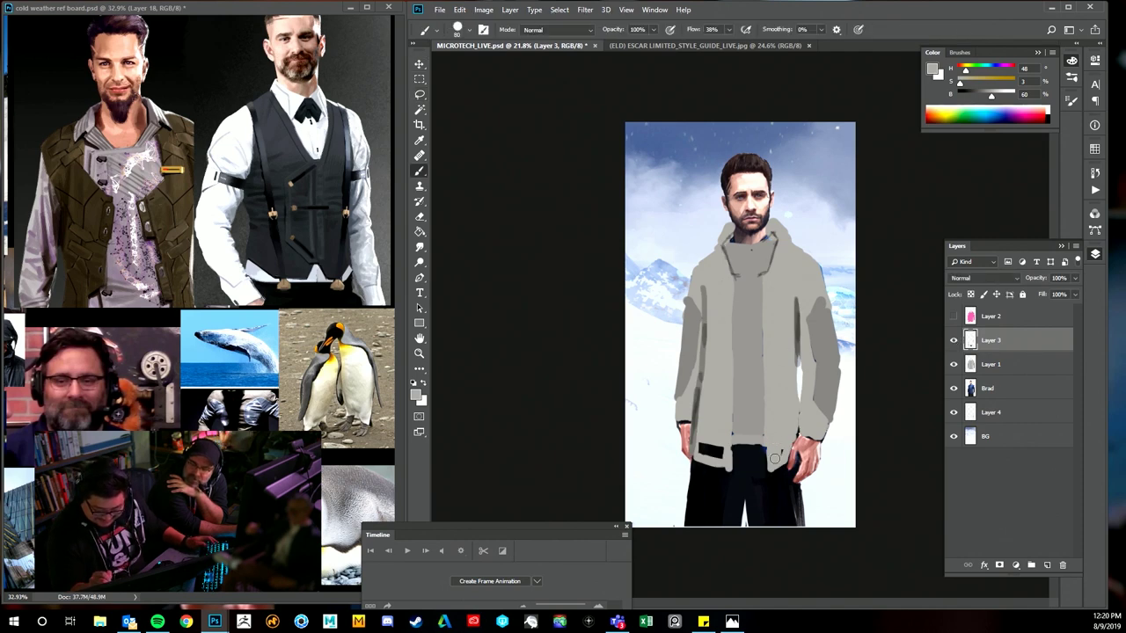
pyautogui.moveTo(718, 454)
pyautogui.mouseDown()
pyautogui.moveTo(705, 450)
pyautogui.moveTo(718, 451)
pyautogui.mouseUp()
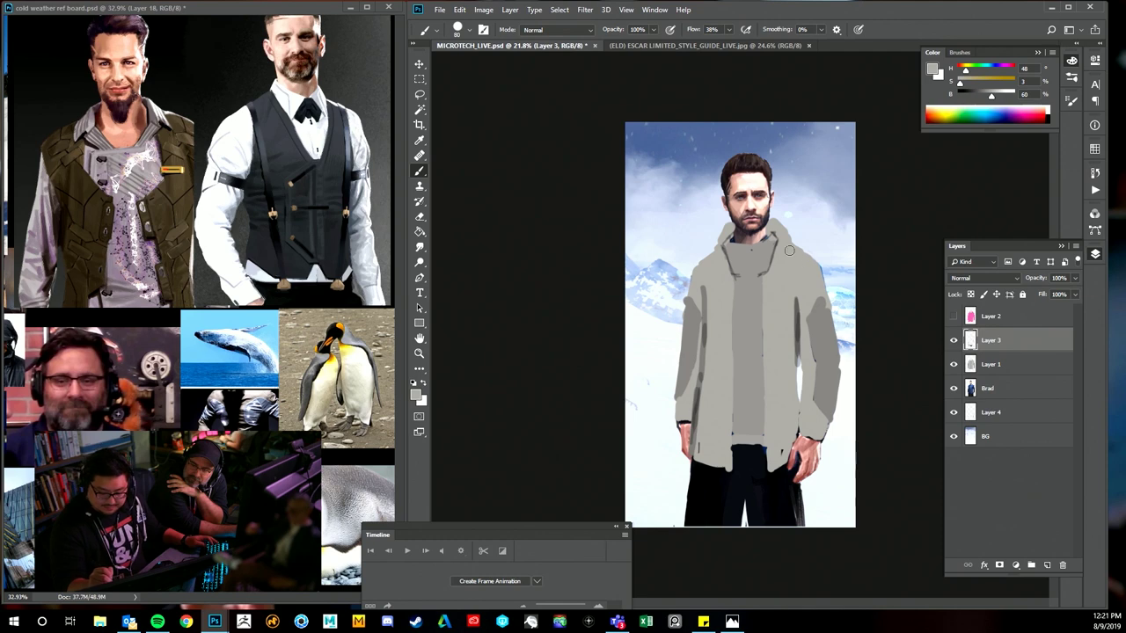
pyautogui.moveTo(712, 256)
pyautogui.mouseDown()
pyautogui.moveTo(695, 266)
pyautogui.moveTo(692, 294)
pyautogui.mouseUp()
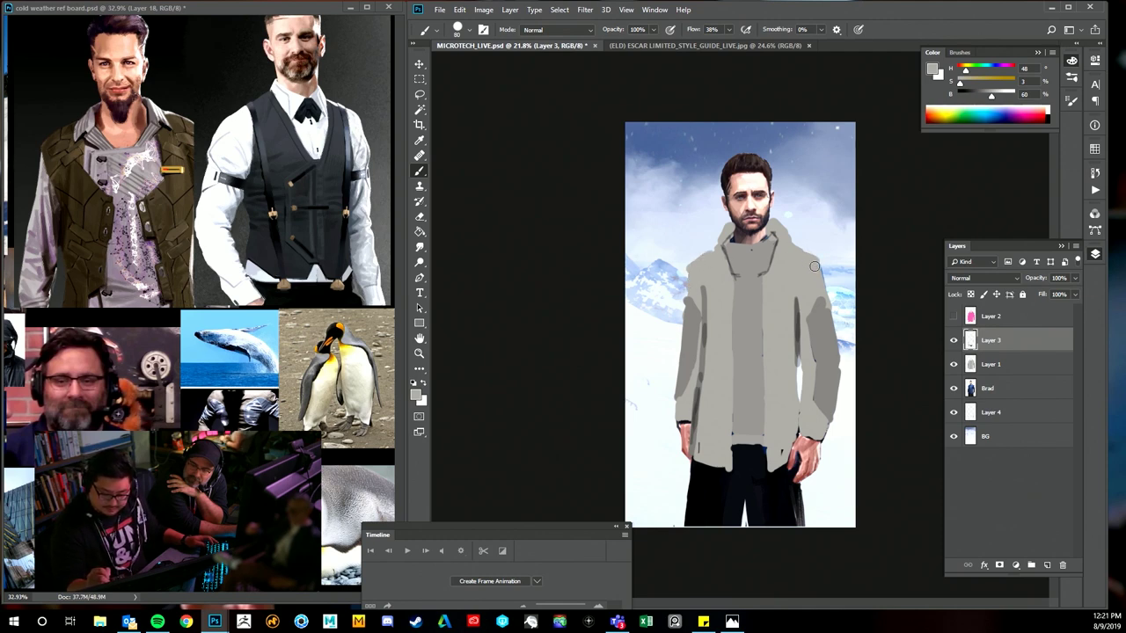
# - Merge Layer 3 with Layer 1 and trim the jacket's shoulder edge with the eraser at 100% opacity
pyautogui.press('e')
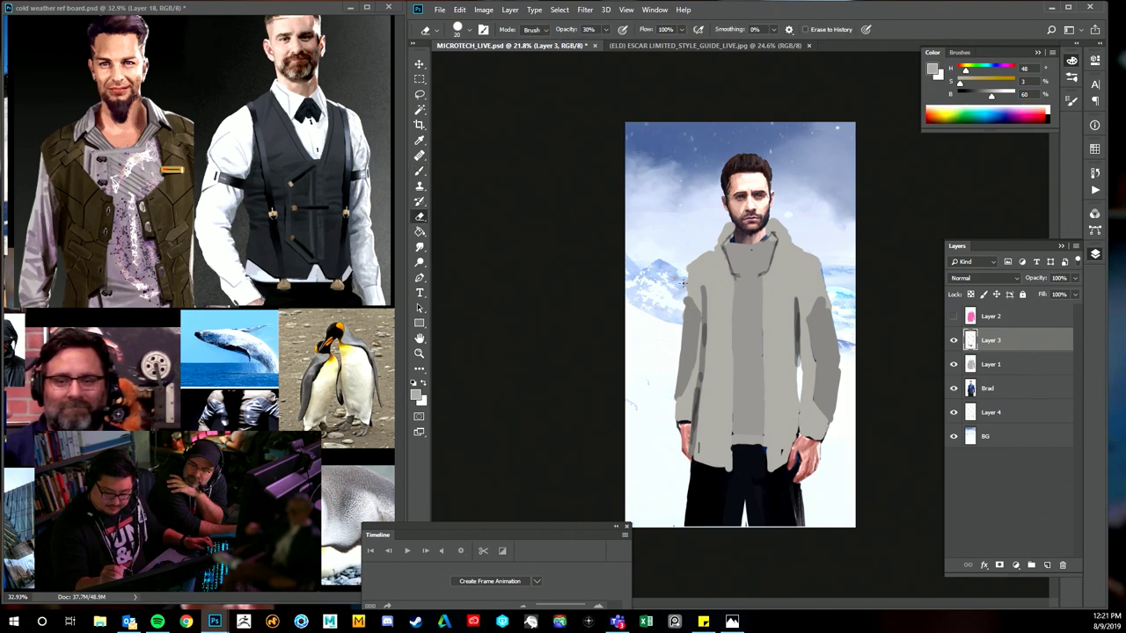
pyautogui.keyDown('shift'); pyautogui.click(995, 364); pyautogui.keyUp('shift')
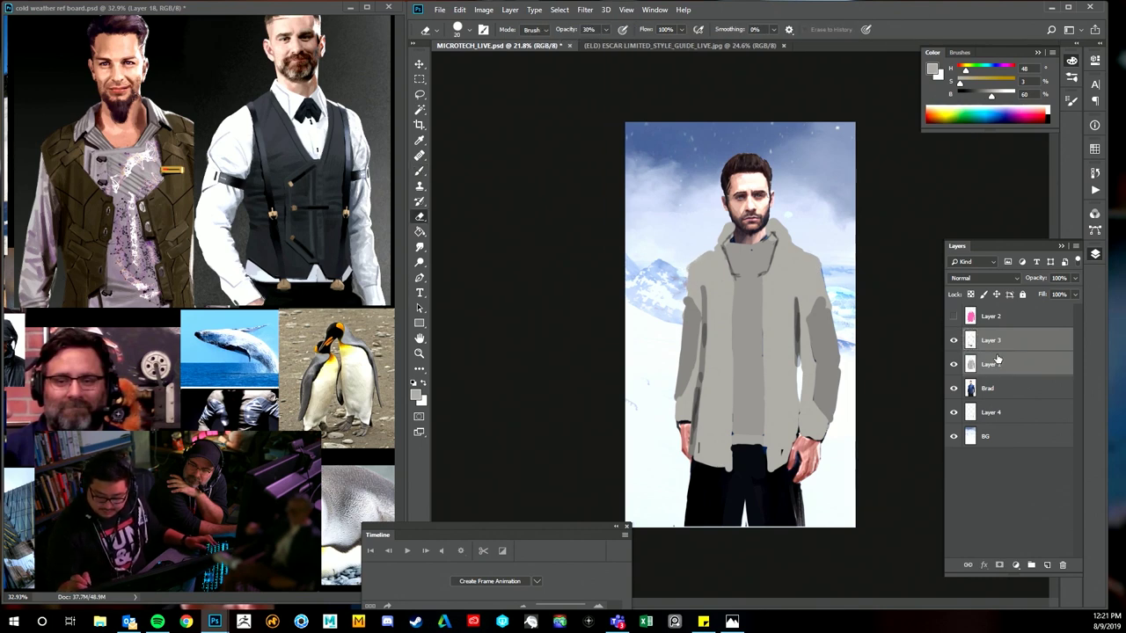
pyautogui.hotkey('ctrl', 'e')
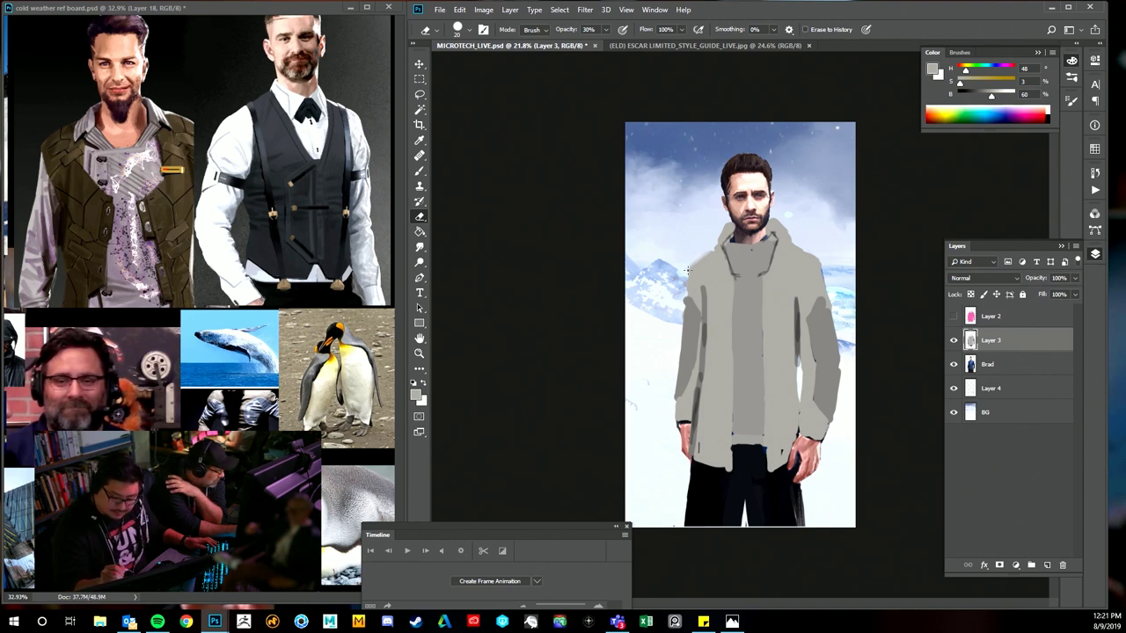
pyautogui.press('0')
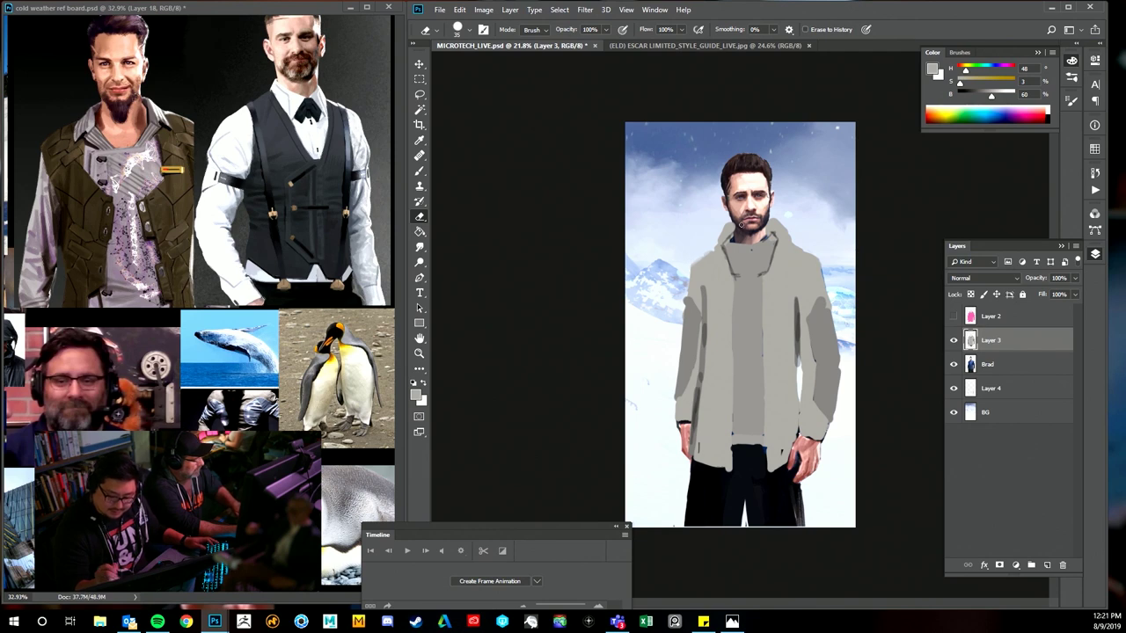
pyautogui.press('v')
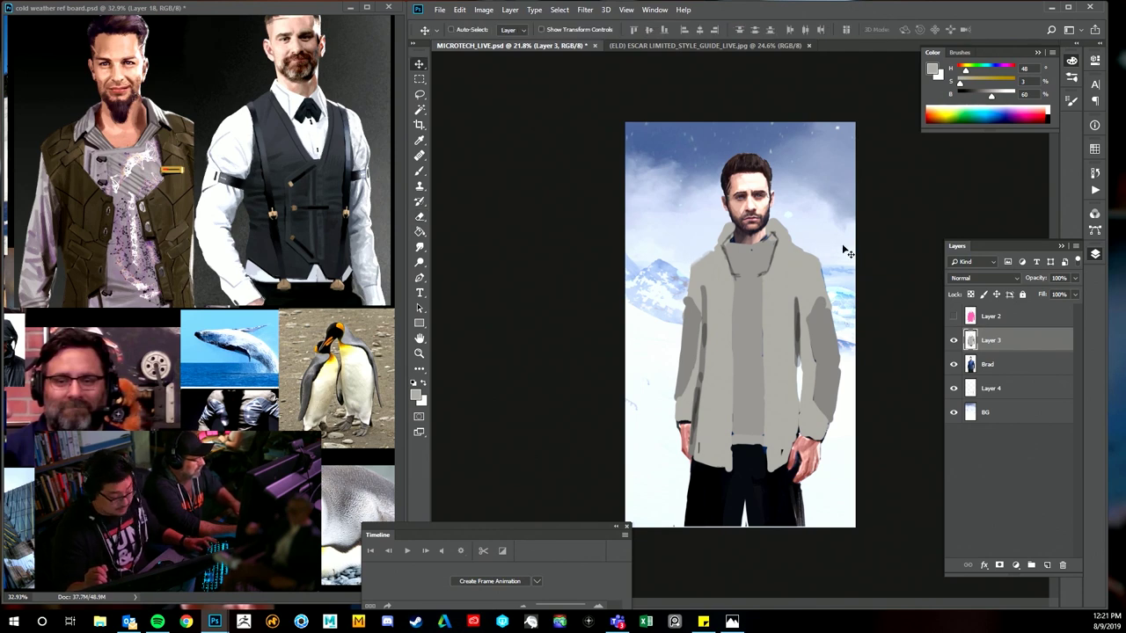
# - Sample the dark grey of the sleeve seam and fill the inner collar and centre front panel on a new layer
pyautogui.press('b')
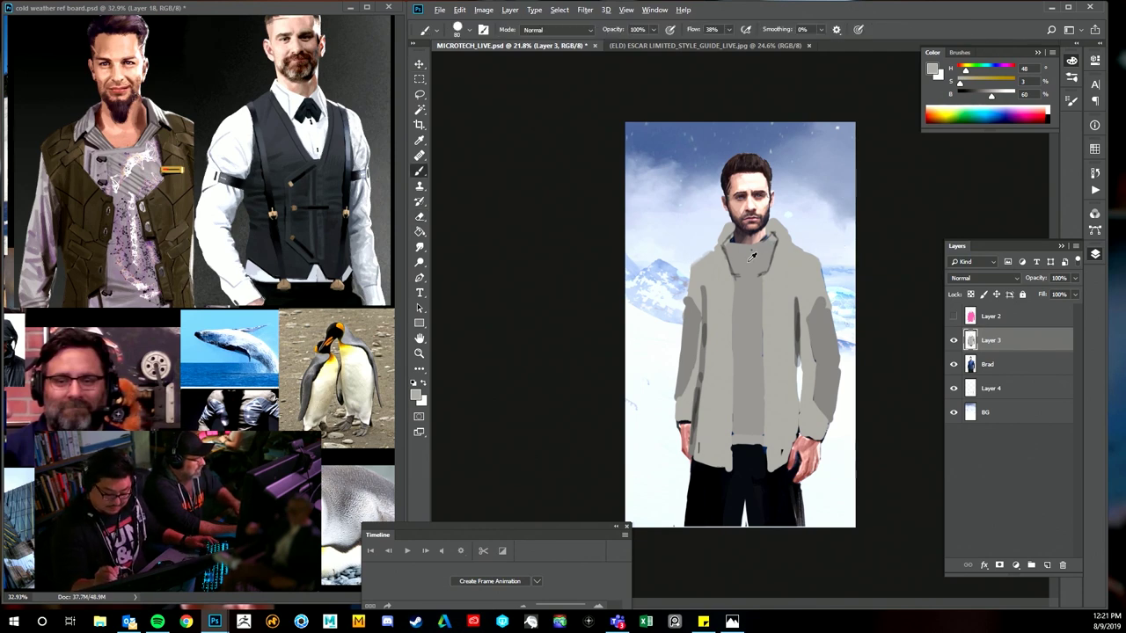
pyautogui.keyDown('alt'); pyautogui.click(797, 325); pyautogui.keyUp('alt')
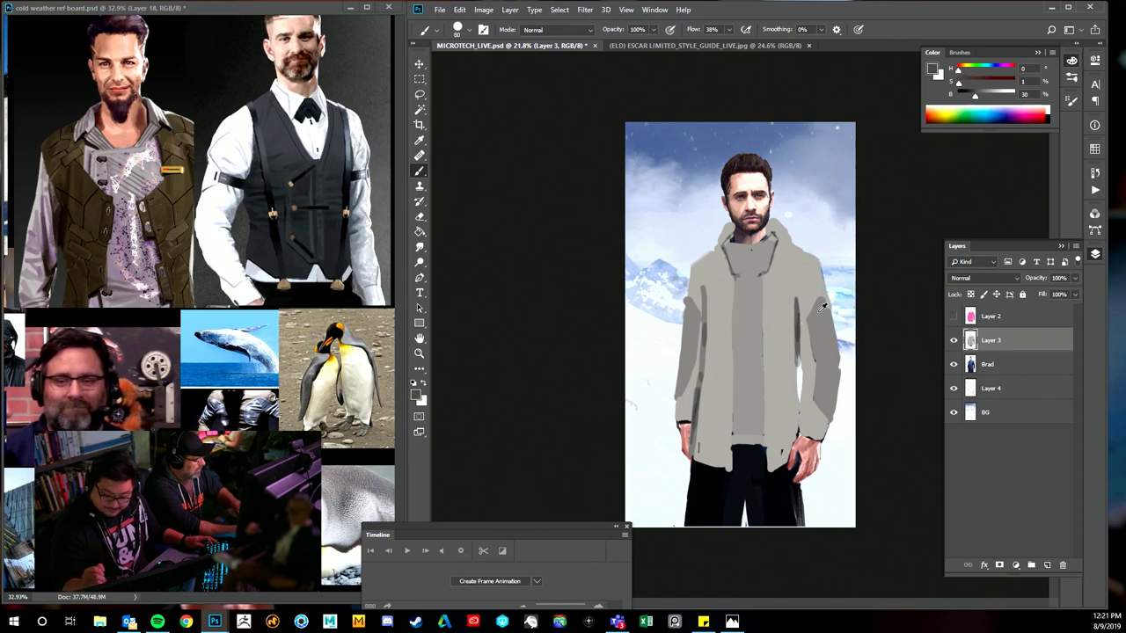
pyautogui.click(1050, 565)
pyautogui.moveTo(727, 255)
pyautogui.mouseDown()
pyautogui.moveTo(739, 276)
pyautogui.moveTo(759, 248)
pyautogui.moveTo(744, 277)
pyautogui.moveTo(771, 245)
pyautogui.moveTo(743, 294)
pyautogui.moveTo(739, 346)
pyautogui.mouseUp()
pyautogui.moveTo(747, 278)
pyautogui.mouseDown()
pyautogui.moveTo(753, 348)
pyautogui.moveTo(741, 332)
pyautogui.moveTo(741, 431)
pyautogui.mouseUp()
pyautogui.moveTo(739, 347)
pyautogui.mouseDown()
pyautogui.moveTo(739, 440)
pyautogui.moveTo(749, 436)
pyautogui.mouseUp()
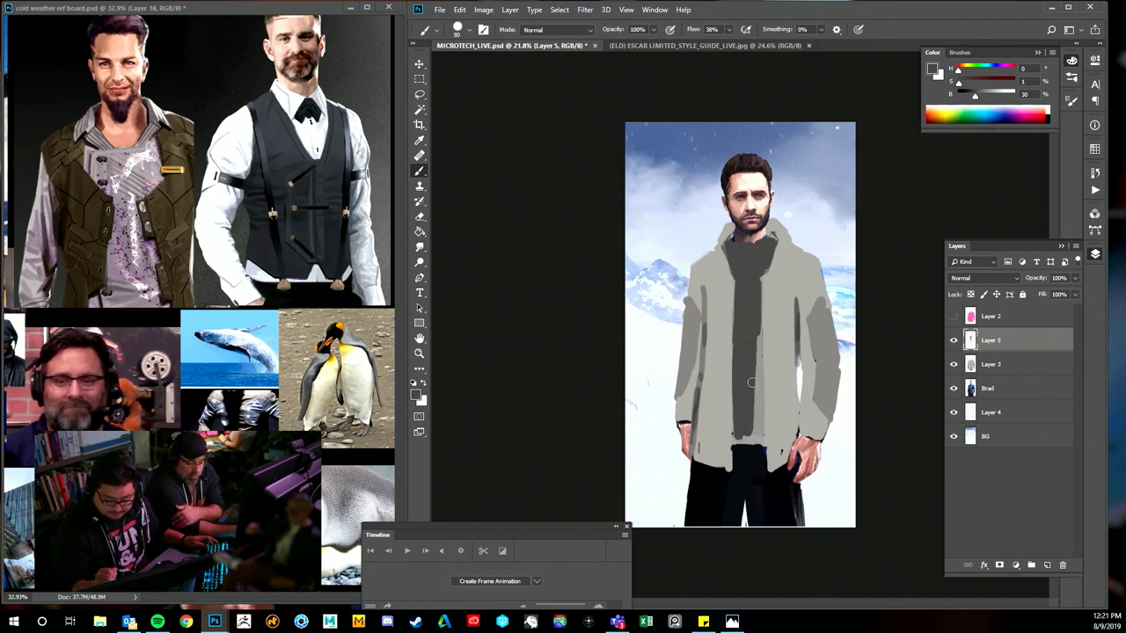
pyautogui.moveTo(755, 327); pyautogui.dragTo(756, 423)
pyautogui.moveTo(757, 368)
pyautogui.mouseDown()
pyautogui.moveTo(760, 462)
pyautogui.moveTo(736, 459)
pyautogui.moveTo(741, 442)
pyautogui.mouseUp()
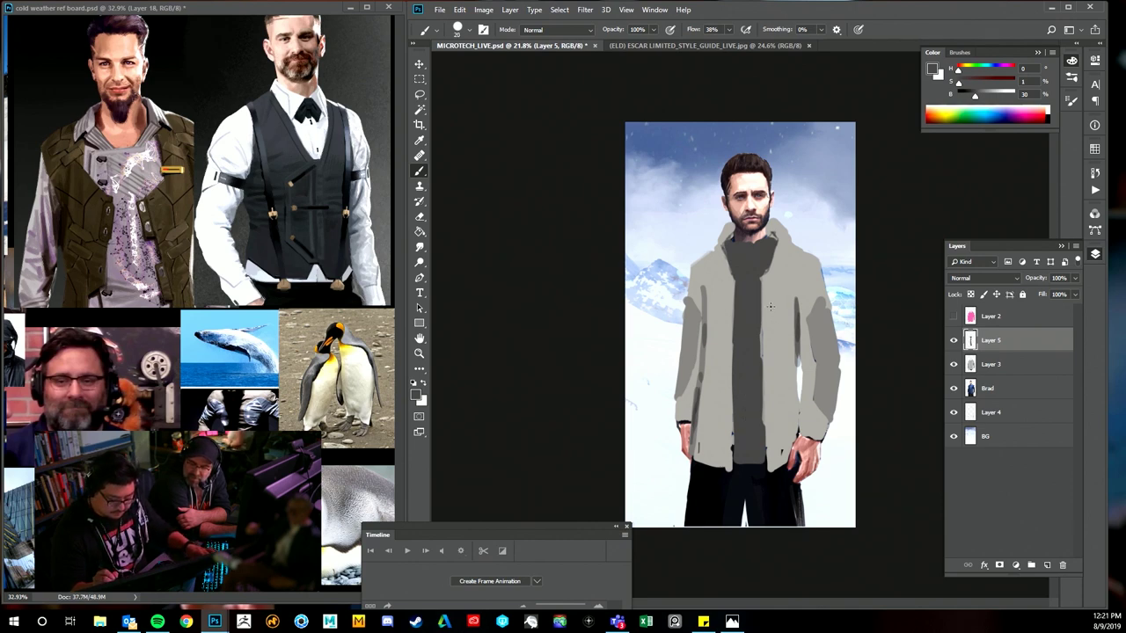
# - Shade the inner collar edge and sleeve seam with near-black sampled from the trousers, using a 15 px brush at 40% opacity
pyautogui.press('[')
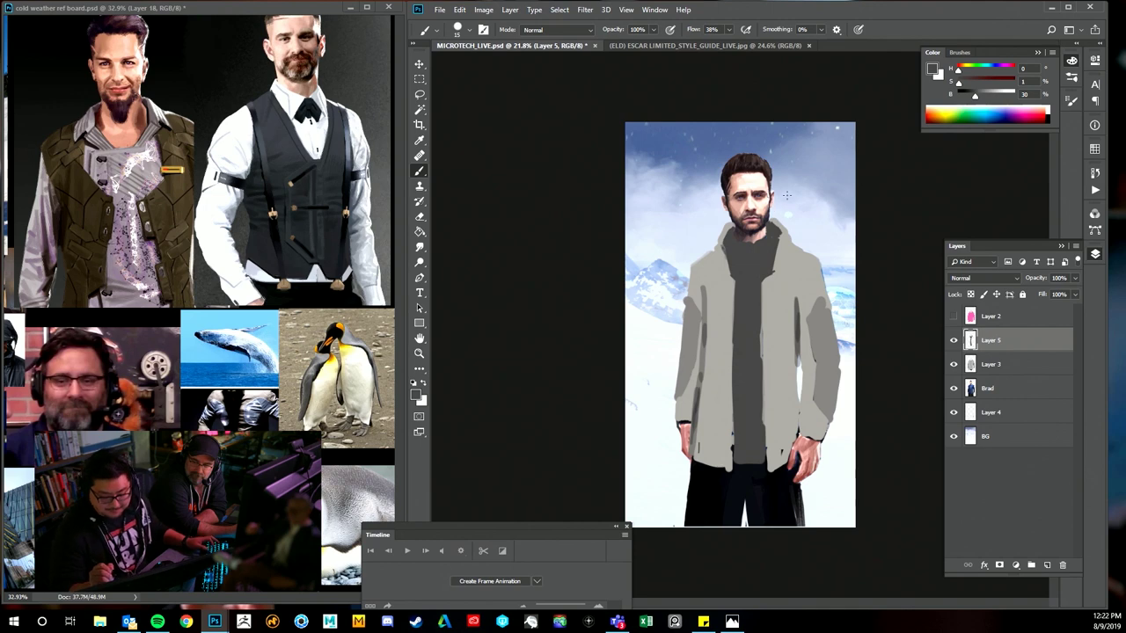
pyautogui.keyDown('alt'); pyautogui.click(729, 477); pyautogui.keyUp('alt')
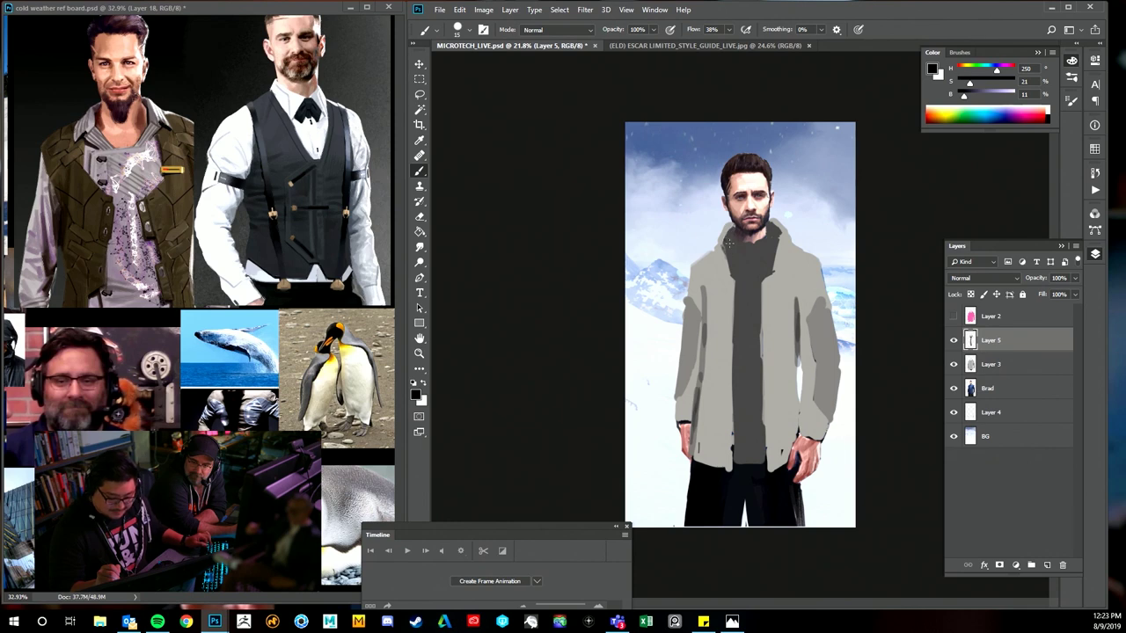
pyautogui.press('4')
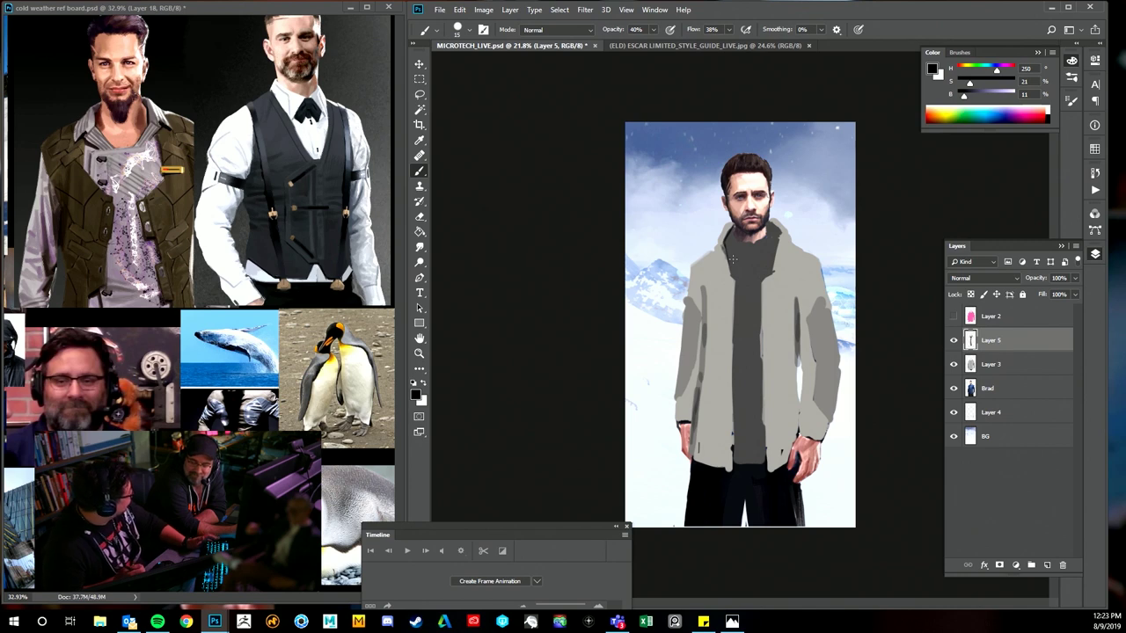
pyautogui.moveTo(735, 262); pyautogui.dragTo(733, 276)
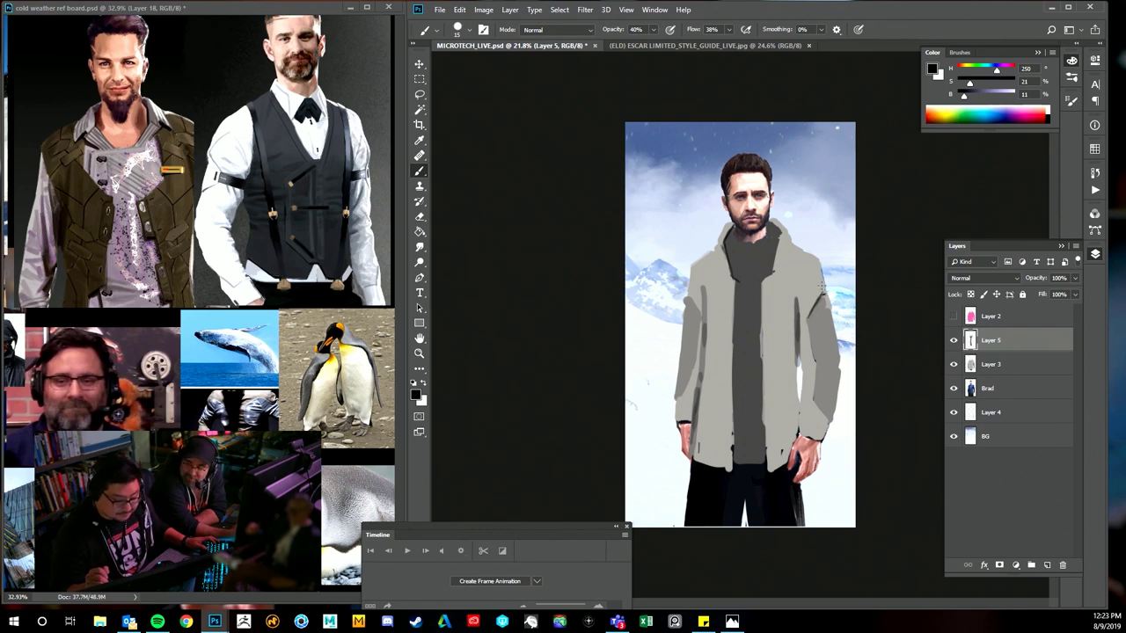
pyautogui.click(330, 461)
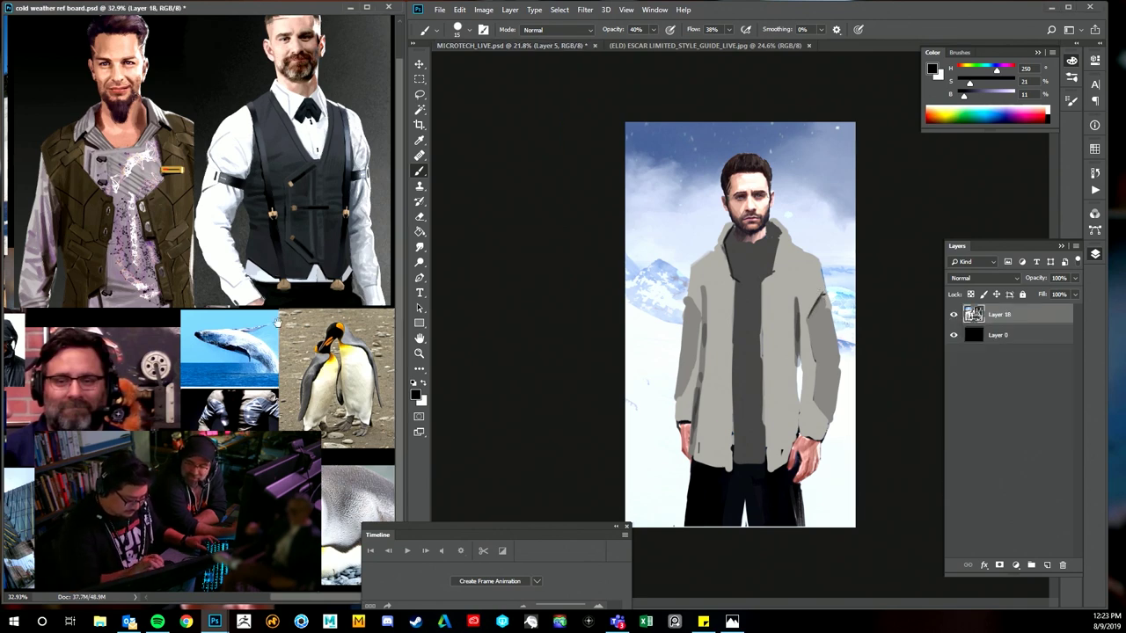
pyautogui.click(804, 253)
pyautogui.scroll(2, 805, 253)
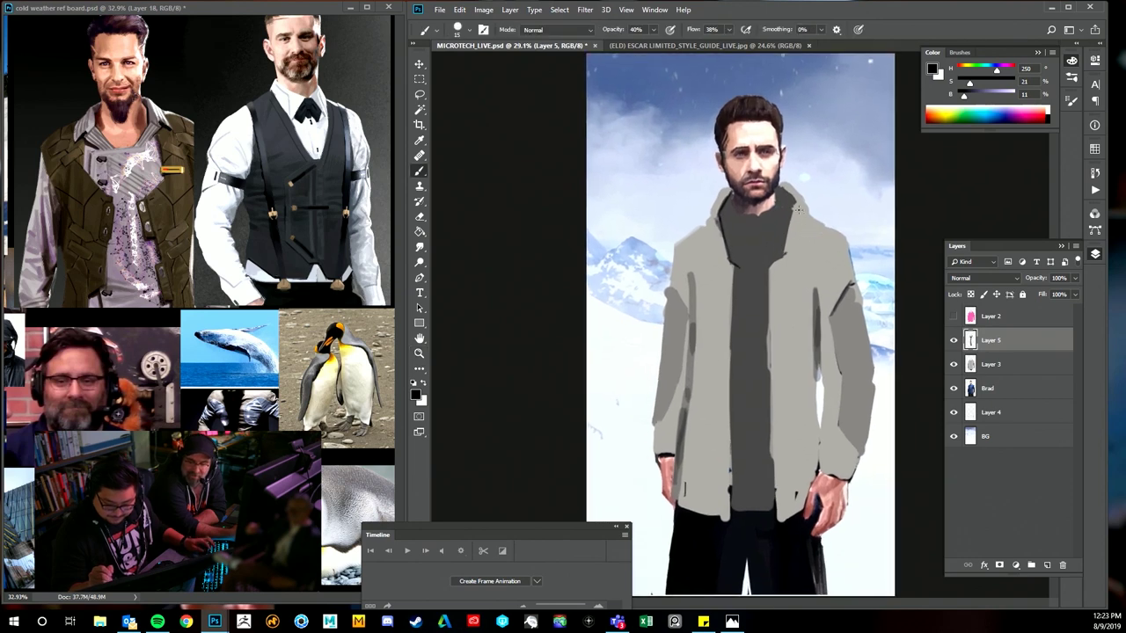
# - Paint light grey lapels over the sides of the dark collar with a 35 px brush at 100% opacity, sampling both jacket greys
pyautogui.press(']')
pyautogui.press(']')
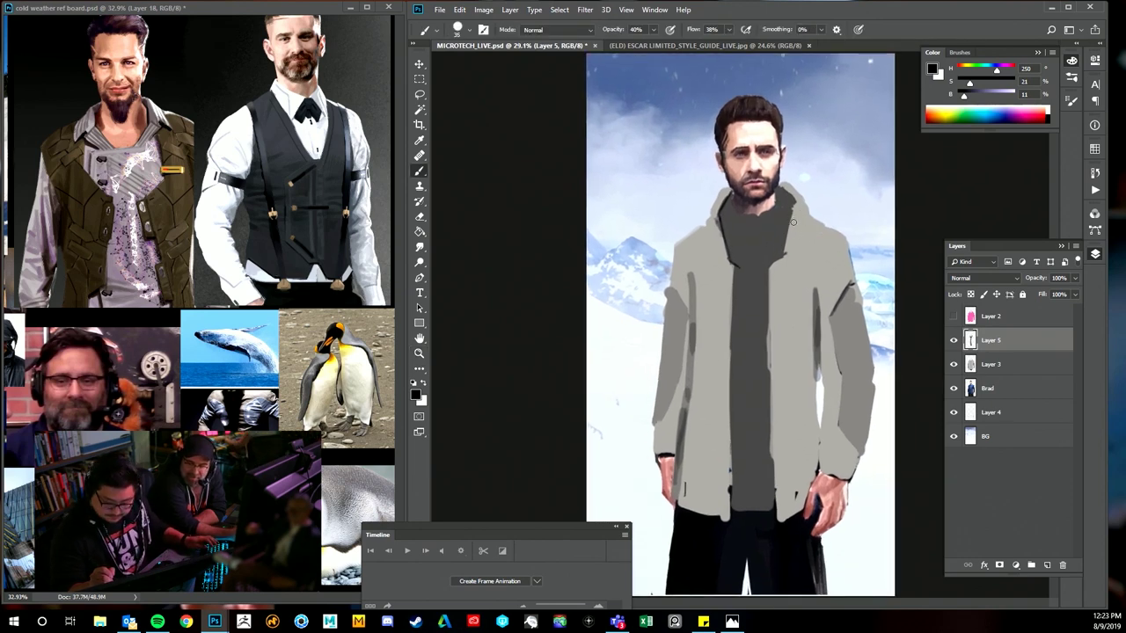
pyautogui.keyDown('alt'); pyautogui.click(793, 226); pyautogui.keyUp('alt')
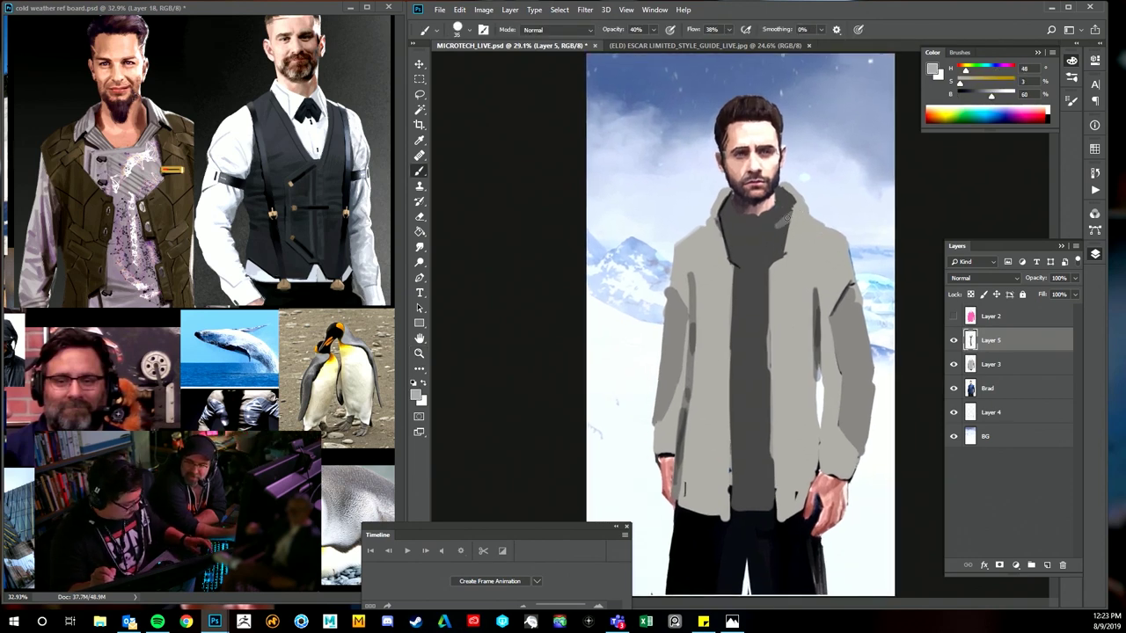
pyautogui.press('0')
pyautogui.moveTo(790, 213)
pyautogui.mouseDown()
pyautogui.moveTo(775, 238)
pyautogui.moveTo(793, 227)
pyautogui.mouseUp()
pyautogui.moveTo(714, 221); pyautogui.dragTo(730, 237)
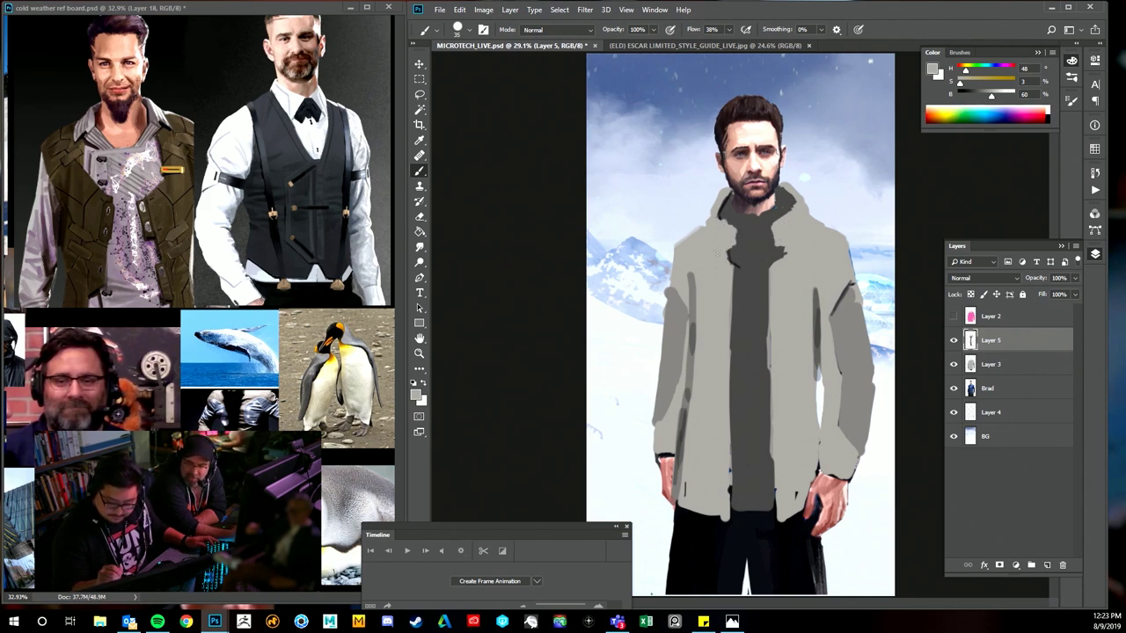
pyautogui.keyDown('alt'); pyautogui.click(746, 235); pyautogui.keyUp('alt')
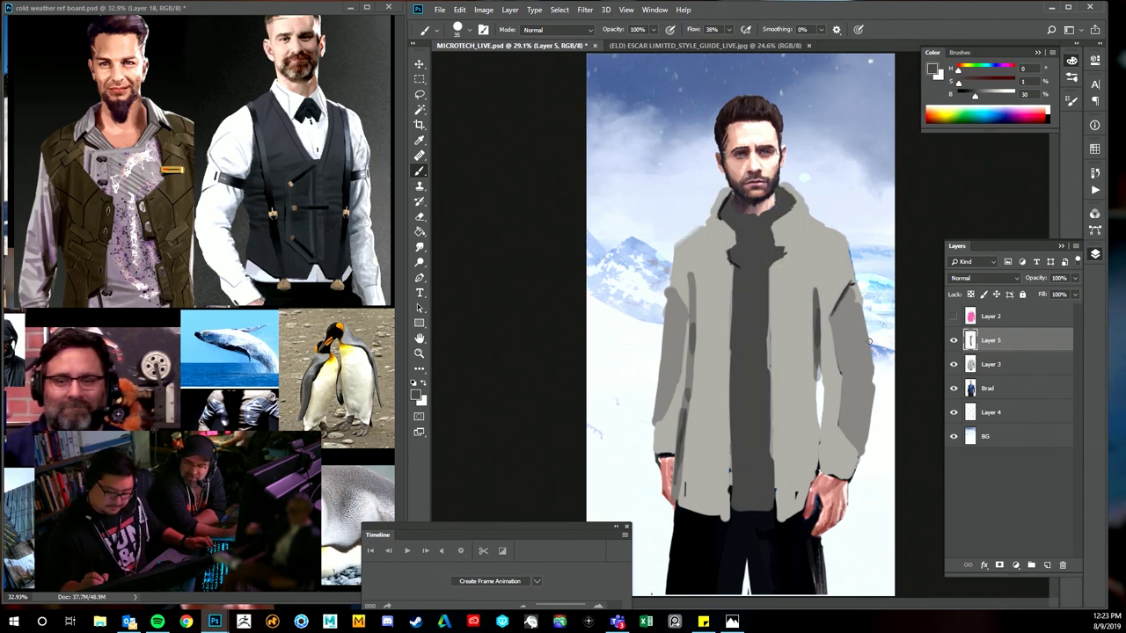
pyautogui.keyDown('alt'); pyautogui.click(790, 261); pyautogui.keyUp('alt')
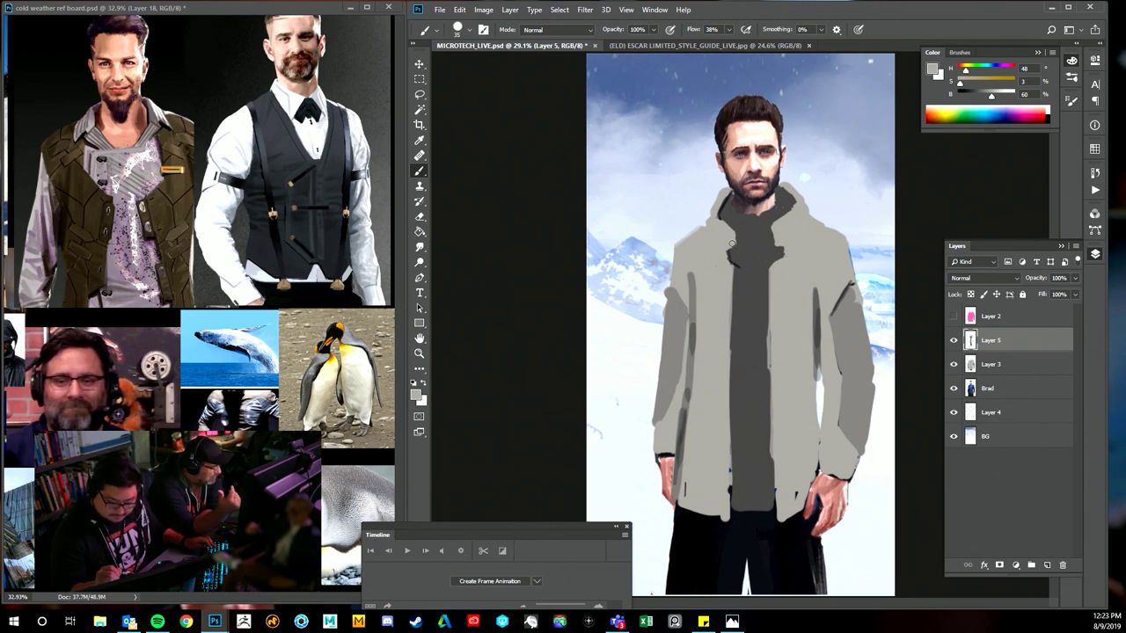
# - Outline the inner neck collar and the collar-to-shoulder edges with sampled near-black, using a 9 px brush
pyautogui.keyDown('alt'); pyautogui.click(732, 197); pyautogui.keyUp('alt')
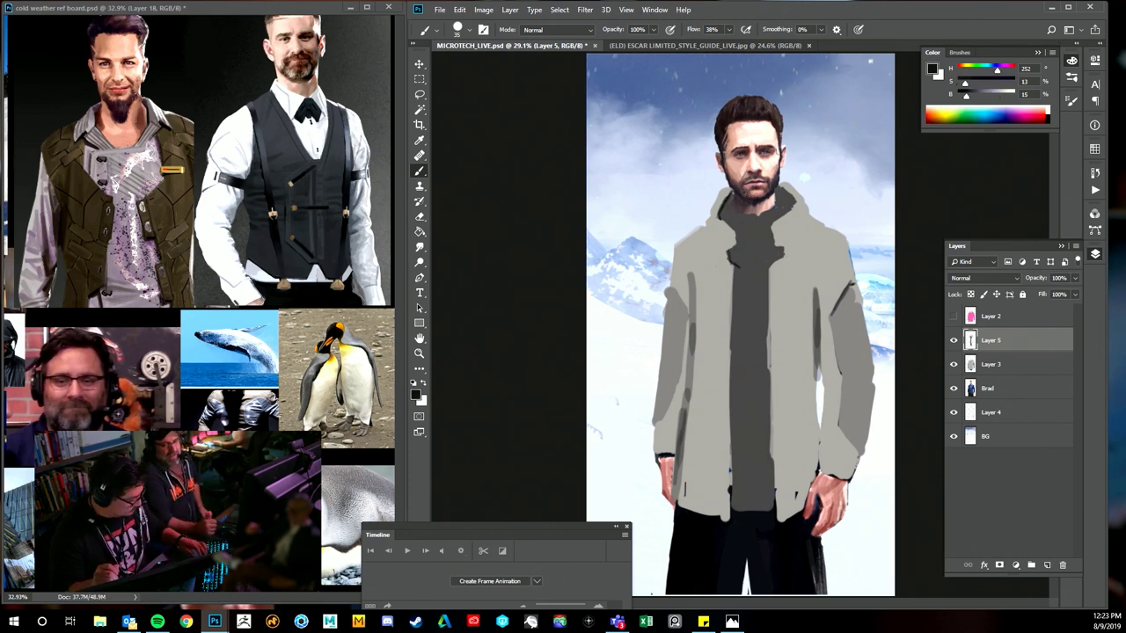
pyautogui.press('[')
pyautogui.press('[')
pyautogui.press('[')
pyautogui.press('[')
pyautogui.press('[')
pyautogui.moveTo(729, 199)
pyautogui.mouseDown()
pyautogui.moveTo(738, 214)
pyautogui.moveTo(774, 214)
pyautogui.moveTo(783, 200)
pyautogui.mouseUp()
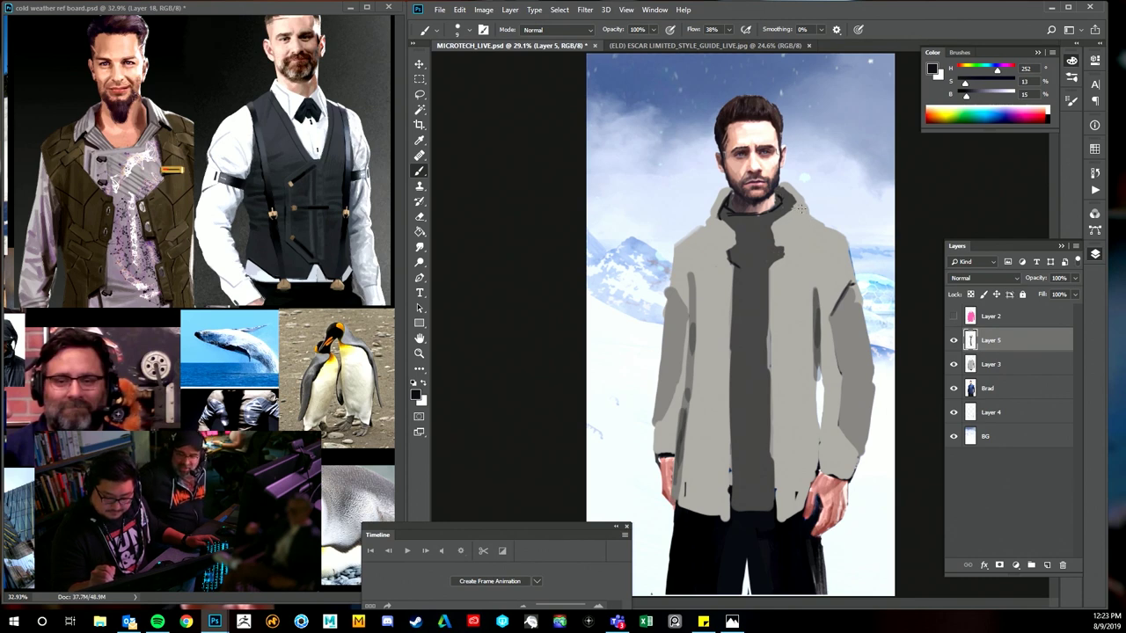
pyautogui.moveTo(792, 205); pyautogui.dragTo(822, 220)
pyautogui.moveTo(697, 227); pyautogui.dragTo(717, 213)
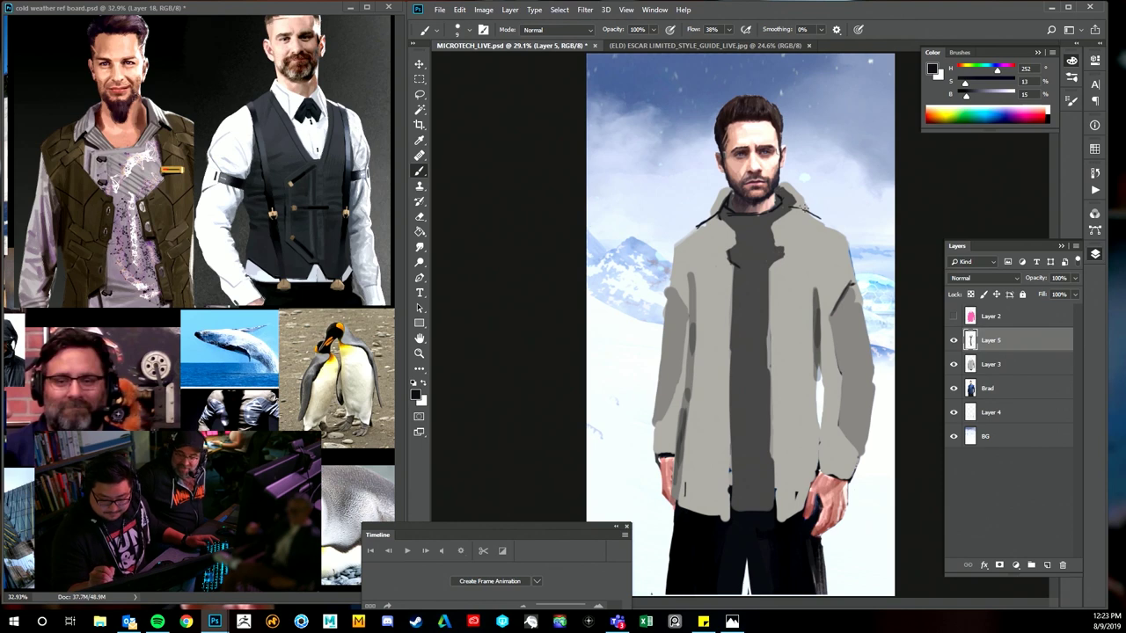
pyautogui.moveTo(799, 206); pyautogui.dragTo(834, 227)
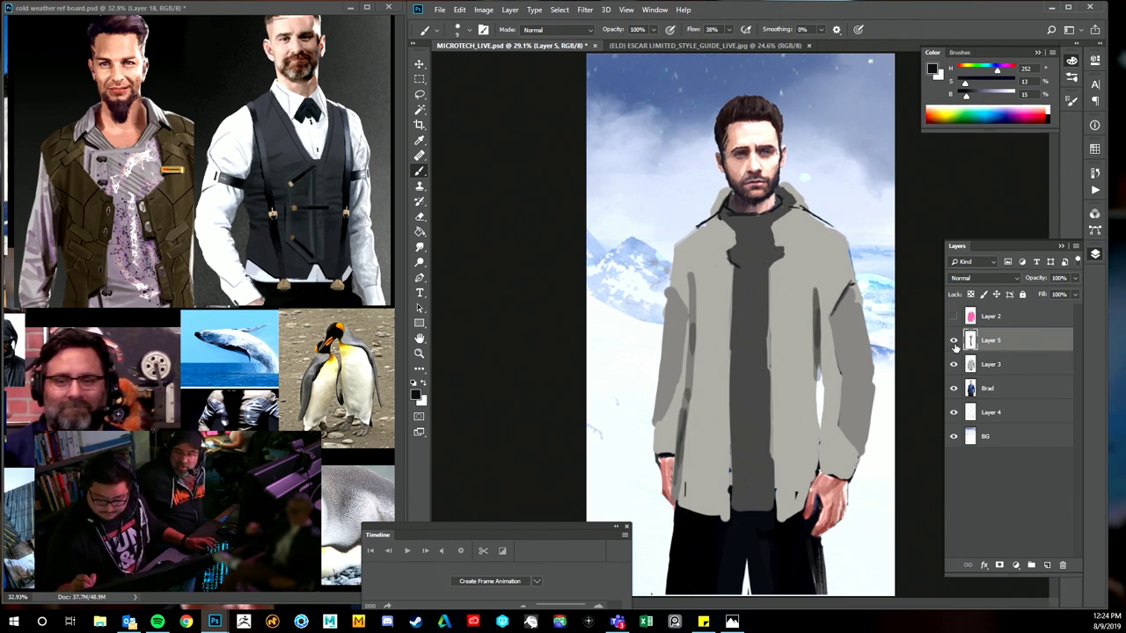
pyautogui.click(971, 364)
pyautogui.press('e')
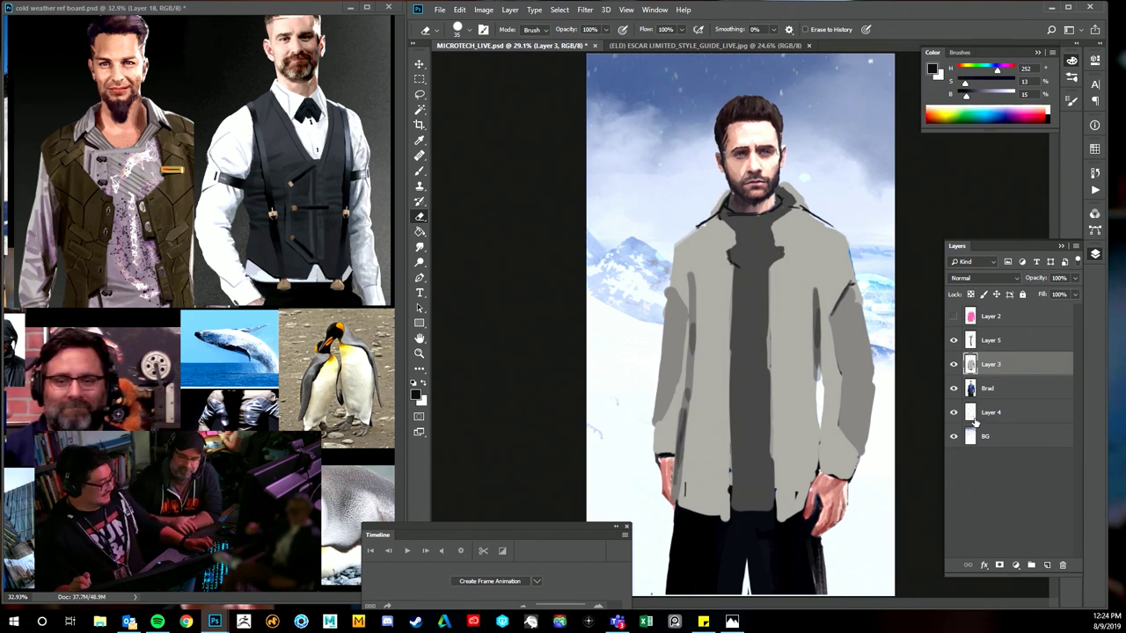
pyautogui.click(986, 342)
pyautogui.press('b')
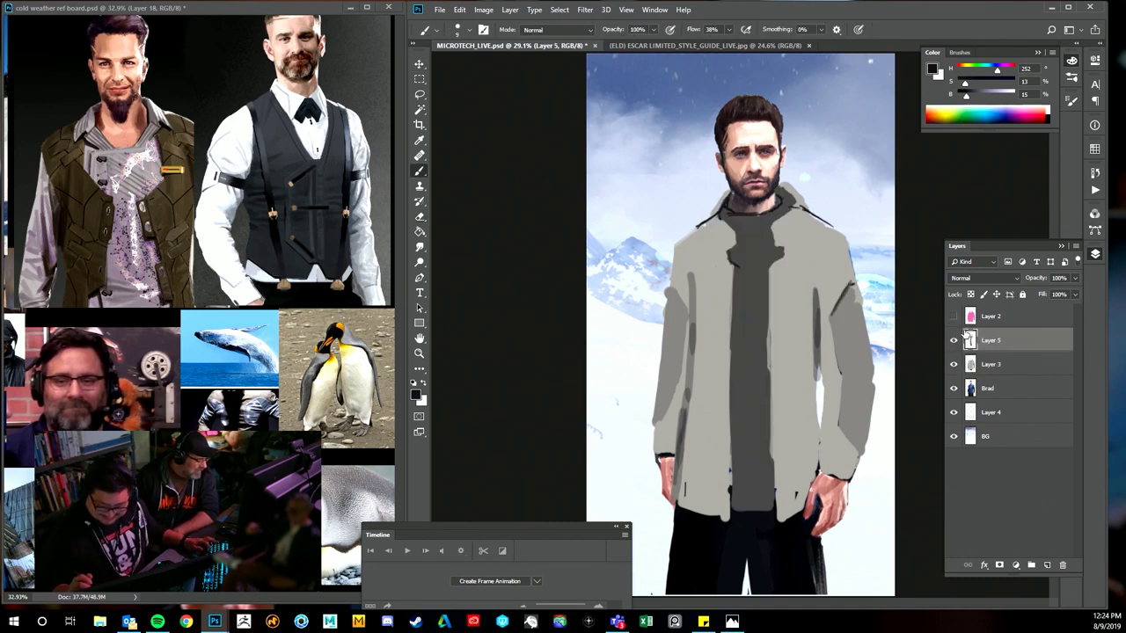
# - Refine the border between the dark collar and the lapels on Layer 5, alternating sampled dark and light grey
pyautogui.keyDown('alt'); pyautogui.click(739, 229); pyautogui.keyUp('alt')
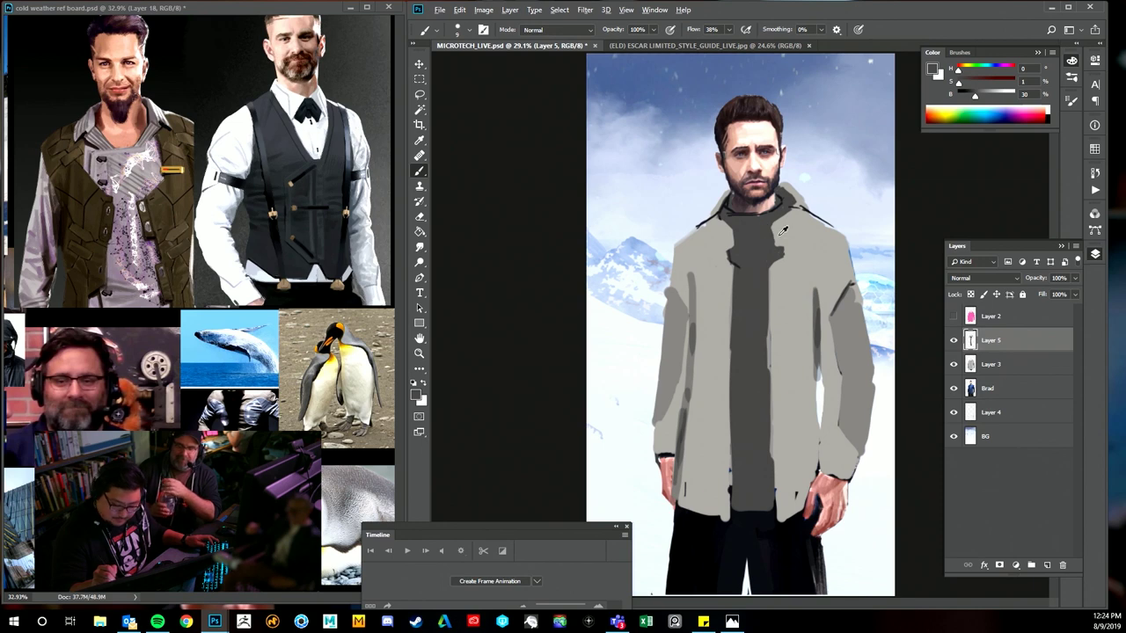
pyautogui.keyDown('alt'); pyautogui.click(774, 230); pyautogui.keyUp('alt')
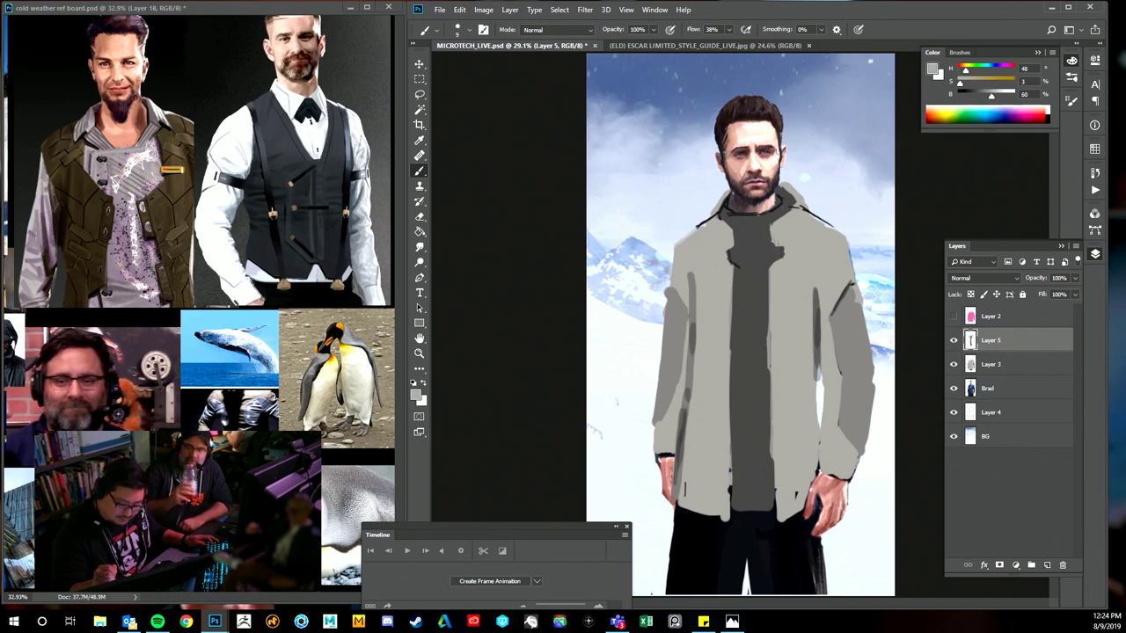
pyautogui.keyDown('alt'); pyautogui.click(778, 246); pyautogui.keyUp('alt')
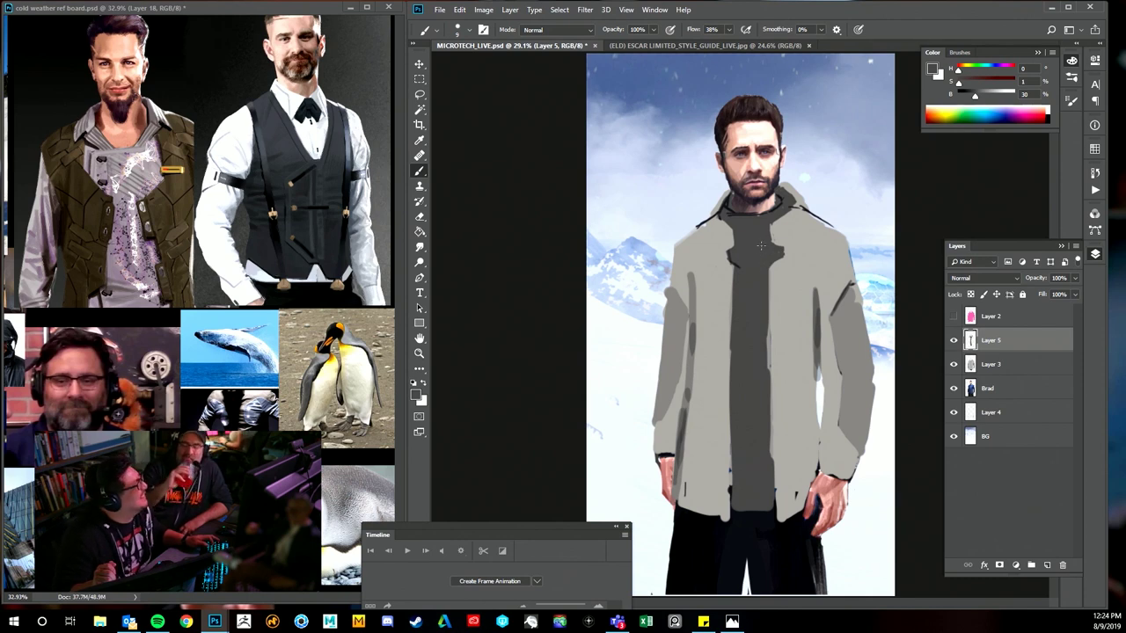
pyautogui.keyDown('alt'); pyautogui.click(780, 238); pyautogui.keyUp('alt')
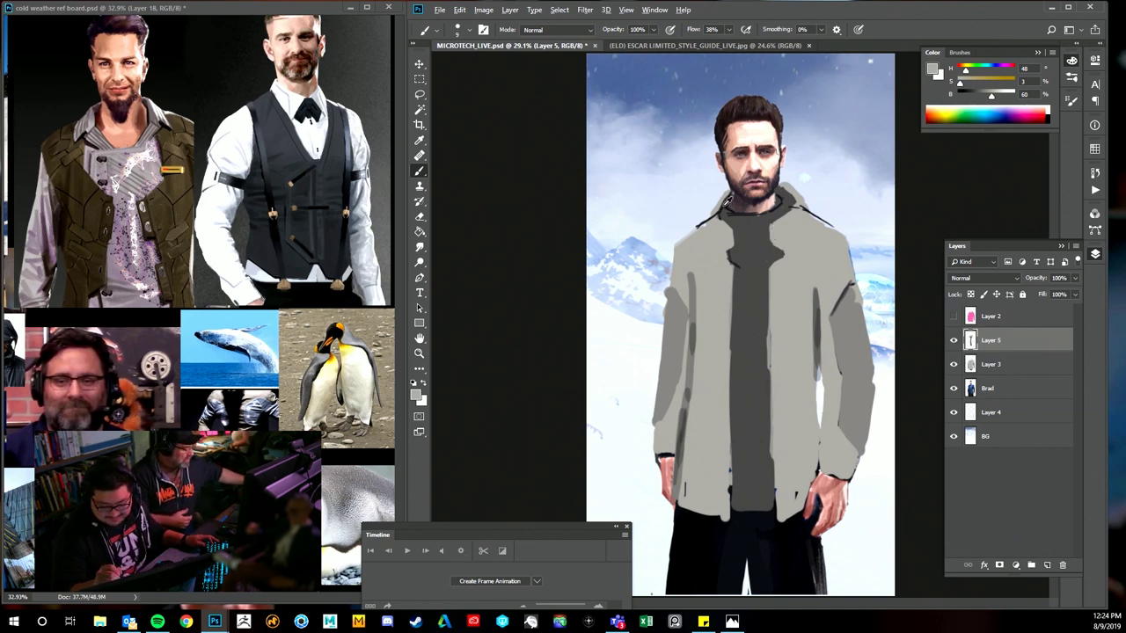
# - Draw near-black lines along the shoulder top and the armhole seams on both sides of the jacket
pyautogui.keyDown('alt'); pyautogui.click(729, 202); pyautogui.keyUp('alt')
pyautogui.moveTo(803, 209); pyautogui.dragTo(829, 227)
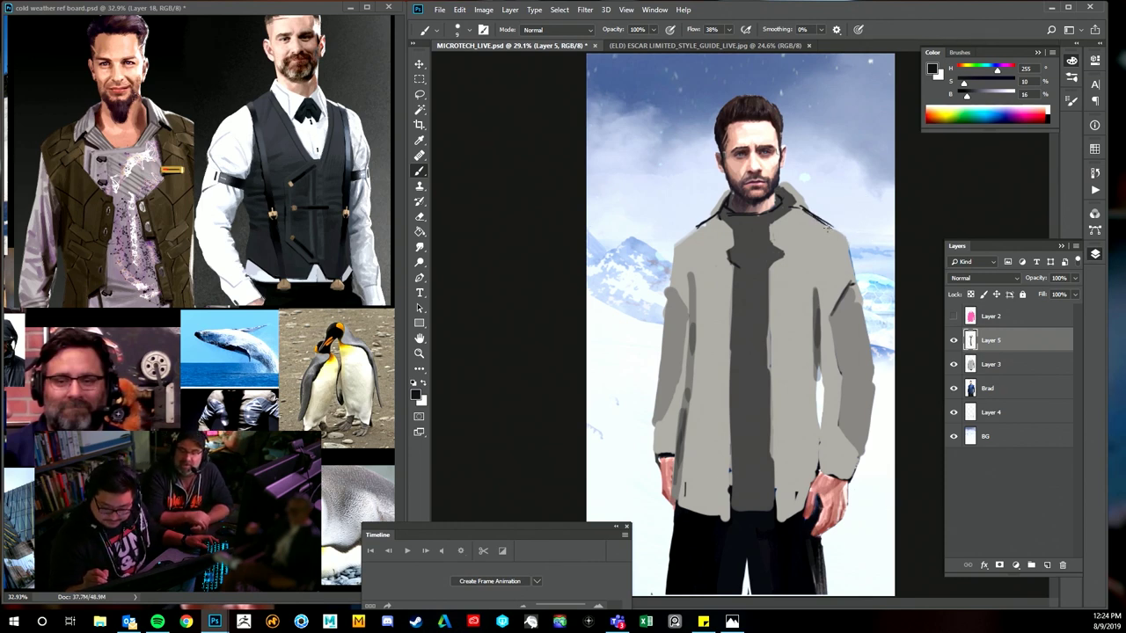
pyautogui.moveTo(828, 243); pyautogui.dragTo(816, 272)
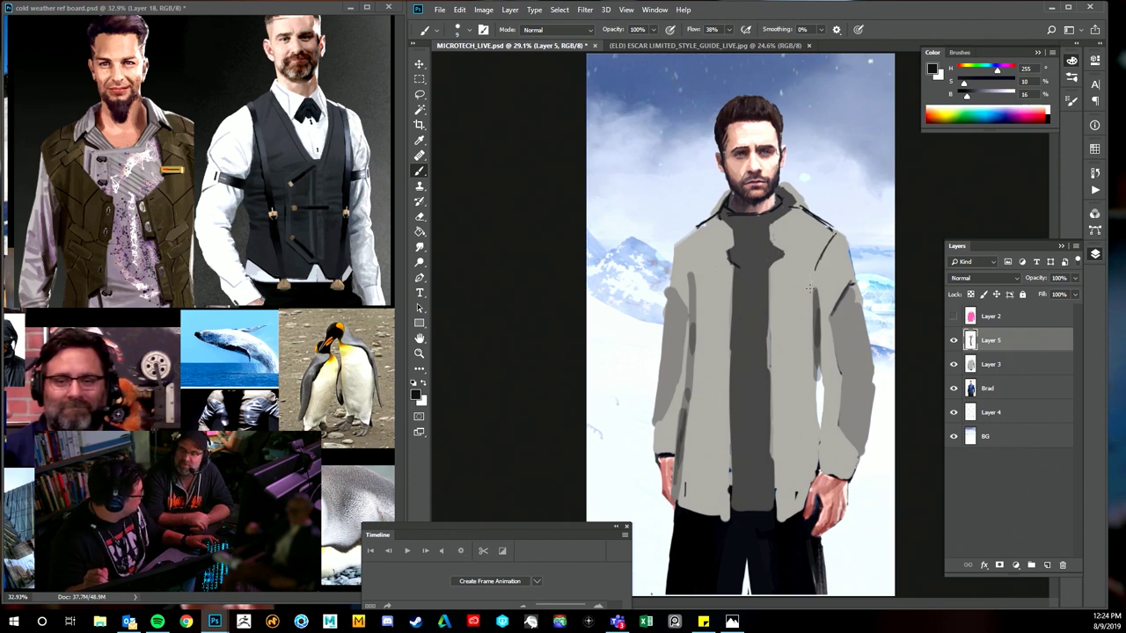
pyautogui.moveTo(836, 234); pyautogui.dragTo(815, 278)
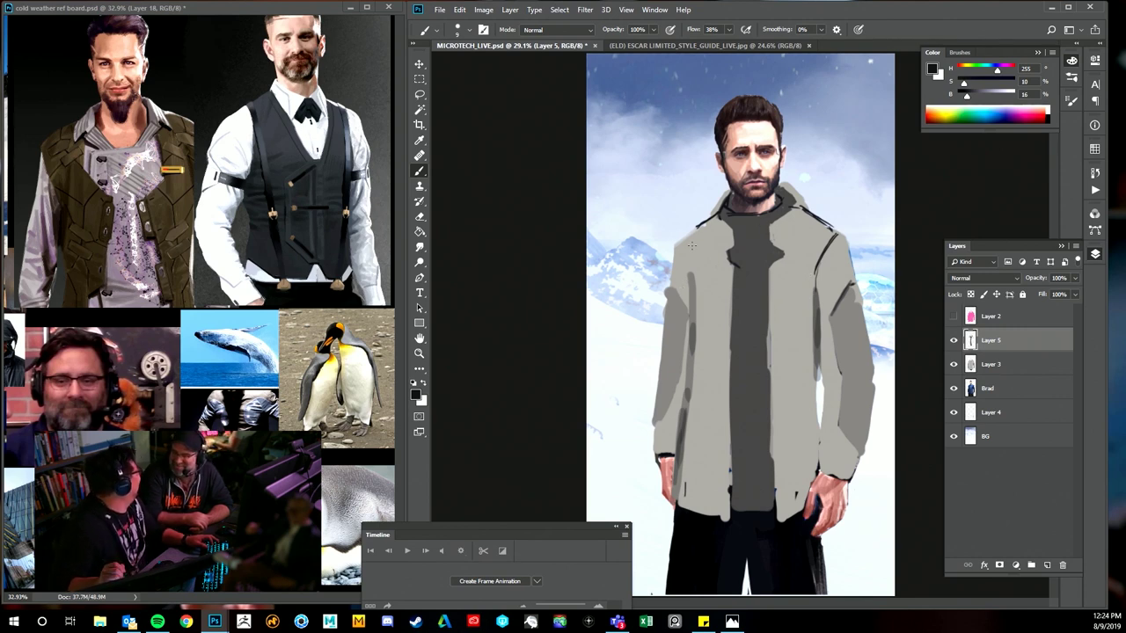
pyautogui.click(673, 278)
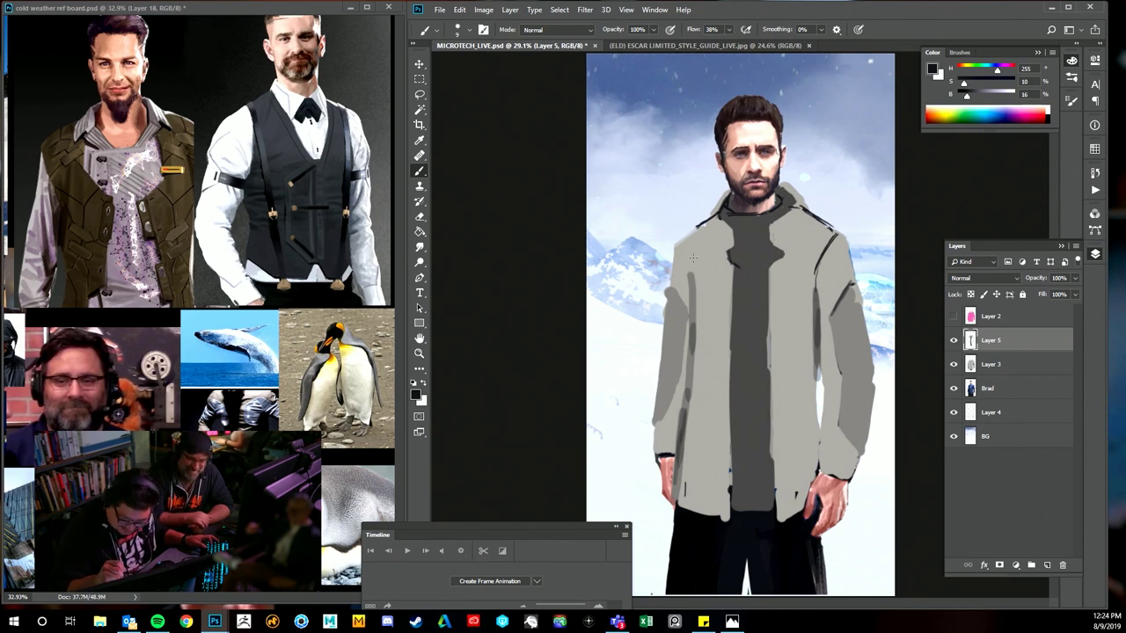
pyautogui.moveTo(680, 250); pyautogui.dragTo(691, 287)
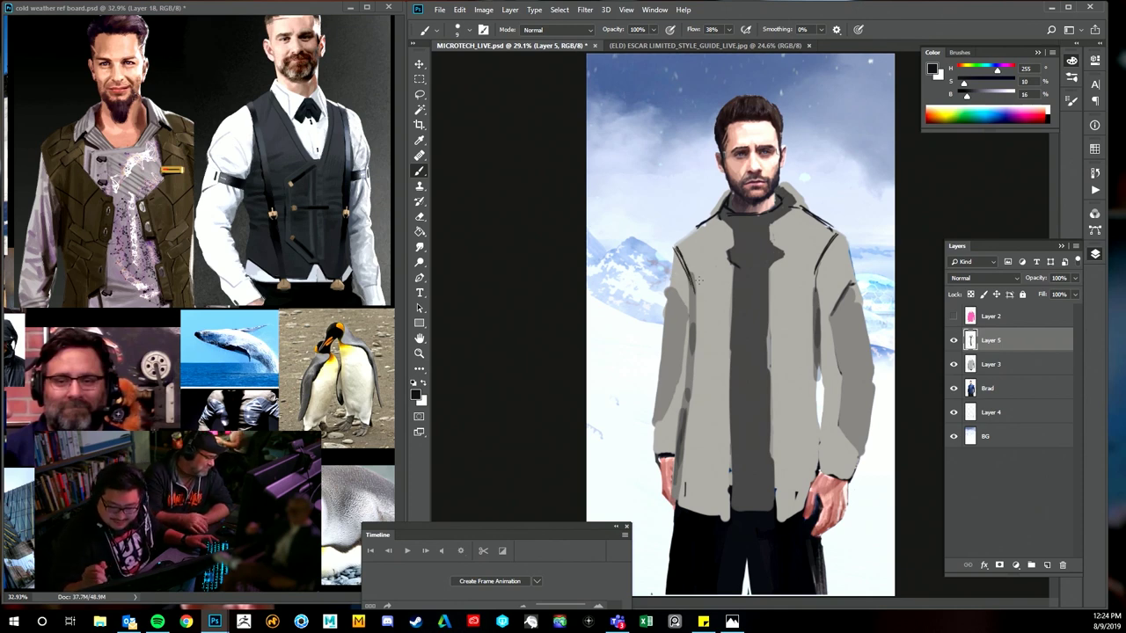
pyautogui.moveTo(817, 257); pyautogui.dragTo(818, 303)
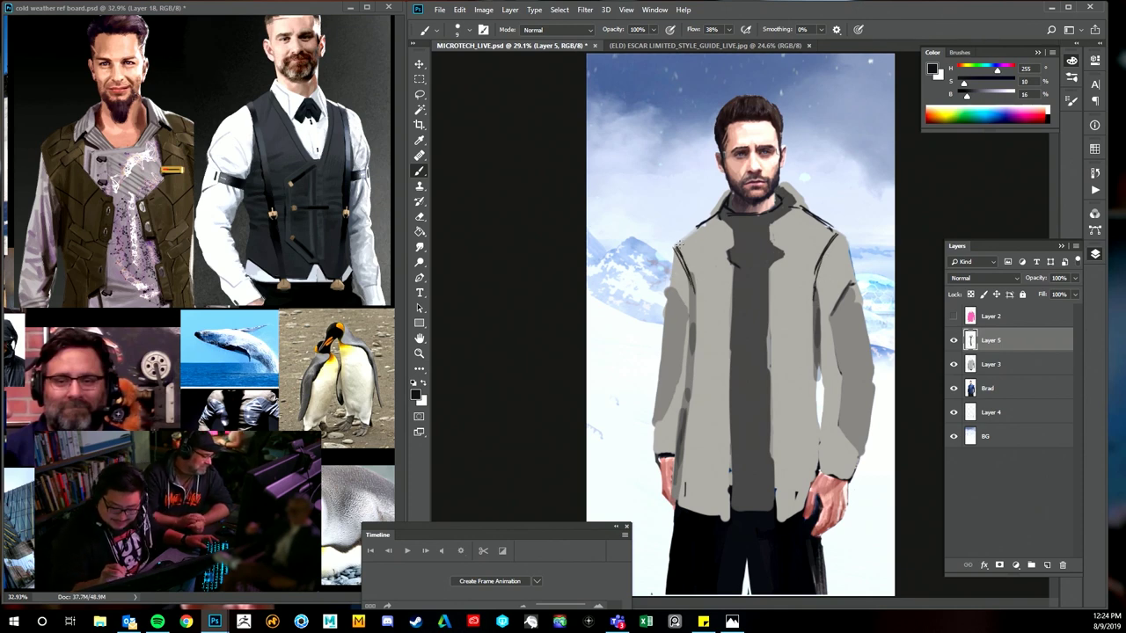
# - Outline the dark collar's lower fold and both notched lapels in near-black
pyautogui.hotkey('ctrl', 'space')
pyautogui.moveTo(895, 207); pyautogui.dragTo(857, 244)
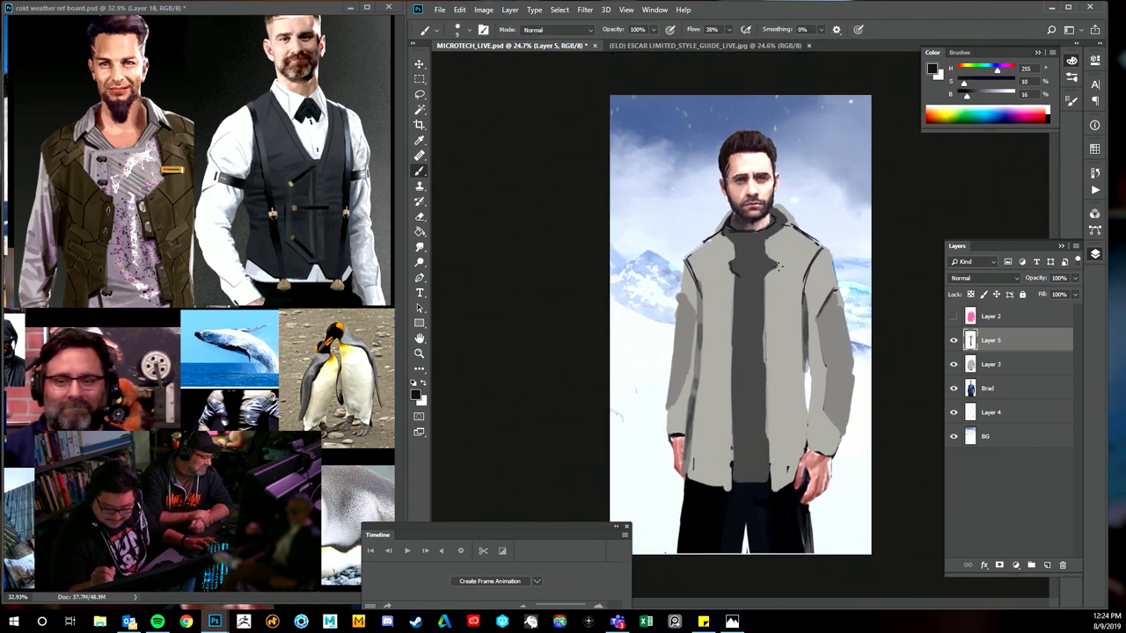
pyautogui.moveTo(743, 271)
pyautogui.mouseDown()
pyautogui.moveTo(782, 264)
pyautogui.moveTo(769, 275)
pyautogui.moveTo(778, 263)
pyautogui.moveTo(764, 258)
pyautogui.moveTo(730, 271)
pyautogui.mouseUp()
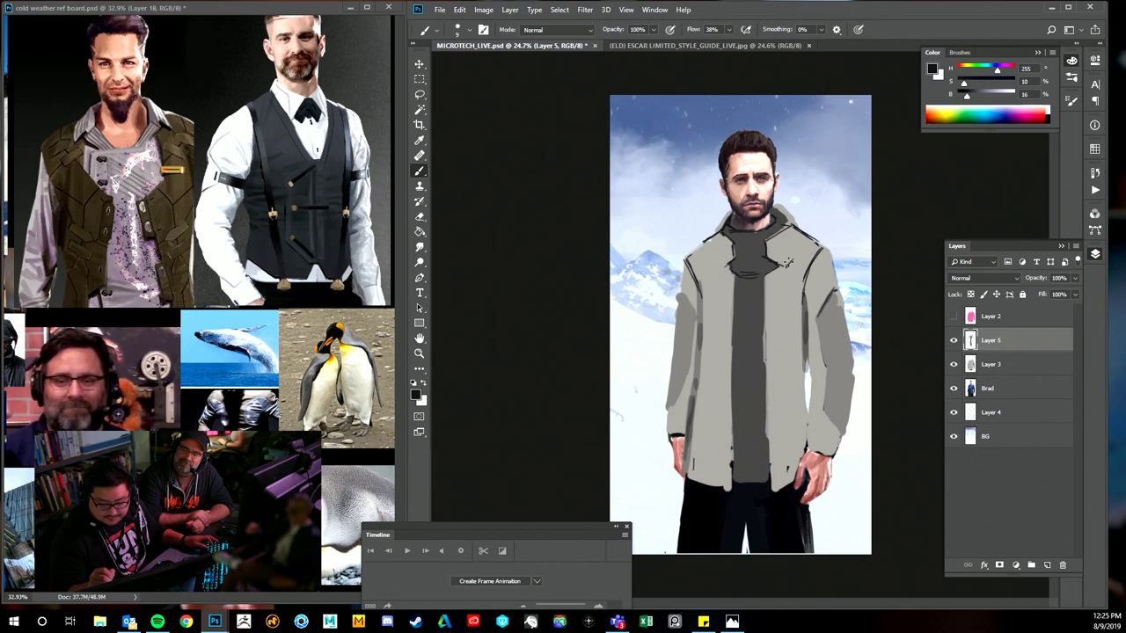
pyautogui.moveTo(788, 261); pyautogui.dragTo(800, 234)
pyautogui.moveTo(713, 241); pyautogui.dragTo(719, 264)
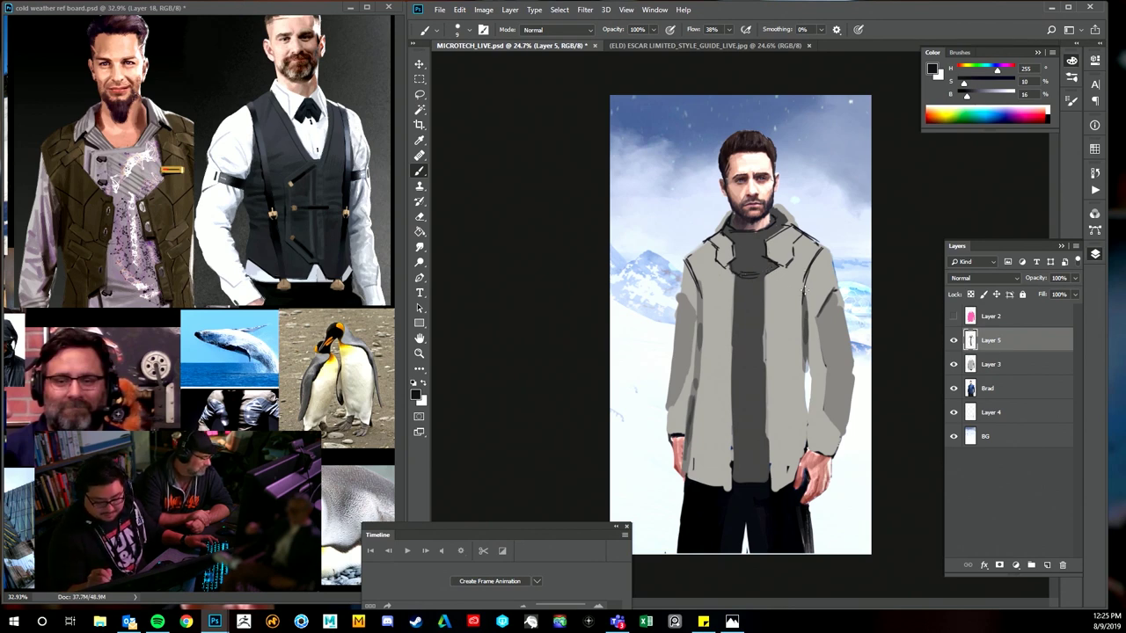
# - Line the jacket's side edge, both edges of the front opening, the hem corner and the outer shoulder in near-black
pyautogui.moveTo(803, 303); pyautogui.dragTo(806, 408)
pyautogui.moveTo(808, 364); pyautogui.dragTo(809, 402)
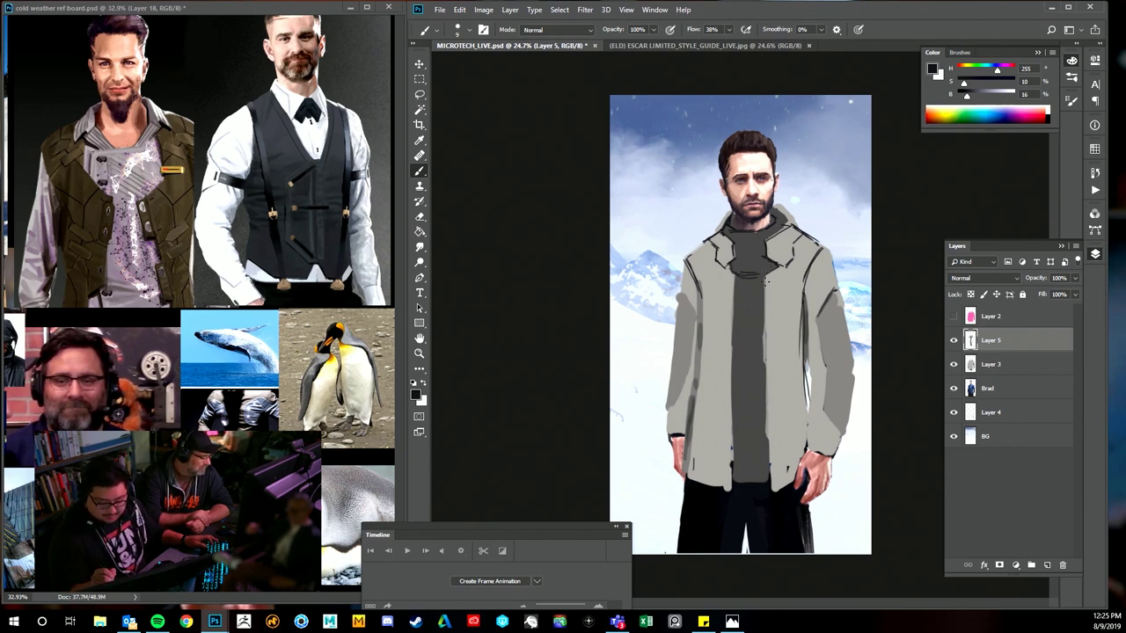
pyautogui.moveTo(767, 269); pyautogui.dragTo(767, 463)
pyautogui.moveTo(733, 270); pyautogui.dragTo(732, 357)
pyautogui.moveTo(732, 299); pyautogui.dragTo(727, 438)
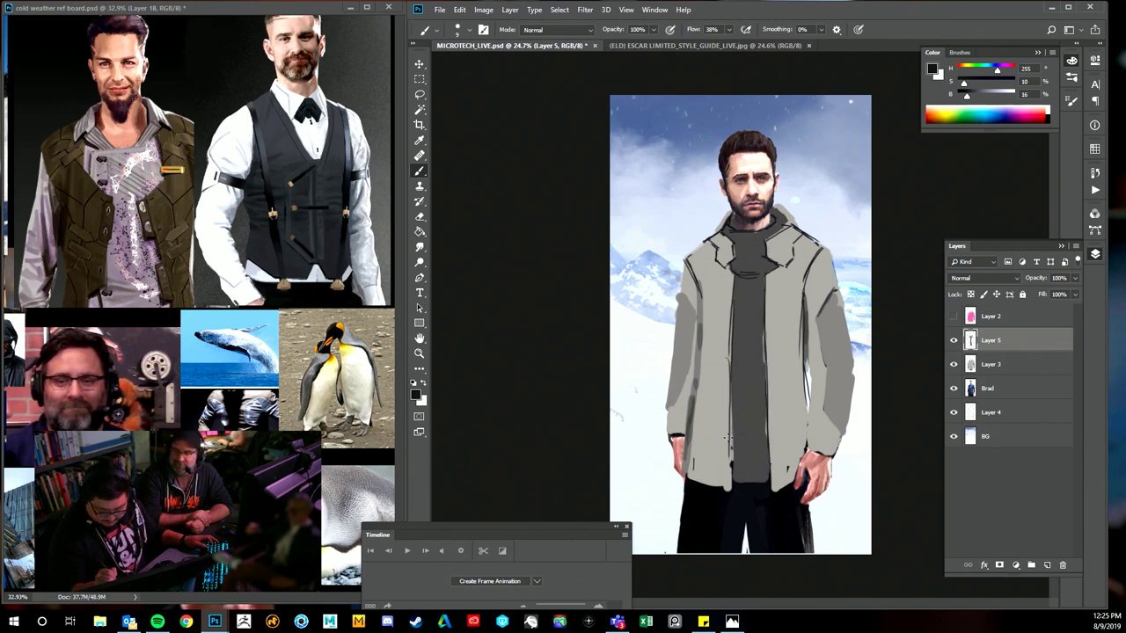
pyautogui.moveTo(728, 392)
pyautogui.mouseDown()
pyautogui.moveTo(731, 487)
pyautogui.moveTo(740, 482)
pyautogui.mouseUp()
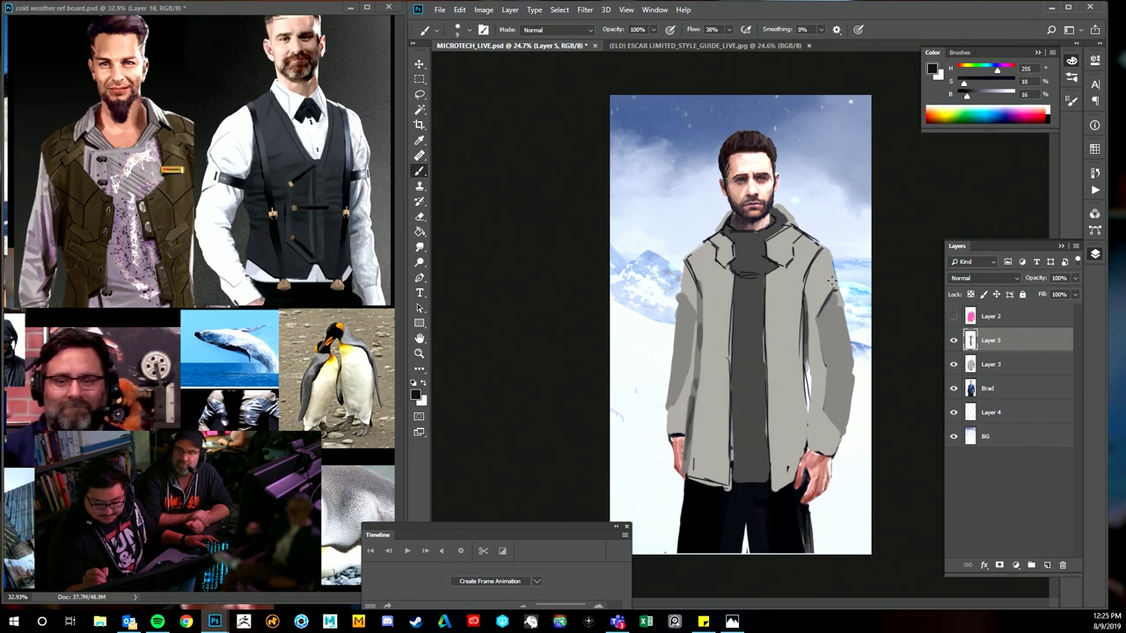
pyautogui.moveTo(831, 255); pyautogui.dragTo(839, 294)
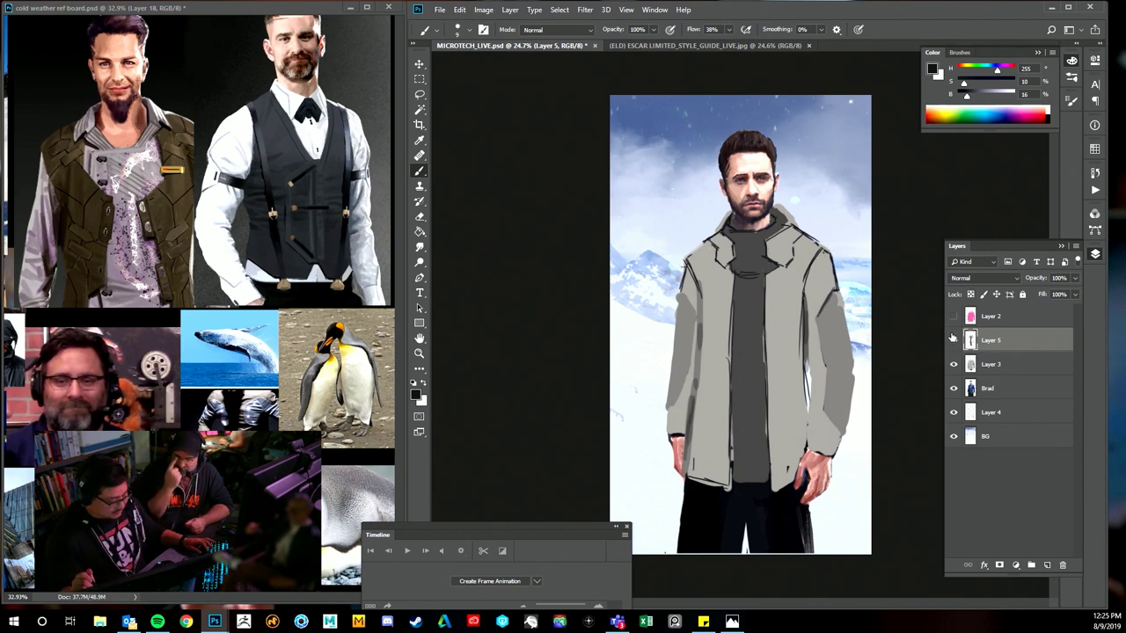
pyautogui.click(973, 361)
pyautogui.press('Delete')
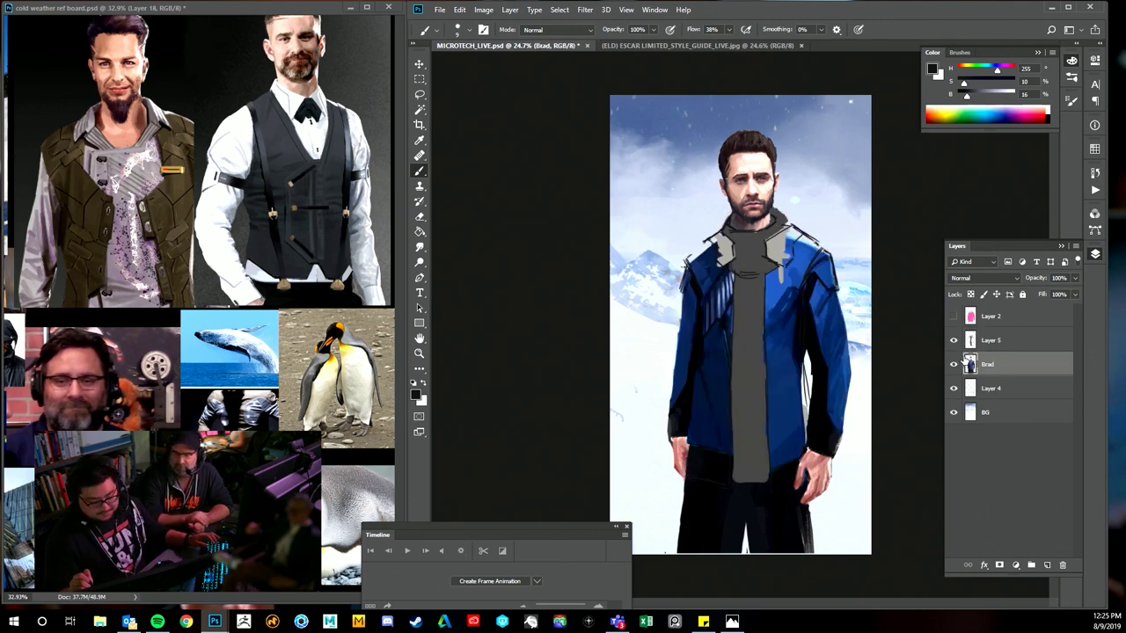
pyautogui.hotkey('ctrl', 'z')
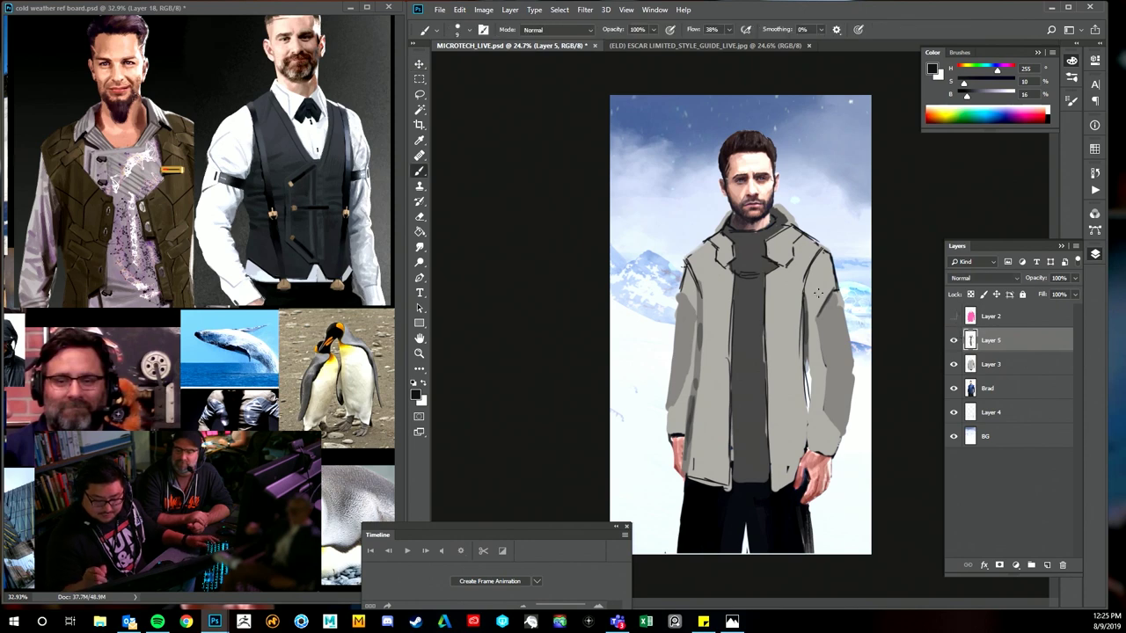
# - Outline both sleeves and cuffs in near-black and add the seam between the sleeve and the jacket body
pyautogui.moveTo(820, 318); pyautogui.dragTo(827, 373)
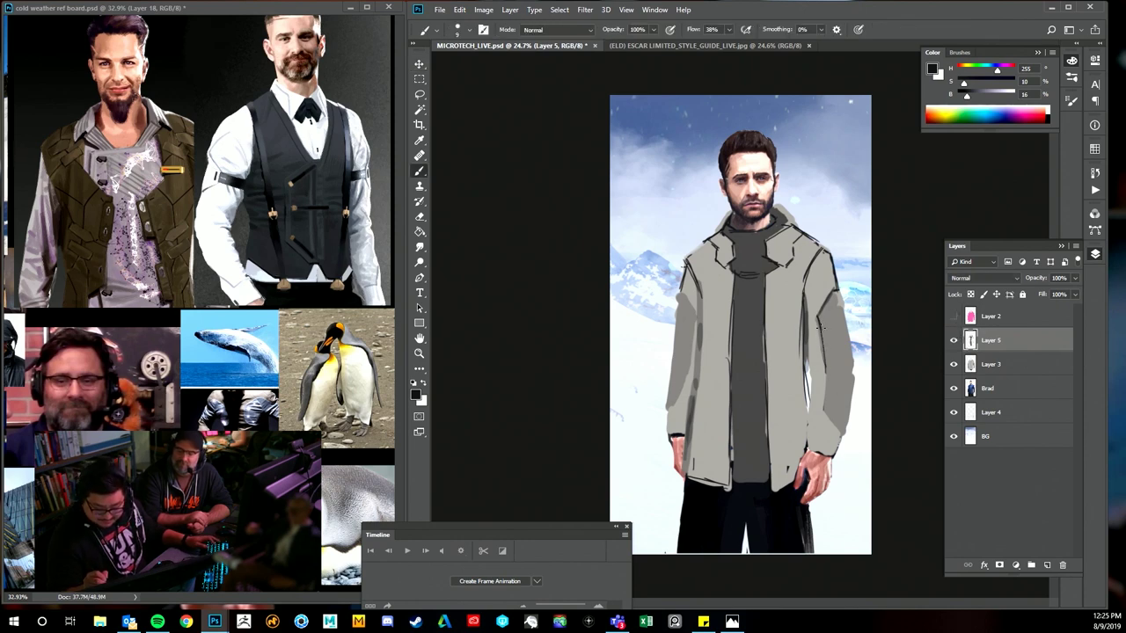
pyautogui.moveTo(820, 327)
pyautogui.mouseDown()
pyautogui.moveTo(824, 398)
pyautogui.moveTo(847, 442)
pyautogui.moveTo(817, 452)
pyautogui.mouseUp()
pyautogui.moveTo(673, 409); pyautogui.dragTo(661, 423)
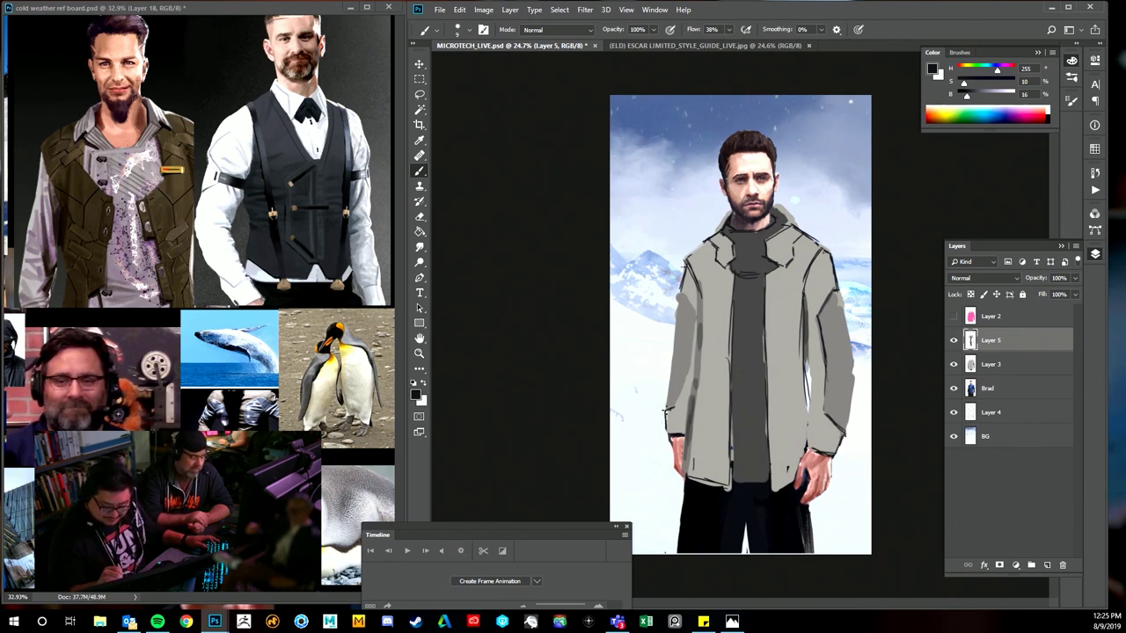
pyautogui.moveTo(685, 378); pyautogui.dragTo(676, 409)
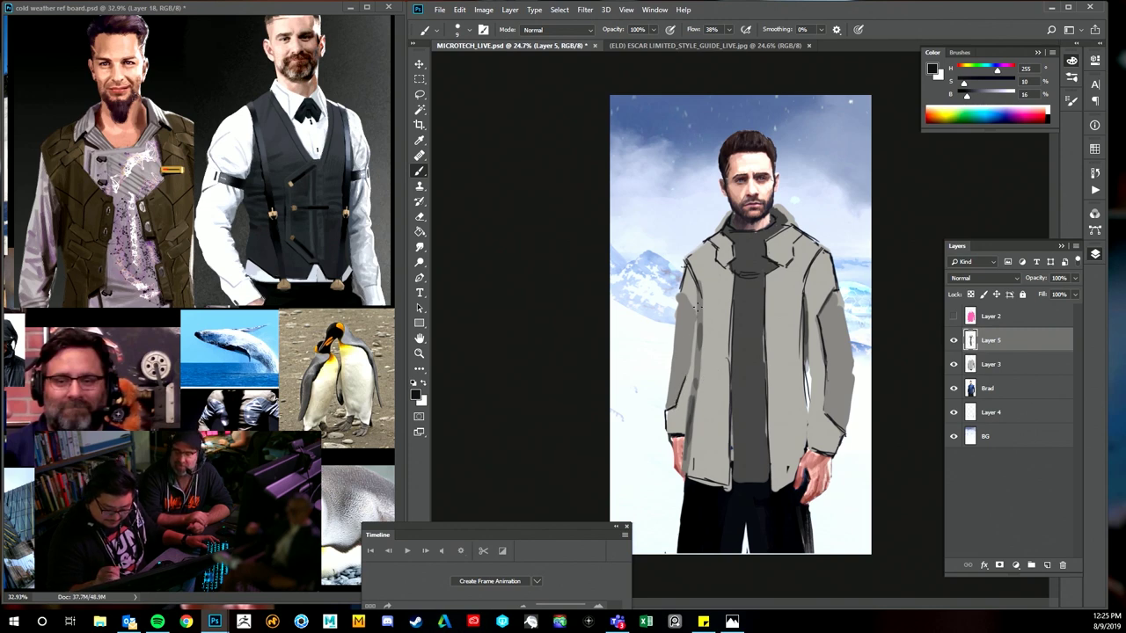
pyautogui.moveTo(692, 314)
pyautogui.mouseDown()
pyautogui.moveTo(688, 373)
pyautogui.moveTo(695, 297)
pyautogui.moveTo(682, 298)
pyautogui.mouseUp()
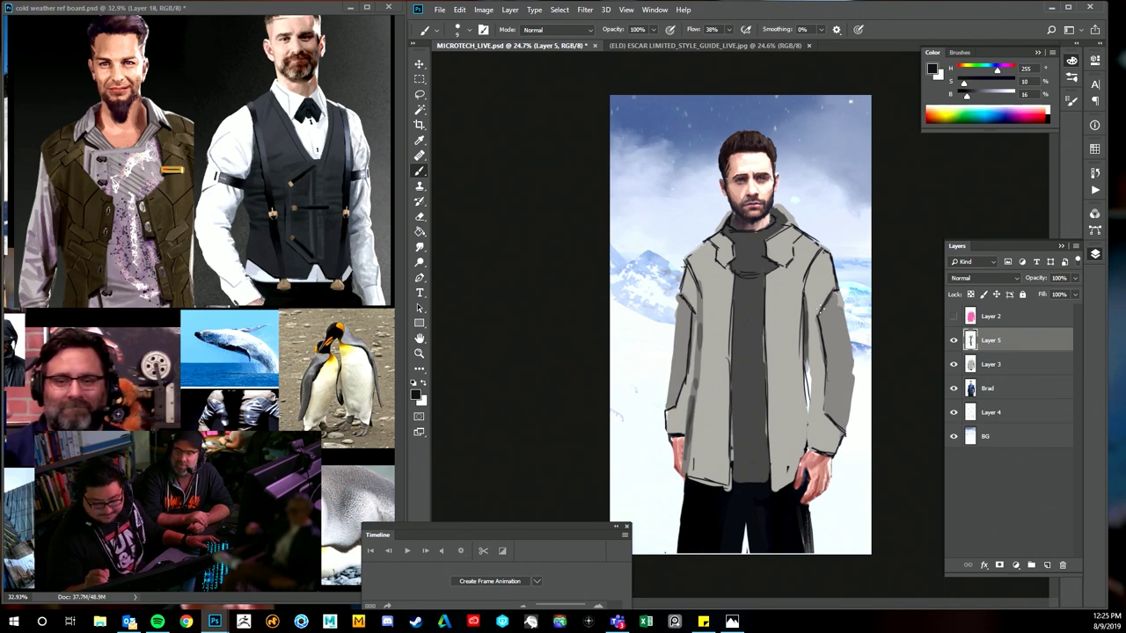
pyautogui.moveTo(703, 301); pyautogui.dragTo(689, 410)
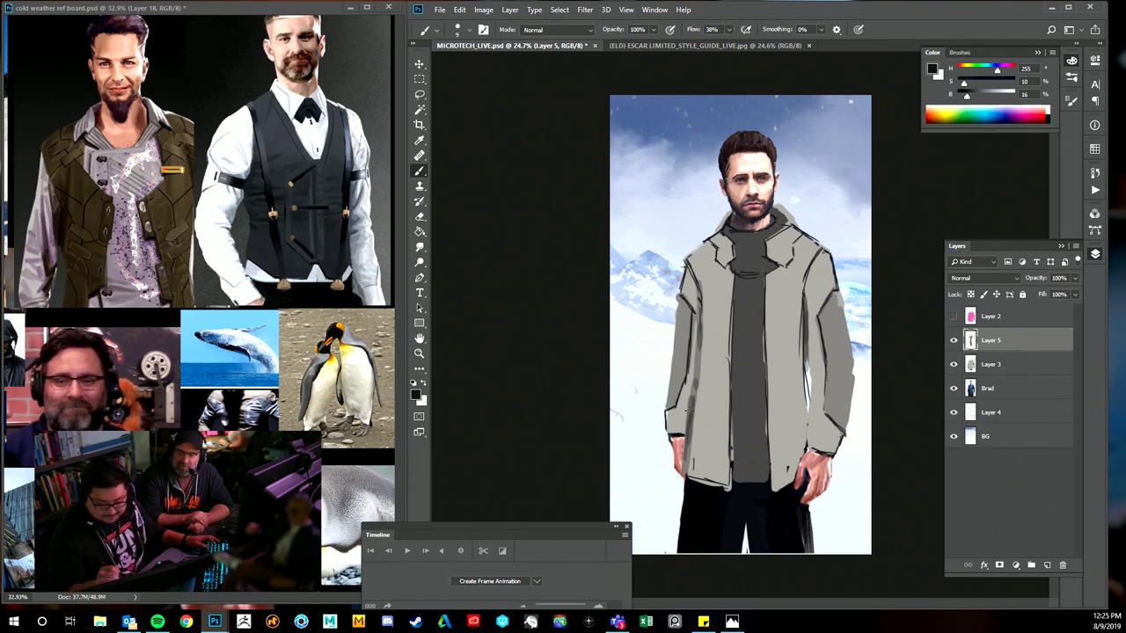
# - Reinforce both side edges of the jacket body in near-black, and erase the ragged lower edge of the dark front panel on Layer 5
pyautogui.moveTo(699, 319); pyautogui.dragTo(688, 453)
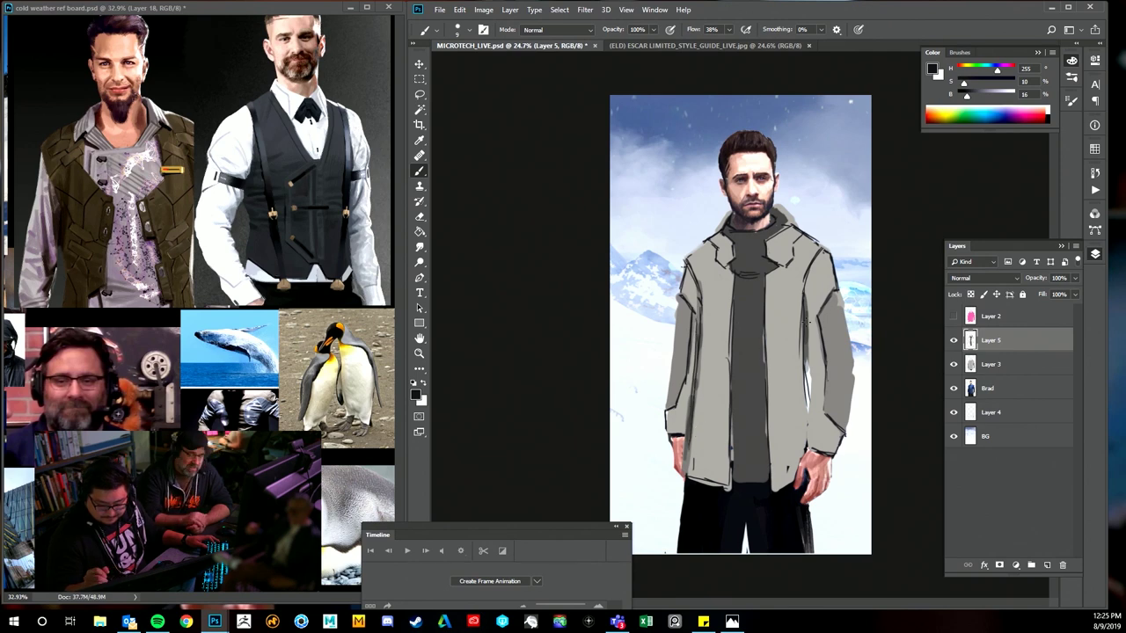
pyautogui.moveTo(807, 345); pyautogui.dragTo(812, 418)
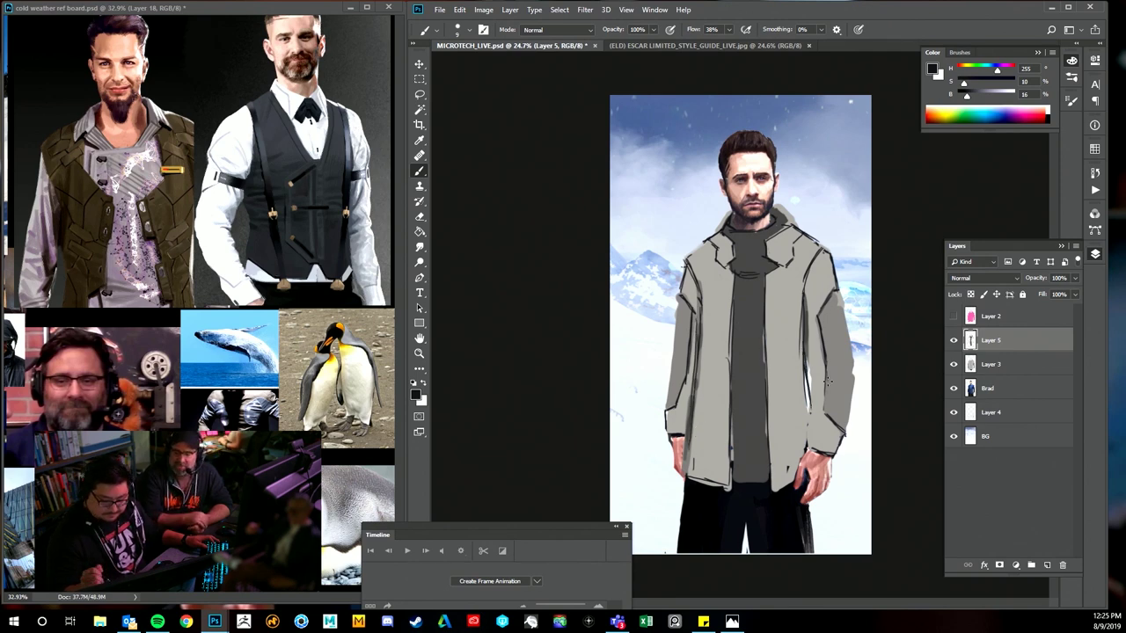
pyautogui.click(991, 364)
pyautogui.press('e')
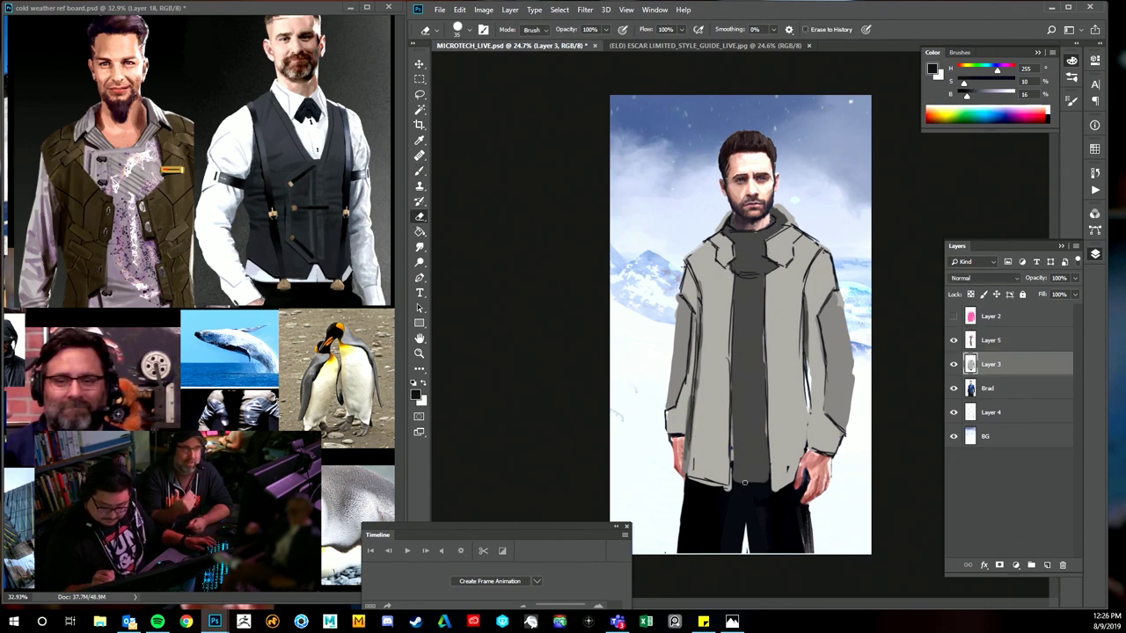
pyautogui.click(991, 341)
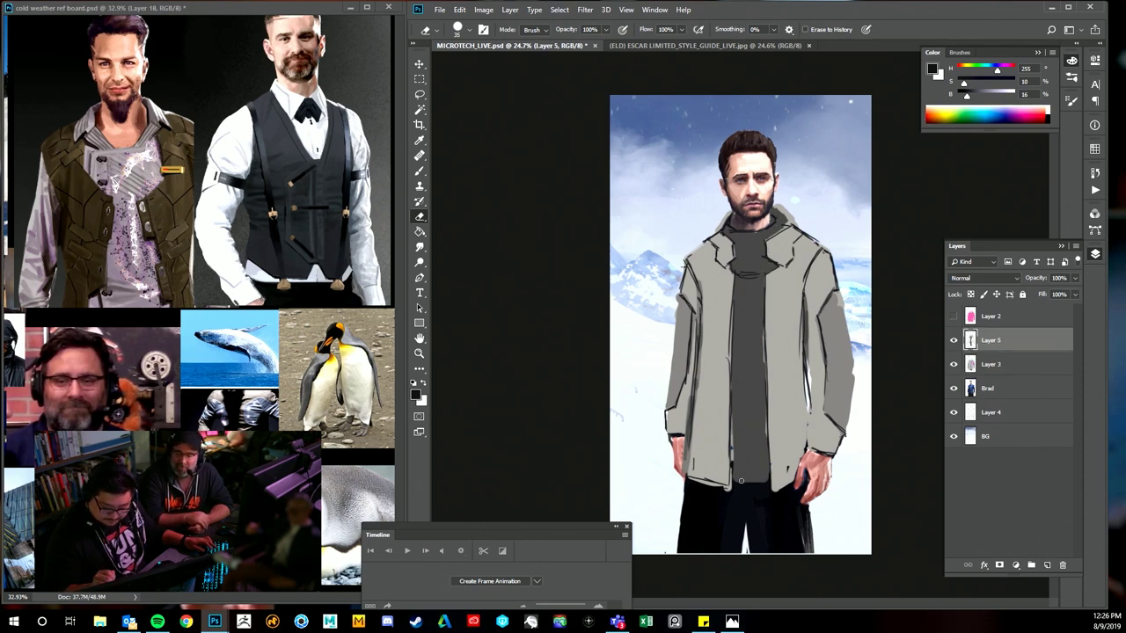
pyautogui.moveTo(765, 478)
pyautogui.mouseDown()
pyautogui.moveTo(736, 478)
pyautogui.moveTo(753, 478)
pyautogui.mouseUp()
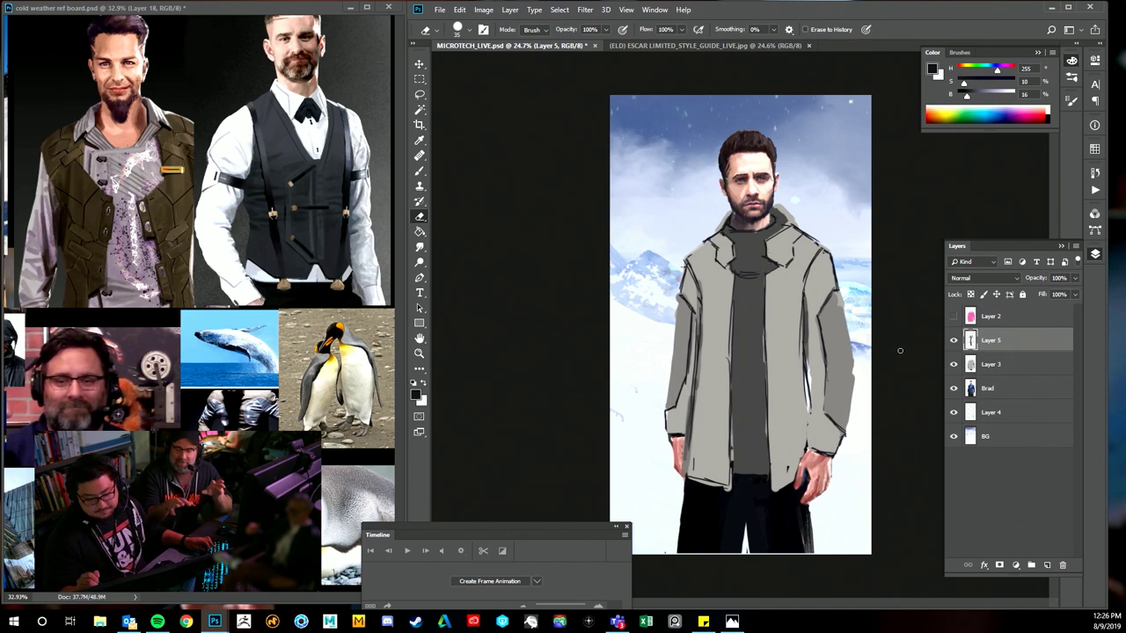
# - Thicken the near-black lines along both edges of the dark front panel, from the collar down to the mid-torso
pyautogui.press('b')
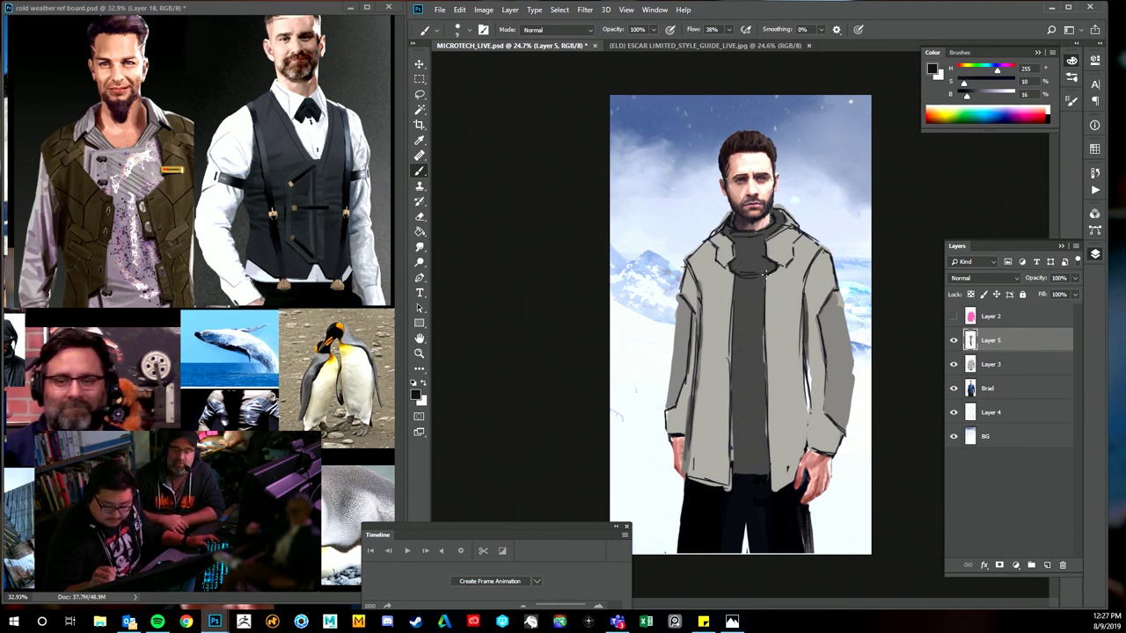
pyautogui.moveTo(734, 271); pyautogui.dragTo(730, 363)
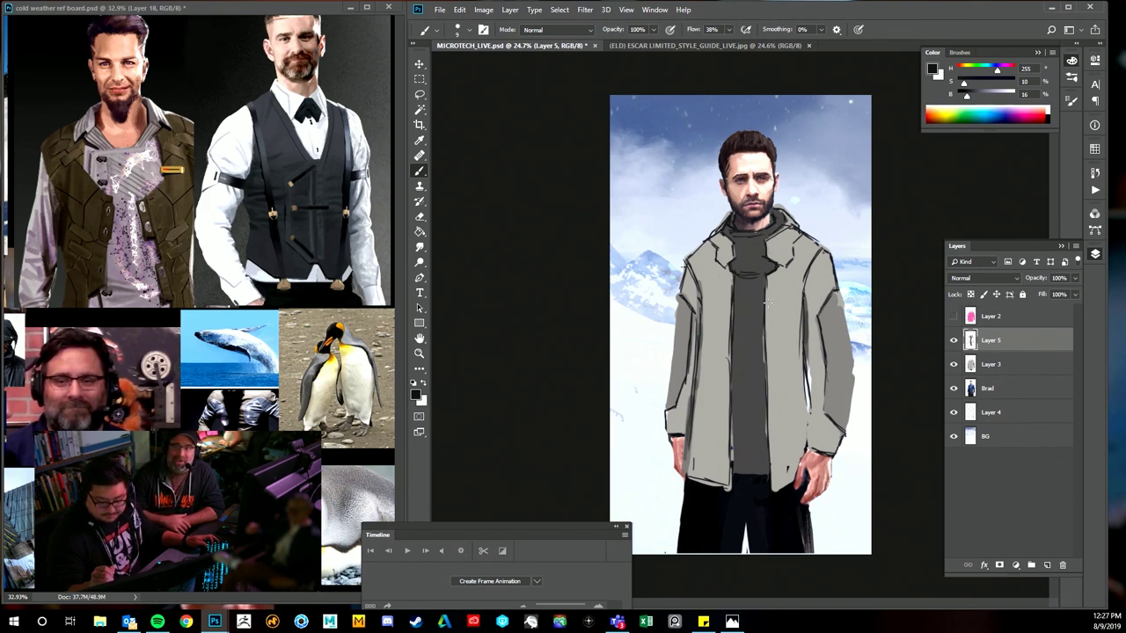
pyautogui.moveTo(767, 278); pyautogui.dragTo(766, 383)
pyautogui.moveTo(771, 309)
pyautogui.mouseDown()
pyautogui.moveTo(770, 366)
pyautogui.moveTo(731, 412)
pyautogui.mouseUp()
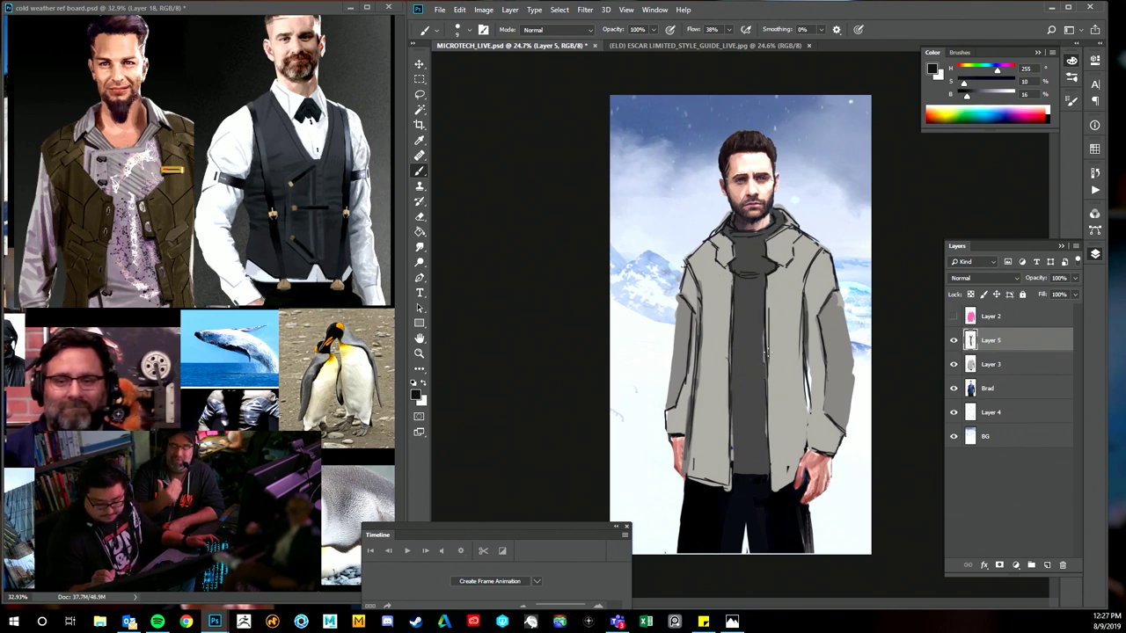
pyautogui.moveTo(766, 344); pyautogui.dragTo(766, 389)
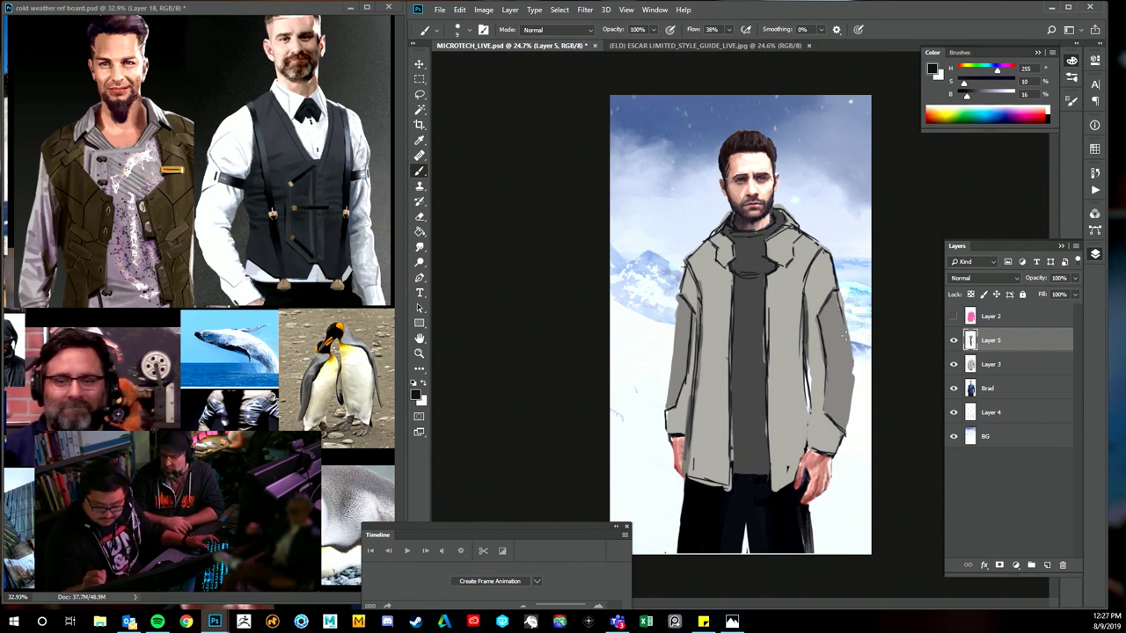
# - Draw near-black contour lines down the outer edges of both sleeves
pyautogui.moveTo(844, 318); pyautogui.dragTo(851, 400)
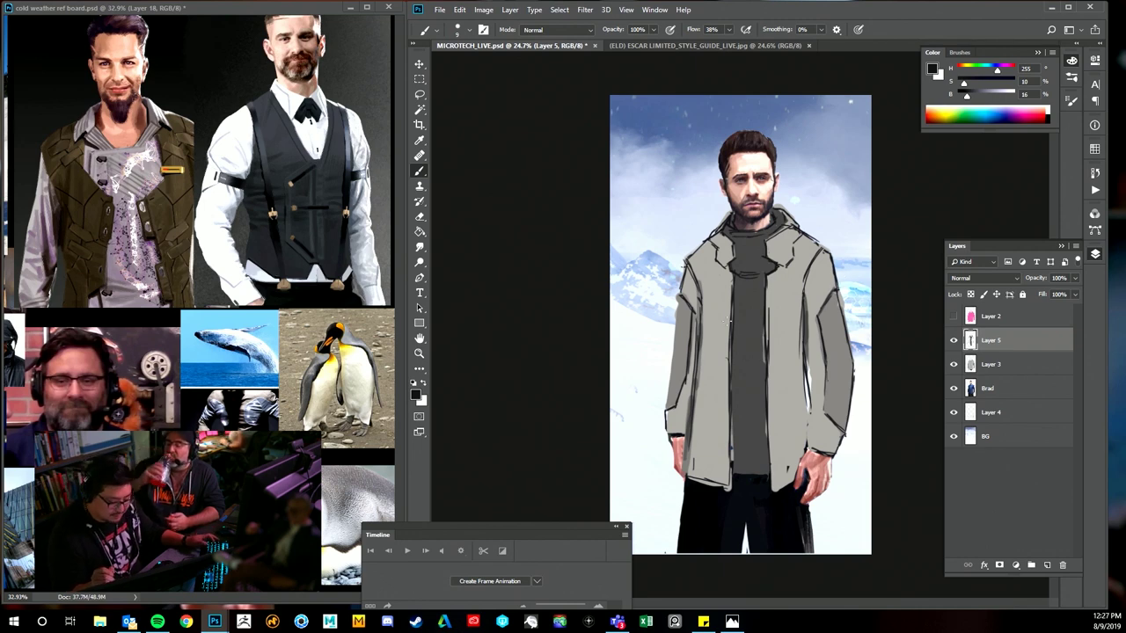
pyautogui.moveTo(685, 297); pyautogui.dragTo(669, 415)
pyautogui.moveTo(674, 370); pyautogui.dragTo(671, 403)
pyautogui.moveTo(673, 357); pyautogui.dragTo(670, 381)
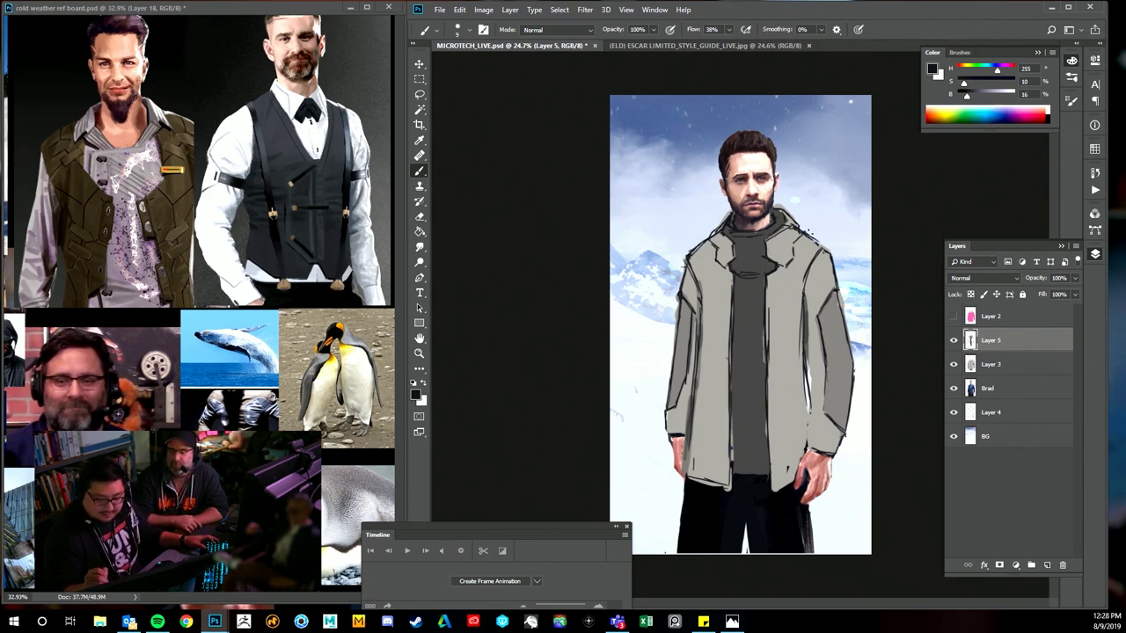
# - Build up pointed shoulder caps in near-black on both sides and darken the armhole seams below them
pyautogui.moveTo(813, 235); pyautogui.dragTo(820, 247)
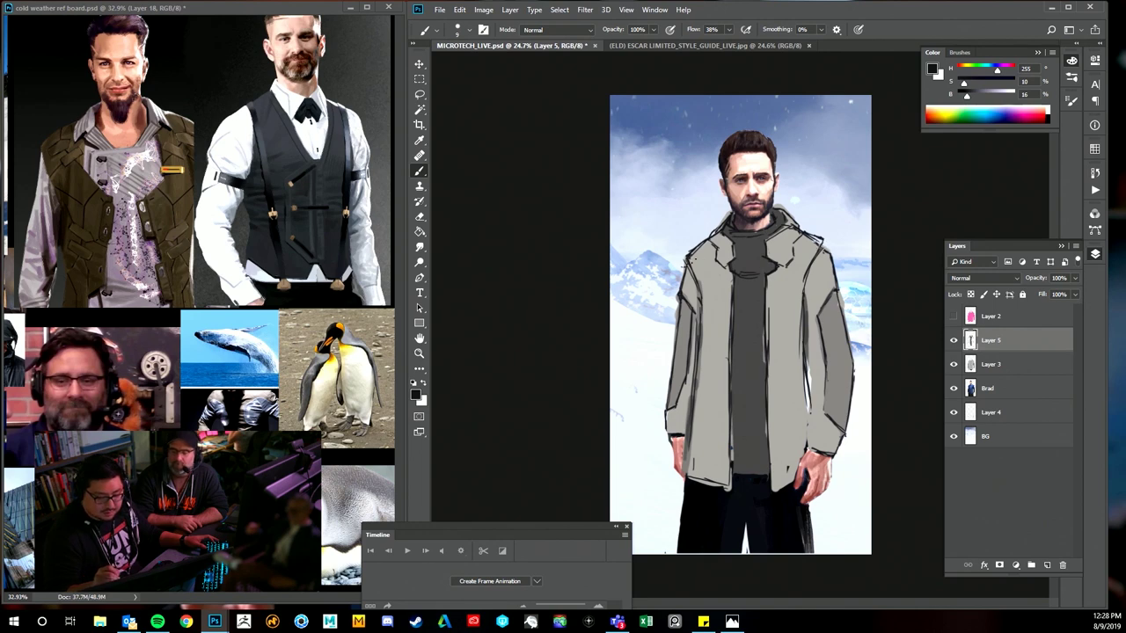
pyautogui.moveTo(687, 252); pyautogui.dragTo(709, 242)
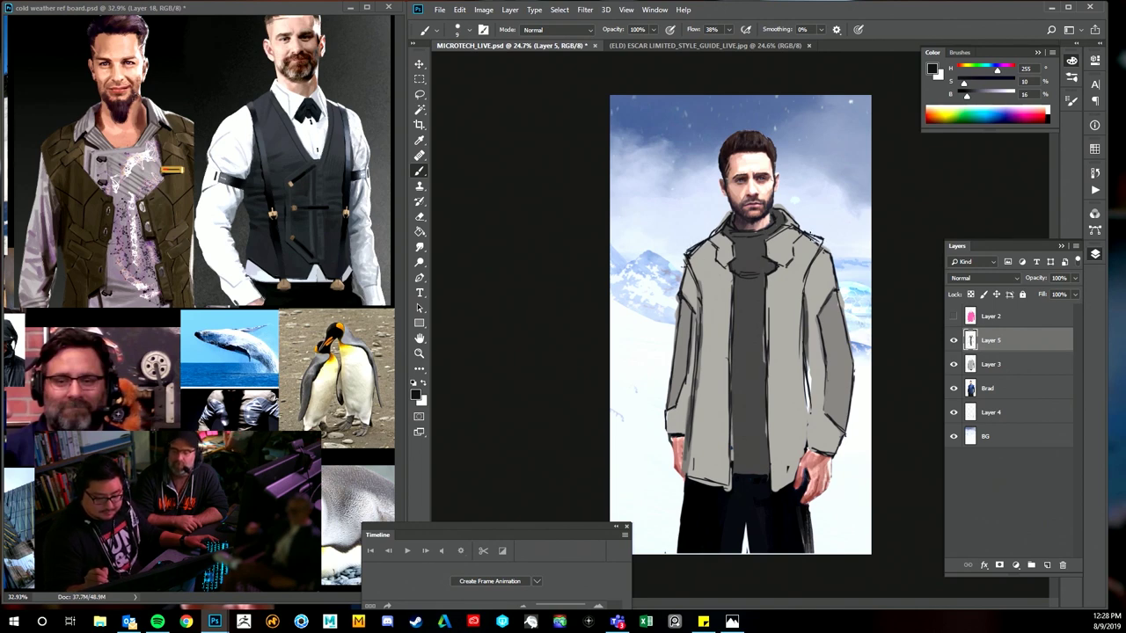
pyautogui.moveTo(810, 234); pyautogui.dragTo(824, 242)
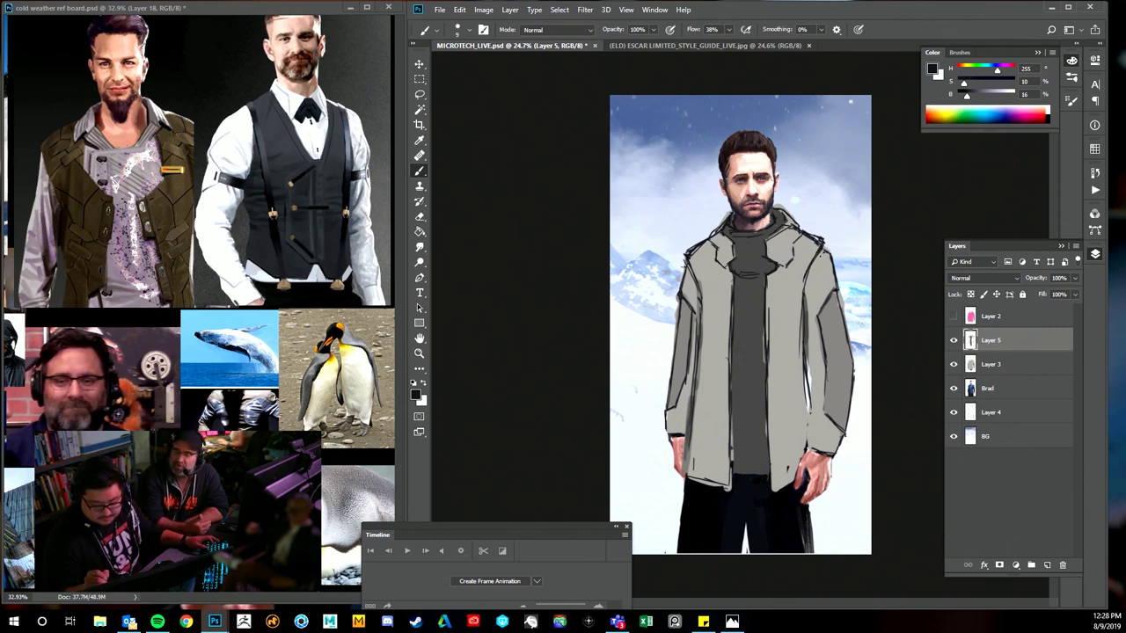
pyautogui.moveTo(825, 250); pyautogui.dragTo(810, 277)
pyautogui.moveTo(823, 251); pyautogui.dragTo(805, 293)
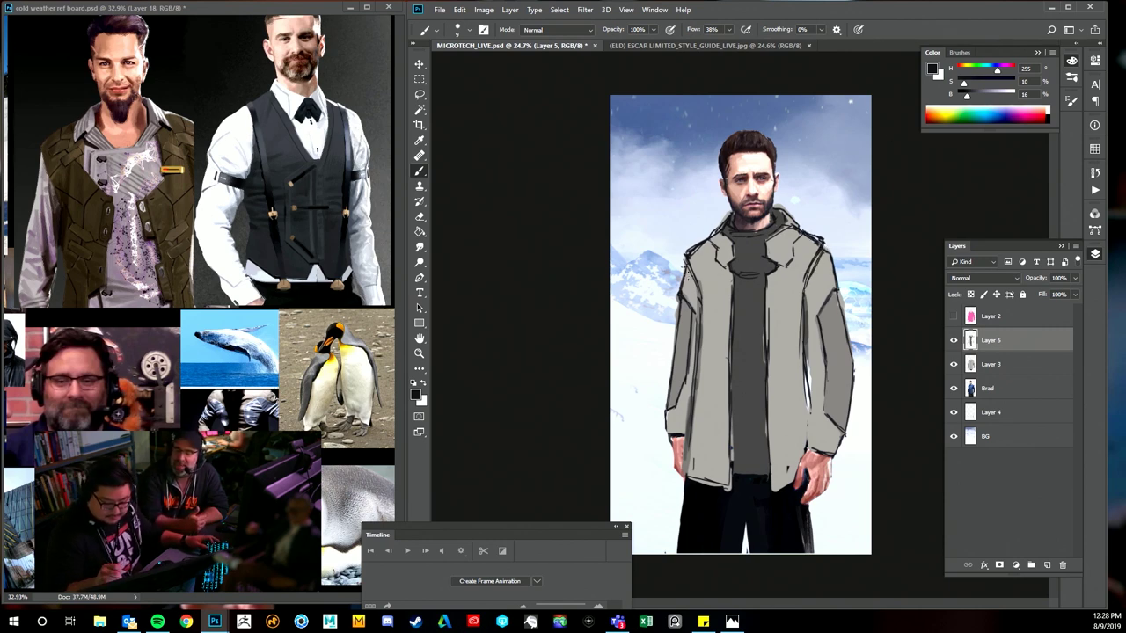
pyautogui.moveTo(688, 270); pyautogui.dragTo(697, 290)
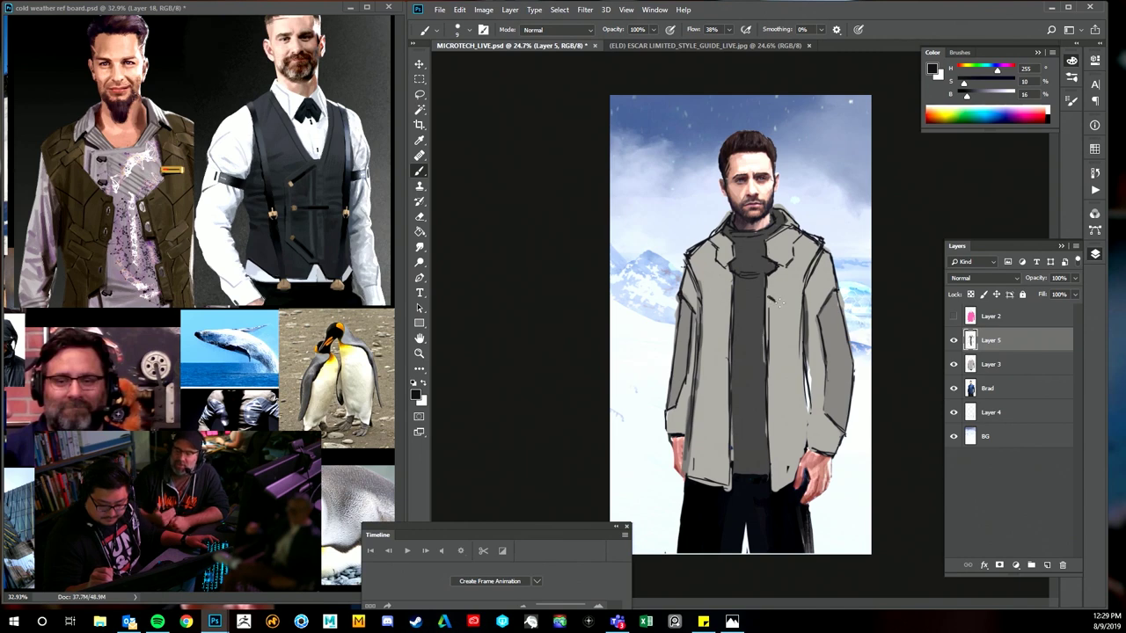
# - Draw an angled chest yoke seam in near-black on each side of the front opening, running up towards the shoulders
pyautogui.moveTo(775, 294)
pyautogui.mouseDown()
pyautogui.moveTo(788, 301)
pyautogui.moveTo(817, 244)
pyautogui.moveTo(797, 280)
pyautogui.mouseUp()
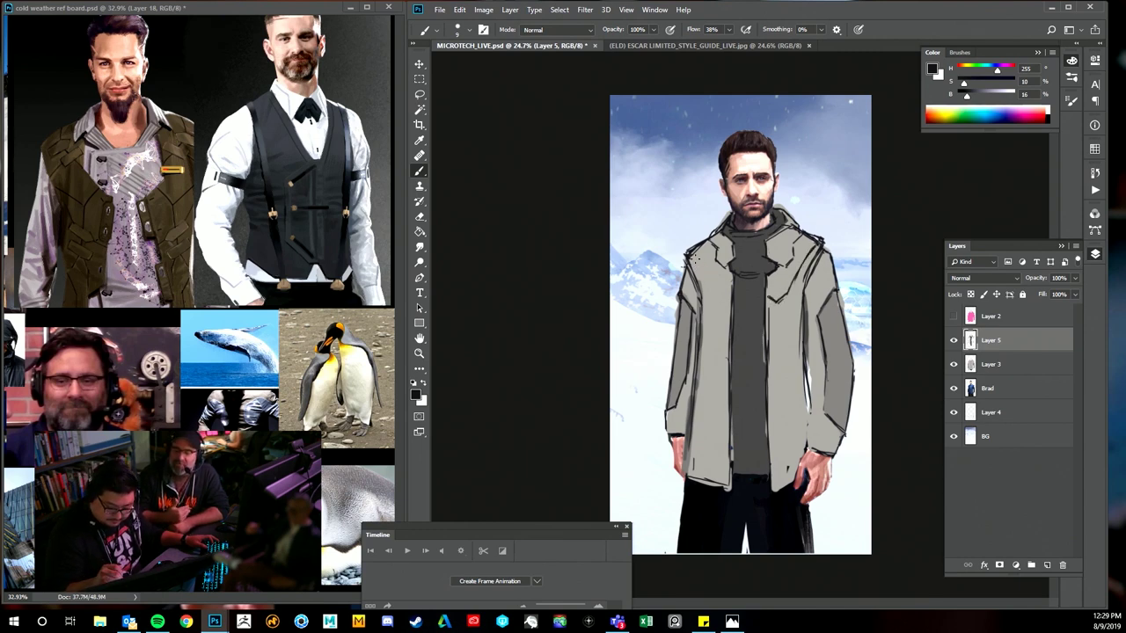
pyautogui.moveTo(694, 259); pyautogui.dragTo(709, 297)
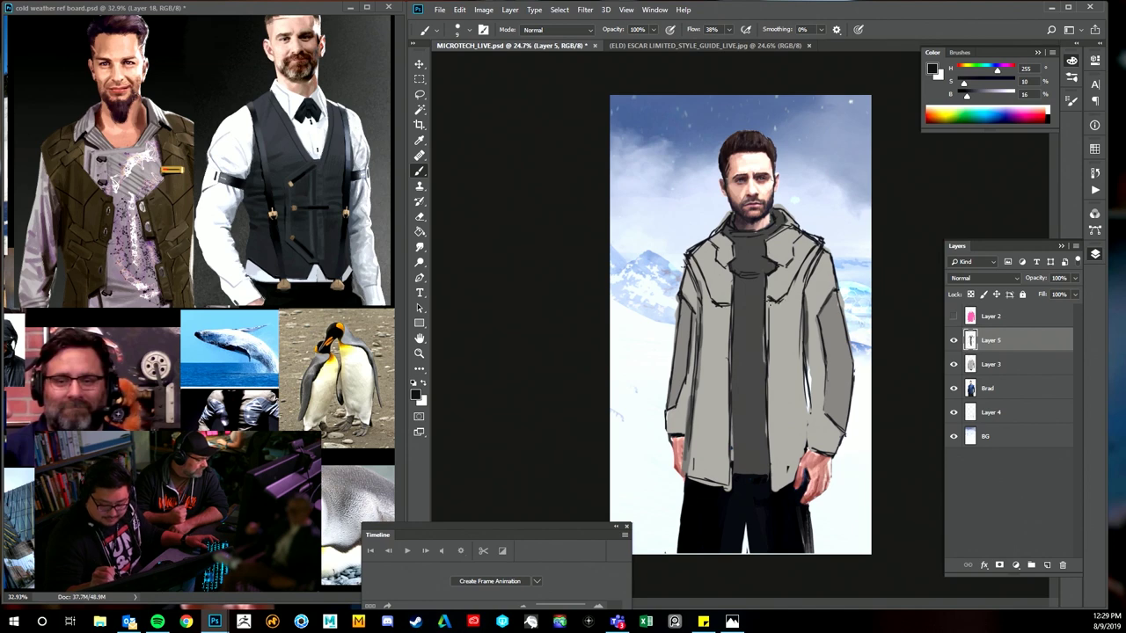
pyautogui.press('e')
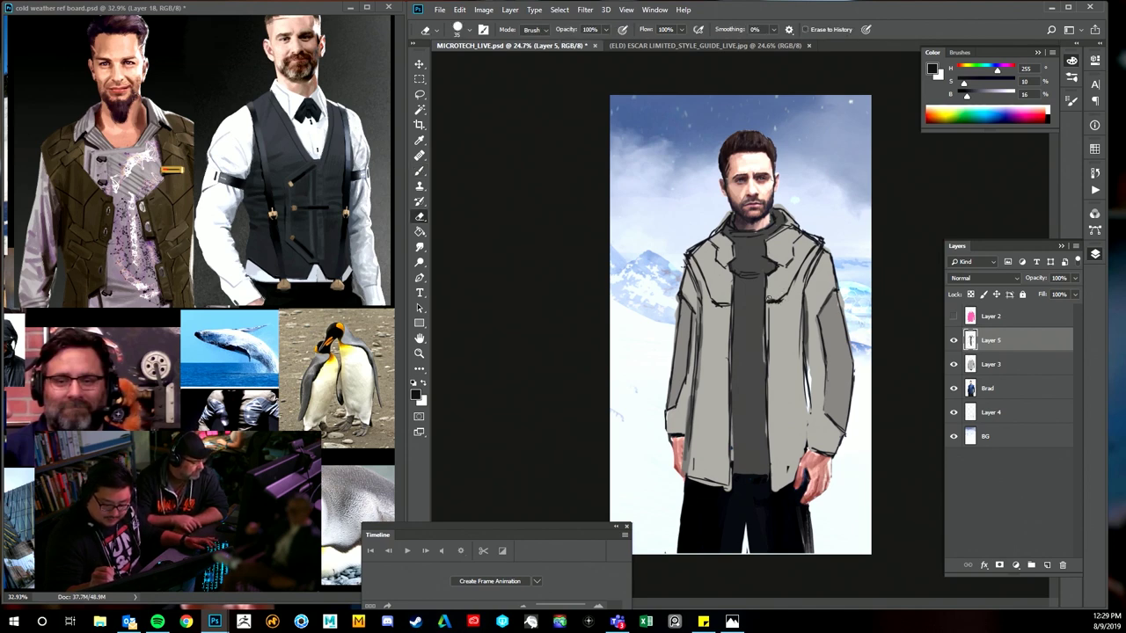
pyautogui.press('b')
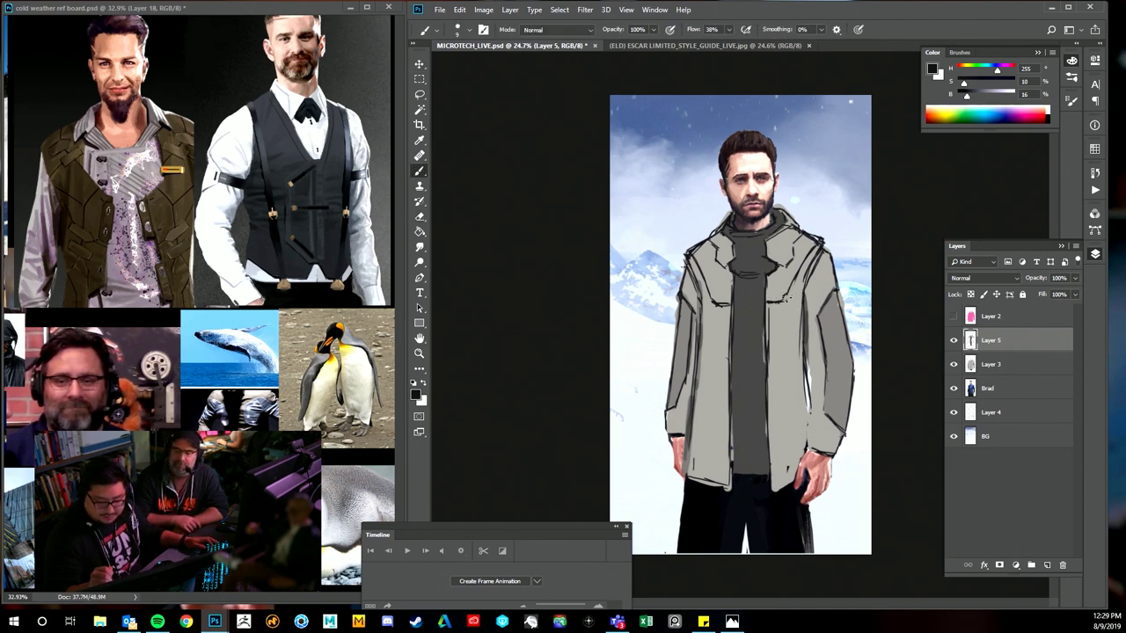
pyautogui.hotkey('ctrl', '-')
pyautogui.hotkey('ctrl', '+')
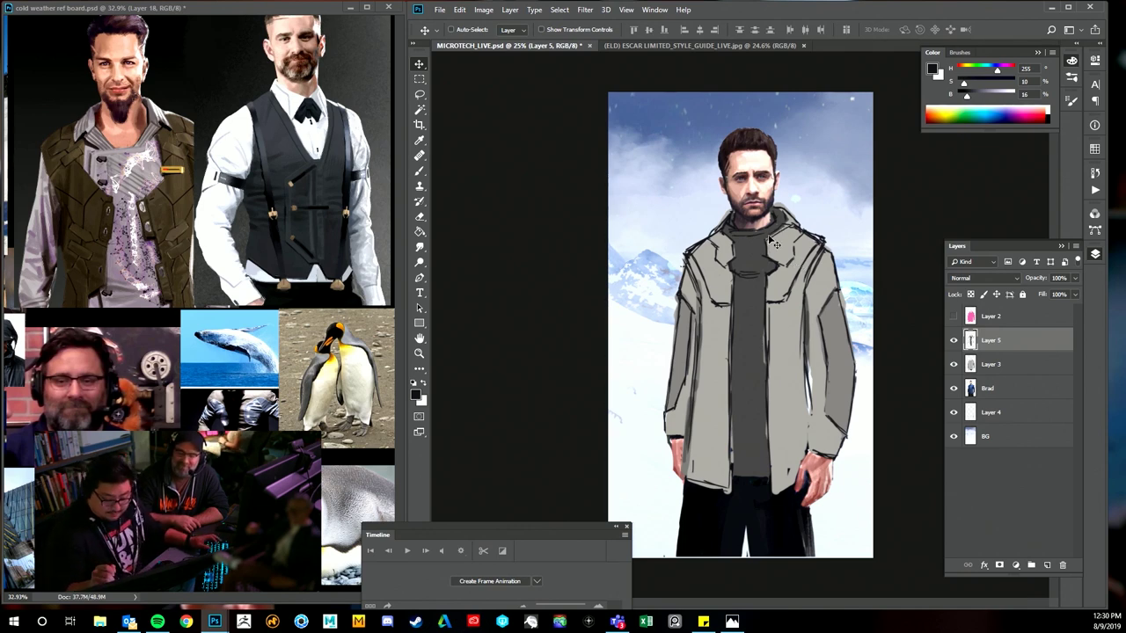
# - Strengthen the near-black lines around the raised collar's outer edge and along its lower fold
pyautogui.press('e')
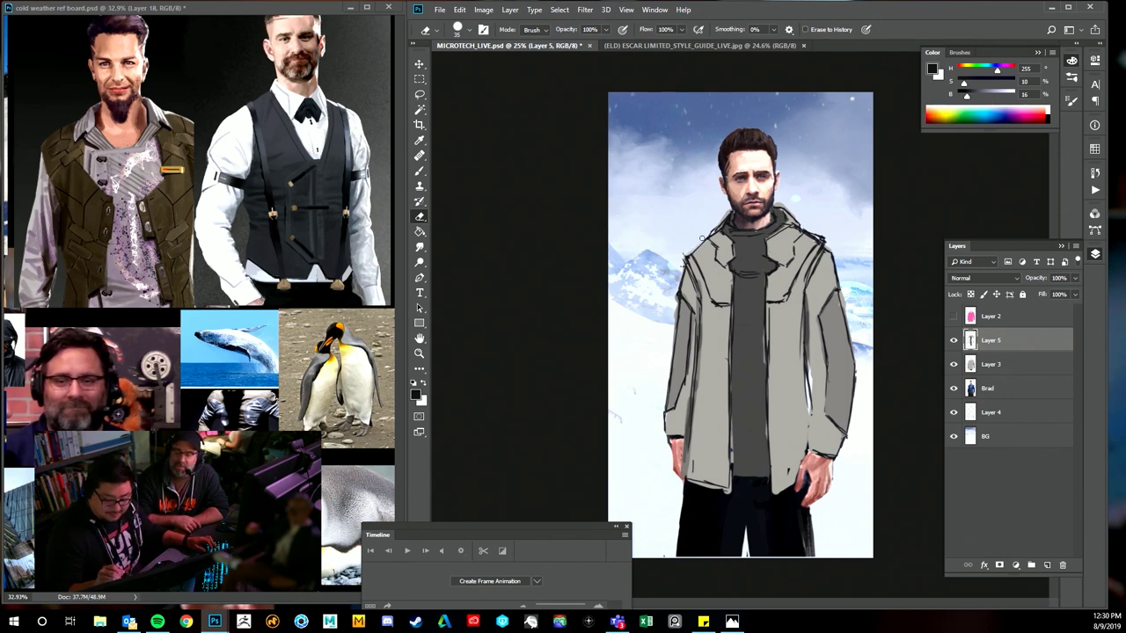
pyautogui.press('b')
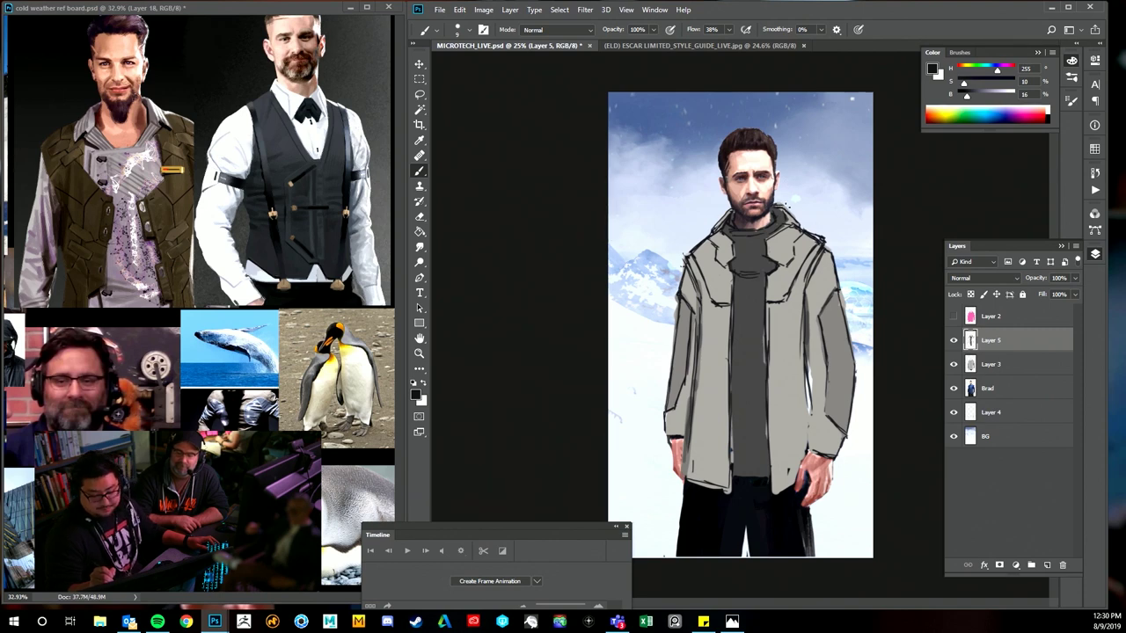
pyautogui.hotkey('ctrl', 'space')
pyautogui.moveTo(830, 221)
pyautogui.mouseDown()
pyautogui.moveTo(779, 221)
pyautogui.moveTo(812, 221)
pyautogui.mouseUp()
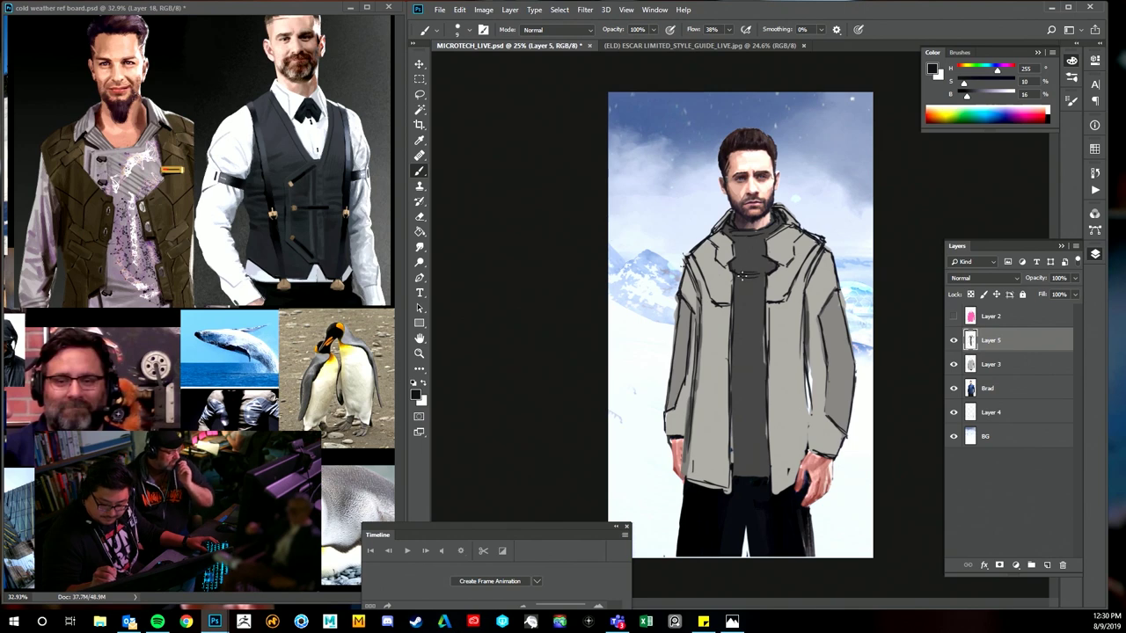
pyautogui.moveTo(743, 277)
pyautogui.mouseDown()
pyautogui.moveTo(760, 274)
pyautogui.moveTo(728, 265)
pyautogui.moveTo(730, 276)
pyautogui.mouseUp()
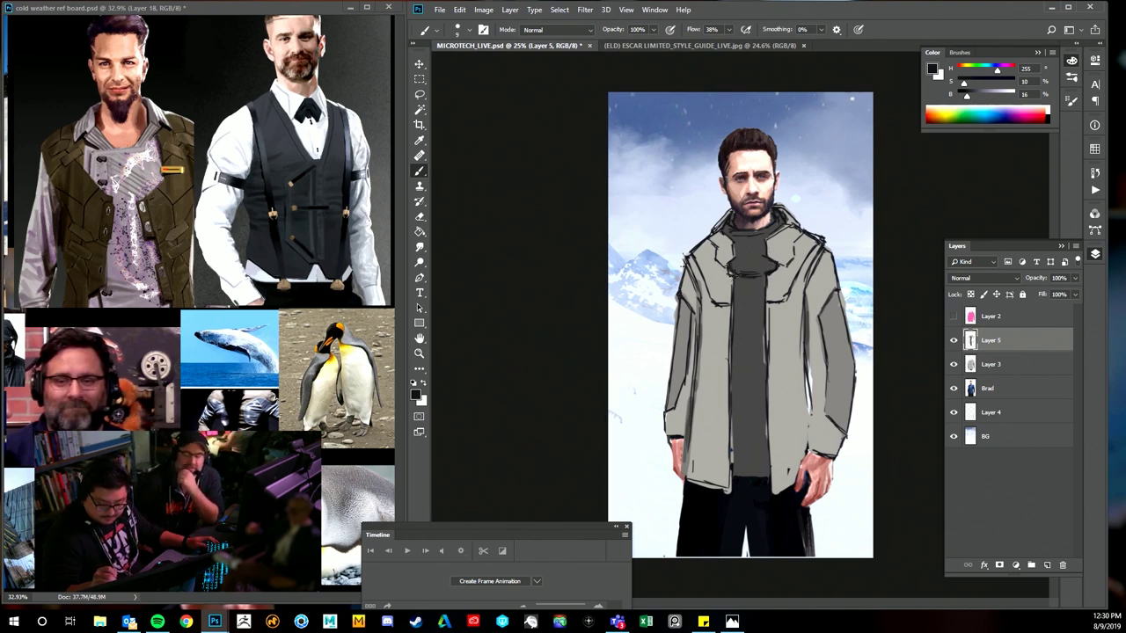
# - Resample the near-black line colour, then darken the gap between the jacket body and the sleeve and line that sleeve's cuff hem
pyautogui.keyDown('alt'); pyautogui.click(735, 267); pyautogui.keyUp('alt')
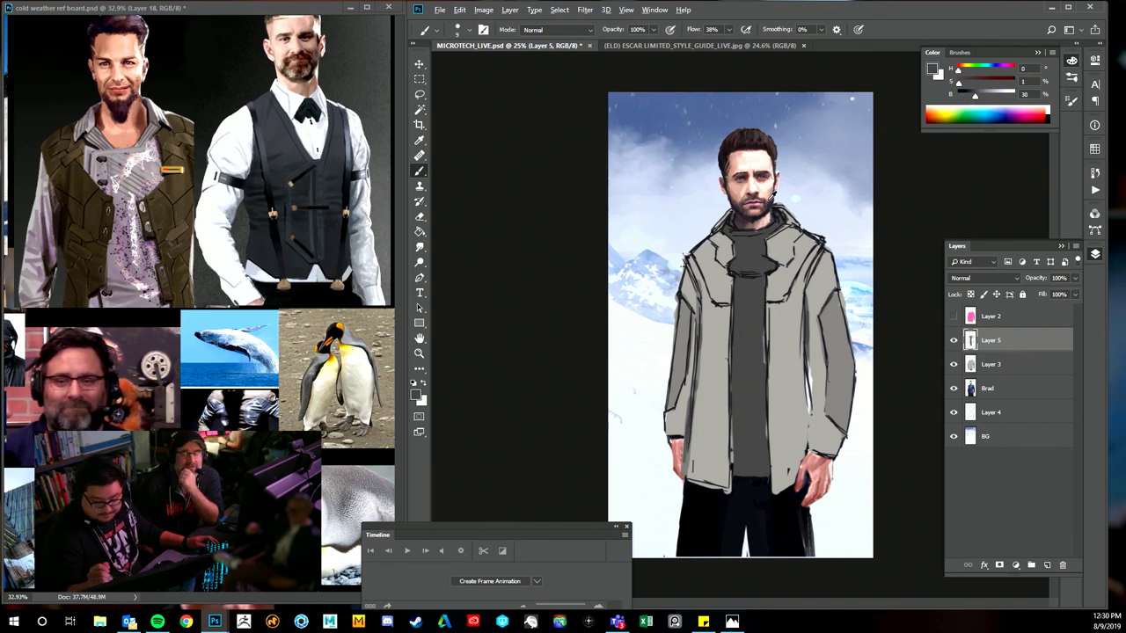
pyautogui.press('z')
pyautogui.moveTo(834, 276)
pyautogui.mouseDown()
pyautogui.moveTo(809, 277)
pyautogui.moveTo(823, 248)
pyautogui.mouseUp()
pyautogui.press('b')
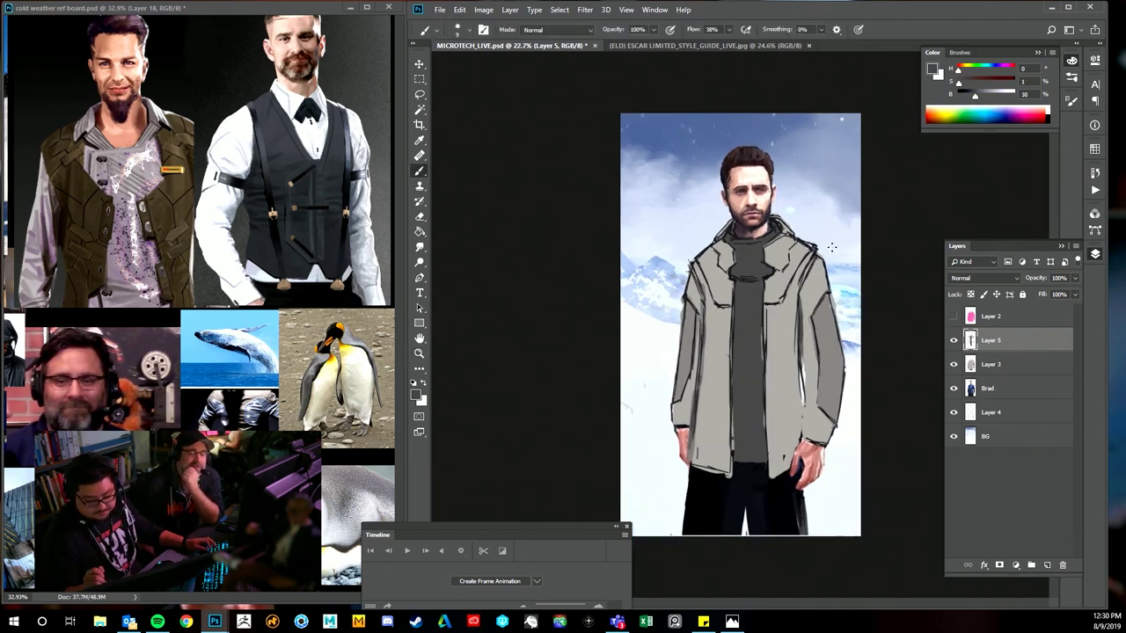
pyautogui.keyDown('alt'); pyautogui.click(822, 248); pyautogui.keyUp('alt')
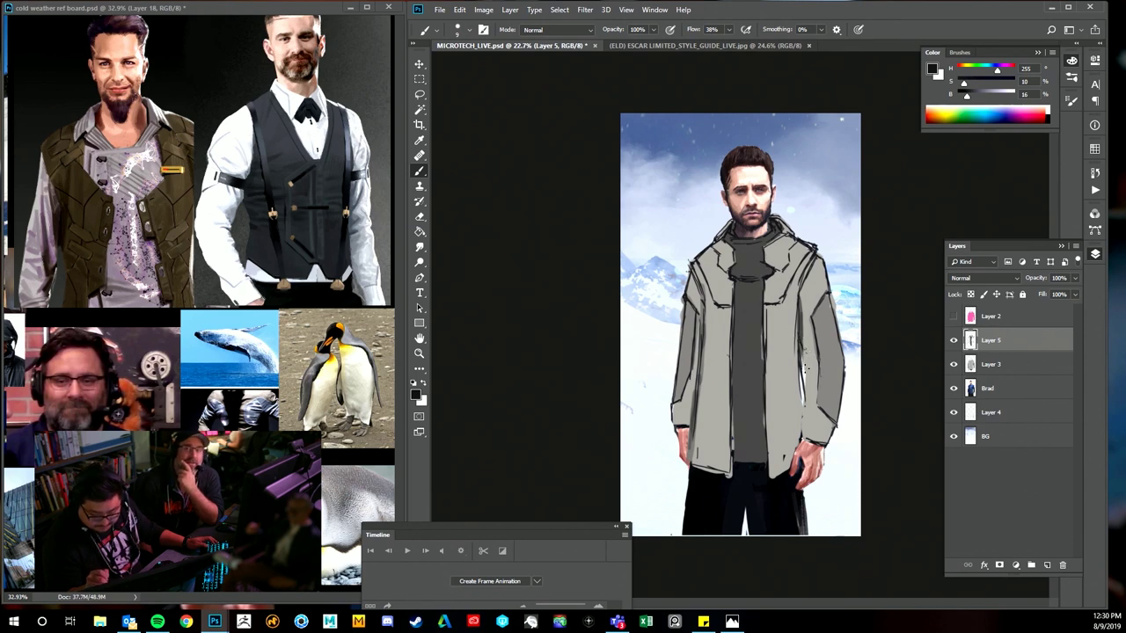
pyautogui.moveTo(806, 356); pyautogui.dragTo(802, 435)
pyautogui.moveTo(806, 373); pyautogui.dragTo(800, 440)
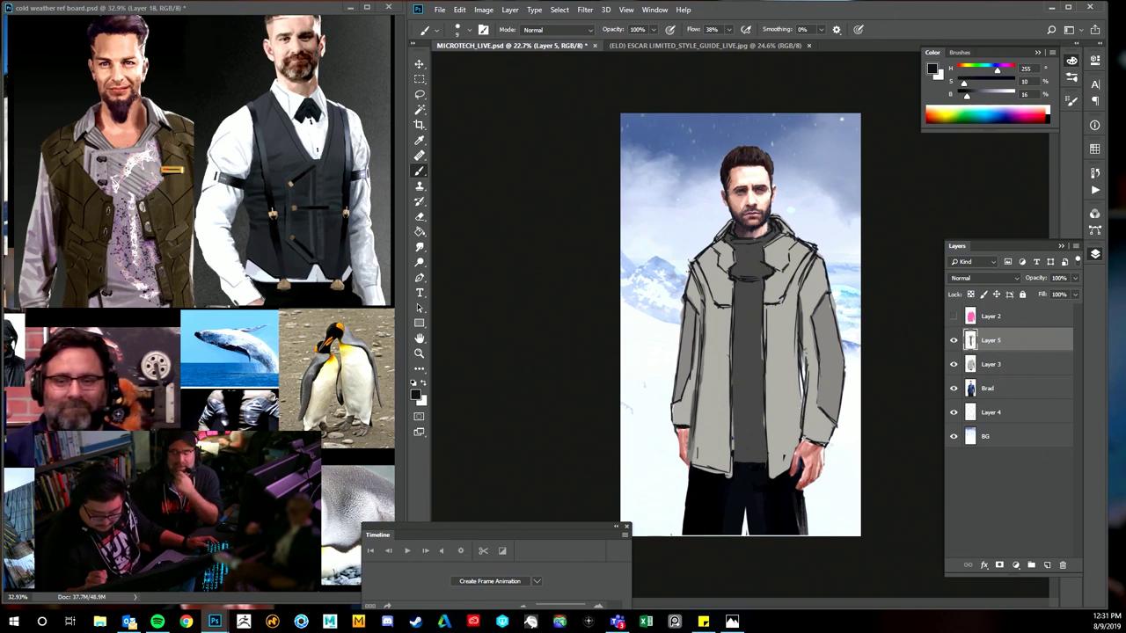
pyautogui.moveTo(830, 444)
pyautogui.mouseDown()
pyautogui.moveTo(832, 435)
pyautogui.moveTo(820, 444)
pyautogui.mouseUp()
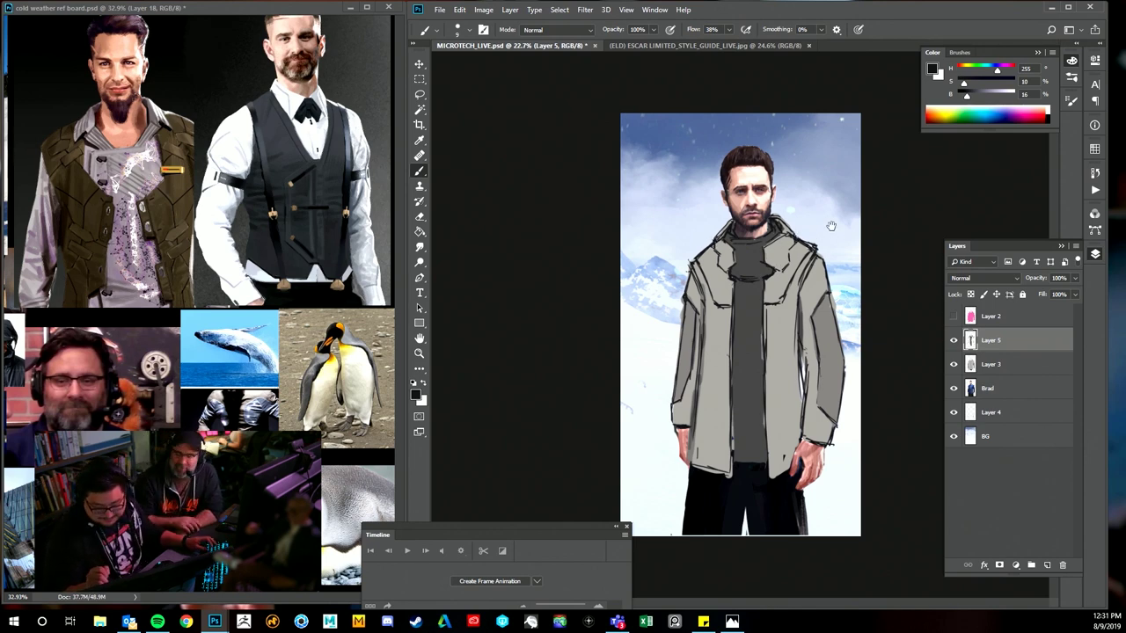
# - Check what Layer 5 and Layer 3 each contain by toggling them, and merge the two jacket layers into one
pyautogui.hotkey('ctrl', '0')
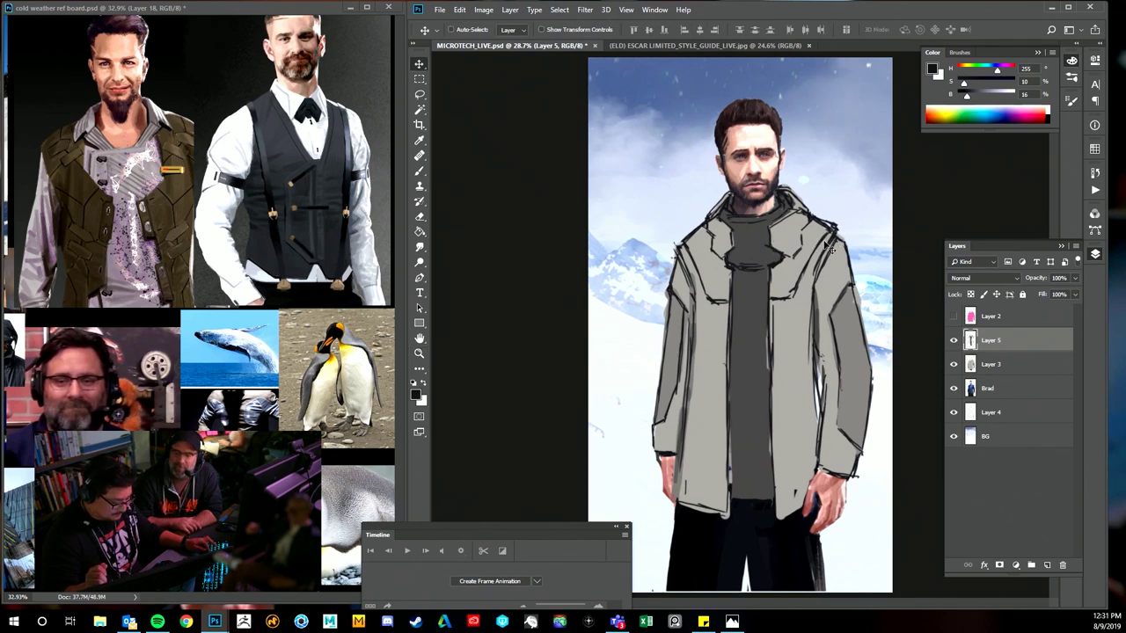
pyautogui.press('b')
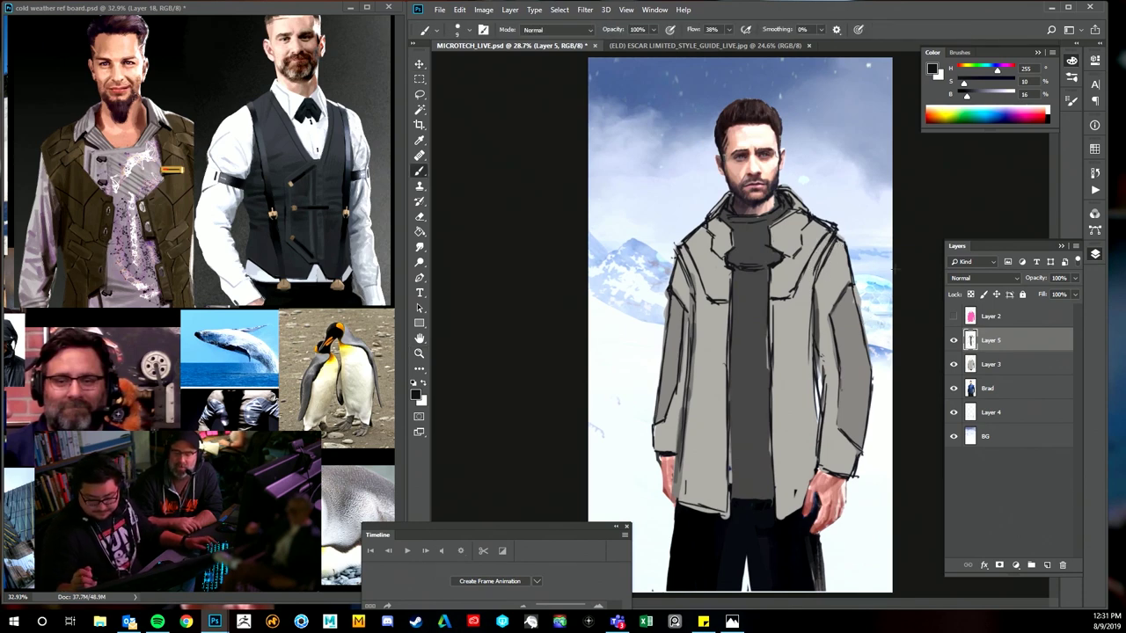
pyautogui.click(953, 341)
pyautogui.click(954, 341)
pyautogui.click(955, 364)
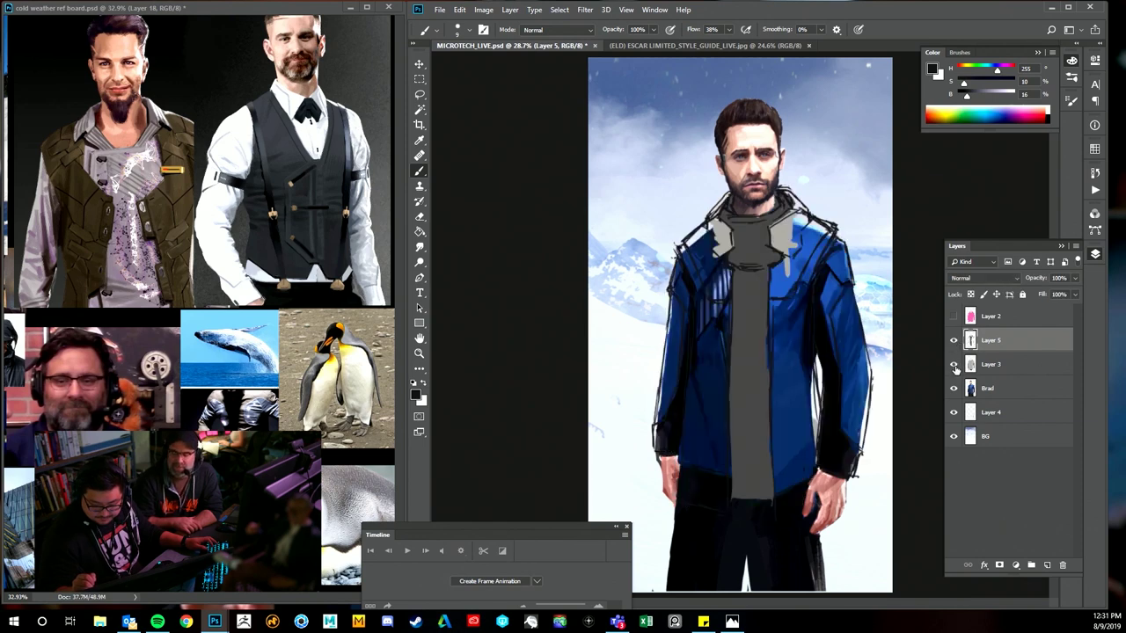
pyautogui.click(954, 364)
pyautogui.keyDown('shift'); pyautogui.click(980, 367); pyautogui.keyUp('shift')
pyautogui.hotkey('ctrl', 'e')
# - Compare the merged jacket with the original blue coat by hiding and showing the merged layer
pyautogui.click(955, 341)
pyautogui.click(956, 341)
pyautogui.click(954, 342)
pyautogui.click(955, 341)
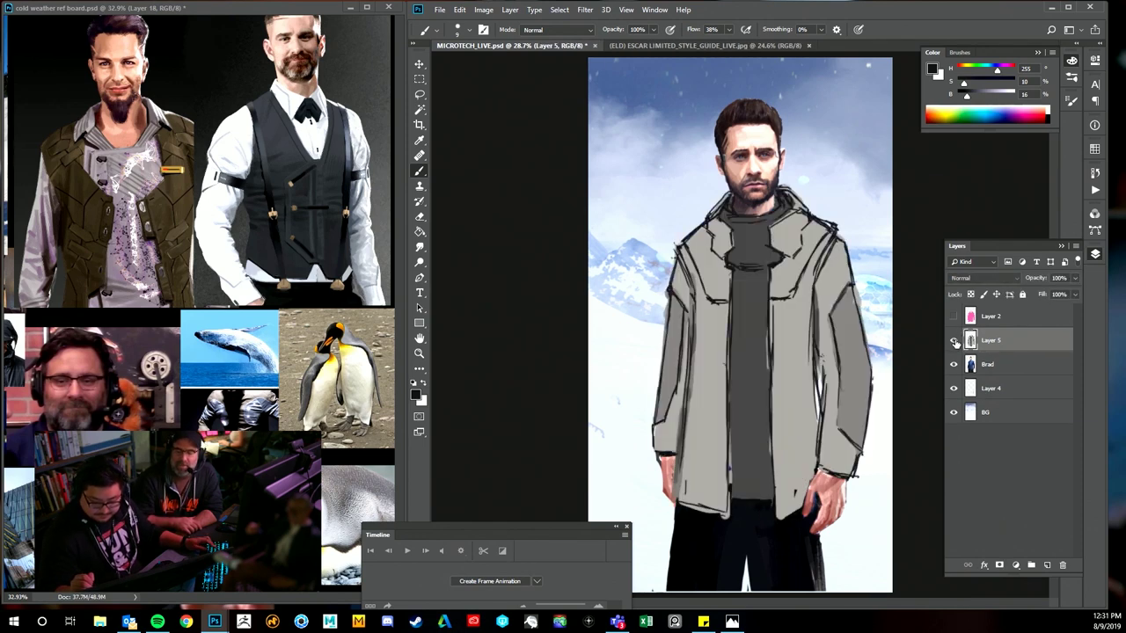
pyautogui.click(954, 341)
pyautogui.click(954, 341)
pyautogui.moveTo(879, 323); pyautogui.dragTo(845, 315)
pyautogui.hotkey('ctrl', 'z')
pyautogui.press('z')
pyautogui.click(830, 307)
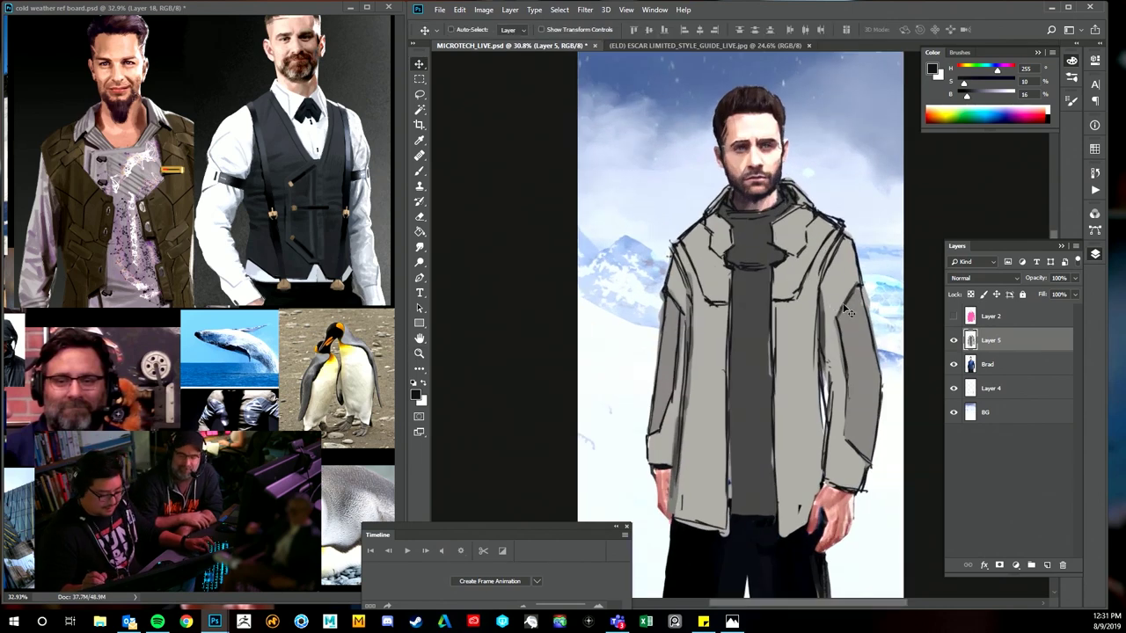
# - Review the snowboarder and winter jacket photos on the reference board, then compare them with the whole figure in MICROTECH_LIVE.psd
pyautogui.press('b')
pyautogui.click(101, 482)
pyautogui.moveTo(100, 482); pyautogui.dragTo(376, 434)
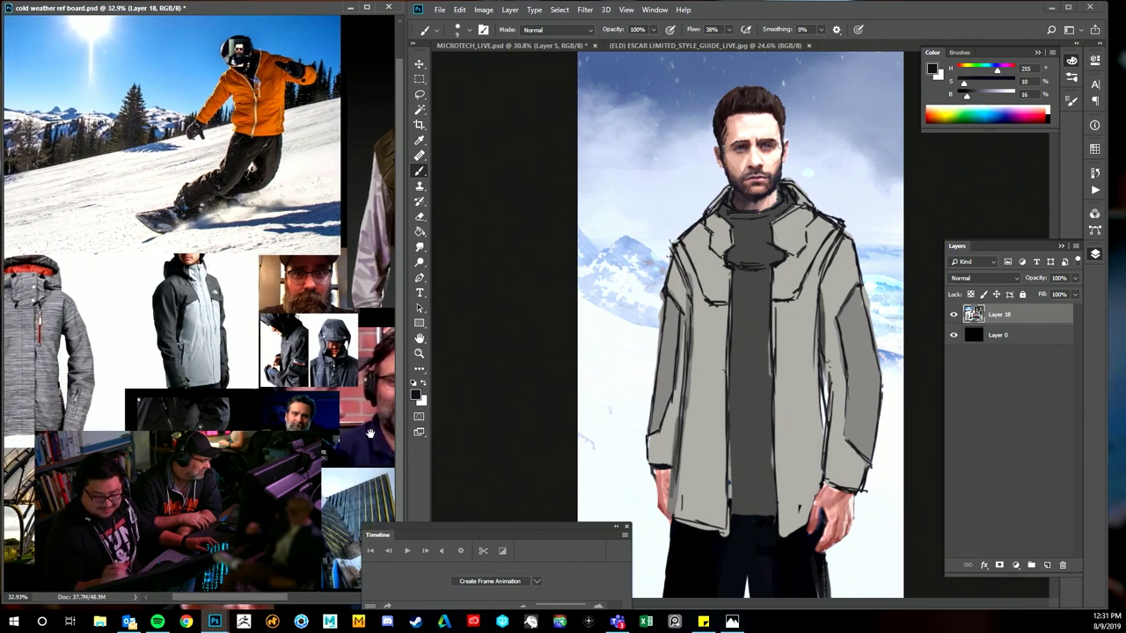
pyautogui.click(853, 369)
pyautogui.press('z')
pyautogui.moveTo(861, 342); pyautogui.dragTo(825, 355)
pyautogui.click(825, 356)
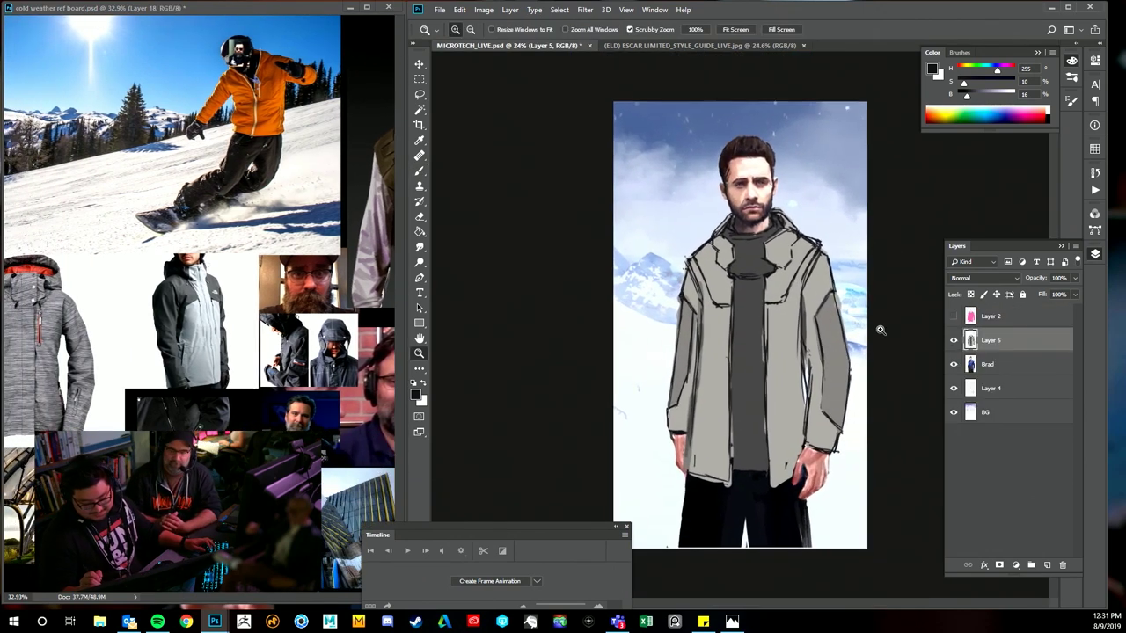
# - Mark the jacket's raised collar and chest area with a temporary circle, and undo the circle
pyautogui.press('v')
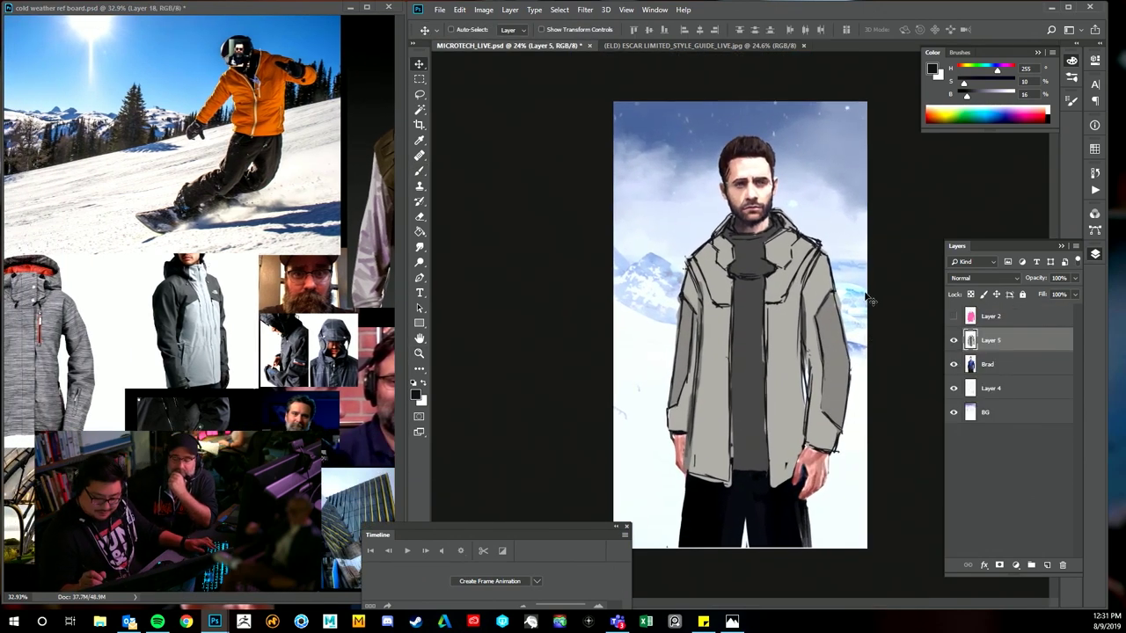
pyautogui.press('e')
pyautogui.press('b')
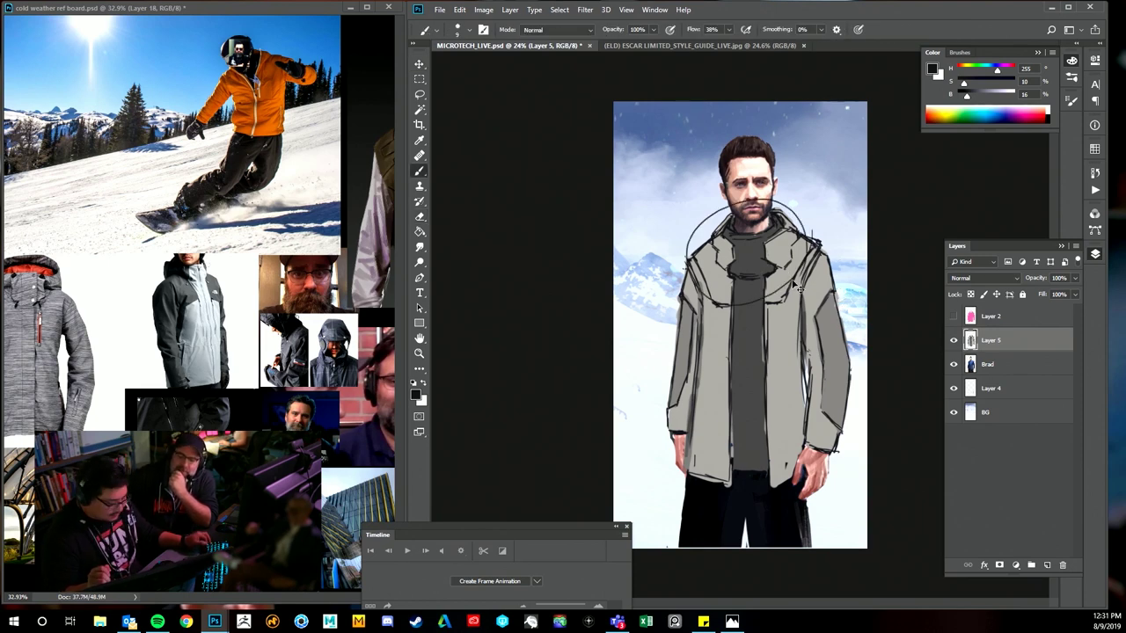
pyautogui.hotkey('ctrl', 'z')
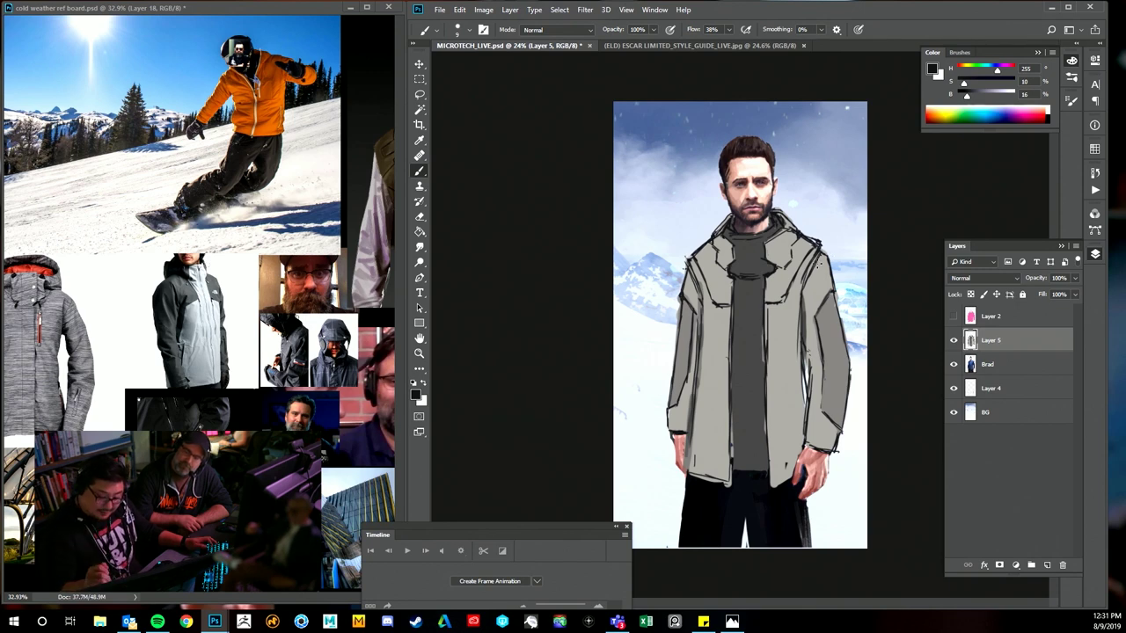
# - Touch up the front panel edge and left chest yoke with sampled dark and light greys, and redraw the yoke's outline in near-black at size 10
pyautogui.keyDown('alt'); pyautogui.click(763, 309); pyautogui.keyUp('alt')
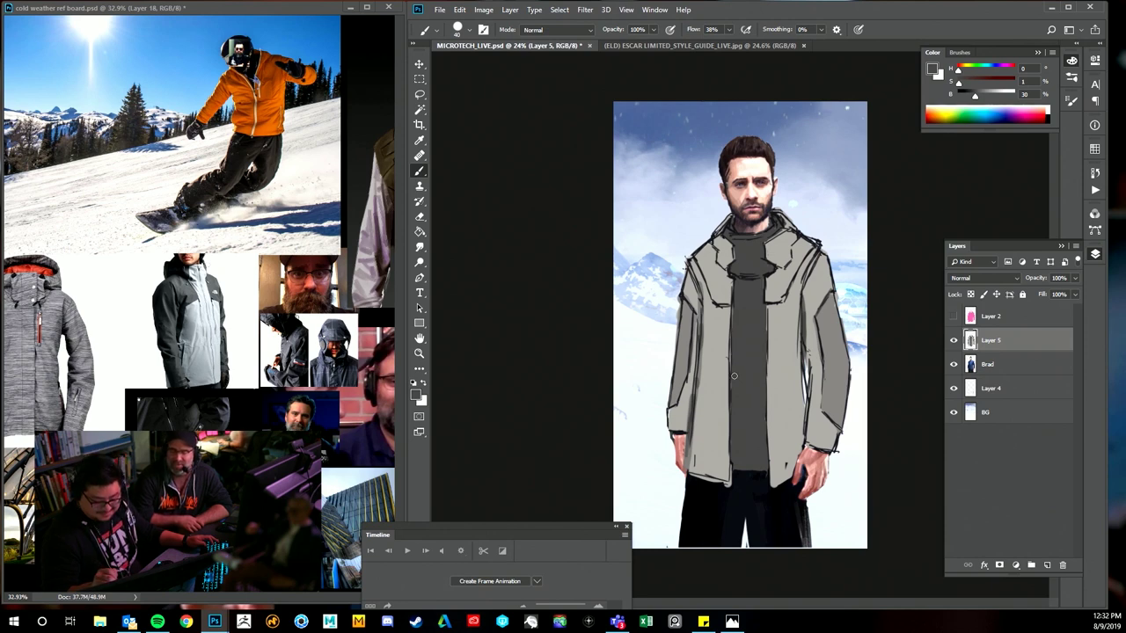
pyautogui.keyDown('alt'); pyautogui.click(774, 284); pyautogui.keyUp('alt')
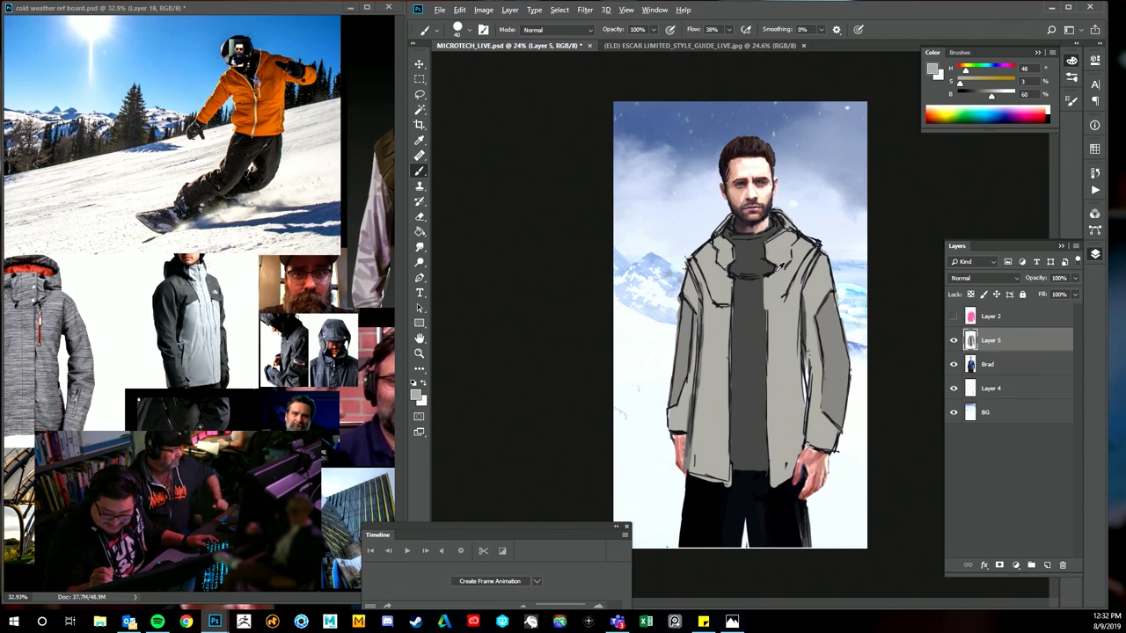
pyautogui.keyDown('alt'); pyautogui.click(776, 266); pyautogui.keyUp('alt')
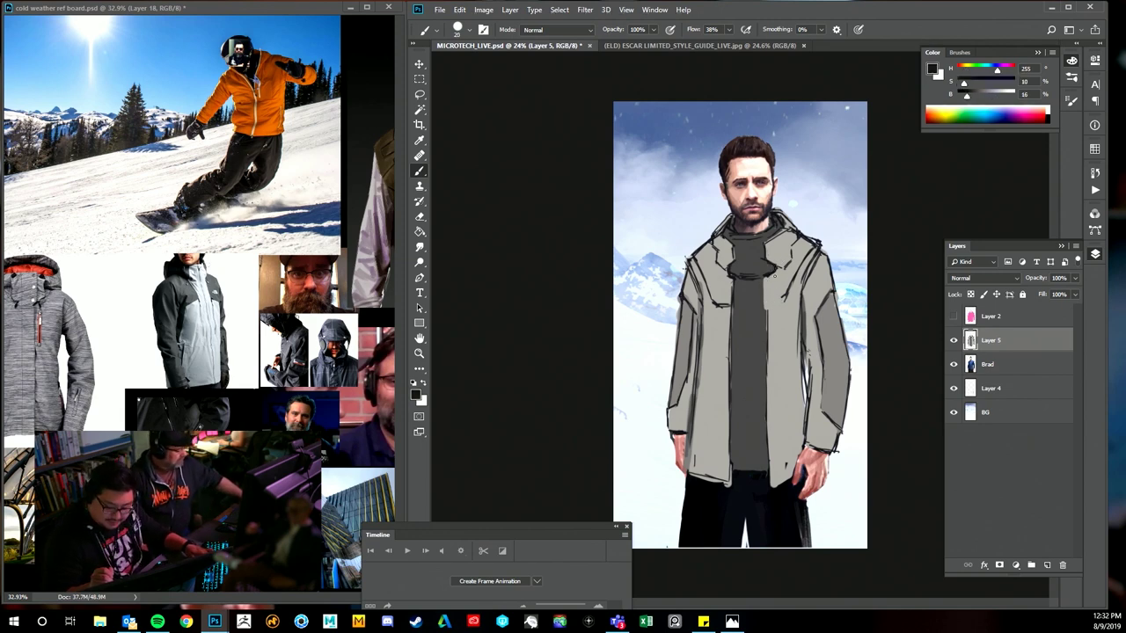
pyautogui.press('[')
pyautogui.press('[')
pyautogui.press('[')
pyautogui.moveTo(773, 272)
pyautogui.mouseDown()
pyautogui.moveTo(762, 306)
pyautogui.moveTo(789, 305)
pyautogui.mouseUp()
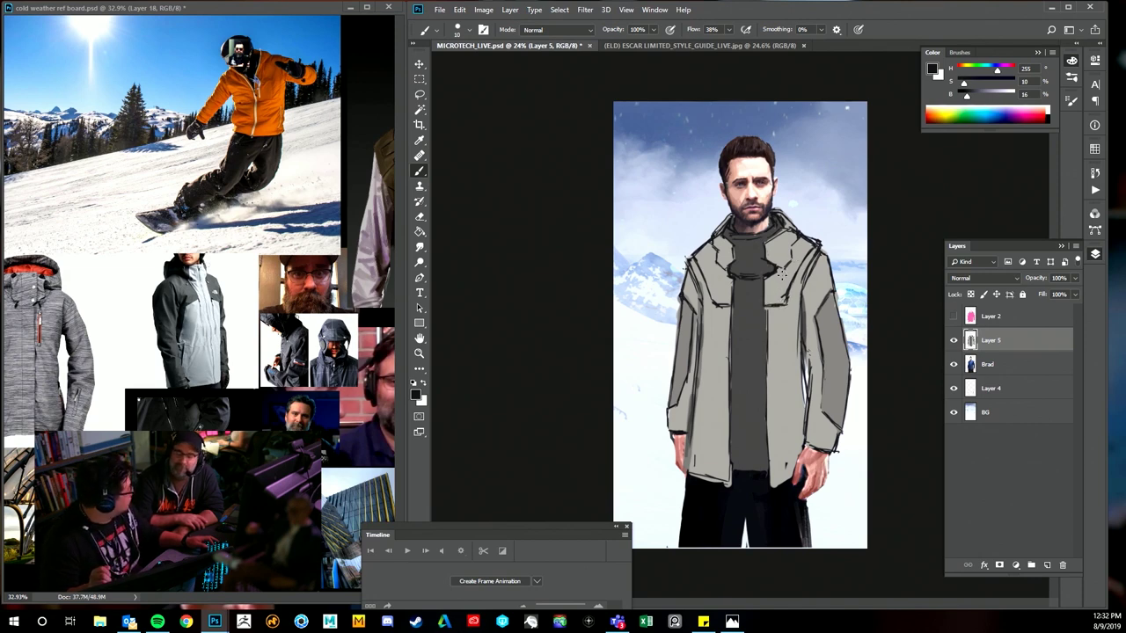
# - Refine the corner where the dark collar meets the figure's left chest yoke, using sampled light grey, dark grey and near-black
pyautogui.keyDown('alt'); pyautogui.click(787, 300); pyautogui.keyUp('alt')
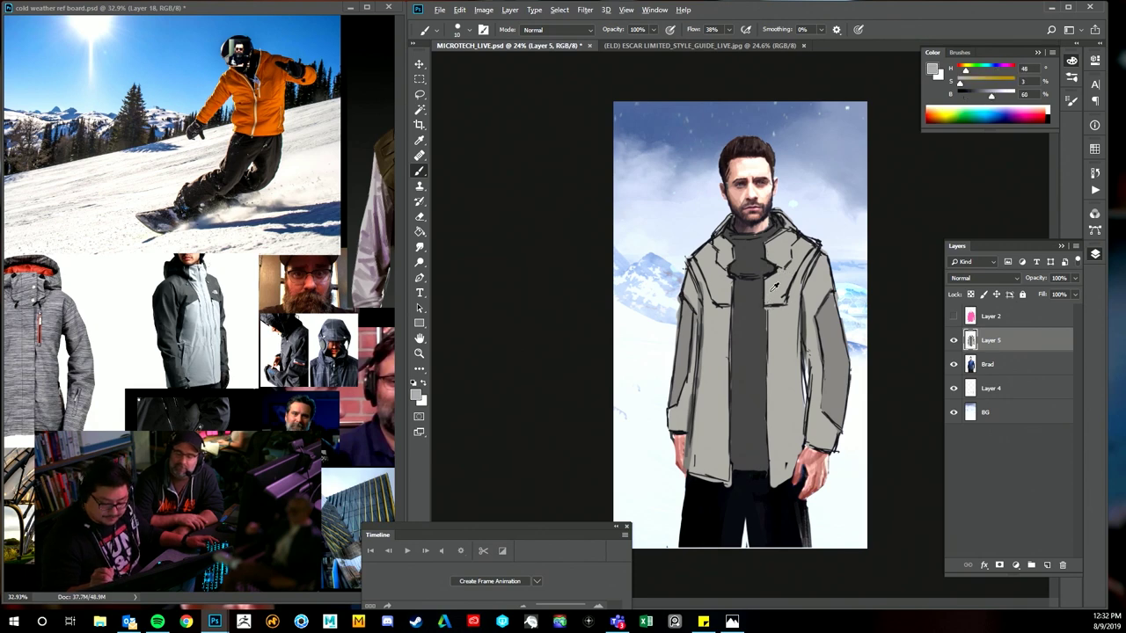
pyautogui.keyDown('alt'); pyautogui.click(775, 271); pyautogui.keyUp('alt')
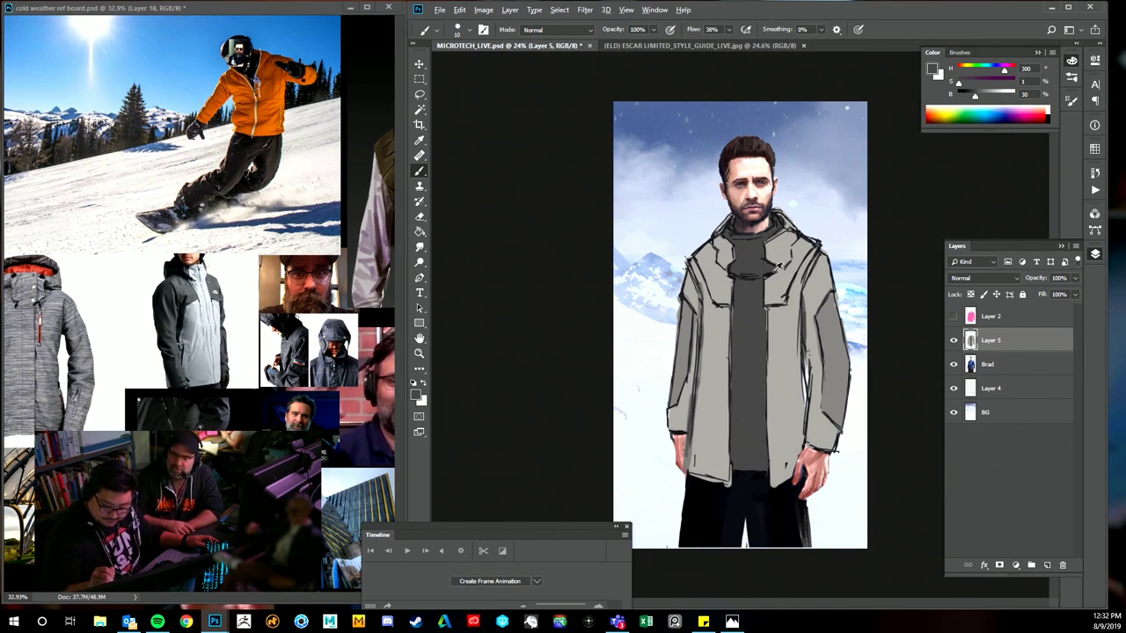
pyautogui.keyDown('alt'); pyautogui.click(783, 263); pyautogui.keyUp('alt')
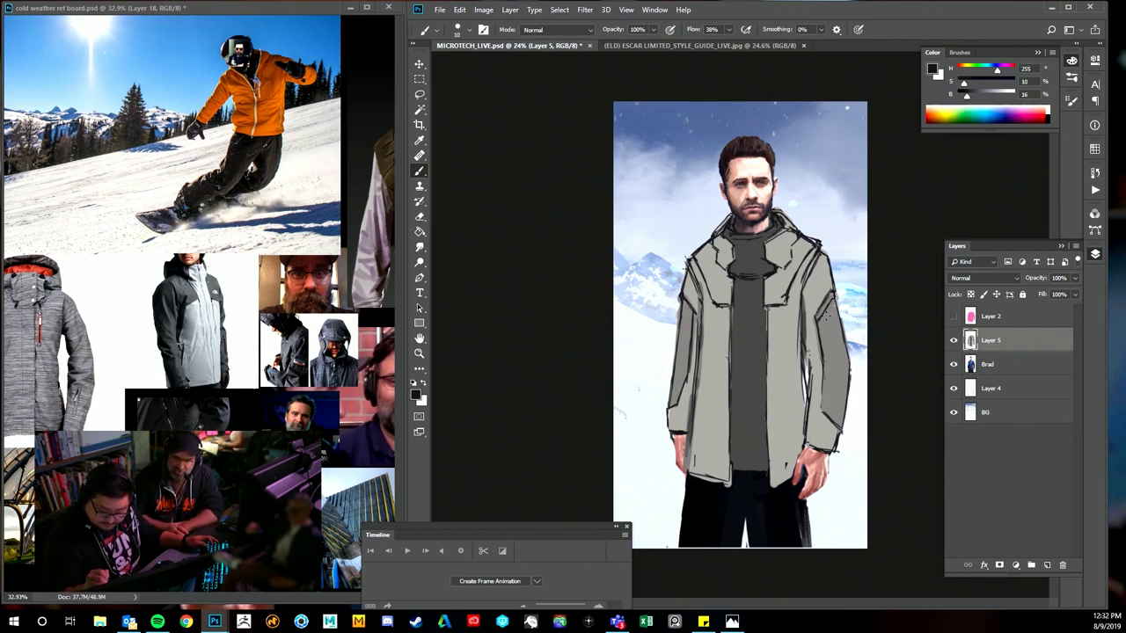
# - Draw near-black diagonal bands across the upper panel of the figure's left sleeve, after consulting the jacket and building photos on the reference board
pyautogui.click(339, 414)
pyautogui.hotkey('ctrl', 'space')
pyautogui.moveTo(339, 413); pyautogui.dragTo(379, 413)
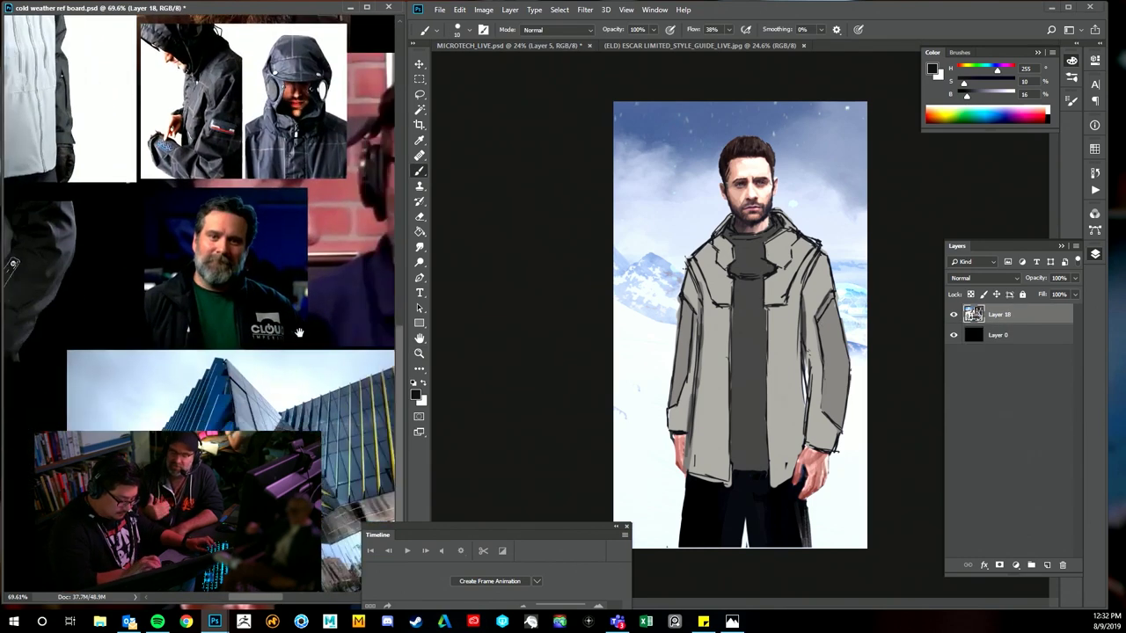
pyautogui.moveTo(299, 329); pyautogui.dragTo(253, 303)
pyautogui.click(829, 314)
pyautogui.hotkey('ctrl', 'space')
pyautogui.moveTo(829, 316); pyautogui.dragTo(840, 324)
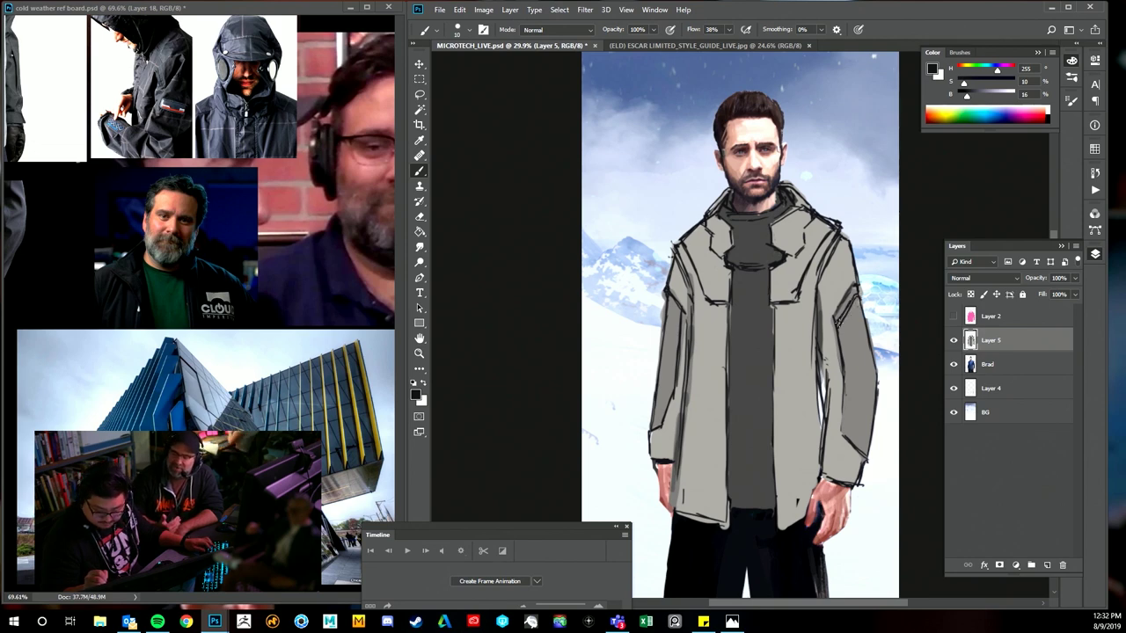
pyautogui.moveTo(844, 330)
pyautogui.mouseDown()
pyautogui.moveTo(859, 301)
pyautogui.moveTo(839, 338)
pyautogui.mouseUp()
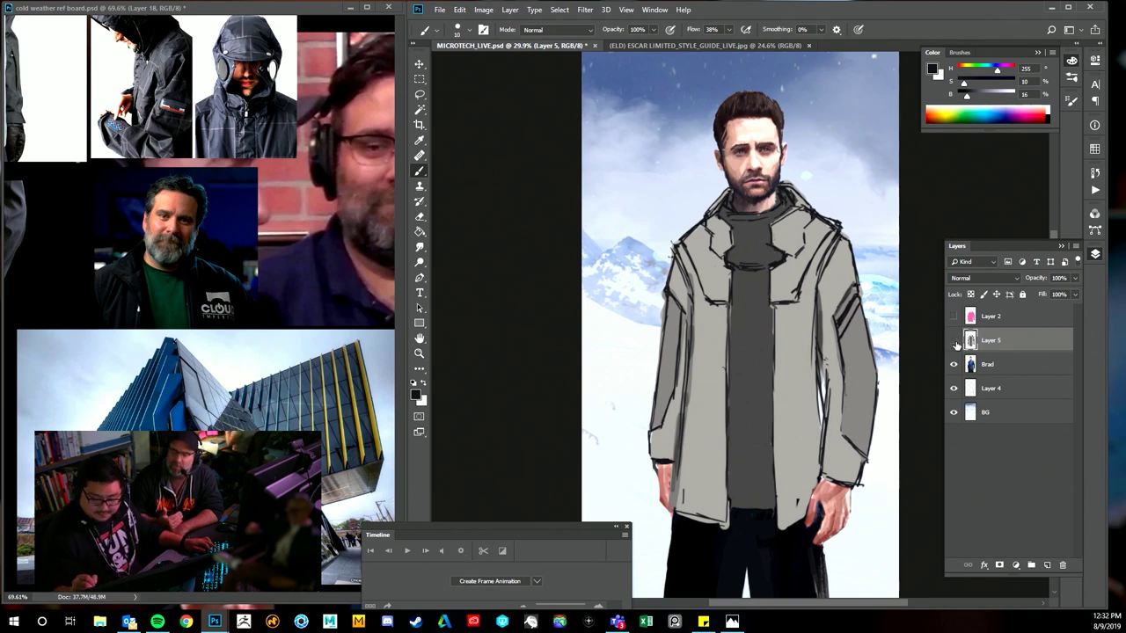
# - Clean up stray line ends along the left outer sleeve and shoulder point, using a size 10 Eraser and the sampled light jacket grey
pyautogui.press('e')
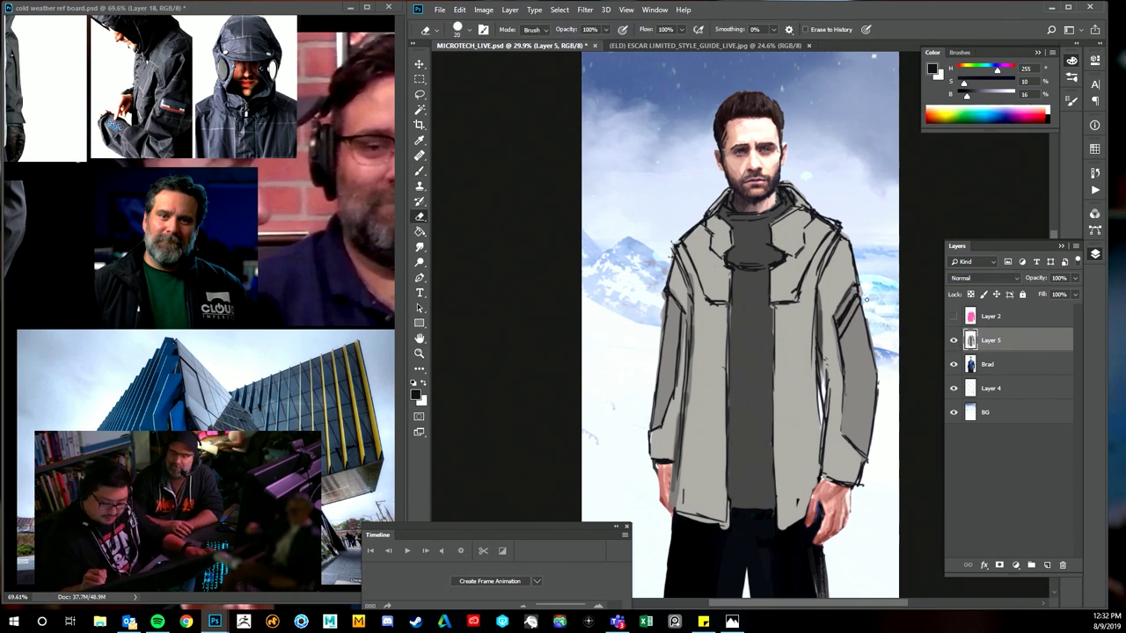
pyautogui.press('[')
pyautogui.press('[')
pyautogui.press('[')
pyautogui.press('[')
pyautogui.press('[')
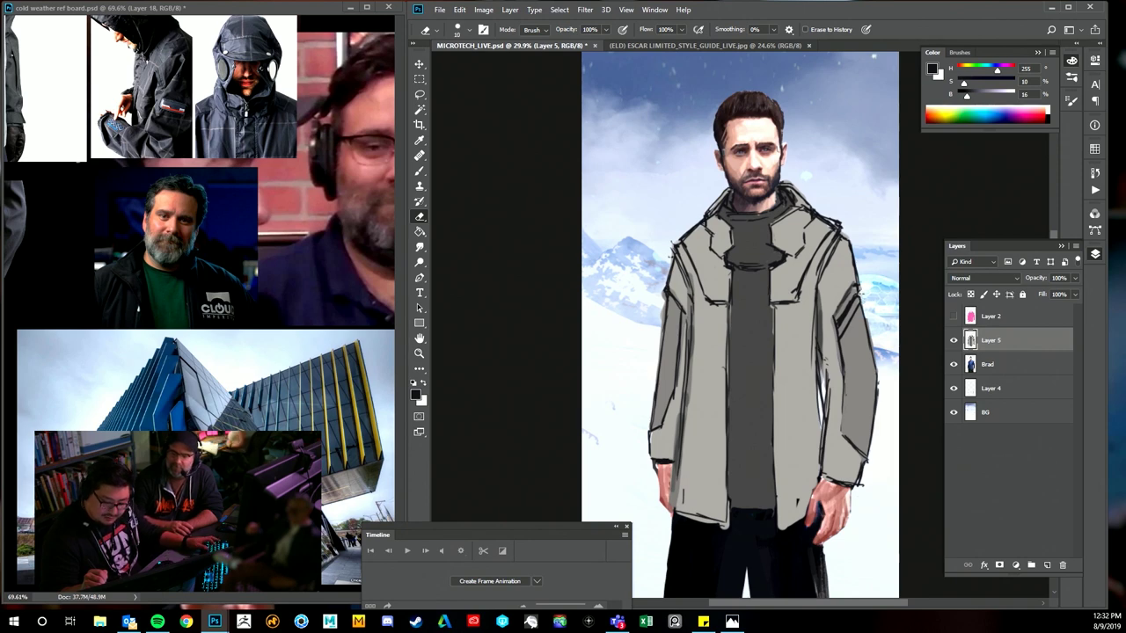
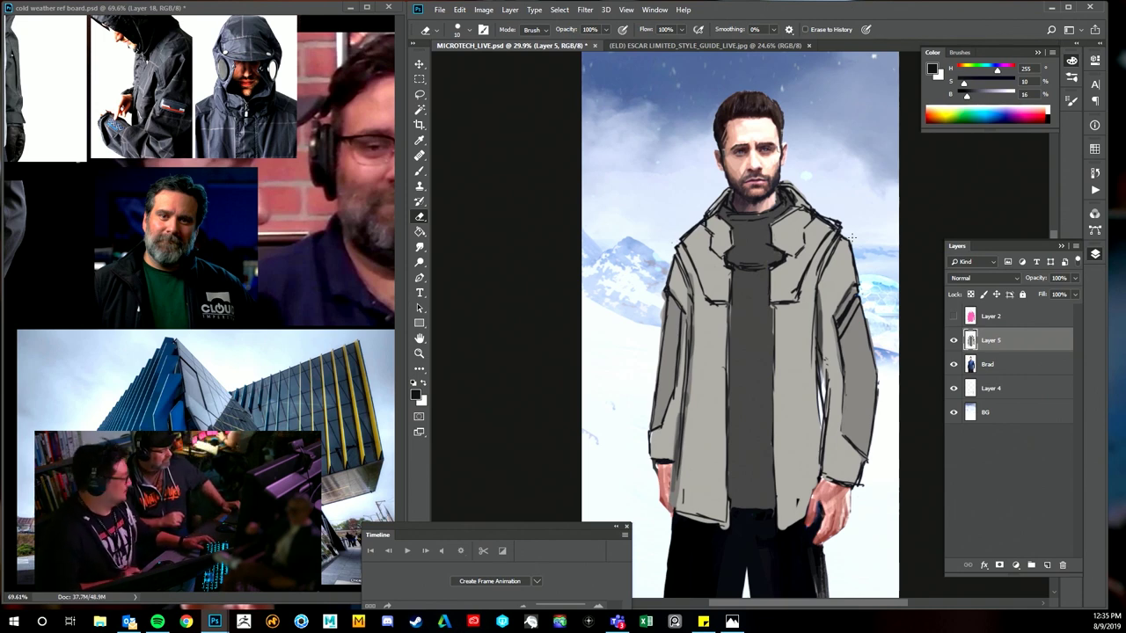
pyautogui.press('v')
pyautogui.press('b')
pyautogui.keyDown('alt'); pyautogui.click(832, 227); pyautogui.keyUp('alt')
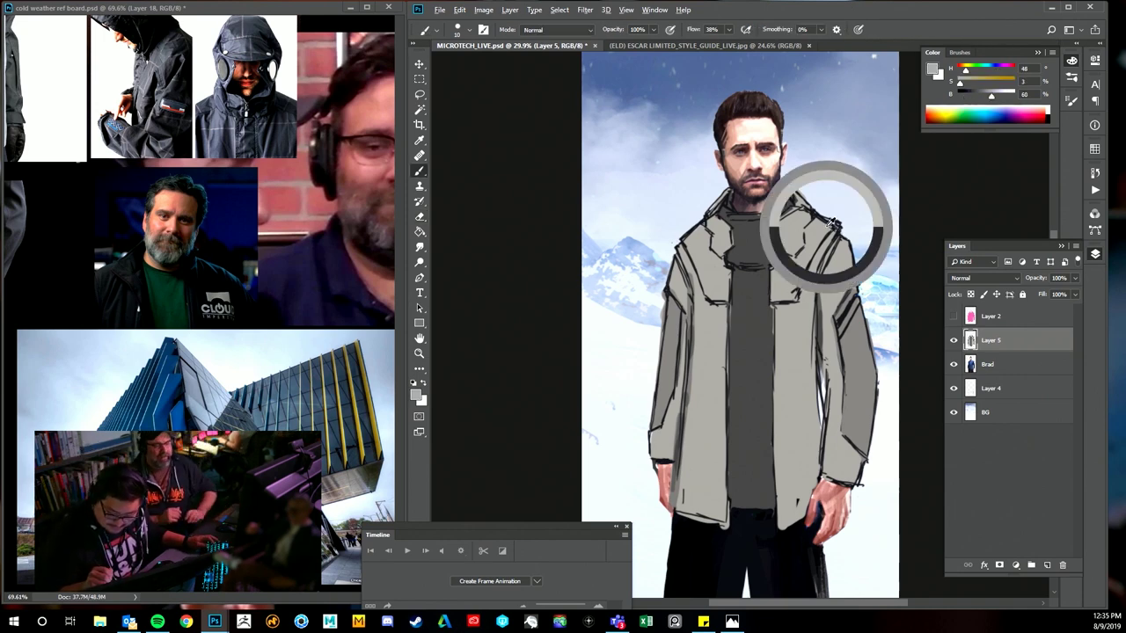
pyautogui.press('e')
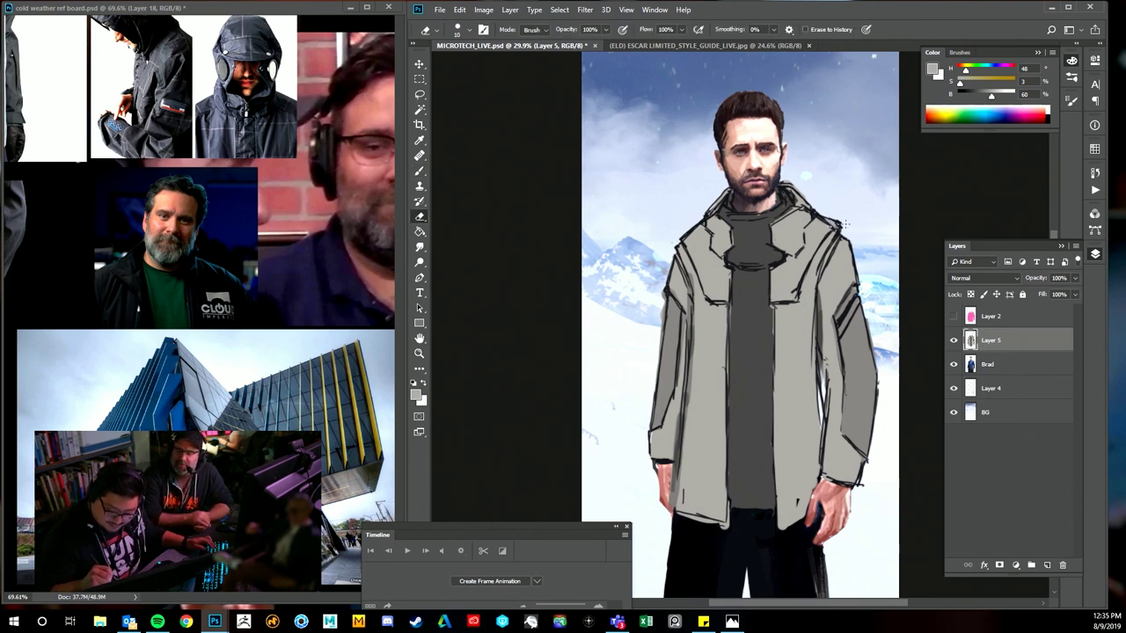
# - Draw a matching near-black diagonal band across the upper panel of the figure's right sleeve
pyautogui.press('b')
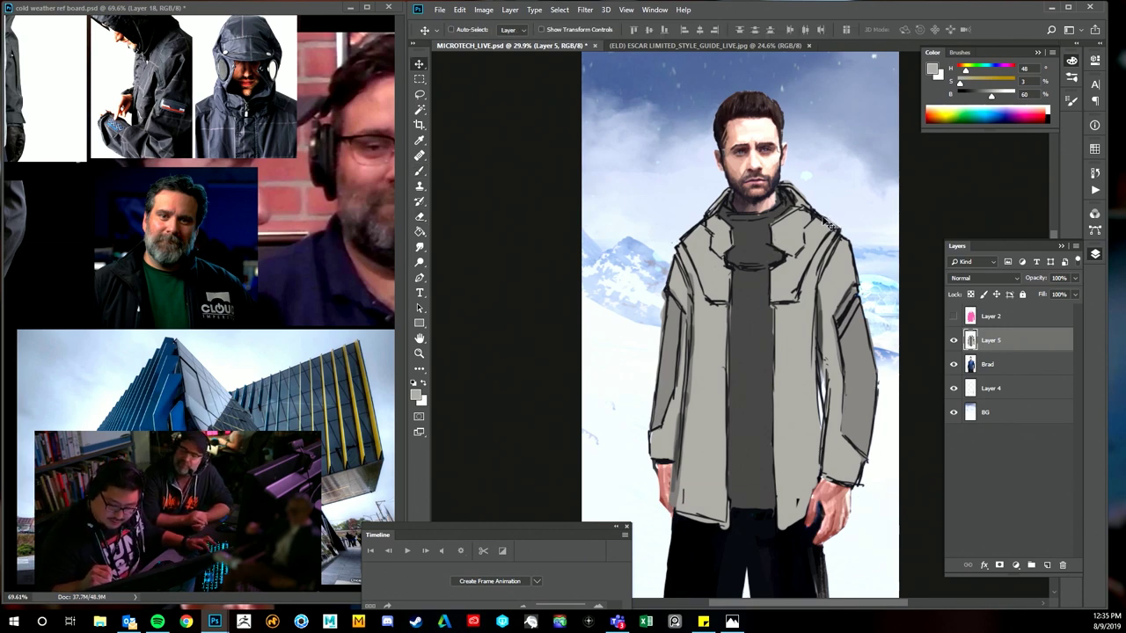
pyautogui.press('d')
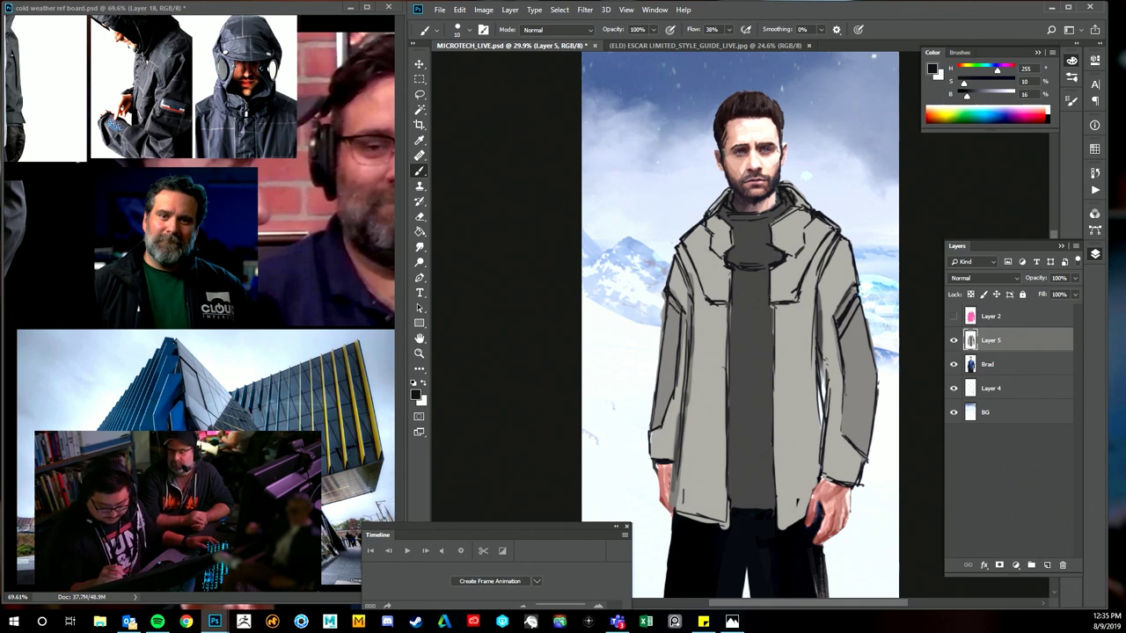
pyautogui.moveTo(670, 307); pyautogui.dragTo(678, 324)
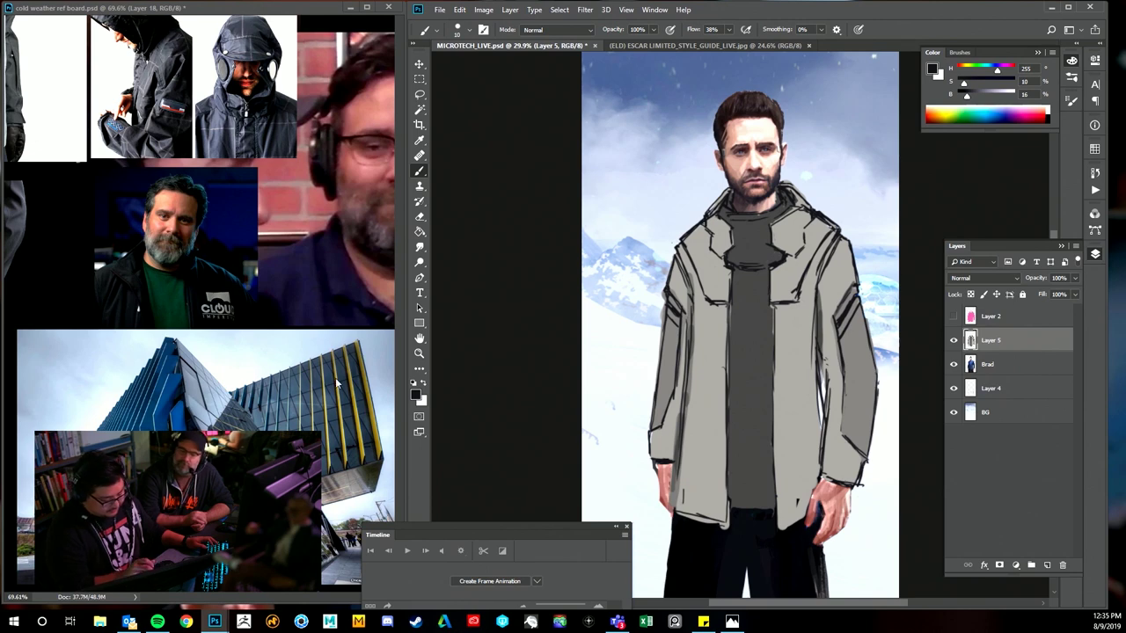
# - Mark the building's yellow-ribbed facade on the reference board with a temporary circle, and undo the circle
pyautogui.click(376, 368)
pyautogui.moveTo(233, 395)
pyautogui.mouseDown()
pyautogui.moveTo(248, 345)
pyautogui.moveTo(324, 334)
pyautogui.mouseUp()
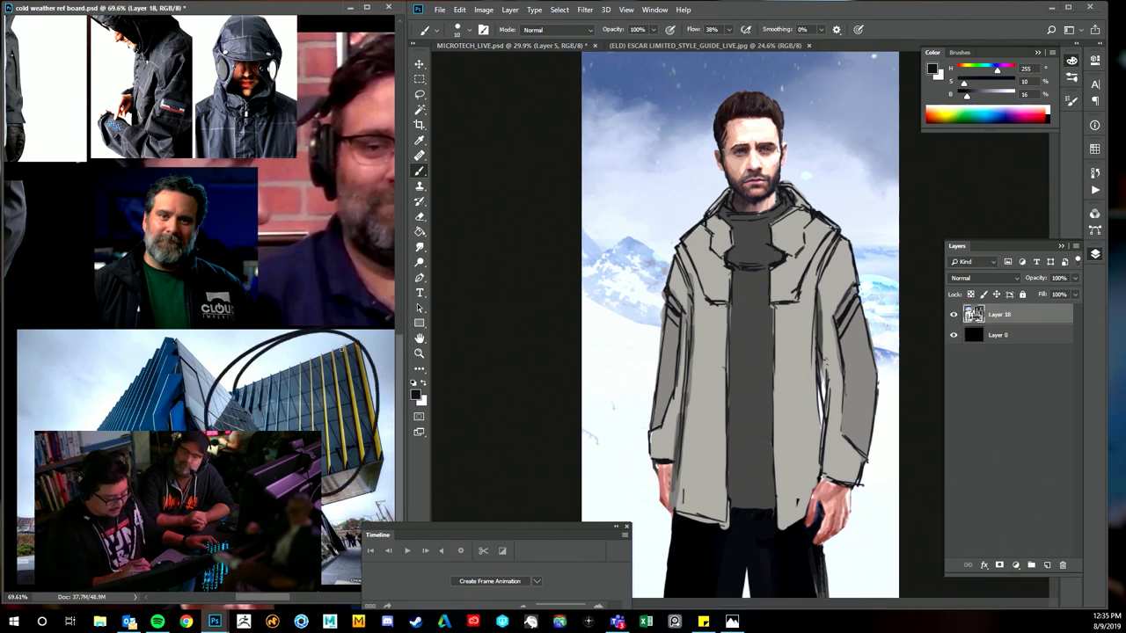
pyautogui.hotkey('ctrl', 'z')
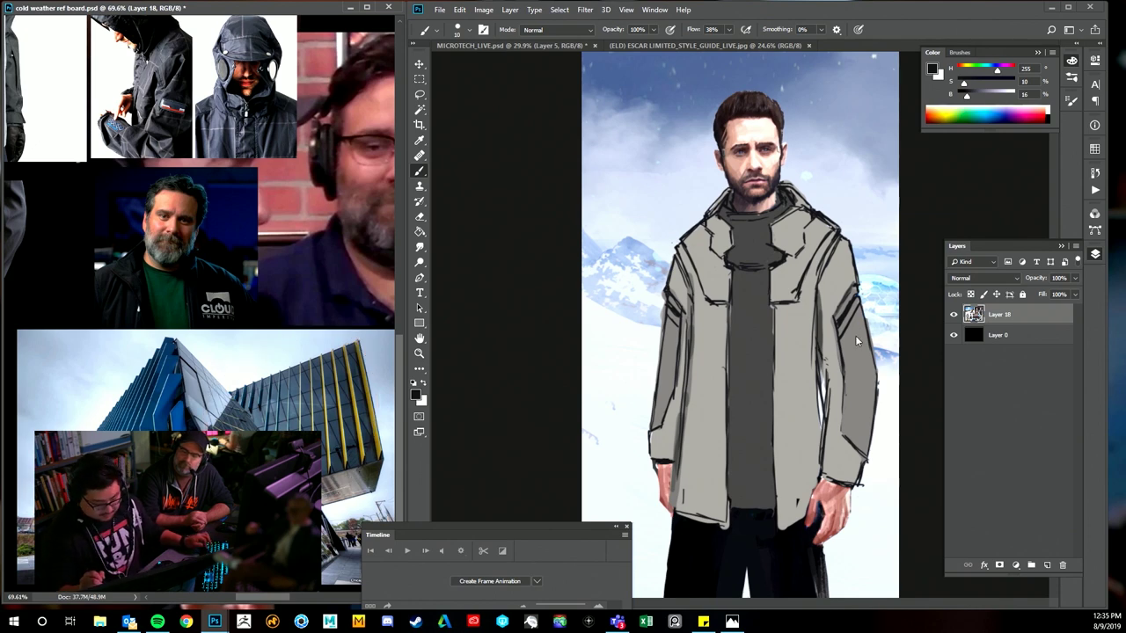
# - Sample the ochre of the building's ribs and paint parallel diagonal stripes down the figure's left upper-sleeve panel with a size 25 brush
pyautogui.click(855, 335)
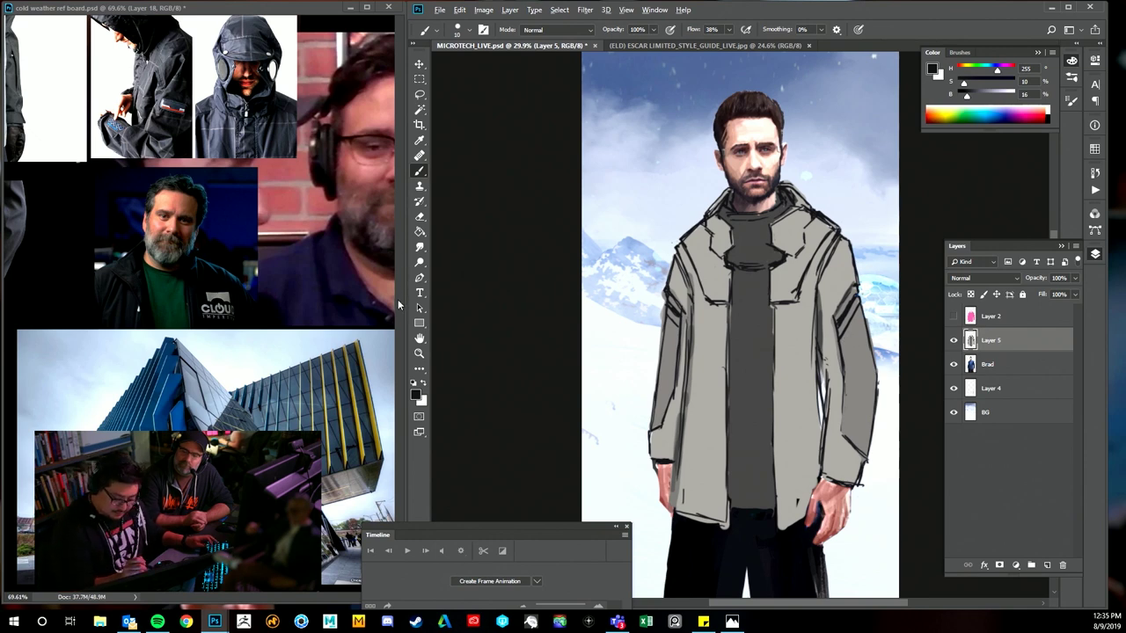
pyautogui.keyDown('alt'); pyautogui.click(369, 384); pyautogui.keyUp('alt')
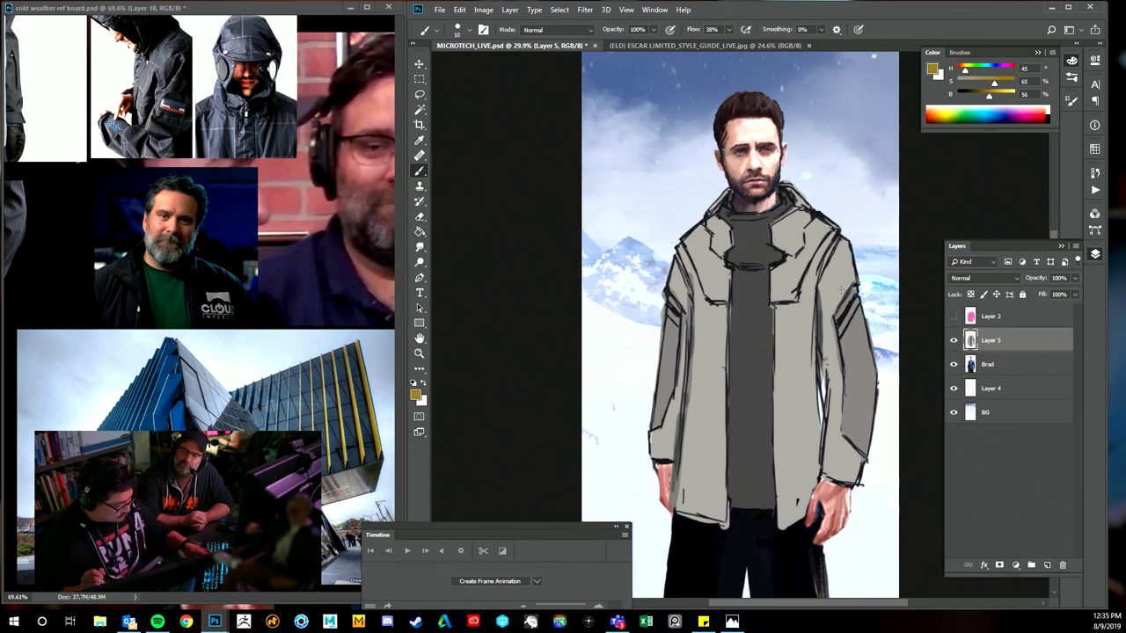
pyautogui.press(']')
pyautogui.press(']')
pyautogui.press(']')
pyautogui.moveTo(841, 333); pyautogui.dragTo(857, 292)
pyautogui.moveTo(842, 342)
pyautogui.mouseDown()
pyautogui.moveTo(856, 315)
pyautogui.moveTo(847, 378)
pyautogui.mouseUp()
pyautogui.press('z')
pyautogui.moveTo(881, 320); pyautogui.dragTo(821, 331)
pyautogui.press('b')
pyautogui.press('space')
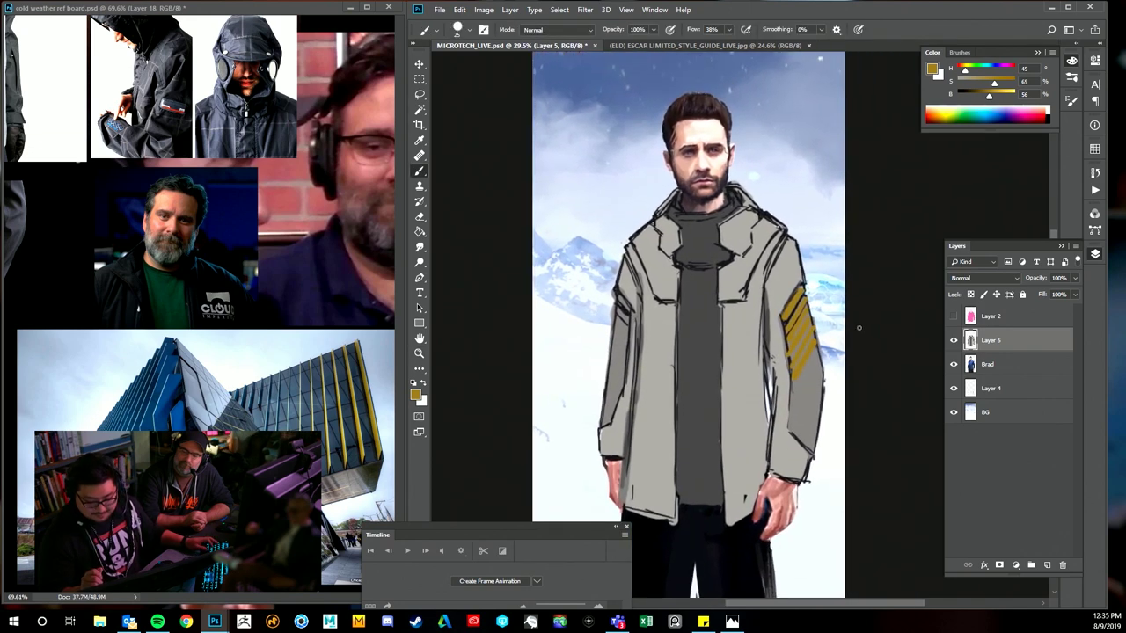
# - Set the paint colour to blue (H 236, S 41, B 71) and look over the winter jacket photos on the reference board
pyautogui.moveTo(962, 112); pyautogui.dragTo(1005, 109)
pyautogui.click(340, 419)
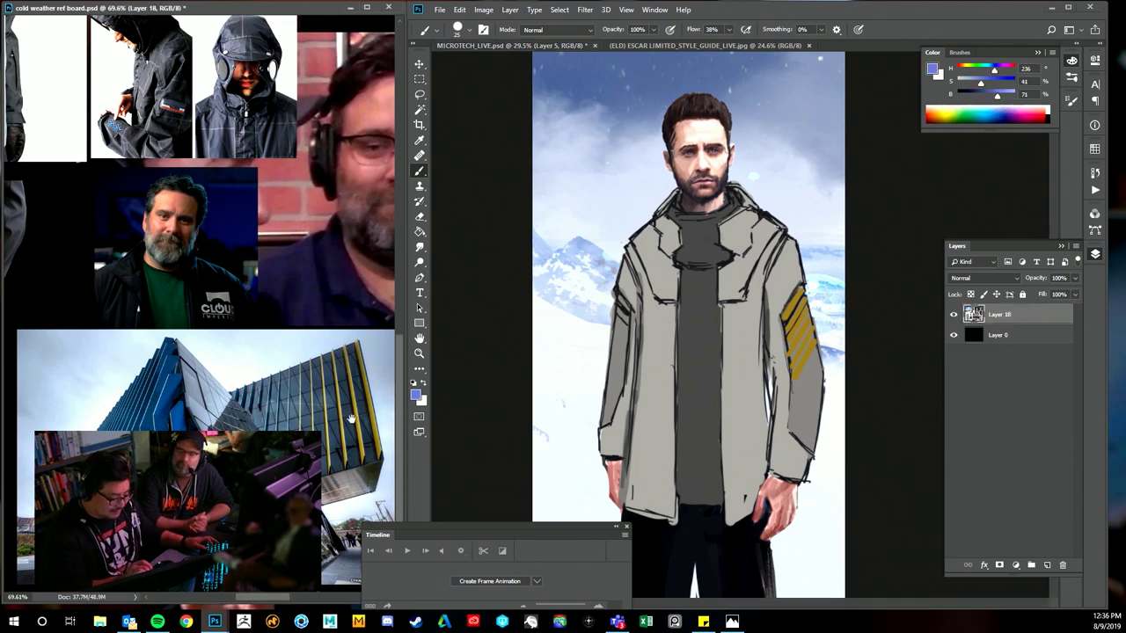
pyautogui.press('space')
pyautogui.moveTo(340, 420); pyautogui.dragTo(395, 591)
pyautogui.moveTo(283, 489); pyautogui.dragTo(327, 414)
pyautogui.moveTo(323, 515); pyautogui.dragTo(325, 382)
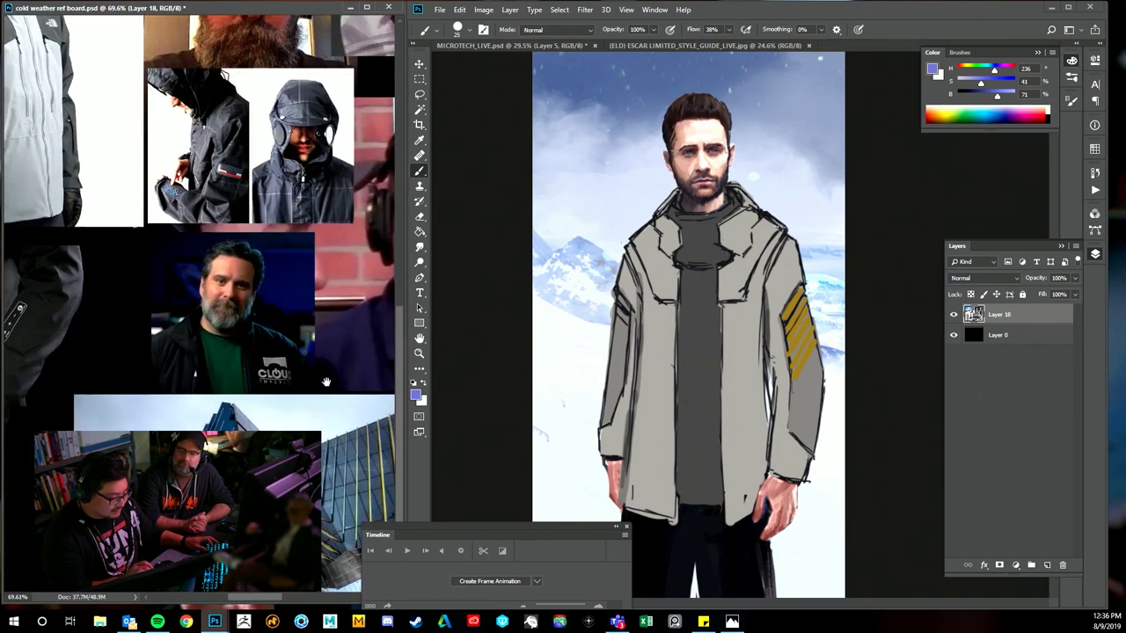
pyautogui.moveTo(299, 456); pyautogui.dragTo(330, 394)
pyautogui.hotkey('ctrl', 'space')
pyautogui.moveTo(331, 452); pyautogui.dragTo(290, 452)
pyautogui.press('b')
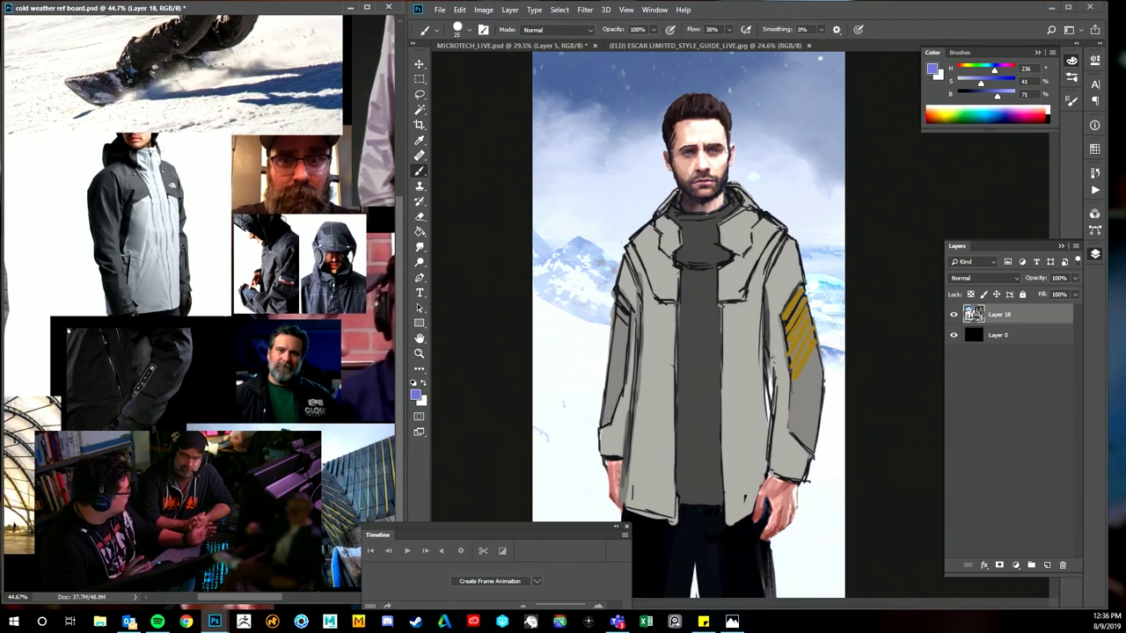
# - Sample the blue and then the gold of the building photo on the reference board
pyautogui.hscroll(2, 343, 476)
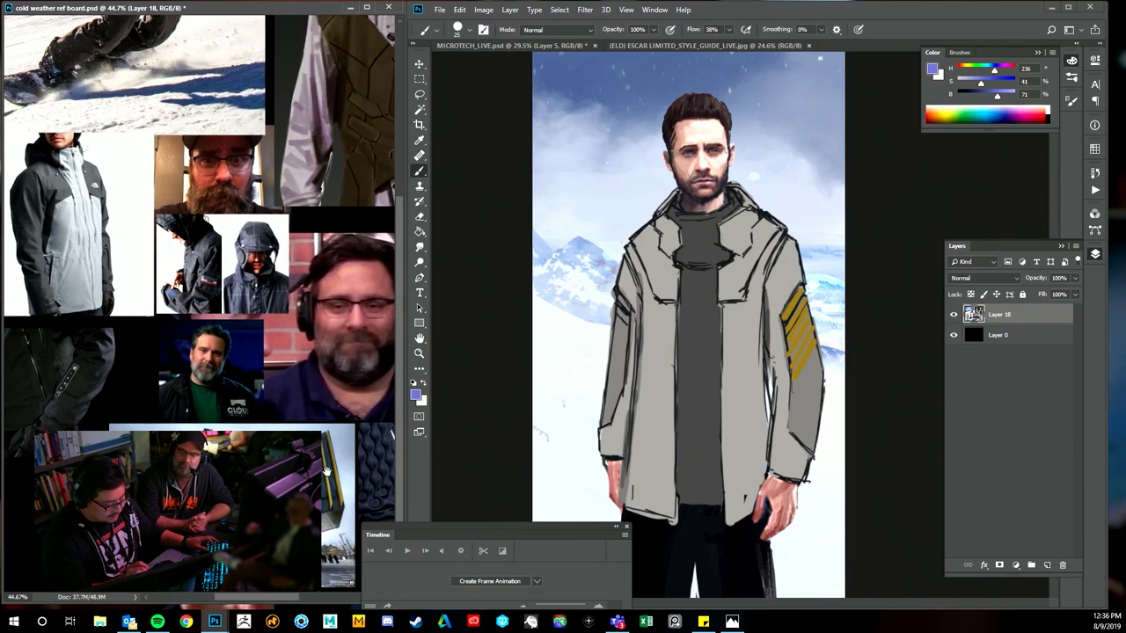
pyautogui.press('z')
pyautogui.moveTo(331, 475)
pyautogui.mouseDown()
pyautogui.moveTo(343, 453)
pyautogui.moveTo(326, 475)
pyautogui.mouseUp()
pyautogui.press('b')
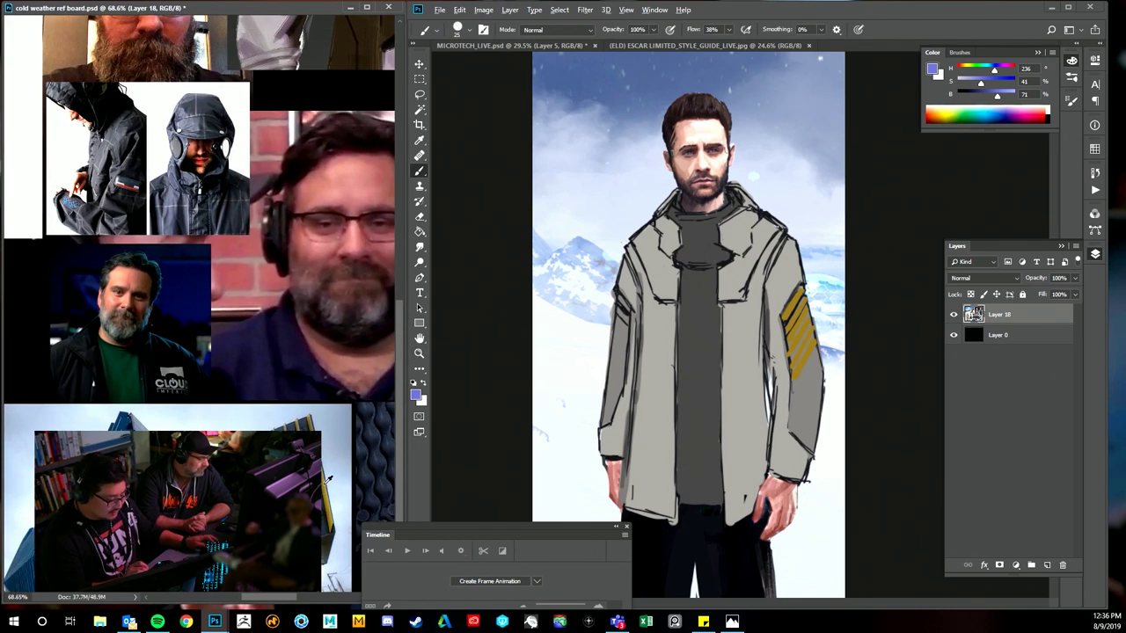
pyautogui.keyDown('alt'); pyautogui.click(327, 482); pyautogui.keyUp('alt')
pyautogui.keyDown('alt'); pyautogui.moveTo(325, 493); pyautogui.dragTo(246, 519); pyautogui.keyUp('alt')
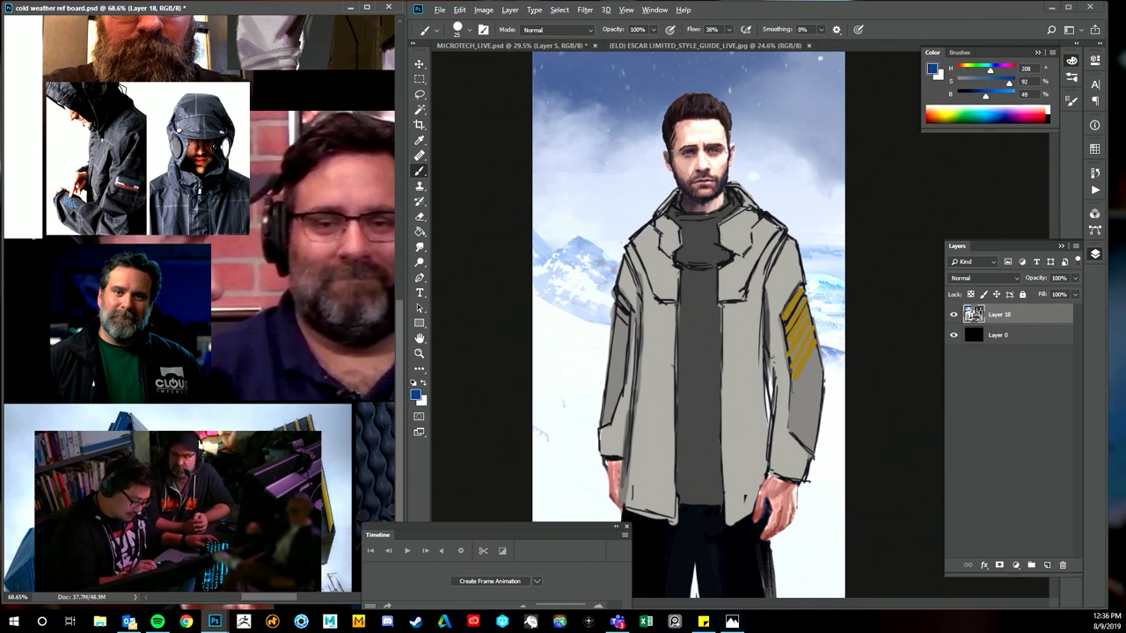
pyautogui.keyDown('alt'); pyautogui.click(335, 482); pyautogui.keyUp('alt')
# - Try gold and bright yellow test swatches on the sky beside the man's shoulder, and undo both
pyautogui.moveTo(592, 227)
pyautogui.mouseDown()
pyautogui.moveTo(588, 198)
pyautogui.moveTo(595, 216)
pyautogui.mouseUp()
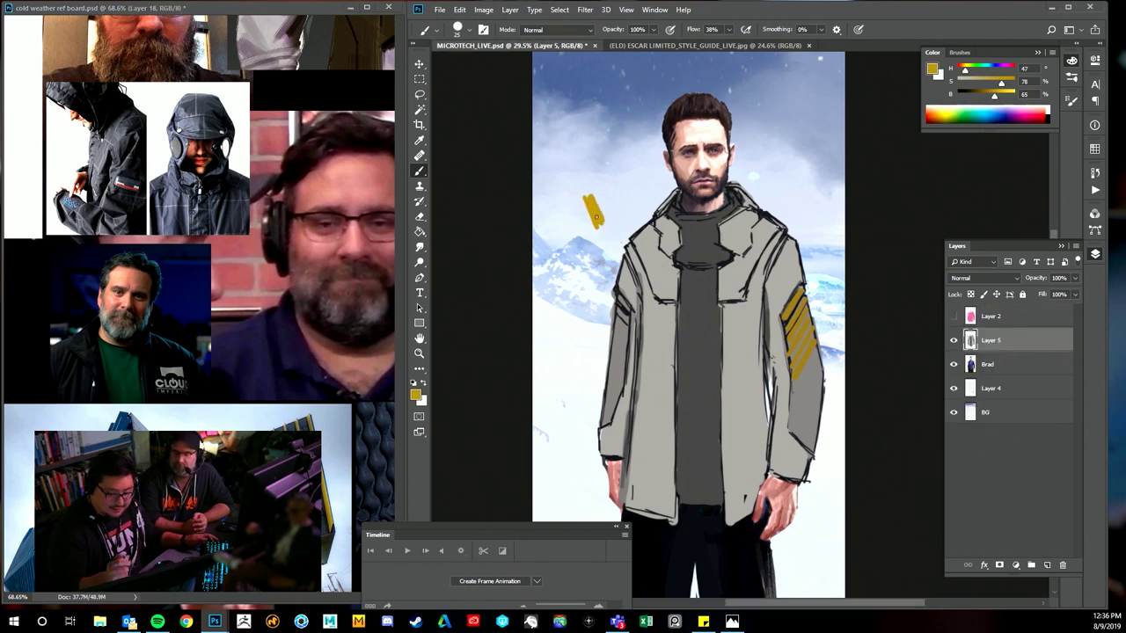
pyautogui.click(947, 109)
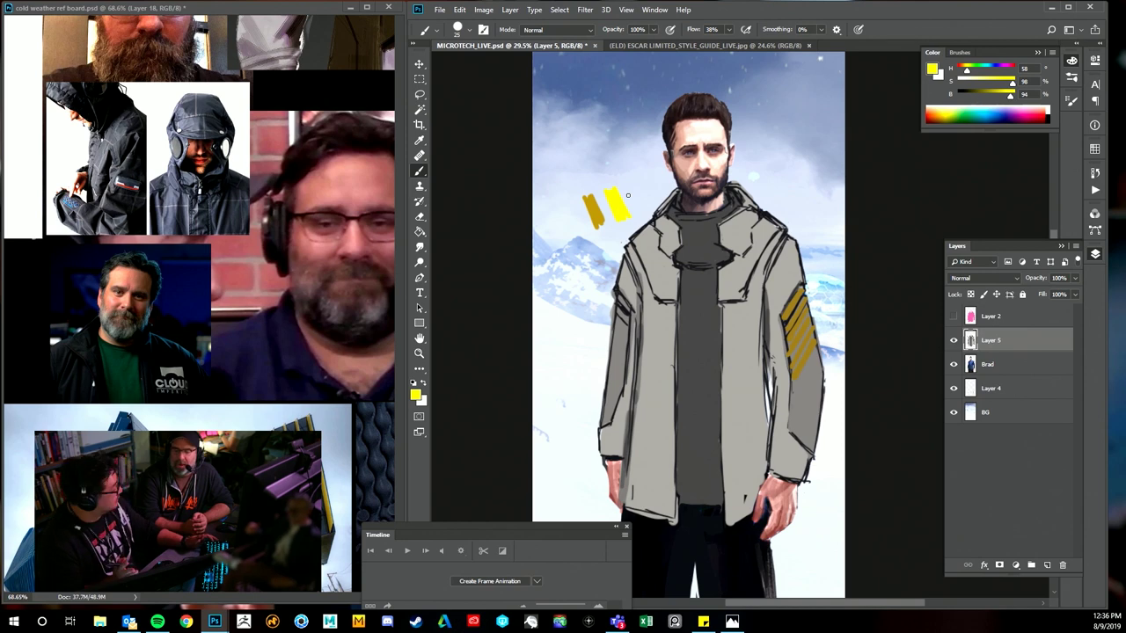
pyautogui.hotkey('ctrl', 'z')
pyautogui.hotkey('ctrl', 'z')
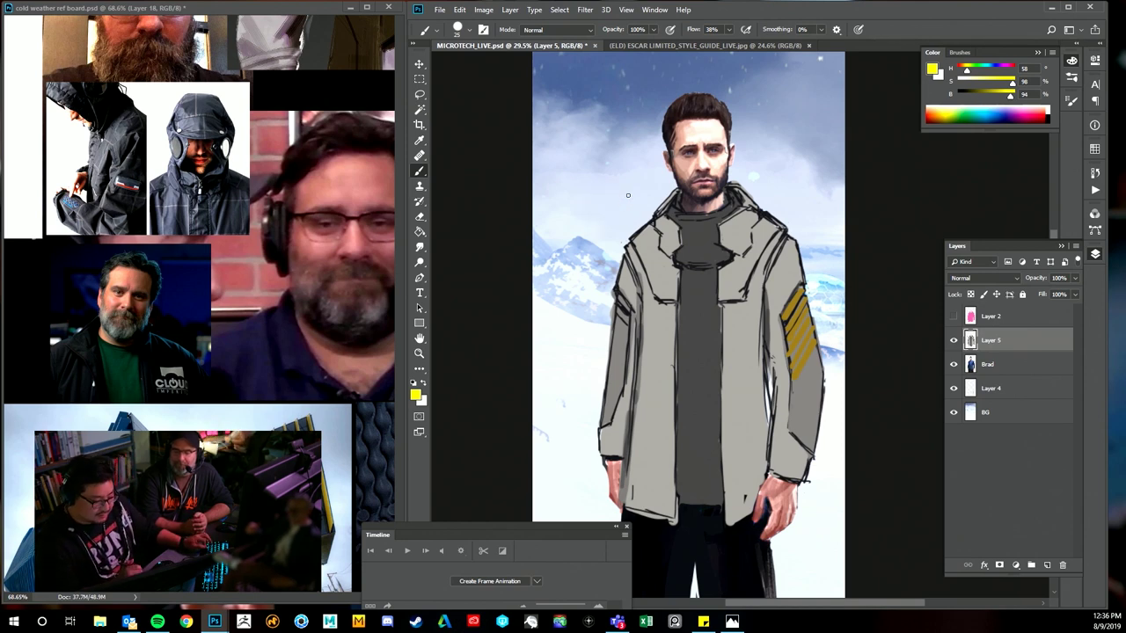
# - Check the building reference again, try a broad bright yellow swatch beside the man's head, and undo it
pyautogui.click(331, 475)
pyautogui.moveTo(331, 475); pyautogui.dragTo(331, 404)
pyautogui.moveTo(112, 459); pyautogui.dragTo(195, 566)
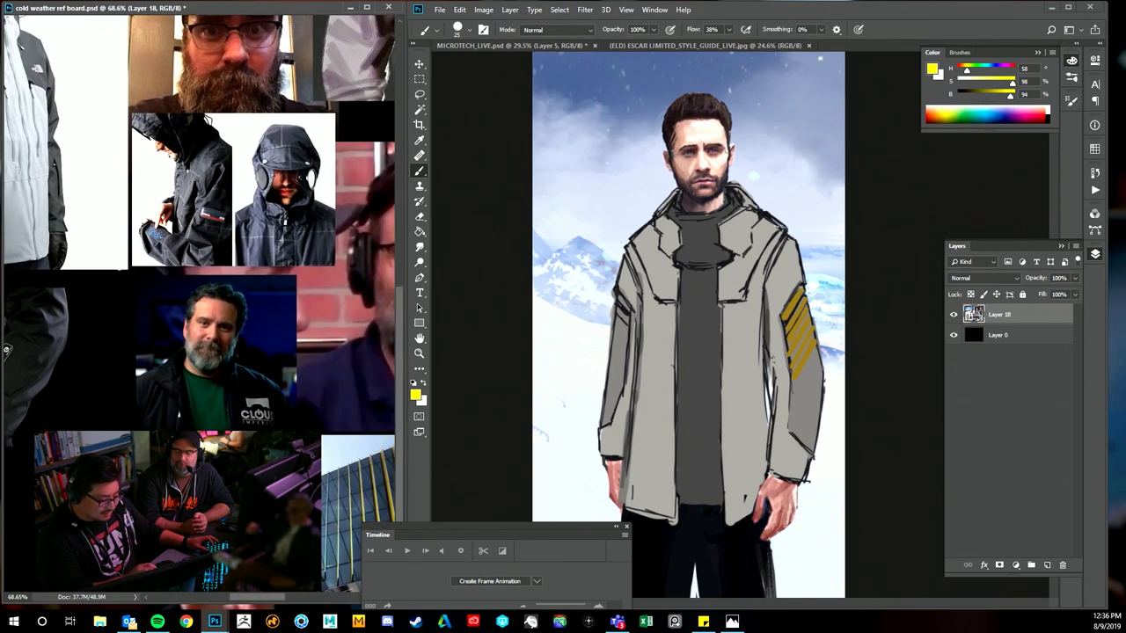
pyautogui.click(602, 181)
pyautogui.moveTo(607, 185)
pyautogui.mouseDown()
pyautogui.moveTo(615, 216)
pyautogui.moveTo(627, 205)
pyautogui.mouseUp()
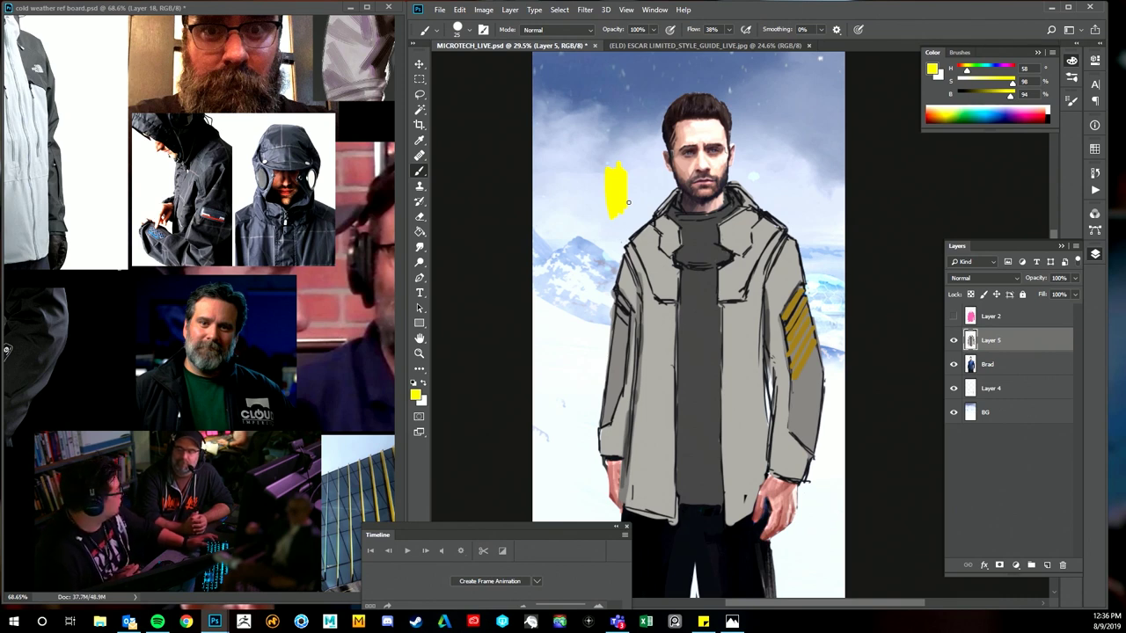
pyautogui.hotkey('ctrl', 'z')
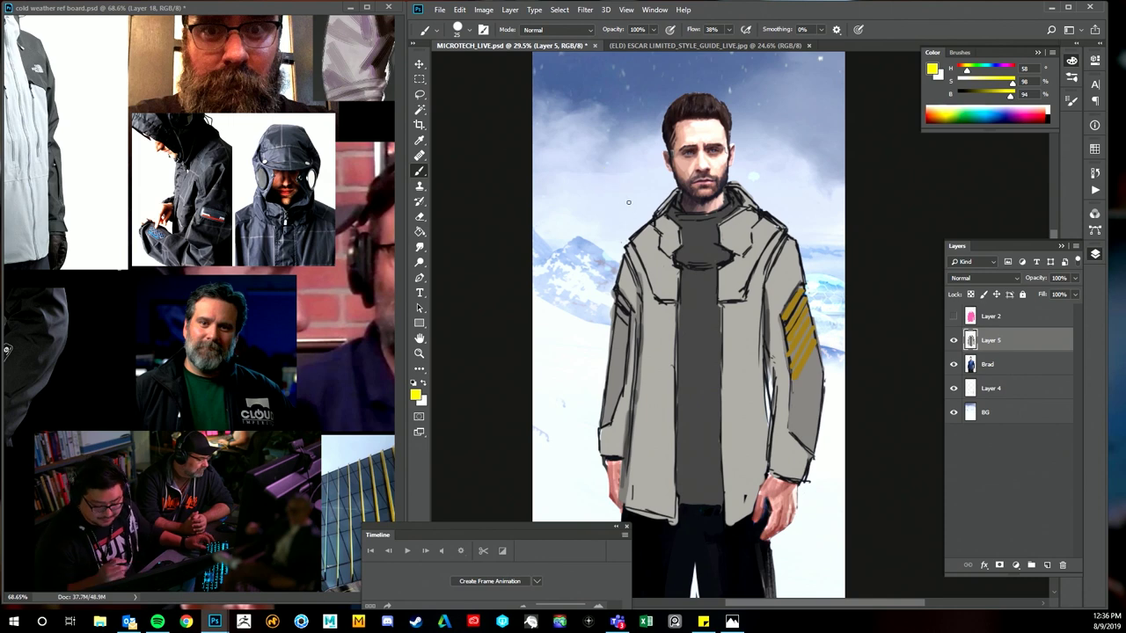
# - Sample a muted gold of about H 48, S 68, B 56 from the yellow fins in the building photo
pyautogui.scroll(-2, 628, 202)
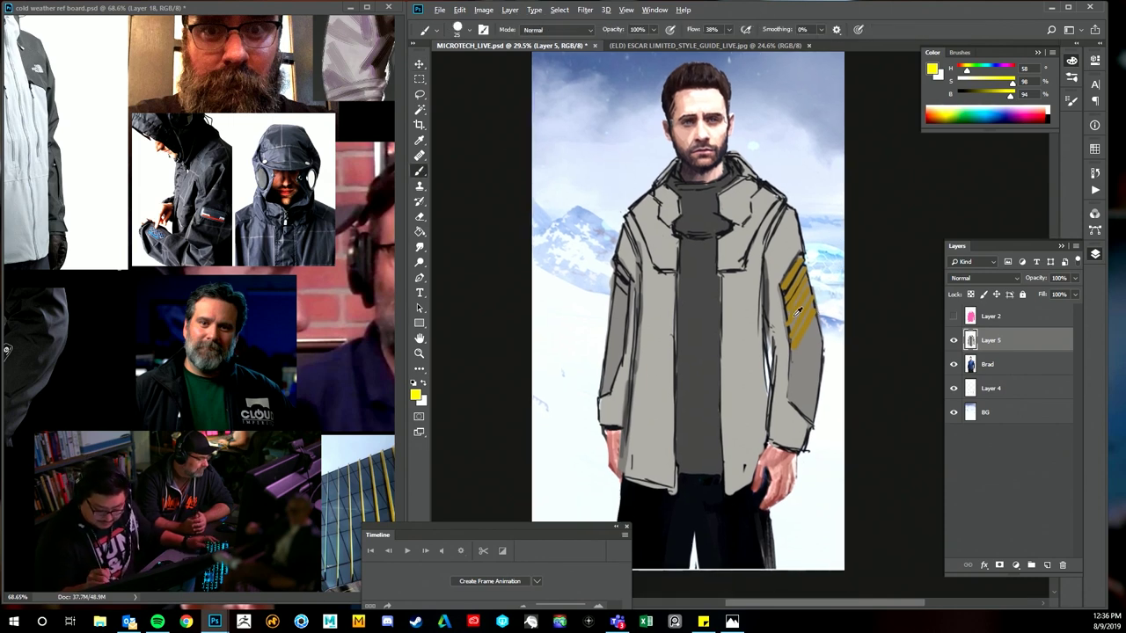
pyautogui.keyDown('alt'); pyautogui.click(795, 315); pyautogui.keyUp('alt')
pyautogui.click(349, 458)
pyautogui.moveTo(353, 410); pyautogui.dragTo(241, 327)
pyautogui.press('z')
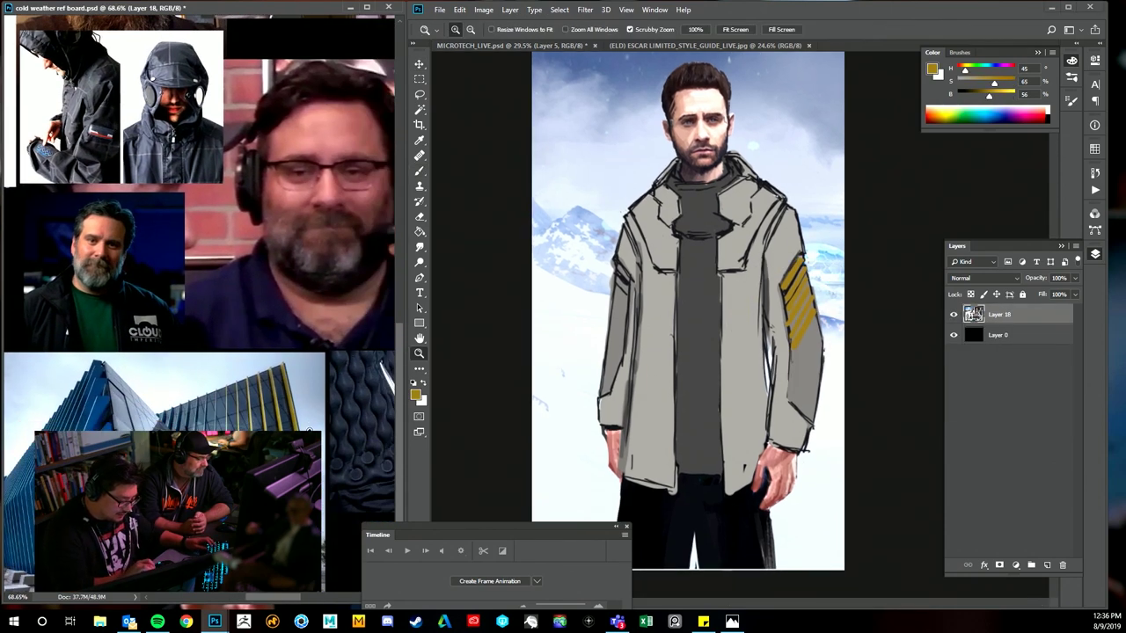
pyautogui.moveTo(310, 431); pyautogui.dragTo(344, 431)
pyautogui.keyDown('alt'); pyautogui.click(289, 428); pyautogui.keyUp('alt')
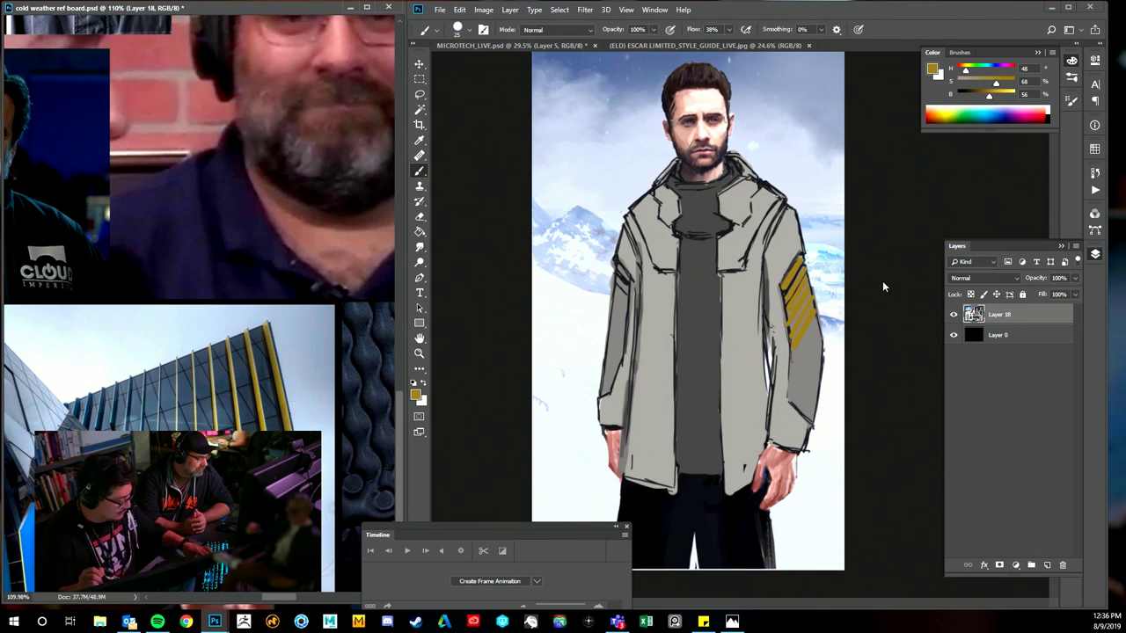
# - Set the brush size to 20 and paint gold patches on both upper sleeves of the coat on Layer 5
pyautogui.click(810, 344)
pyautogui.press(']')
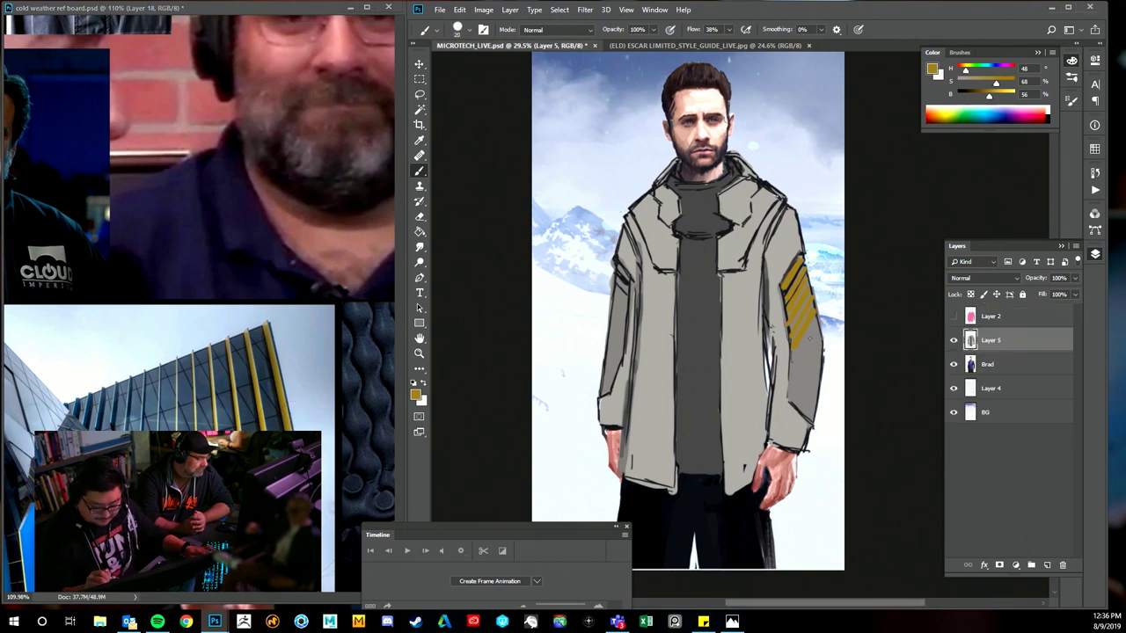
pyautogui.moveTo(813, 323); pyautogui.dragTo(797, 354)
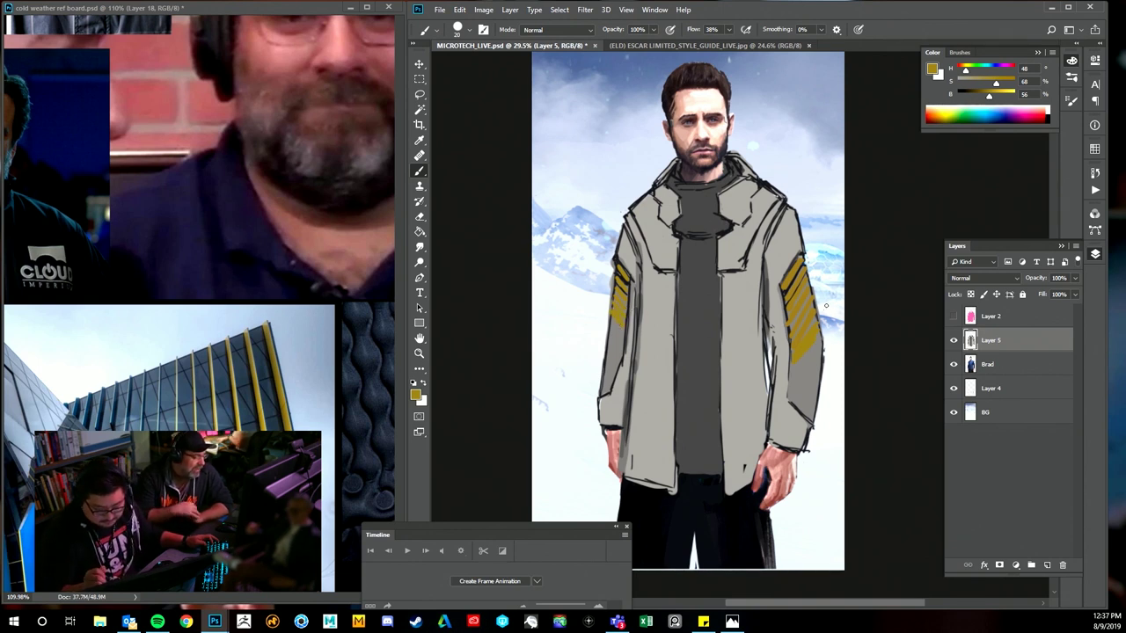
# - Sample a dark brown from the stripe area and paint diagonal lines across the gold patch on the man's right sleeve
pyautogui.keyDown('alt'); pyautogui.click(631, 278); pyautogui.keyUp('alt')
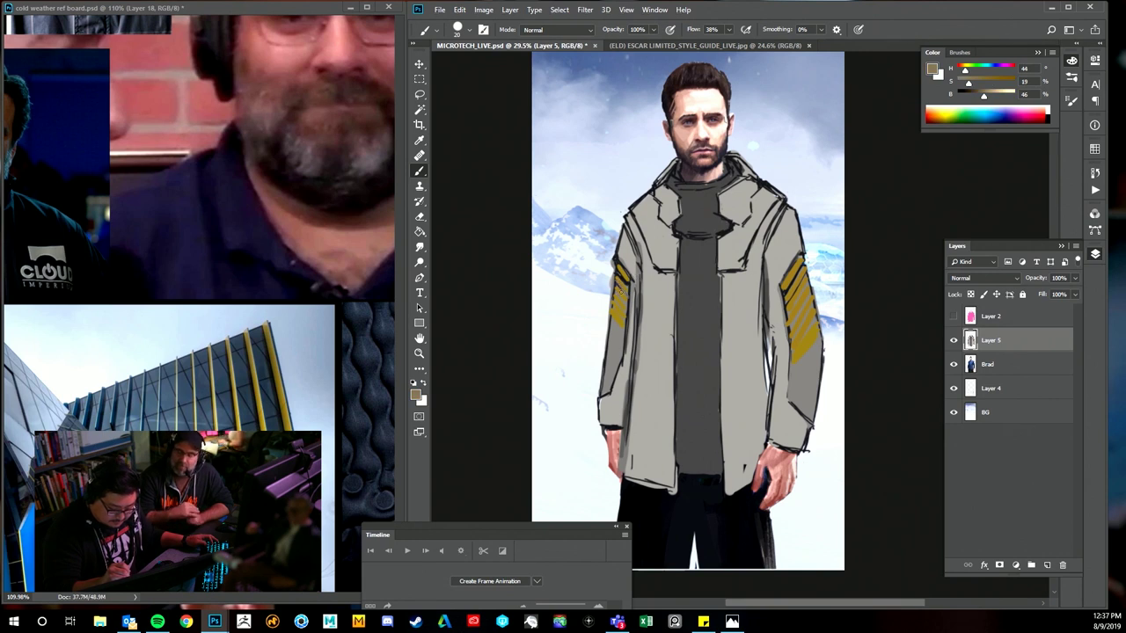
pyautogui.keyDown('alt'); pyautogui.click(620, 284); pyautogui.keyUp('alt')
pyautogui.moveTo(615, 290)
pyautogui.mouseDown()
pyautogui.moveTo(628, 306)
pyautogui.moveTo(610, 334)
pyautogui.mouseUp()
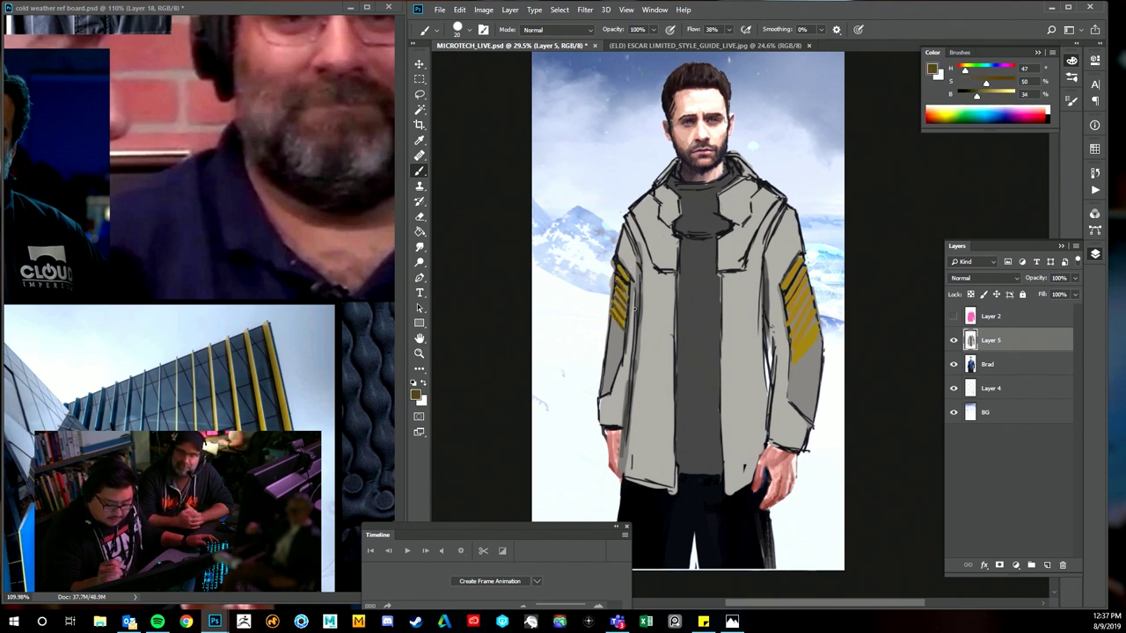
# - Paint dark diagonal lines across the gold patch on the man's left sleeve and erase the overspill along its outer edge
pyautogui.moveTo(810, 342)
pyautogui.mouseDown()
pyautogui.moveTo(795, 361)
pyautogui.moveTo(814, 324)
pyautogui.moveTo(795, 337)
pyautogui.moveTo(792, 329)
pyautogui.mouseUp()
pyautogui.moveTo(816, 292); pyautogui.dragTo(788, 313)
pyautogui.press('e')
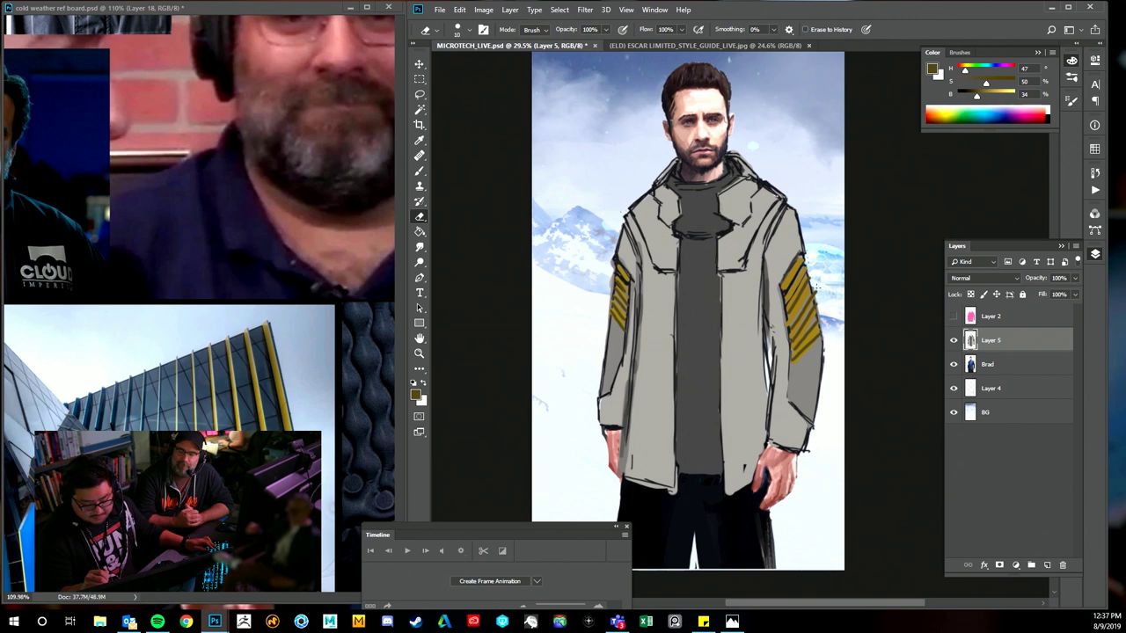
pyautogui.moveTo(813, 285); pyautogui.dragTo(830, 343)
pyautogui.press('v')
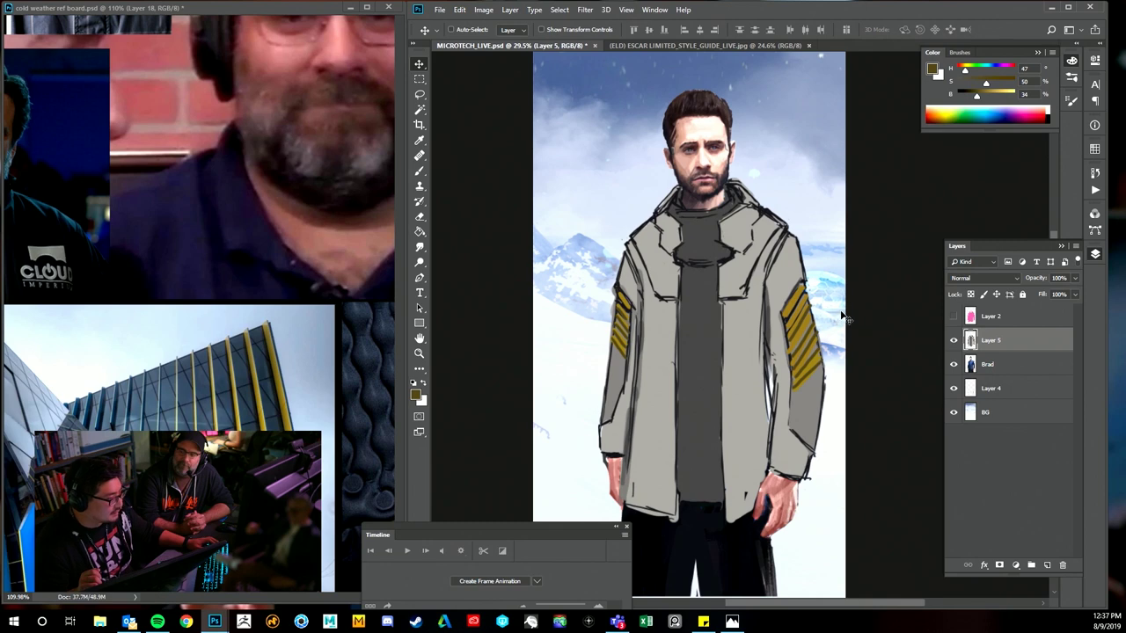
# - Add a new layer above Layer 5 and sample a near-black colour from the coat's line work
pyautogui.press('z')
pyautogui.moveTo(842, 298)
pyautogui.mouseDown()
pyautogui.moveTo(822, 306)
pyautogui.moveTo(834, 306)
pyautogui.mouseUp()
pyautogui.press('b')
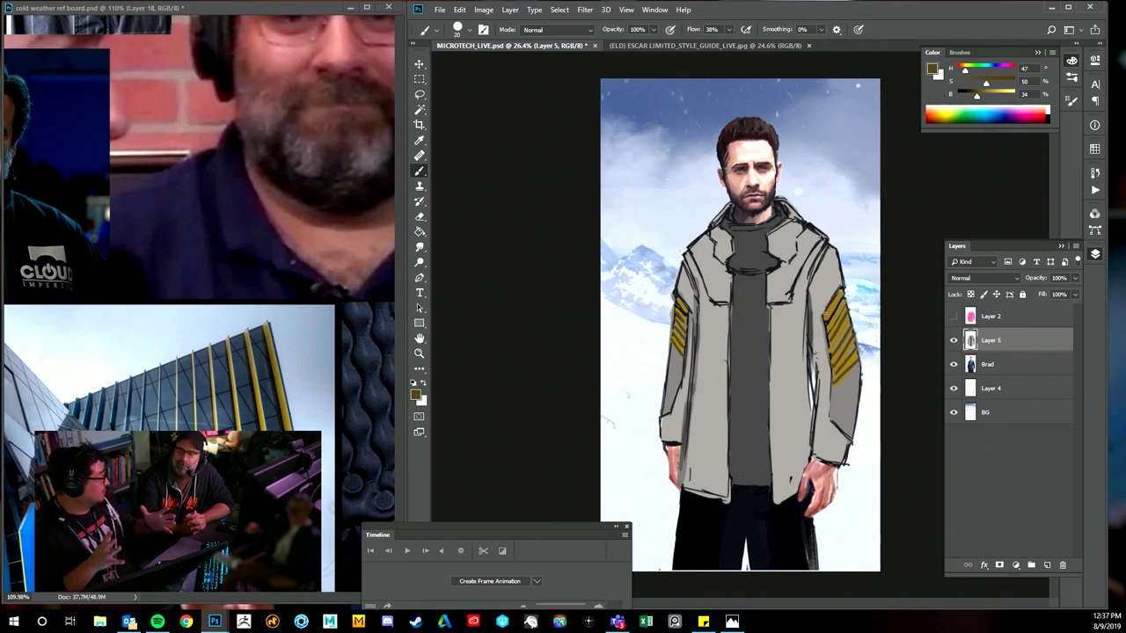
pyautogui.click(1047, 565)
pyautogui.keyDown('alt'); pyautogui.click(772, 268); pyautogui.keyUp('alt')
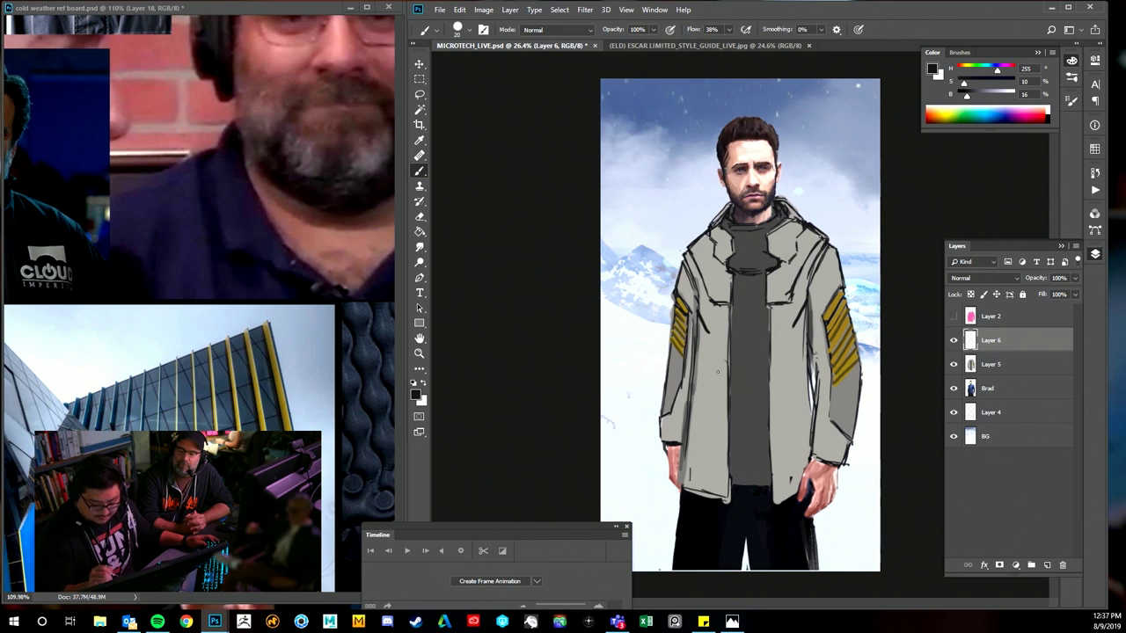
# - Try to sketch a large rounded pouch with crossing straps over the front of the coat, and undo all its strokes
pyautogui.moveTo(709, 332)
pyautogui.mouseDown()
pyautogui.moveTo(725, 436)
pyautogui.moveTo(781, 442)
pyautogui.mouseUp()
pyautogui.moveTo(791, 329); pyautogui.dragTo(744, 442)
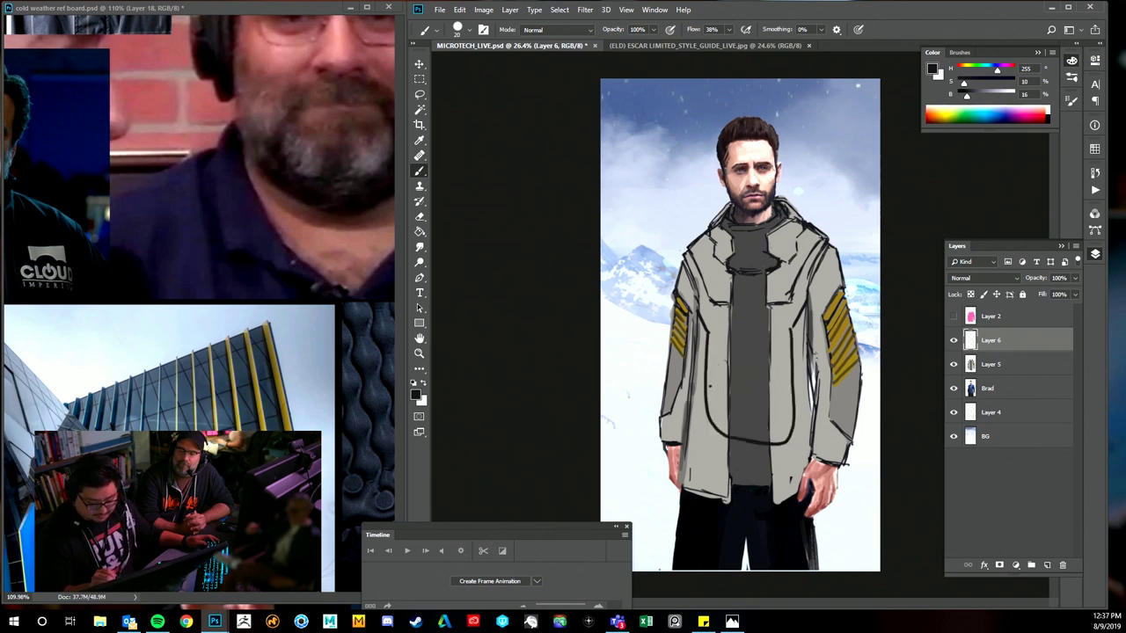
pyautogui.moveTo(707, 382); pyautogui.dragTo(792, 384)
pyautogui.moveTo(711, 358); pyautogui.dragTo(792, 357)
pyautogui.moveTo(744, 318); pyautogui.dragTo(748, 455)
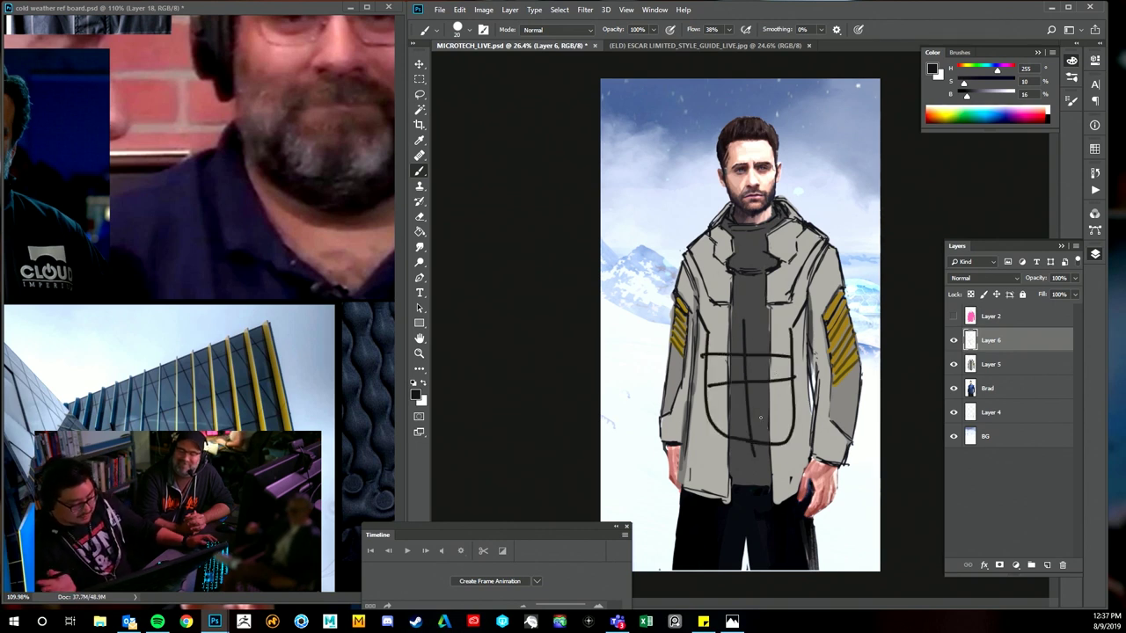
pyautogui.hotkey('ctrl', 'z')
pyautogui.hotkey('ctrl', 'z')
pyautogui.hotkey('ctrl', 'z')
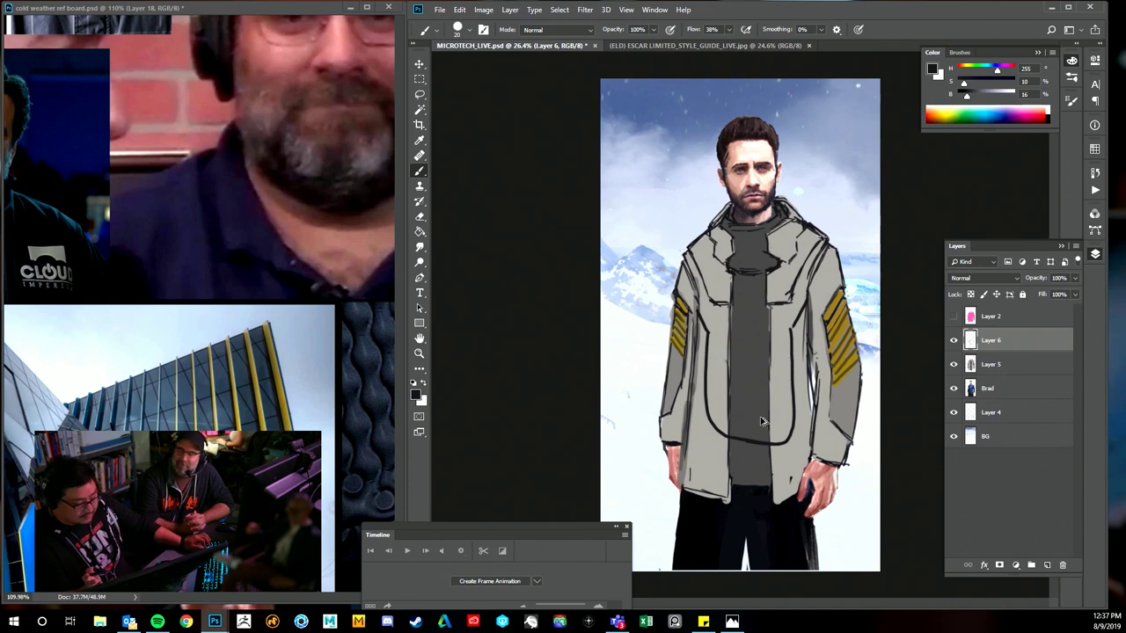
pyautogui.hotkey('ctrl', 'z')
pyautogui.hotkey('ctrl', 'z')
pyautogui.hotkey('ctrl', 'z')
pyautogui.hotkey('ctrl', 'z')
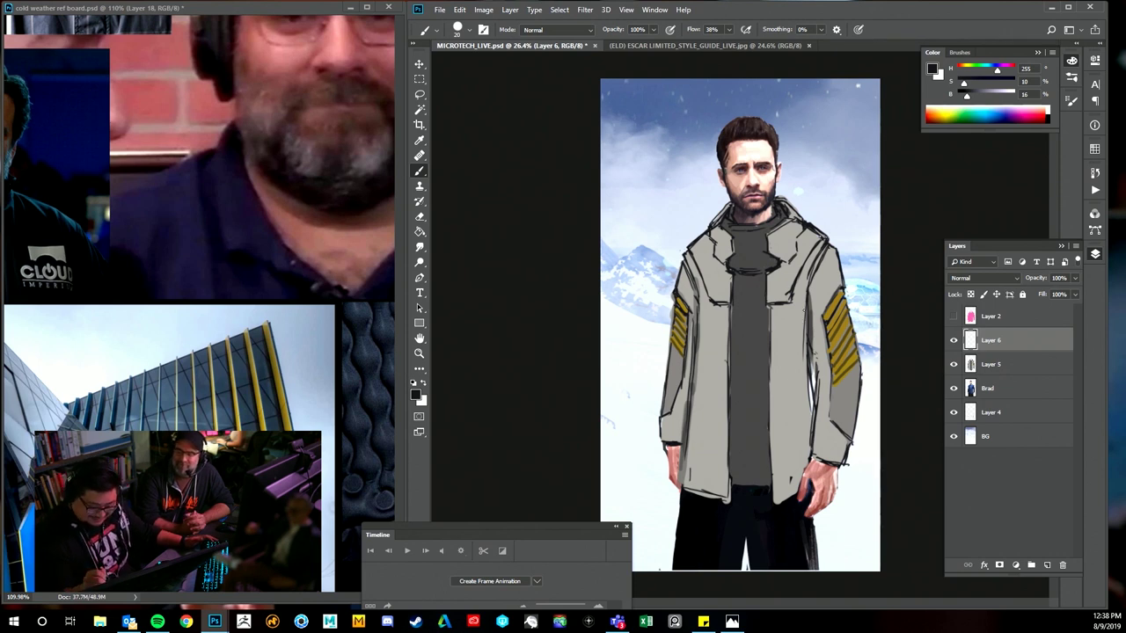
# - Try short slanted pocket lines on both front panels of the coat, and undo them
pyautogui.moveTo(806, 308); pyautogui.dragTo(794, 347)
pyautogui.moveTo(702, 317); pyautogui.dragTo(706, 352)
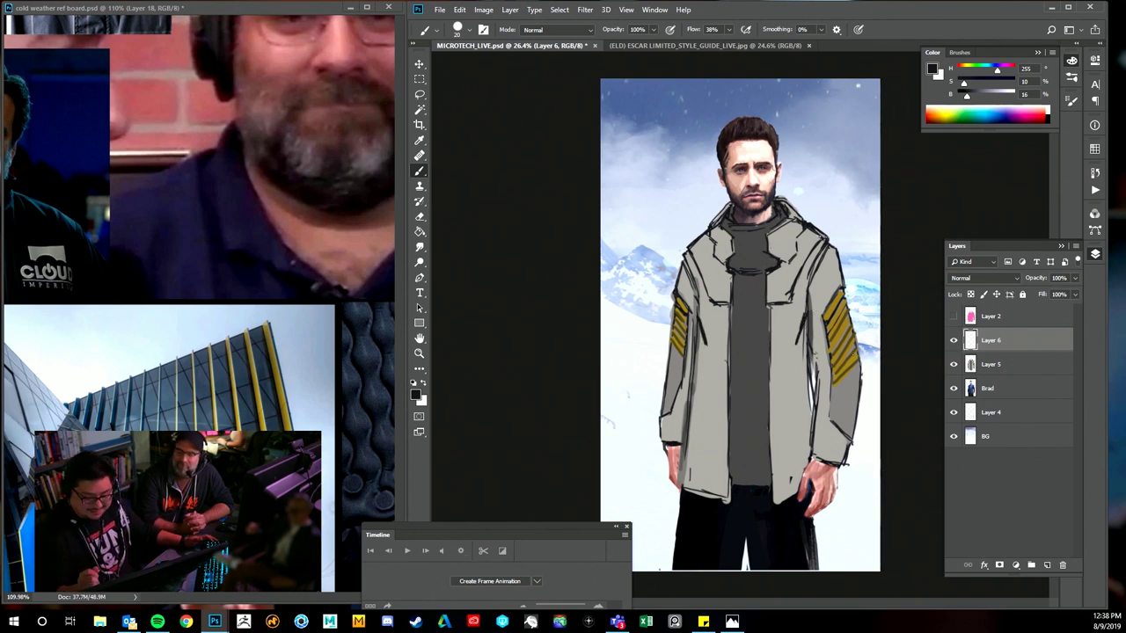
pyautogui.hotkey('ctrl', 'alt', 'z')
pyautogui.hotkey('ctrl', 'alt', 'z')
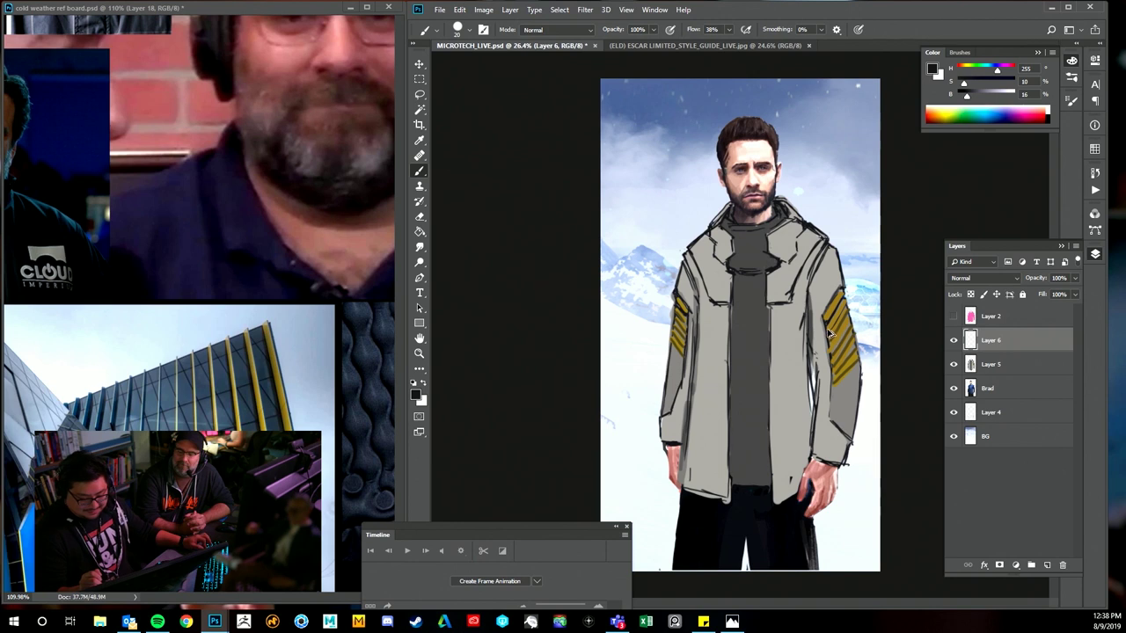
# - Draw dark seam lines down both sides of the coat's front panels, from chest level towards the hips
pyautogui.moveTo(808, 311); pyautogui.dragTo(800, 342)
pyautogui.moveTo(702, 320); pyautogui.dragTo(696, 343)
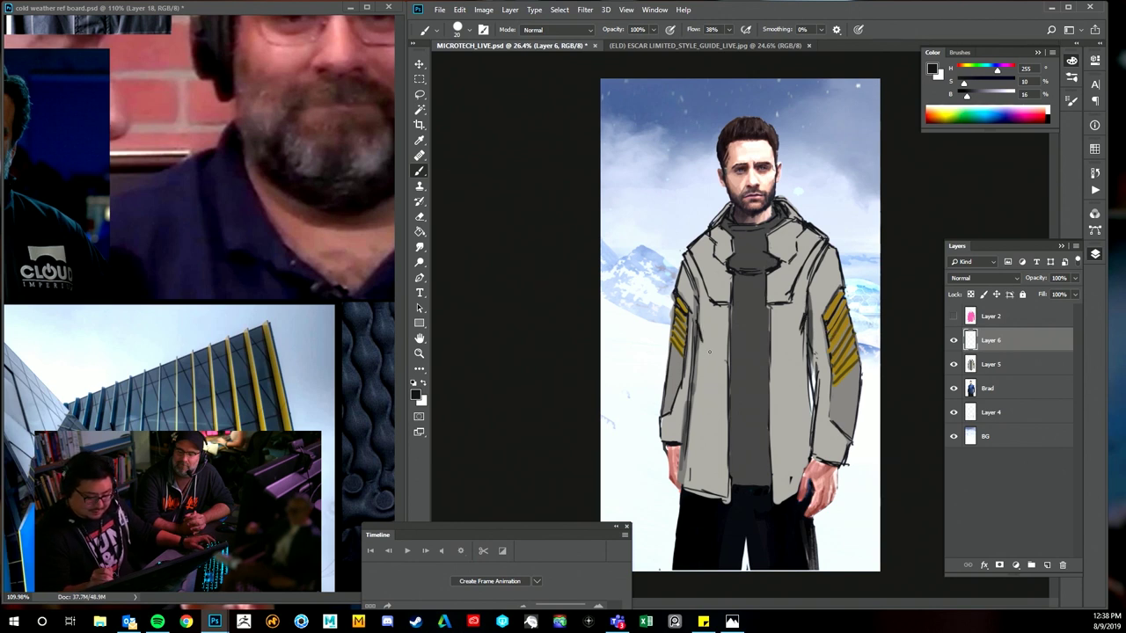
pyautogui.moveTo(807, 321)
pyautogui.mouseDown()
pyautogui.moveTo(798, 351)
pyautogui.moveTo(812, 396)
pyautogui.mouseUp()
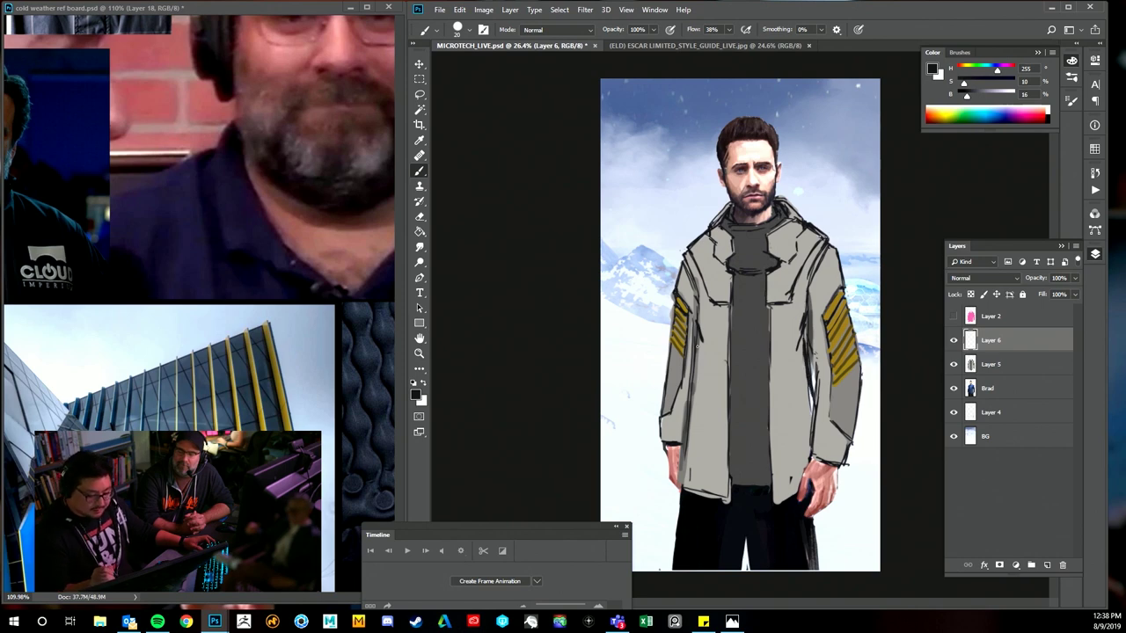
pyautogui.moveTo(701, 335); pyautogui.dragTo(691, 408)
pyautogui.moveTo(701, 365); pyautogui.dragTo(685, 432)
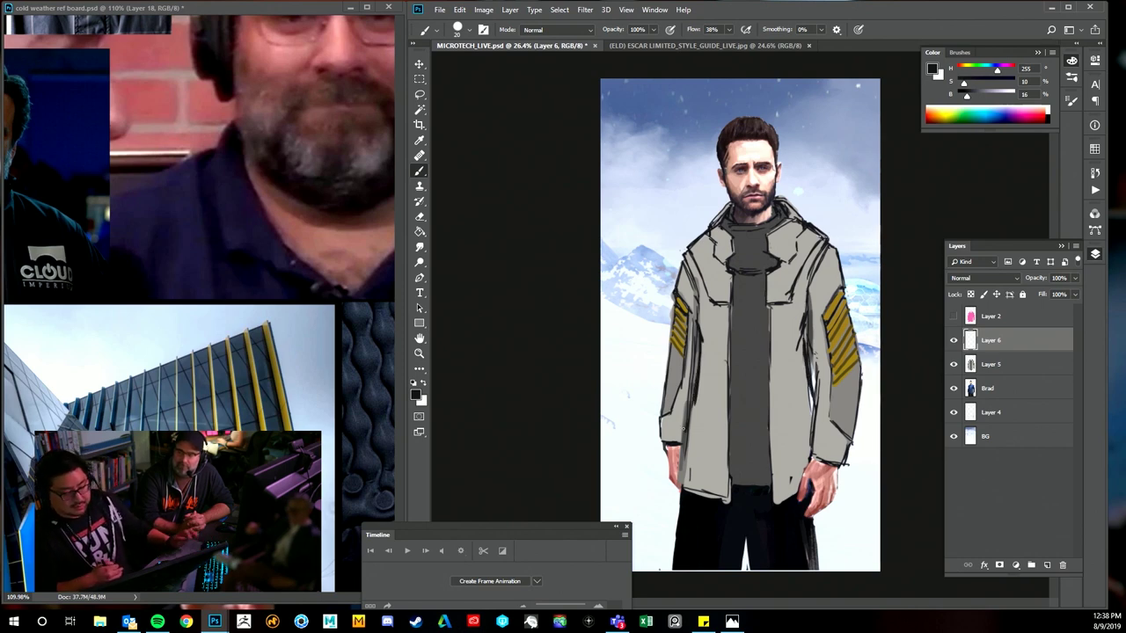
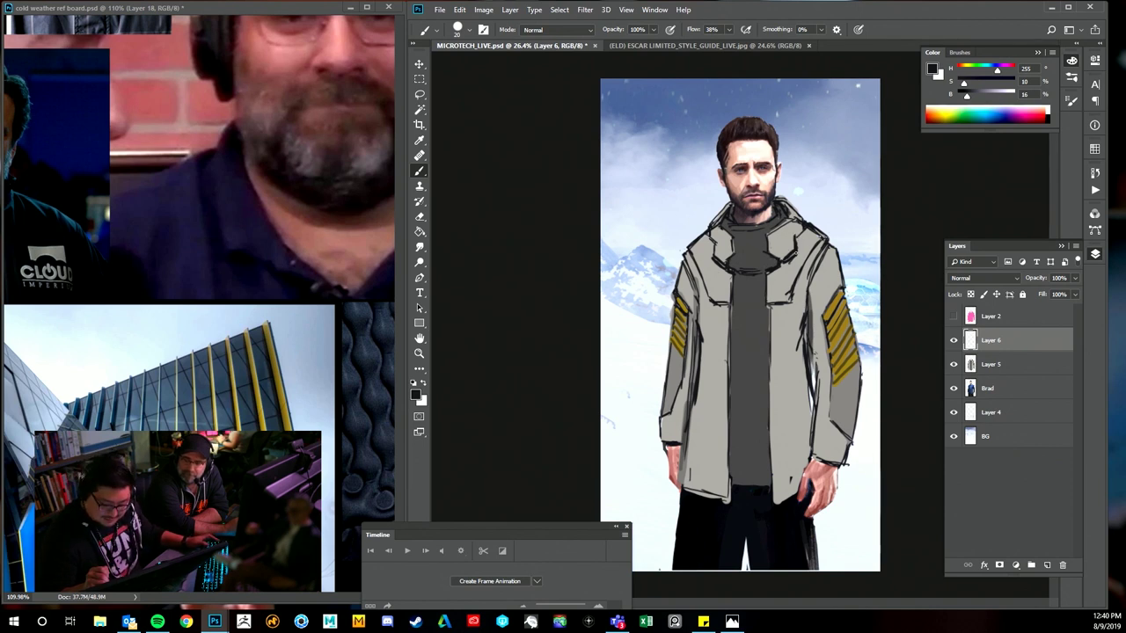
# - Merge Layer 6 with Layer 5 into a single coat layer
pyautogui.press('e')
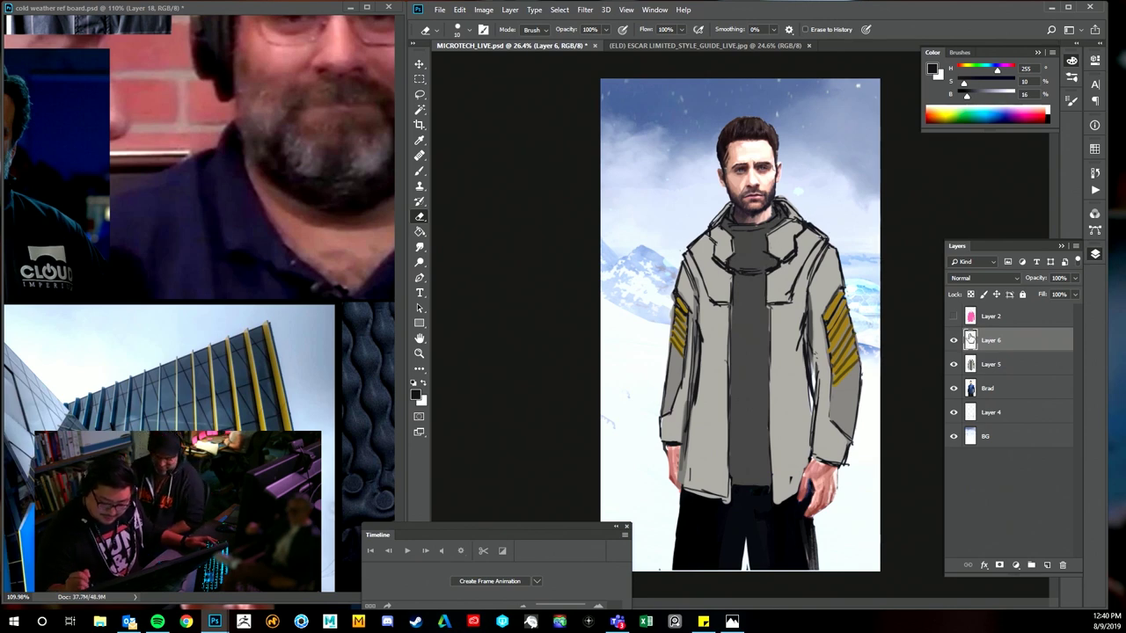
pyautogui.keyDown('shift'); pyautogui.click(992, 365); pyautogui.keyUp('shift')
pyautogui.hotkey('ctrl', 'e')
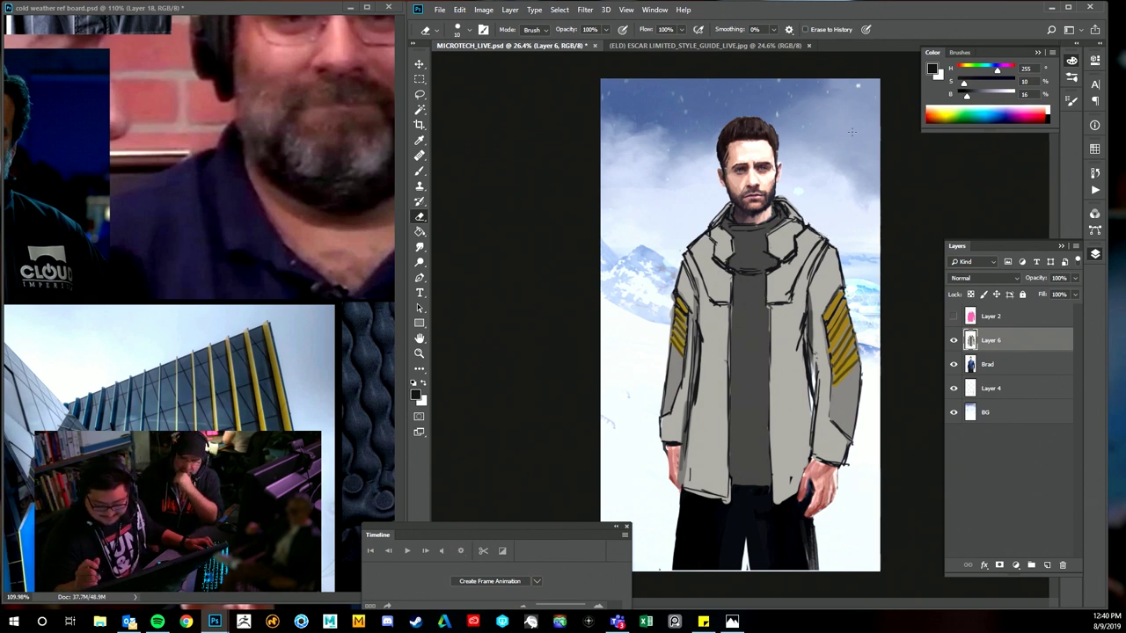
# - Sample a dark olive-brown and brush another stripe line at the lower end of the gold patch on the man's right sleeve
pyautogui.press('b')
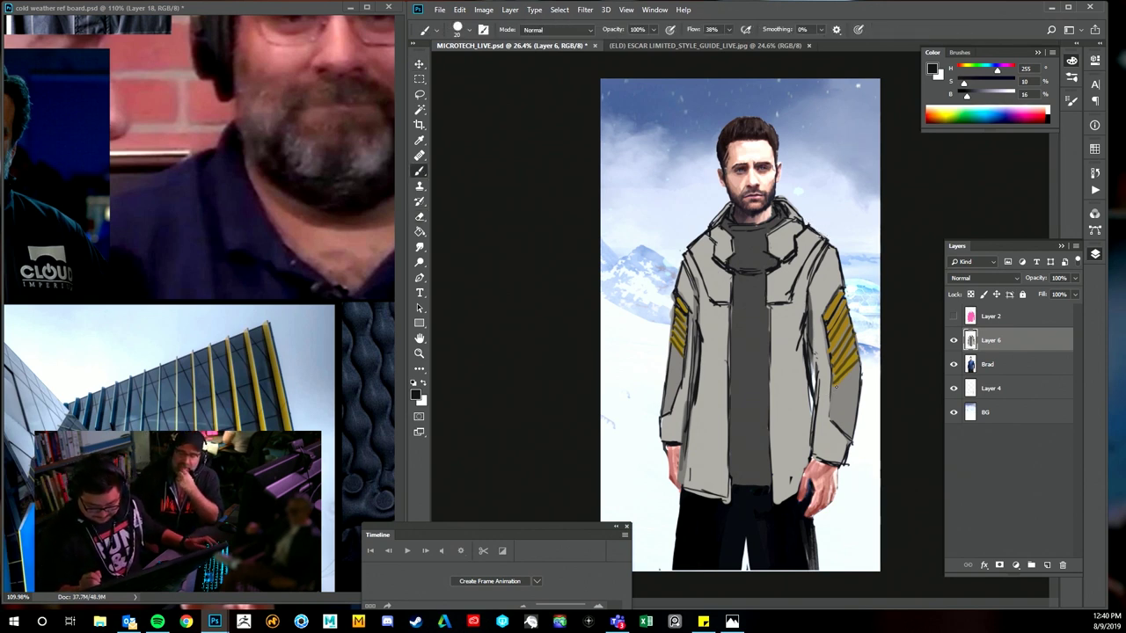
pyautogui.keyDown('alt'); pyautogui.click(695, 325); pyautogui.keyUp('alt')
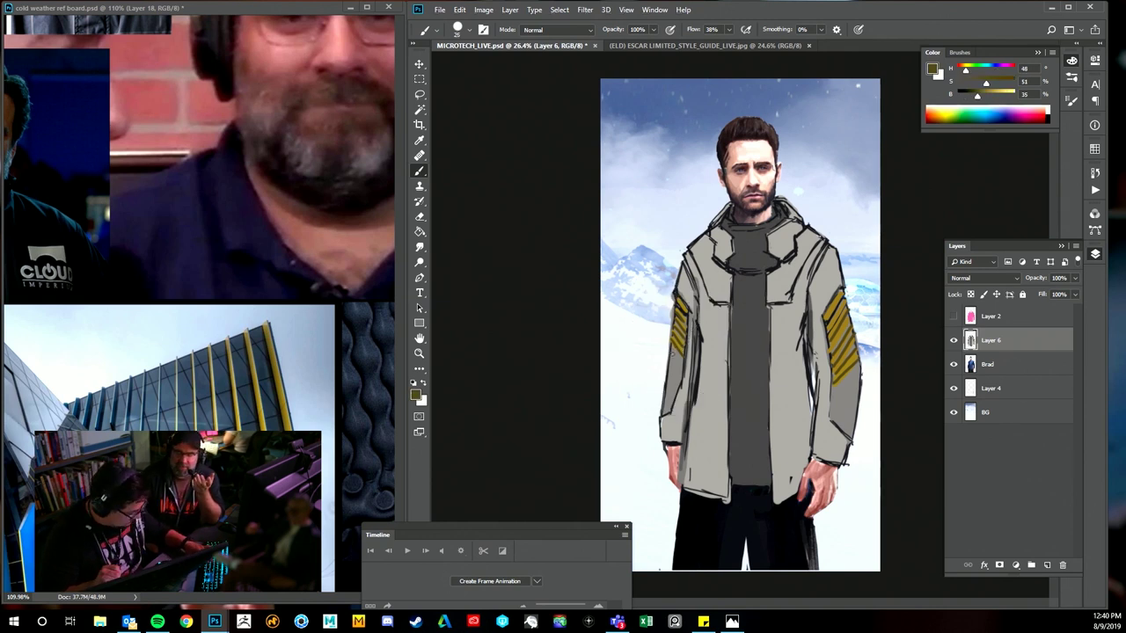
pyautogui.press('[')
pyautogui.moveTo(681, 355); pyautogui.dragTo(674, 359)
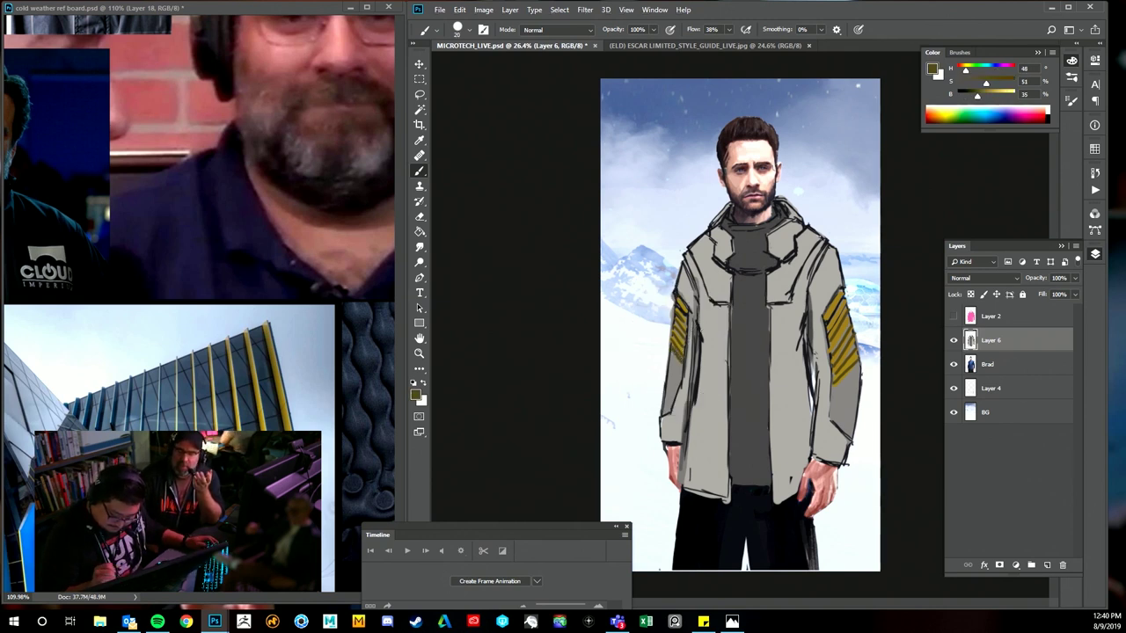
# - Sample the gold from the man's right sleeve and touch up its striped patch with brush and eraser
pyautogui.keyDown('alt'); pyautogui.click(683, 345); pyautogui.keyUp('alt')
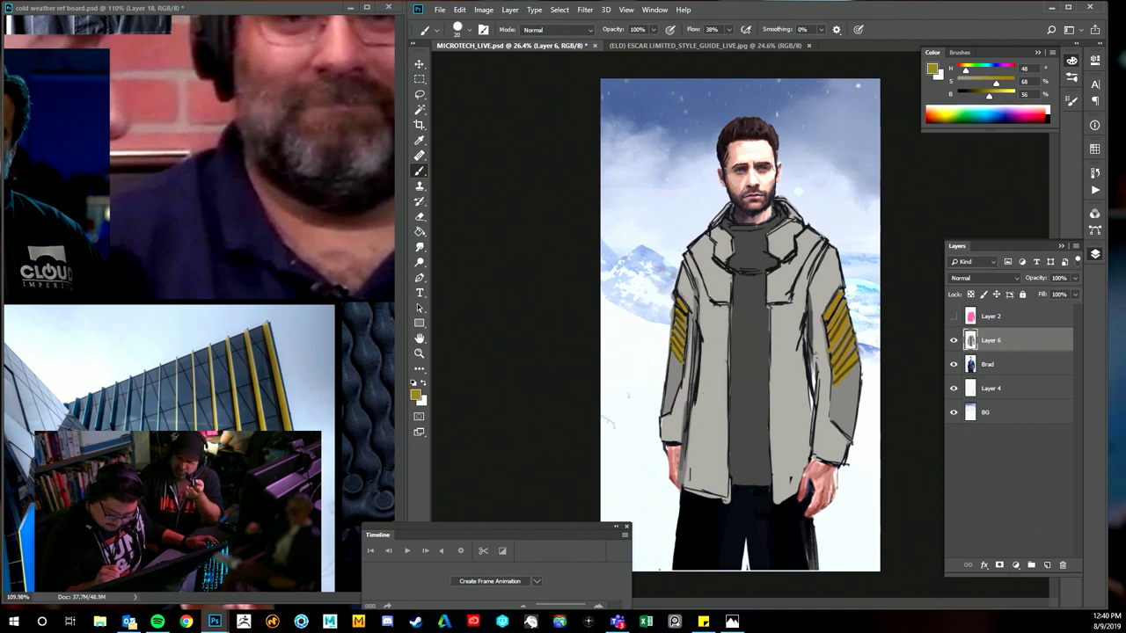
pyautogui.press('e')
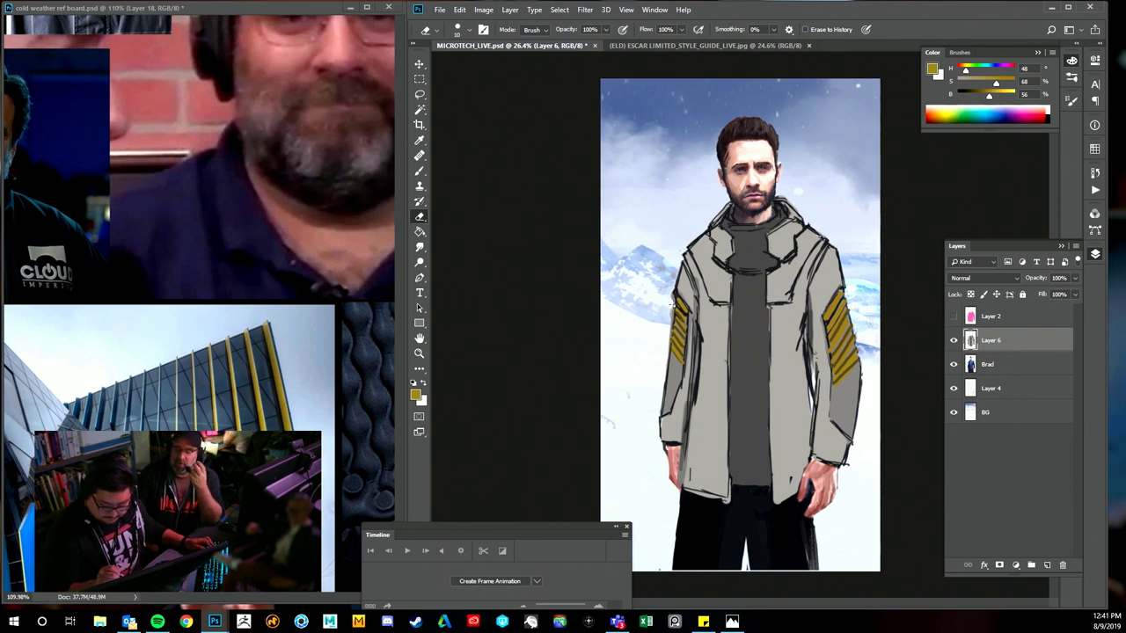
pyautogui.press('b')
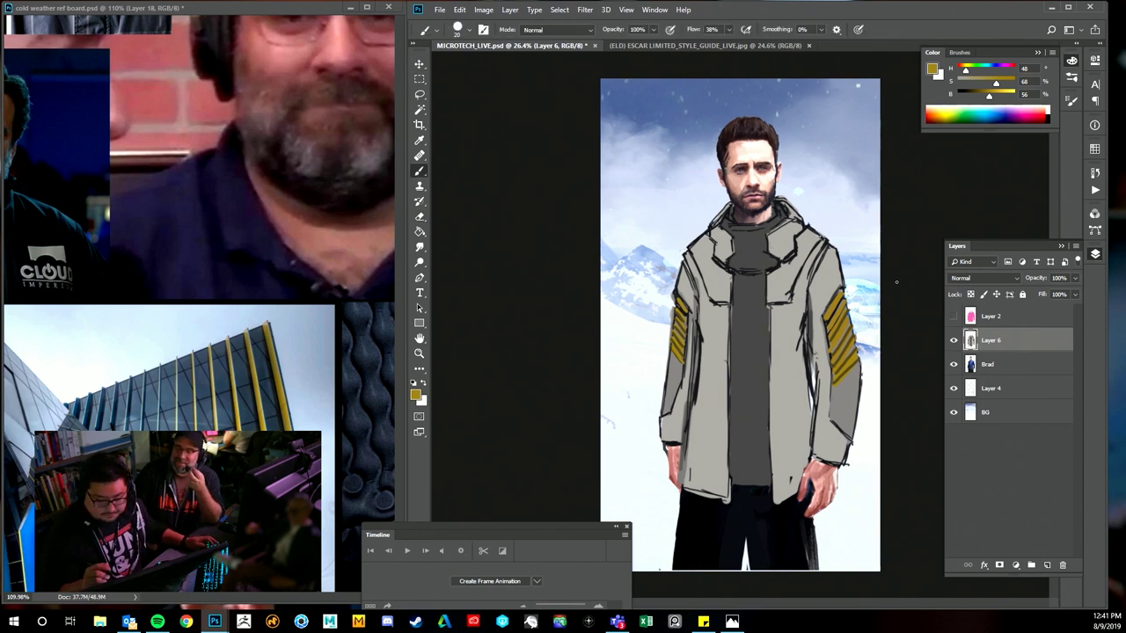
# - Shade the inner hood and collar flaps around the neck with sampled dark grey at 50% brush opacity
pyautogui.keyDown('alt'); pyautogui.click(775, 249); pyautogui.keyUp('alt')
pyautogui.press('5')
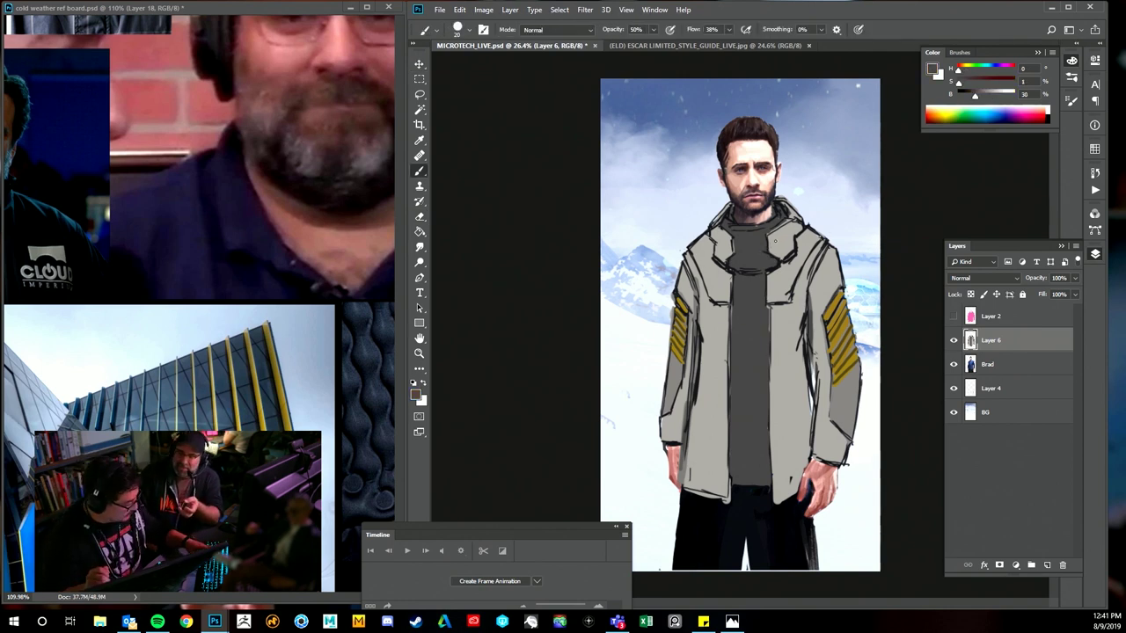
pyautogui.moveTo(775, 235)
pyautogui.mouseDown()
pyautogui.moveTo(772, 254)
pyautogui.moveTo(799, 227)
pyautogui.moveTo(791, 254)
pyautogui.moveTo(776, 257)
pyautogui.moveTo(721, 241)
pyautogui.moveTo(732, 242)
pyautogui.moveTo(726, 227)
pyautogui.moveTo(711, 241)
pyautogui.moveTo(716, 260)
pyautogui.moveTo(732, 239)
pyautogui.moveTo(711, 240)
pyautogui.moveTo(726, 216)
pyautogui.moveTo(792, 234)
pyautogui.moveTo(791, 206)
pyautogui.mouseUp()
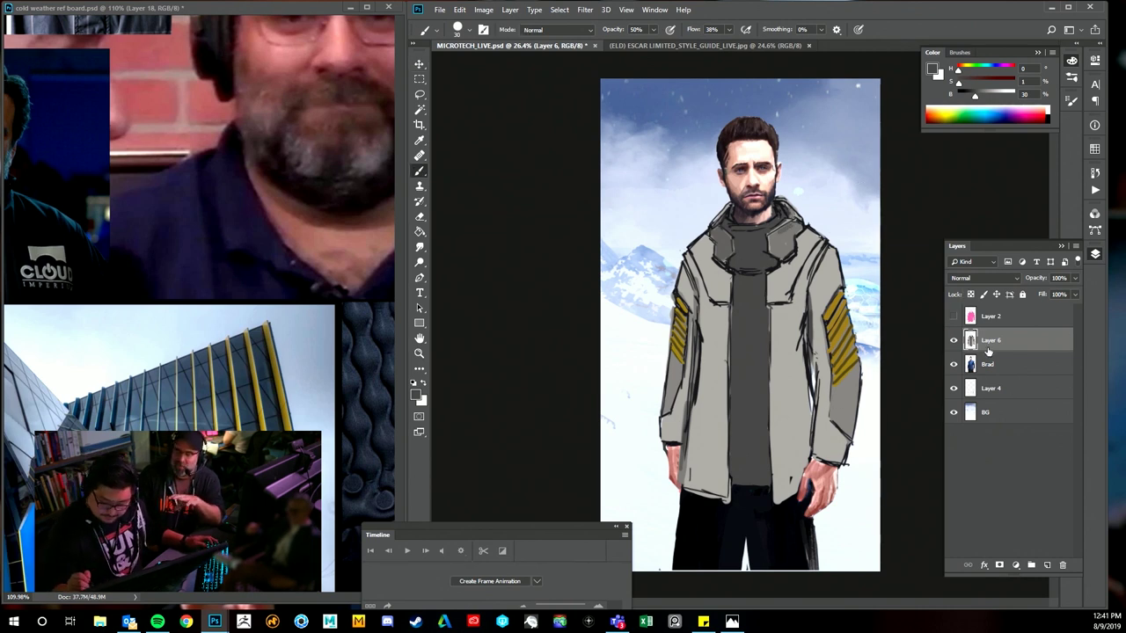
# - Add a new layer above Layer 6 and prepare a size 10 brush in near-black sampled from the coat lines
pyautogui.click(1047, 564)
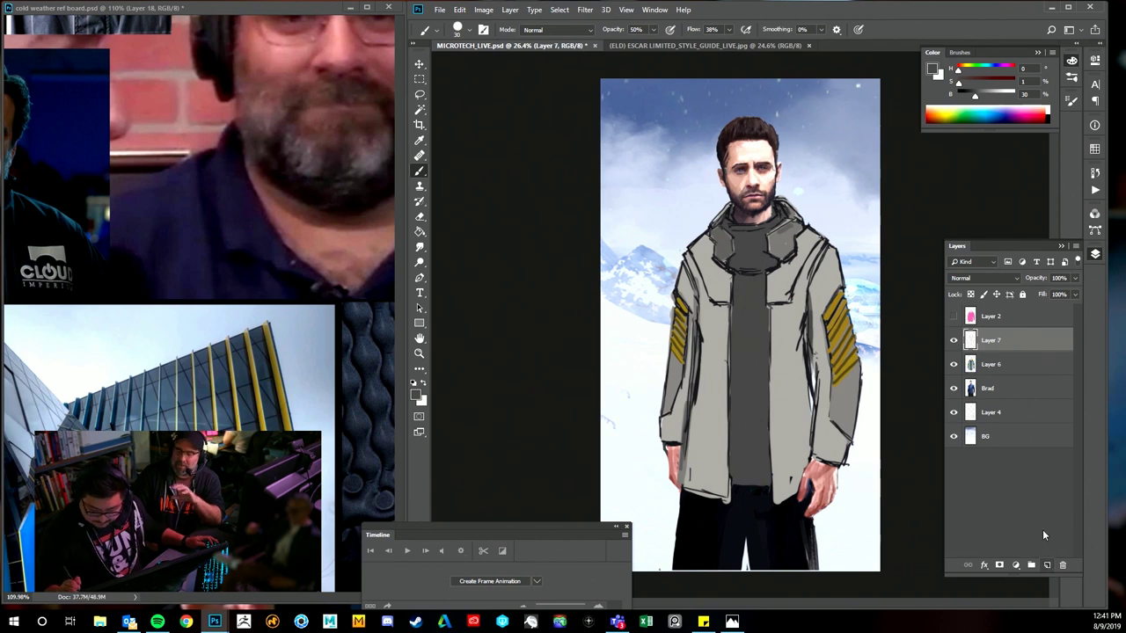
pyautogui.keyDown('alt'); pyautogui.click(807, 354); pyautogui.keyUp('alt')
pyautogui.press('[')
pyautogui.press('[')
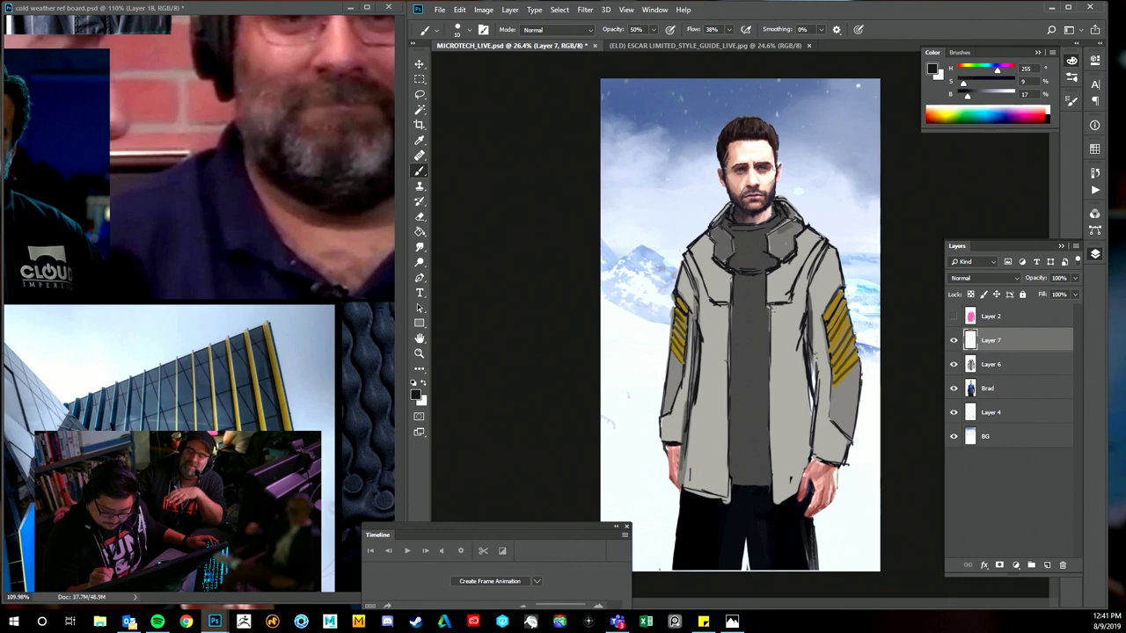
# - Examine the winter jacket photos on the cold weather reference board, and return to the coat document
pyautogui.press('z')
pyautogui.moveTo(369, 448); pyautogui.dragTo(213, 431)
pyautogui.press('v')
pyautogui.moveTo(76, 469); pyautogui.dragTo(380, 434)
pyautogui.hscroll(-5, 378, 434)
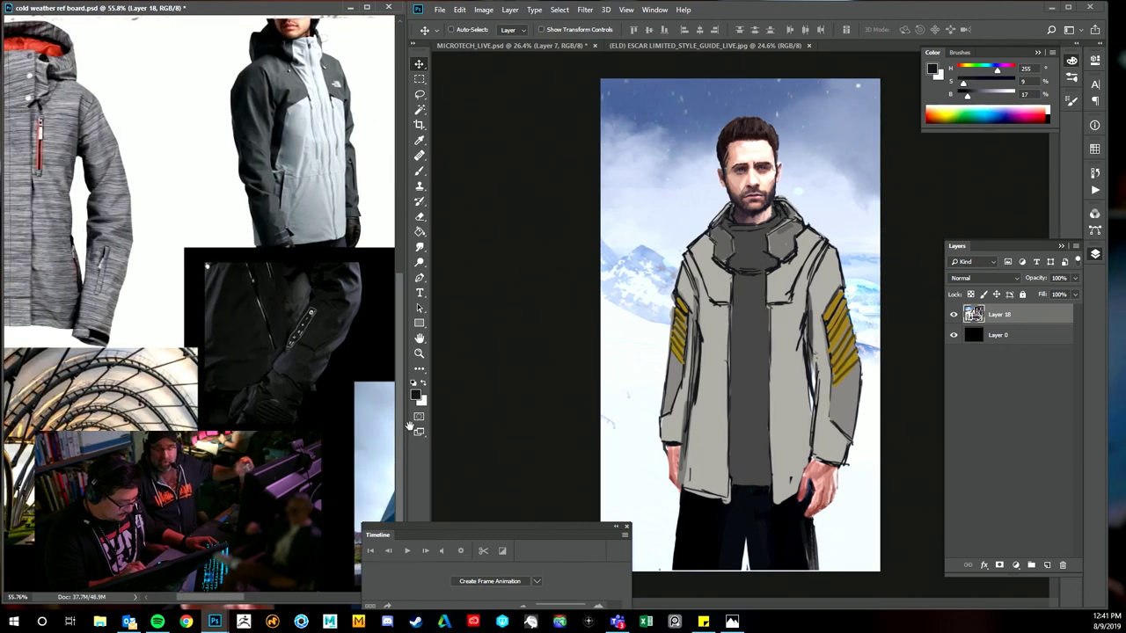
pyautogui.click(869, 395)
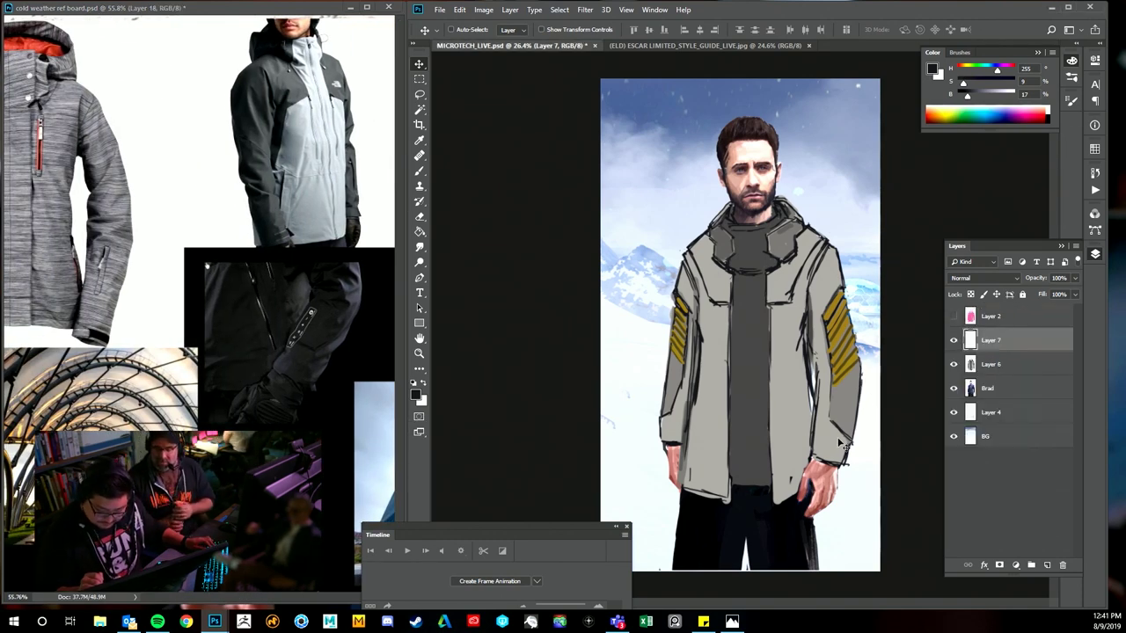
# - Sample near-black from the trousers and draw cuff lines across the ends of both coat sleeves
pyautogui.press('b')
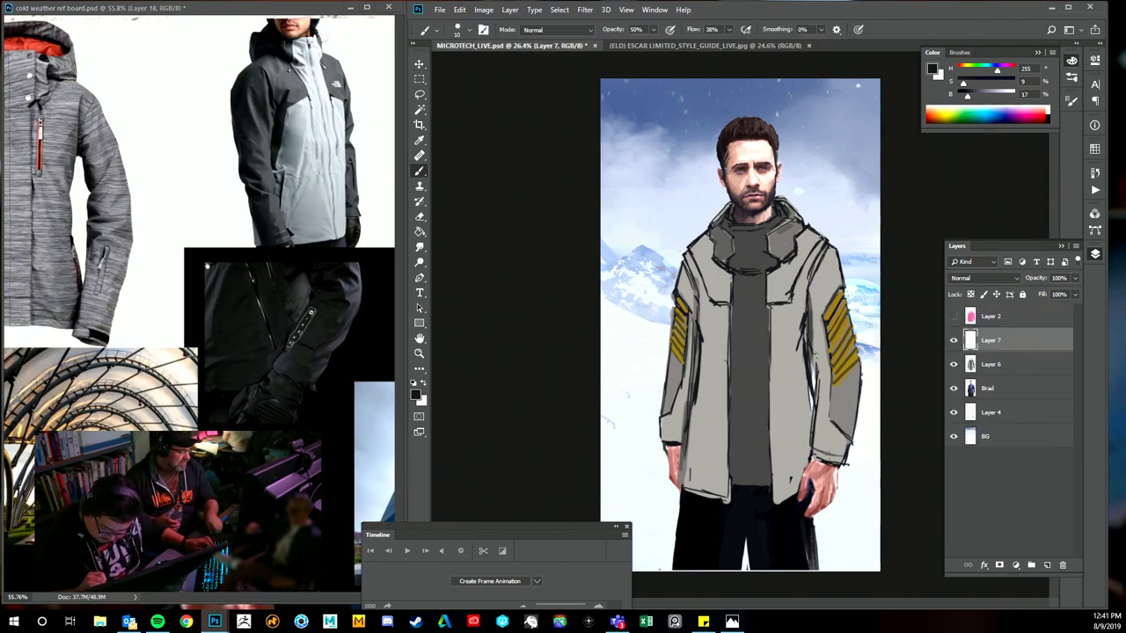
pyautogui.keyDown('alt'); pyautogui.click(764, 487); pyautogui.keyUp('alt')
pyautogui.moveTo(812, 452); pyautogui.dragTo(853, 459)
pyautogui.moveTo(661, 438); pyautogui.dragTo(680, 440)
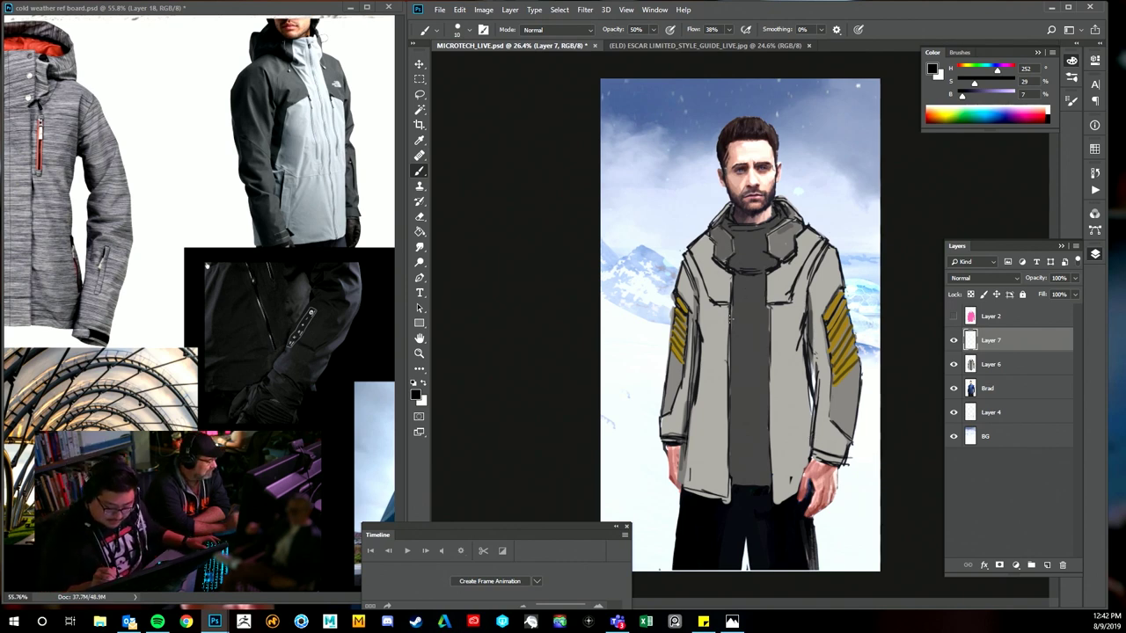
# - Reinforce the coat's dark outlines along the front opening, the man's right cuff and the lower hem
pyautogui.moveTo(768, 307); pyautogui.dragTo(773, 384)
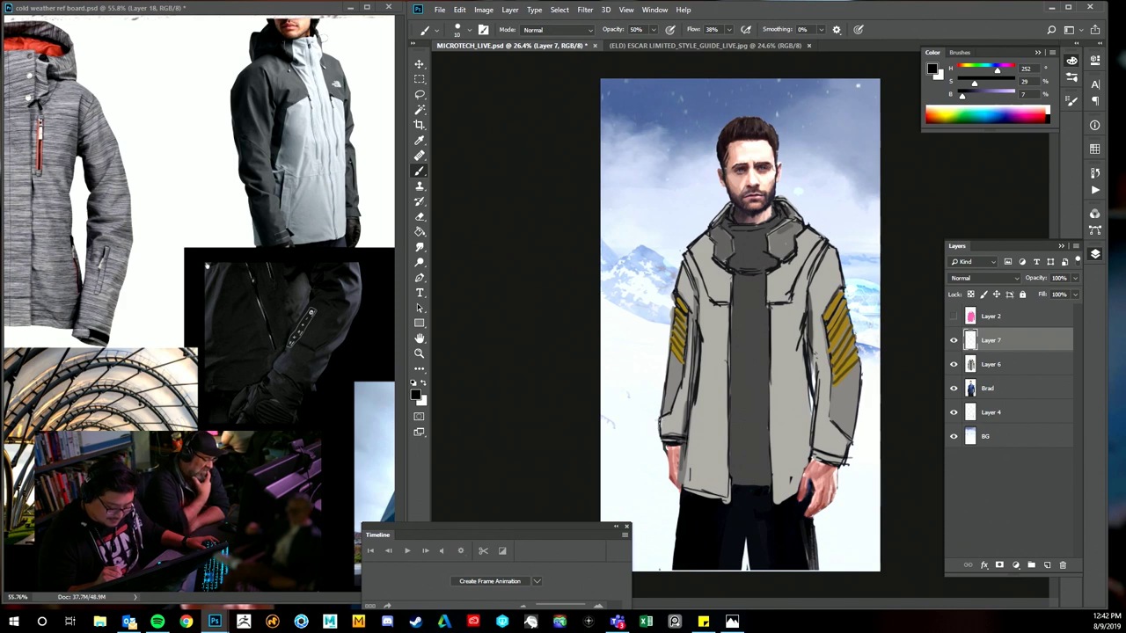
pyautogui.moveTo(660, 419)
pyautogui.mouseDown()
pyautogui.moveTo(658, 440)
pyautogui.moveTo(672, 438)
pyautogui.mouseUp()
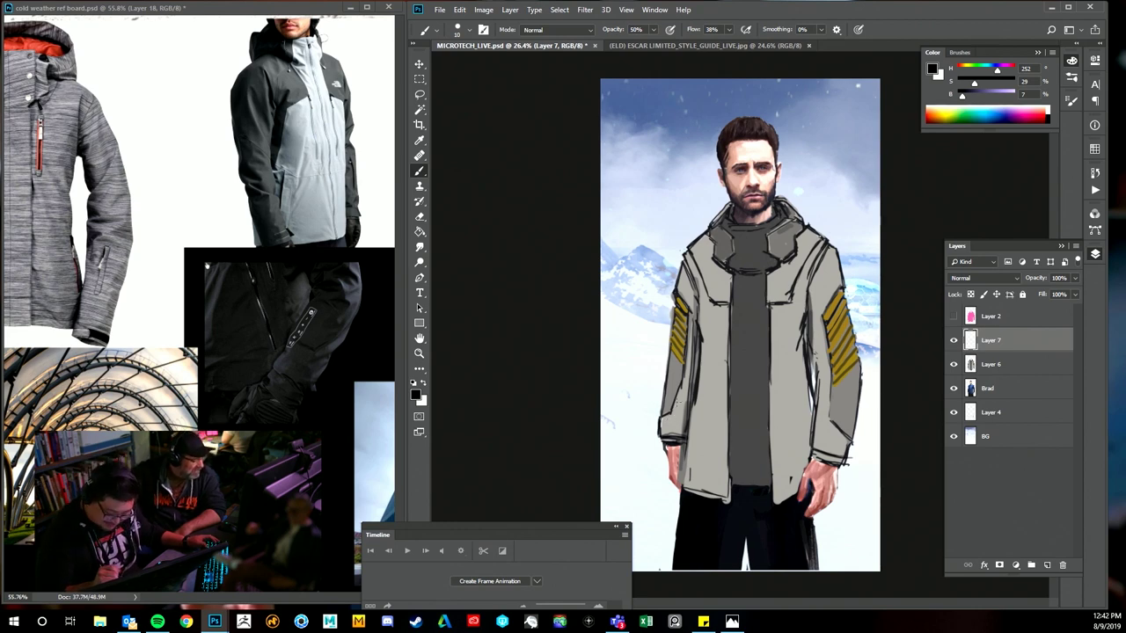
pyautogui.keyDown('alt'); pyautogui.click(831, 441); pyautogui.keyUp('alt')
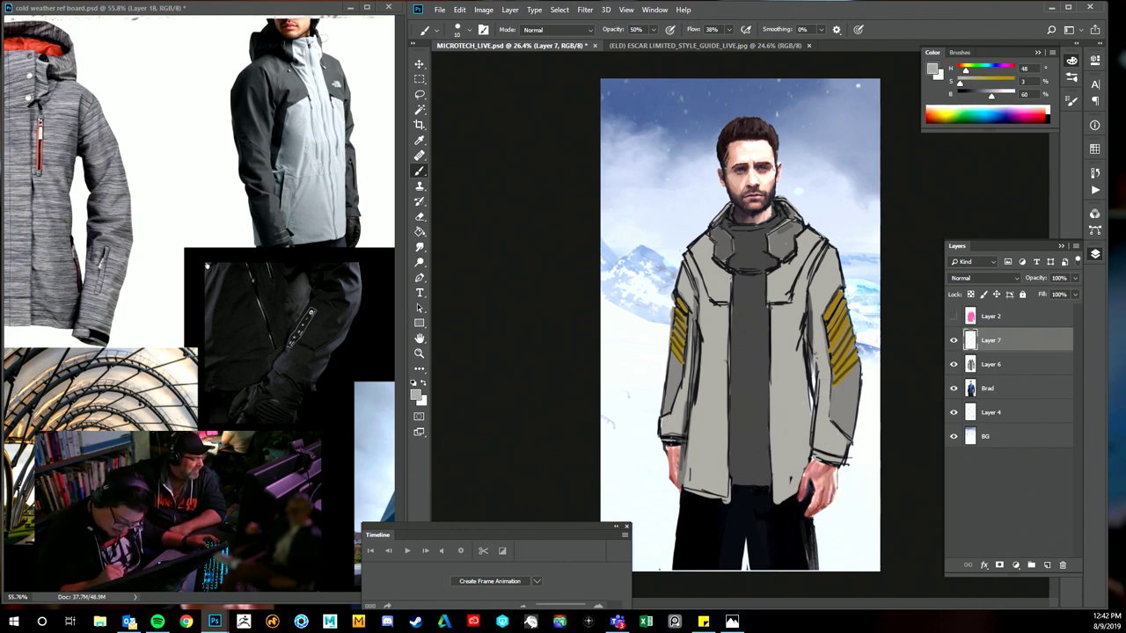
pyautogui.keyDown('alt'); pyautogui.click(673, 446); pyautogui.keyUp('alt')
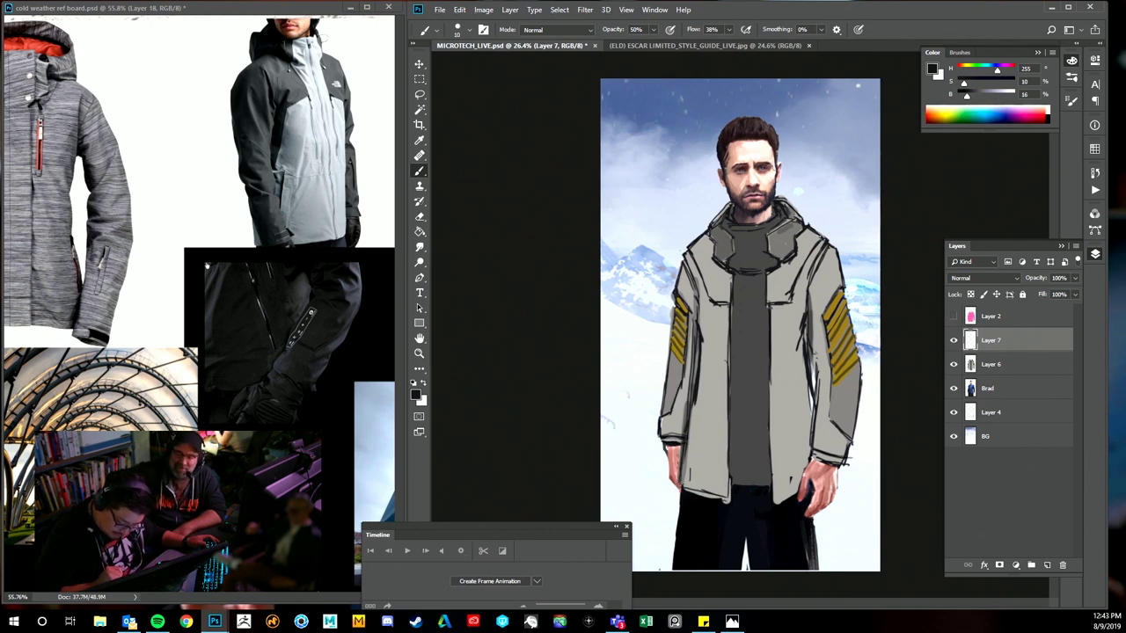
pyautogui.moveTo(677, 483); pyautogui.dragTo(711, 496)
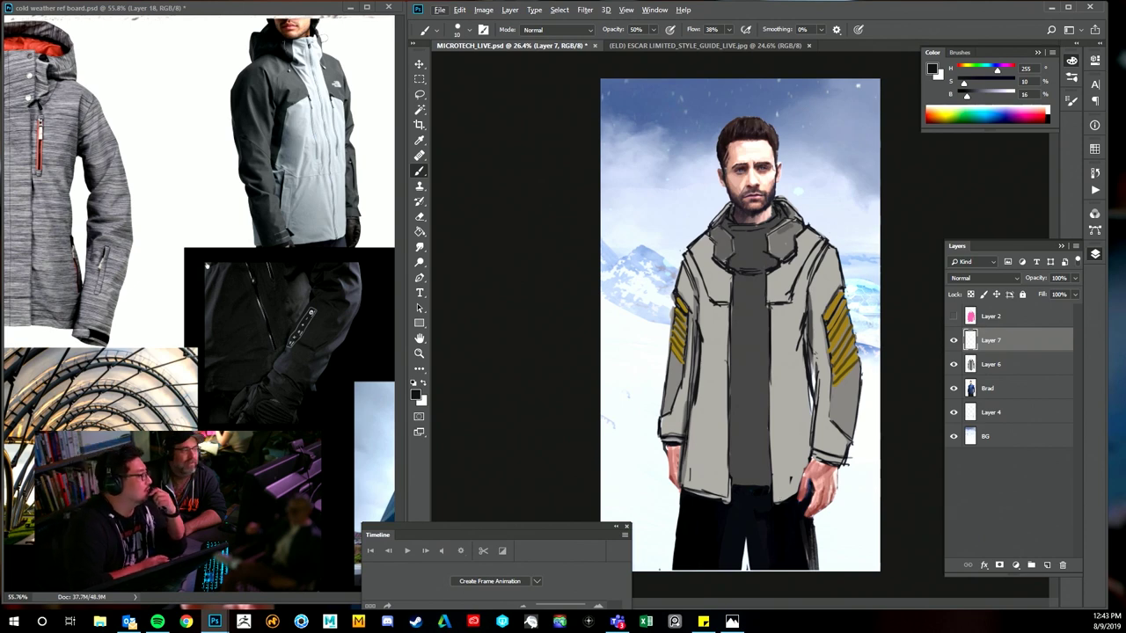
# - Open the 041519_MICROTECH_ELD_CONCEPTS image from File Explorer as another document
pyautogui.press('super+e')
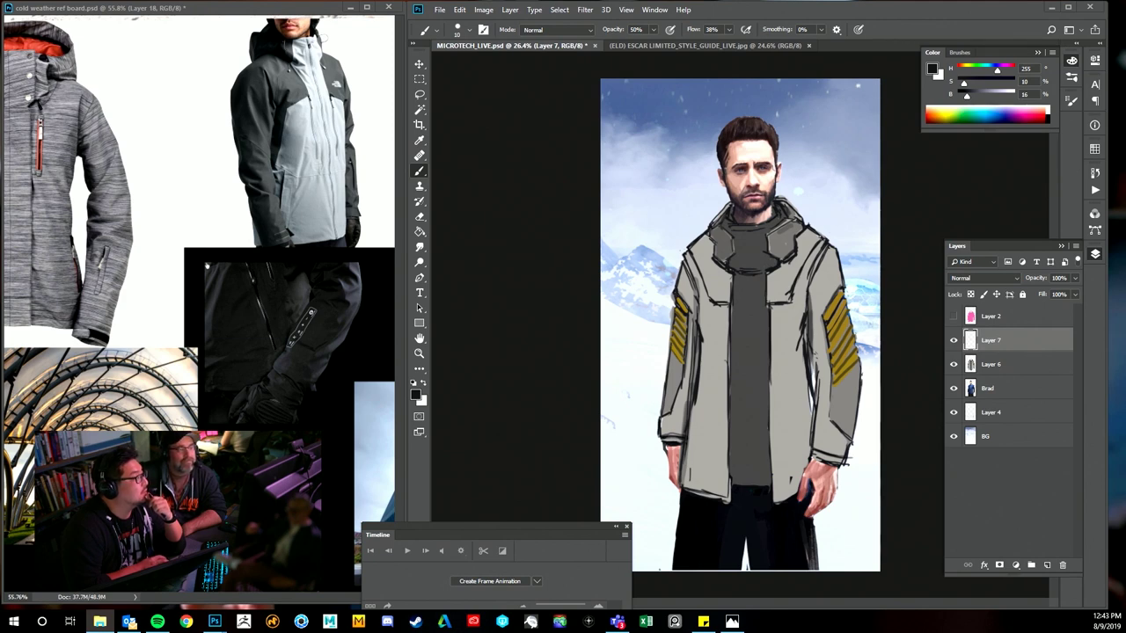
pyautogui.moveTo(1125, 4); pyautogui.dragTo(913, 11)
pyautogui.hotkey('ctrl', 'space')
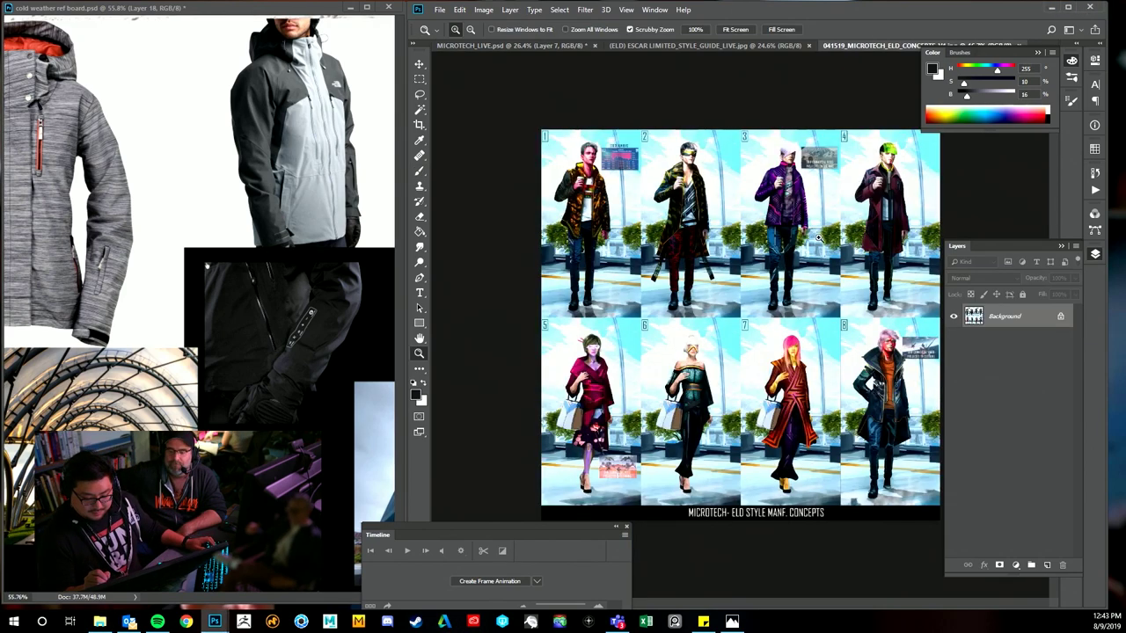
# - Examine concept 1's orange geometric-patterned jacket on the Microtech concept sheet up close
pyautogui.moveTo(799, 230); pyautogui.dragTo(871, 231)
pyautogui.press('space')
pyautogui.moveTo(785, 251); pyautogui.dragTo(857, 307)
pyautogui.hotkey('ctrl', 'space')
pyautogui.press('space')
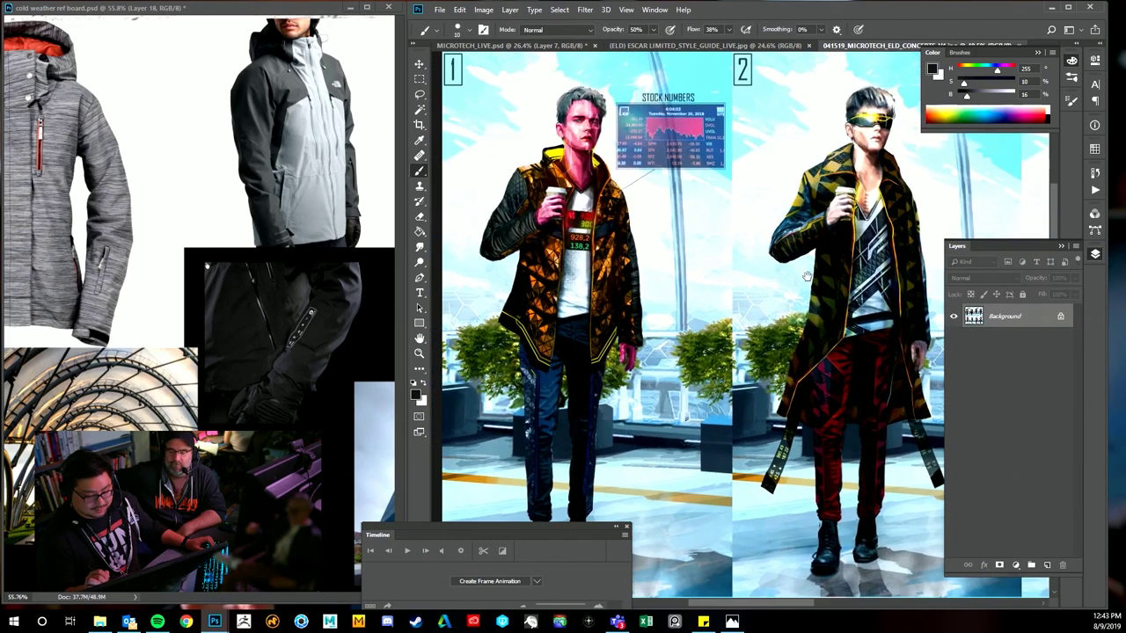
pyautogui.moveTo(806, 275)
pyautogui.mouseDown()
pyautogui.moveTo(818, 279)
pyautogui.moveTo(804, 291)
pyautogui.moveTo(842, 260)
pyautogui.moveTo(779, 258)
pyautogui.moveTo(772, 272)
pyautogui.moveTo(834, 283)
pyautogui.moveTo(837, 262)
pyautogui.mouseUp()
pyautogui.hotkey('ctrl', 'space')
pyautogui.press('space')
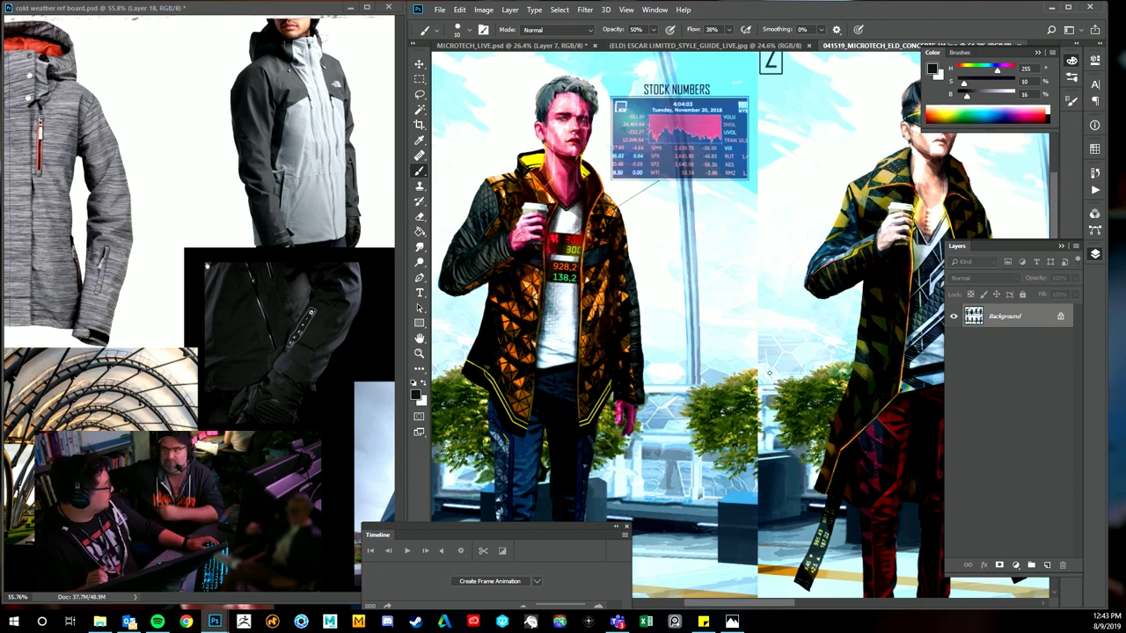
pyautogui.scroll(-2, 753, 341)
pyautogui.press('z')
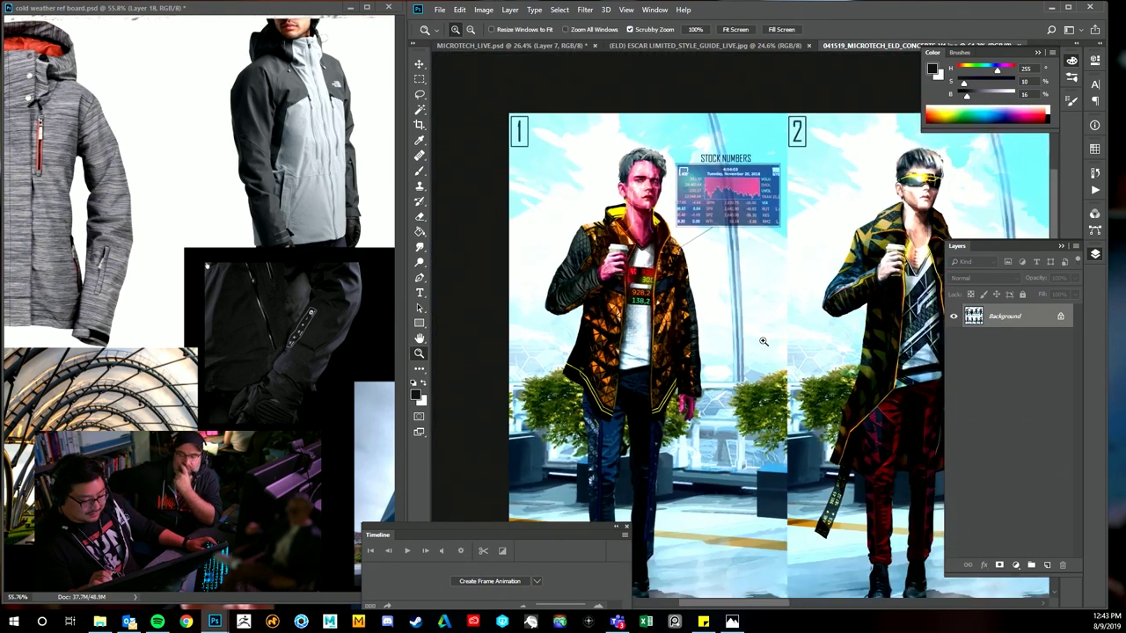
pyautogui.moveTo(764, 341); pyautogui.dragTo(762, 375)
pyautogui.press('b')
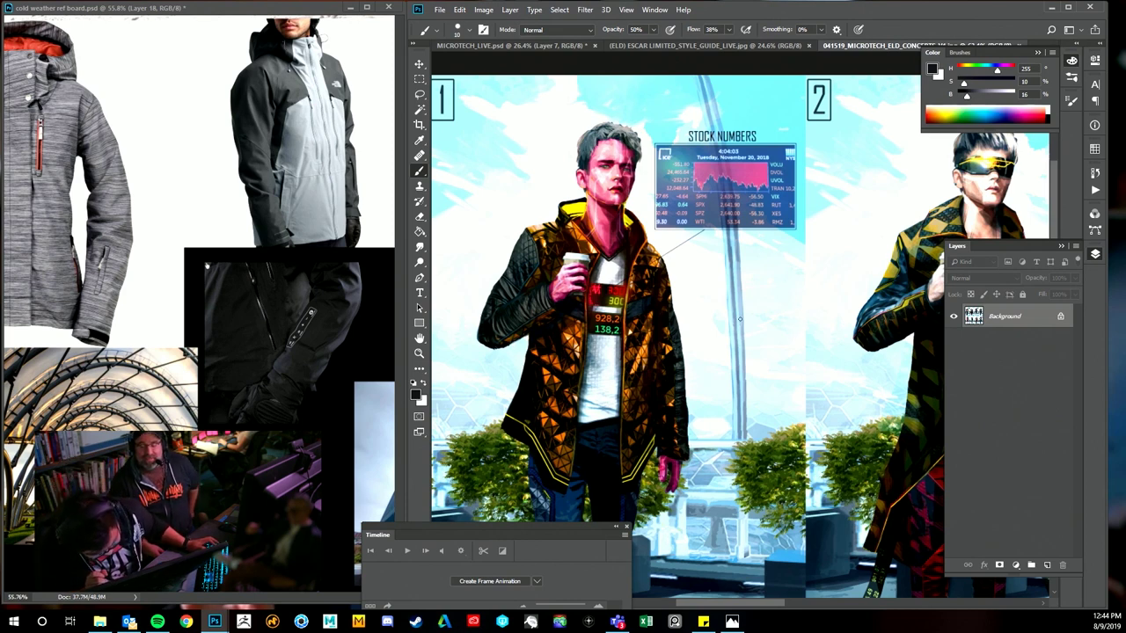
# - Examine concept 2's long patterned coat, including the hanging straps with printed stock figures
pyautogui.press('v')
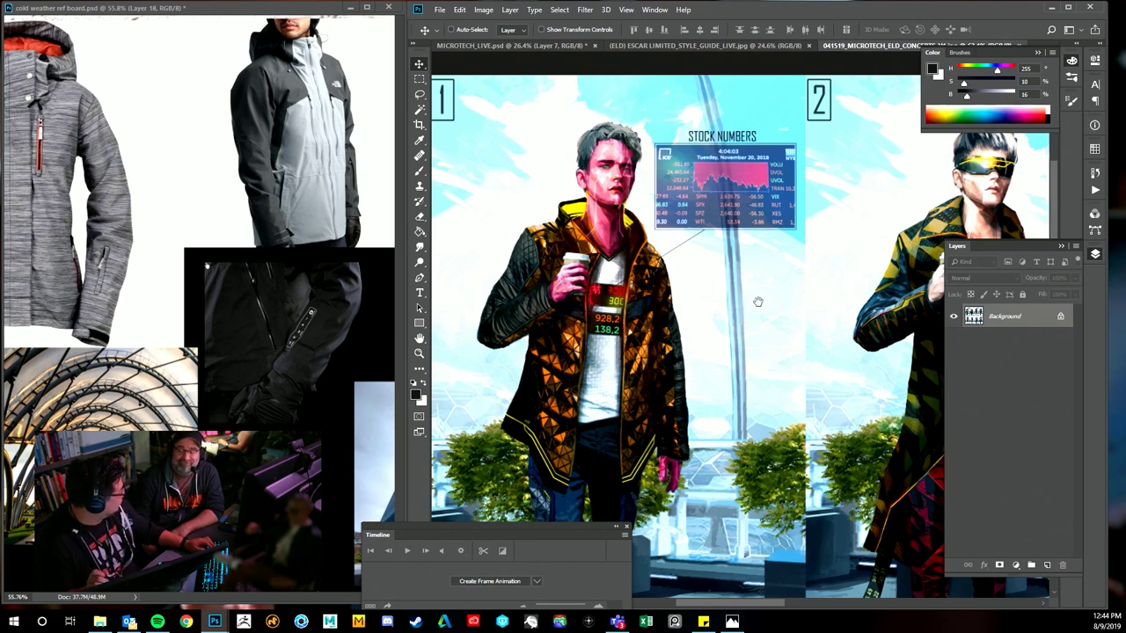
pyautogui.moveTo(808, 264); pyautogui.dragTo(672, 278)
pyautogui.hscroll(2, 798, 298)
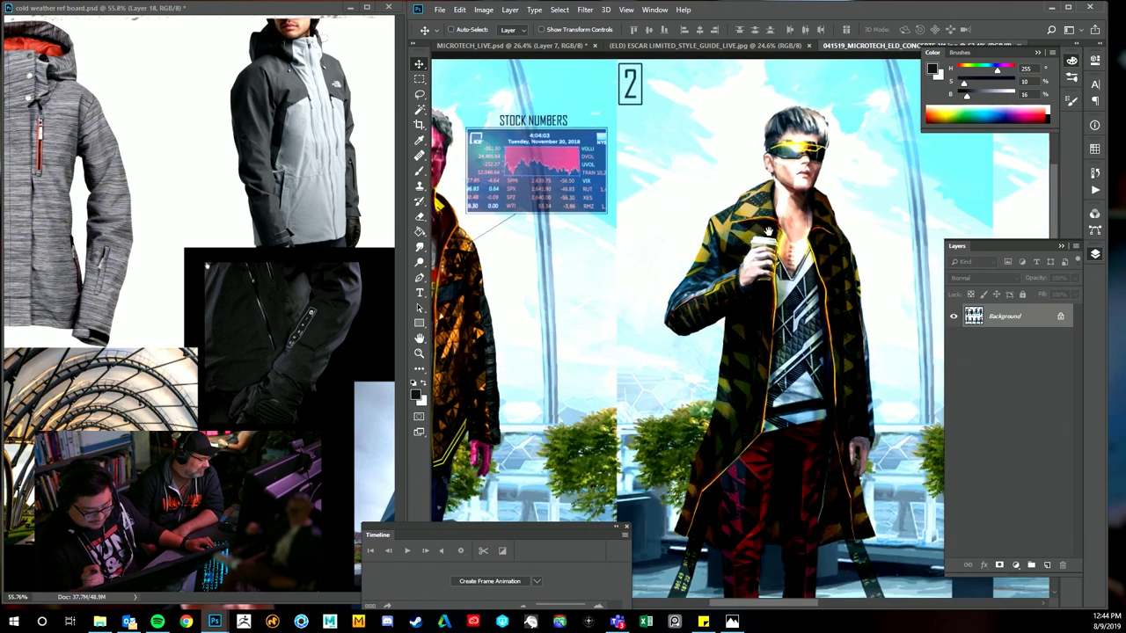
pyautogui.scroll(-4, 791, 317)
pyautogui.hscroll(3, 782, 332)
pyautogui.scroll(-3, 782, 332)
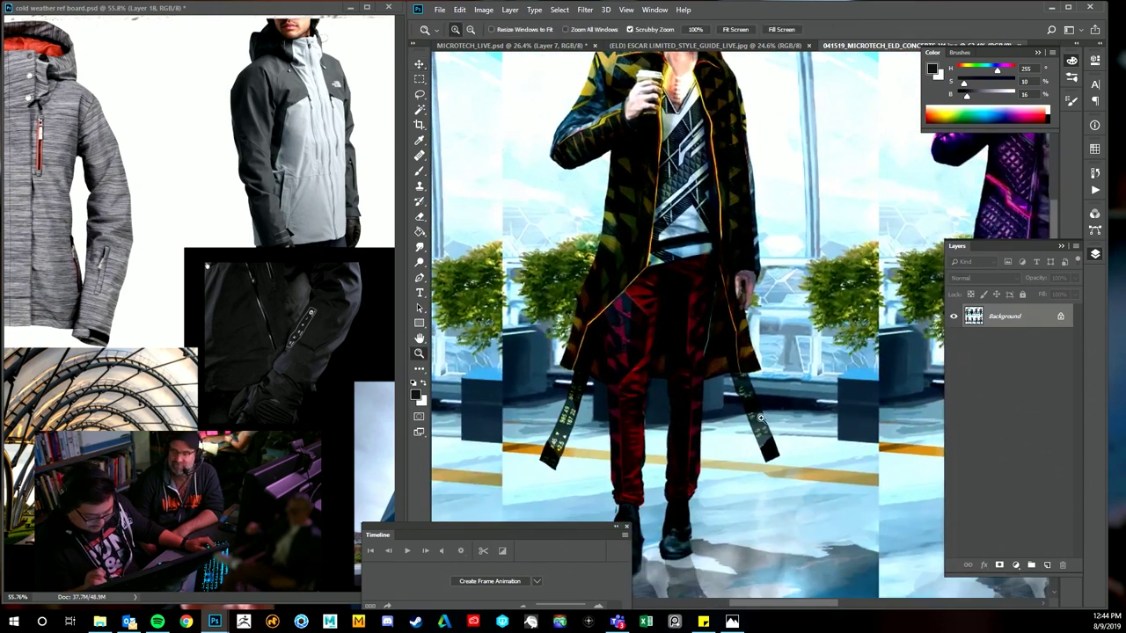
pyautogui.keyDown('alt'); pyautogui.scroll(2, 774, 396); pyautogui.keyUp('alt')
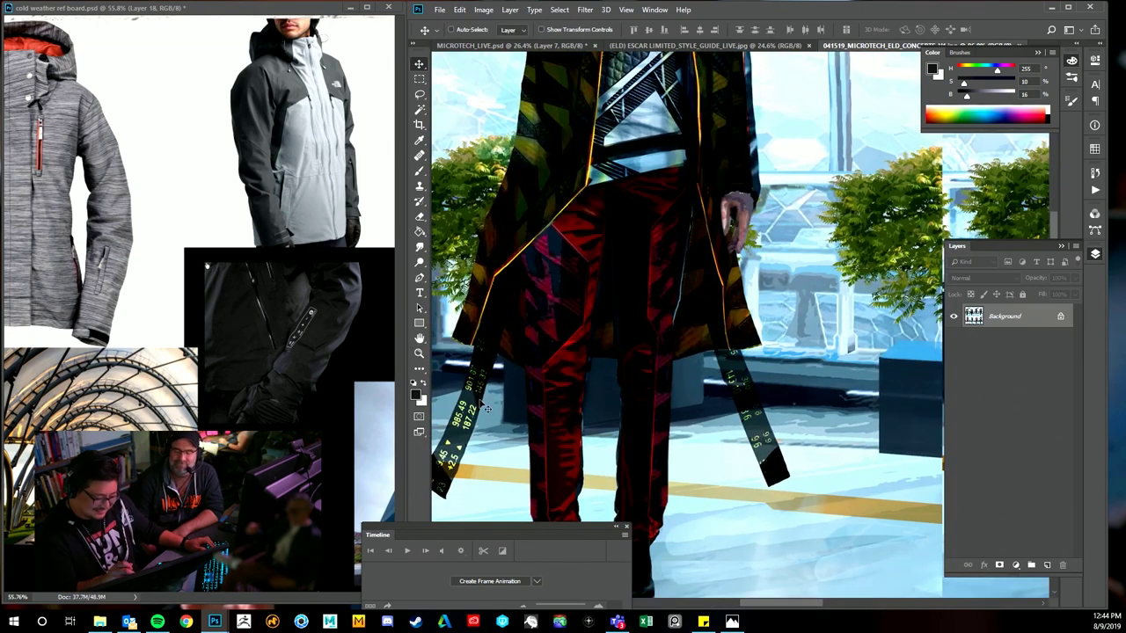
# - Examine concept 3's purple quilted jacket and its callout about video projected on clothing
pyautogui.moveTo(879, 310); pyautogui.dragTo(647, 429)
pyautogui.moveTo(880, 264); pyautogui.dragTo(655, 382)
pyautogui.moveTo(796, 261); pyautogui.dragTo(735, 434)
pyautogui.keyDown('alt'); pyautogui.scroll(-2, 735, 434); pyautogui.keyUp('alt')
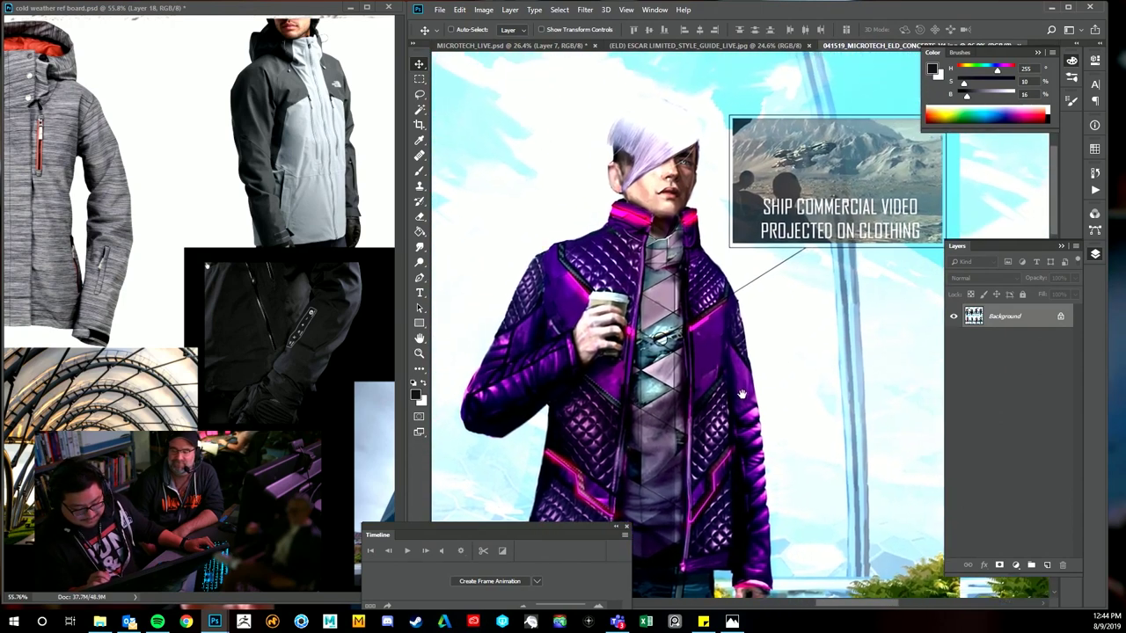
pyautogui.keyDown('alt'); pyautogui.scroll(-1, 759, 370); pyautogui.keyUp('alt')
pyautogui.keyDown('alt'); pyautogui.scroll(2, 767, 363); pyautogui.keyUp('alt')
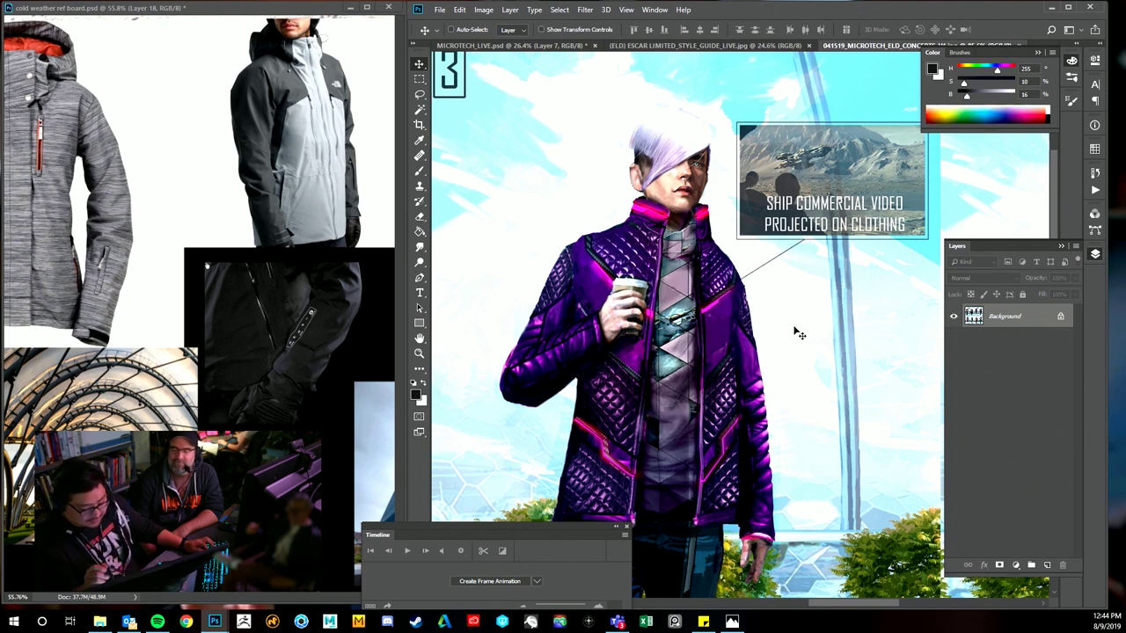
# - Try handwriting a note beginning "CONCEP" beside concept 3 on a new layer, and undo the lettering
pyautogui.press('b')
pyautogui.click(1047, 565)
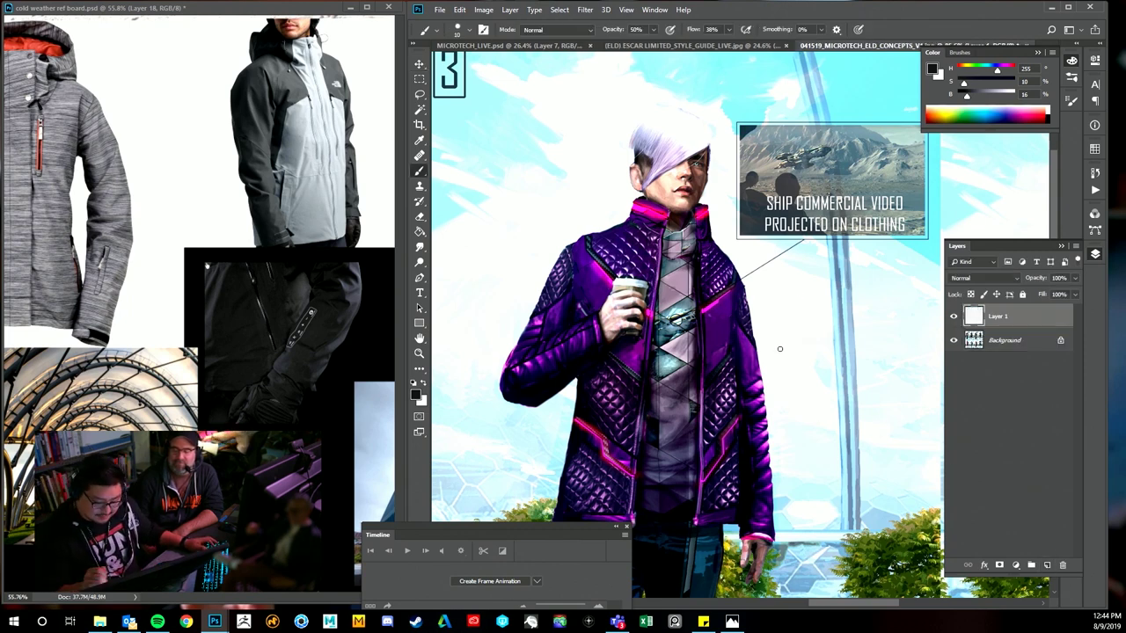
pyautogui.moveTo(781, 311)
pyautogui.mouseDown()
pyautogui.moveTo(786, 350)
pyautogui.moveTo(799, 310)
pyautogui.moveTo(845, 290)
pyautogui.moveTo(878, 304)
pyautogui.moveTo(895, 268)
pyautogui.moveTo(923, 248)
pyautogui.moveTo(792, 377)
pyautogui.moveTo(943, 285)
pyautogui.mouseUp()
pyautogui.hotkey('ctrl', 'z')
pyautogui.hotkey('ctrl', 'z')
pyautogui.hotkey('ctrl', 'z')
pyautogui.hotkey('ctrl', 'z')
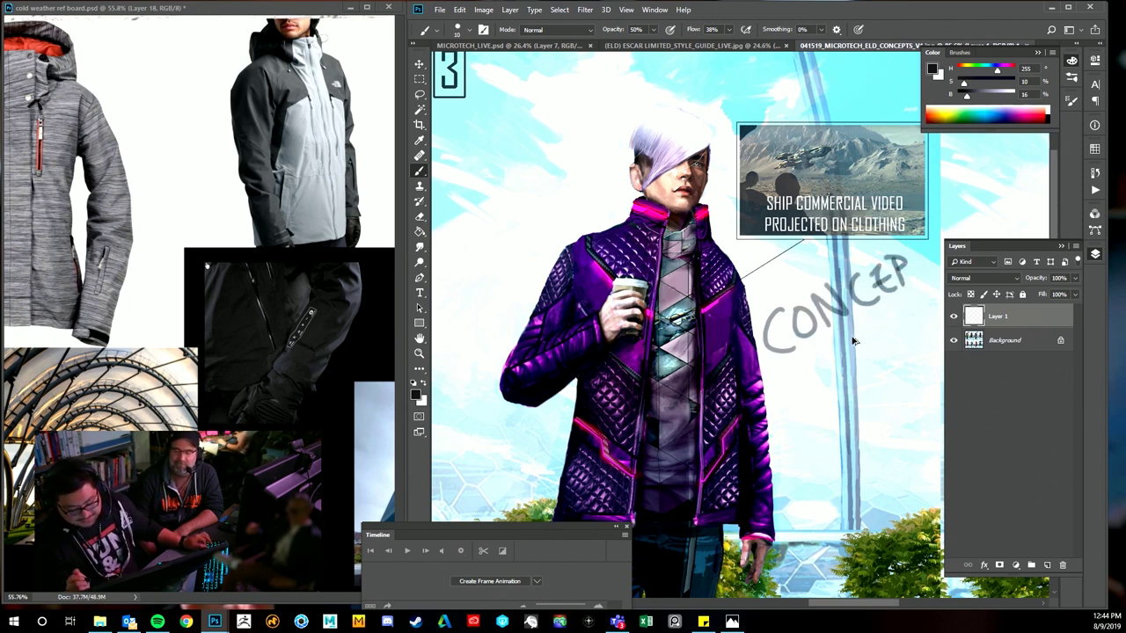
pyautogui.hotkey('ctrl', 'z')
pyautogui.hotkey('ctrl', 'z')
pyautogui.hotkey('ctrl', 'z')
pyautogui.hotkey('ctrl', 'z')
pyautogui.hotkey('ctrl', 'z')
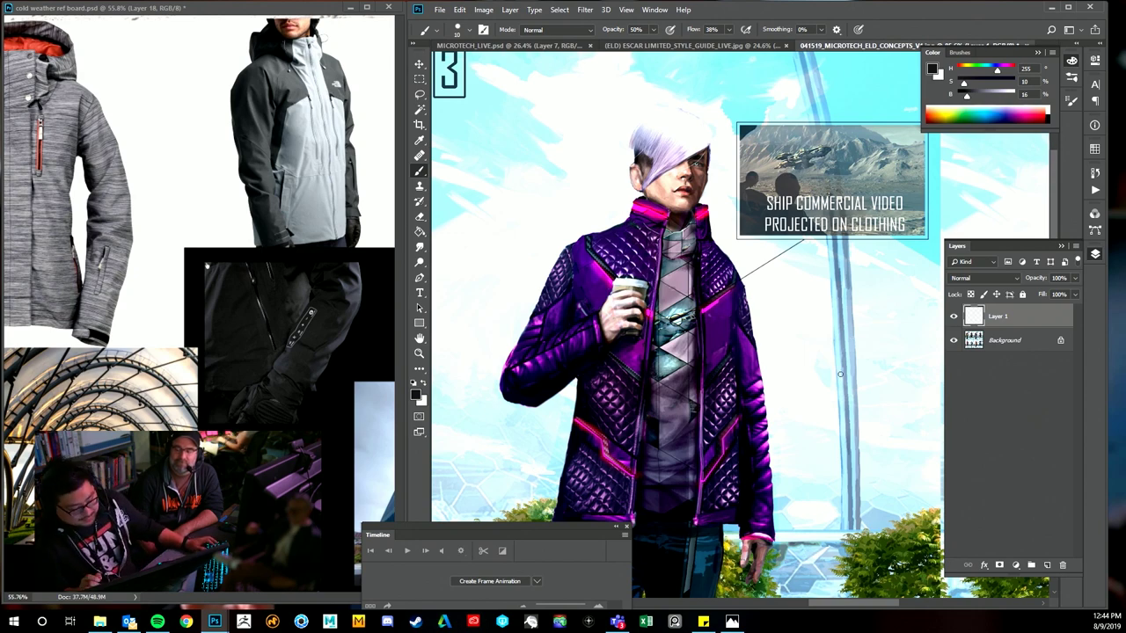
# - Compare concept 3 with neighbouring concept 4, and inspect the purple jacket's quilting and glowing trim again
pyautogui.moveTo(706, 312)
pyautogui.mouseDown()
pyautogui.moveTo(759, 295)
pyautogui.moveTo(703, 303)
pyautogui.mouseUp()
pyautogui.moveTo(794, 301); pyautogui.dragTo(677, 320)
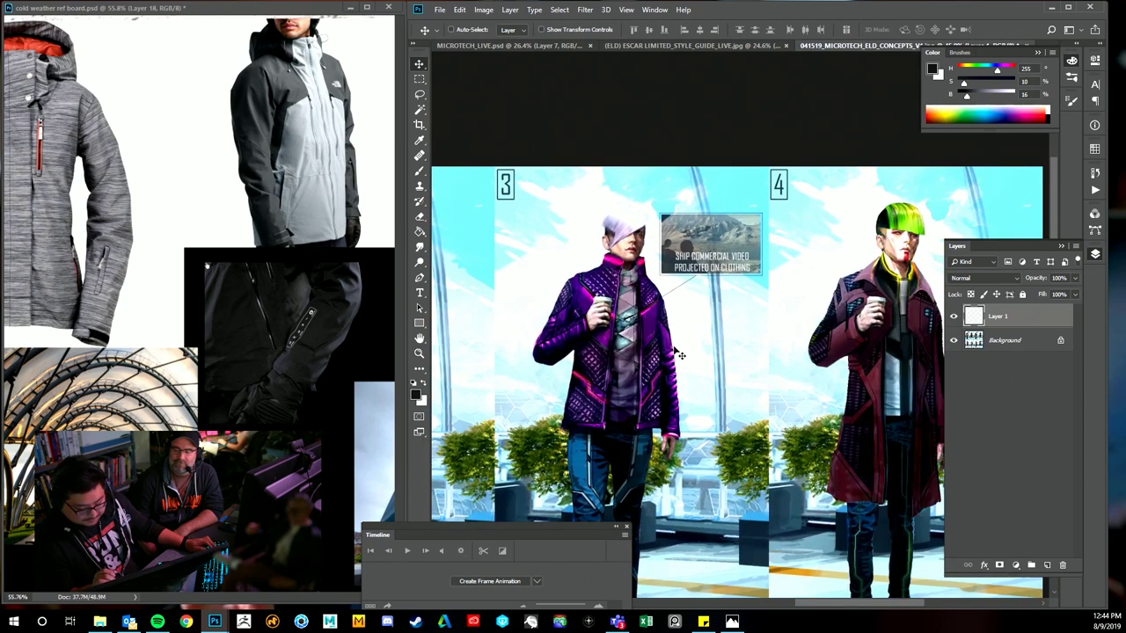
pyautogui.scroll(2, 704, 286)
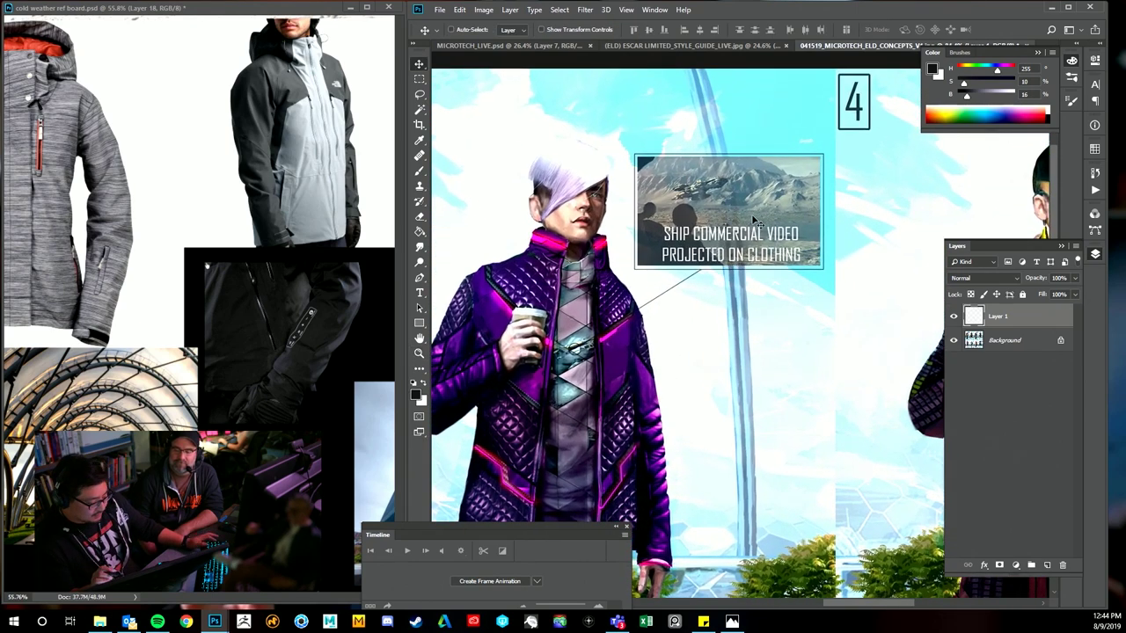
pyautogui.moveTo(649, 315); pyautogui.dragTo(722, 271)
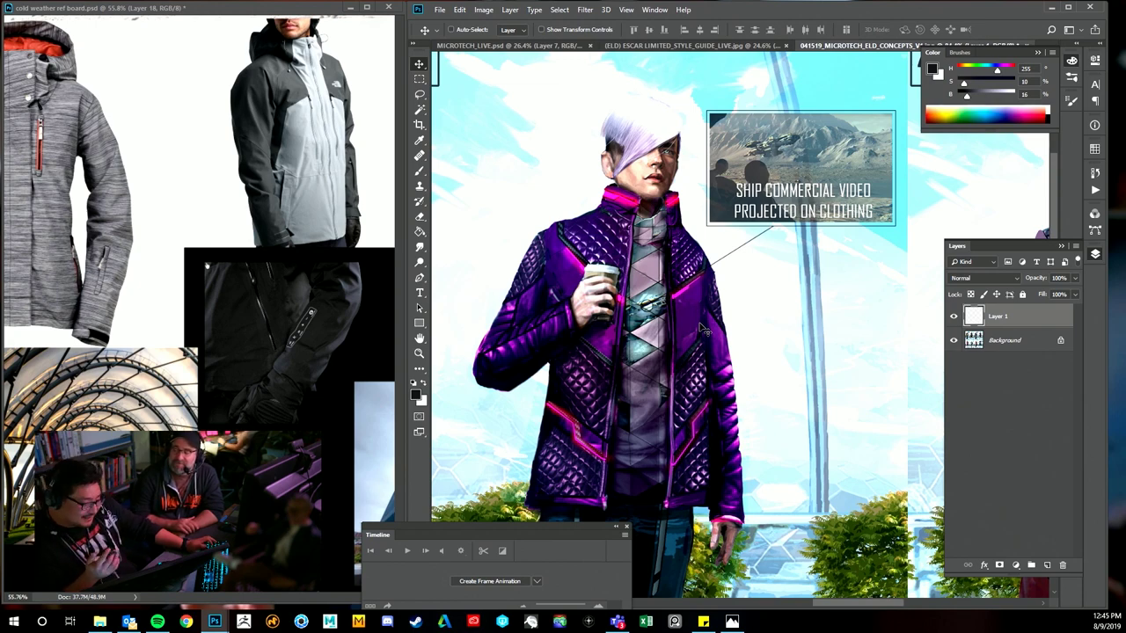
pyautogui.moveTo(661, 337); pyautogui.dragTo(774, 293)
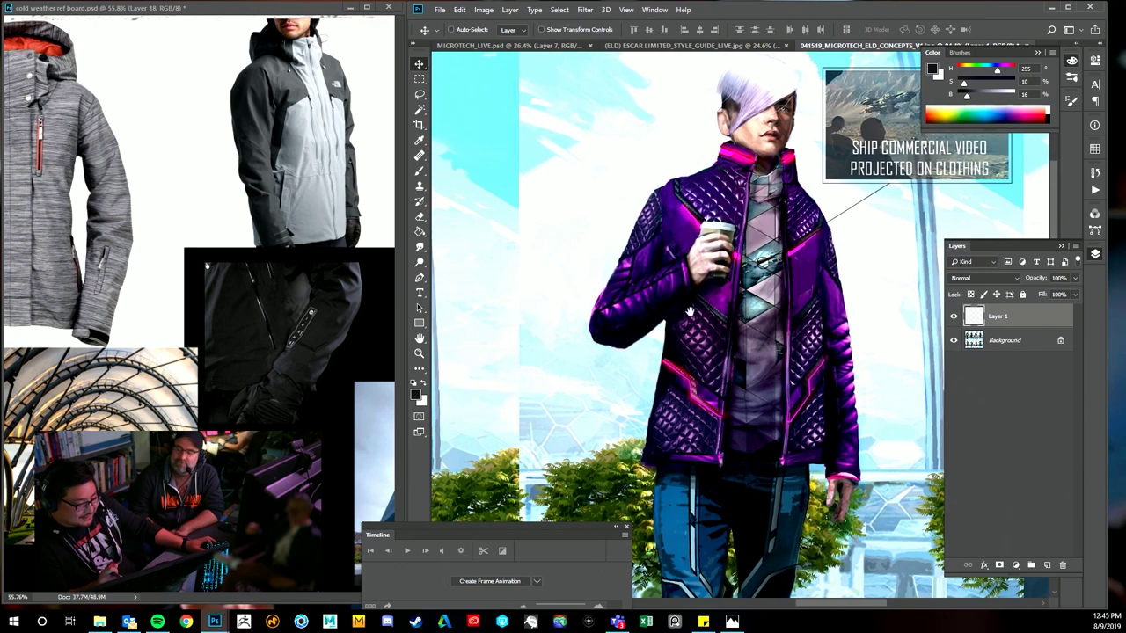
# - Go from the purple quilted jacket to concept 2 and study the long coat's collar, sleeve and glowing edge trim
pyautogui.moveTo(649, 311); pyautogui.dragTo(735, 305)
pyautogui.moveTo(668, 337); pyautogui.dragTo(814, 299)
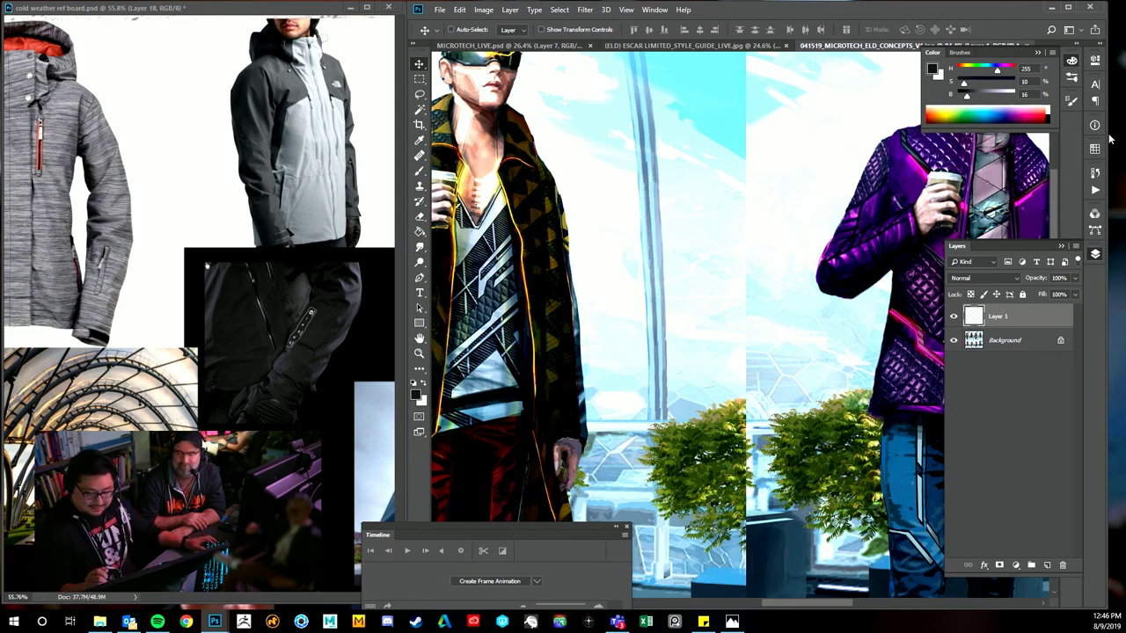
pyautogui.moveTo(633, 306); pyautogui.dragTo(827, 291)
pyautogui.press('z')
pyautogui.press('z')
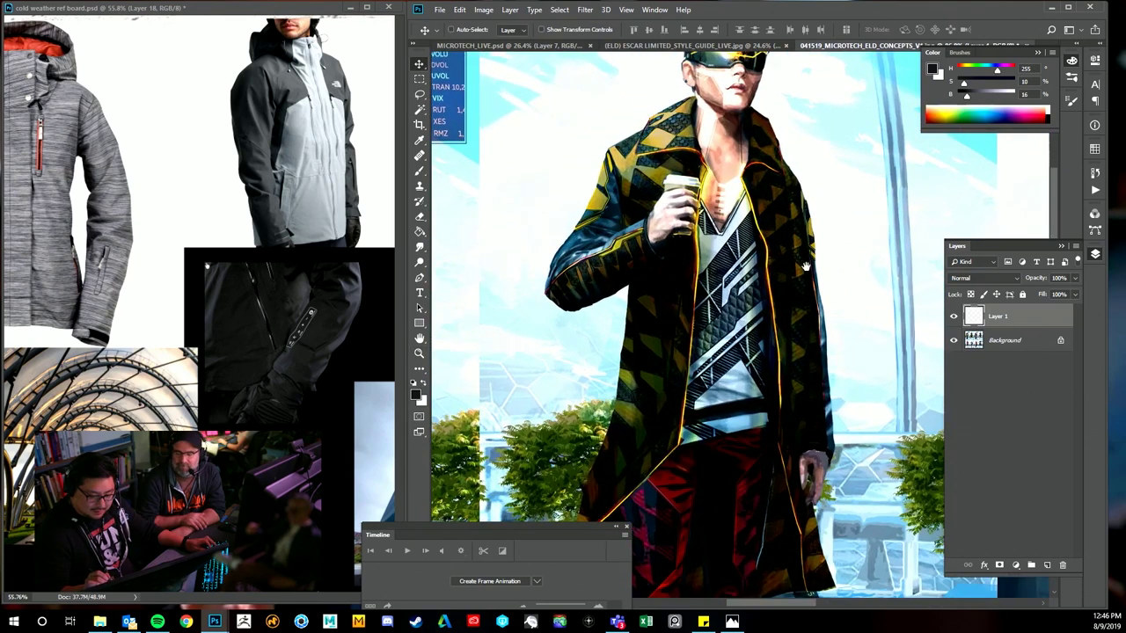
pyautogui.moveTo(773, 200); pyautogui.dragTo(815, 222)
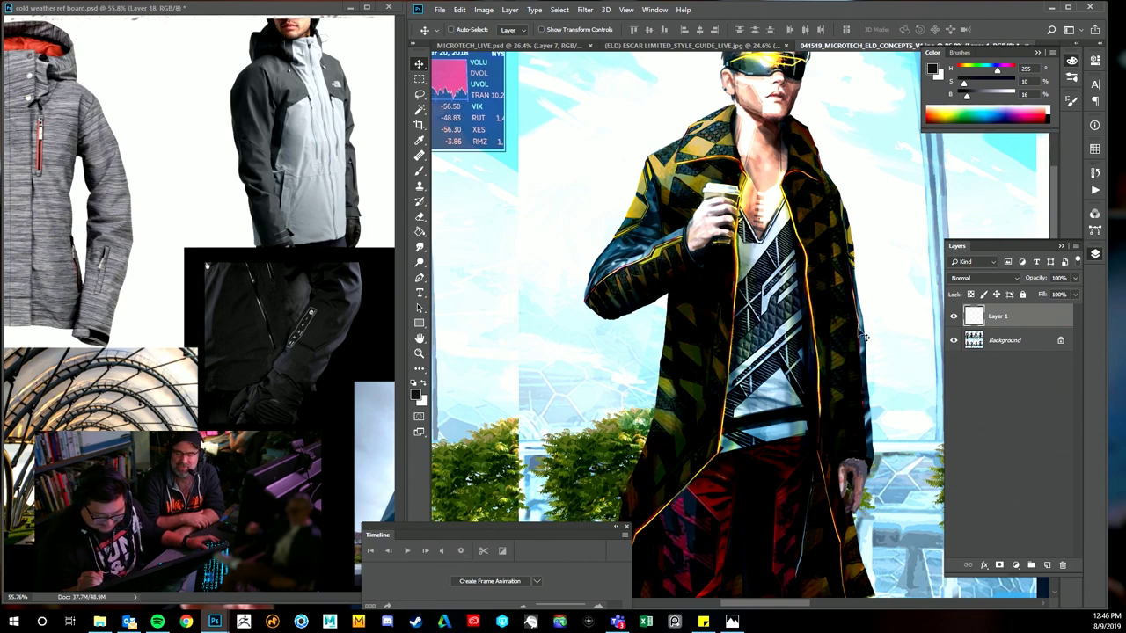
# - Compare the full outfits of concept 2 and the neighbouring orange jacket concept, from the coats to the trousers and boots
pyautogui.scroll(-3, 866, 290)
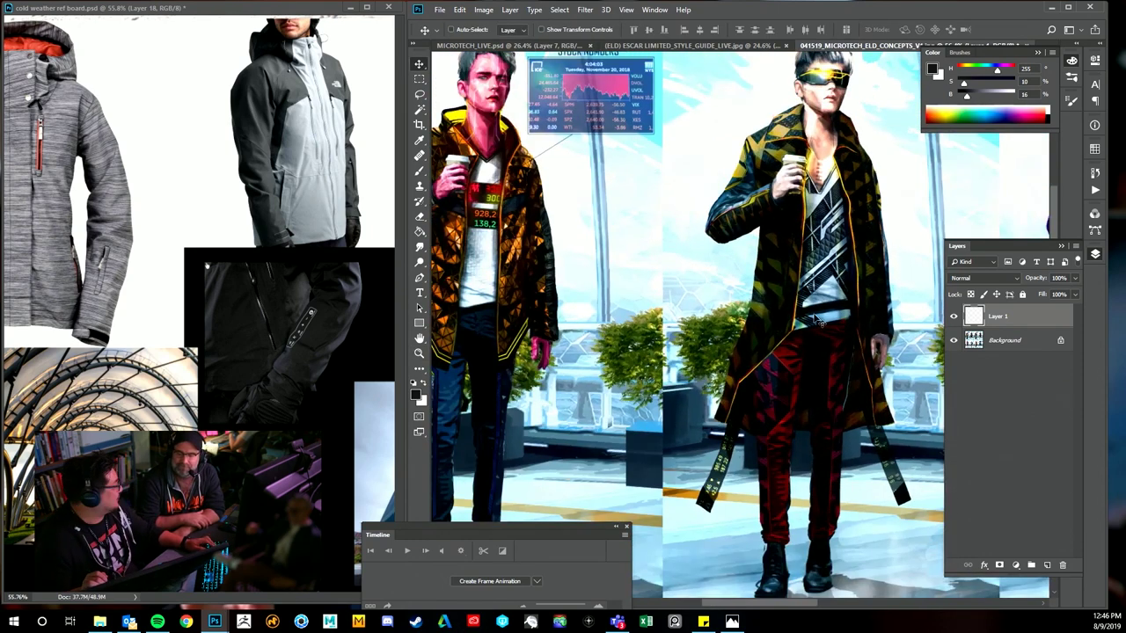
pyautogui.moveTo(771, 314); pyautogui.dragTo(842, 310)
pyautogui.scroll(-2, 783, 323)
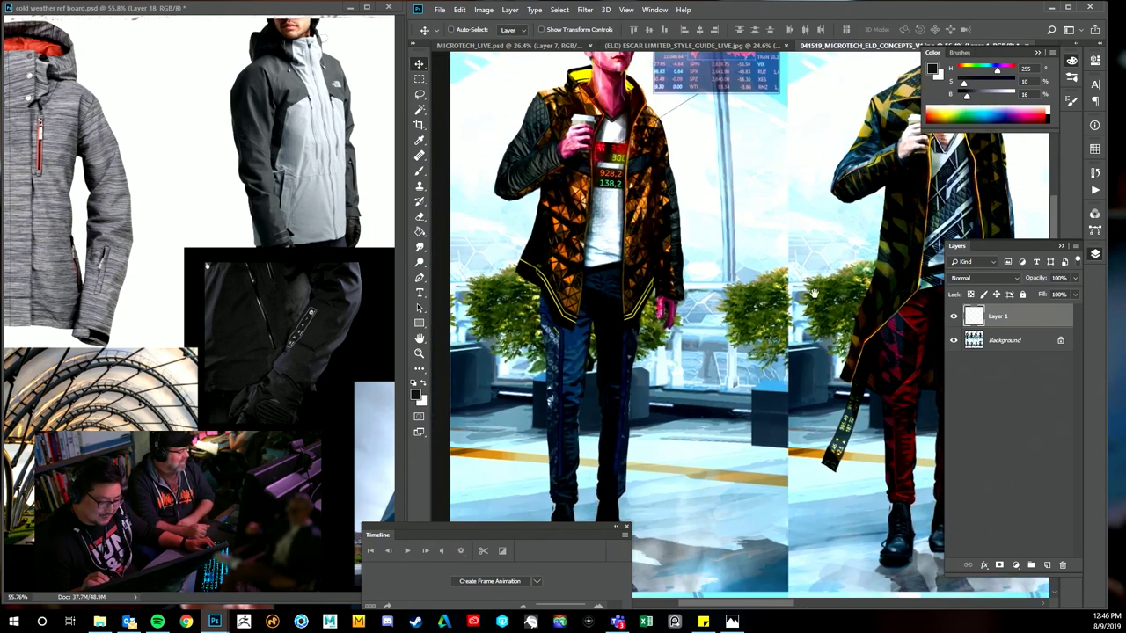
pyautogui.scroll(-2, 823, 327)
pyautogui.scroll(-2, 828, 319)
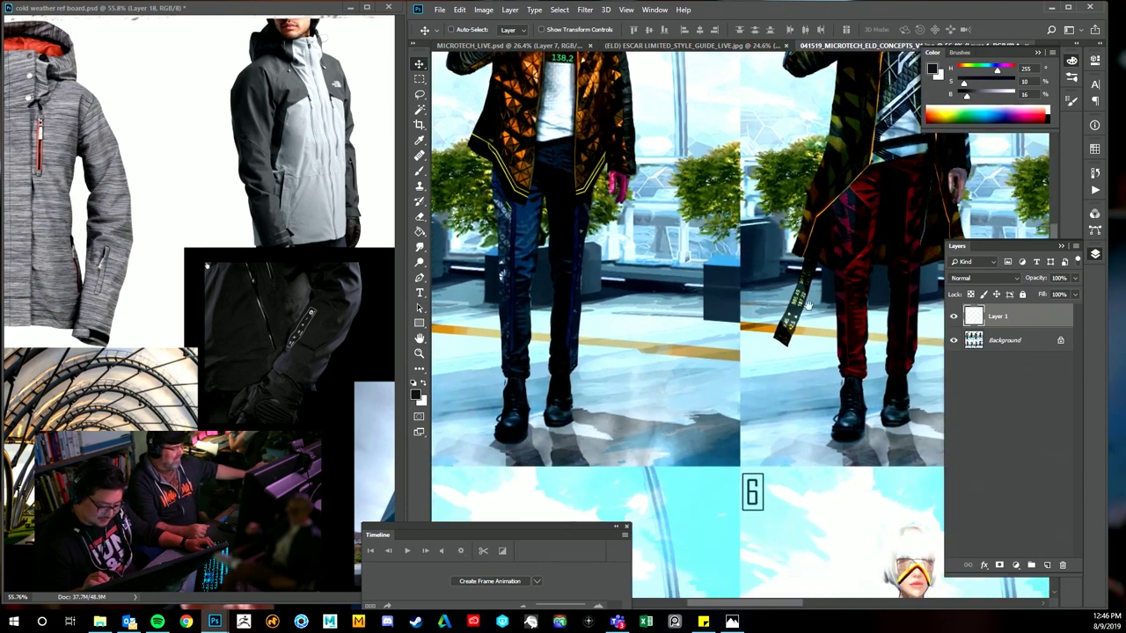
pyautogui.scroll(-1, 828, 319)
pyautogui.scroll(3, 801, 246)
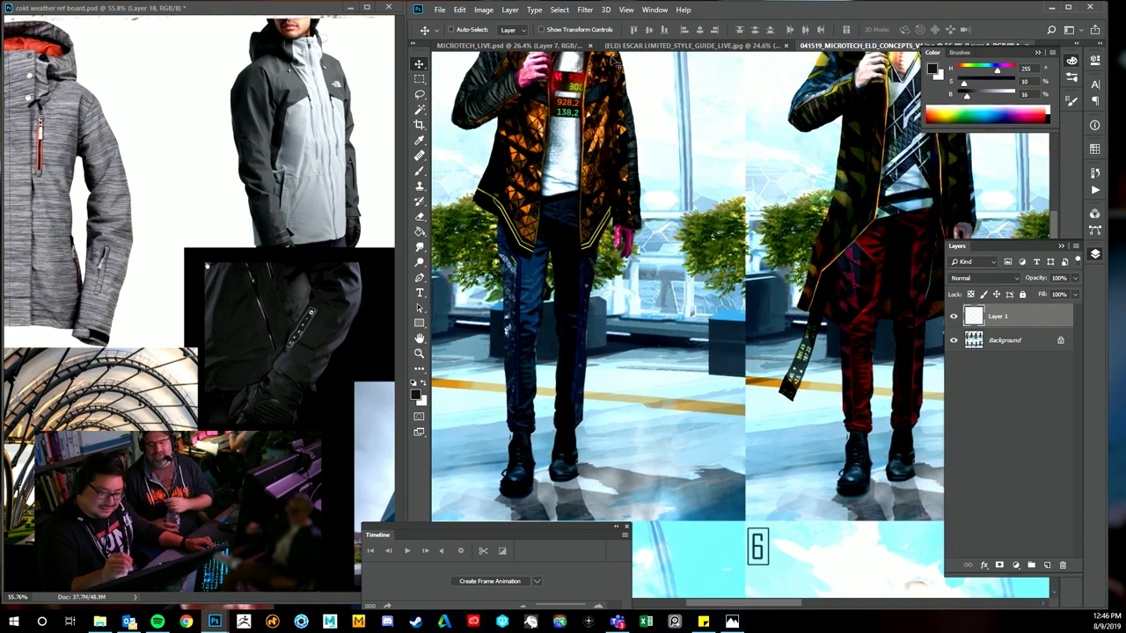
# - Return to MICROTECH_LIVE.psd and sample grey and near-black brush colours from the coat's collar
pyautogui.click(519, 45)
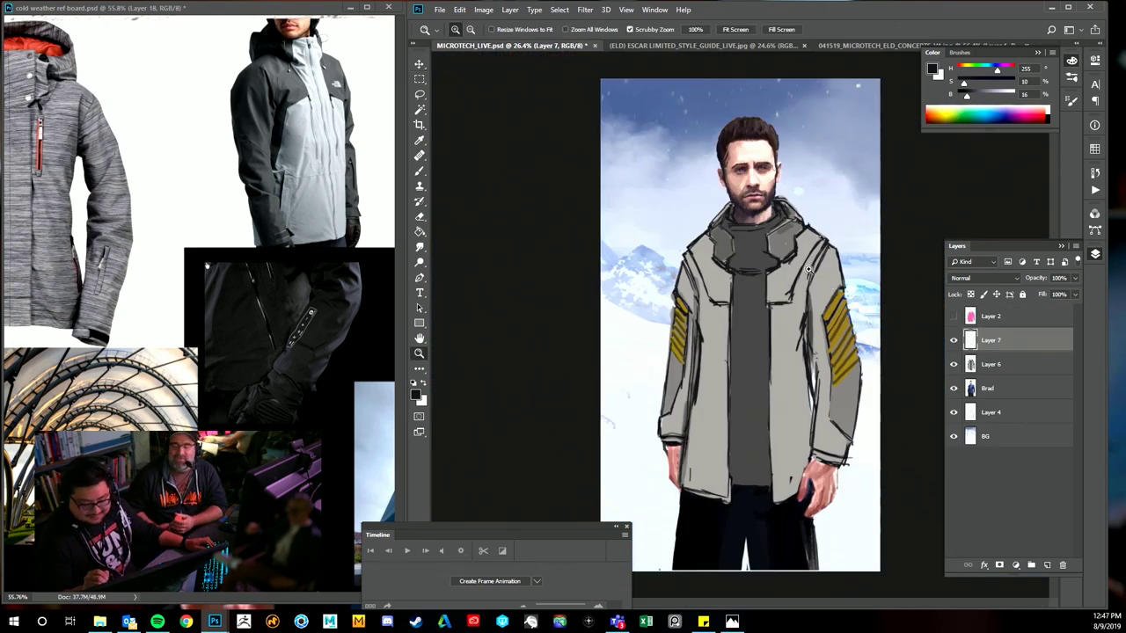
pyautogui.moveTo(810, 264); pyautogui.dragTo(842, 264)
pyautogui.press('b')
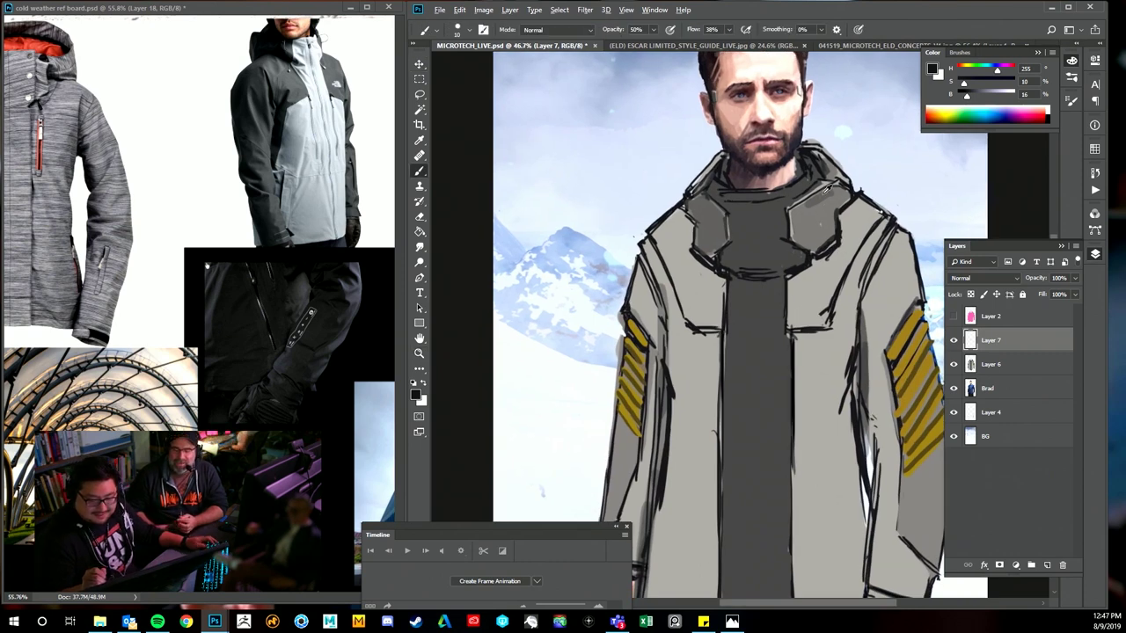
pyautogui.keyDown('alt'); pyautogui.click(813, 185); pyautogui.keyUp('alt')
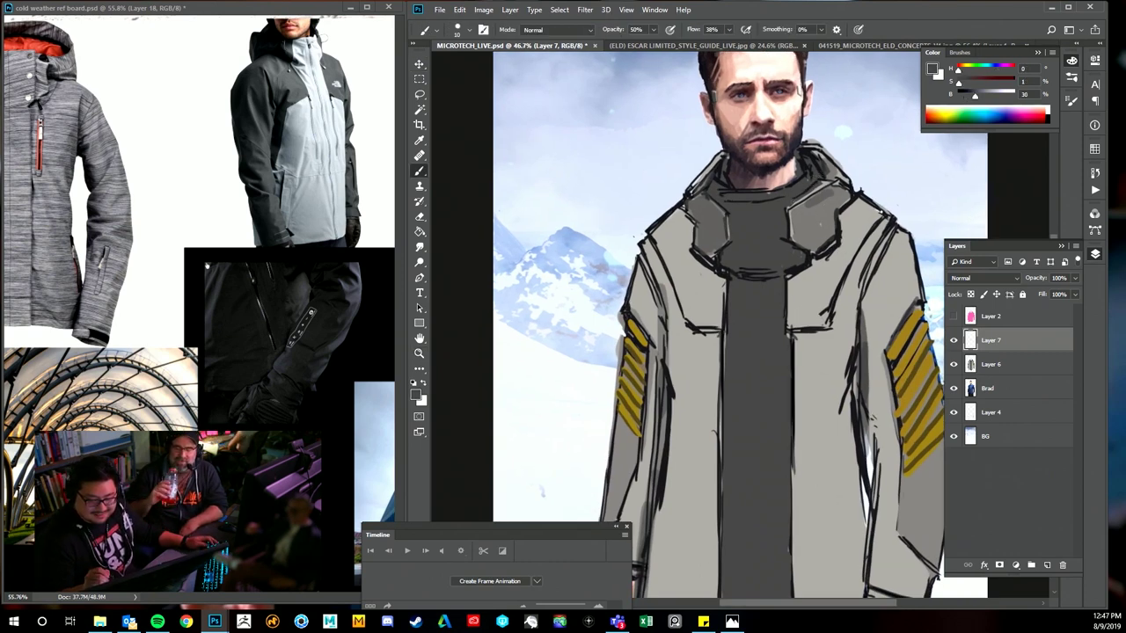
pyautogui.keyDown('alt'); pyautogui.click(831, 231); pyautogui.keyUp('alt')
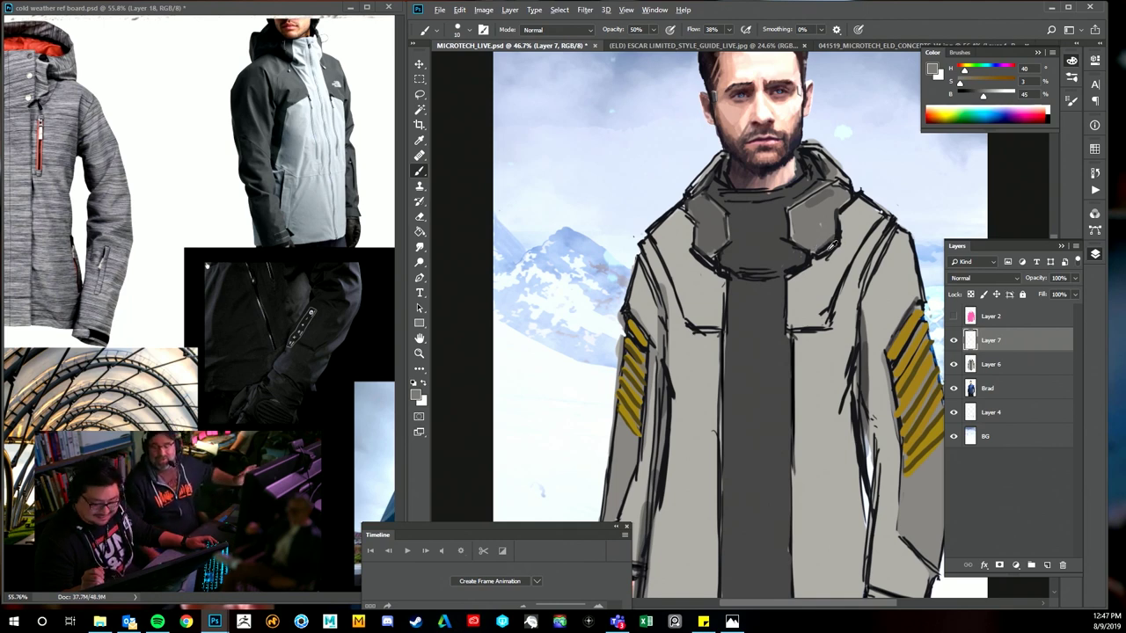
pyautogui.keyDown('alt'); pyautogui.click(821, 224); pyautogui.keyUp('alt')
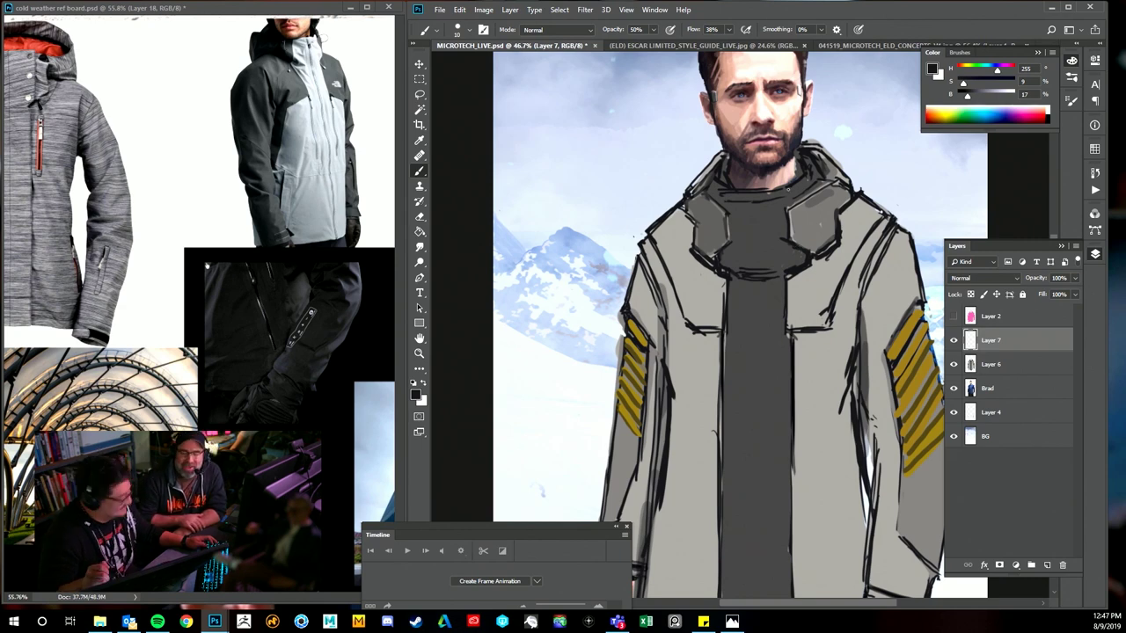
# - Add a new layer above Layer 7 and sample a light skin tone from the man's forehead for the brush
pyautogui.press('z')
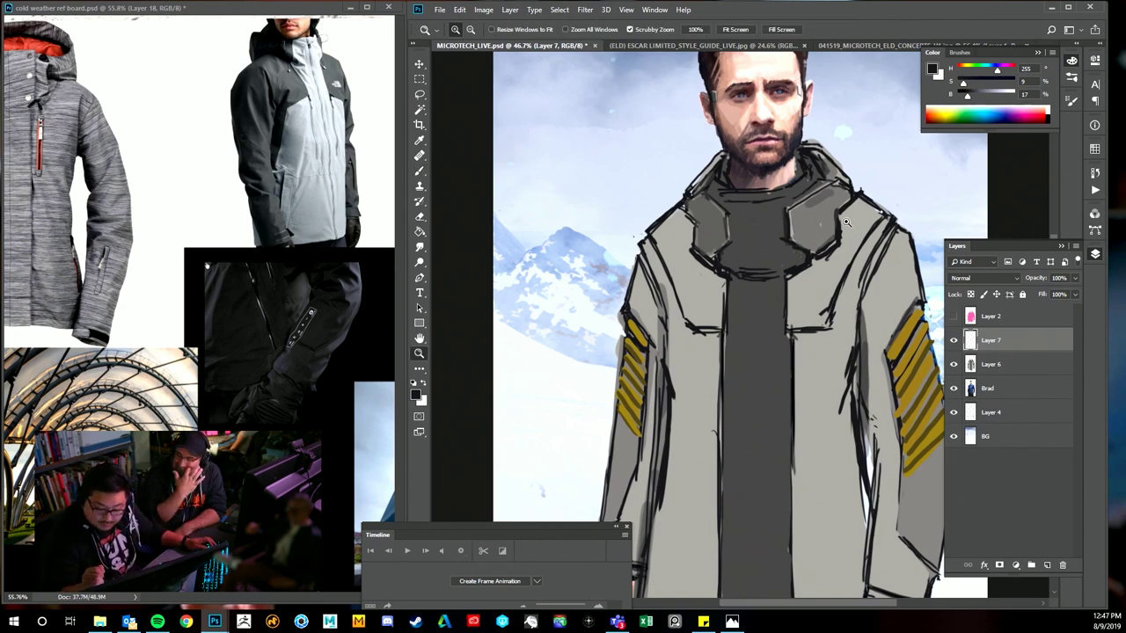
pyautogui.moveTo(915, 204); pyautogui.dragTo(868, 201)
pyautogui.moveTo(851, 287); pyautogui.dragTo(888, 297)
pyautogui.press('v')
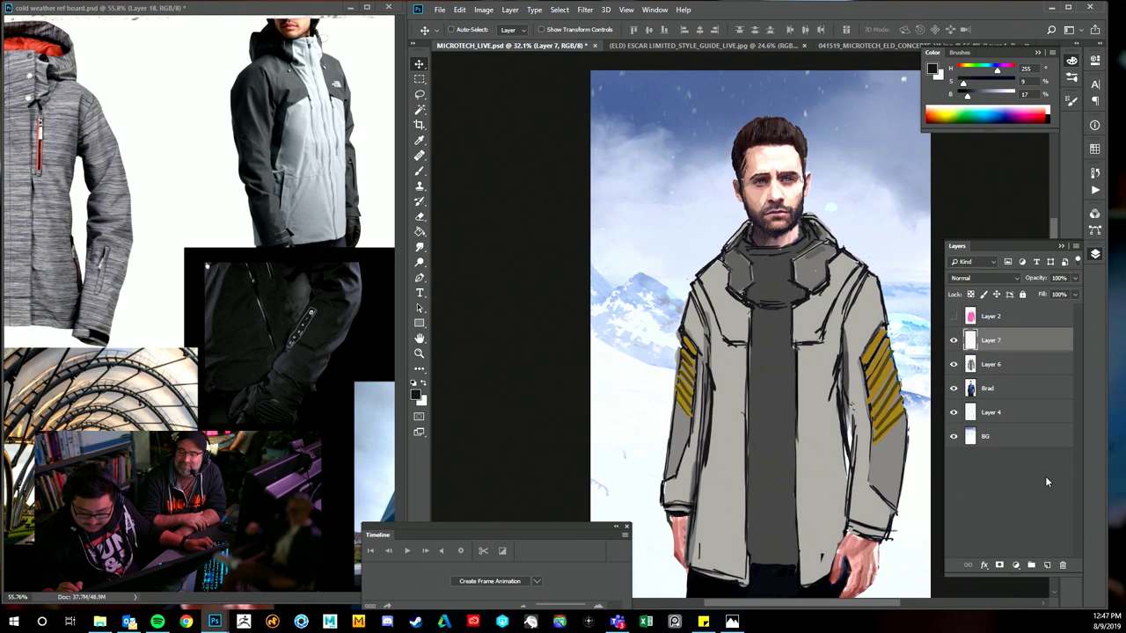
pyautogui.click(1047, 565)
pyautogui.press('b')
pyautogui.keyDown('alt'); pyautogui.click(779, 148); pyautogui.keyUp('alt')
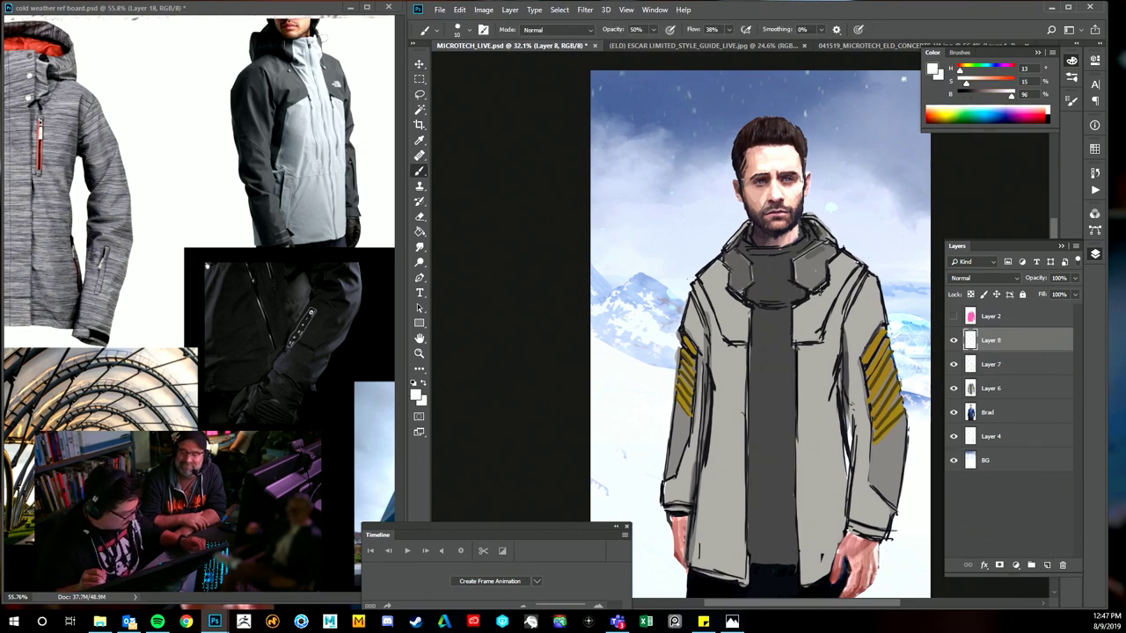
# - Set up a soft round brush at 150 px for painting light on the coat
pyautogui.press(']')
pyautogui.press(']')
pyautogui.press(']')
pyautogui.rightClick(844, 275)
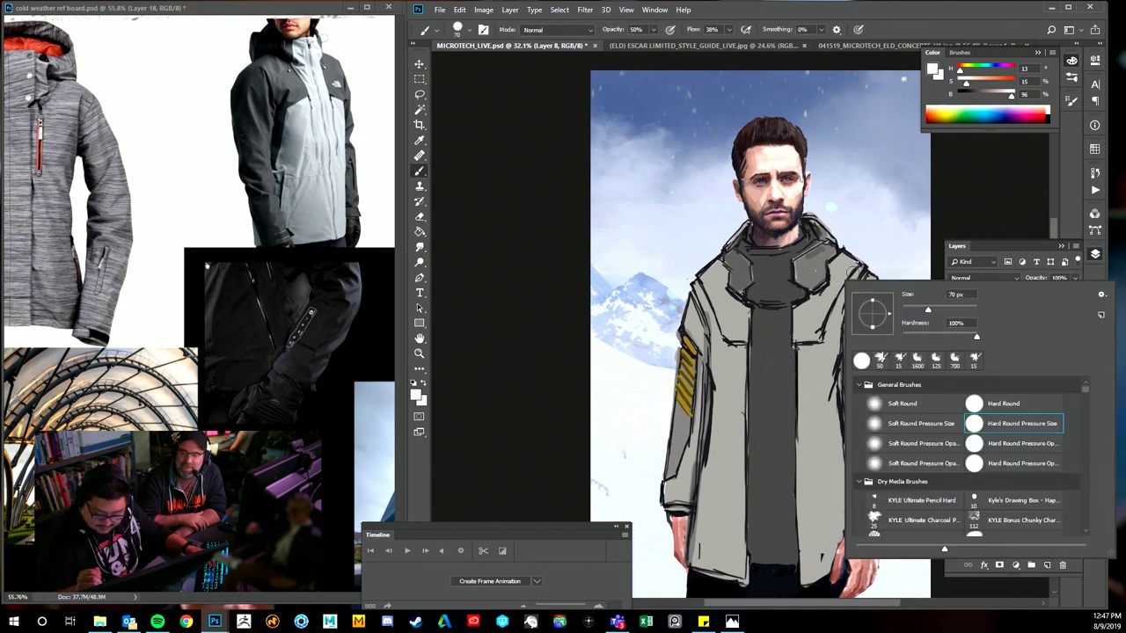
pyautogui.press('Escape')
pyautogui.press(']')
pyautogui.press(']')
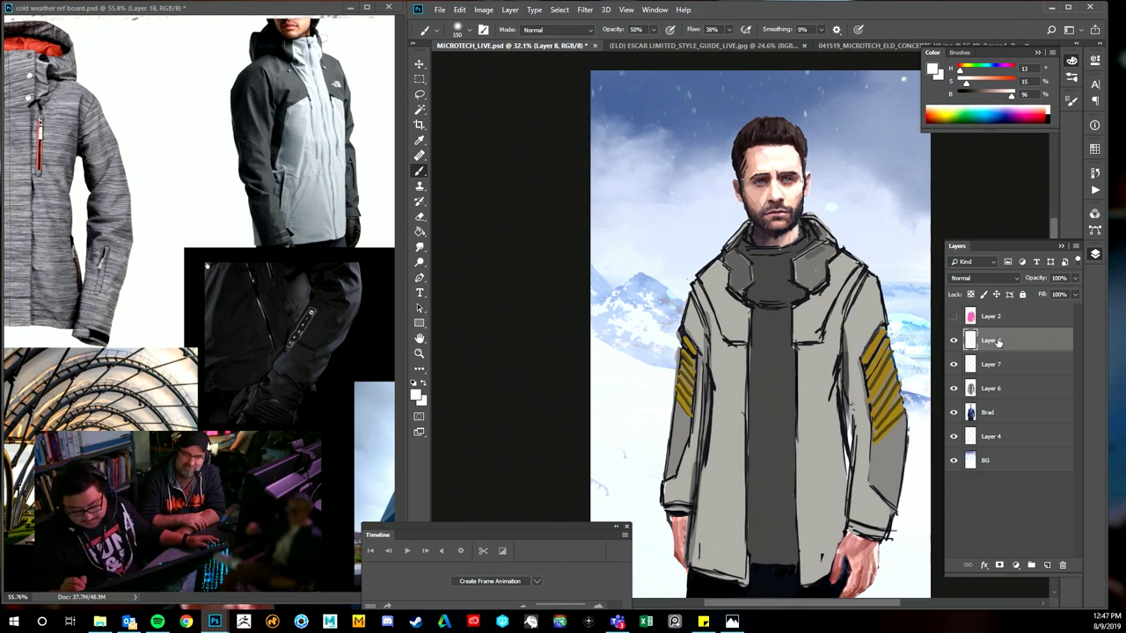
# - Set Layer 8 to Soft Light and brush a warm, light glow over the coat's collar and shoulder
pyautogui.click(984, 278)
pyautogui.click(976, 420)
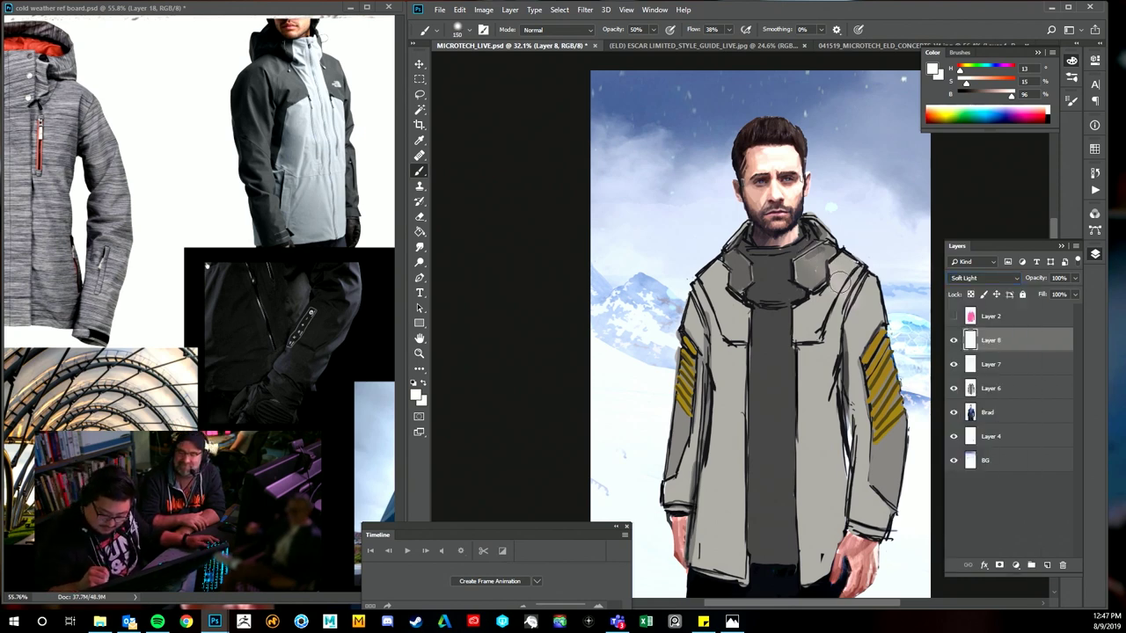
pyautogui.moveTo(841, 283)
pyautogui.mouseDown()
pyautogui.moveTo(818, 252)
pyautogui.moveTo(840, 282)
pyautogui.moveTo(813, 258)
pyautogui.moveTo(791, 268)
pyautogui.moveTo(813, 248)
pyautogui.moveTo(794, 265)
pyautogui.moveTo(829, 297)
pyautogui.moveTo(852, 253)
pyautogui.mouseUp()
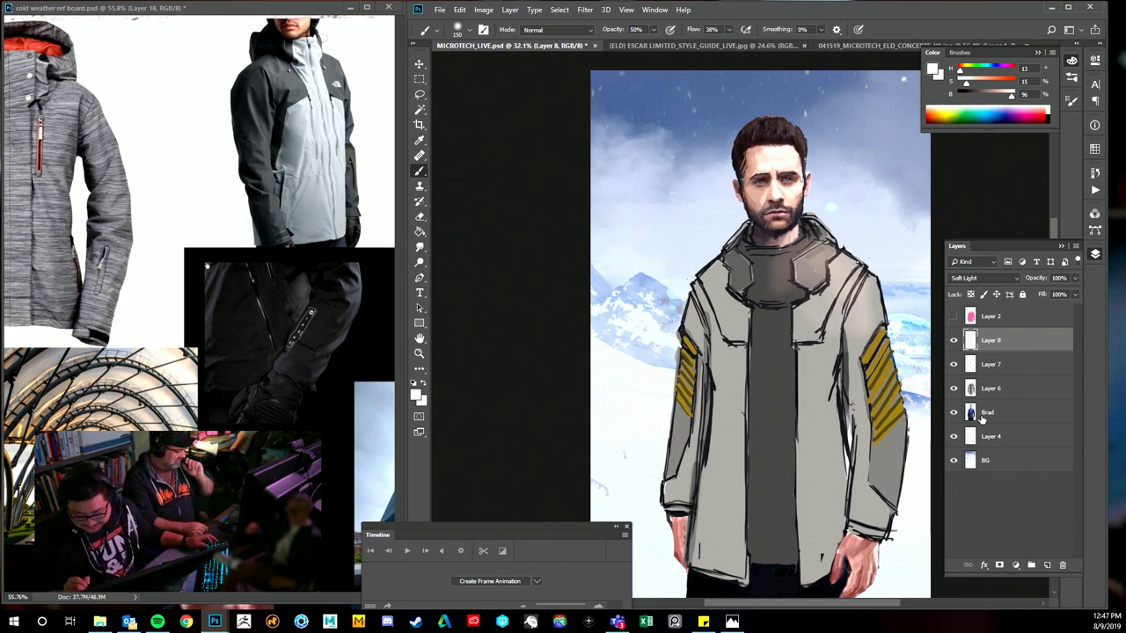
# - Mask Layer 8 to the combined silhouette of the man's layer and Layer 6, and make its pixels active for painting
pyautogui.keyDown('ctrl'); pyautogui.click(973, 414); pyautogui.keyUp('ctrl')
pyautogui.keyDown('ctrl'); pyautogui.keyDown('shift'); pyautogui.click(973, 389); pyautogui.keyUp('shift'); pyautogui.keyUp('ctrl')
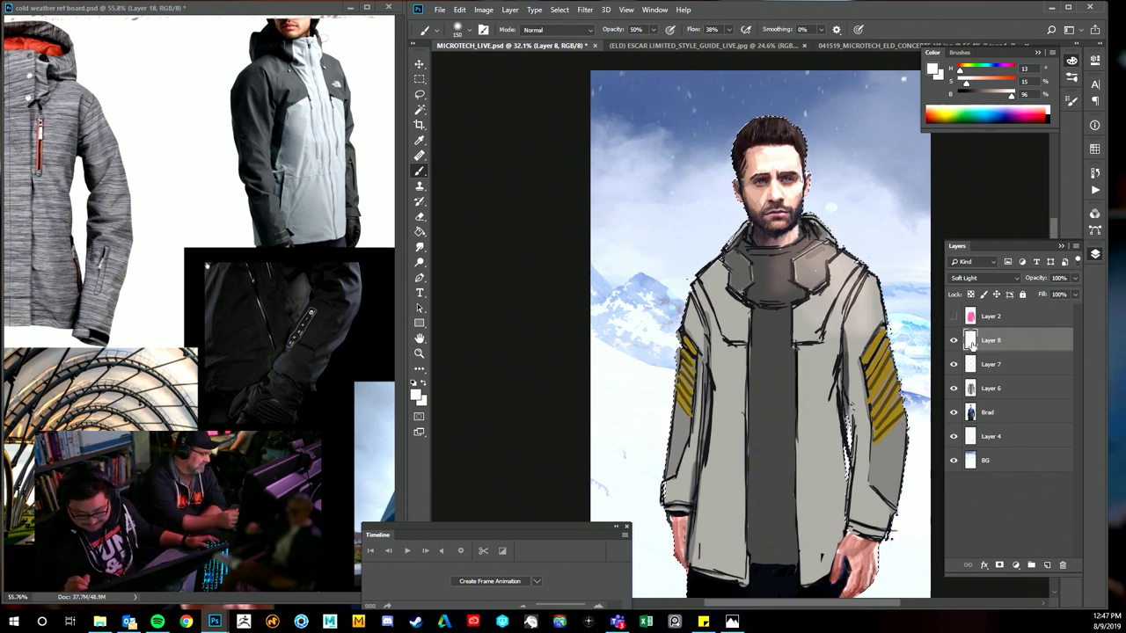
pyautogui.click(1000, 565)
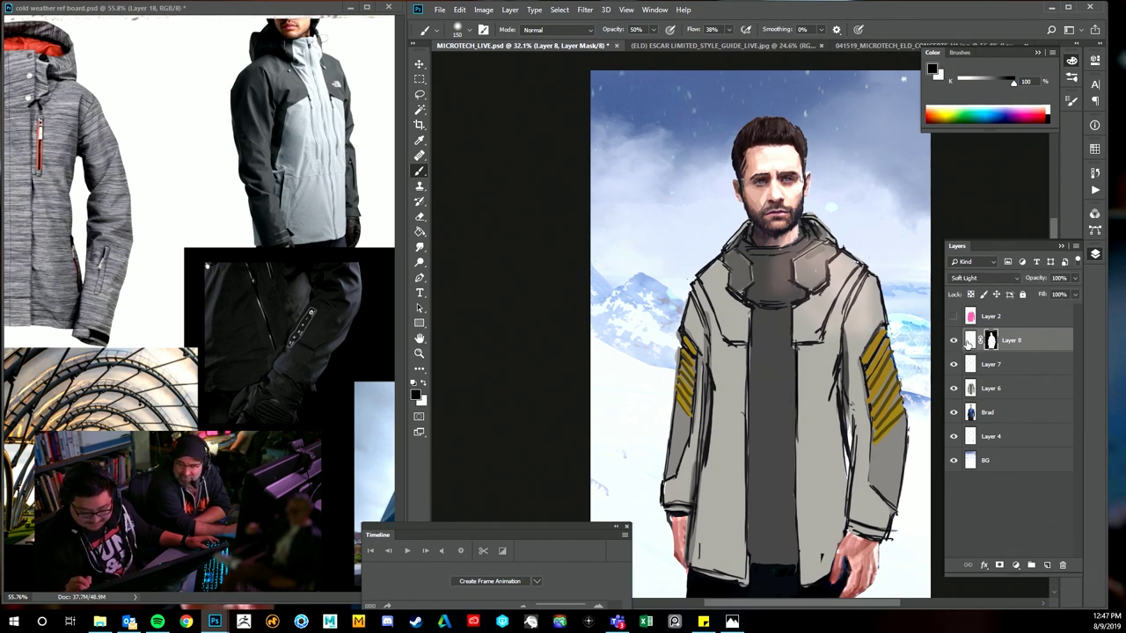
pyautogui.click(970, 340)
# - Softly shade the coat's shadow side from collar to hem with a 600 px brush and a dark tone sampled from the hair
pyautogui.keyDown('alt'); pyautogui.click(906, 218); pyautogui.keyUp('alt')
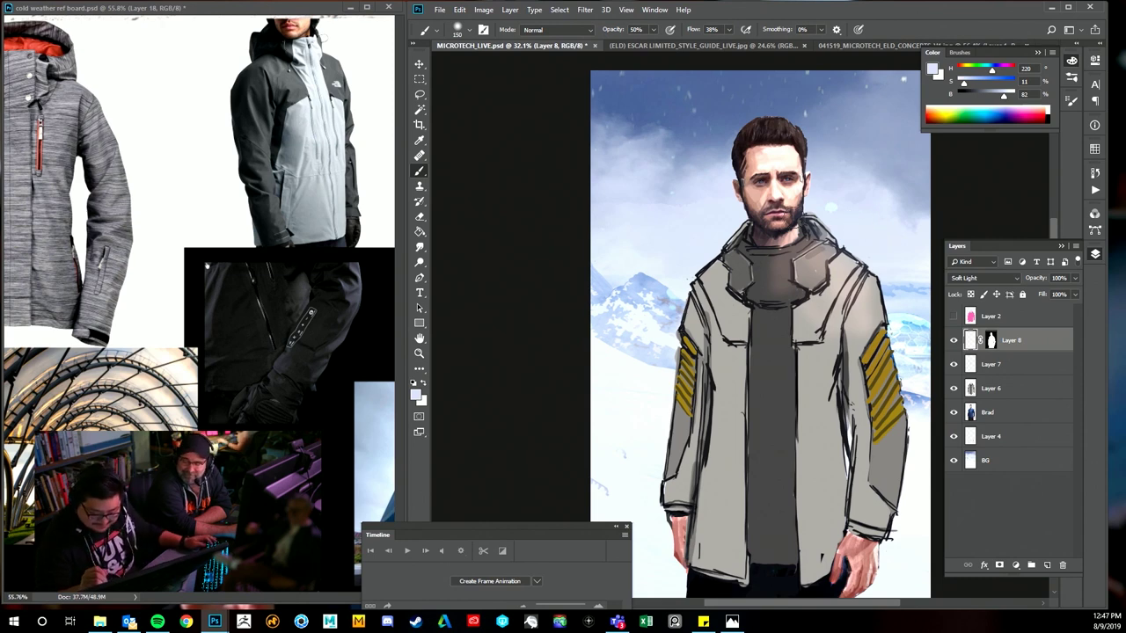
pyautogui.keyDown('alt'); pyautogui.click(743, 148); pyautogui.keyUp('alt')
pyautogui.press(']')
pyautogui.press(']')
pyautogui.press(']')
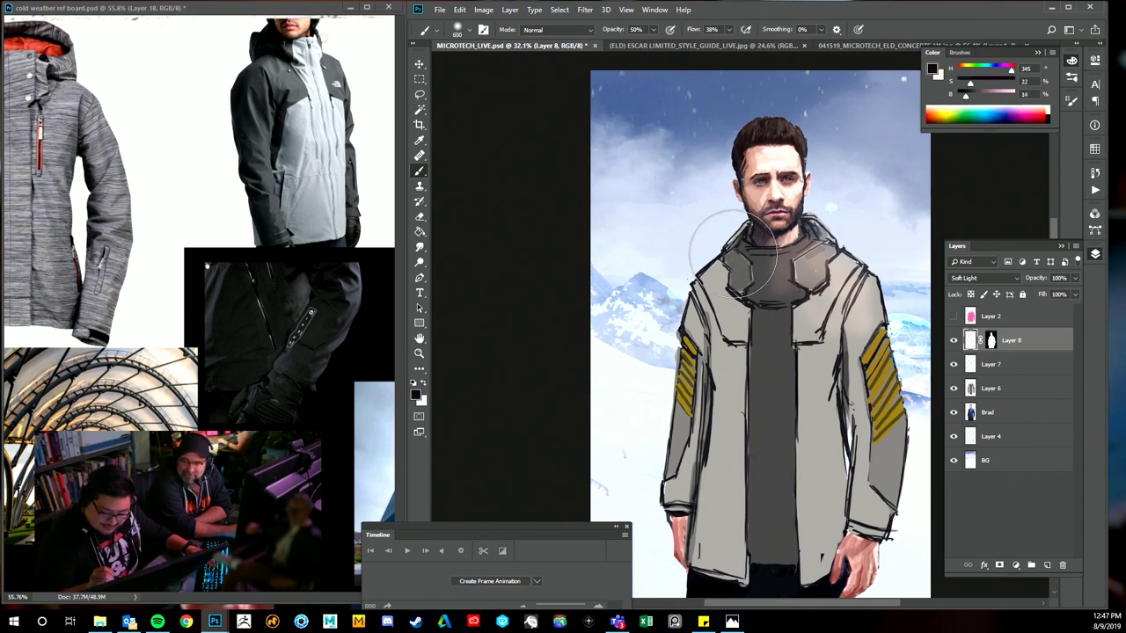
pyautogui.press(']')
pyautogui.press(']')
pyautogui.press(']')
pyautogui.press(']')
pyautogui.moveTo(704, 299)
pyautogui.mouseDown()
pyautogui.moveTo(688, 479)
pyautogui.moveTo(695, 537)
pyautogui.mouseUp()
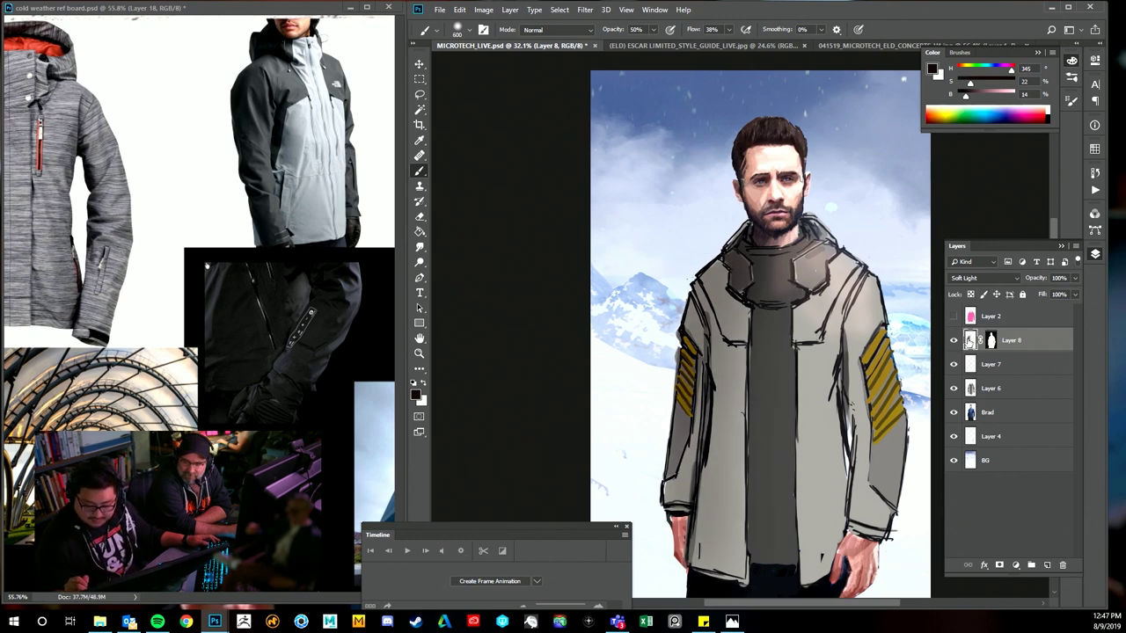
# - Check the Layer 8 mask's outline around the whole figure and compare the coat with and without its Soft Light shading
pyautogui.keyDown('ctrl'); pyautogui.click(992, 343); pyautogui.keyUp('ctrl')
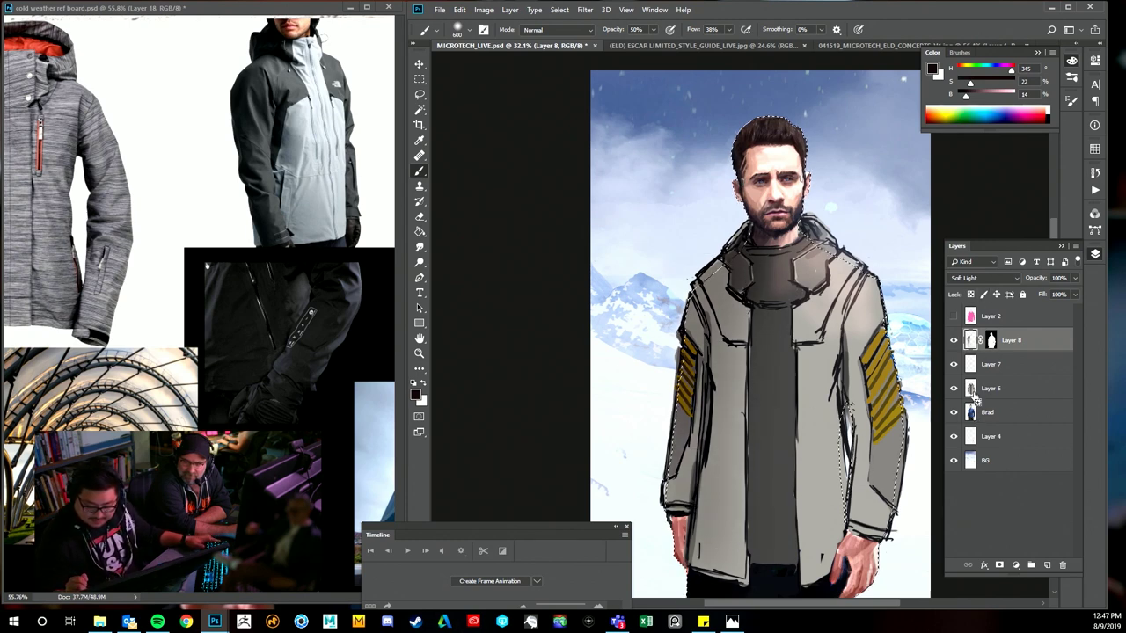
pyautogui.scroll(-3, 867, 270)
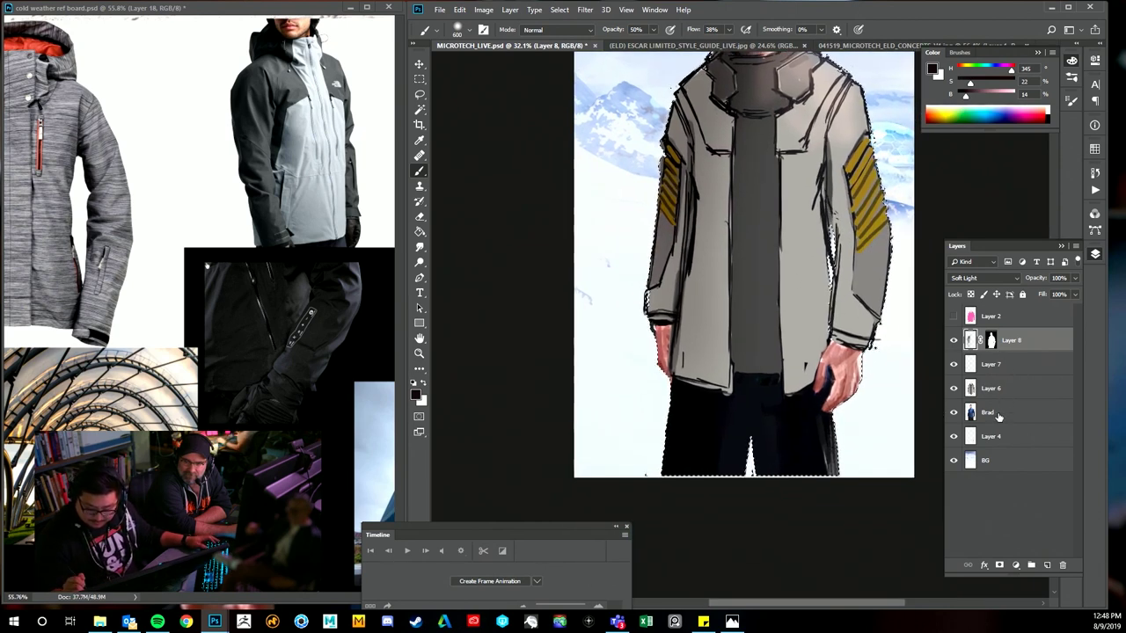
pyautogui.scroll(3, 884, 451)
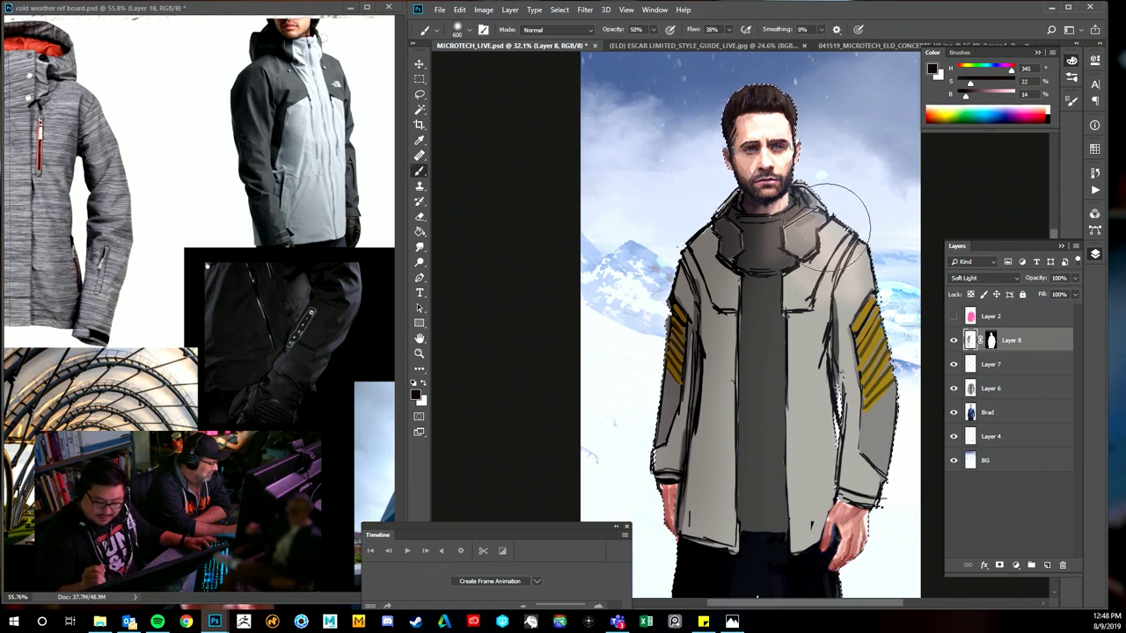
pyautogui.hotkey('ctrl', 'd')
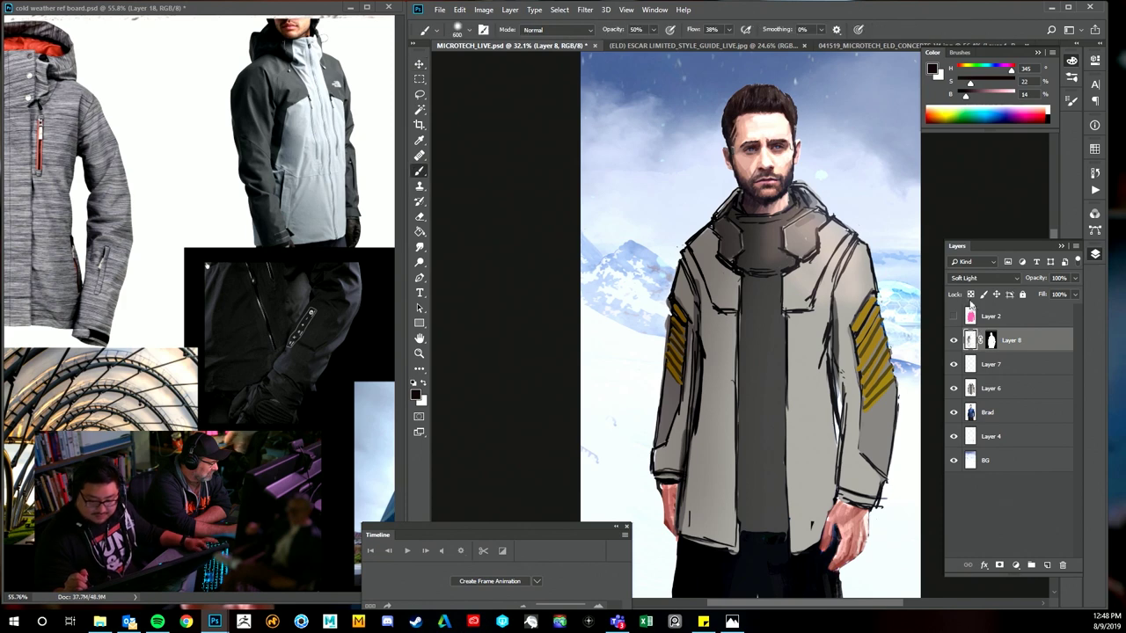
pyautogui.keyDown('alt'); pyautogui.click(778, 123); pyautogui.keyUp('alt')
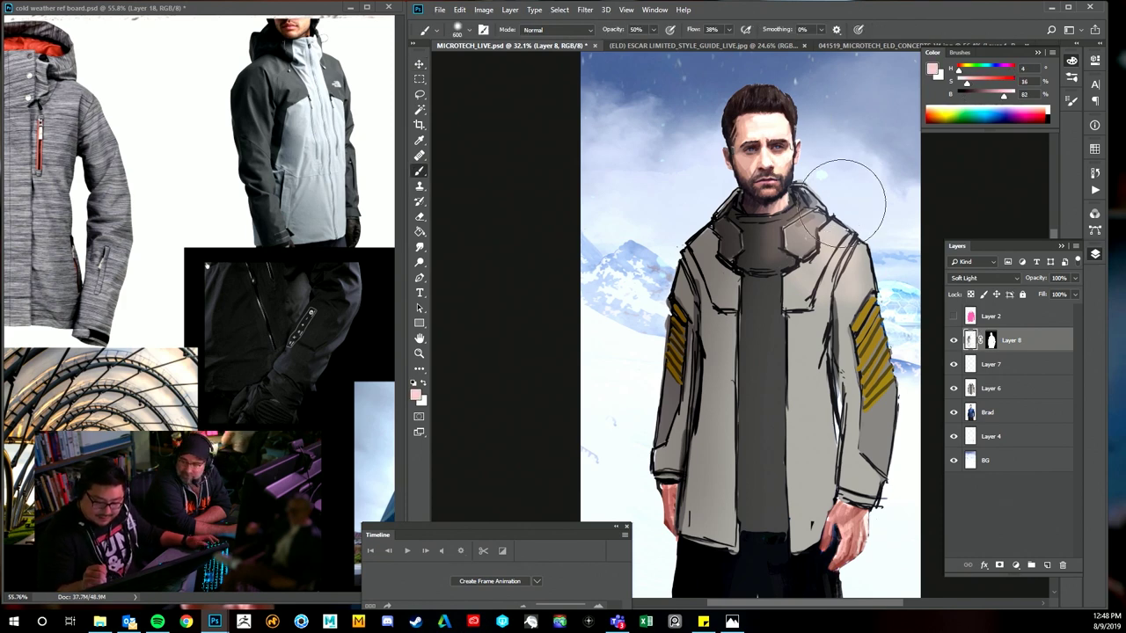
pyautogui.click(955, 341)
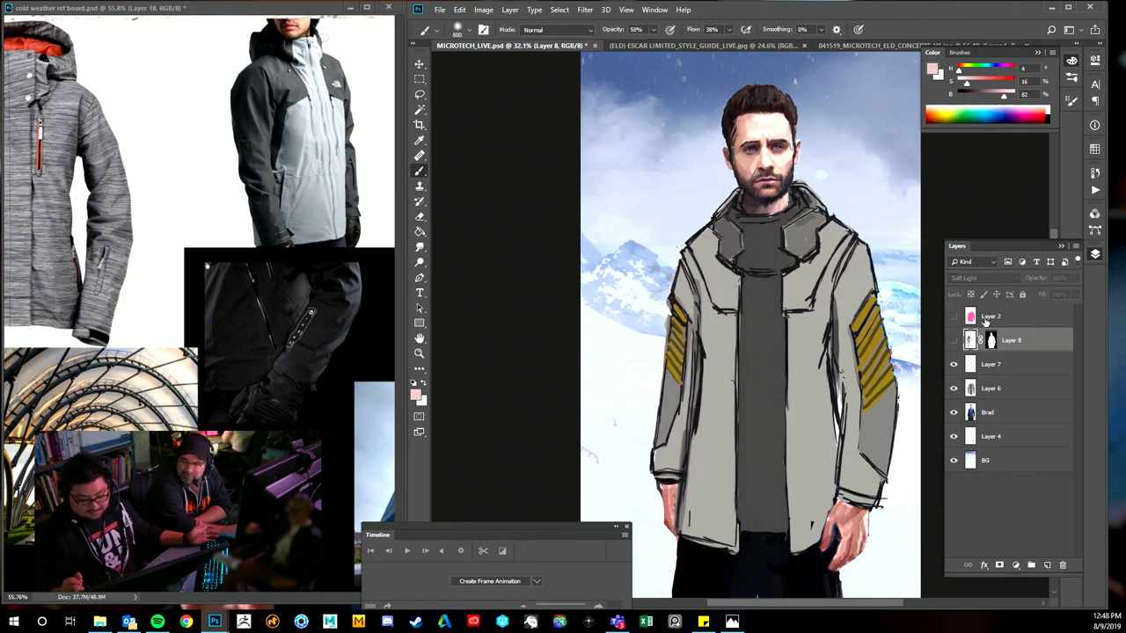
pyautogui.click(955, 341)
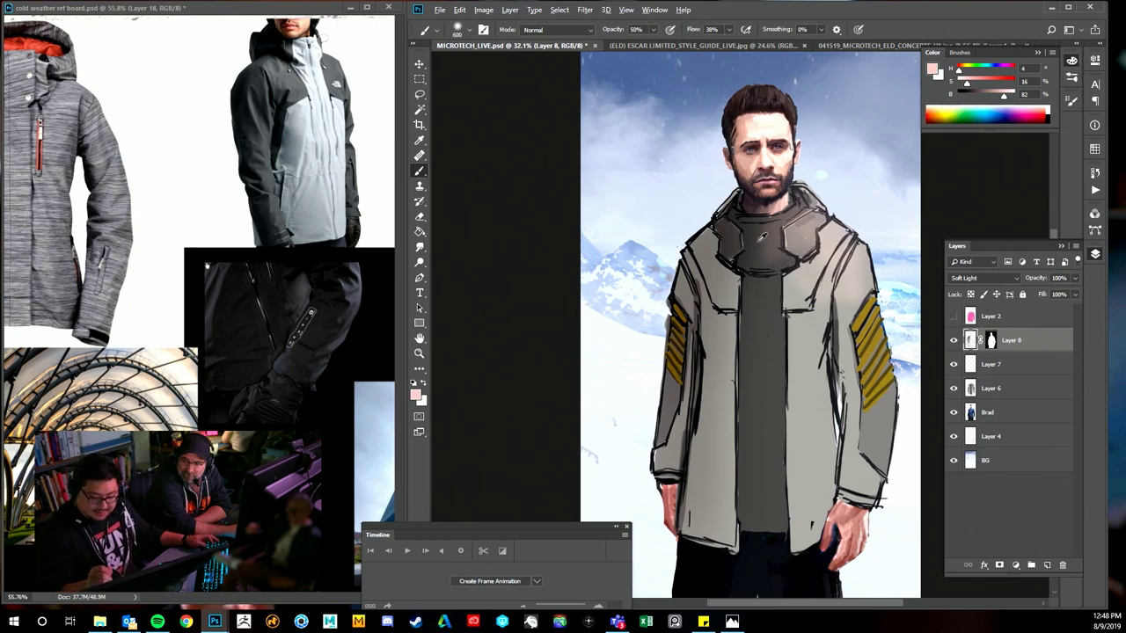
# - Darken the coat's central front panel and lower body with soft strokes in a sampled near-black tone
pyautogui.keyDown('alt'); pyautogui.click(761, 352); pyautogui.keyUp('alt')
pyautogui.moveTo(761, 308); pyautogui.dragTo(764, 493)
pyautogui.moveTo(732, 413)
pyautogui.mouseDown()
pyautogui.moveTo(693, 536)
pyautogui.moveTo(707, 480)
pyautogui.mouseUp()
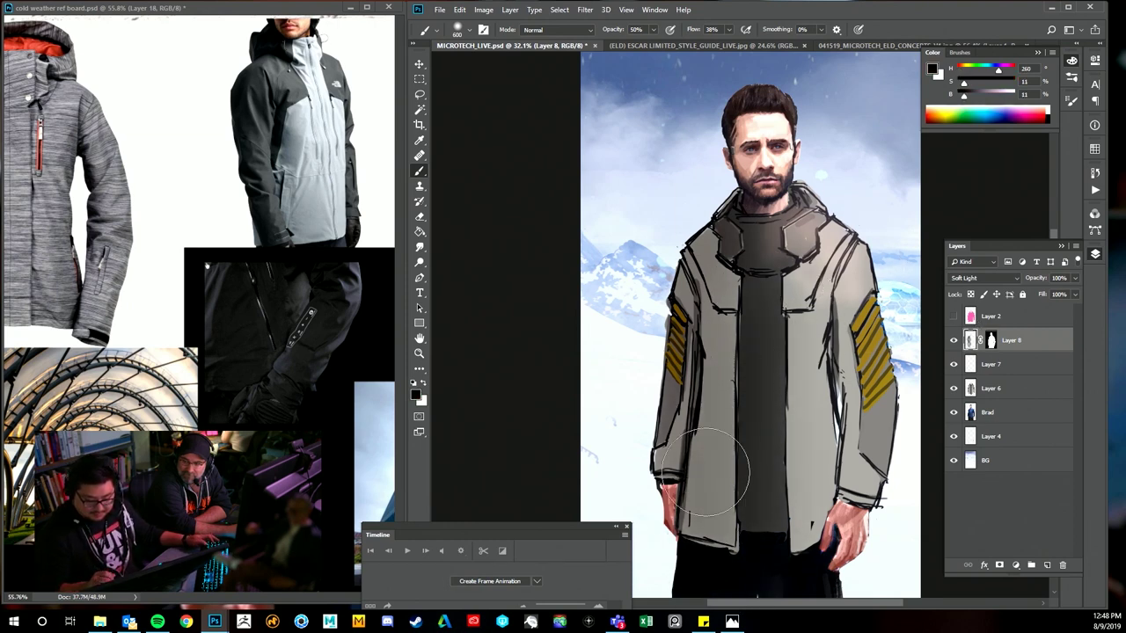
pyautogui.moveTo(805, 523)
pyautogui.mouseDown()
pyautogui.moveTo(798, 418)
pyautogui.moveTo(810, 363)
pyautogui.moveTo(838, 478)
pyautogui.moveTo(877, 481)
pyautogui.moveTo(863, 411)
pyautogui.moveTo(871, 434)
pyautogui.moveTo(722, 471)
pyautogui.moveTo(675, 421)
pyautogui.mouseUp()
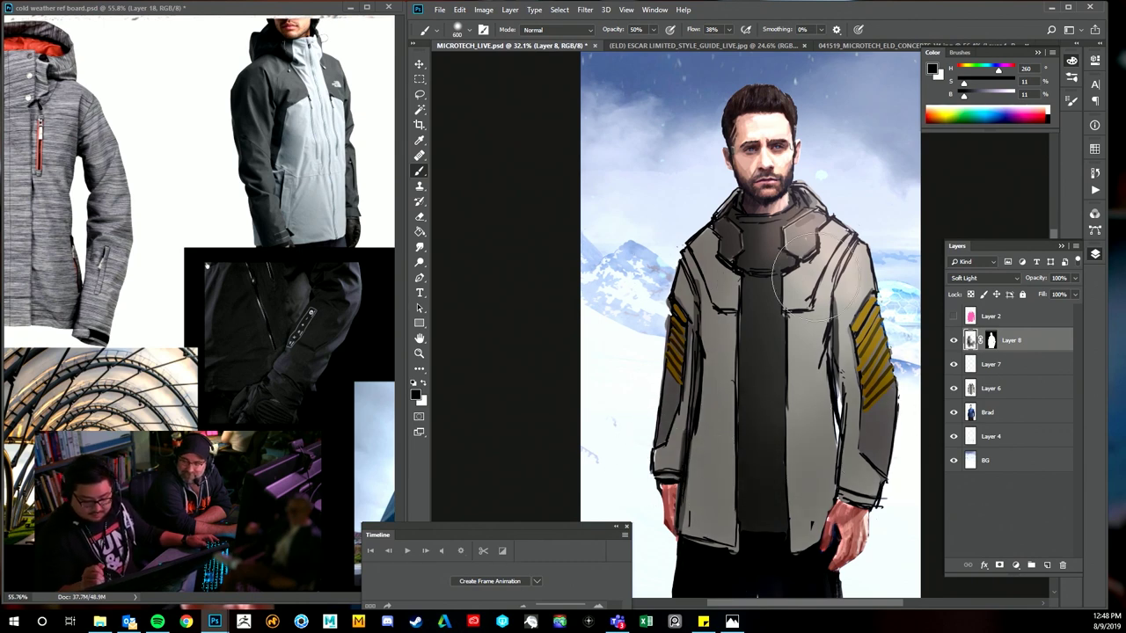
# - Brush a light skin tone sampled from the forehead over the striped sleeve, upper chest and collar
pyautogui.keyDown('alt'); pyautogui.click(769, 114); pyautogui.keyUp('alt')
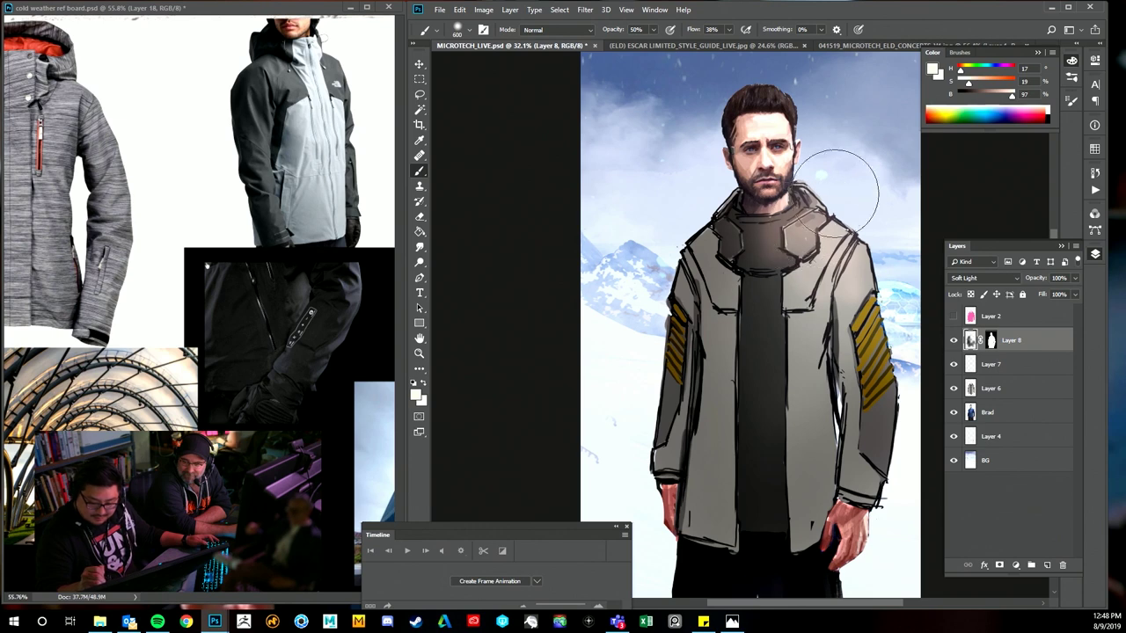
pyautogui.moveTo(876, 335); pyautogui.dragTo(880, 467)
pyautogui.moveTo(798, 283)
pyautogui.mouseDown()
pyautogui.moveTo(792, 351)
pyautogui.moveTo(741, 242)
pyautogui.mouseUp()
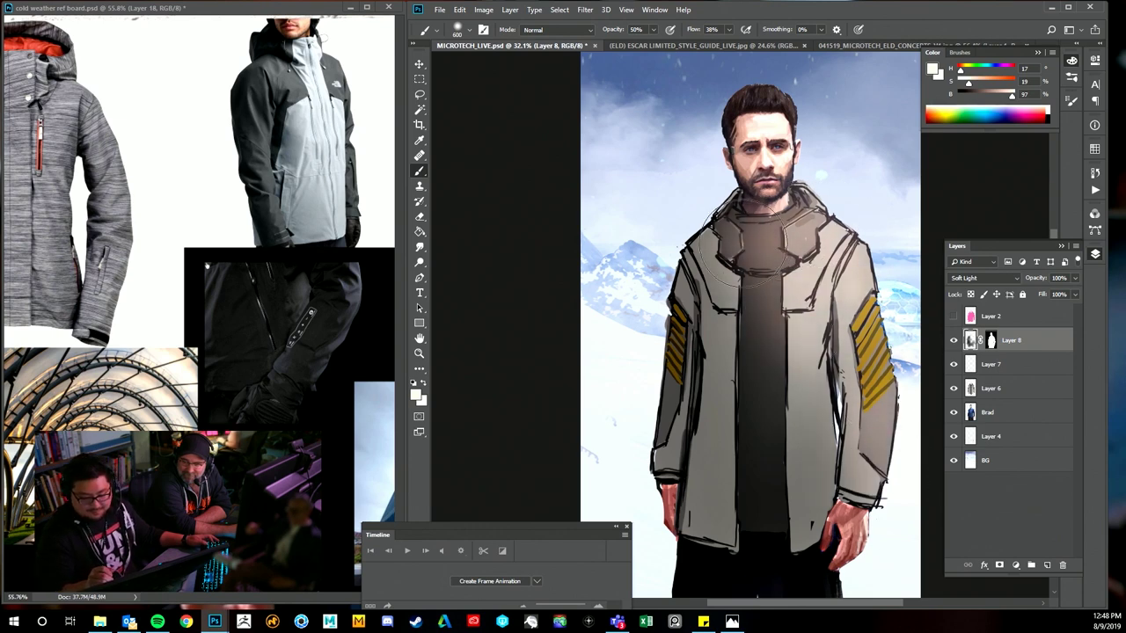
# - Brush the same light skin tone from the coat's open front panel down toward the cuff of the larger striped sleeve
pyautogui.moveTo(805, 312); pyautogui.dragTo(885, 497)
pyautogui.press('ctrl')
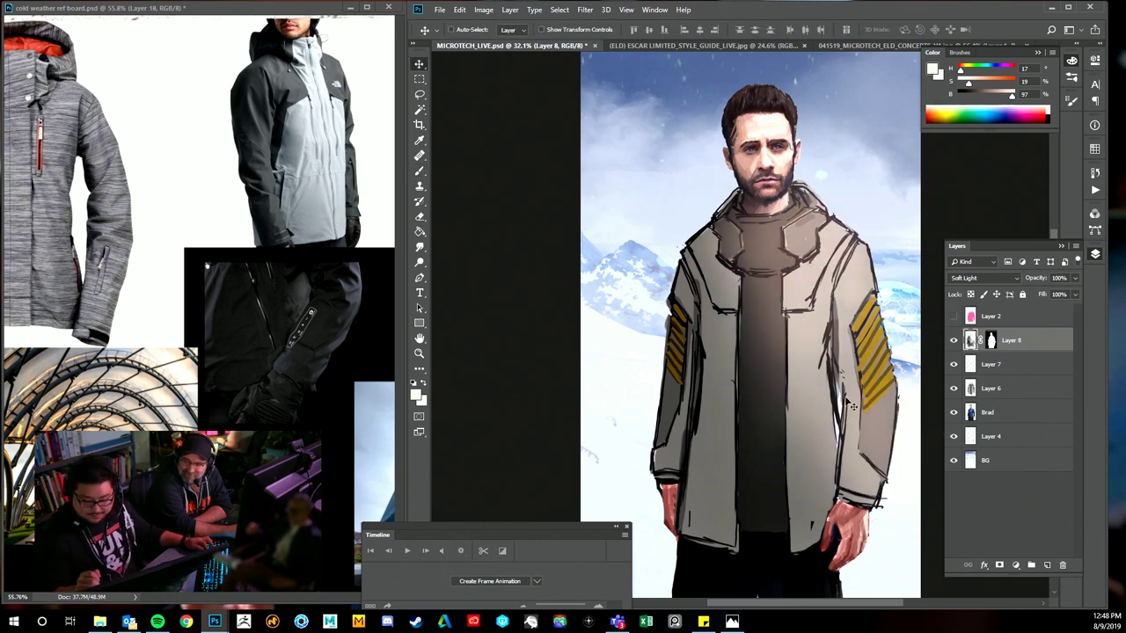
pyautogui.moveTo(774, 330); pyautogui.dragTo(807, 621)
pyautogui.moveTo(873, 430); pyautogui.dragTo(814, 415)
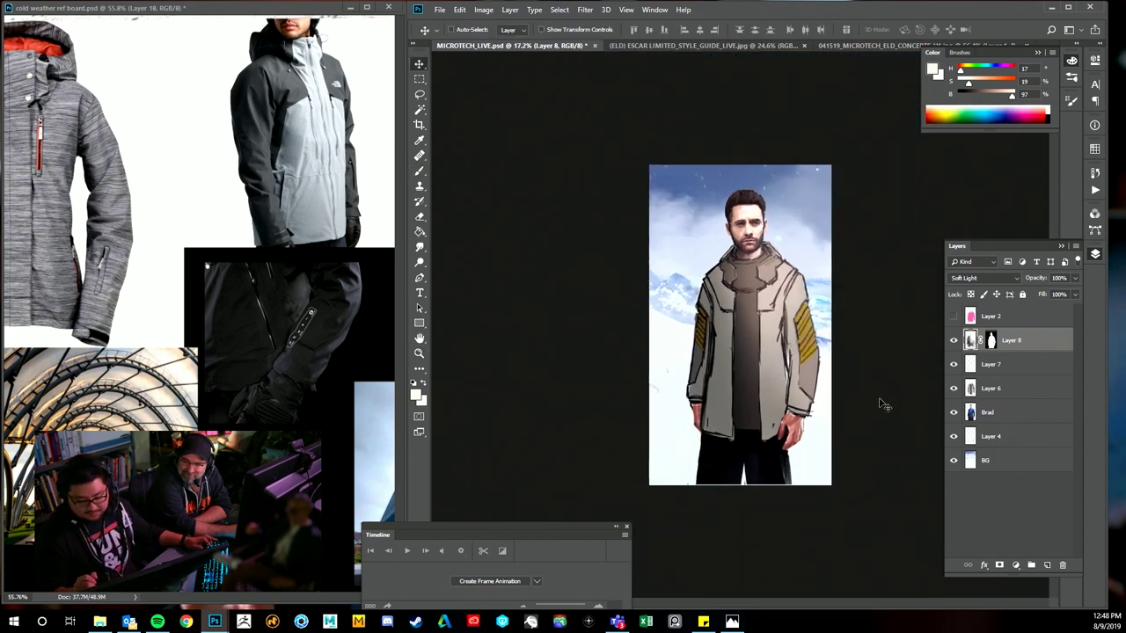
pyautogui.hotkey('ctrl', '+')
pyautogui.press('b')
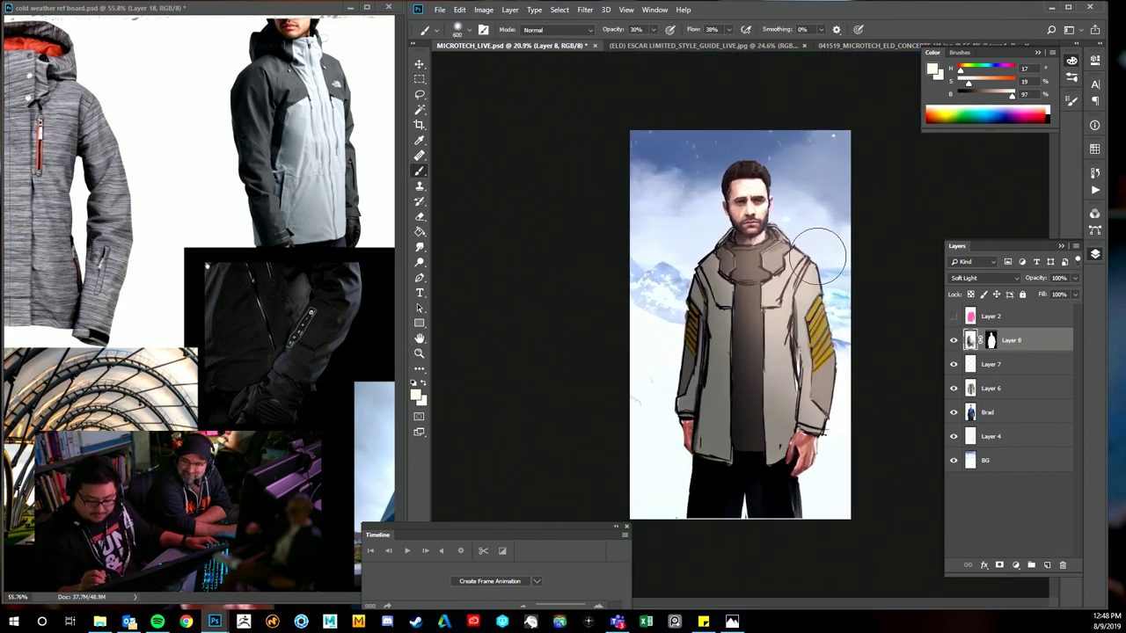
# - Compare the coat with and without Layer 8's Soft Light shading
pyautogui.press('e')
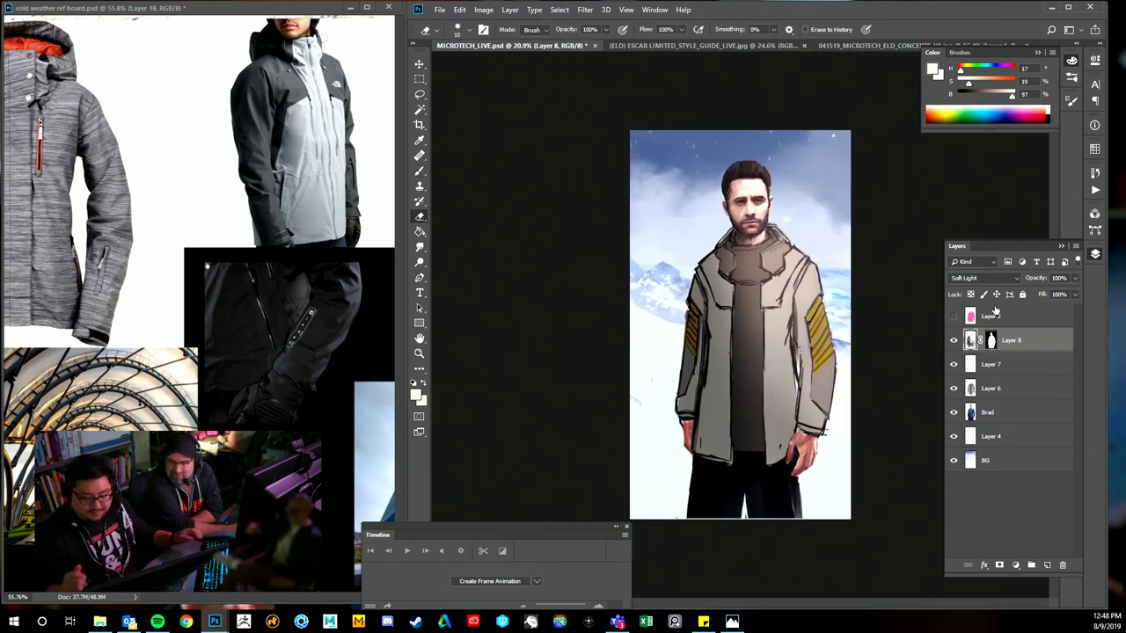
pyautogui.click(954, 349)
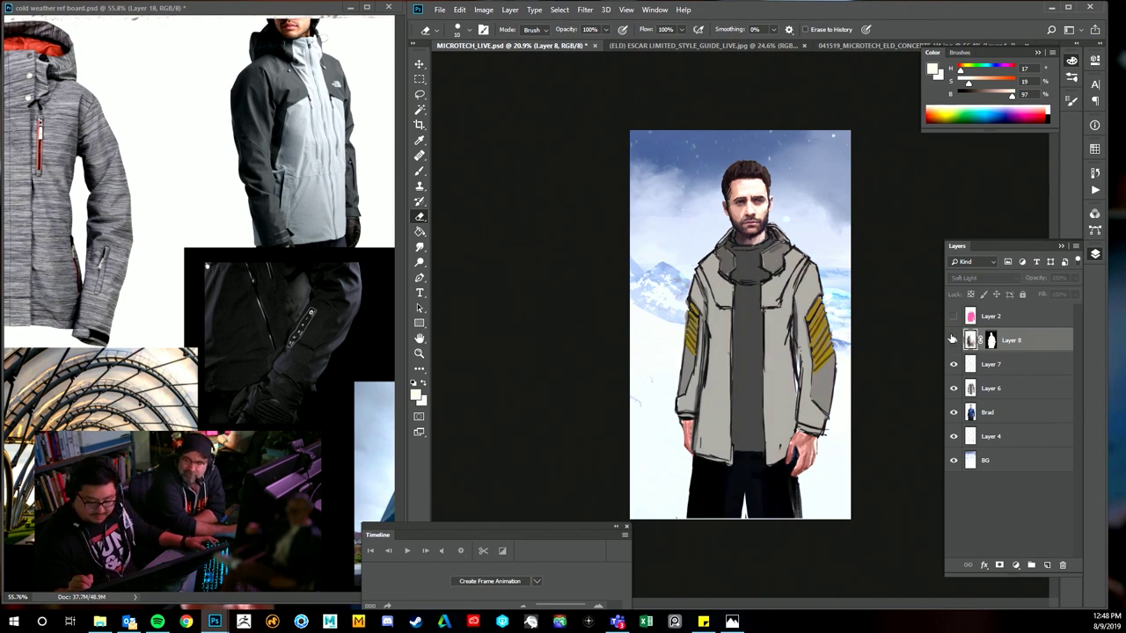
pyautogui.click(953, 342)
# - Try Layer 8's shading at 83% opacity and restore it to 100%
pyautogui.click(1074, 278)
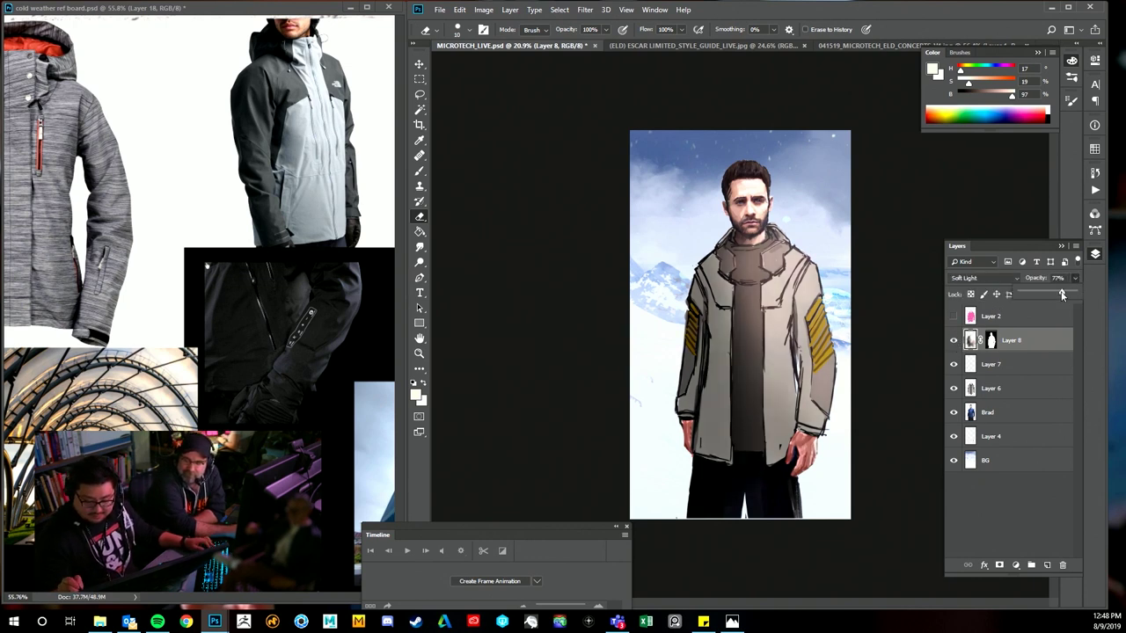
pyautogui.moveTo(1081, 293); pyautogui.dragTo(1060, 295)
pyautogui.press('b')
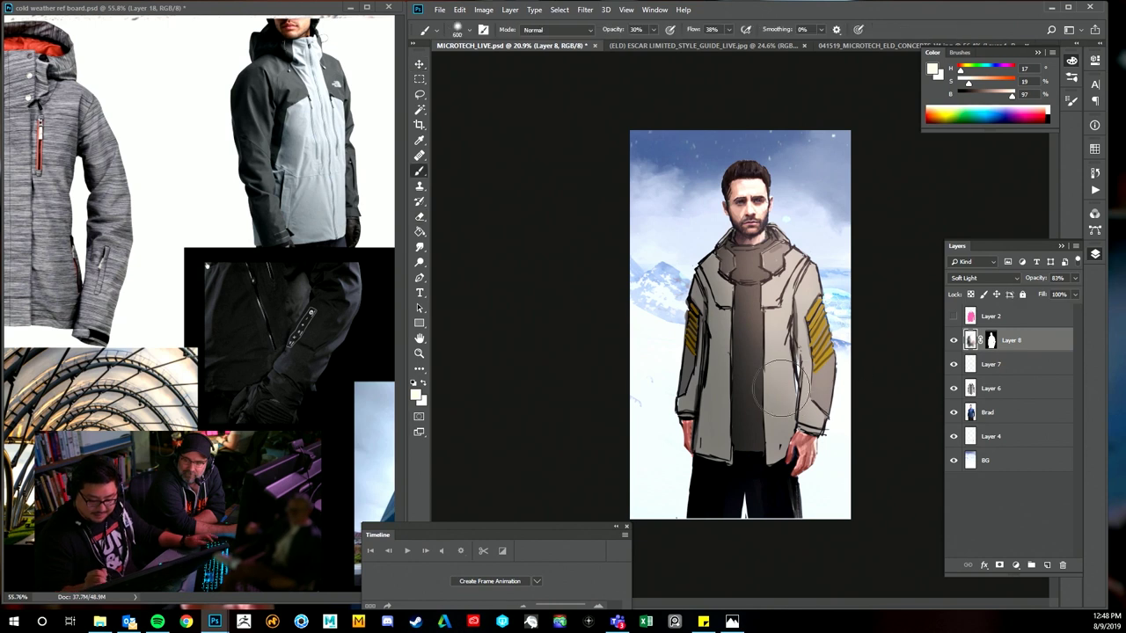
pyautogui.press('x')
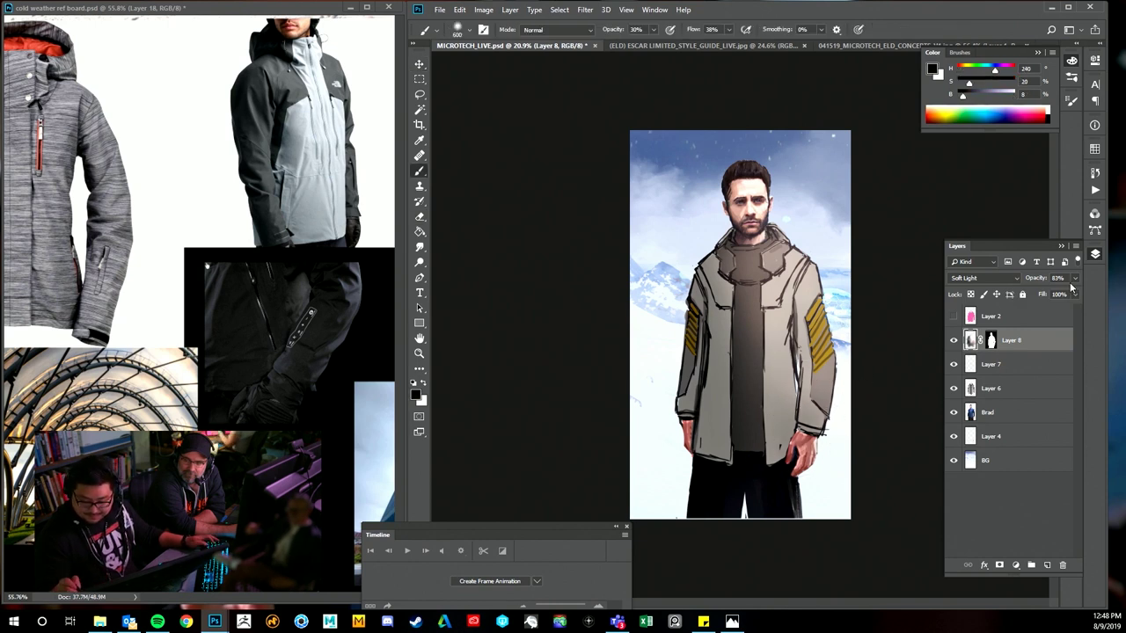
pyautogui.click(1073, 280)
pyautogui.moveTo(1072, 295); pyautogui.dragTo(1077, 295)
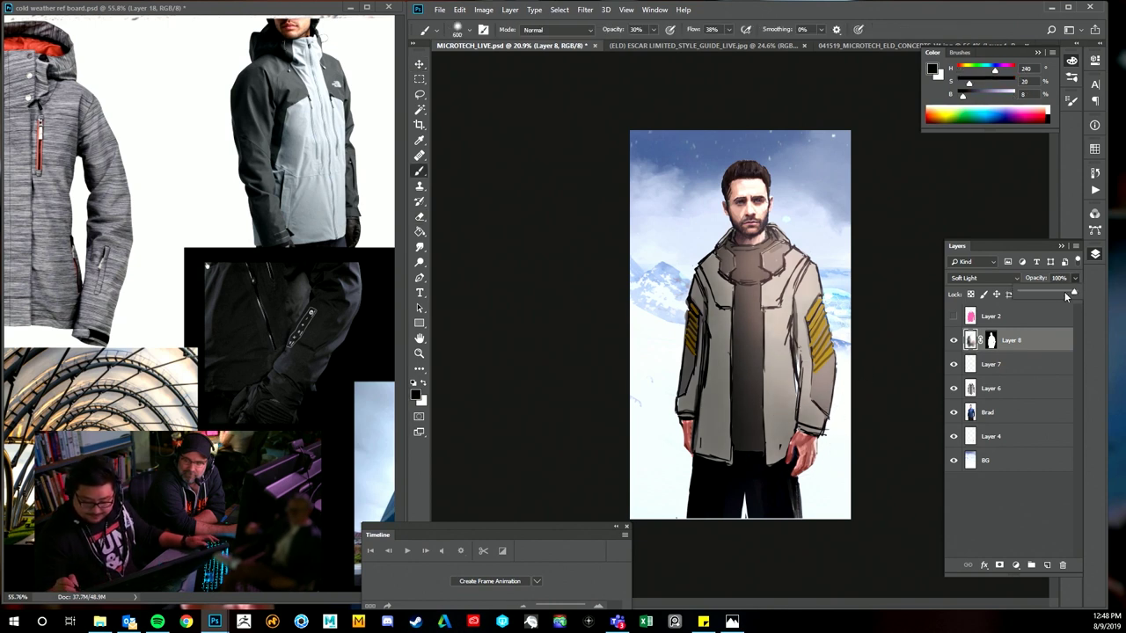
# - Add a new layer above the Soft Light shading and reduce the brush size to 25 px
pyautogui.click(1047, 565)
pyautogui.press('c')
pyautogui.press('b')
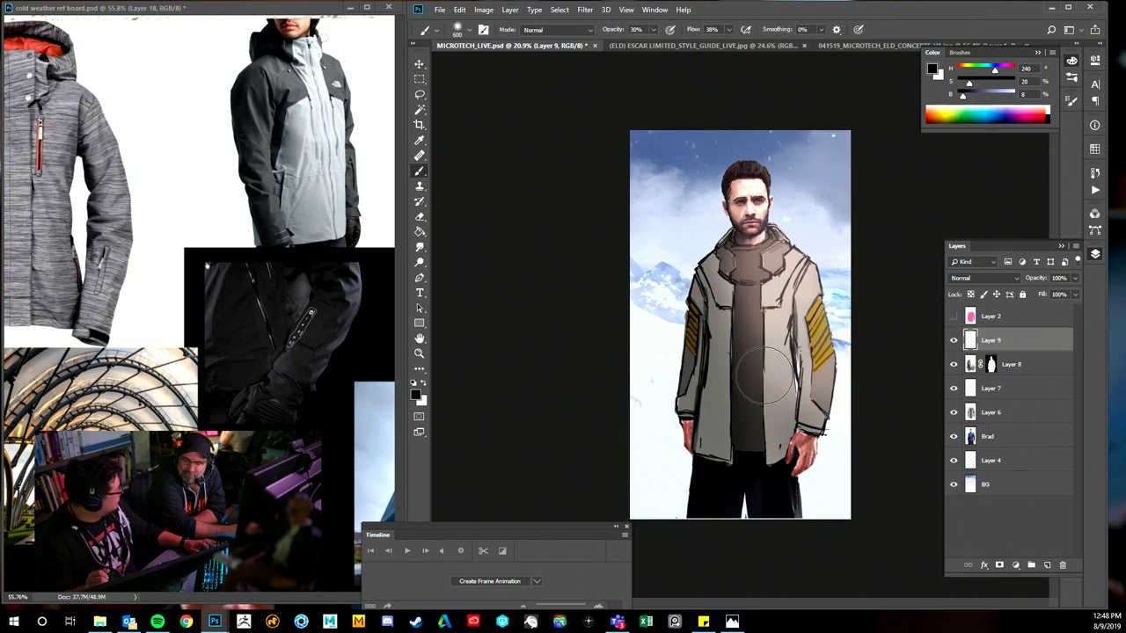
pyautogui.press('[')
pyautogui.press('[')
pyautogui.press('[')
pyautogui.press('[')
pyautogui.press('[')
pyautogui.press('[')
pyautogui.press('[')
pyautogui.press('[')
pyautogui.press('[')
pyautogui.press('[')
pyautogui.press('[')
pyautogui.press('[')
pyautogui.press('[')
pyautogui.press('[')
pyautogui.press('[')
pyautogui.press('[')
pyautogui.press('[')
pyautogui.press('[')
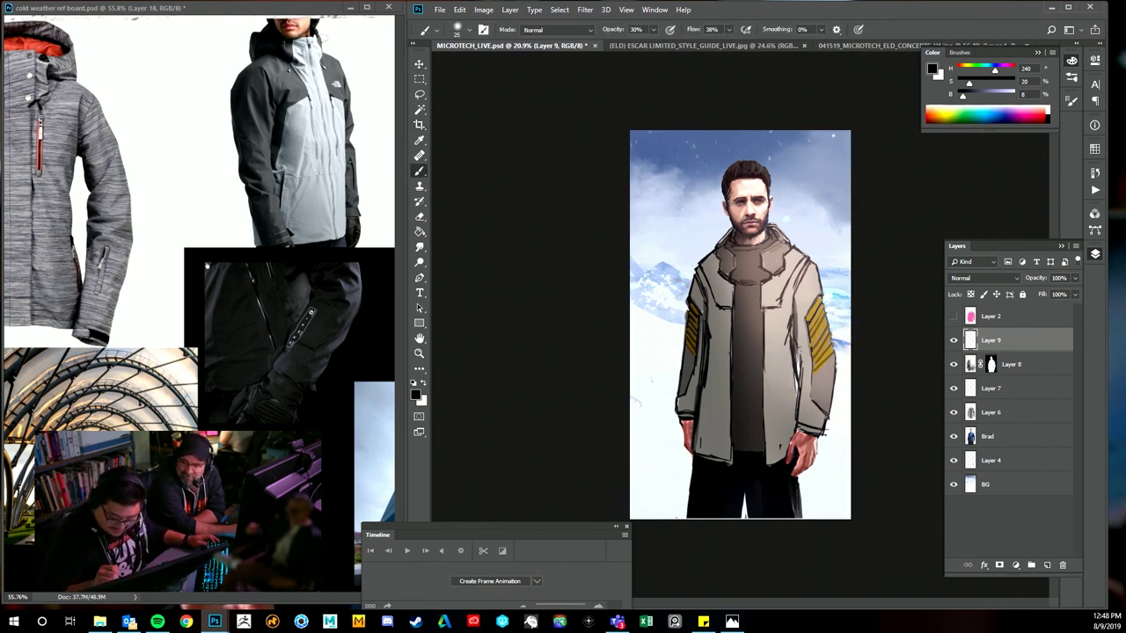
# - Sample the pale blue-grey from the reference jacket's chest and dab it on the coat's shoulder above the larger yellow stripes
pyautogui.keyDown('alt'); pyautogui.click(694, 295); pyautogui.keyUp('alt')
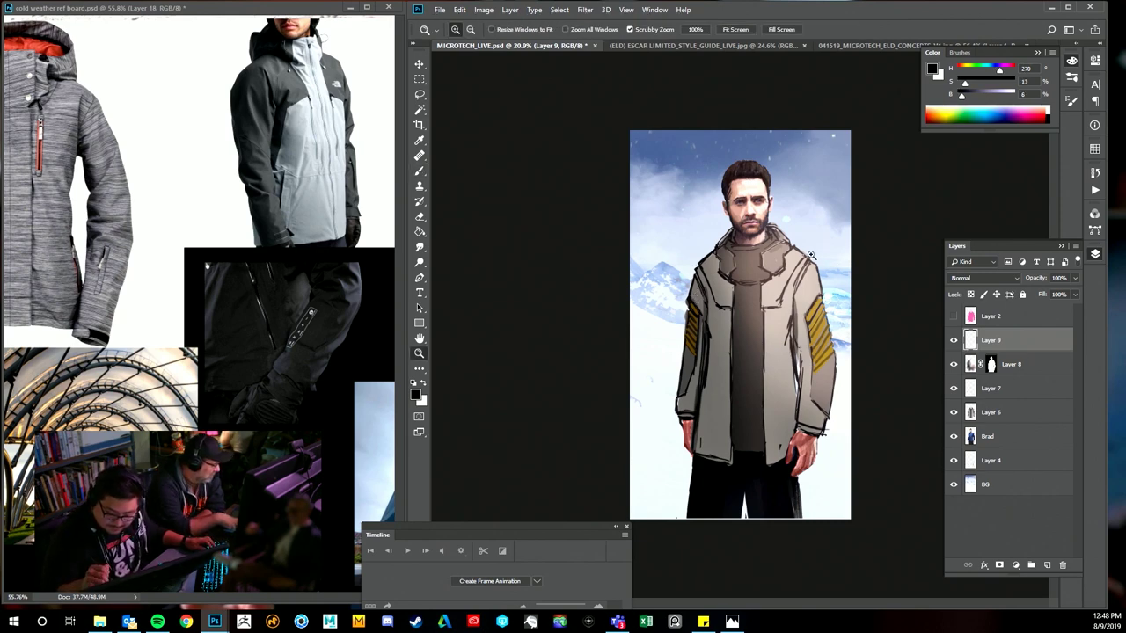
pyautogui.moveTo(806, 289); pyautogui.dragTo(841, 289)
pyautogui.click(279, 345)
pyautogui.moveTo(317, 264); pyautogui.dragTo(270, 387)
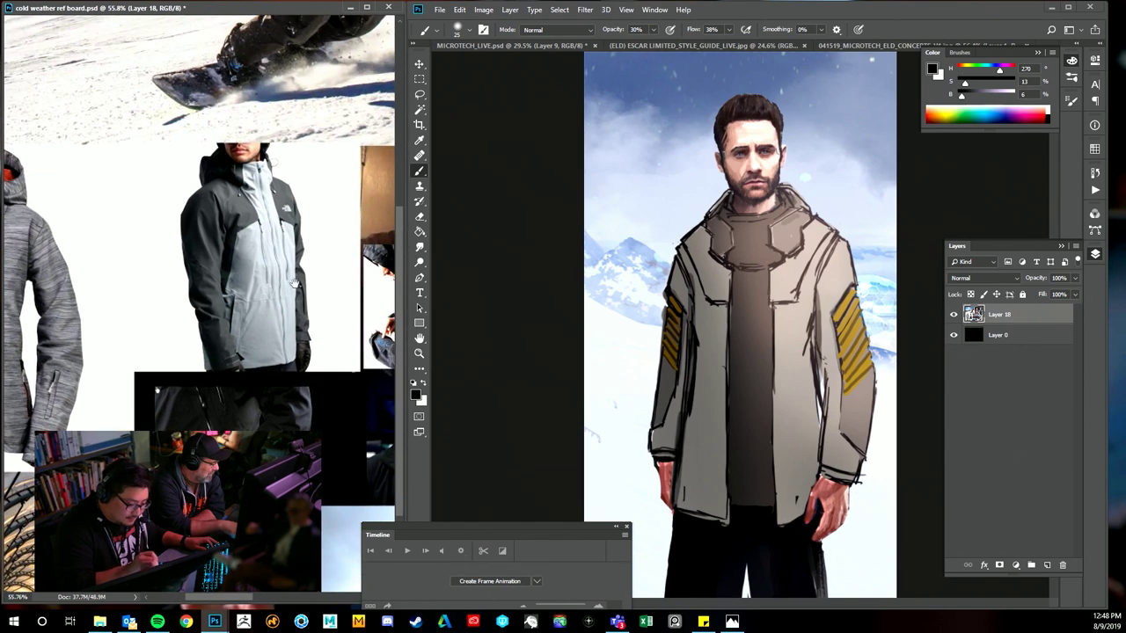
pyautogui.moveTo(262, 215); pyautogui.dragTo(287, 215)
pyautogui.keyDown('alt'); pyautogui.click(259, 232); pyautogui.keyUp('alt')
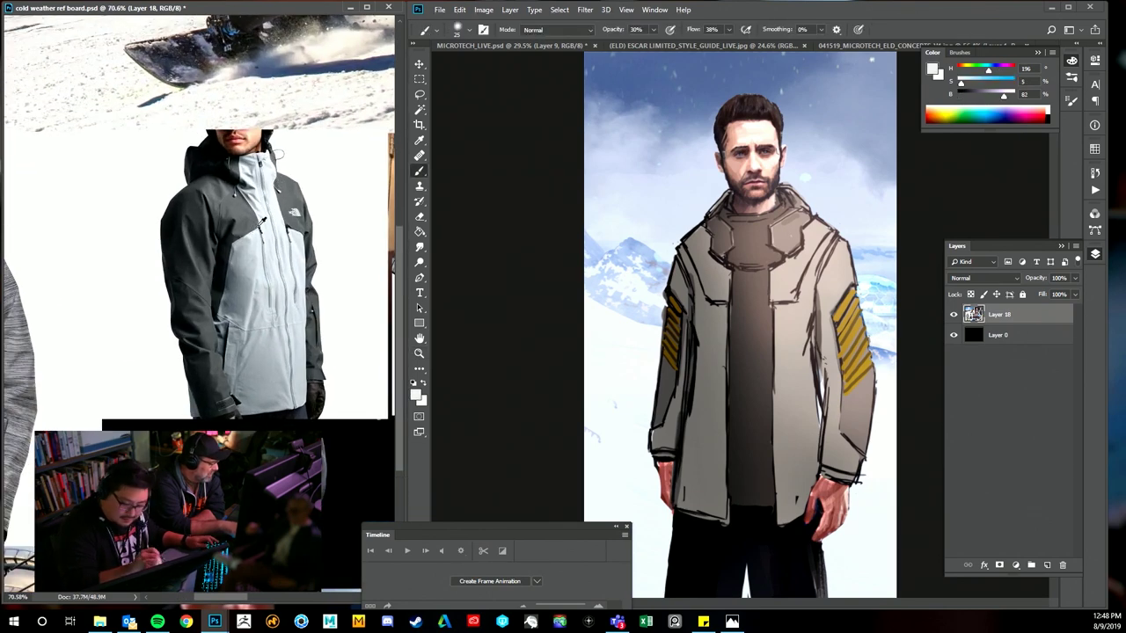
pyautogui.click(842, 262)
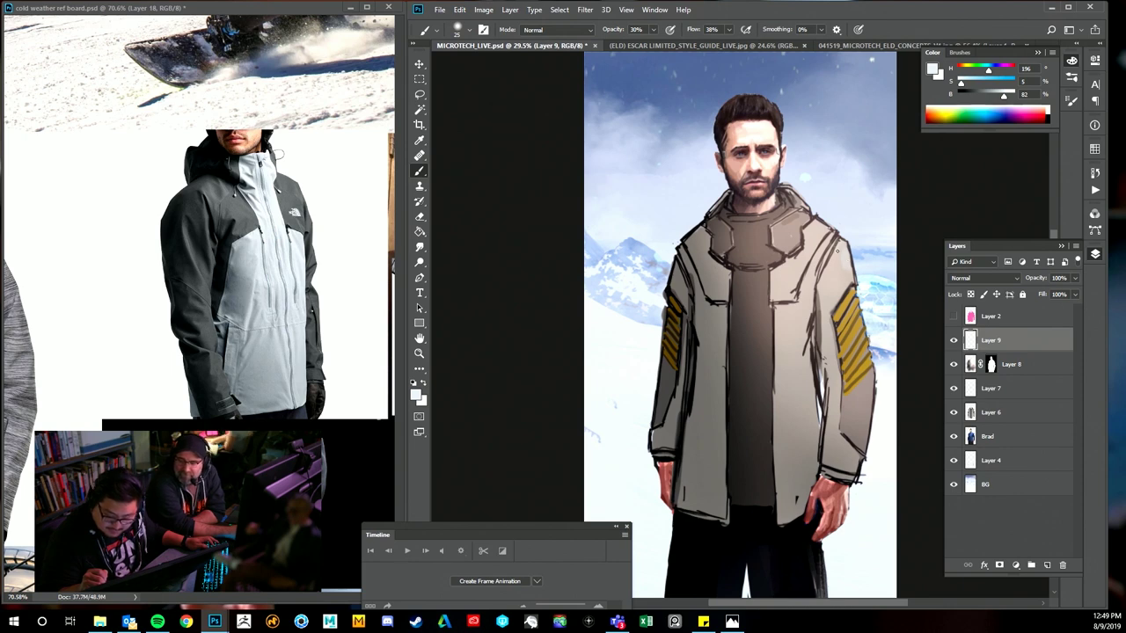
# - Sample a lighter blue-grey from the reference jacket's collar front and brush it onto the coat's outer shoulder
pyautogui.click(272, 180)
pyautogui.scroll(5, 245, 388)
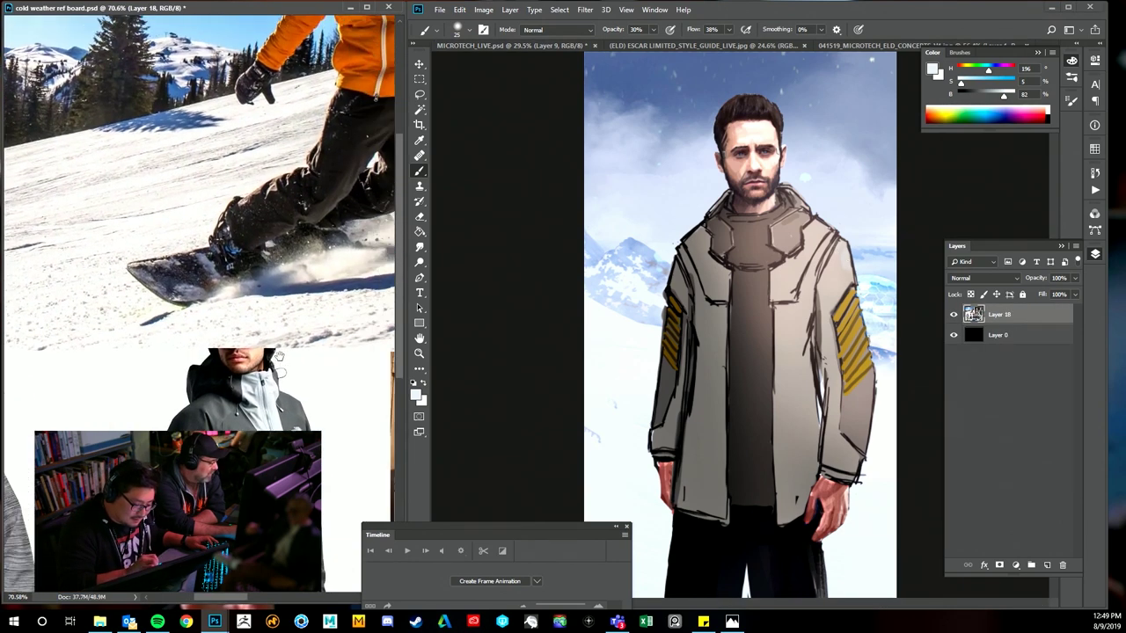
pyautogui.keyDown('alt'); pyautogui.click(223, 386); pyautogui.keyUp('alt')
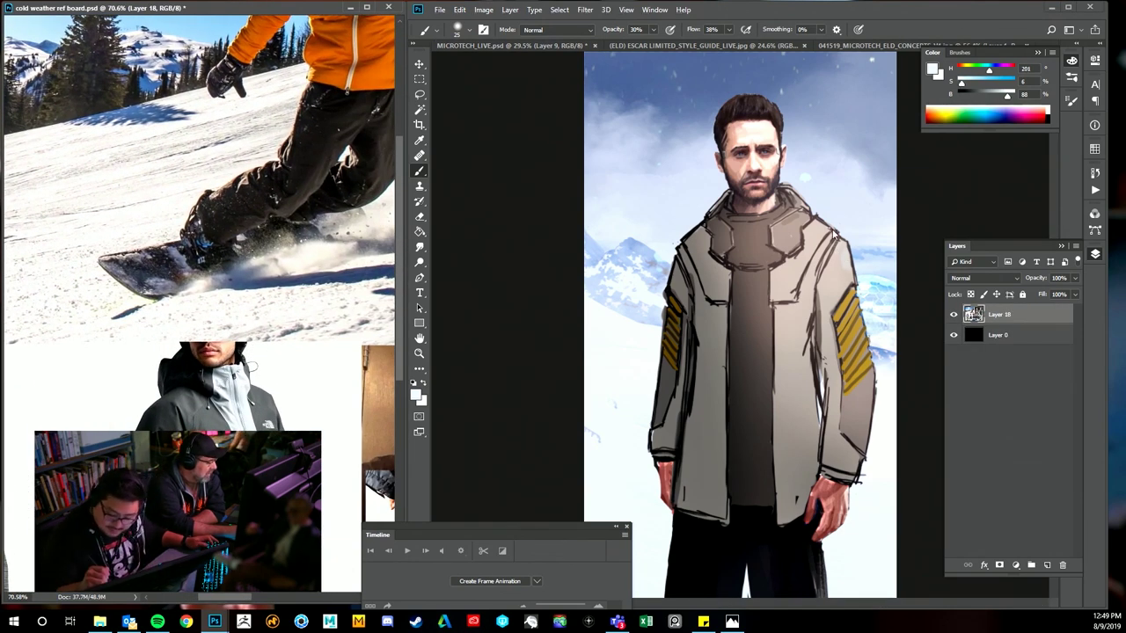
pyautogui.click(848, 260)
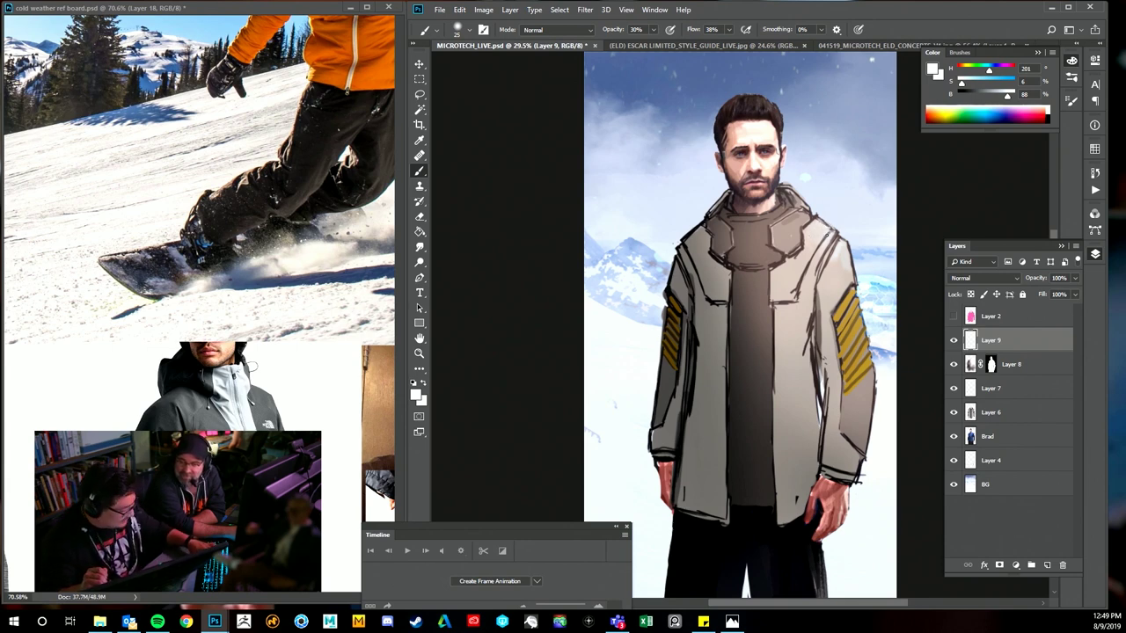
# - Build up the pale highlight across the shoulder and upper sleeve, using 100% and 30% brush opacity
pyautogui.press('0')
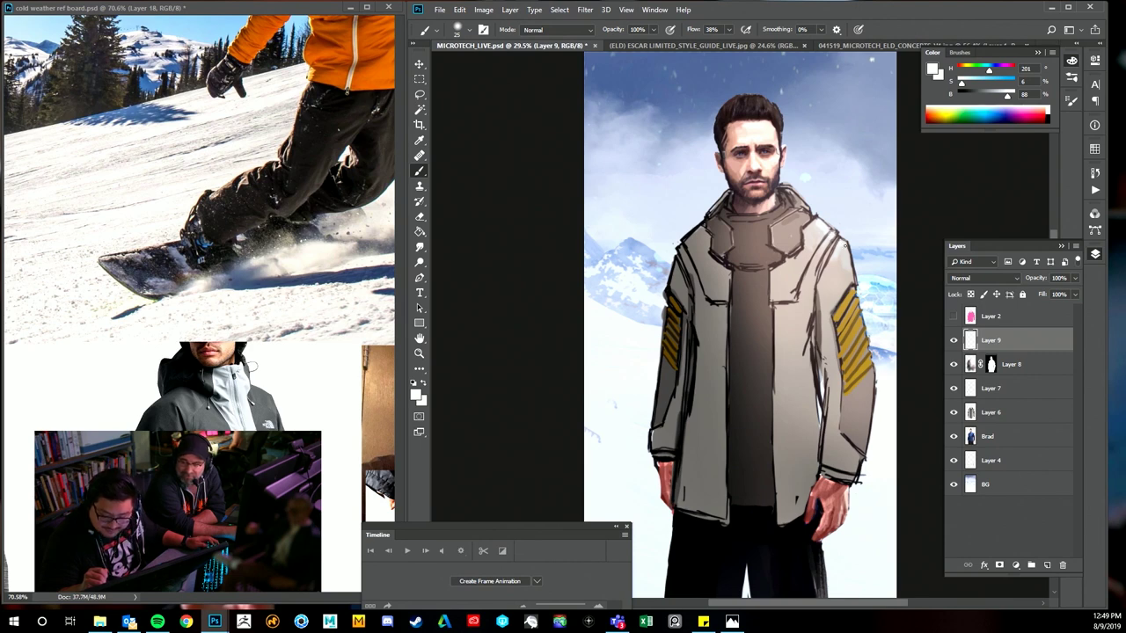
pyautogui.hotkey('ctrl', 'space')
pyautogui.moveTo(874, 230); pyautogui.dragTo(824, 268)
pyautogui.hotkey('ctrl', '0')
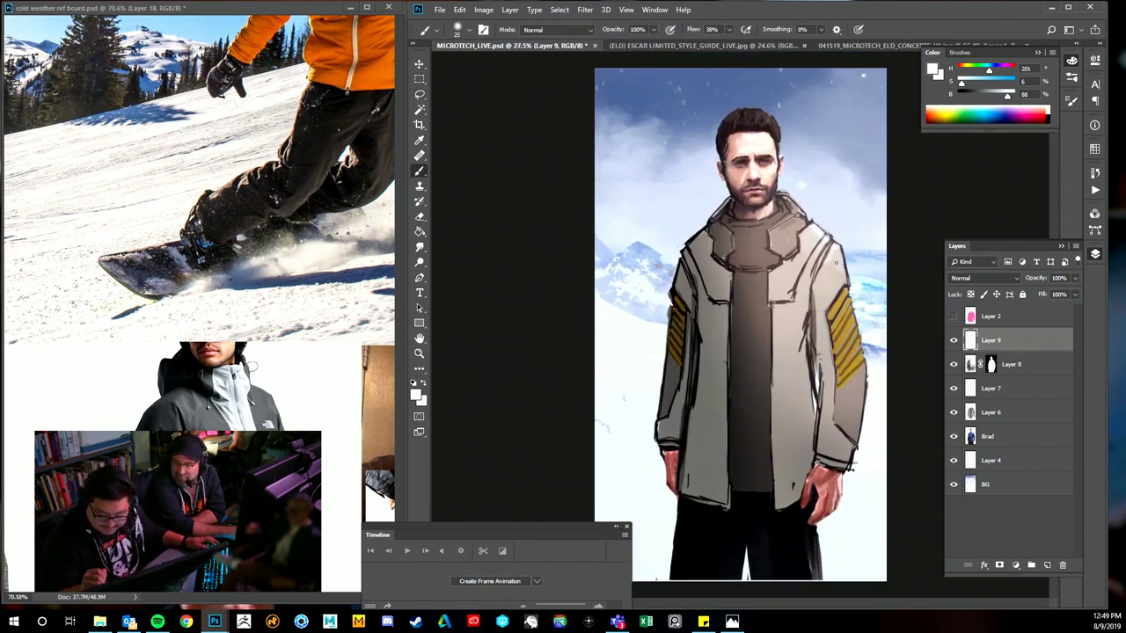
pyautogui.press('3')
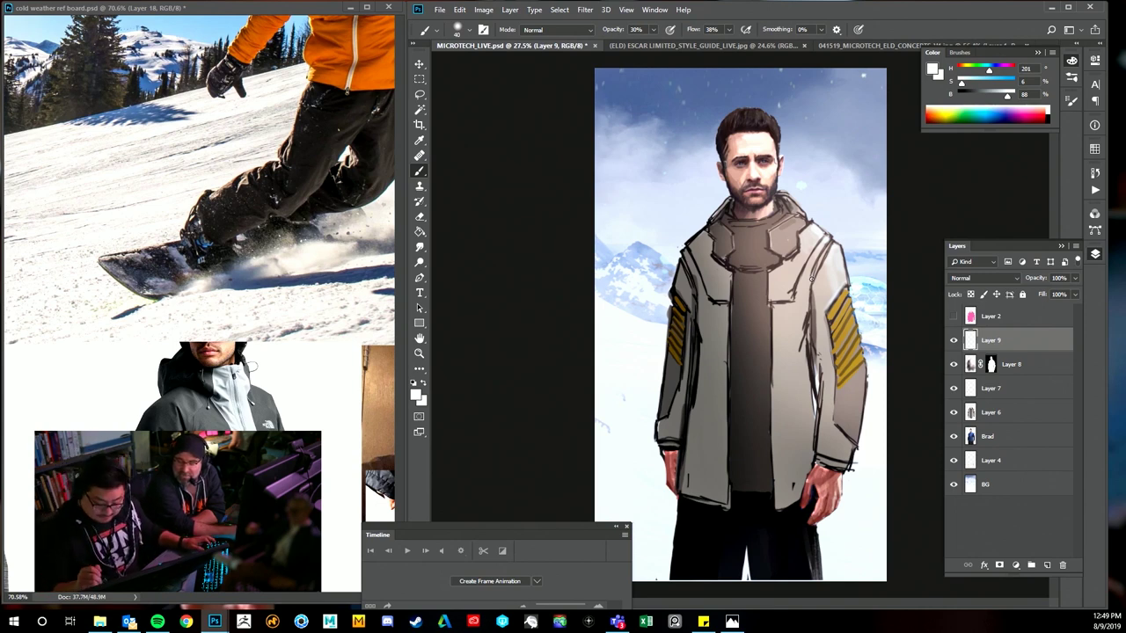
# - Refine the edges of both striped sleeve bands and darken the shadowed forearm with sampled dark tones and a 15 px brush
pyautogui.keyDown('alt'); pyautogui.click(816, 361); pyautogui.keyUp('alt')
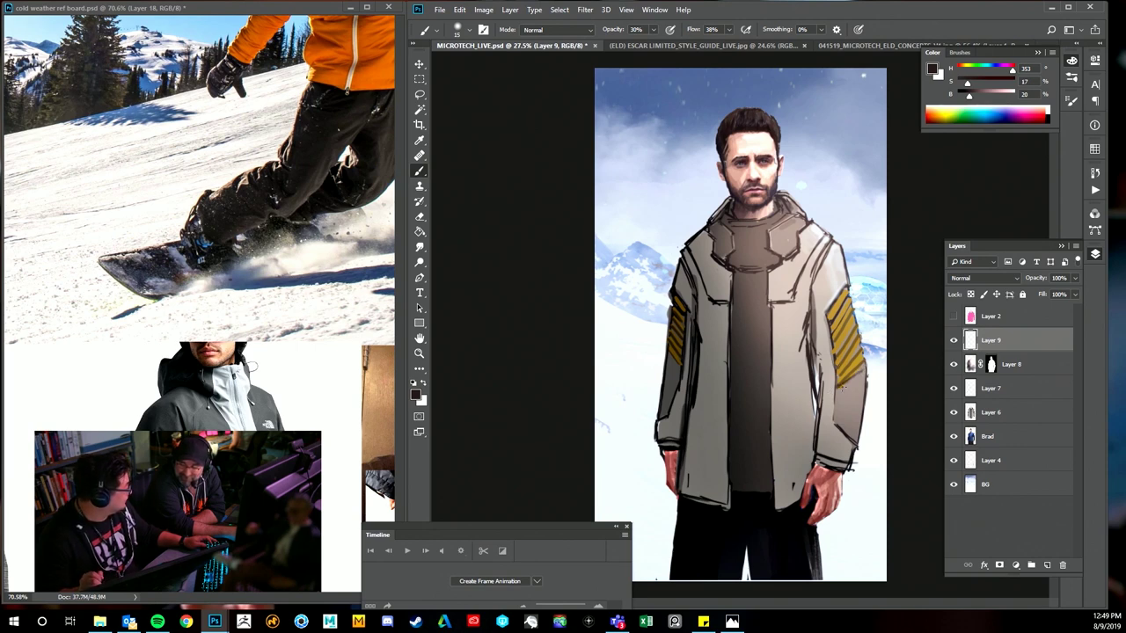
pyautogui.keyDown('alt'); pyautogui.click(687, 448); pyautogui.keyUp('alt')
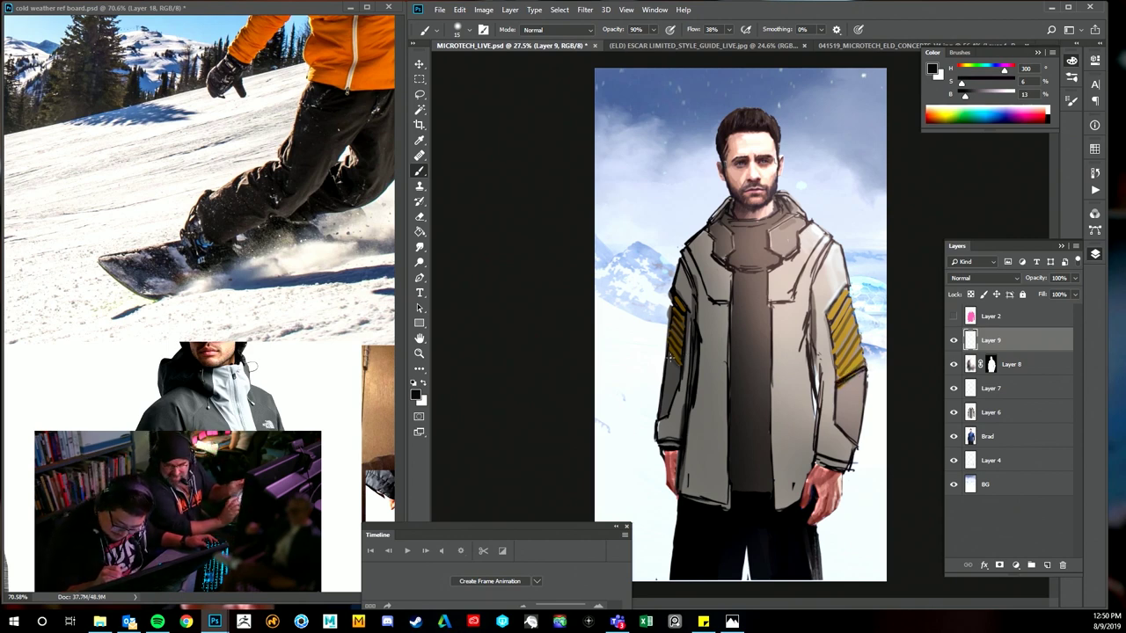
pyautogui.keyDown('alt'); pyautogui.click(686, 369); pyautogui.keyUp('alt')
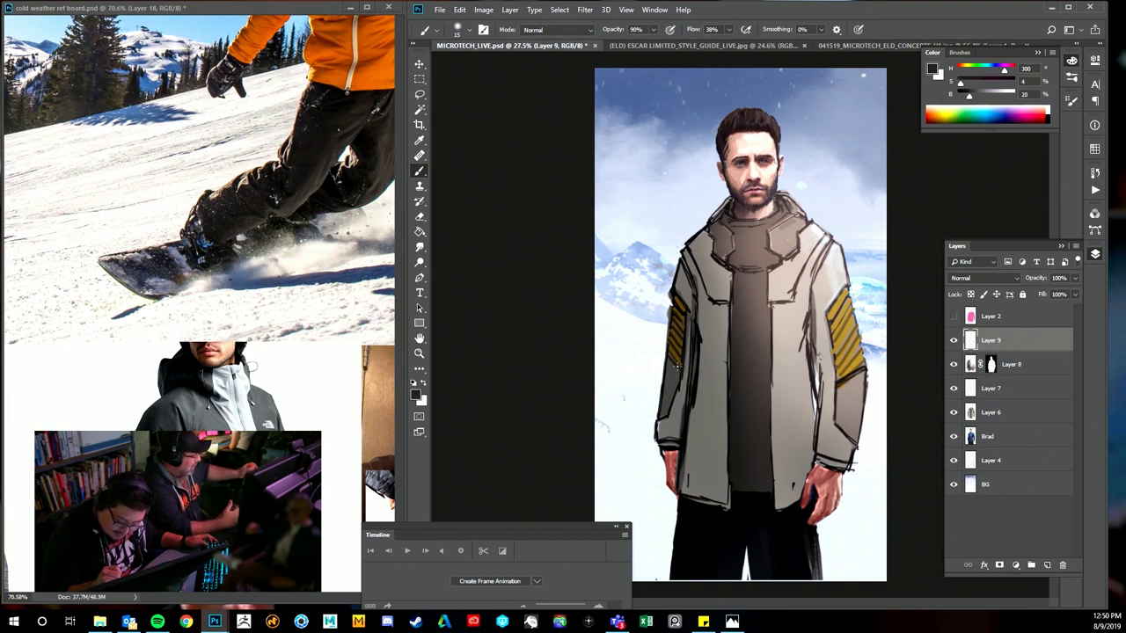
pyautogui.keyDown('alt'); pyautogui.click(671, 361); pyautogui.keyUp('alt')
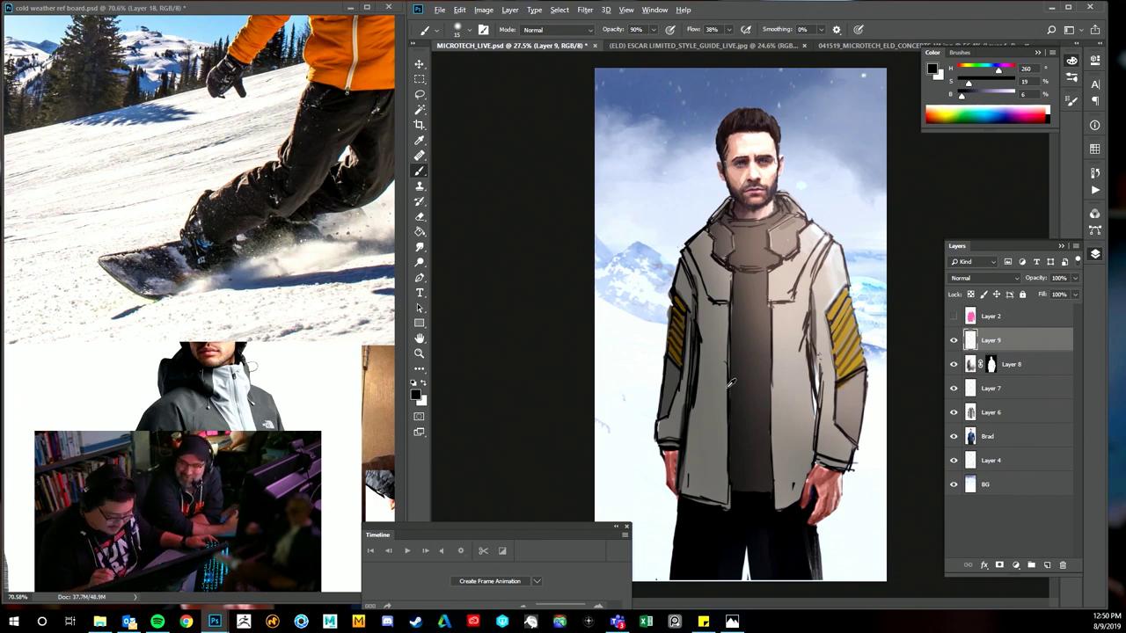
pyautogui.keyDown('alt'); pyautogui.click(673, 380); pyautogui.keyUp('alt')
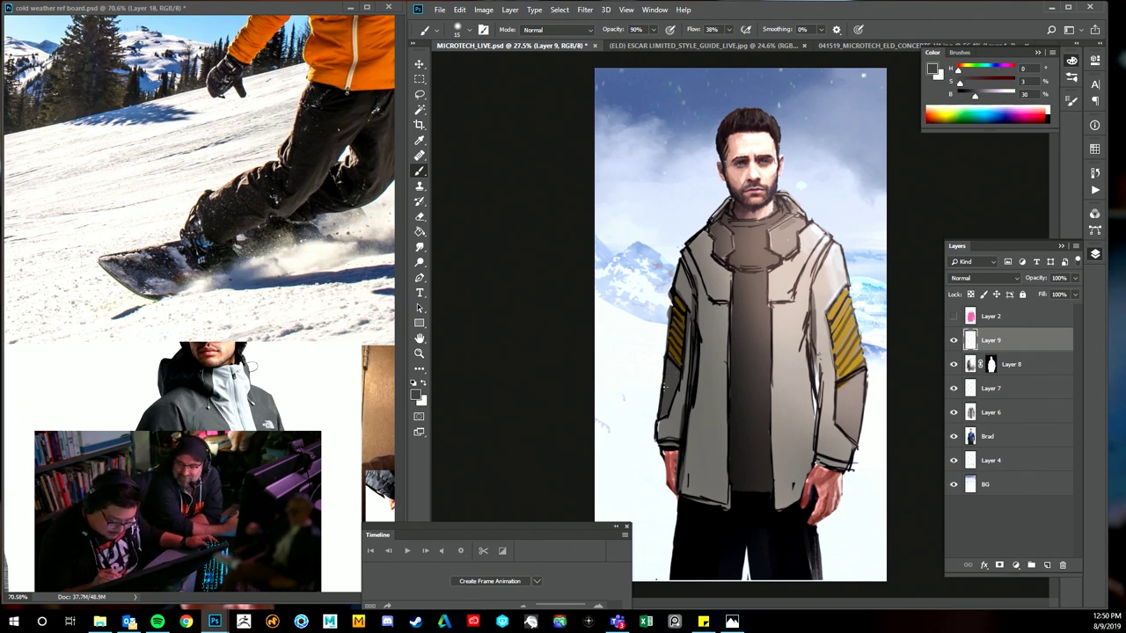
# - Touch up the hexagonal collar panel with warm grey-browns sampled from the lower sleeve, shoulder and collar
pyautogui.keyDown('alt'); pyautogui.click(853, 384); pyautogui.keyUp('alt')
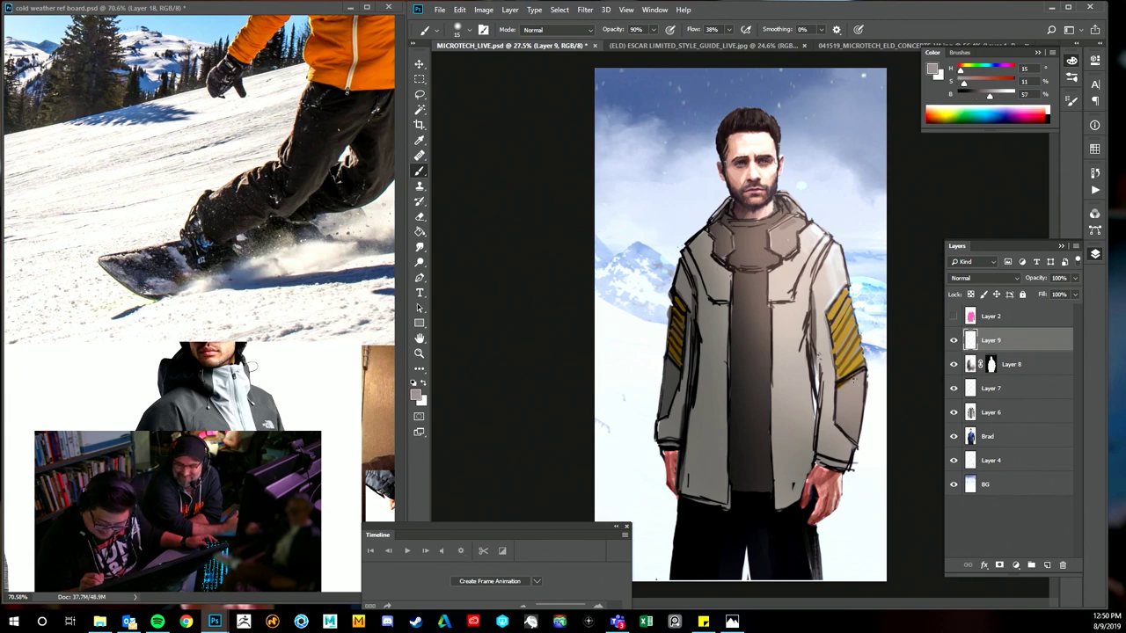
pyautogui.keyDown('alt'); pyautogui.click(792, 227); pyautogui.keyUp('alt')
pyautogui.press('z')
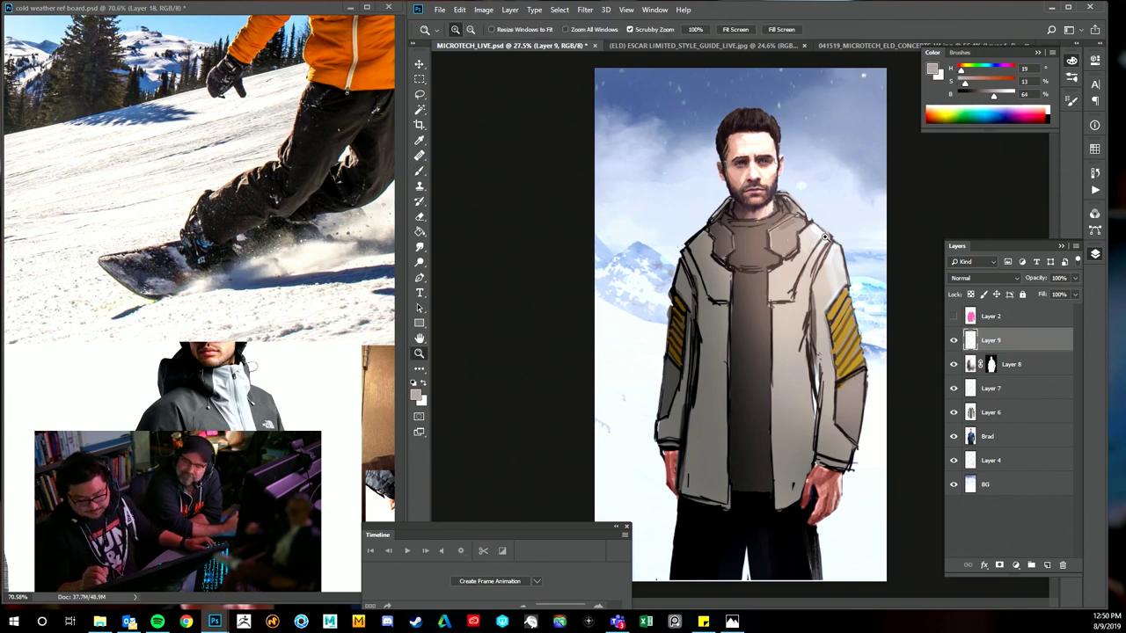
pyautogui.moveTo(825, 237)
pyautogui.mouseDown()
pyautogui.moveTo(856, 241)
pyautogui.moveTo(825, 299)
pyautogui.mouseUp()
pyautogui.moveTo(911, 425); pyautogui.dragTo(901, 393)
pyautogui.moveTo(842, 343); pyautogui.dragTo(850, 412)
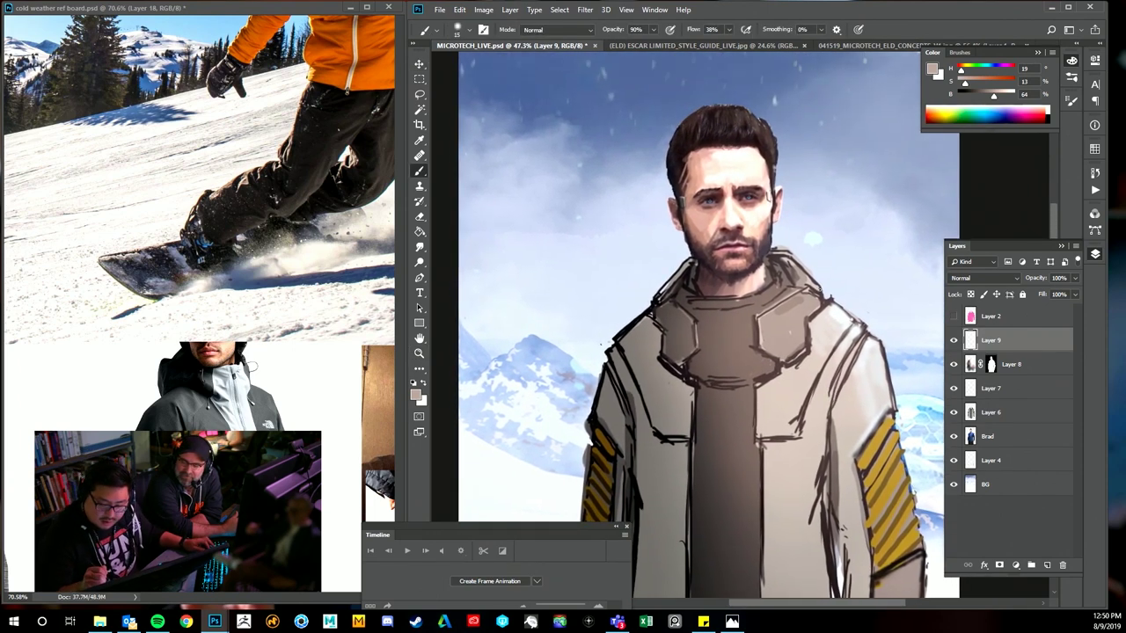
pyautogui.keyDown('alt'); pyautogui.click(796, 301); pyautogui.keyUp('alt')
pyautogui.moveTo(859, 285); pyautogui.dragTo(836, 269)
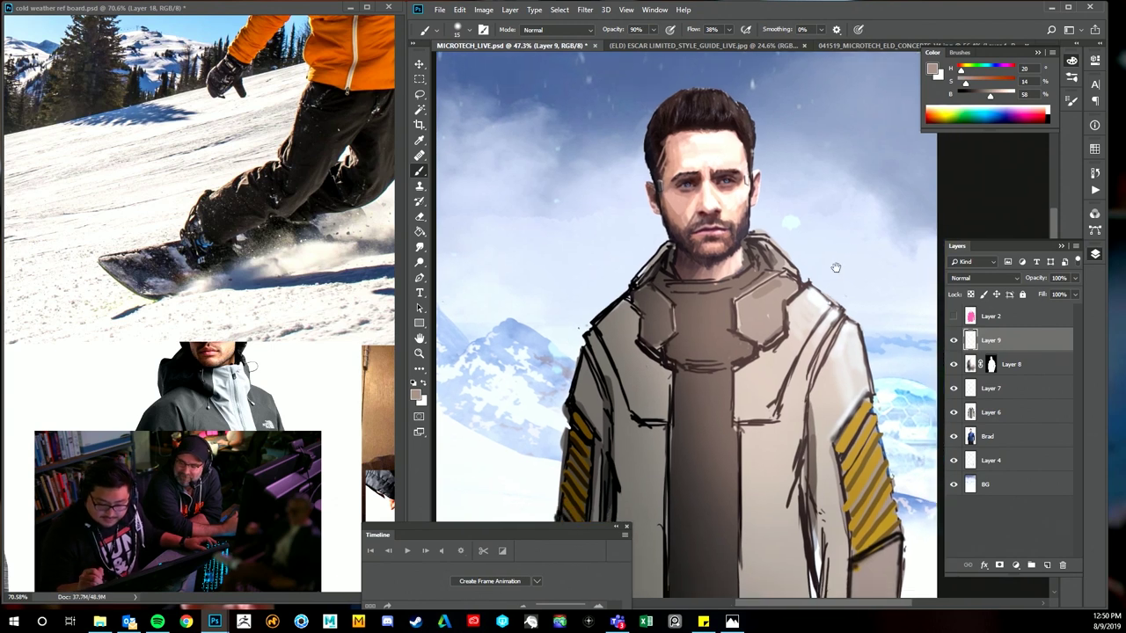
# - Sample a near-black from the hair and redraw the edge of the hexagonal collar panel on a new layer
pyautogui.keyDown('alt'); pyautogui.click(657, 154); pyautogui.keyUp('alt')
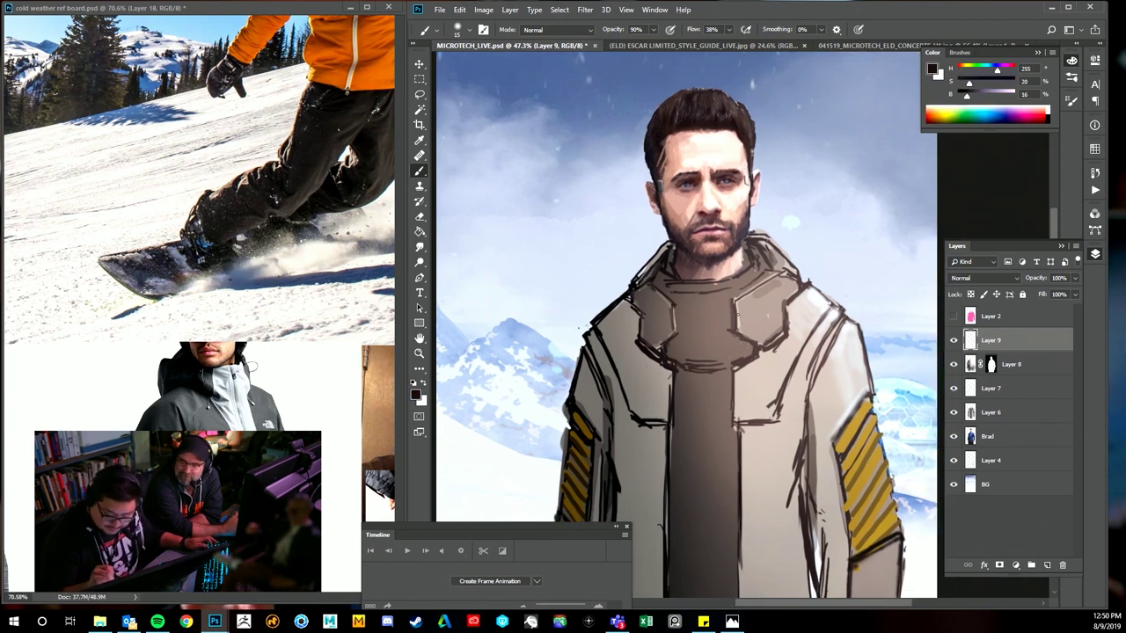
pyautogui.click(1047, 565)
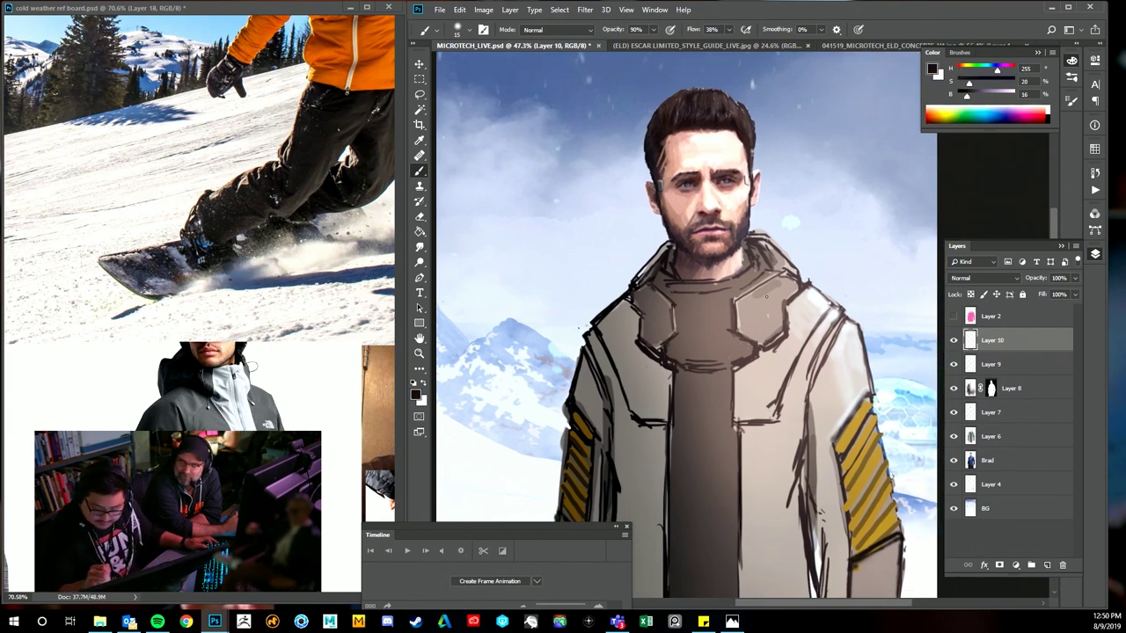
pyautogui.moveTo(733, 301)
pyautogui.mouseDown()
pyautogui.moveTo(734, 327)
pyautogui.moveTo(734, 309)
pyautogui.mouseUp()
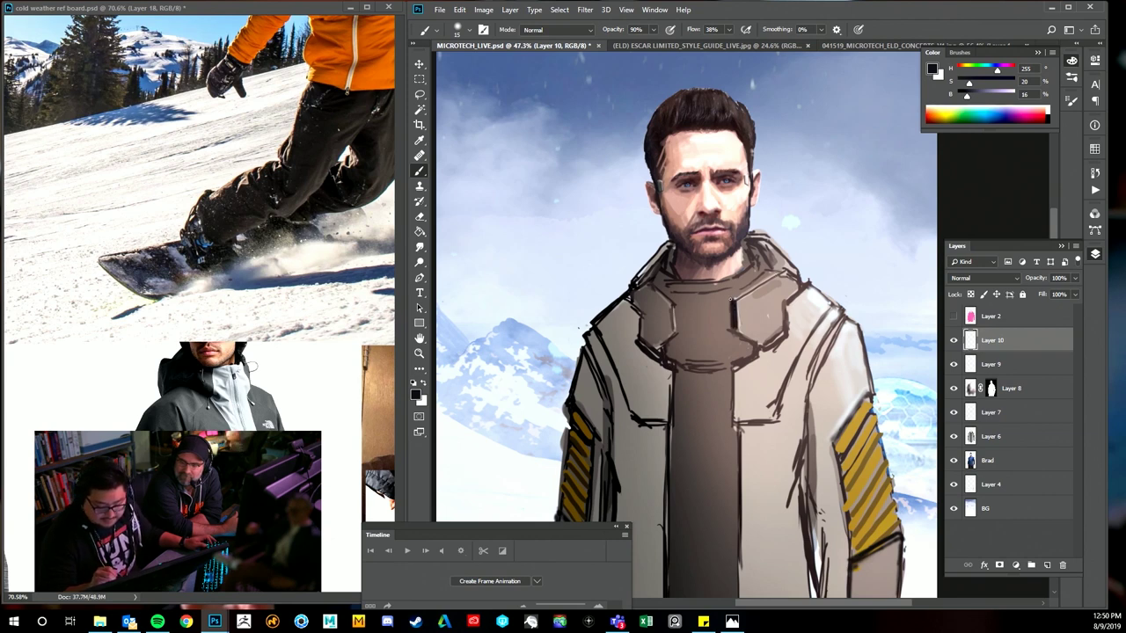
pyautogui.press('v')
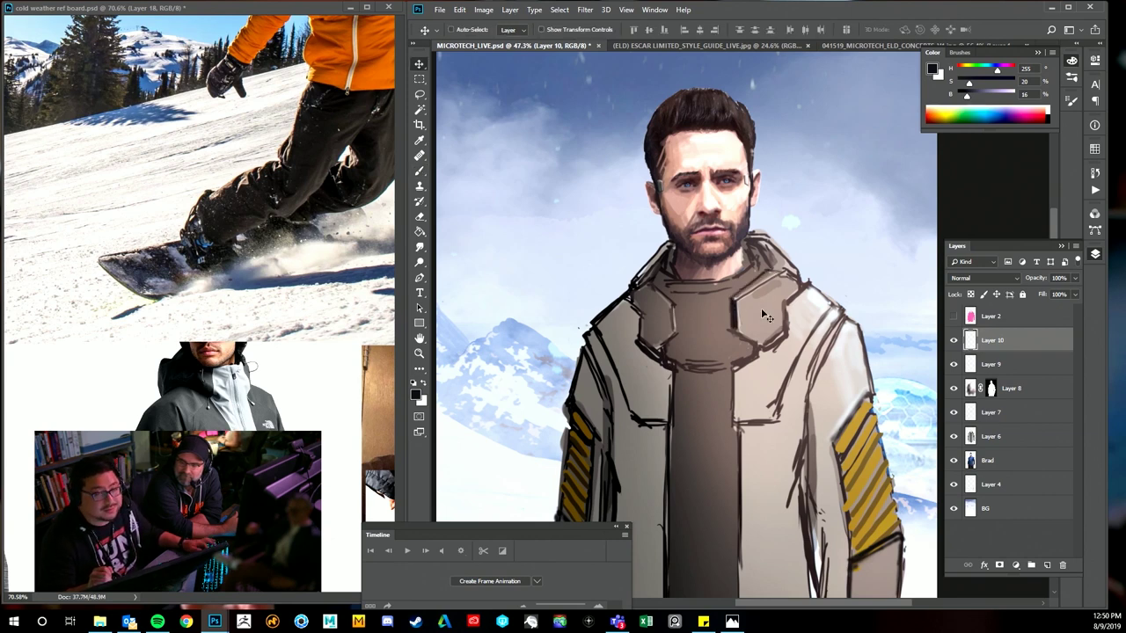
pyautogui.press('b')
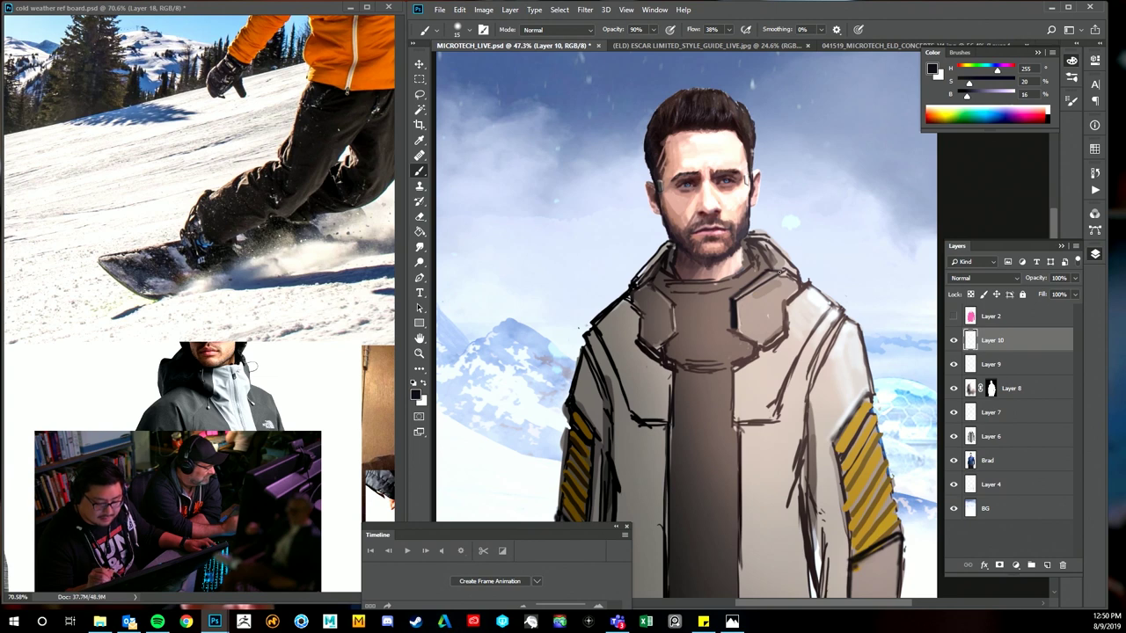
# - Shade the inside of the hexagonal collar panel with the near-black, using a 40 px brush at 30% opacity
pyautogui.press('3')
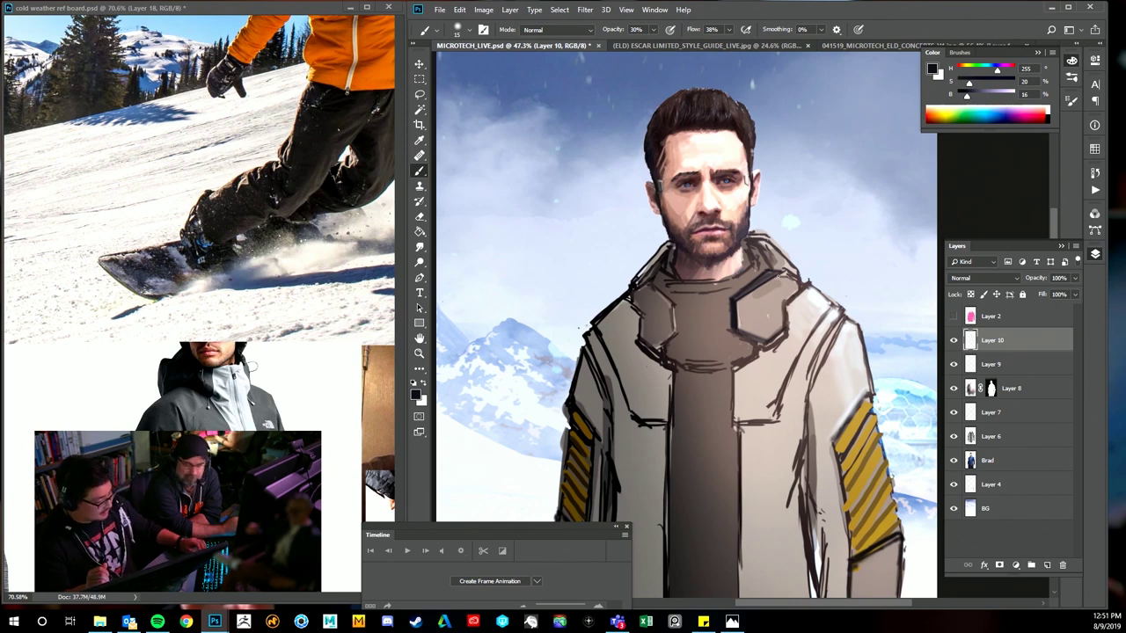
pyautogui.press(']')
pyautogui.press(']')
pyautogui.press(']')
pyautogui.press(']')
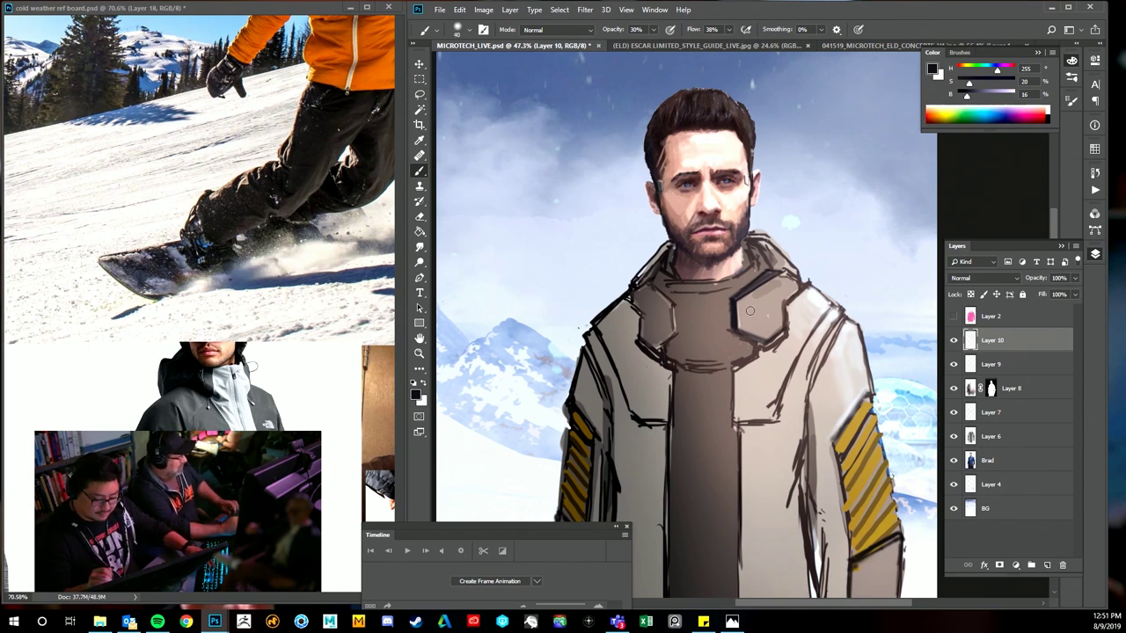
pyautogui.moveTo(749, 309)
pyautogui.mouseDown()
pyautogui.moveTo(762, 333)
pyautogui.moveTo(781, 327)
pyautogui.moveTo(782, 278)
pyautogui.moveTo(808, 271)
pyautogui.mouseUp()
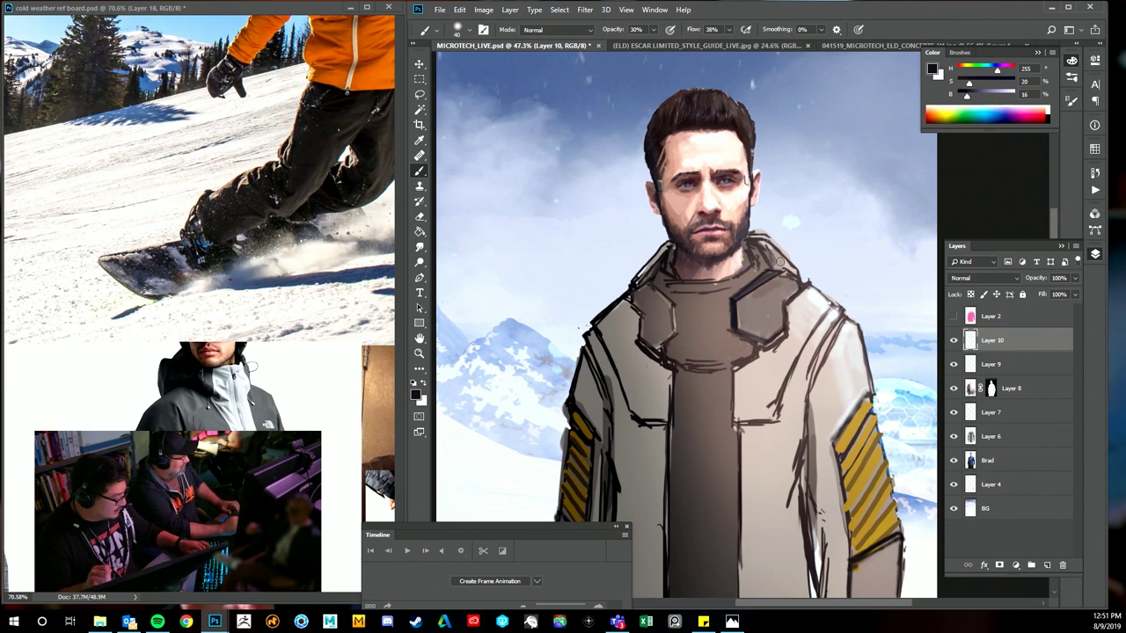
# - Refine the hexagonal panel with a 10 px brush and a sampled dark grey, and pick up a pale warm grey
pyautogui.press('[')
pyautogui.press('[')
pyautogui.press('[')
pyautogui.press('[')
pyautogui.press('[')
pyautogui.press('[')
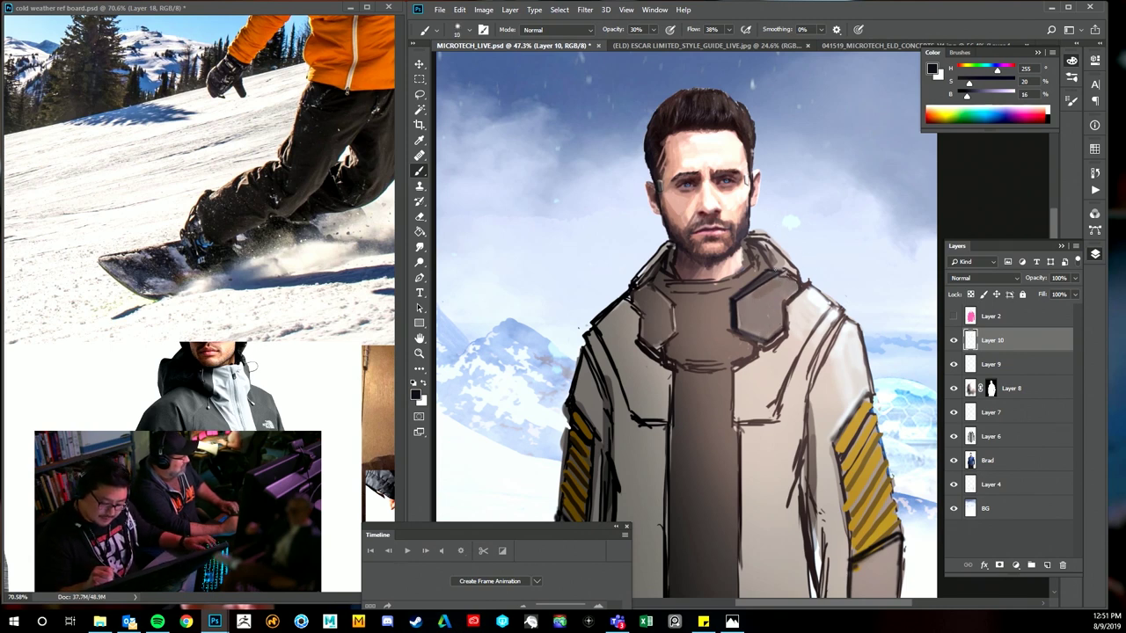
pyautogui.keyDown('alt'); pyautogui.click(775, 273); pyautogui.keyUp('alt')
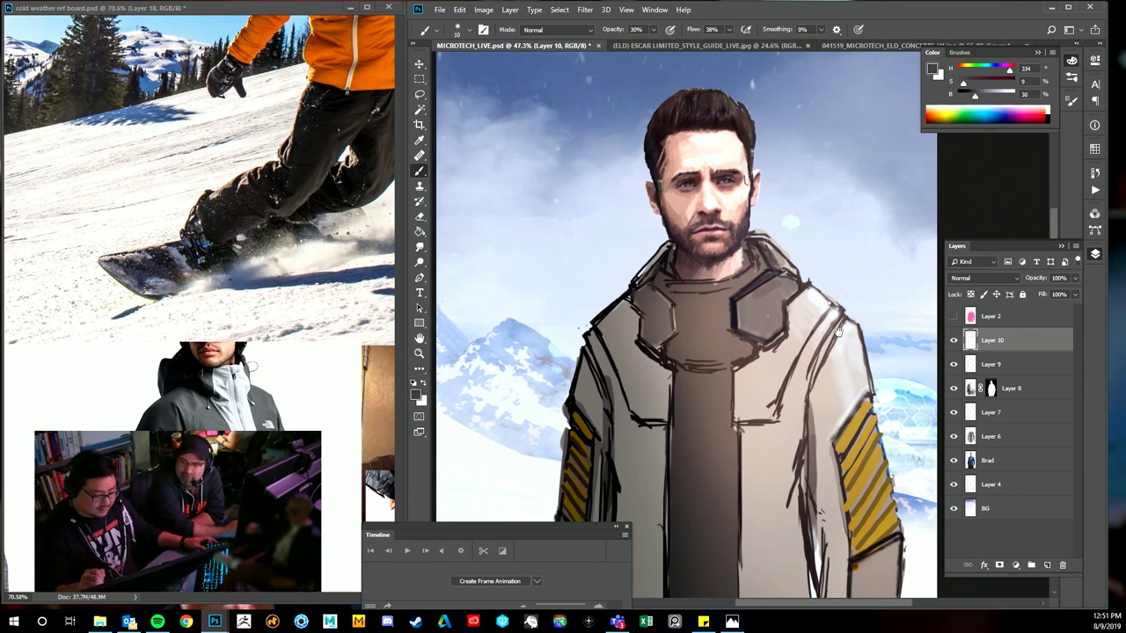
pyautogui.moveTo(838, 332); pyautogui.dragTo(793, 322)
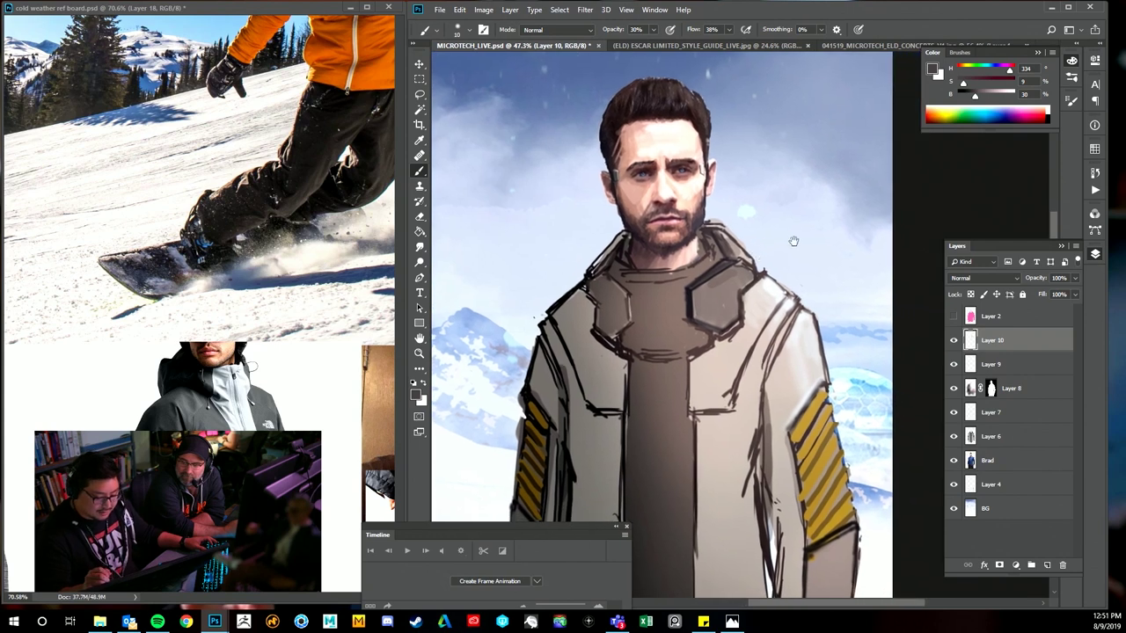
pyautogui.keyDown('alt'); pyautogui.click(739, 245); pyautogui.keyUp('alt')
pyautogui.keyDown('alt'); pyautogui.click(746, 251); pyautogui.keyUp('alt')
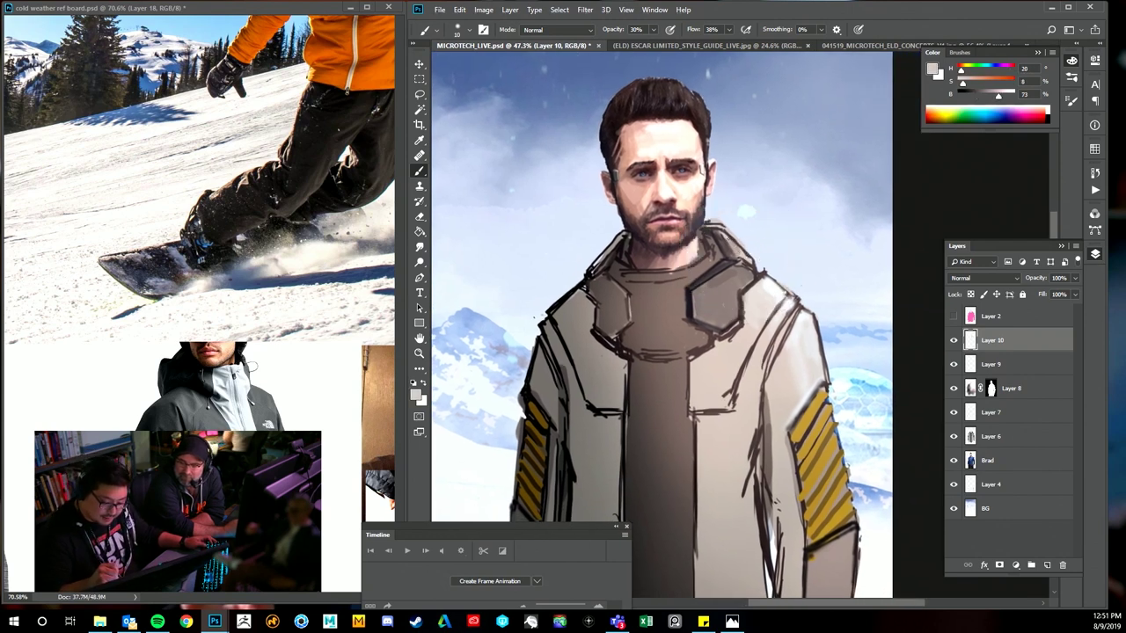
# - Darken the hexagonal collar panel with a dark grey sampled from it, using a 45 px soft brush at 100% opacity
pyautogui.press('0')
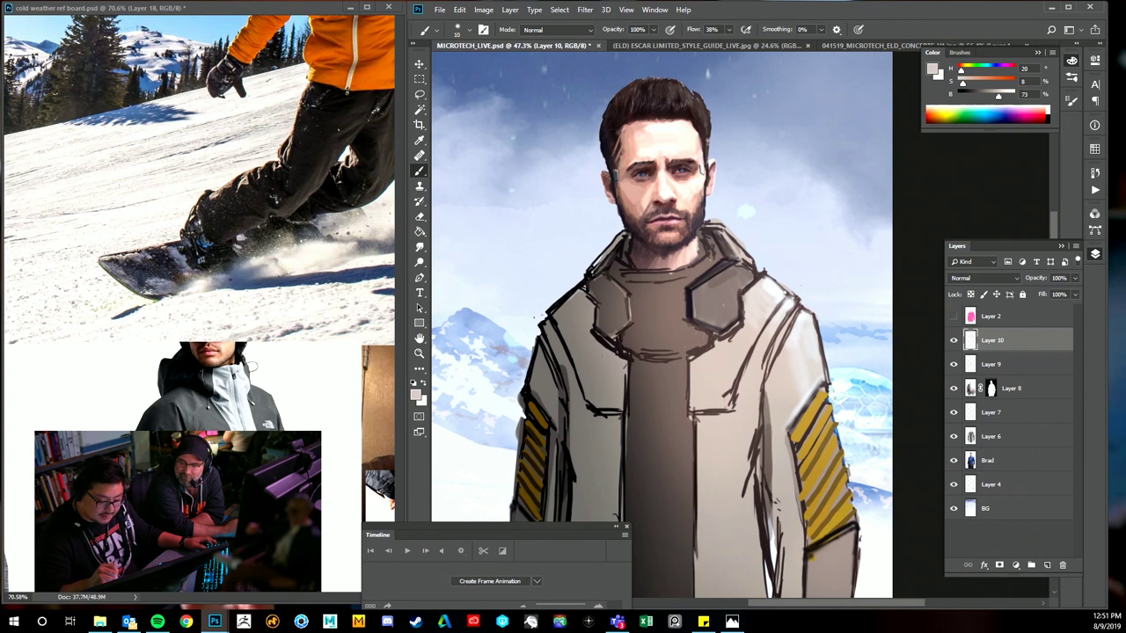
pyautogui.scroll(-5, 809, 555)
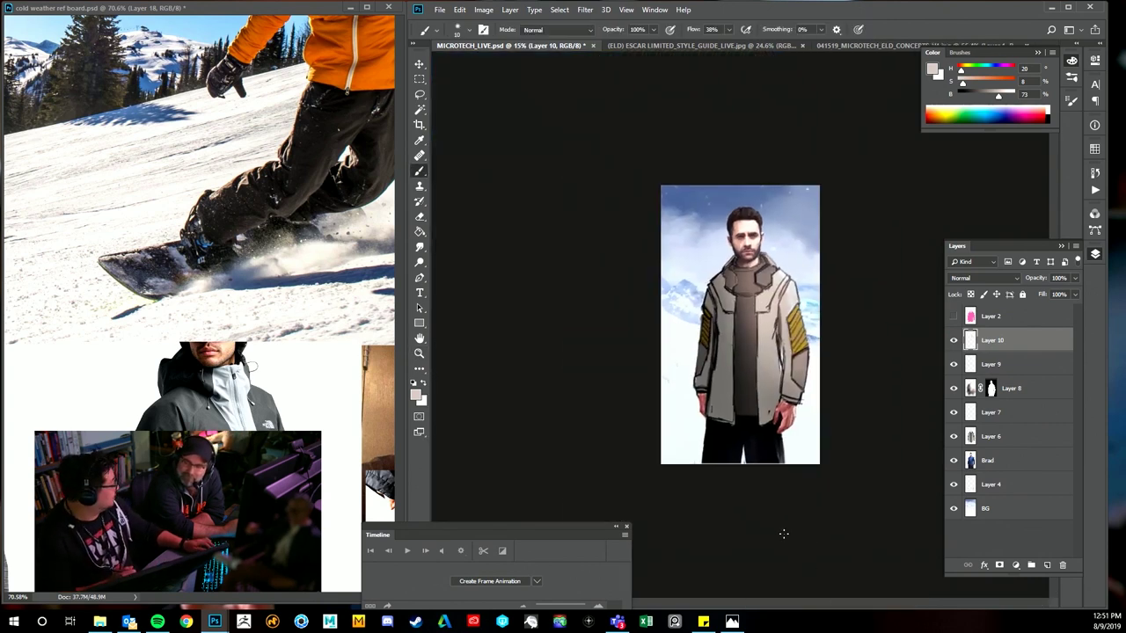
pyautogui.hotkey('ctrl', 'space')
pyautogui.moveTo(773, 261); pyautogui.dragTo(812, 234)
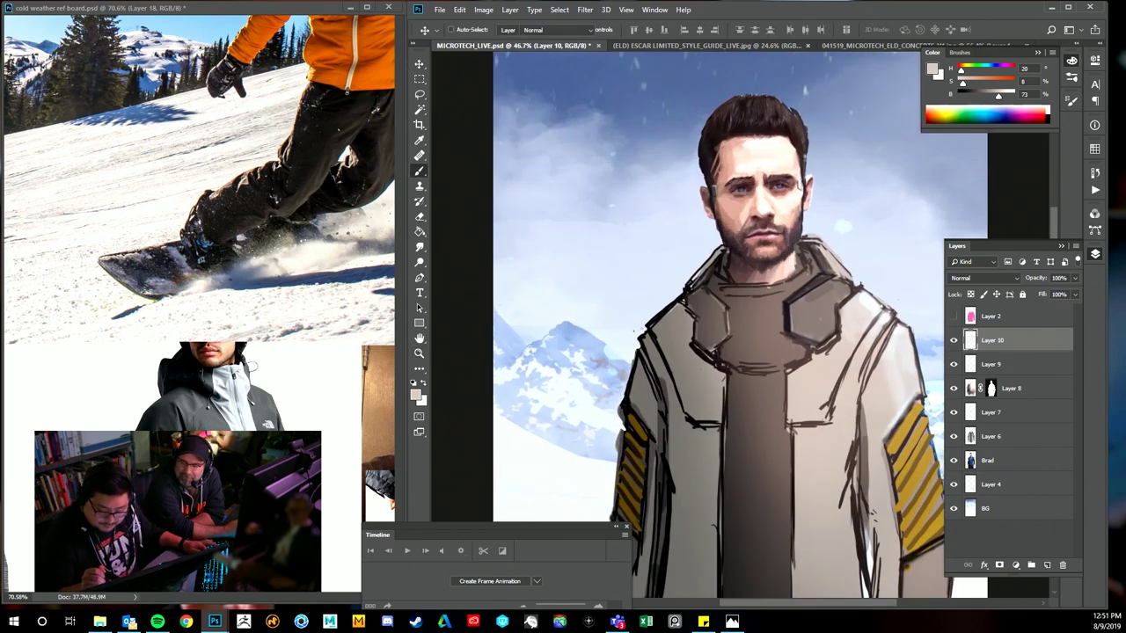
pyautogui.keyDown('alt'); pyautogui.click(807, 296); pyautogui.keyUp('alt')
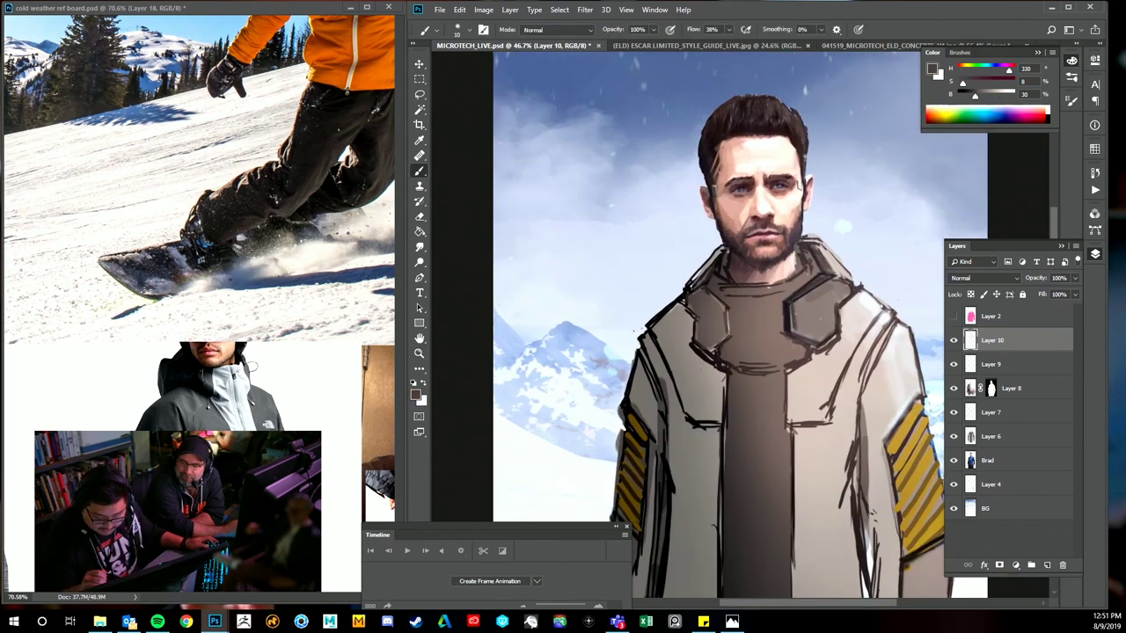
pyautogui.press(']')
pyautogui.press(']')
pyautogui.press(']')
pyautogui.press(']')
pyautogui.press(']')
pyautogui.press(']')
pyautogui.press(']')
pyautogui.moveTo(800, 311); pyautogui.dragTo(833, 284)
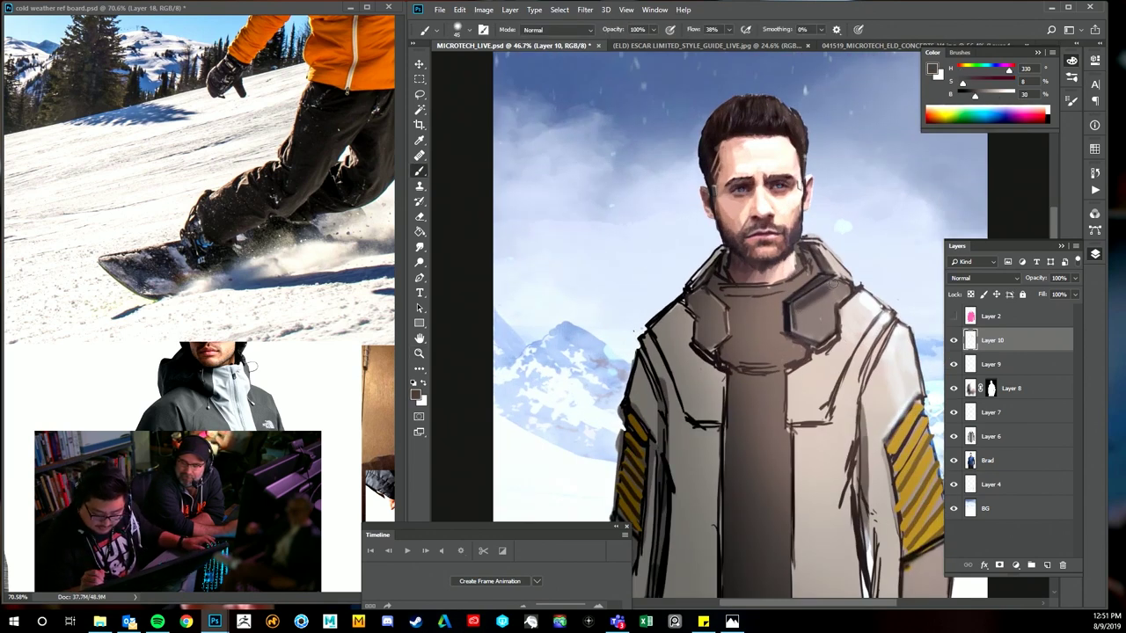
# - Switch to the Hard Round brush and fill the hexagonal collar panel with solid dark grey
pyautogui.rightClick(835, 256)
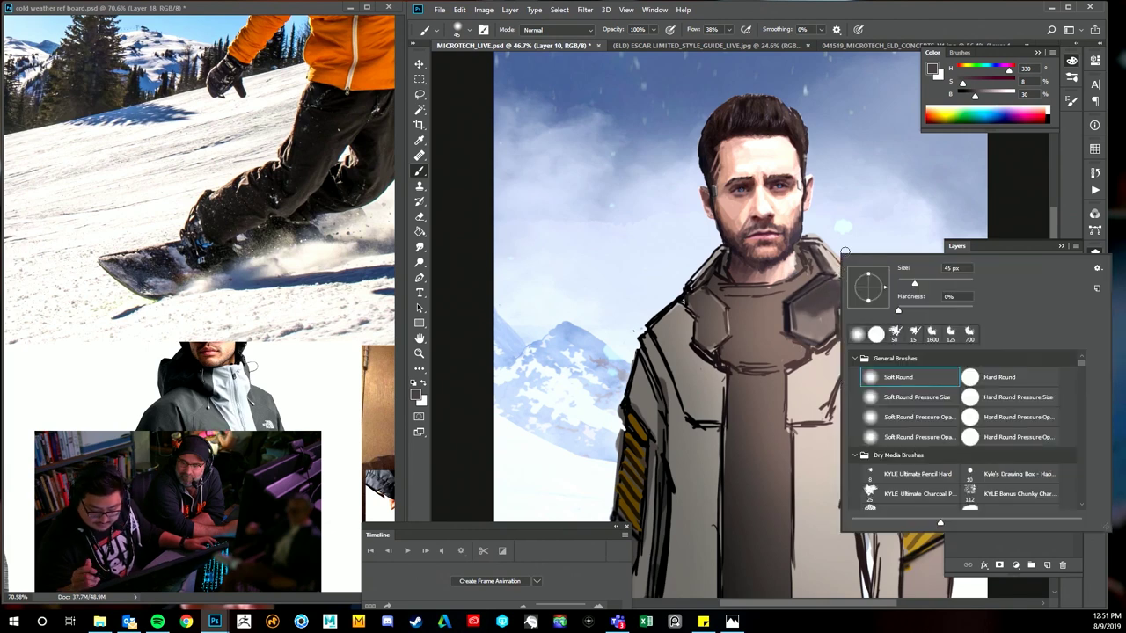
pyautogui.doubleClick(982, 387)
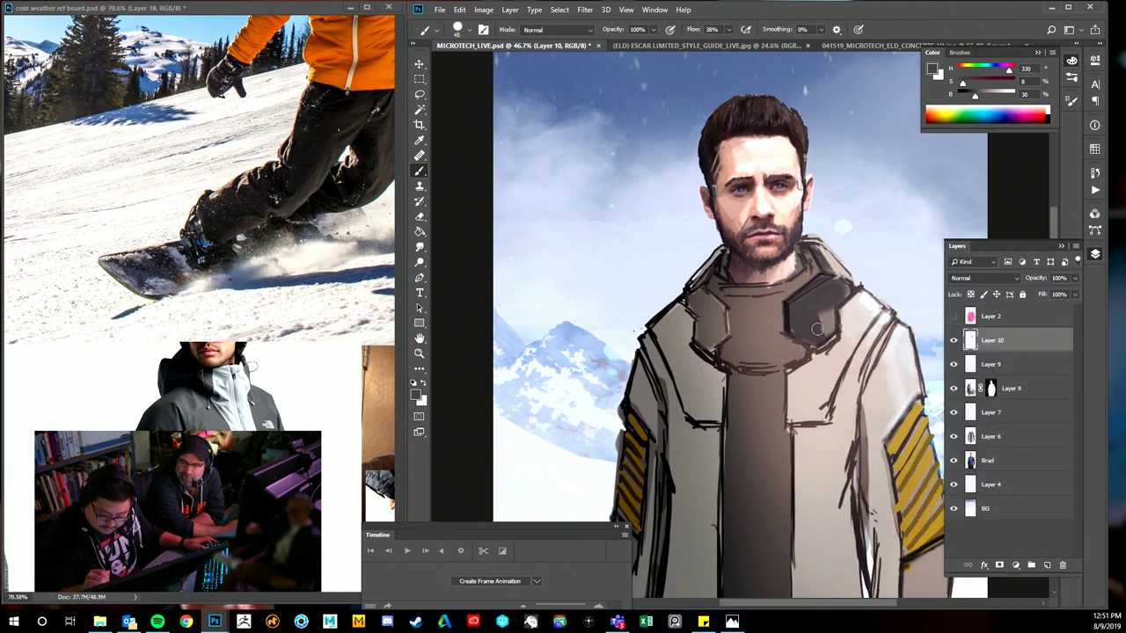
pyautogui.moveTo(817, 329)
pyautogui.mouseDown()
pyautogui.moveTo(833, 326)
pyautogui.moveTo(843, 294)
pyautogui.mouseUp()
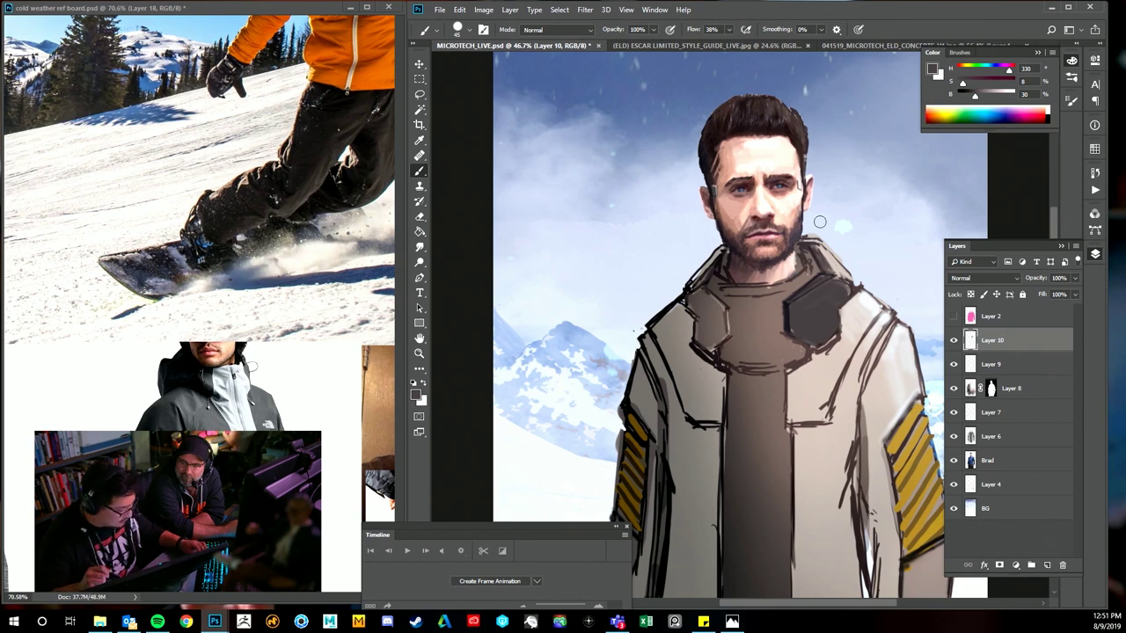
# - Extend the dark grey over the raised collar above the filled hexagonal panel with a smaller brush
pyautogui.press('[')
pyautogui.moveTo(827, 258)
pyautogui.mouseDown()
pyautogui.moveTo(847, 264)
pyautogui.moveTo(834, 257)
pyautogui.mouseUp()
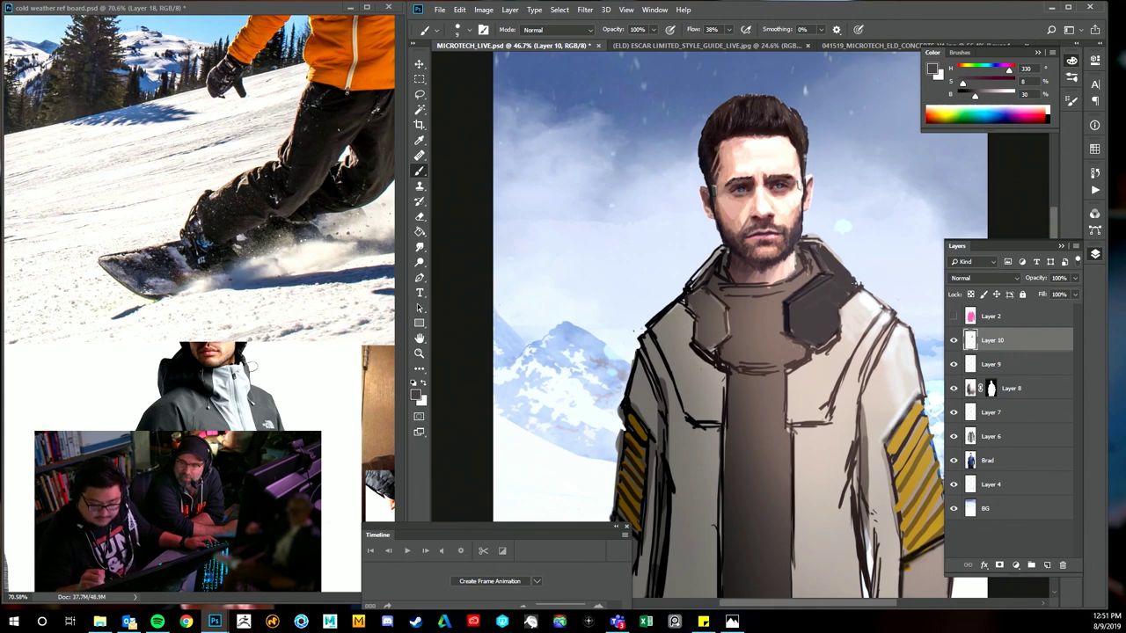
pyautogui.moveTo(825, 247); pyautogui.dragTo(843, 263)
pyautogui.press('z')
pyautogui.moveTo(909, 319)
pyautogui.mouseDown()
pyautogui.moveTo(827, 318)
pyautogui.moveTo(875, 319)
pyautogui.mouseUp()
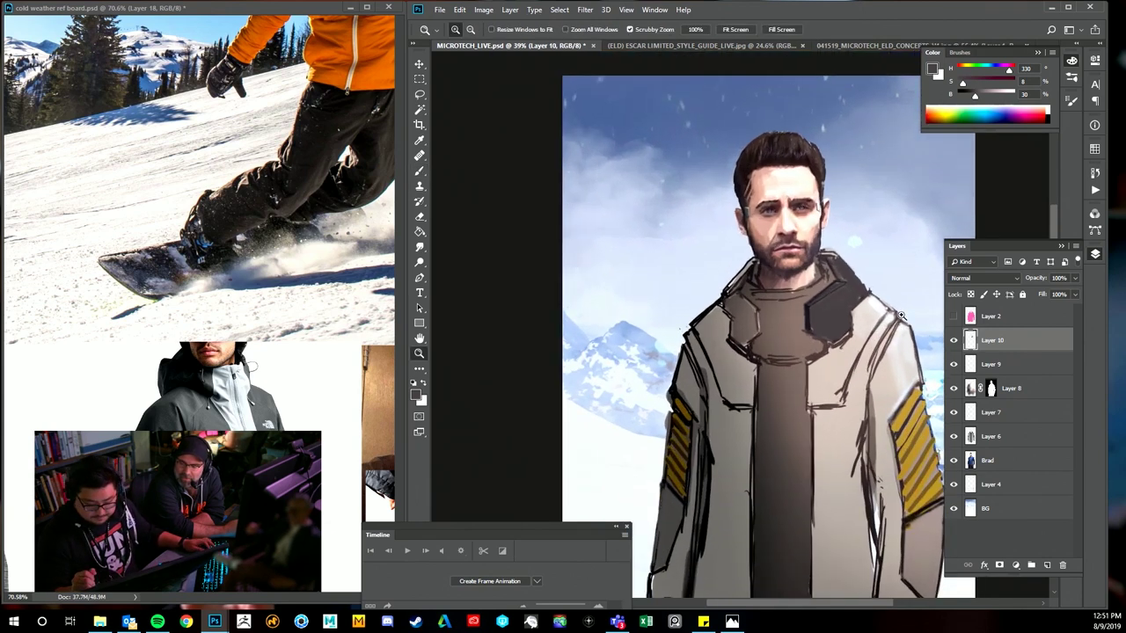
# - Sample the dark outline colour and sharpen the lower edge of the filled hexagonal panel
pyautogui.keyDown('alt'); pyautogui.click(811, 319); pyautogui.keyUp('alt')
pyautogui.moveTo(810, 331); pyautogui.dragTo(819, 339)
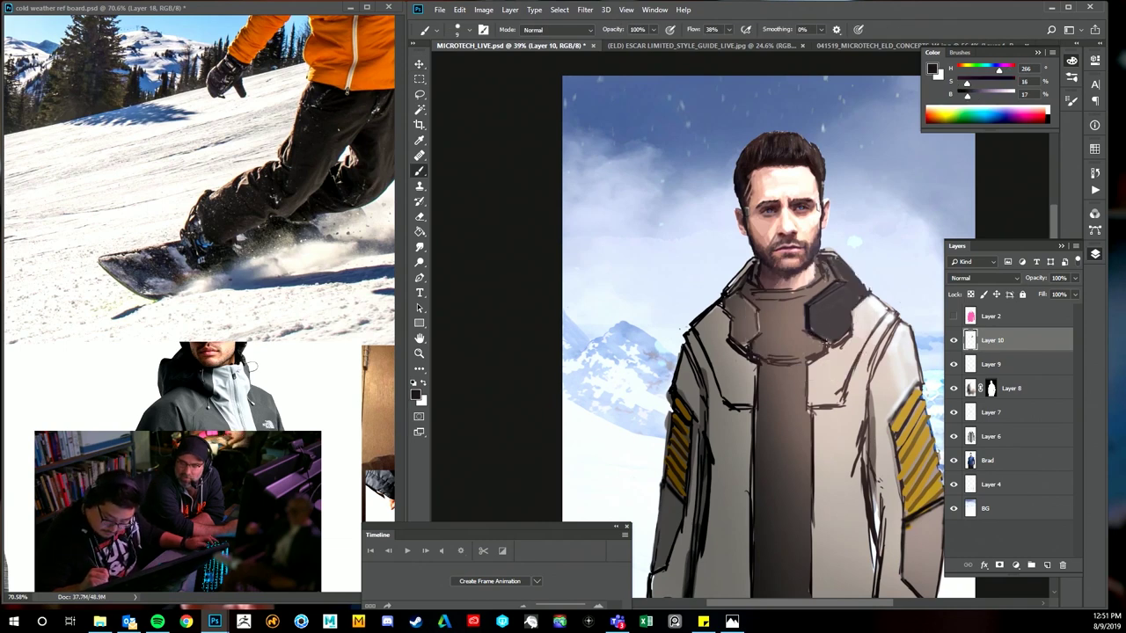
pyautogui.press('z')
pyautogui.scroll(-2, 891, 317)
pyautogui.scroll(3, 891, 316)
pyautogui.press('b')
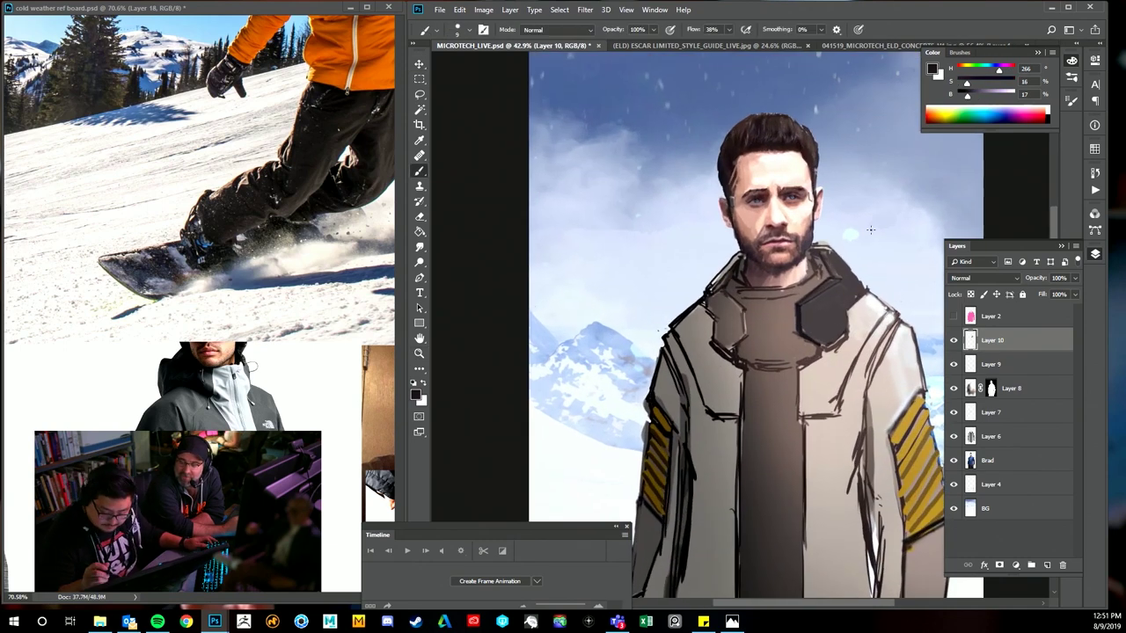
# - Redraw the outline of the matching hexagonal panel on the other side of the collar with sampled dark tones
pyautogui.moveTo(745, 313); pyautogui.dragTo(741, 336)
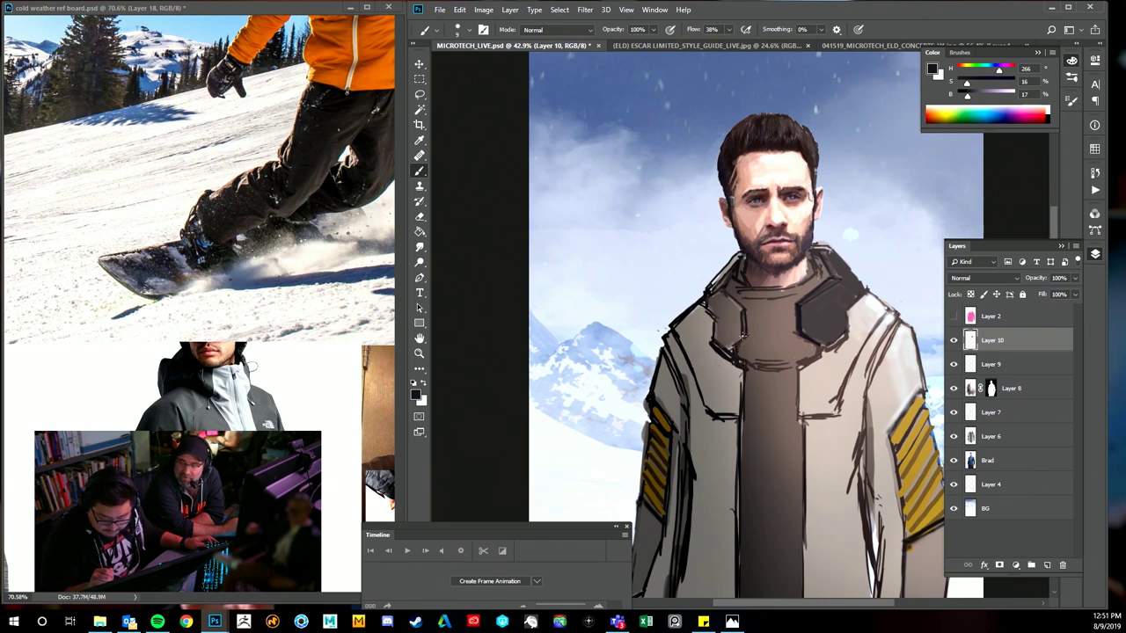
pyautogui.moveTo(721, 292); pyautogui.dragTo(737, 307)
pyautogui.keyDown('alt'); pyautogui.click(739, 306); pyautogui.keyUp('alt')
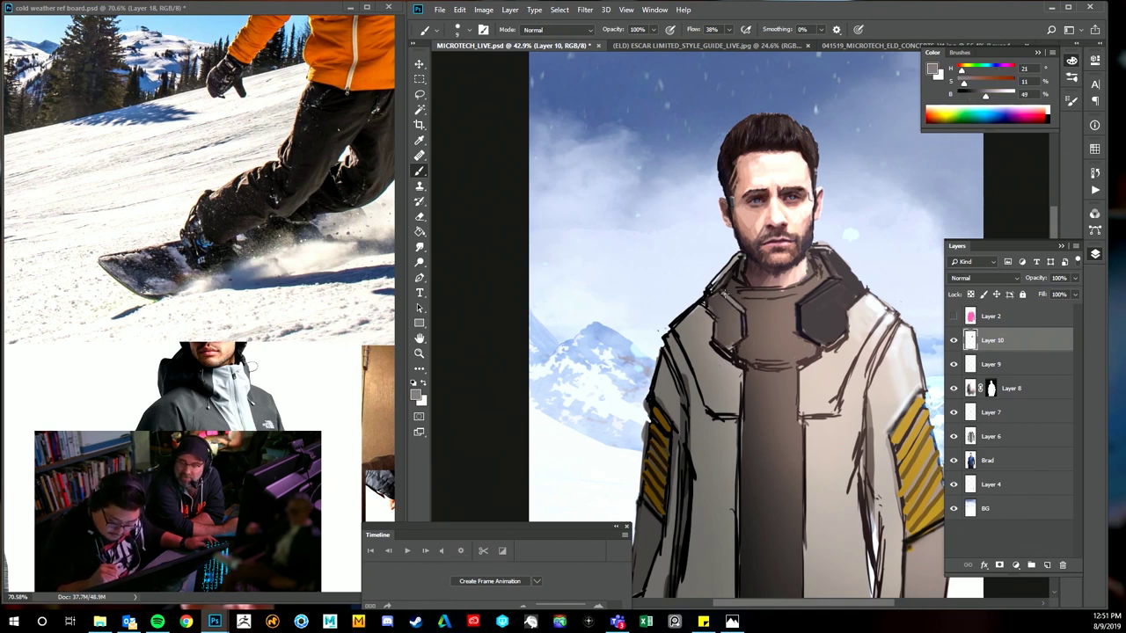
pyautogui.keyDown('alt'); pyautogui.click(814, 293); pyautogui.keyUp('alt')
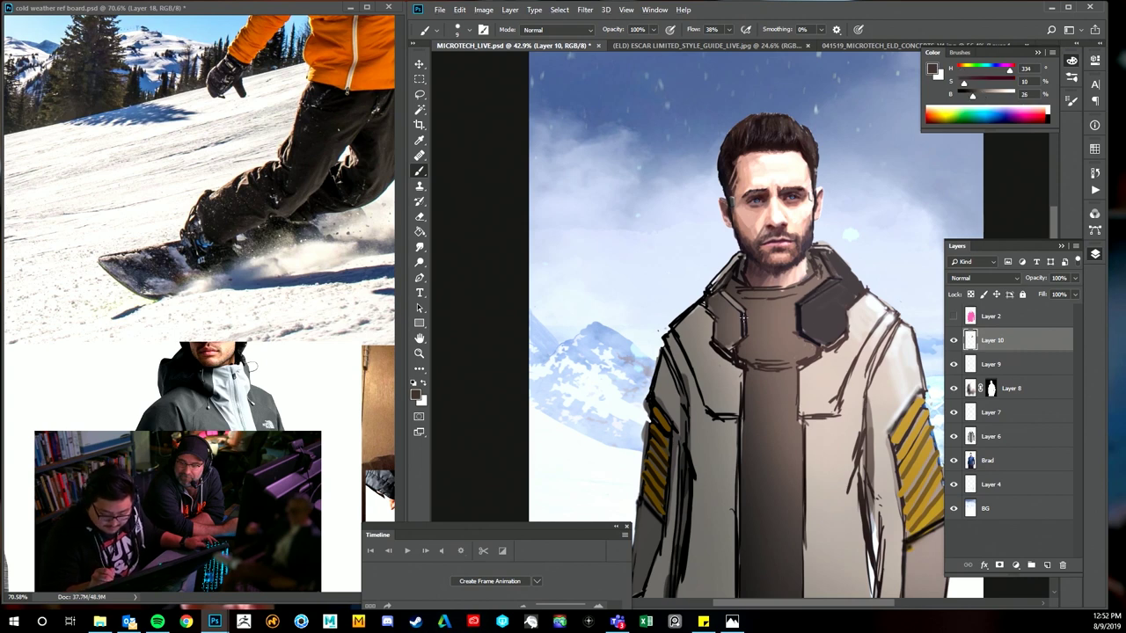
pyautogui.keyDown('alt'); pyautogui.click(803, 322); pyautogui.keyUp('alt')
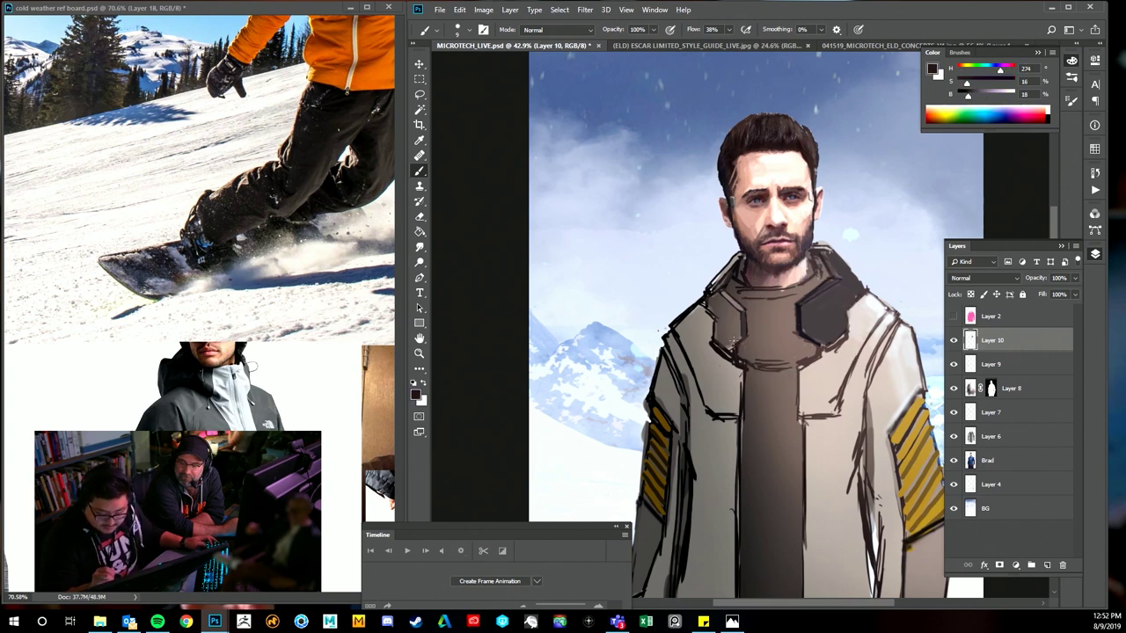
# - Fill the second hexagonal panel and the raised collar above it with sampled dark grey, using a 40 px brush
pyautogui.keyDown('alt'); pyautogui.click(746, 323); pyautogui.keyUp('alt')
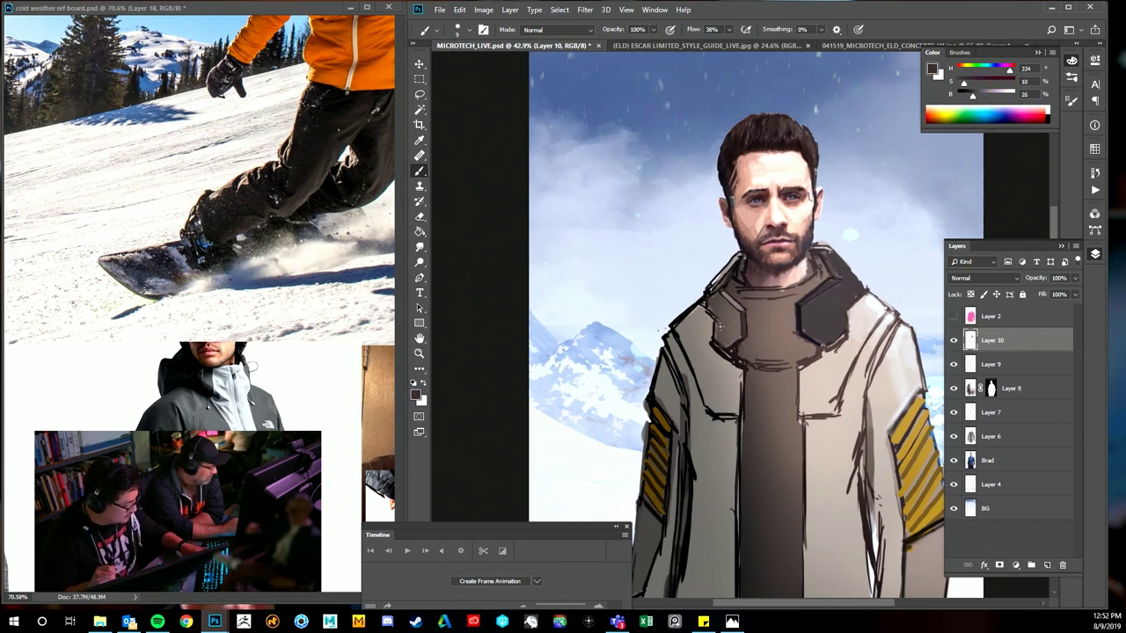
pyautogui.press(']')
pyautogui.press(']')
pyautogui.moveTo(720, 322)
pyautogui.mouseDown()
pyautogui.moveTo(737, 333)
pyautogui.moveTo(727, 308)
pyautogui.moveTo(715, 307)
pyautogui.moveTo(739, 260)
pyautogui.mouseUp()
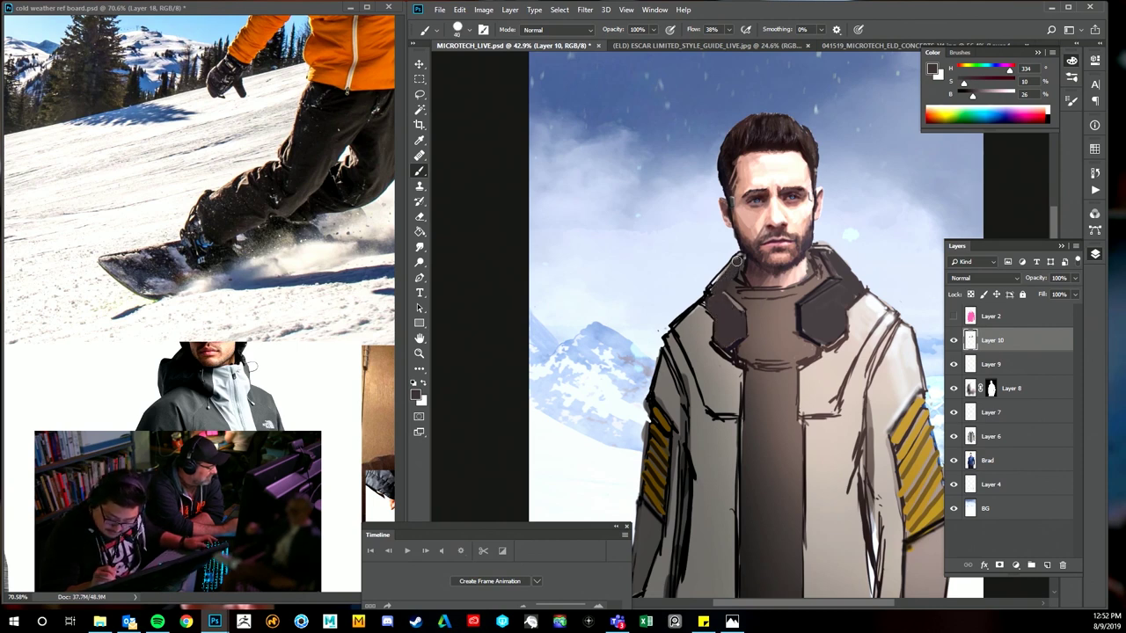
# - Sample the near-black panel outline and define the upper edge of the newly darkened collar side with a fine brush
pyautogui.keyDown('alt'); pyautogui.click(803, 308); pyautogui.keyUp('alt')
pyautogui.press('[')
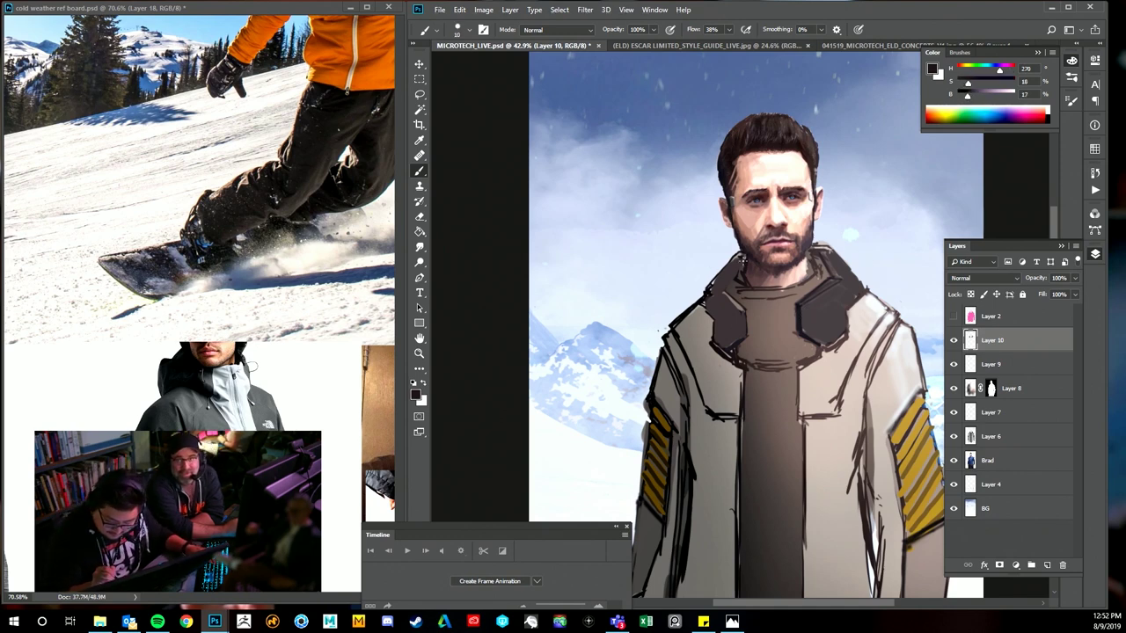
pyautogui.moveTo(744, 257); pyautogui.dragTo(739, 262)
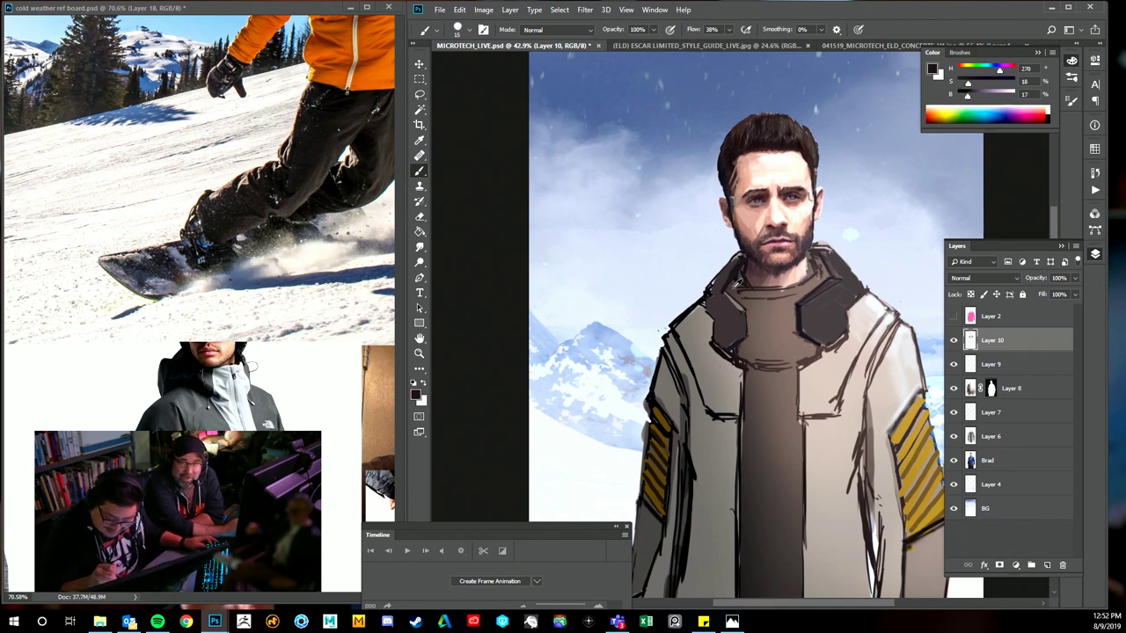
# - Sample brown and dark tones around the raised collar and touch up its shading at 30% brush opacity
pyautogui.keyDown('alt'); pyautogui.click(738, 284); pyautogui.keyUp('alt')
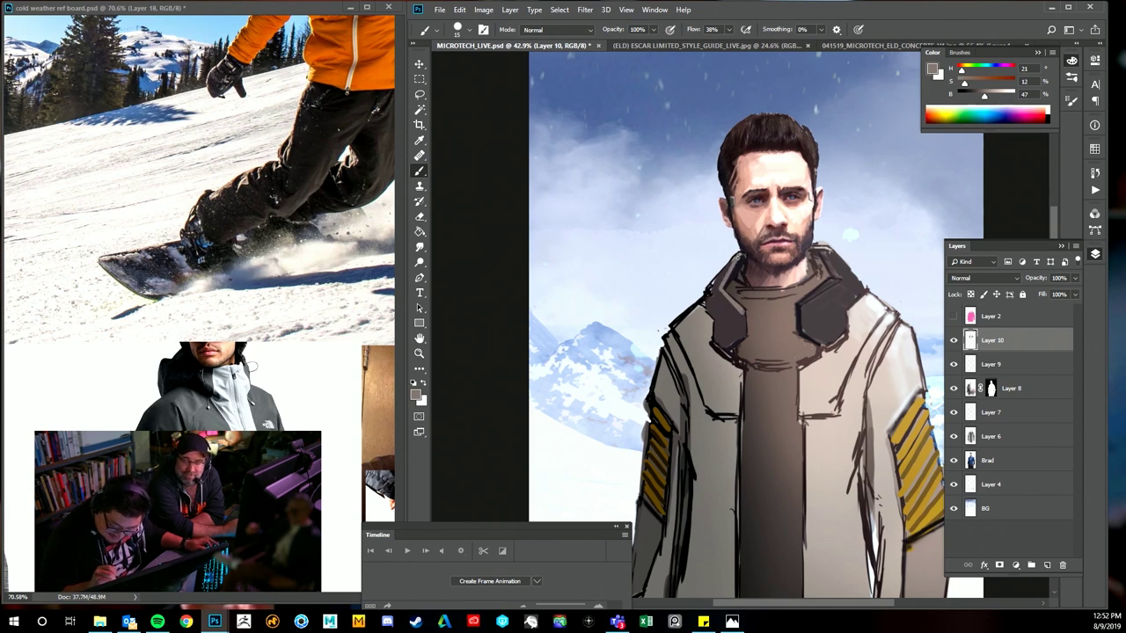
pyautogui.hotkey('ctrl', 'space')
pyautogui.moveTo(878, 264)
pyautogui.mouseDown()
pyautogui.moveTo(847, 269)
pyautogui.moveTo(884, 274)
pyautogui.mouseUp()
pyautogui.keyDown('alt'); pyautogui.click(743, 266); pyautogui.keyUp('alt')
pyautogui.press('3')
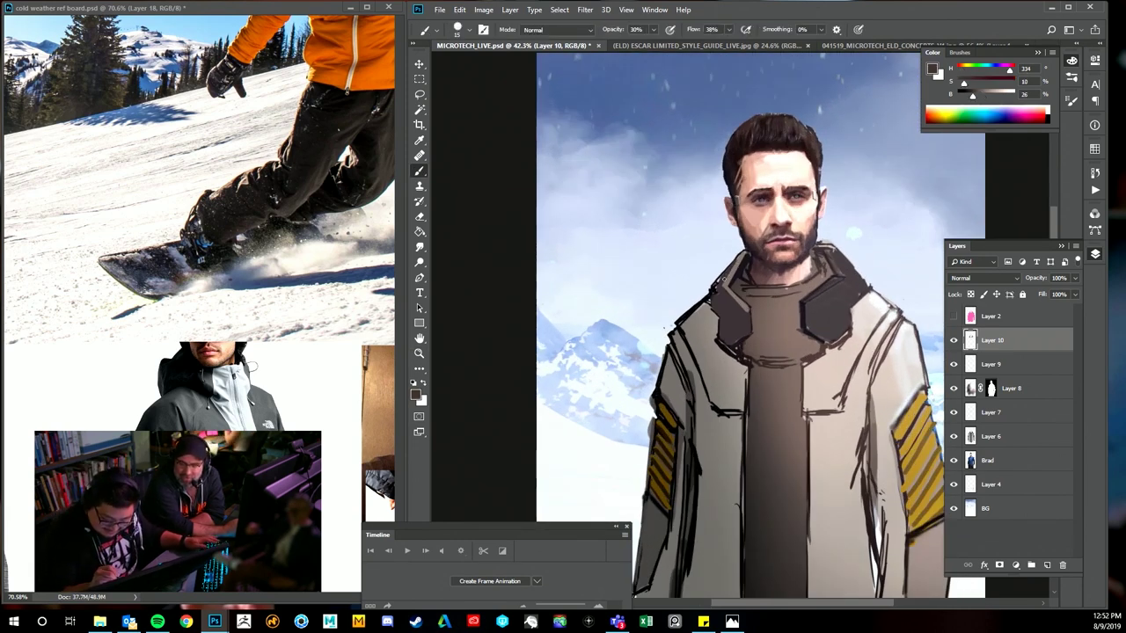
pyautogui.keyDown('alt'); pyautogui.click(752, 241); pyautogui.keyUp('alt')
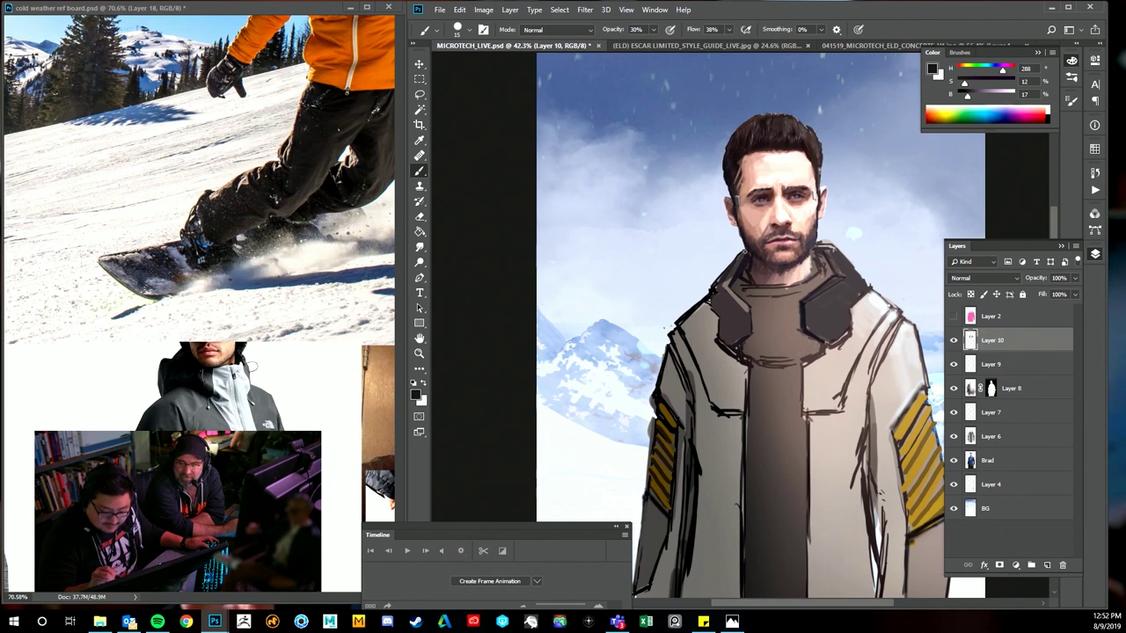
pyautogui.moveTo(783, 292); pyautogui.dragTo(729, 303)
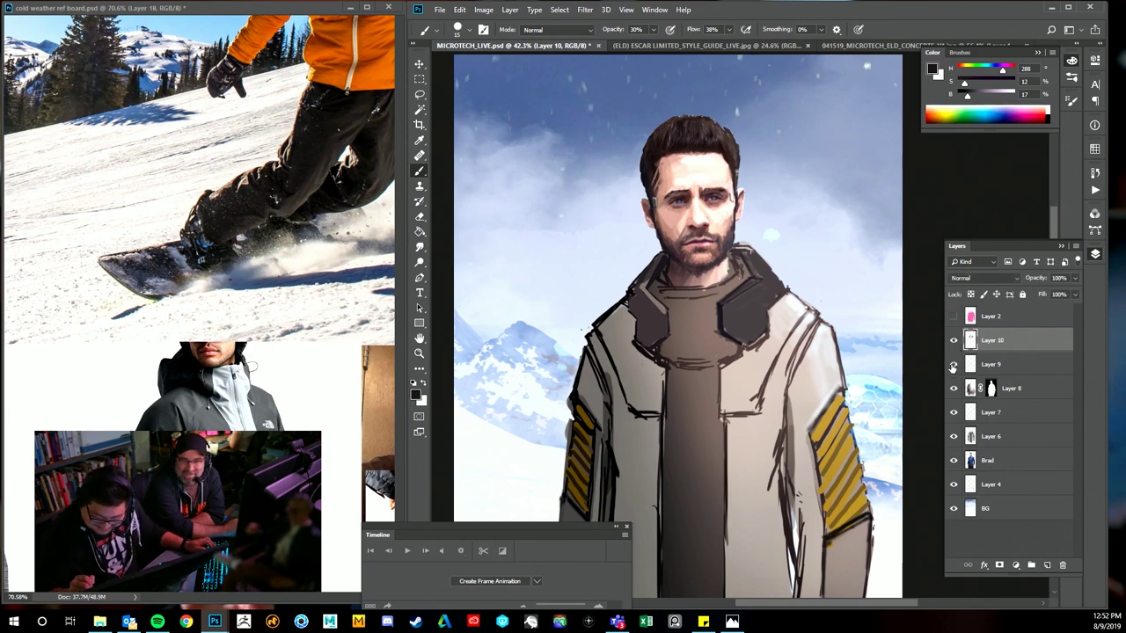
# - Brighten the sampled collar grey to 73%, then 88%, and paint thin highlights along the raised collar and hexagonal panel edges
pyautogui.keyDown('alt'); pyautogui.click(761, 267); pyautogui.keyUp('alt')
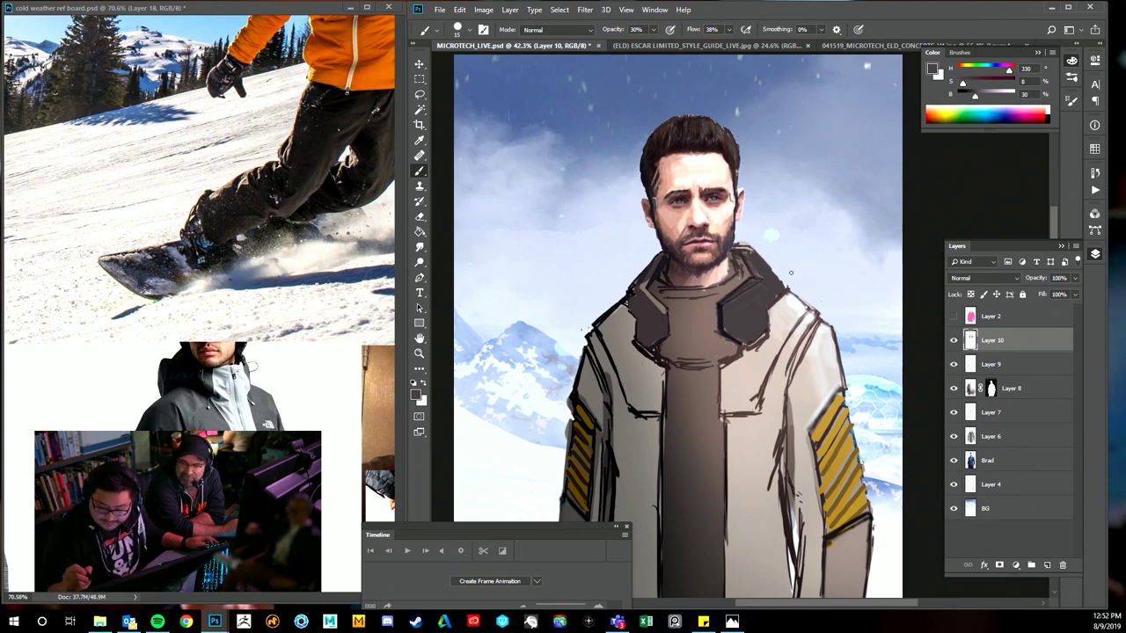
pyautogui.moveTo(983, 95); pyautogui.dragTo(999, 95)
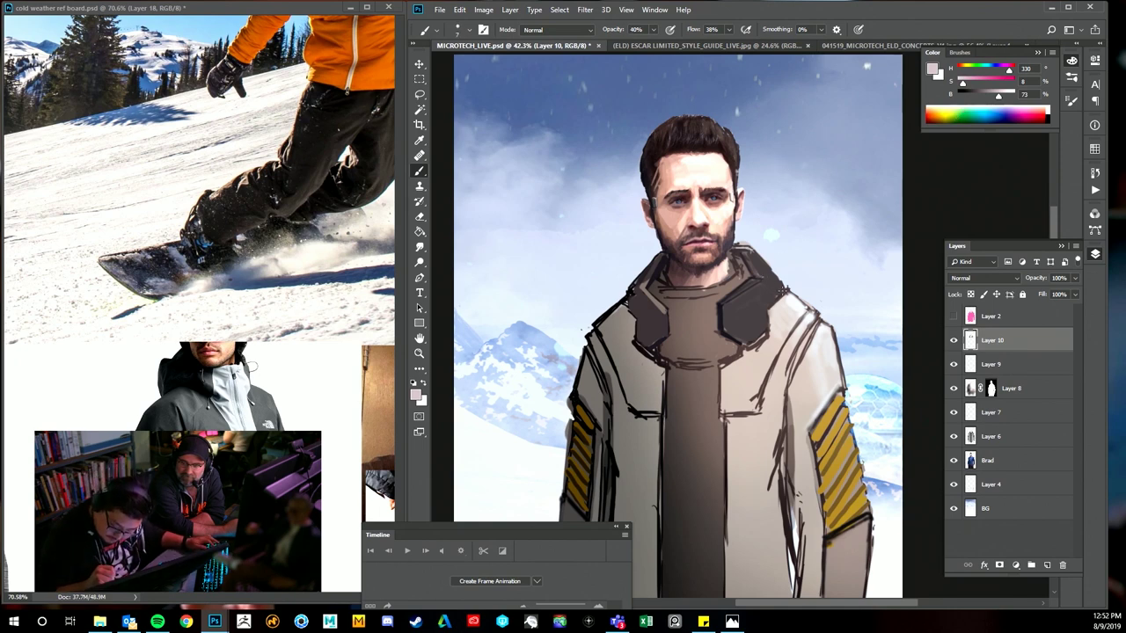
pyautogui.moveTo(749, 254); pyautogui.dragTo(781, 287)
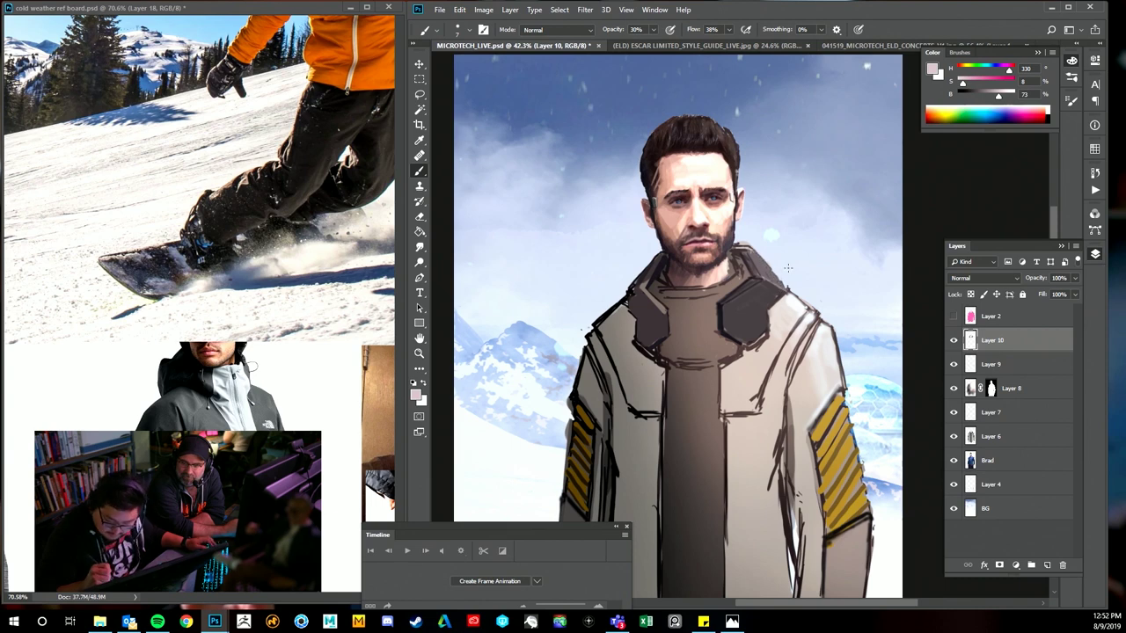
pyautogui.moveTo(998, 95); pyautogui.dragTo(1008, 96)
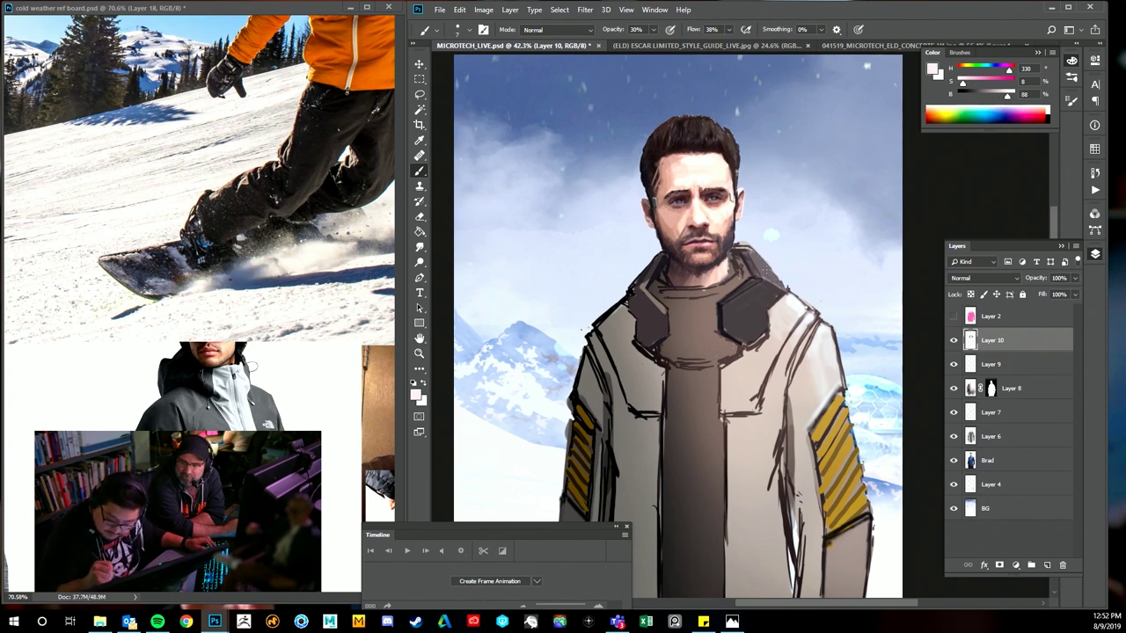
pyautogui.moveTo(749, 251); pyautogui.dragTo(764, 276)
pyautogui.moveTo(809, 217); pyautogui.dragTo(774, 220)
pyautogui.moveTo(789, 260)
pyautogui.mouseDown()
pyautogui.moveTo(803, 224)
pyautogui.moveTo(792, 235)
pyautogui.mouseUp()
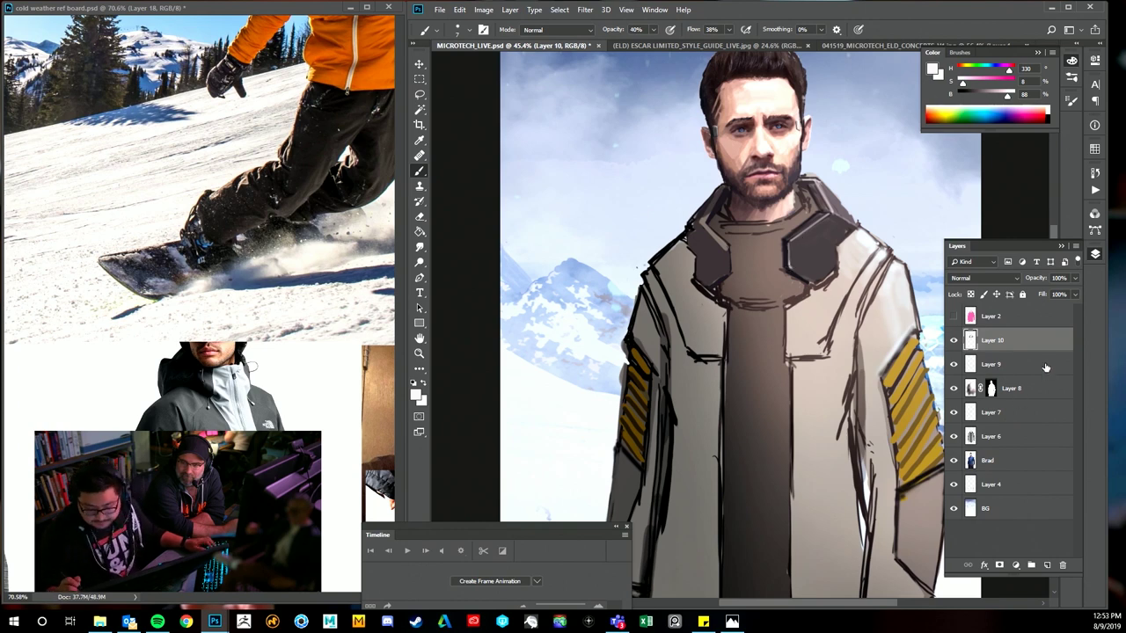
# - Add a new layer above Layer 10 and select the highlighted hexagonal collar panel with the Polygonal Lasso
pyautogui.press('l')
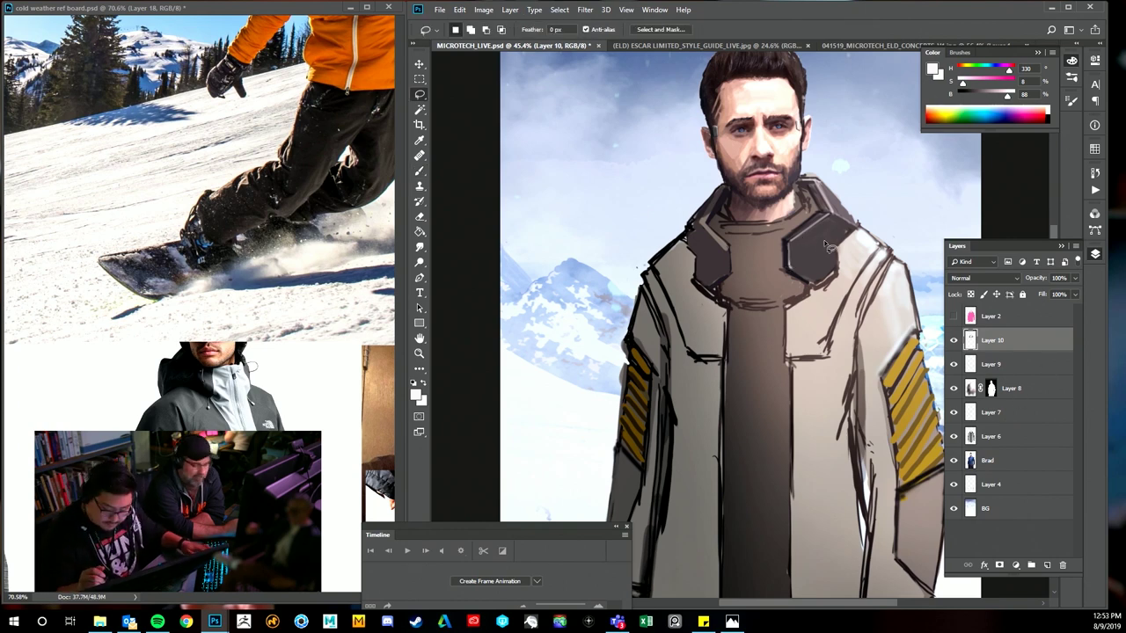
pyautogui.rightClick(421, 93)
pyautogui.click(480, 105)
pyautogui.click(1046, 565)
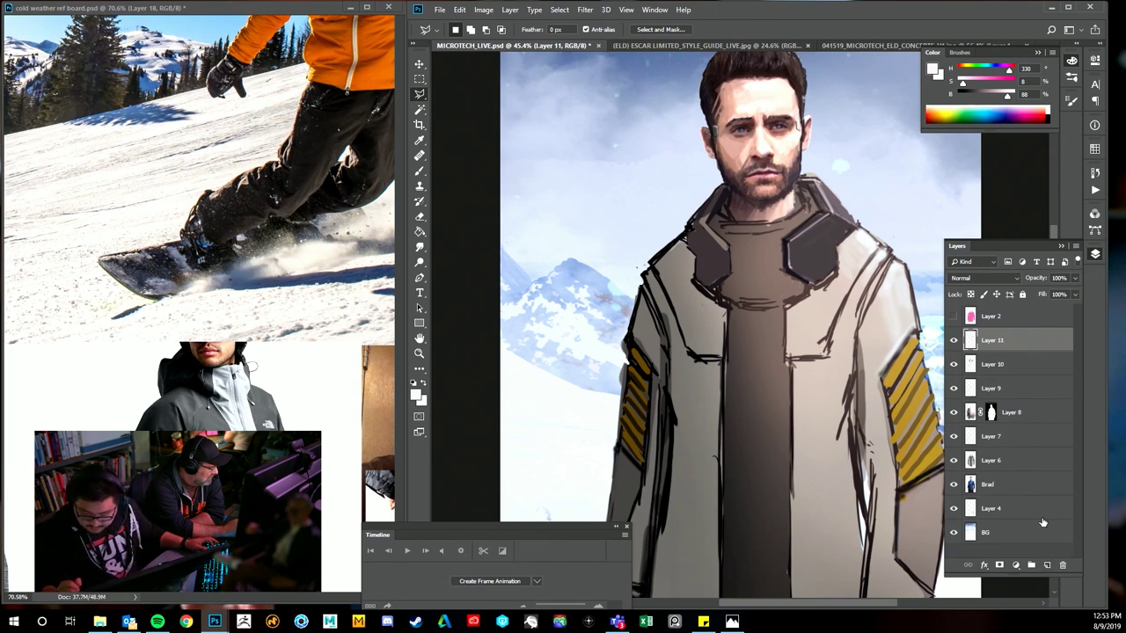
pyautogui.click(789, 250)
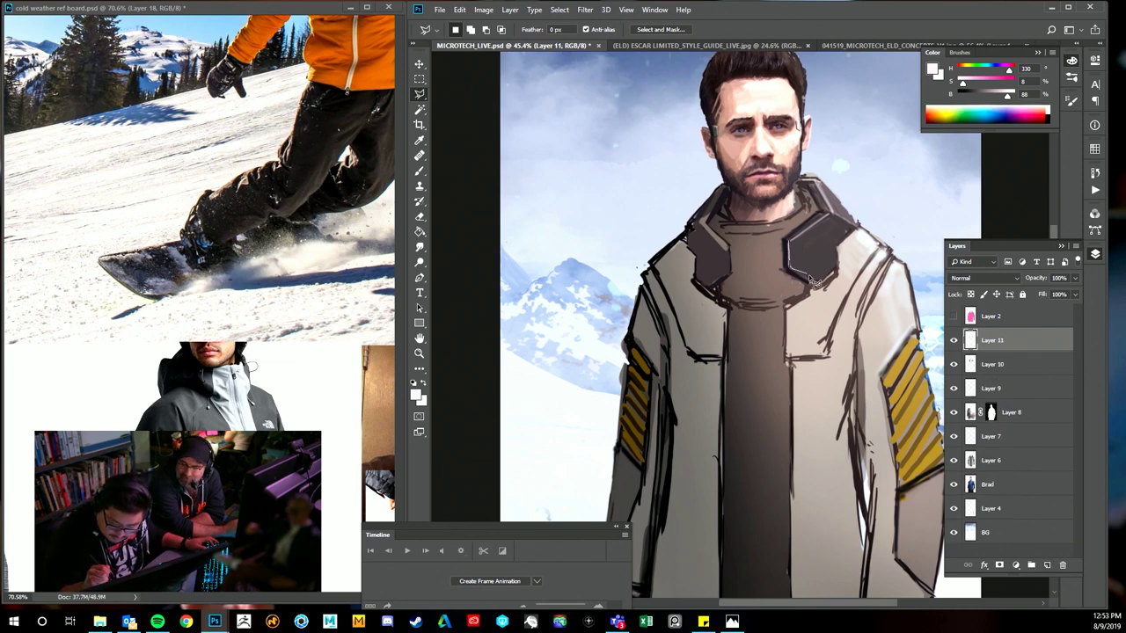
pyautogui.click(812, 282)
pyautogui.click(838, 273)
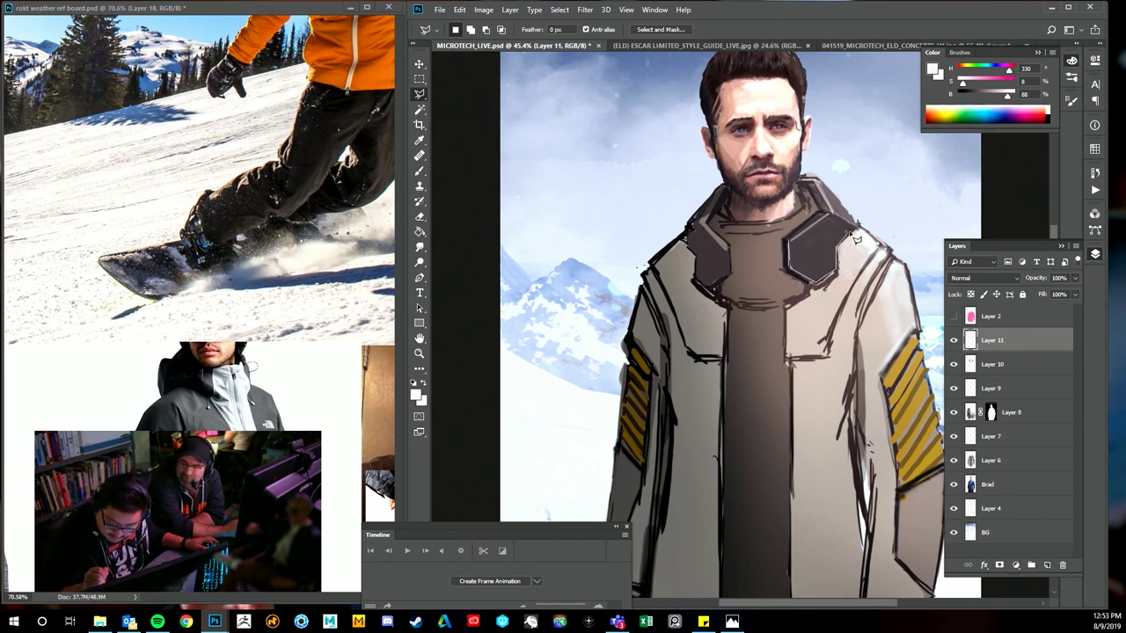
pyautogui.click(838, 220)
pyautogui.click(790, 250)
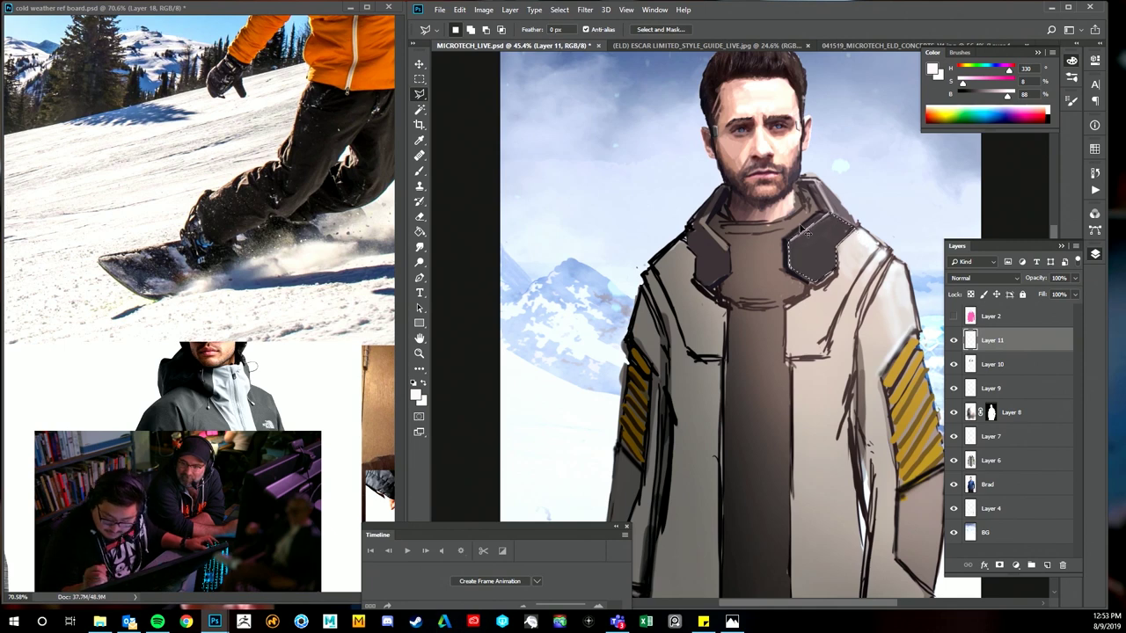
# - Paint a soft light sheen inside the selected panel using a 175 px Soft Round brush at 34% opacity, and deselect
pyautogui.press('b')
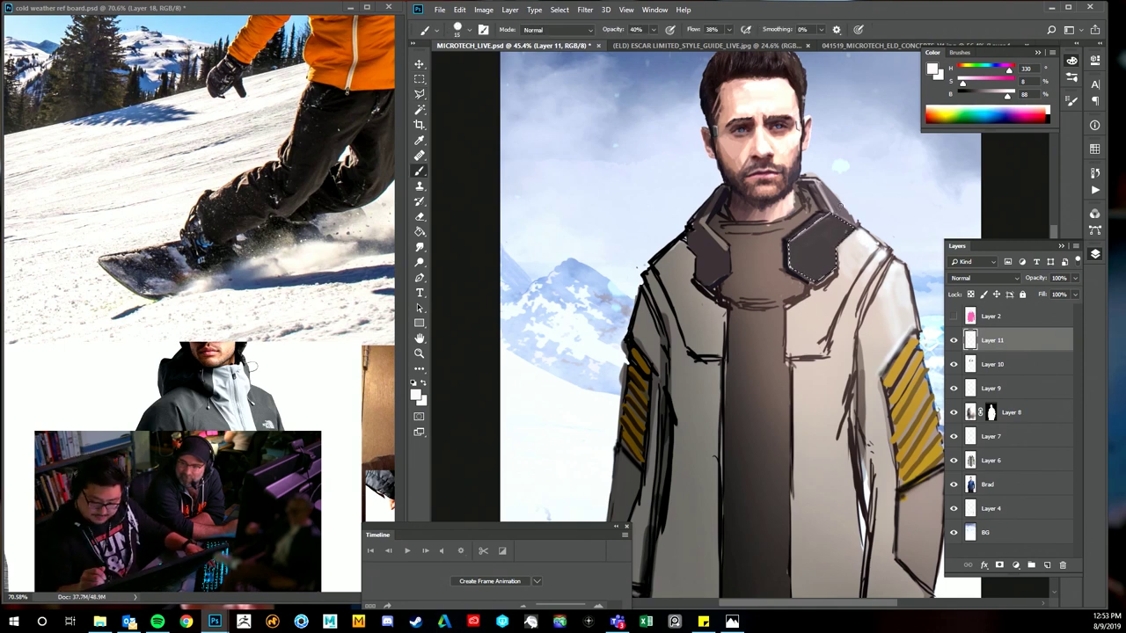
pyautogui.rightClick(857, 190)
pyautogui.click(934, 319)
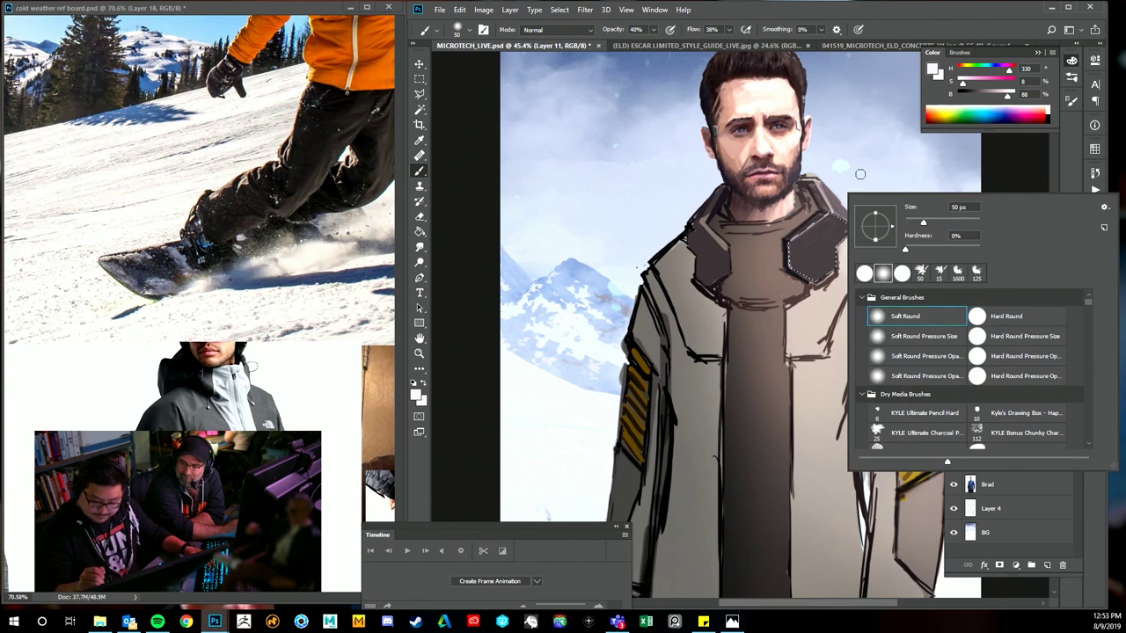
pyautogui.press('Return')
pyautogui.press(']')
pyautogui.press(']')
pyautogui.press(']')
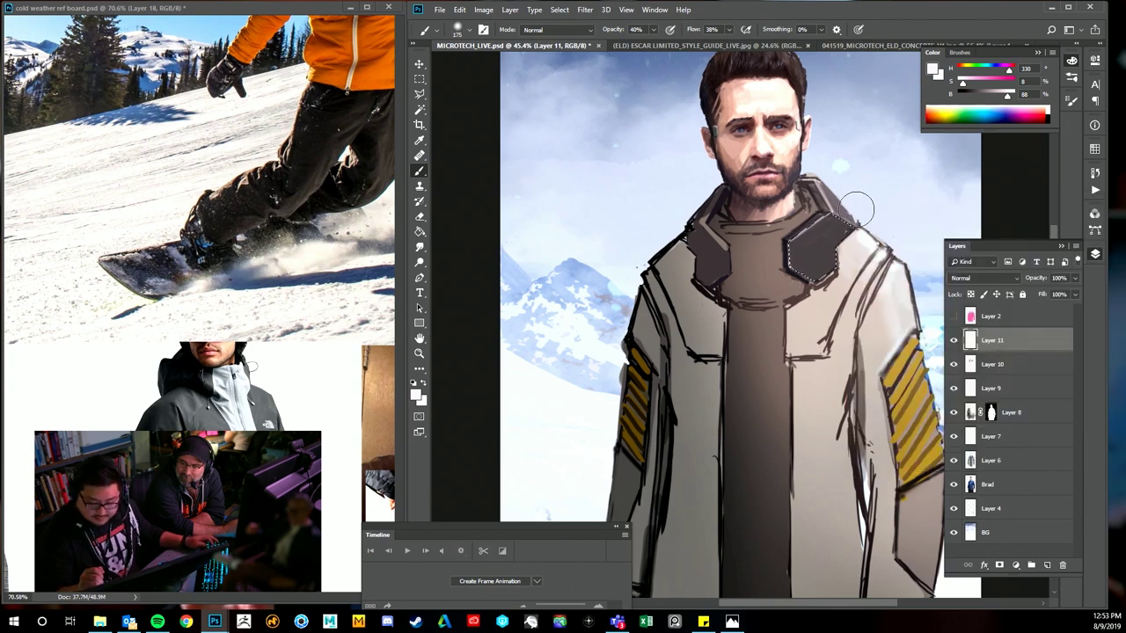
pyautogui.press('3')
pyautogui.press('4')
pyautogui.moveTo(850, 219)
pyautogui.mouseDown()
pyautogui.moveTo(822, 225)
pyautogui.moveTo(838, 243)
pyautogui.mouseUp()
pyautogui.keyDown('alt'); pyautogui.click(798, 273); pyautogui.keyUp('alt')
pyautogui.moveTo(753, 258)
pyautogui.mouseDown()
pyautogui.moveTo(800, 243)
pyautogui.moveTo(842, 306)
pyautogui.moveTo(823, 261)
pyautogui.moveTo(864, 252)
pyautogui.moveTo(819, 236)
pyautogui.moveTo(866, 289)
pyautogui.mouseUp()
pyautogui.keyDown('alt'); pyautogui.click(836, 255); pyautogui.keyUp('alt')
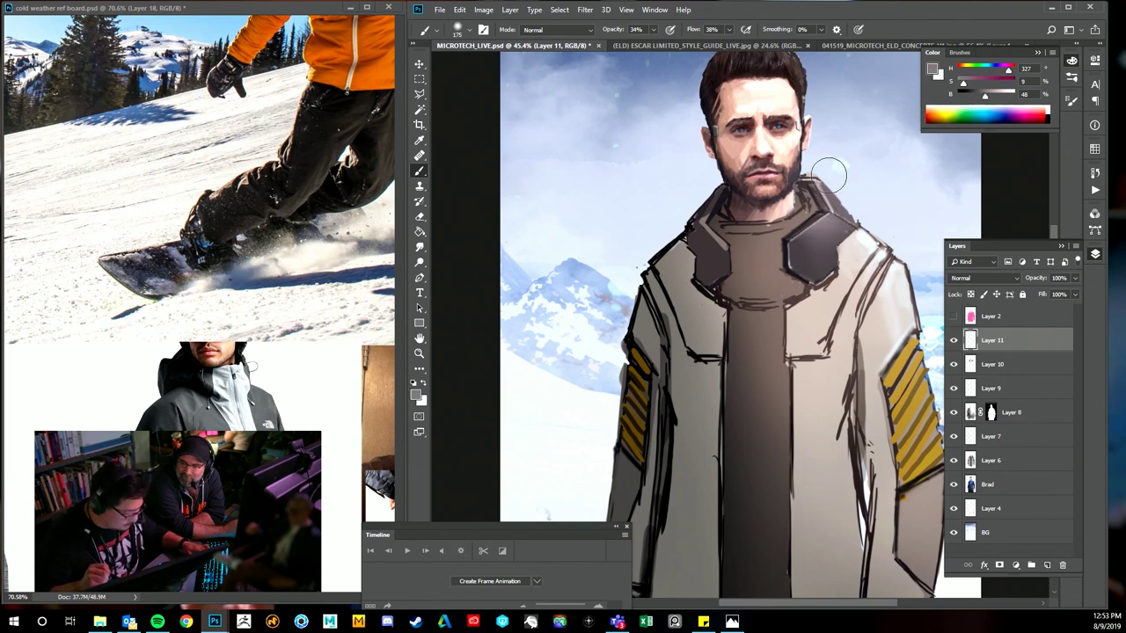
pyautogui.hotkey('ctrl', 'd')
# - Sample a lighter collar tone and paint a soft highlight on the raised collar side above the shaded panel
pyautogui.press('l')
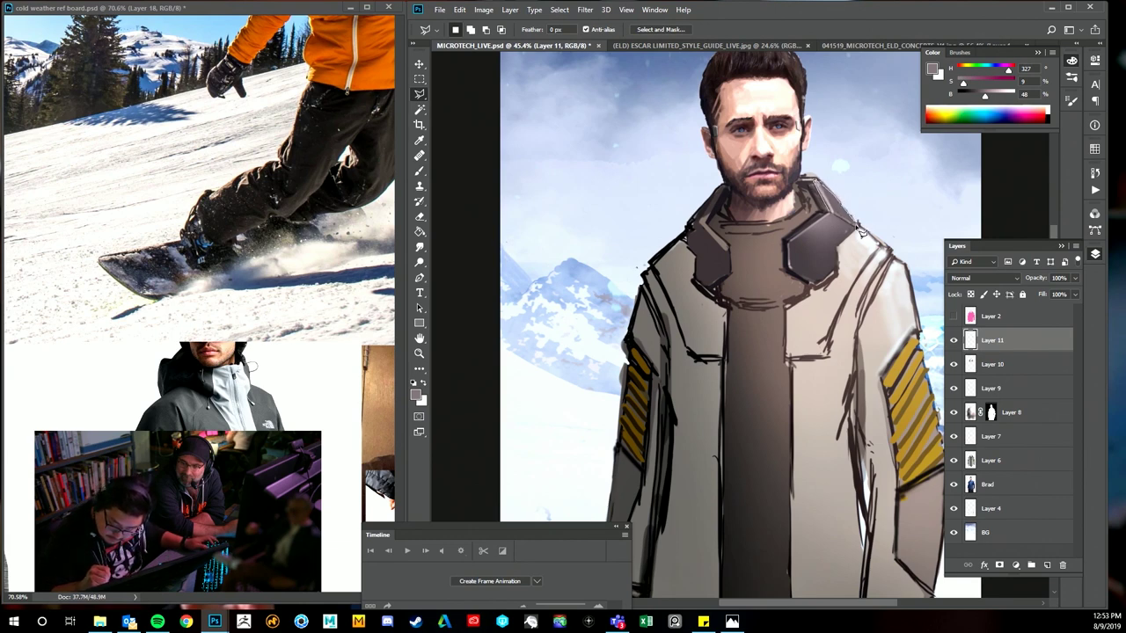
pyautogui.press('b')
pyautogui.keyDown('alt'); pyautogui.click(829, 203); pyautogui.keyUp('alt')
pyautogui.moveTo(836, 195)
pyautogui.mouseDown()
pyautogui.moveTo(857, 216)
pyautogui.moveTo(836, 190)
pyautogui.moveTo(859, 213)
pyautogui.moveTo(840, 182)
pyautogui.moveTo(879, 178)
pyautogui.mouseUp()
pyautogui.hotkey('ctrl', '0')
pyautogui.press('z')
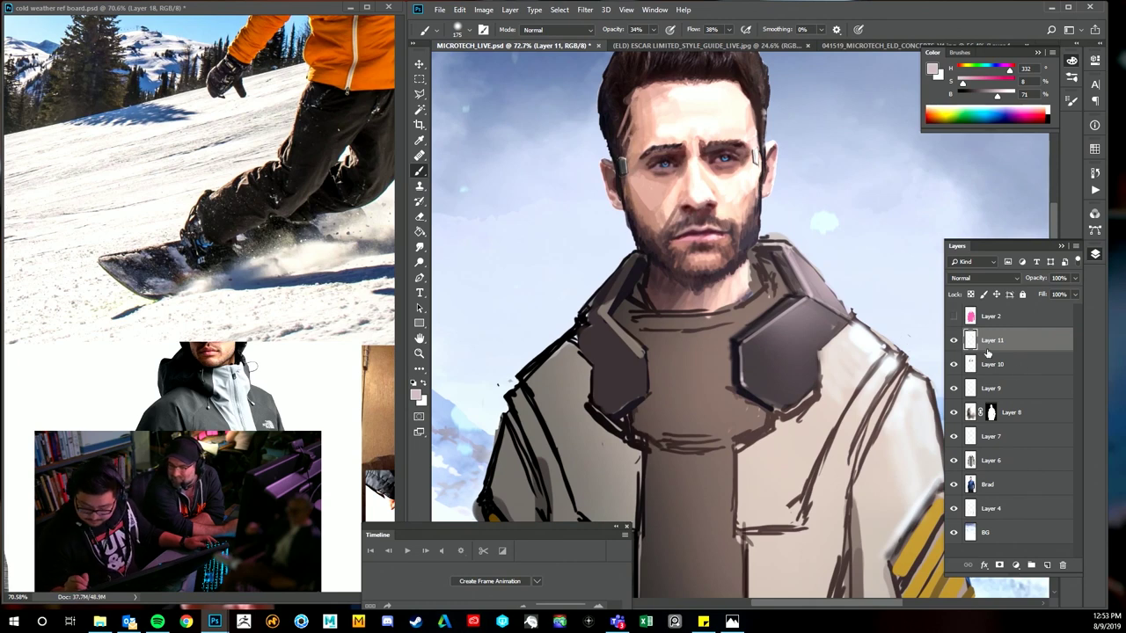
# - On a new layer, dot dark rivets around the hexagonal panel's corners at 100% opacity and accent them with sampled light grey
pyautogui.click(1047, 565)
pyautogui.press('[')
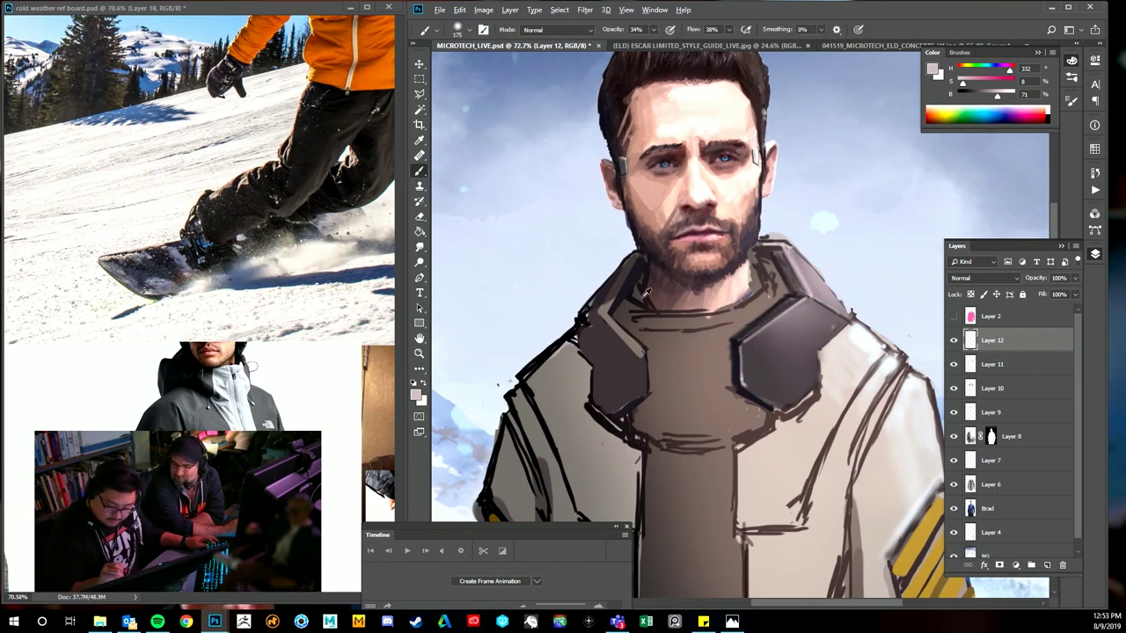
pyautogui.keyDown('alt'); pyautogui.click(642, 286); pyautogui.keyUp('alt')
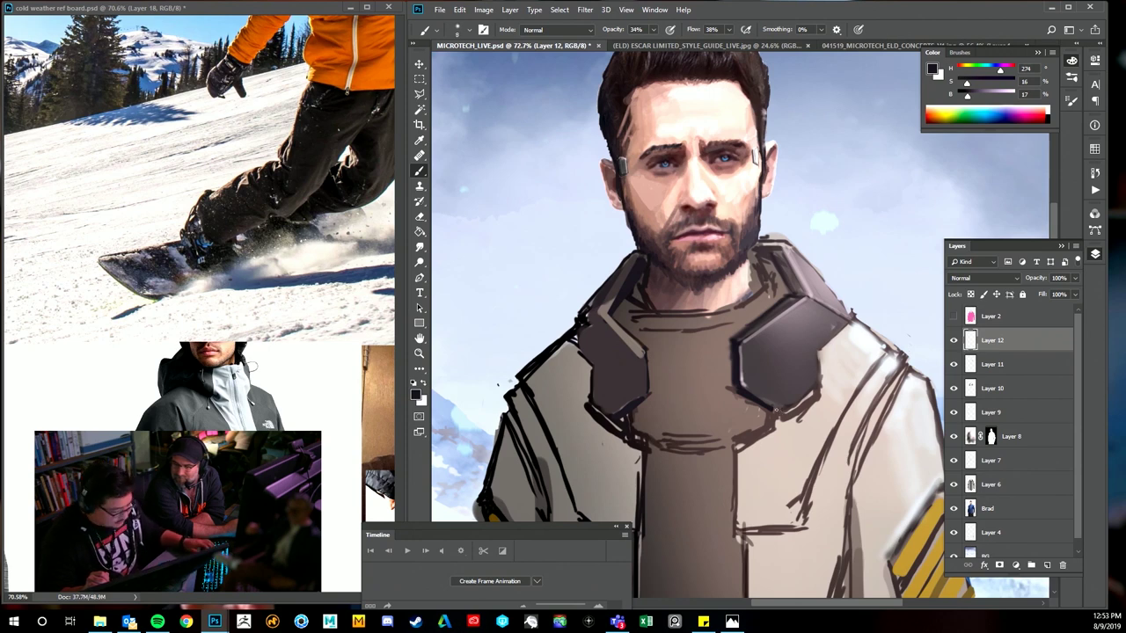
pyautogui.press('0')
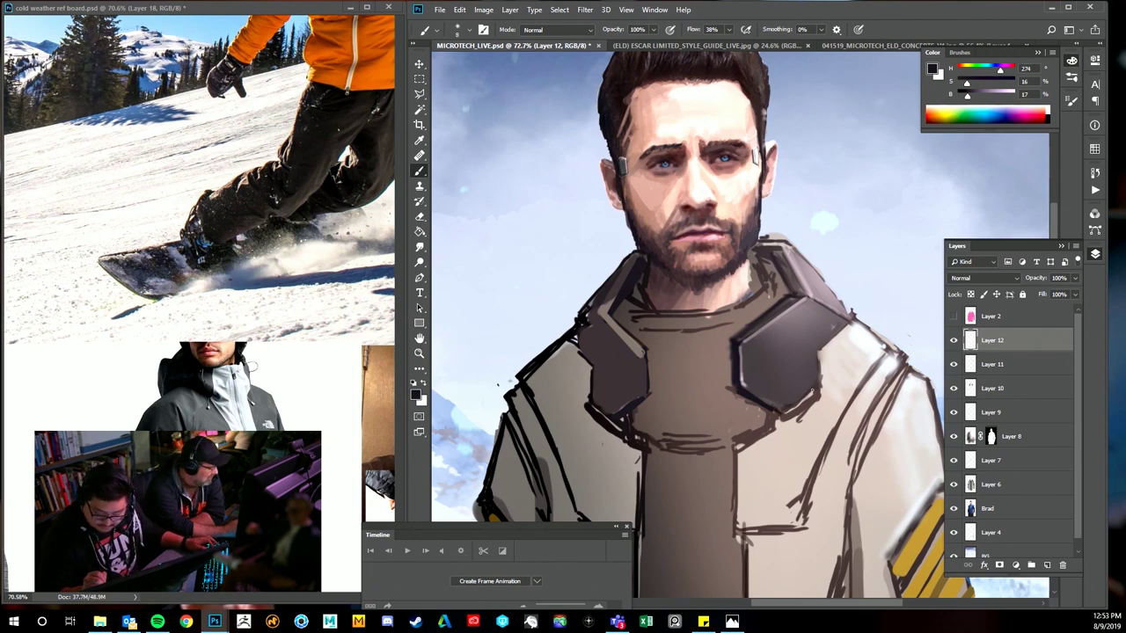
pyautogui.moveTo(819, 353)
pyautogui.mouseDown()
pyautogui.moveTo(818, 386)
pyautogui.moveTo(852, 320)
pyautogui.mouseUp()
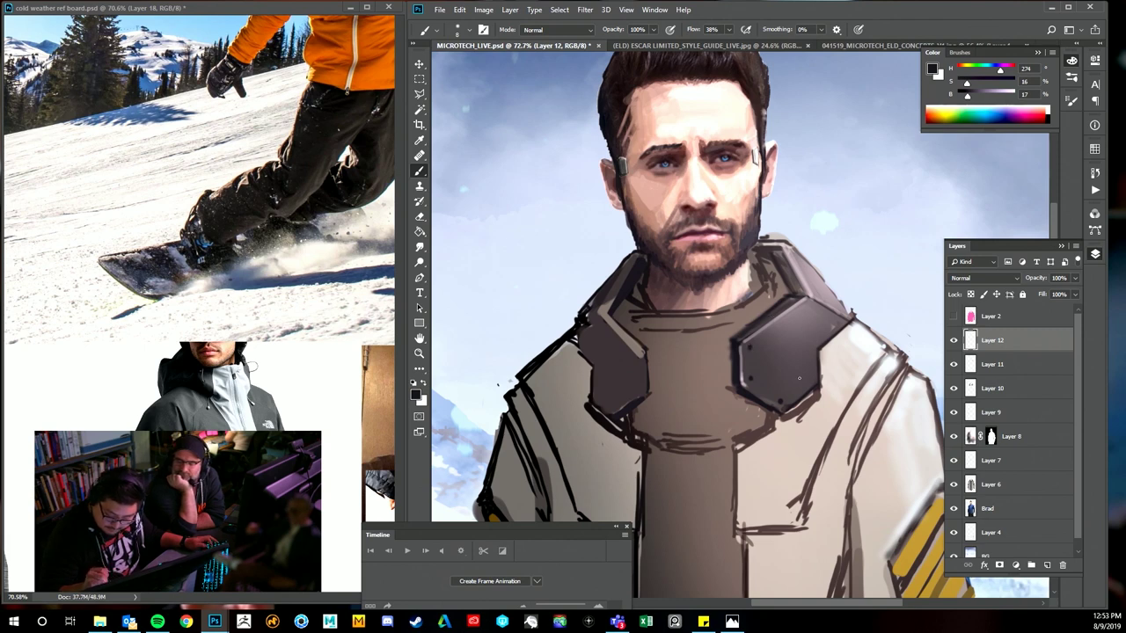
pyautogui.keyDown('alt'); pyautogui.click(858, 352); pyautogui.keyUp('alt')
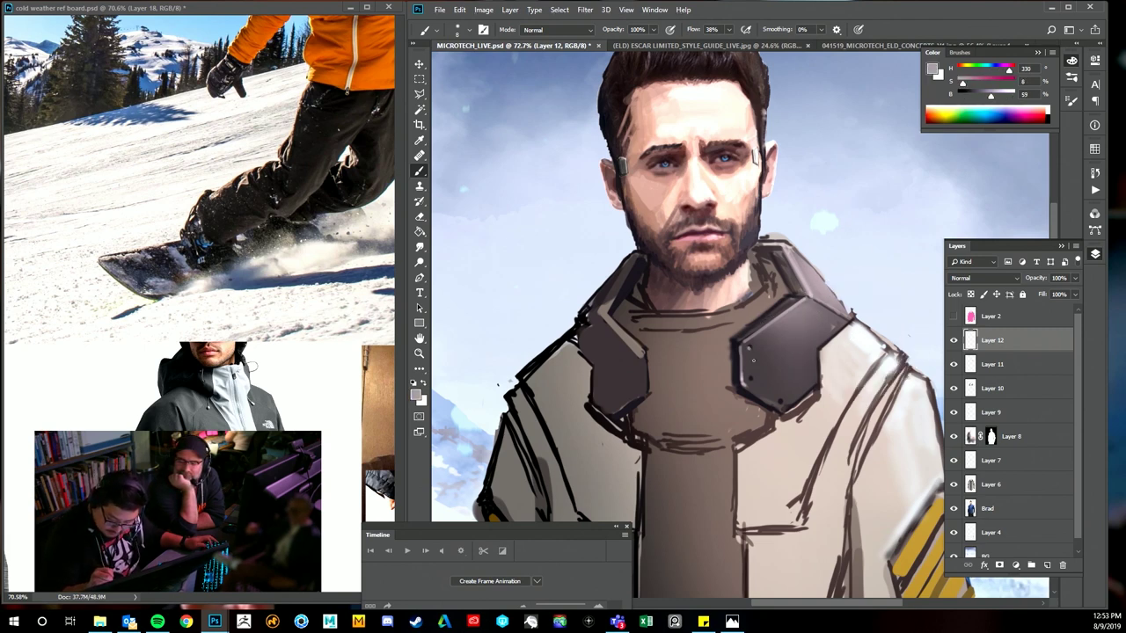
pyautogui.moveTo(801, 363); pyautogui.dragTo(714, 363)
pyautogui.moveTo(877, 345); pyautogui.dragTo(831, 284)
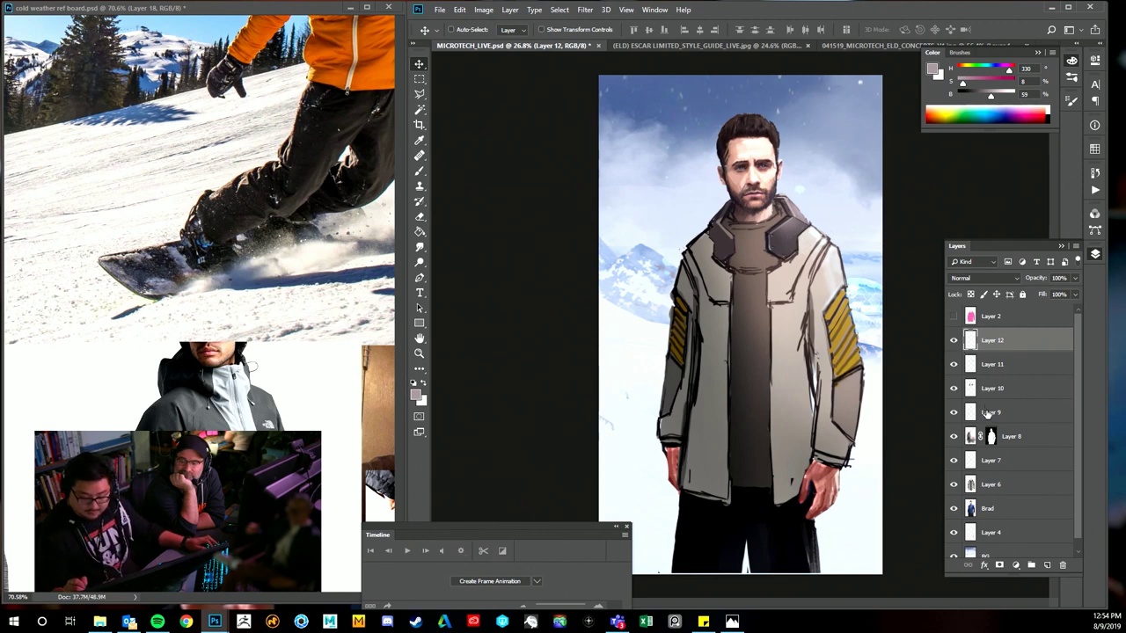
# - Merge Layer 9 through Layer 12 into one layer and toggle its visibility to compare the collar detailing
pyautogui.keyDown('shift'); pyautogui.click(992, 413); pyautogui.keyUp('shift')
pyautogui.click(999, 388)
pyautogui.click(1008, 362)
pyautogui.click(1011, 341)
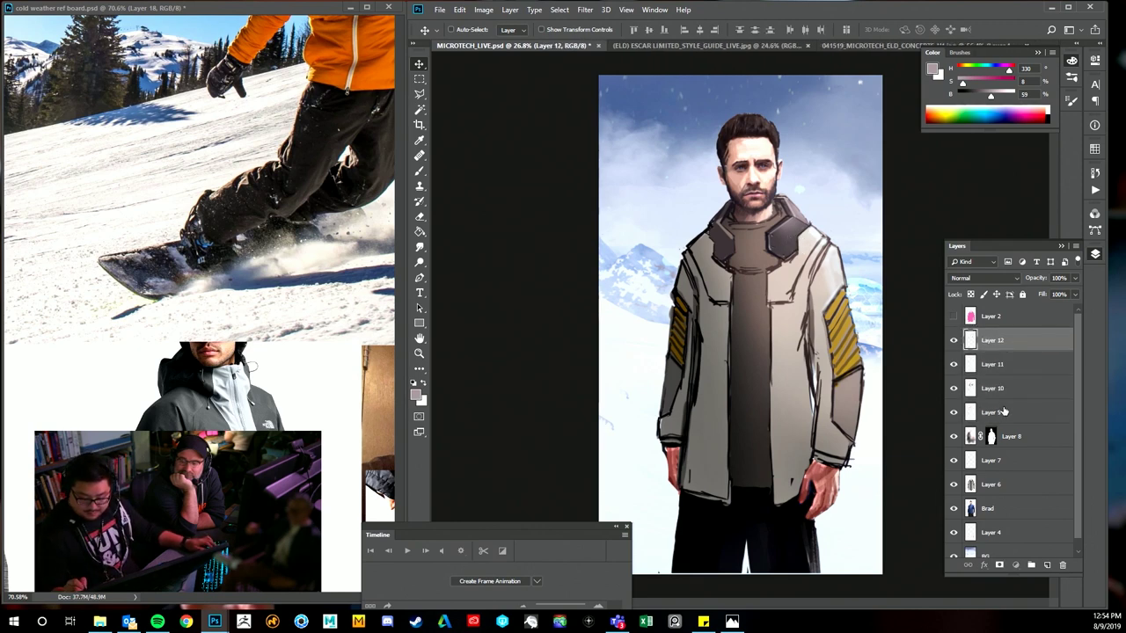
pyautogui.keyDown('shift'); pyautogui.click(1005, 411); pyautogui.keyUp('shift')
pyautogui.hotkey('ctrl', 'e')
pyautogui.click(954, 341)
pyautogui.click(954, 340)
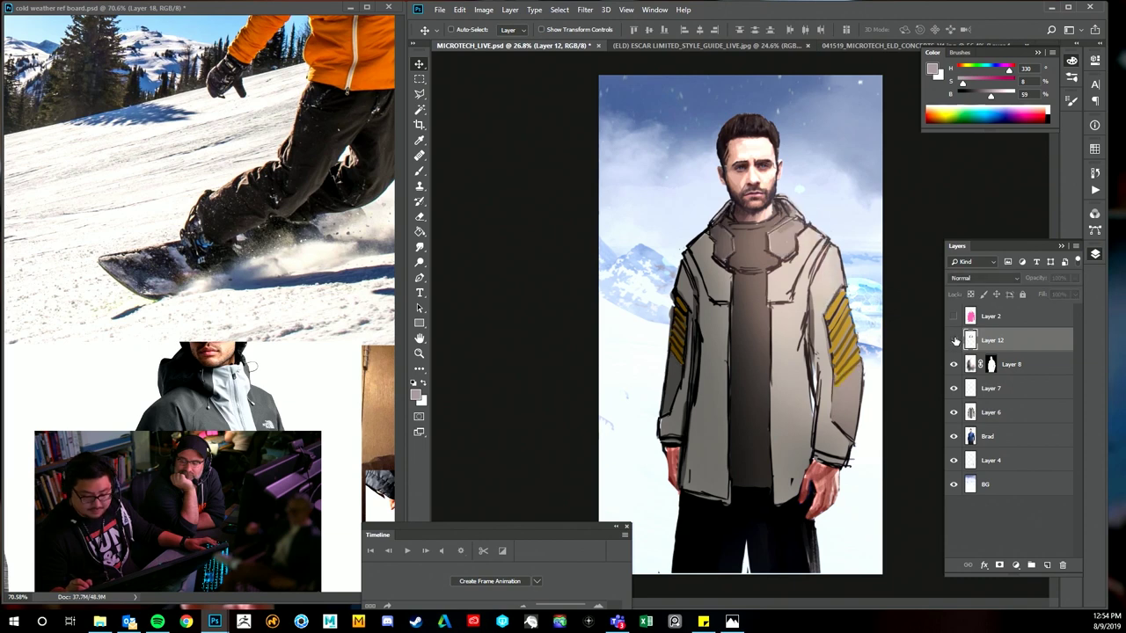
pyautogui.click(954, 341)
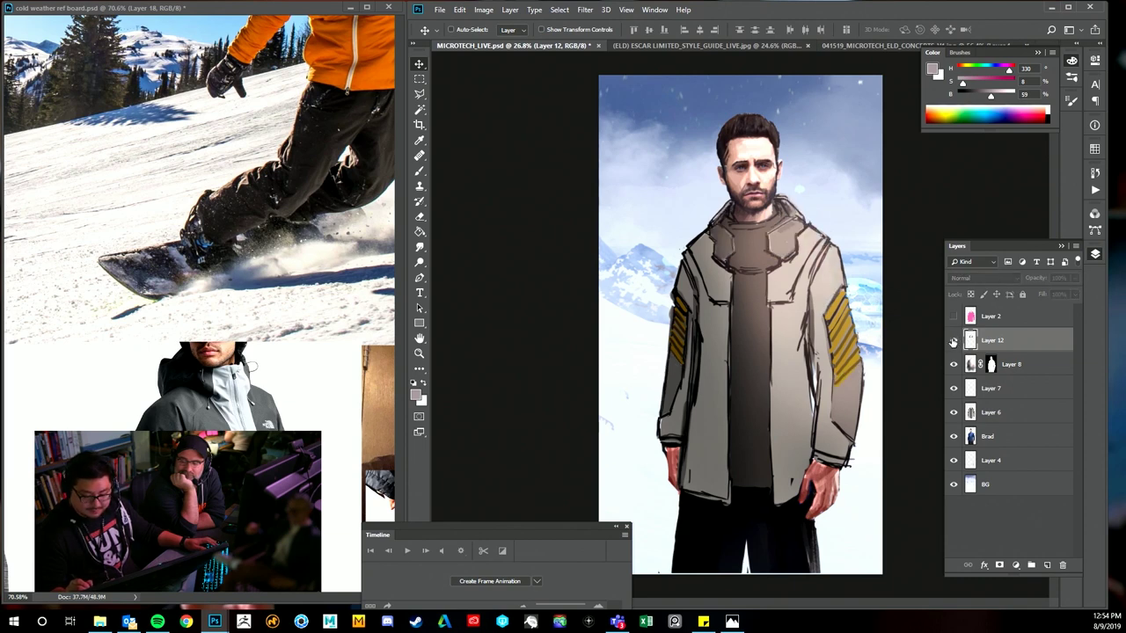
pyautogui.click(955, 341)
# - Sample near-black tones and reinforce the outlines of both hexagonal collar panels with a 10 px brush at full opacity
pyautogui.scroll(3, 798, 303)
pyautogui.press('b')
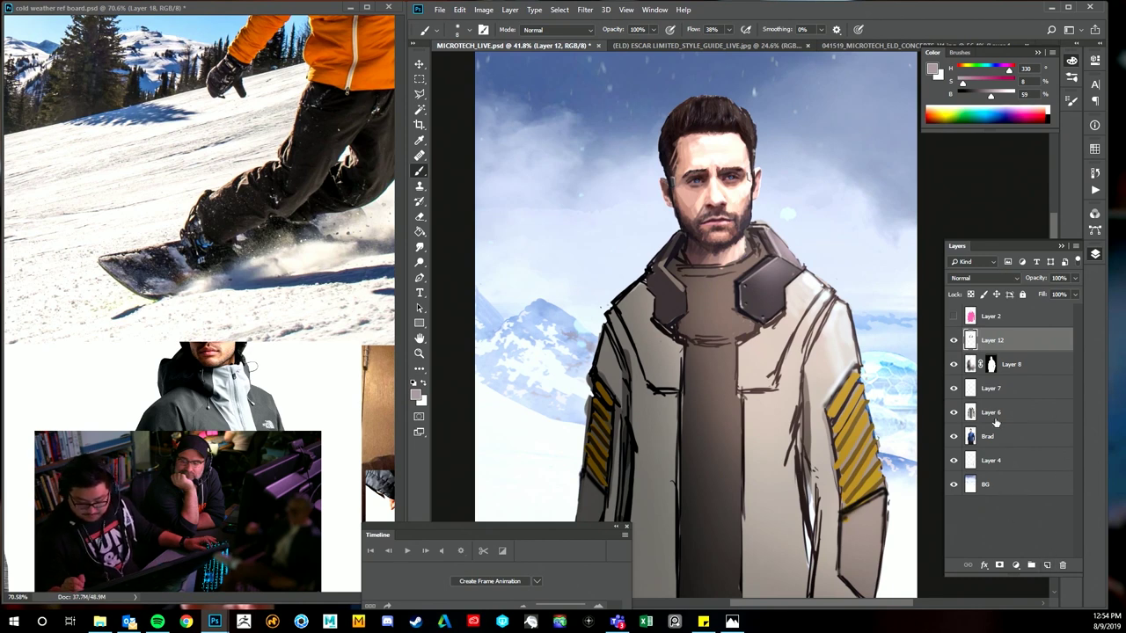
pyautogui.keyDown('alt'); pyautogui.click(738, 300); pyautogui.keyUp('alt')
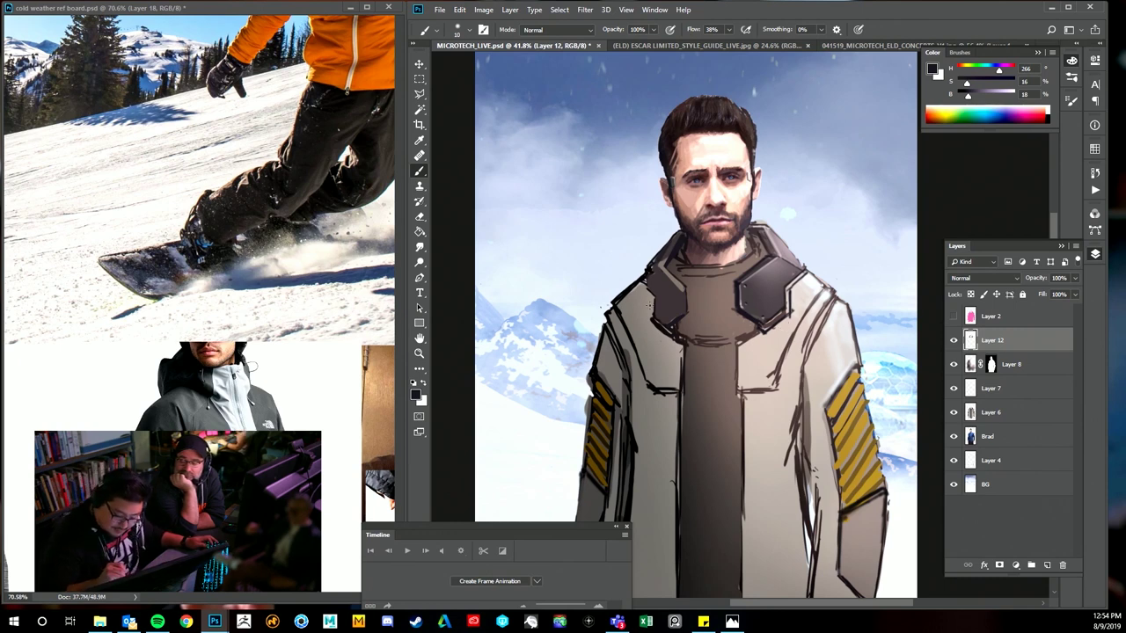
pyautogui.keyDown('alt'); pyautogui.click(652, 308); pyautogui.keyUp('alt')
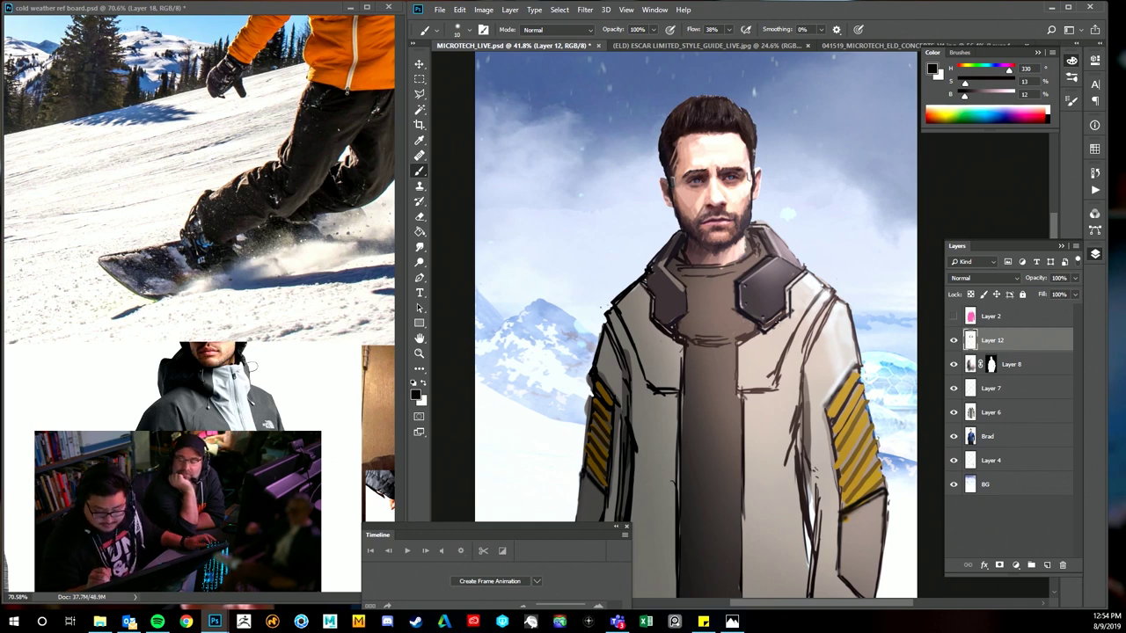
pyautogui.moveTo(802, 302)
pyautogui.mouseDown()
pyautogui.moveTo(730, 302)
pyautogui.moveTo(771, 303)
pyautogui.mouseUp()
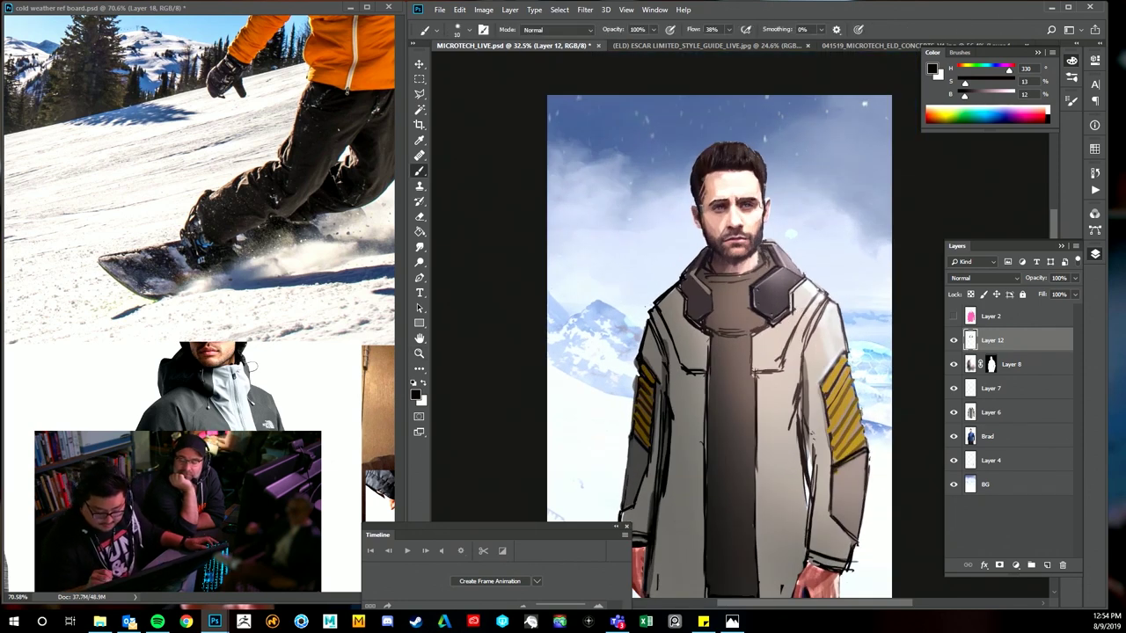
pyautogui.press('v')
pyautogui.moveTo(802, 360); pyautogui.dragTo(750, 372)
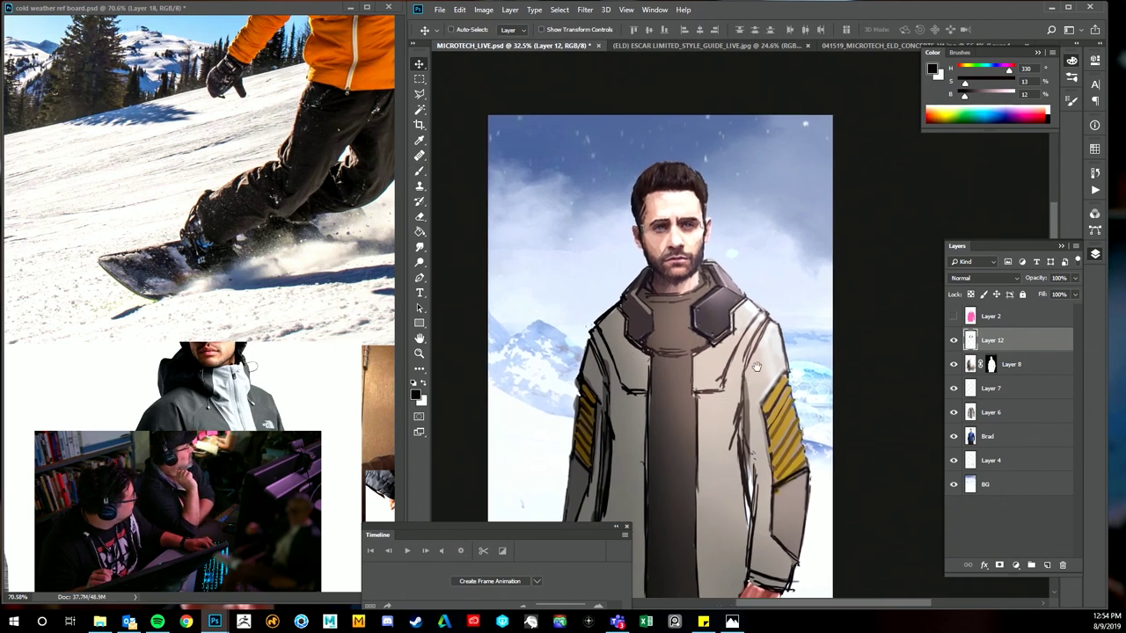
pyautogui.press('b')
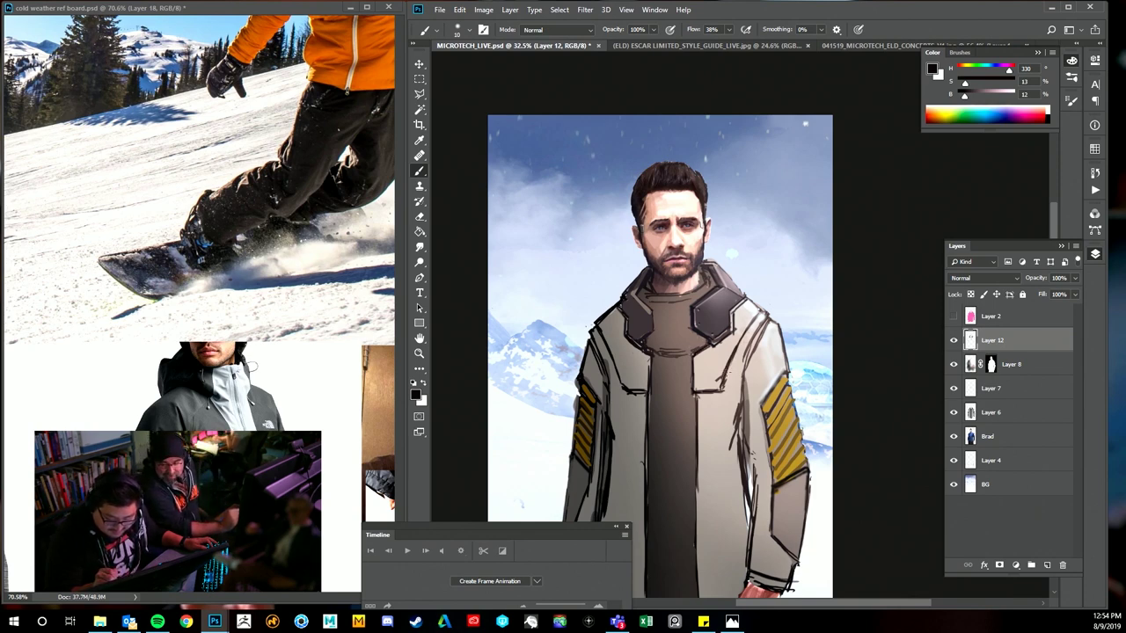
# - Sample light and dark coat tones around the hexagonal collar panel and paint soft shading on the chest below it at 30% opacity
pyautogui.keyDown('alt'); pyautogui.click(719, 367); pyautogui.keyUp('alt')
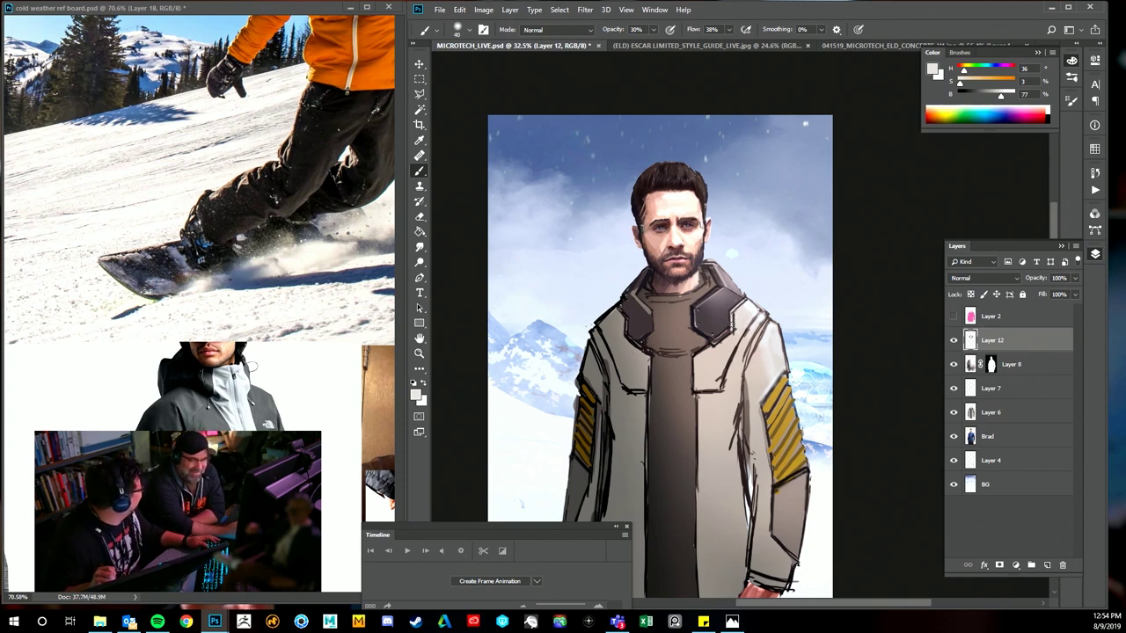
pyautogui.keyDown('alt'); pyautogui.click(740, 317); pyautogui.keyUp('alt')
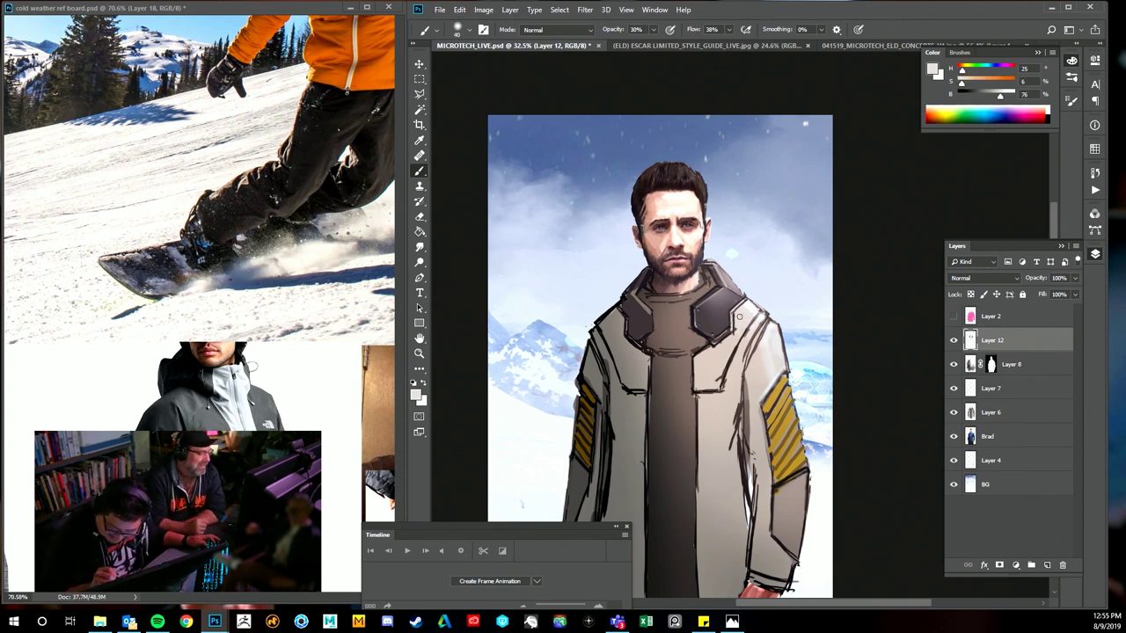
pyautogui.keyDown('alt'); pyautogui.click(729, 333); pyautogui.keyUp('alt')
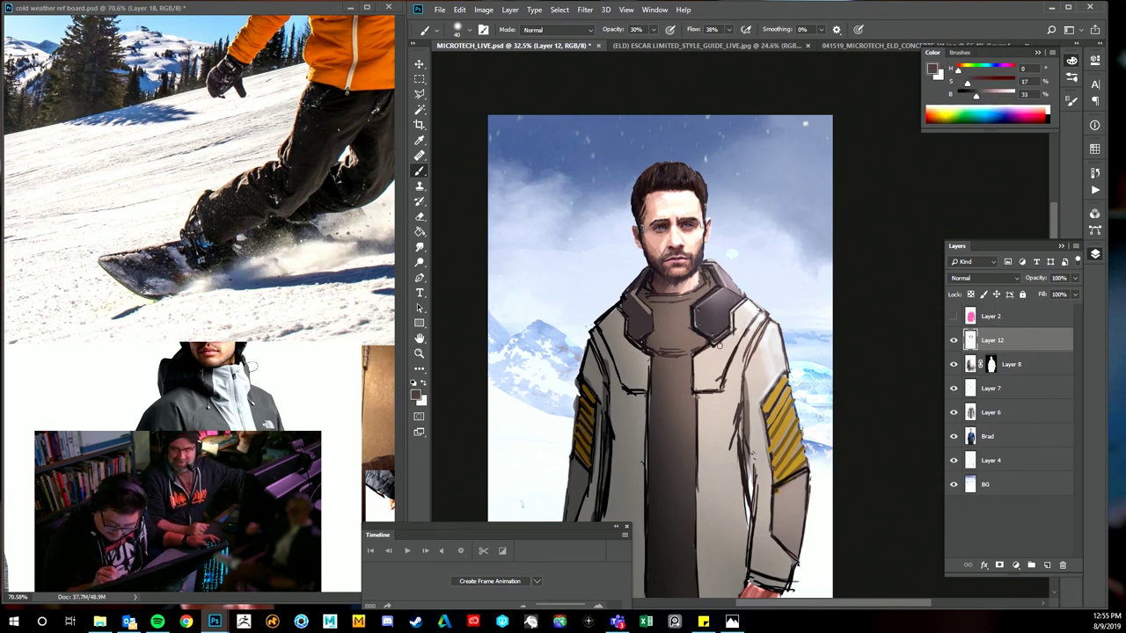
pyautogui.moveTo(723, 364); pyautogui.dragTo(704, 373)
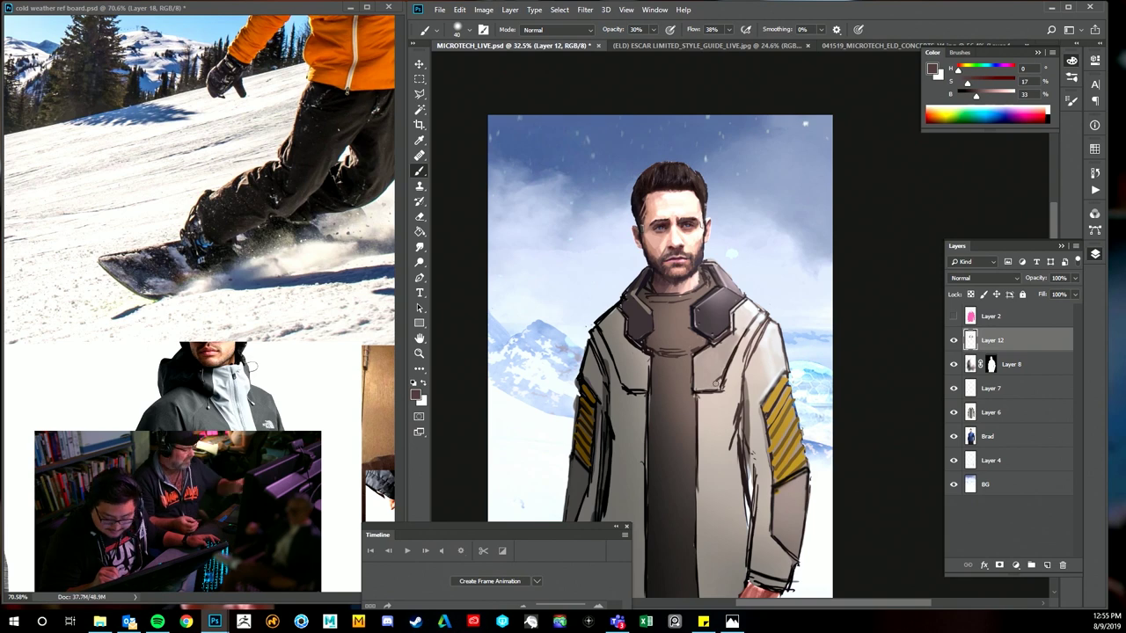
pyautogui.keyDown('alt'); pyautogui.click(745, 318); pyautogui.keyUp('alt')
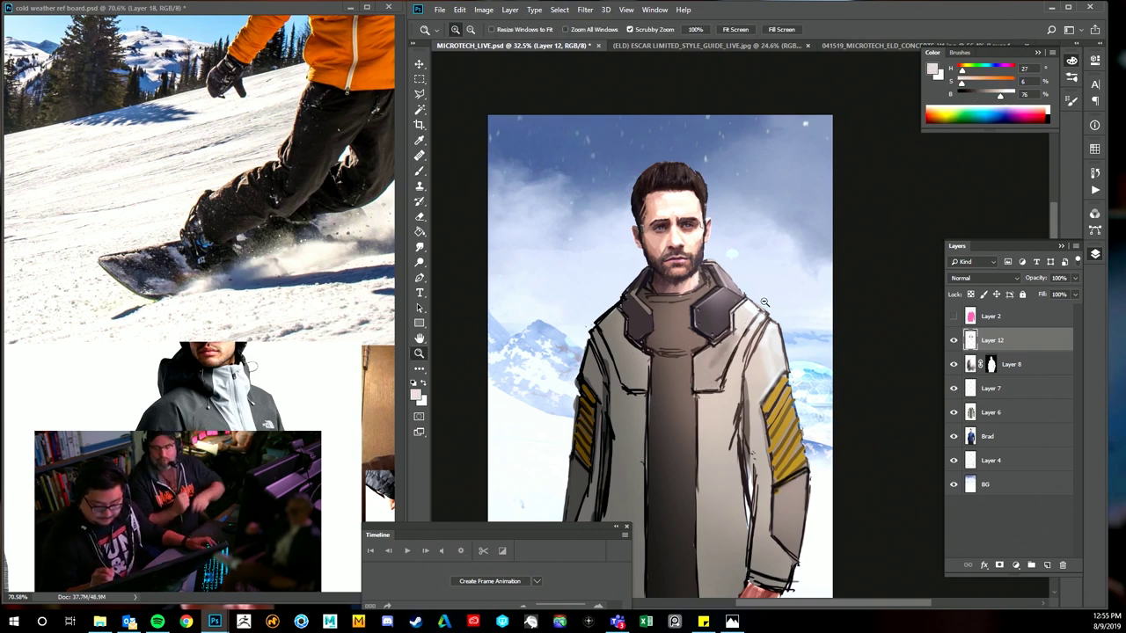
# - Show and select Layer 2 to preview the pink Soft Light tint over the whole coat
pyautogui.scroll(-1, 744, 327)
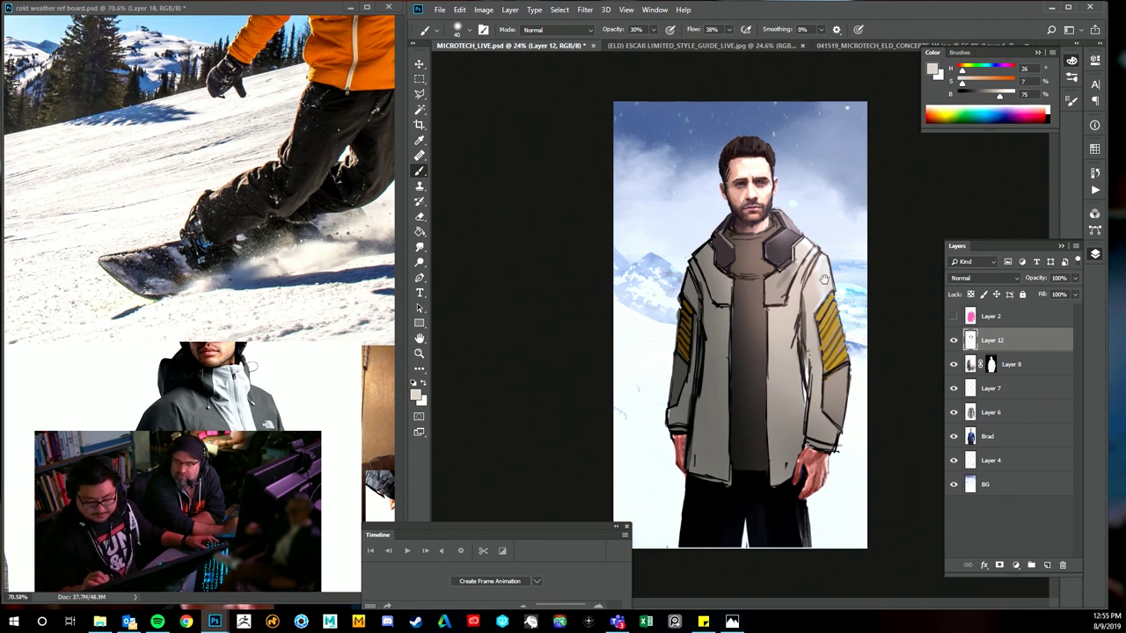
pyautogui.press('z')
pyautogui.moveTo(825, 282); pyautogui.dragTo(861, 281)
pyautogui.press('v')
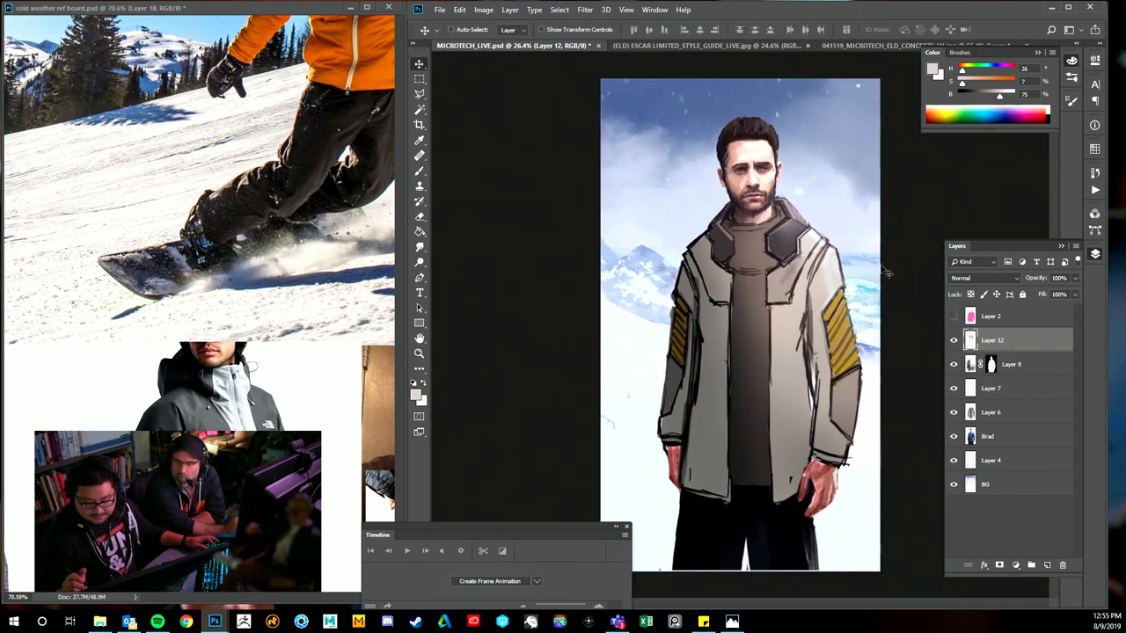
pyautogui.click(954, 316)
pyautogui.click(1007, 319)
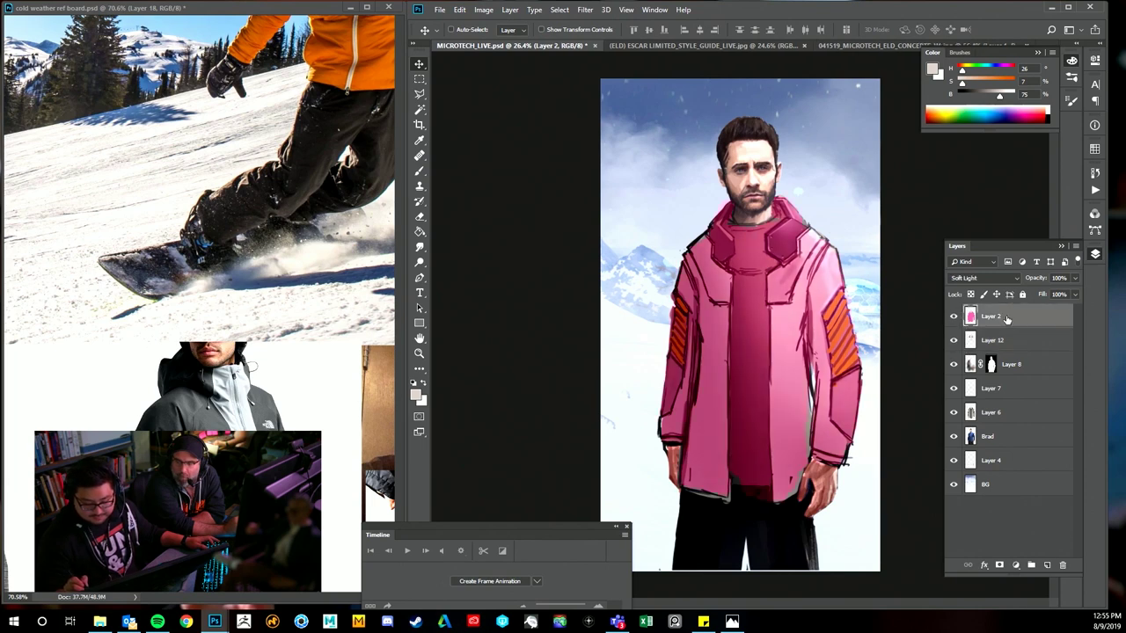
pyautogui.click(955, 317)
pyautogui.click(955, 317)
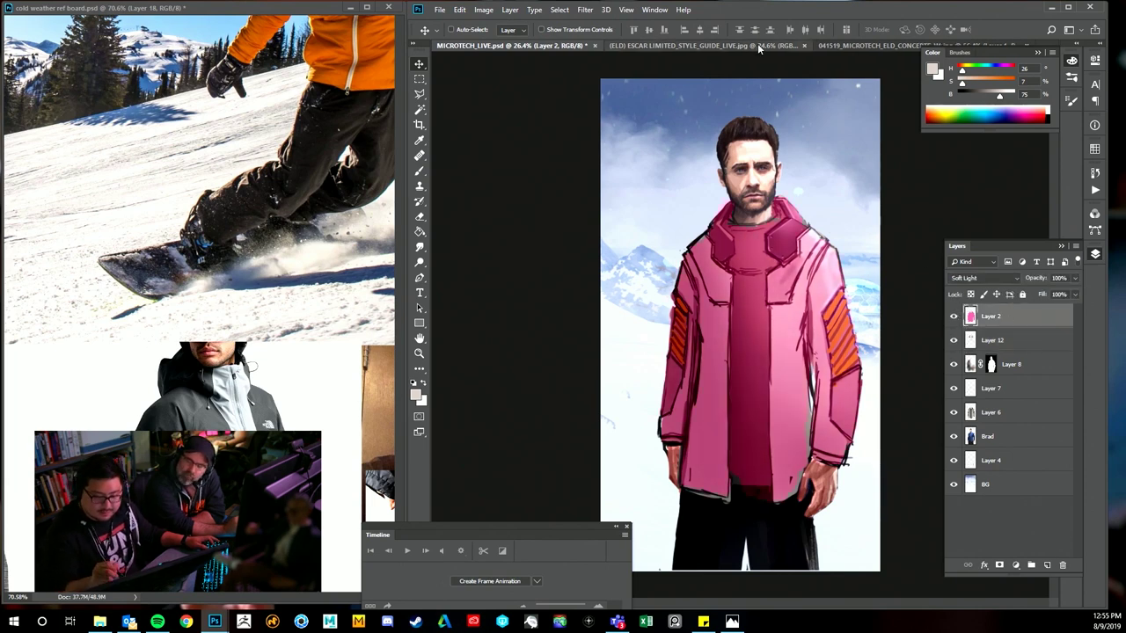
# - Review the earlier Microtech concept sheet and the Escar Limited style guide for design direction
pyautogui.click(730, 45)
pyautogui.press('z')
pyautogui.click(897, 45)
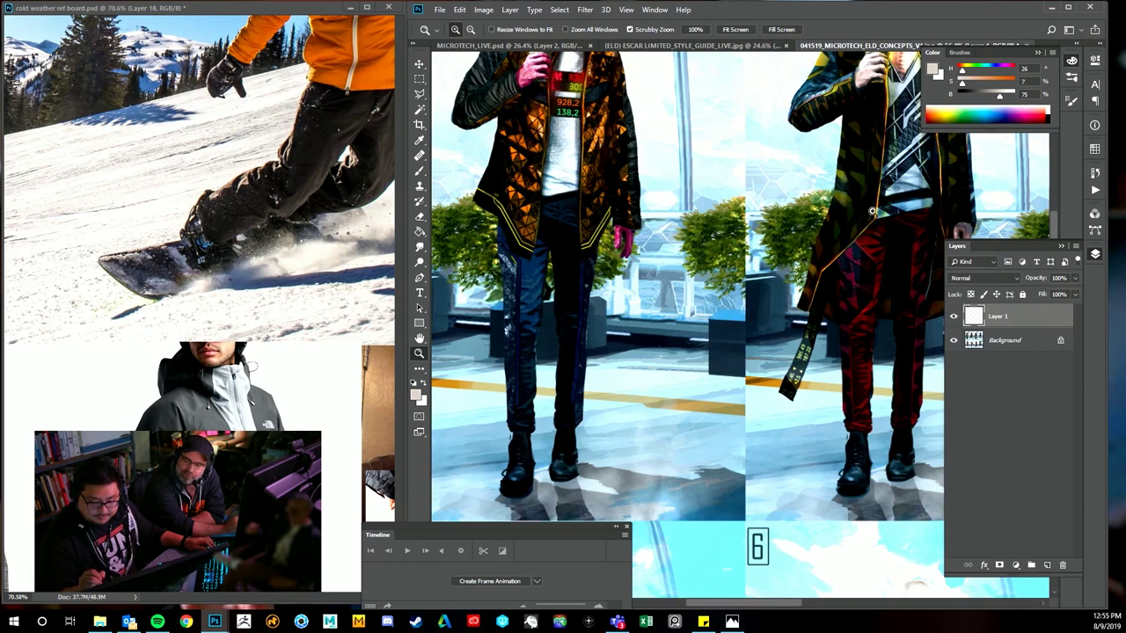
pyautogui.moveTo(873, 211); pyautogui.dragTo(847, 317)
pyautogui.moveTo(877, 275); pyautogui.dragTo(746, 281)
pyautogui.press('v')
pyautogui.moveTo(837, 276); pyautogui.dragTo(791, 293)
pyautogui.click(692, 45)
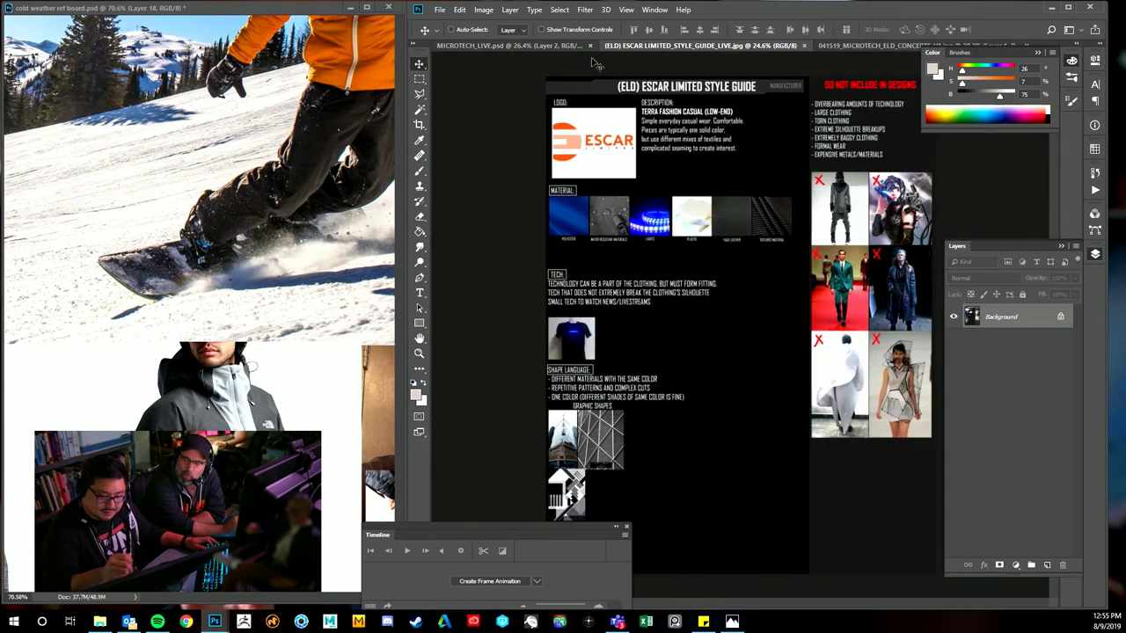
pyautogui.click(568, 45)
# - Toggle the pink Layer 2 tint repeatedly to compare the coat with and without colour
pyautogui.click(955, 318)
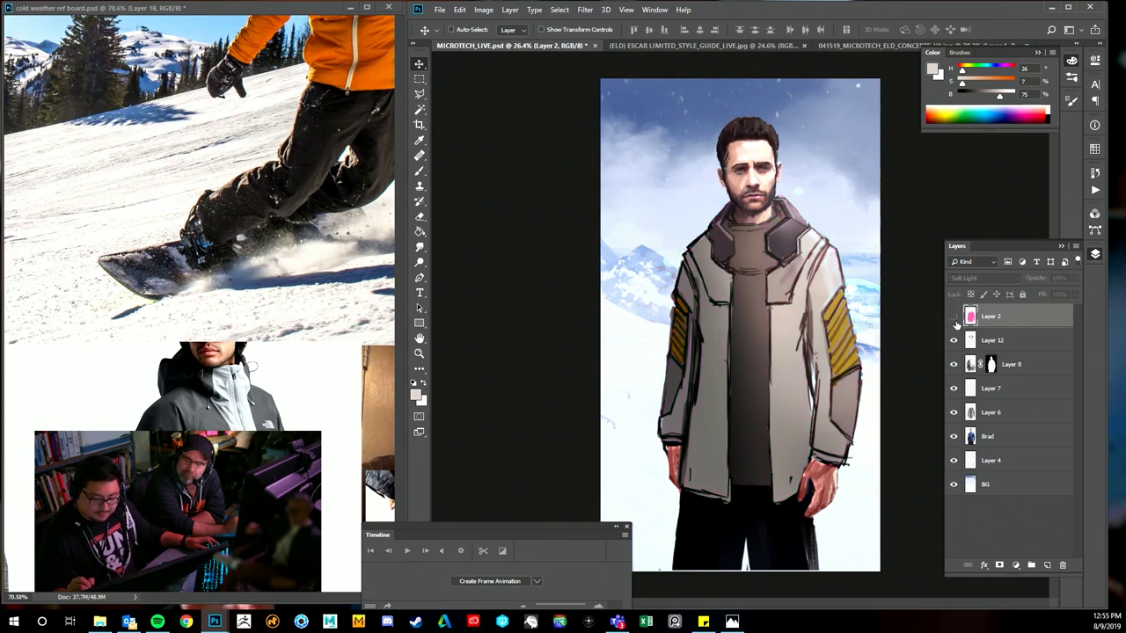
pyautogui.click(955, 322)
pyautogui.click(954, 320)
pyautogui.click(954, 319)
pyautogui.click(953, 318)
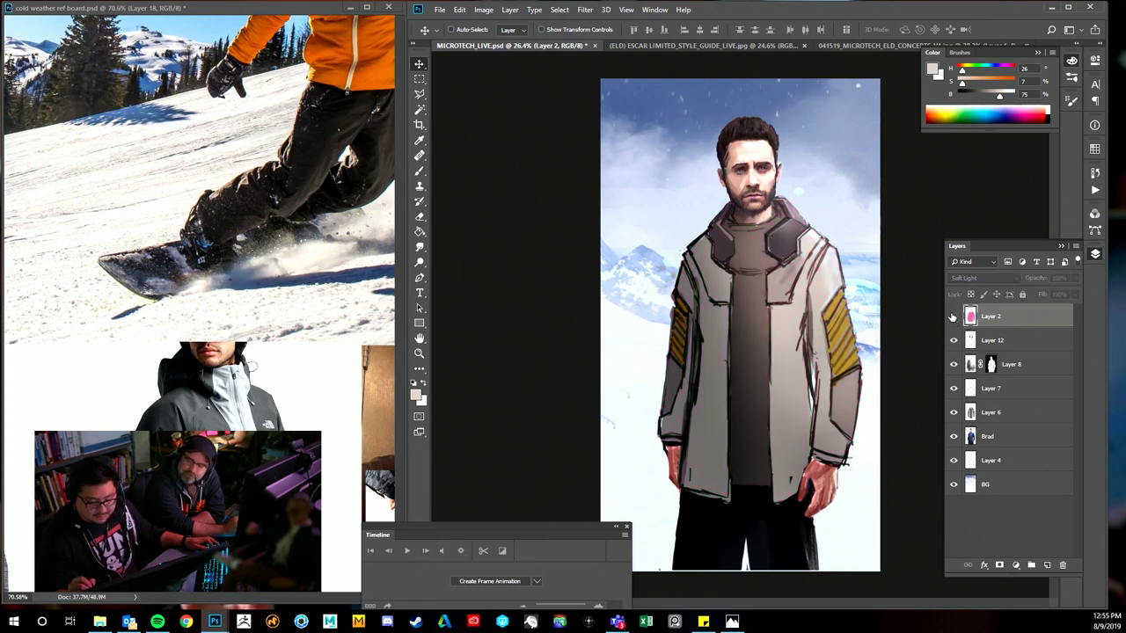
pyautogui.click(954, 318)
pyautogui.click(955, 320)
pyautogui.click(955, 320)
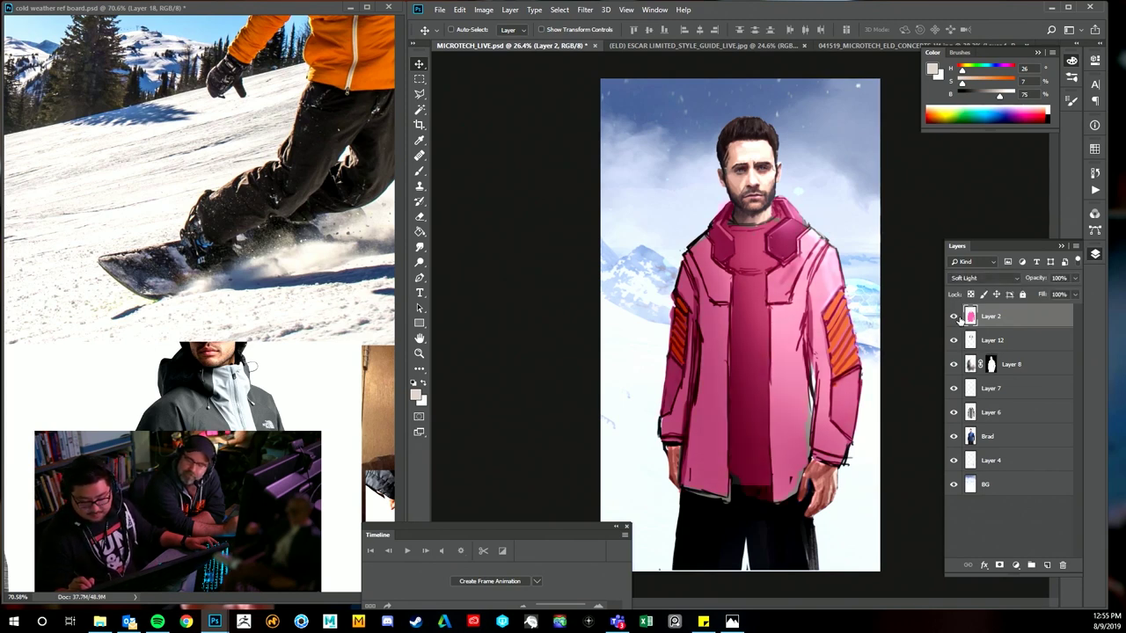
pyautogui.click(956, 319)
pyautogui.click(955, 318)
pyautogui.click(955, 317)
pyautogui.click(956, 317)
pyautogui.click(957, 316)
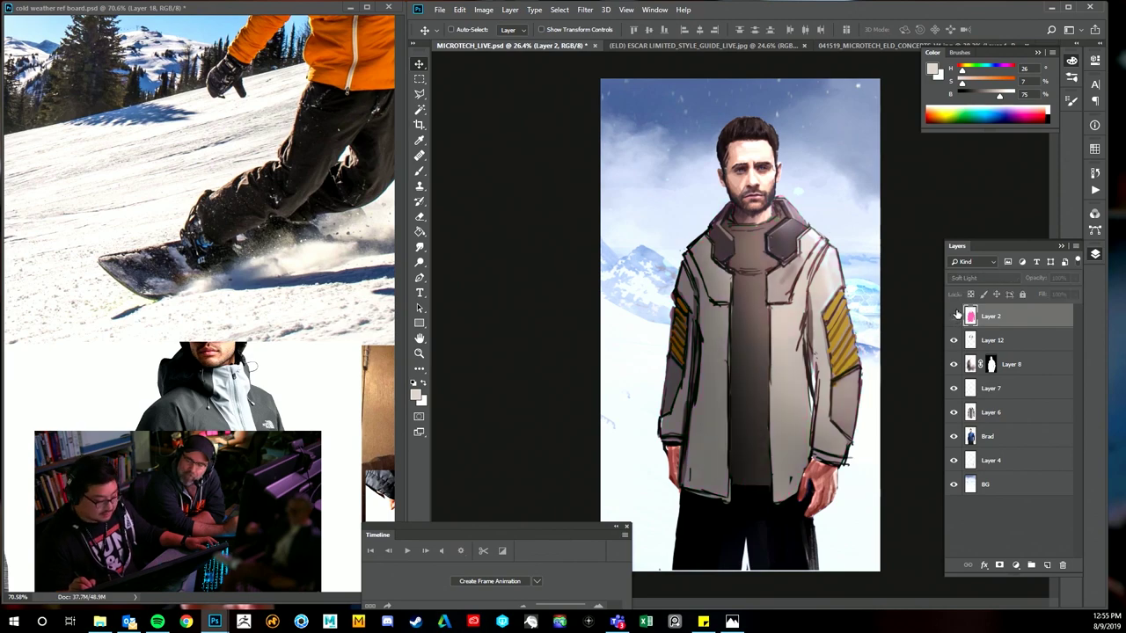
# - Copy a section of the yellow-striped building facade from the reference board and paste it over the coat's lower front
pyautogui.click(344, 498)
pyautogui.moveTo(344, 498); pyautogui.dragTo(295, 412)
pyautogui.moveTo(374, 435); pyautogui.dragTo(269, 444)
pyautogui.press('l')
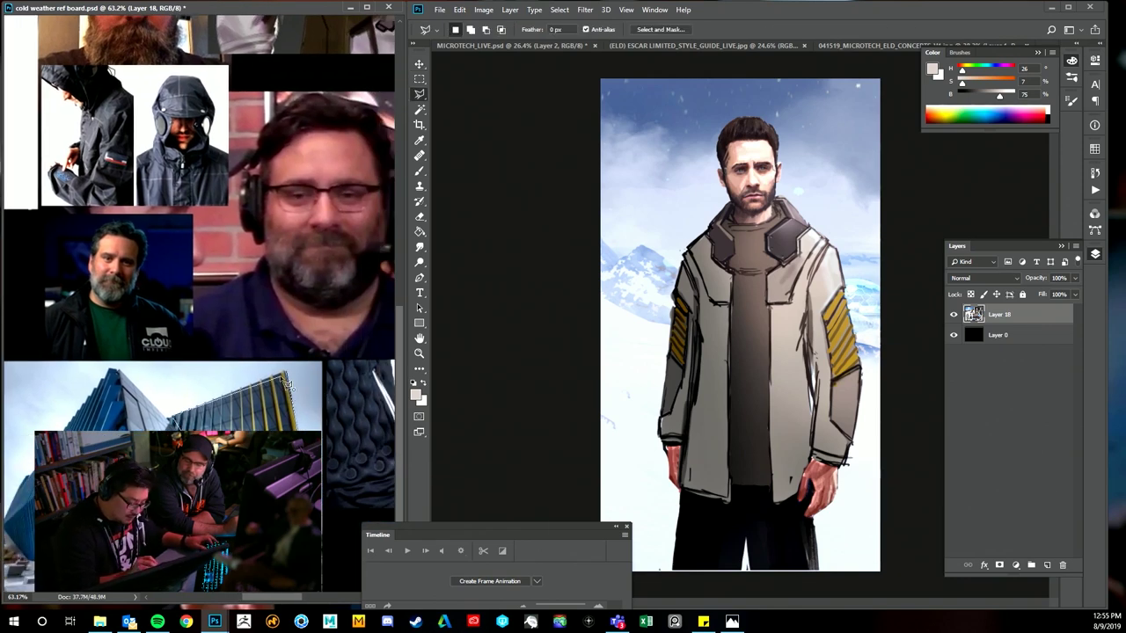
pyautogui.hotkey('ctrl', 'c')
pyautogui.press('v')
pyautogui.click(820, 312)
pyautogui.hotkey('ctrl', 'v')
pyautogui.moveTo(804, 356); pyautogui.dragTo(836, 406)
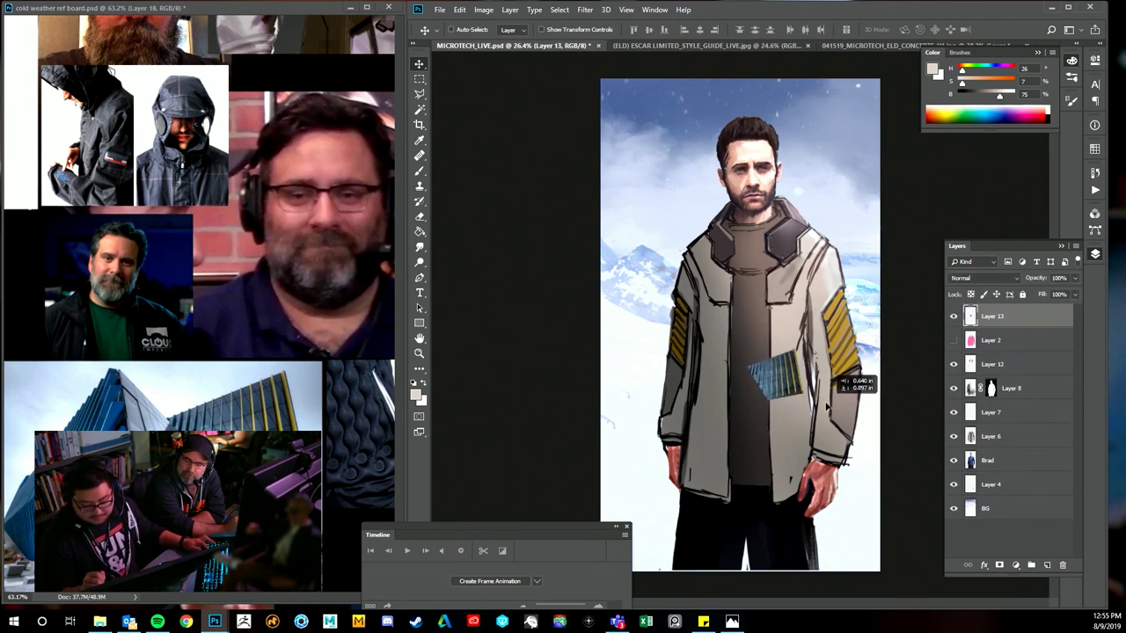
# - Enlarge and rotate the facade piece so its yellow stripes run across, and position it over the coat's torso
pyautogui.hotkey('ctrl', 't')
pyautogui.moveTo(804, 347); pyautogui.dragTo(930, 230)
pyautogui.moveTo(857, 159); pyautogui.dragTo(708, 267)
pyautogui.press('Return')
pyautogui.moveTo(847, 334); pyautogui.dragTo(786, 344)
# - Try Soft Light on the facade texture layer and set its blend mode to Overlay
pyautogui.click(999, 278)
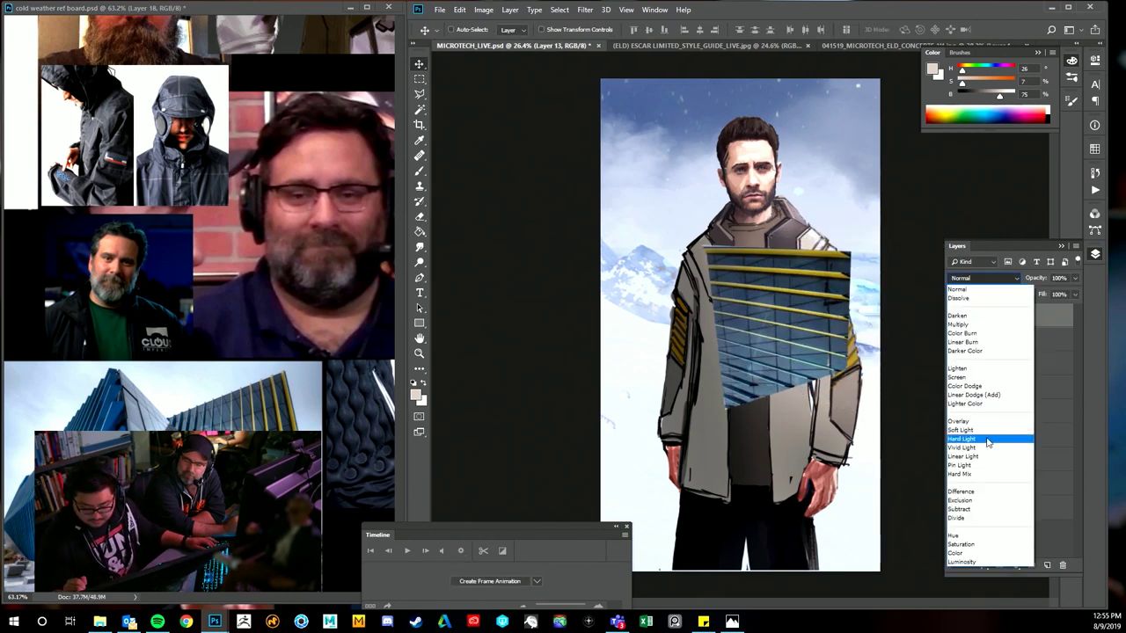
pyautogui.click(992, 436)
pyautogui.click(995, 278)
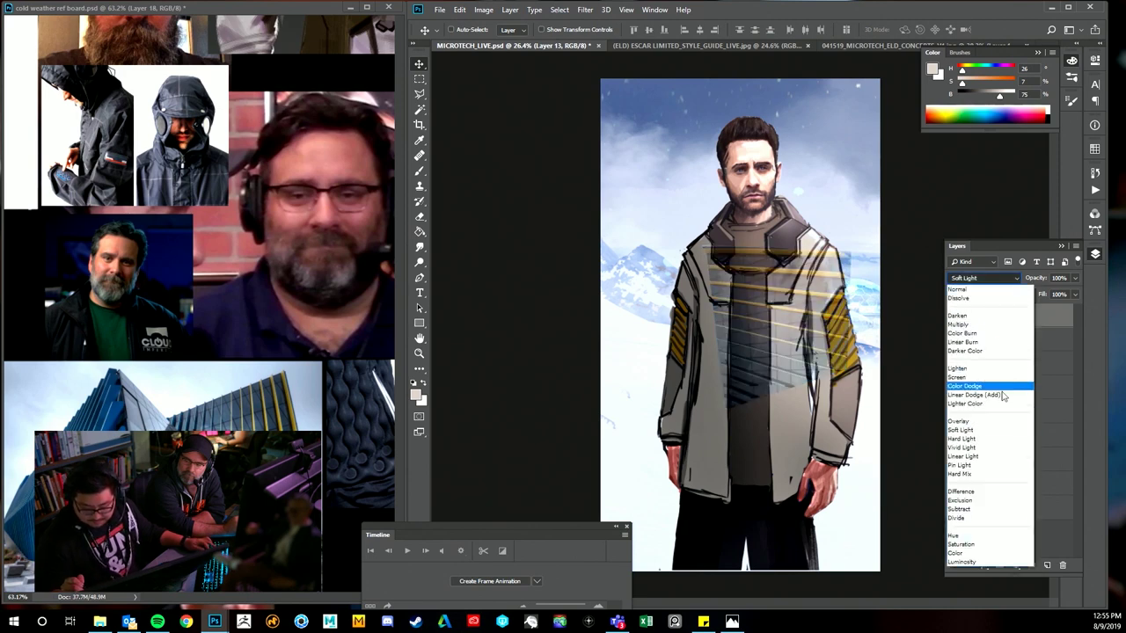
pyautogui.click(992, 428)
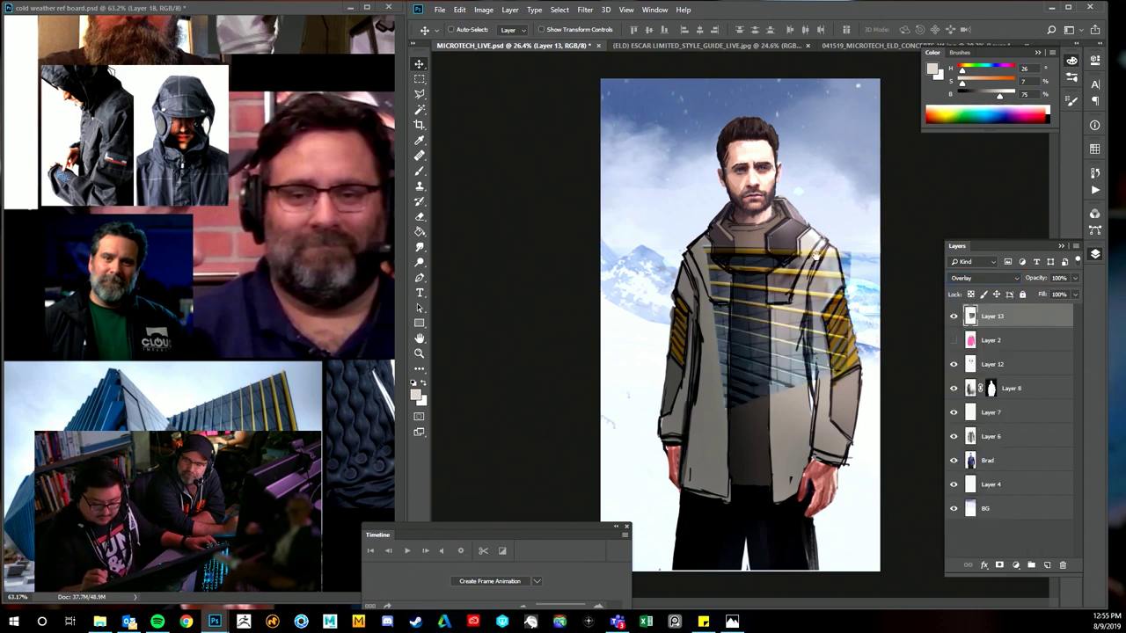
# - Stretch the facade texture to 127.12% height and warp it so the stripes curve around one side of the coat
pyautogui.hotkey('ctrl', 't')
pyautogui.moveTo(762, 242); pyautogui.dragTo(761, 196)
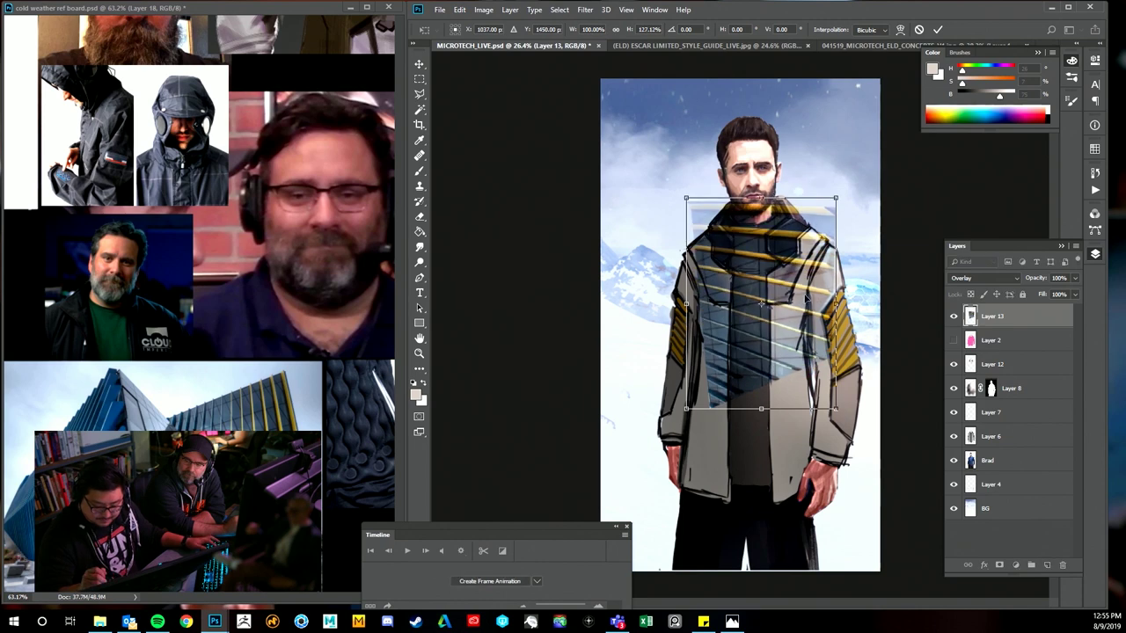
pyautogui.moveTo(791, 357); pyautogui.dragTo(820, 387)
pyautogui.rightClick(804, 342)
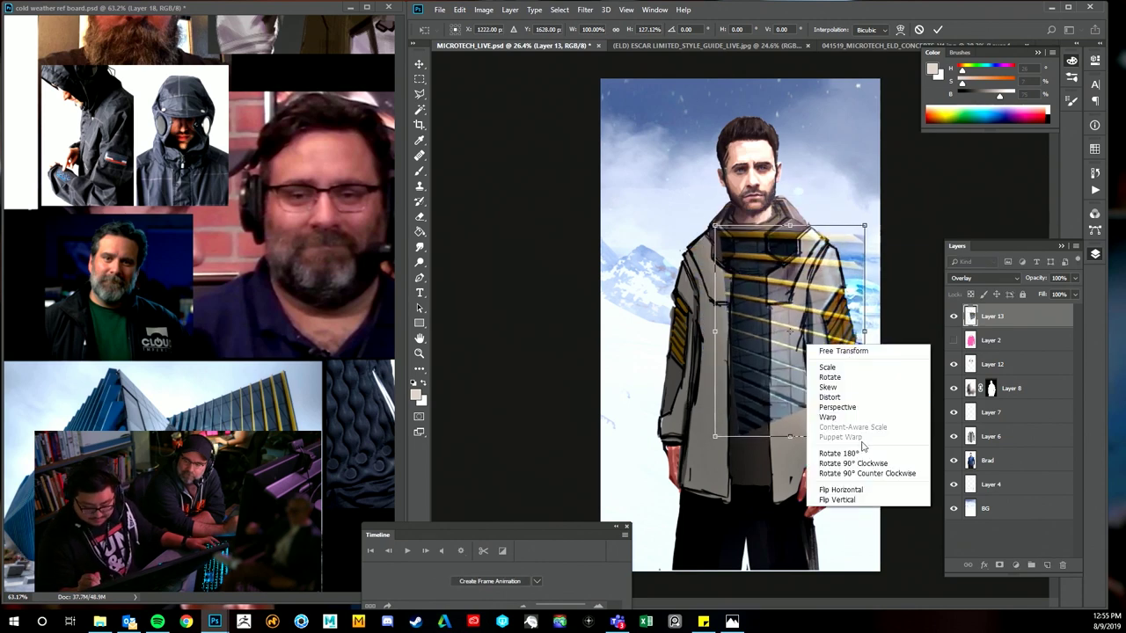
pyautogui.click(845, 416)
pyautogui.moveTo(865, 435); pyautogui.dragTo(866, 563)
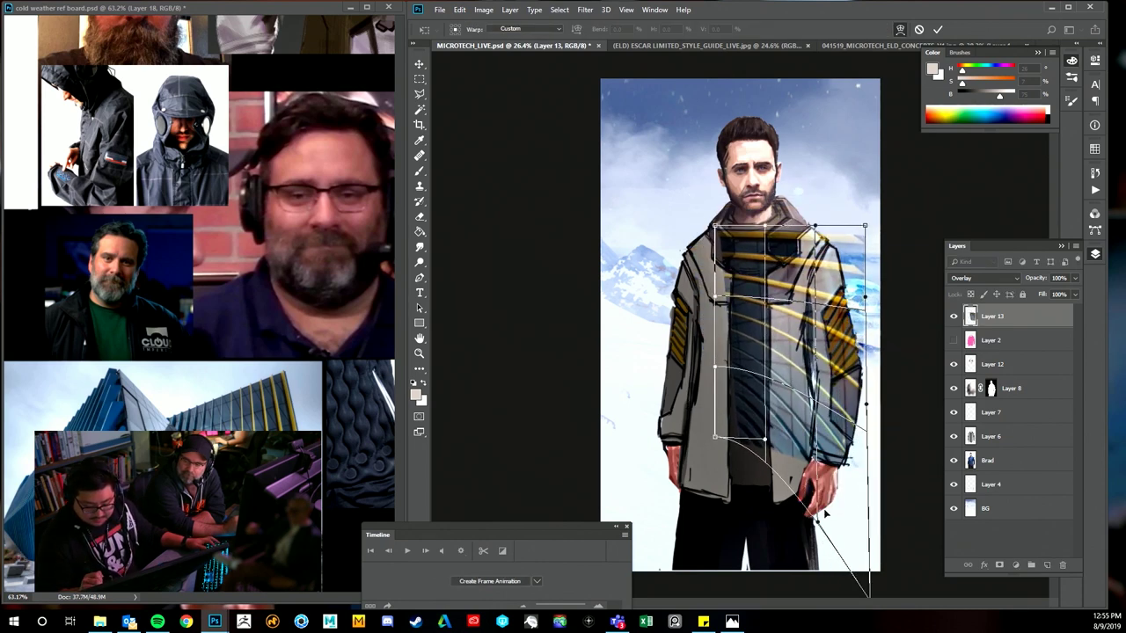
pyautogui.moveTo(763, 463); pyautogui.dragTo(776, 541)
pyautogui.moveTo(827, 514); pyautogui.dragTo(830, 448)
pyautogui.moveTo(850, 229); pyautogui.dragTo(815, 187)
pyautogui.moveTo(765, 236); pyautogui.dragTo(781, 266)
pyautogui.press('Return')
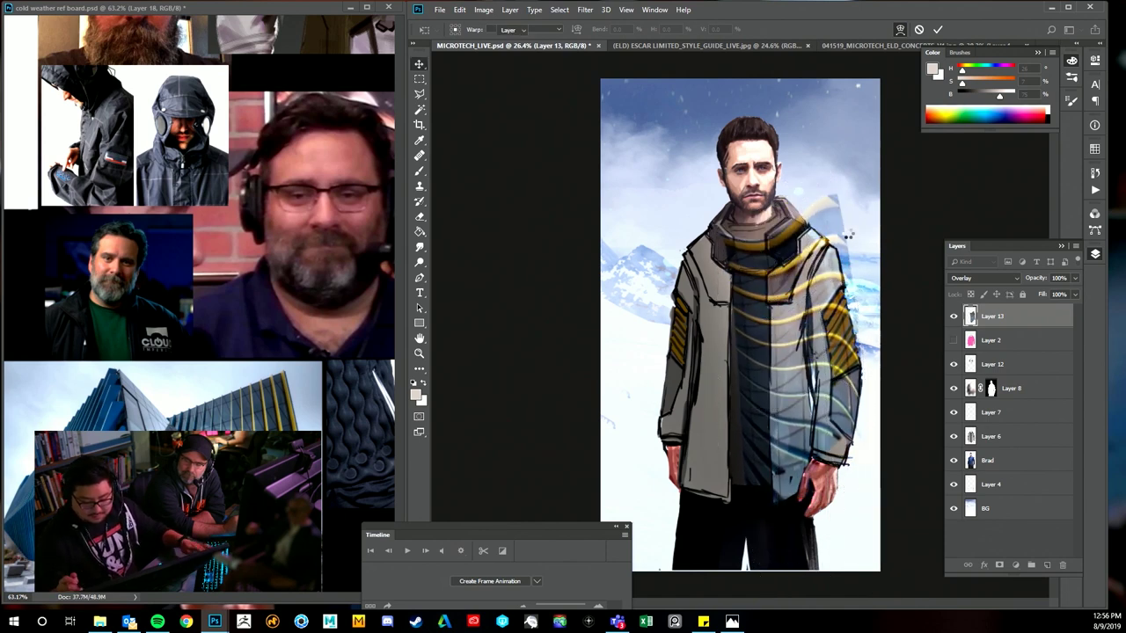
# - Mask the facade texture layer to the figure's silhouette, removing the pattern that spills over the background
pyautogui.press('z')
pyautogui.moveTo(903, 350); pyautogui.dragTo(880, 331)
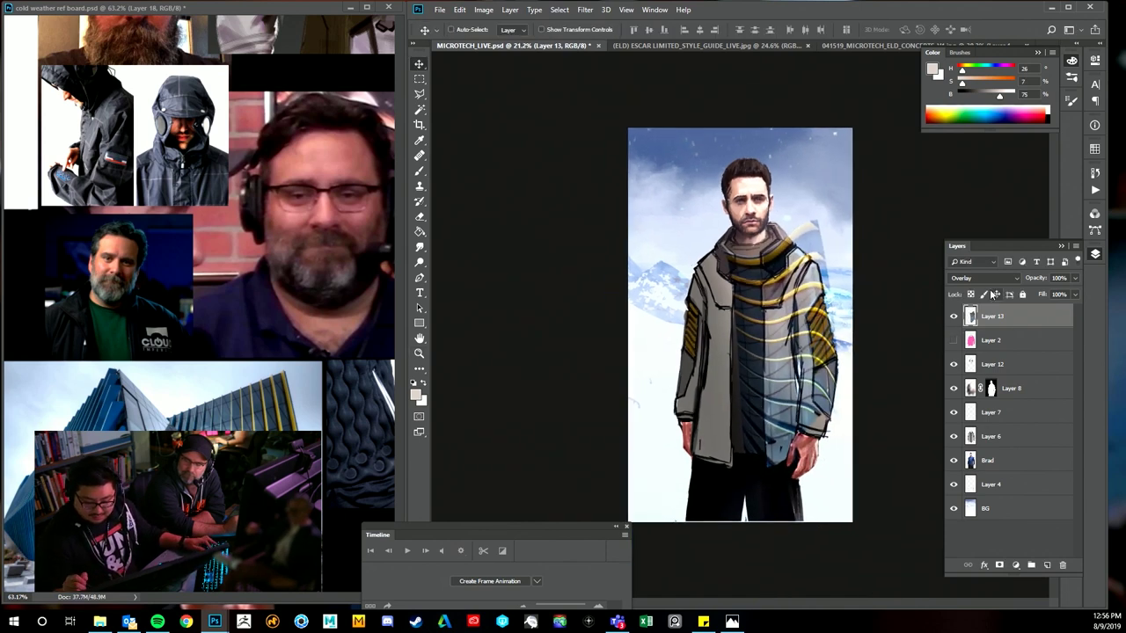
pyautogui.press('v')
pyautogui.click(992, 315)
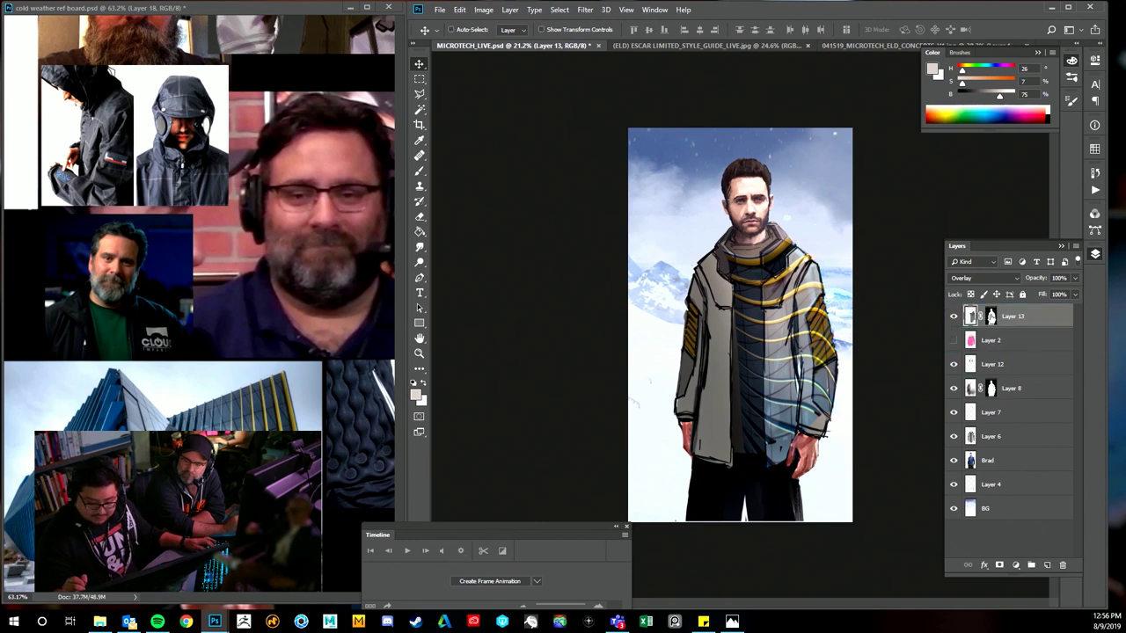
# - Erase the facade texture from the collar, shoulder and striped sleeve with a 175 px eraser, keeping it on the torso
pyautogui.press('e')
pyautogui.press(']')
pyautogui.press(']')
pyautogui.press(']')
pyautogui.press(']')
pyautogui.press(']')
pyautogui.press(']')
pyautogui.press(']')
pyautogui.press(']')
pyautogui.press(']')
pyautogui.press(']')
pyautogui.press(']')
pyautogui.press(']')
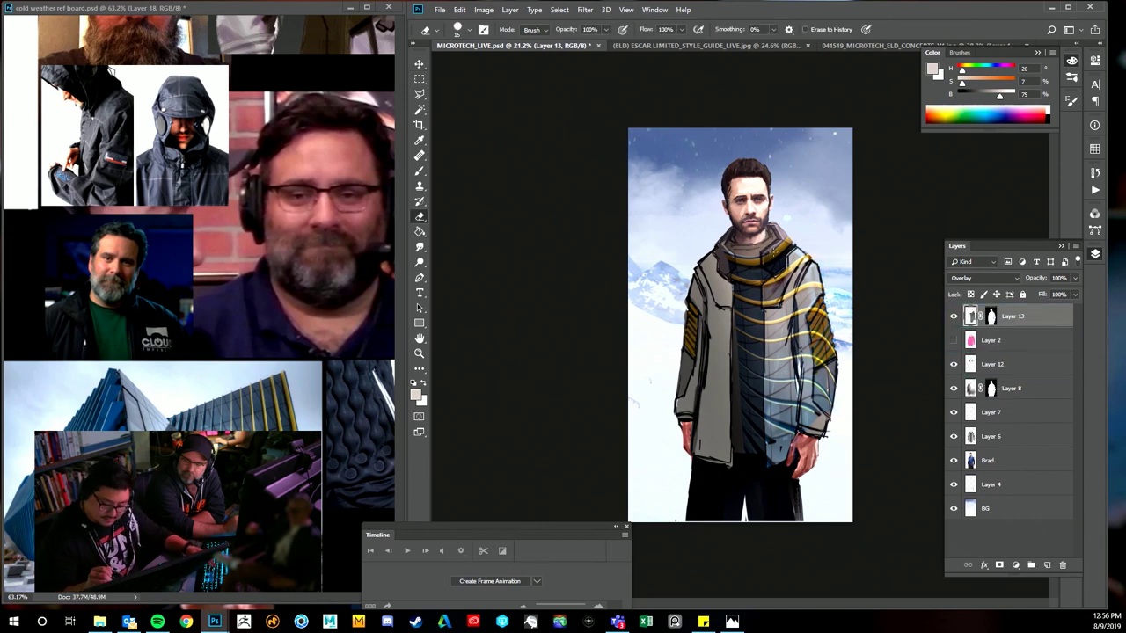
pyautogui.moveTo(763, 258)
pyautogui.mouseDown()
pyautogui.moveTo(735, 260)
pyautogui.moveTo(762, 272)
pyautogui.moveTo(838, 399)
pyautogui.mouseUp()
pyautogui.moveTo(818, 290)
pyautogui.mouseDown()
pyautogui.moveTo(825, 401)
pyautogui.moveTo(818, 273)
pyautogui.moveTo(801, 252)
pyautogui.mouseUp()
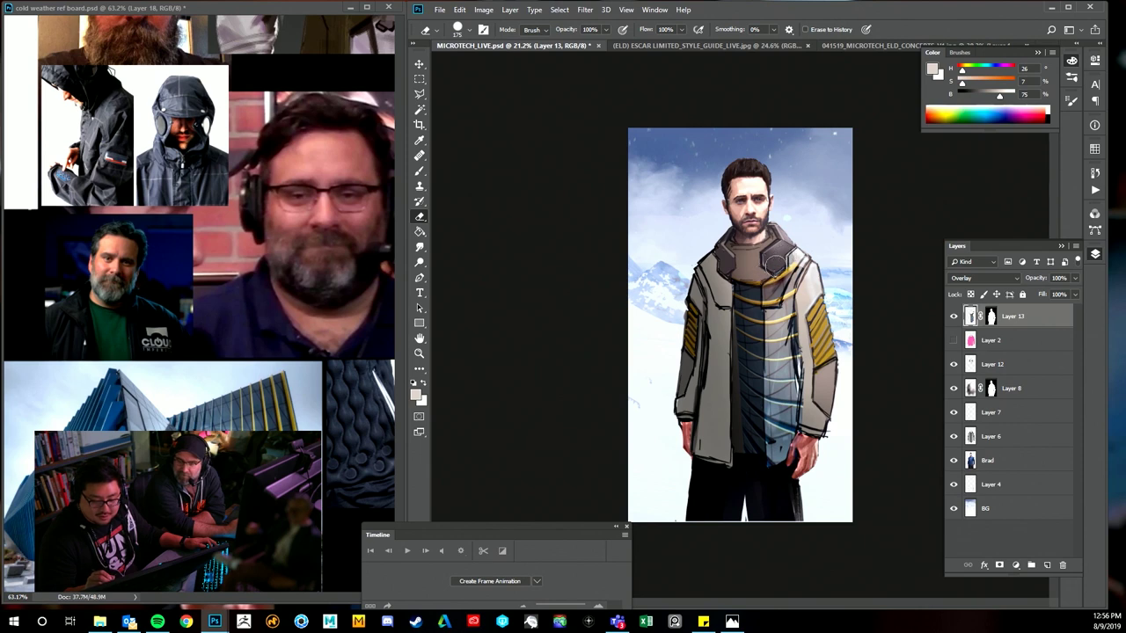
# - Toggle the facade texture to compare the coat with and without it, and delete Layer 13
pyautogui.click(954, 318)
pyautogui.click(955, 319)
pyautogui.click(954, 320)
pyautogui.click(955, 322)
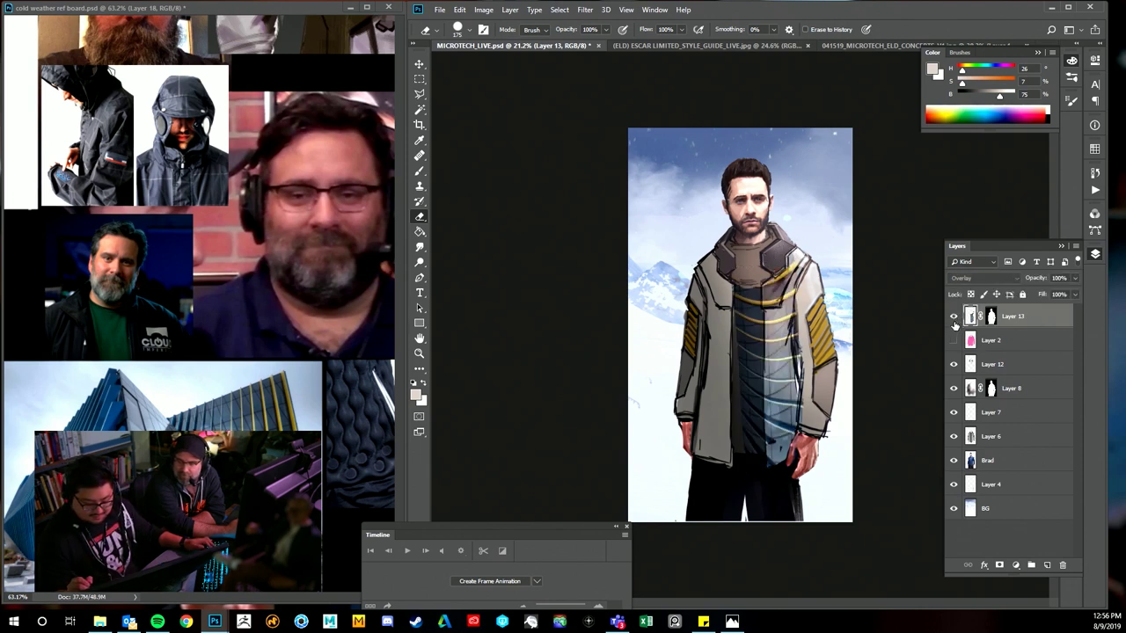
pyautogui.press('Delete')
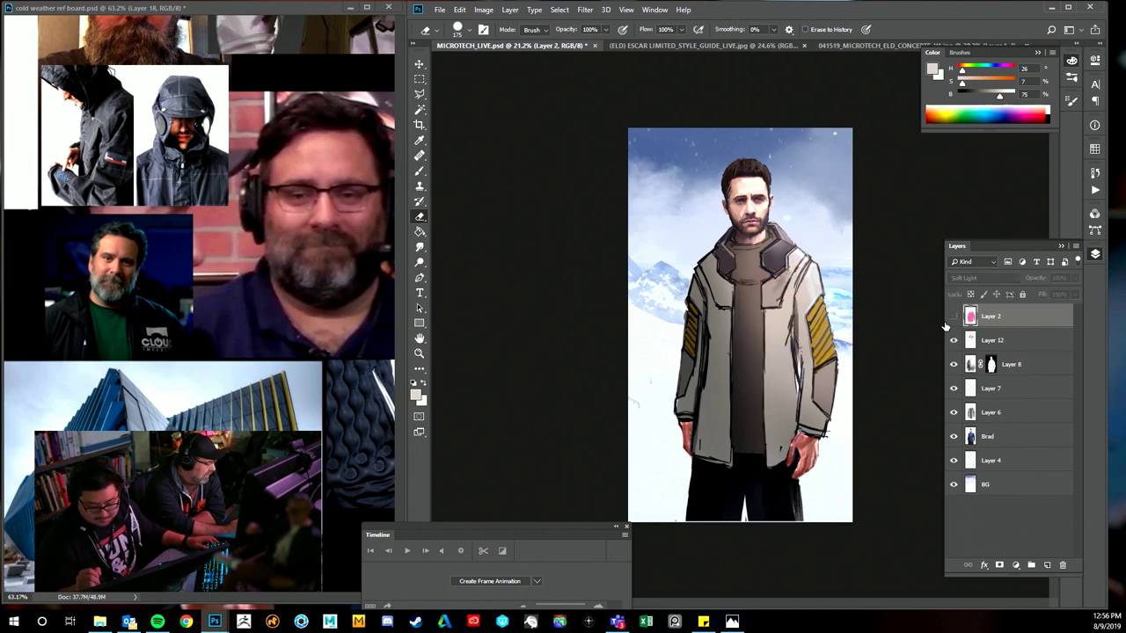
# - Show the pink tint layer and erase the tint from the collar, centre front panel, striped sleeve patches and elbow panels
pyautogui.press('v')
pyautogui.click(954, 317)
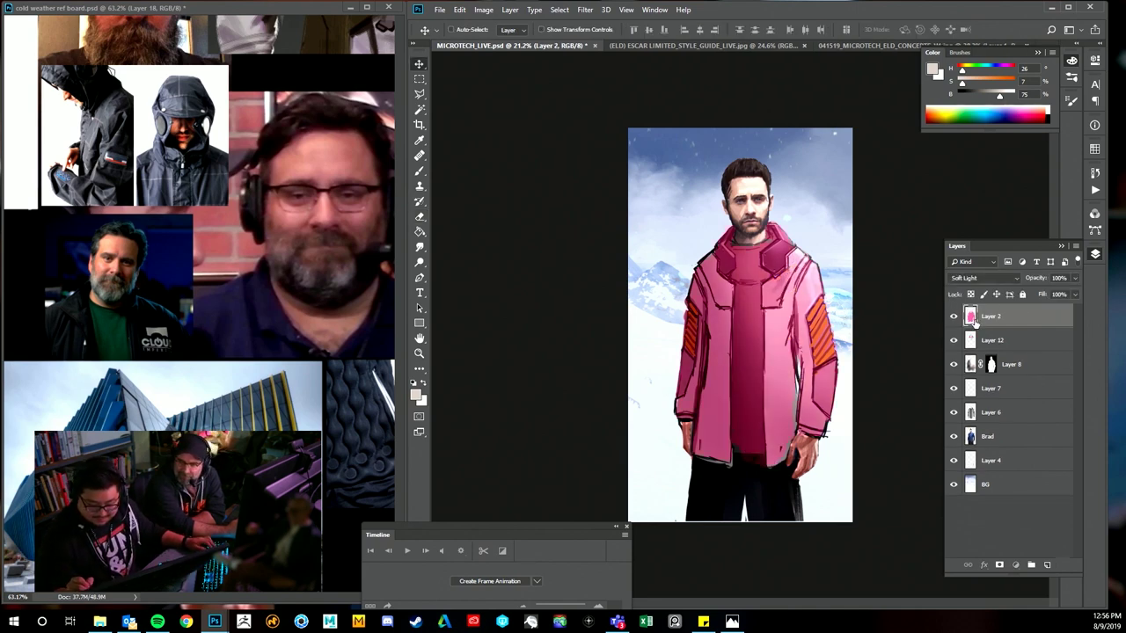
pyautogui.press('e')
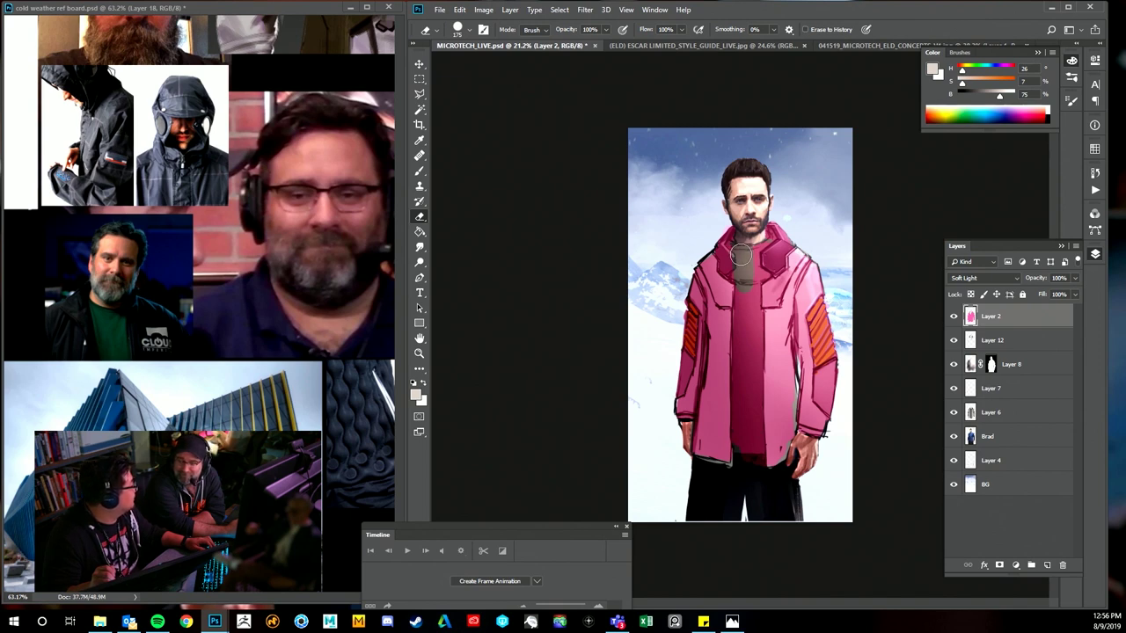
pyautogui.moveTo(741, 255)
pyautogui.mouseDown()
pyautogui.moveTo(733, 230)
pyautogui.moveTo(729, 261)
pyautogui.moveTo(716, 237)
pyautogui.moveTo(762, 262)
pyautogui.moveTo(779, 227)
pyautogui.mouseUp()
pyautogui.moveTo(744, 274)
pyautogui.mouseDown()
pyautogui.moveTo(746, 348)
pyautogui.moveTo(747, 316)
pyautogui.mouseUp()
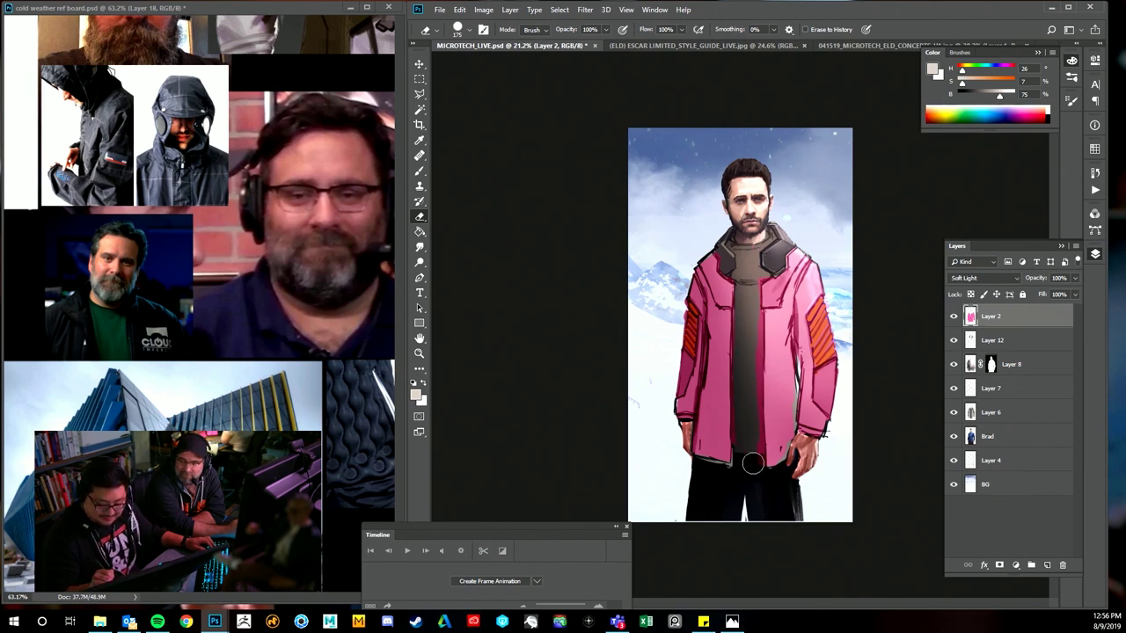
pyautogui.moveTo(751, 463); pyautogui.dragTo(749, 276)
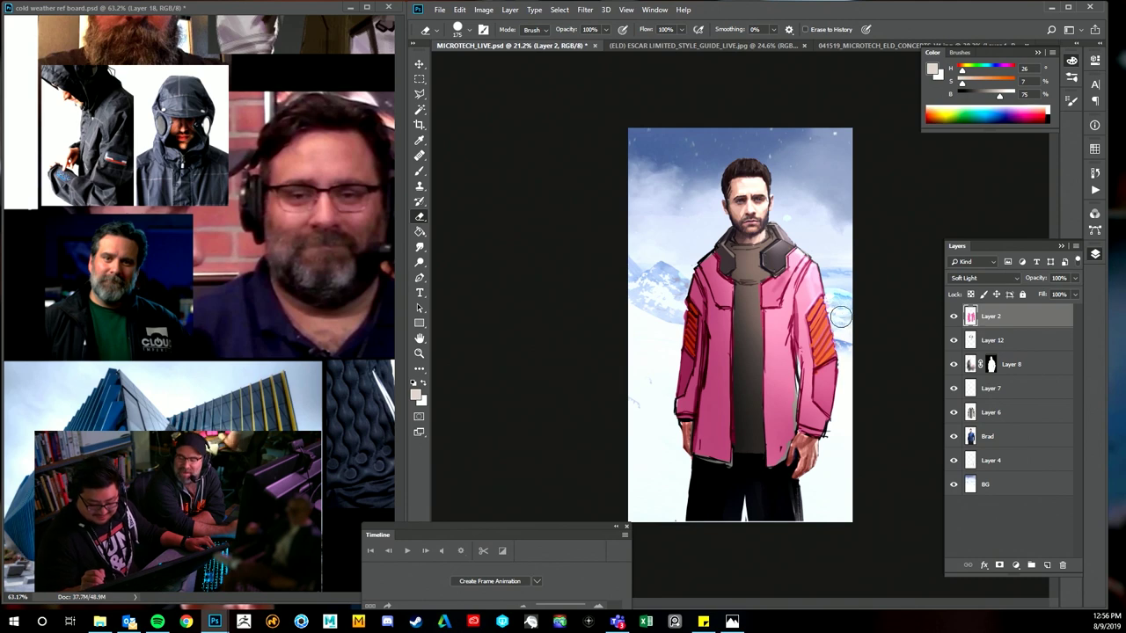
pyautogui.moveTo(827, 317)
pyautogui.mouseDown()
pyautogui.moveTo(826, 307)
pyautogui.moveTo(826, 403)
pyautogui.moveTo(840, 418)
pyautogui.mouseUp()
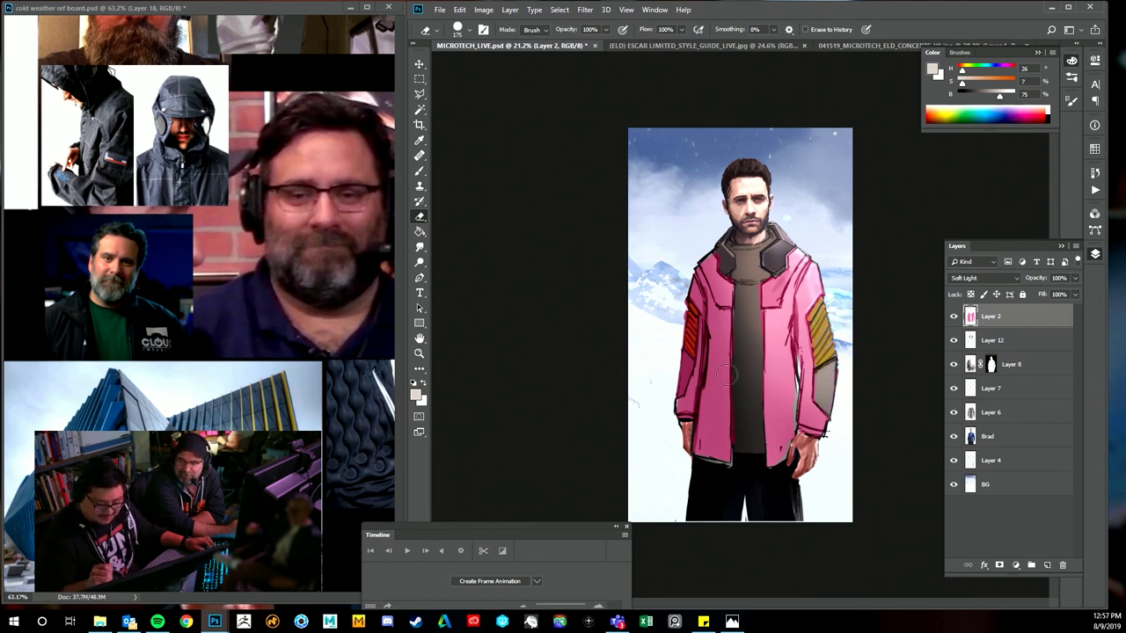
pyautogui.moveTo(673, 387)
pyautogui.mouseDown()
pyautogui.moveTo(689, 344)
pyautogui.moveTo(679, 303)
pyautogui.mouseUp()
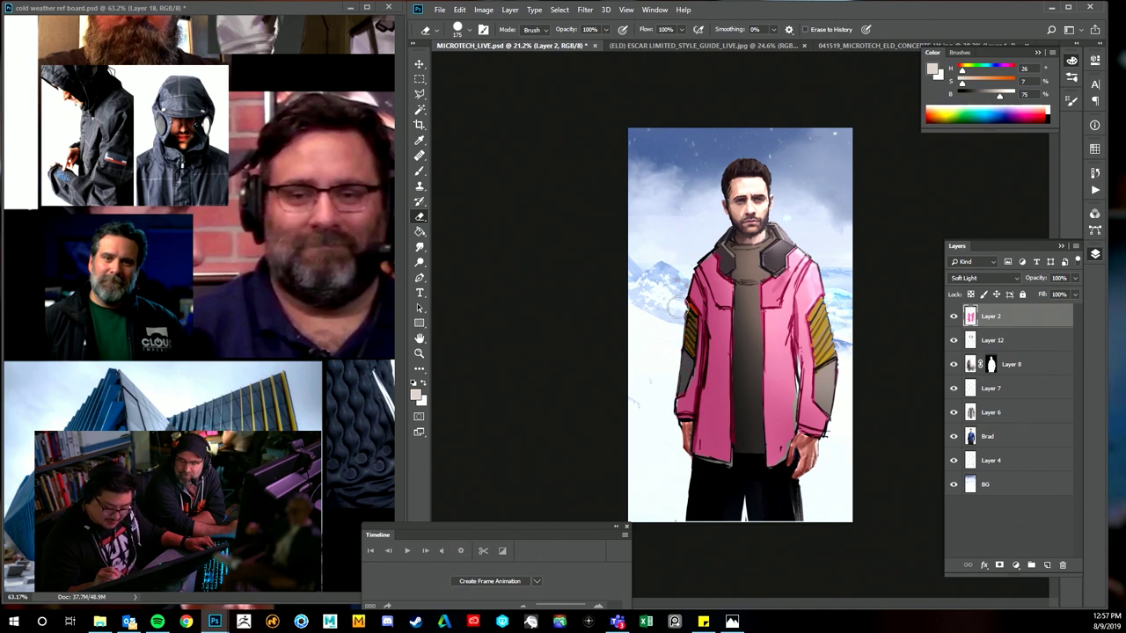
# - Set Layer 2 to Normal blending and paint sampled pink over the uncoloured gap along the coat's side beside the arm
pyautogui.press('b')
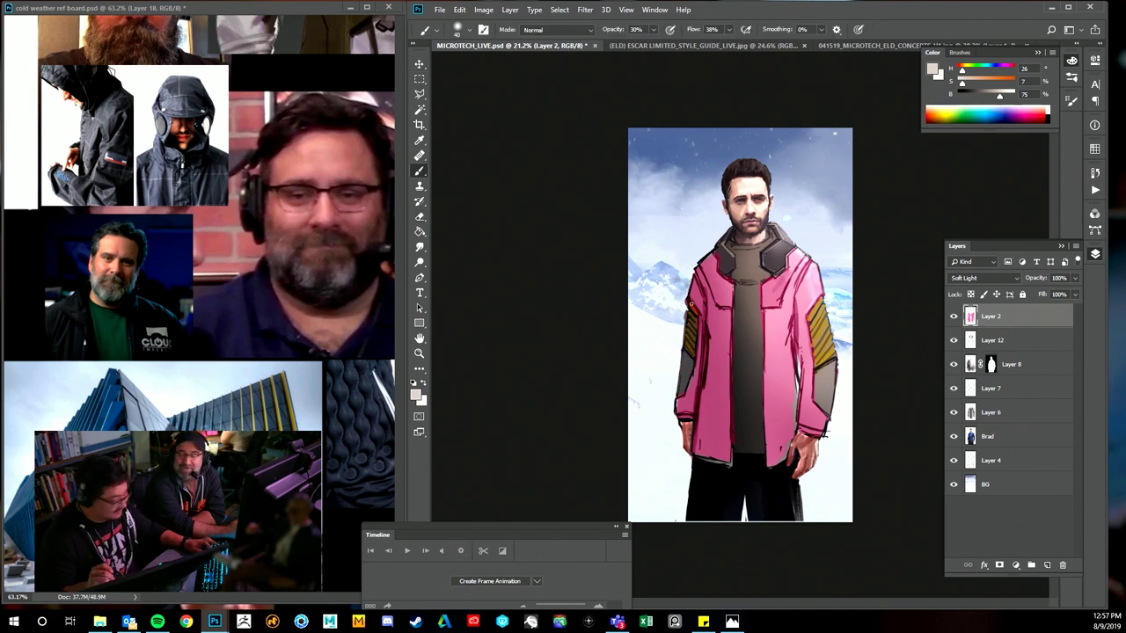
pyautogui.click(984, 278)
pyautogui.click(979, 423)
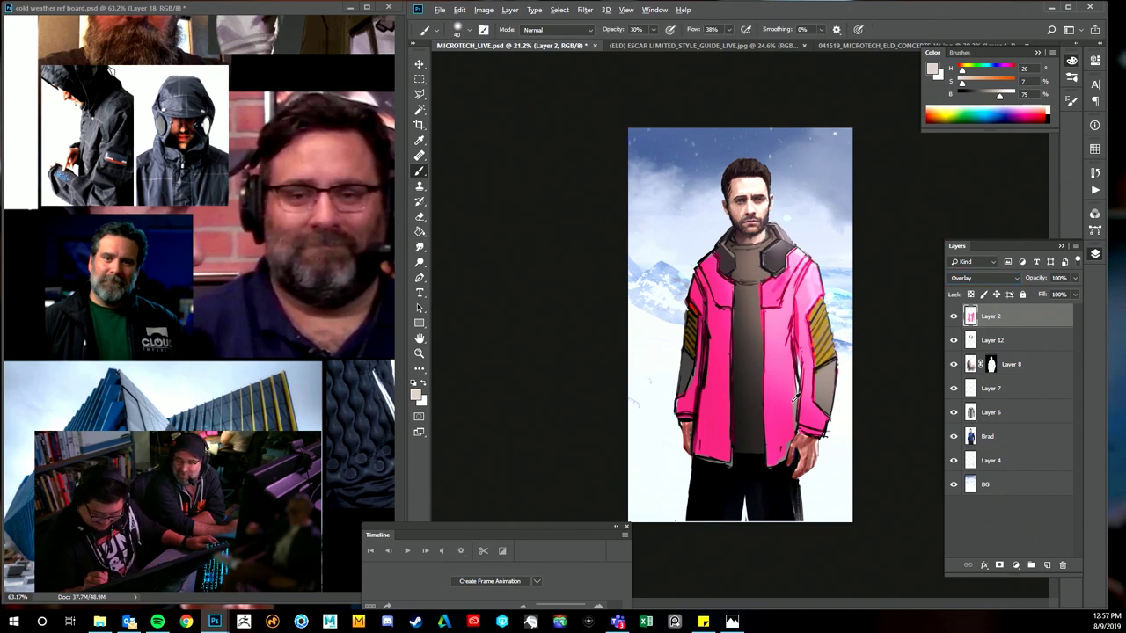
pyautogui.click(981, 278)
pyautogui.scroll(5, 980, 286)
pyautogui.click(979, 290)
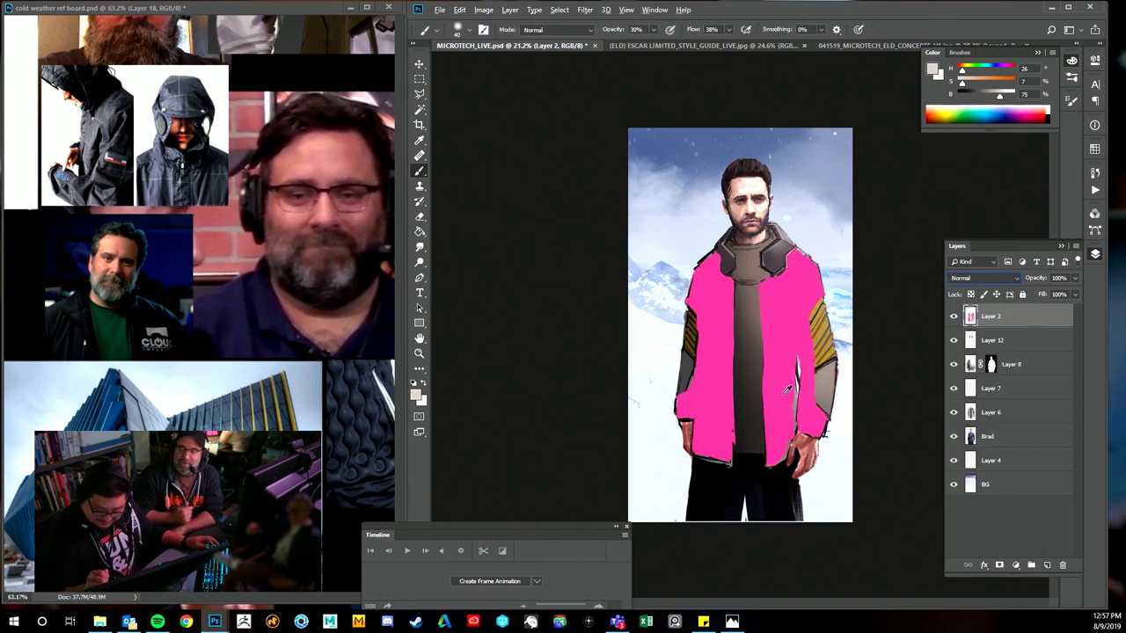
pyautogui.keyDown('alt'); pyautogui.click(794, 388); pyautogui.keyUp('alt')
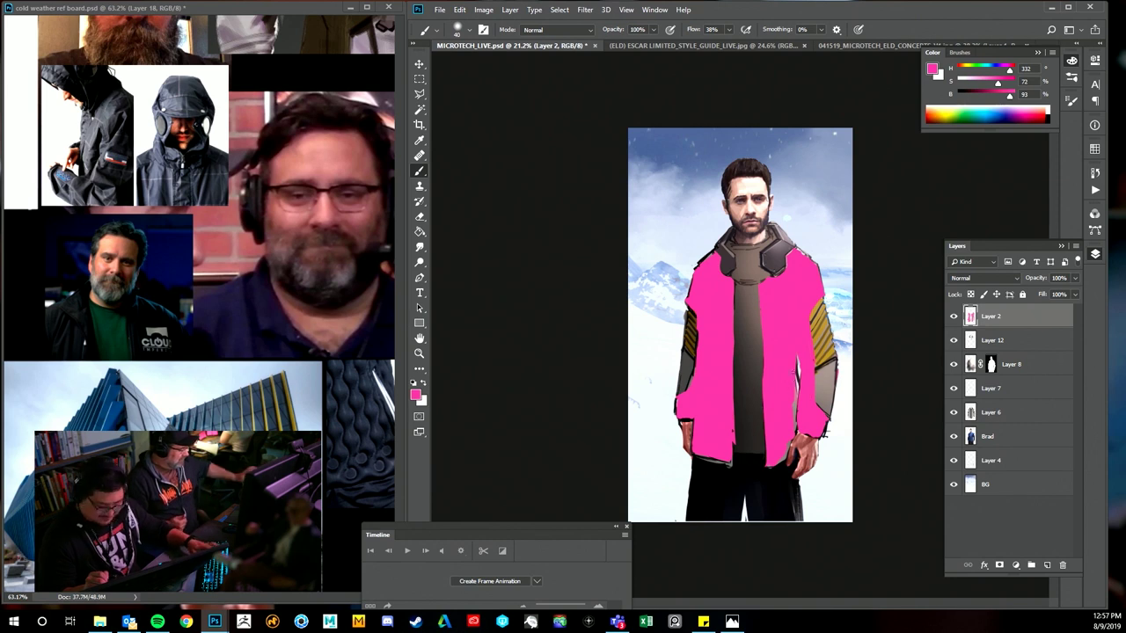
pyautogui.moveTo(795, 401)
pyautogui.mouseDown()
pyautogui.moveTo(798, 374)
pyautogui.moveTo(797, 424)
pyautogui.mouseUp()
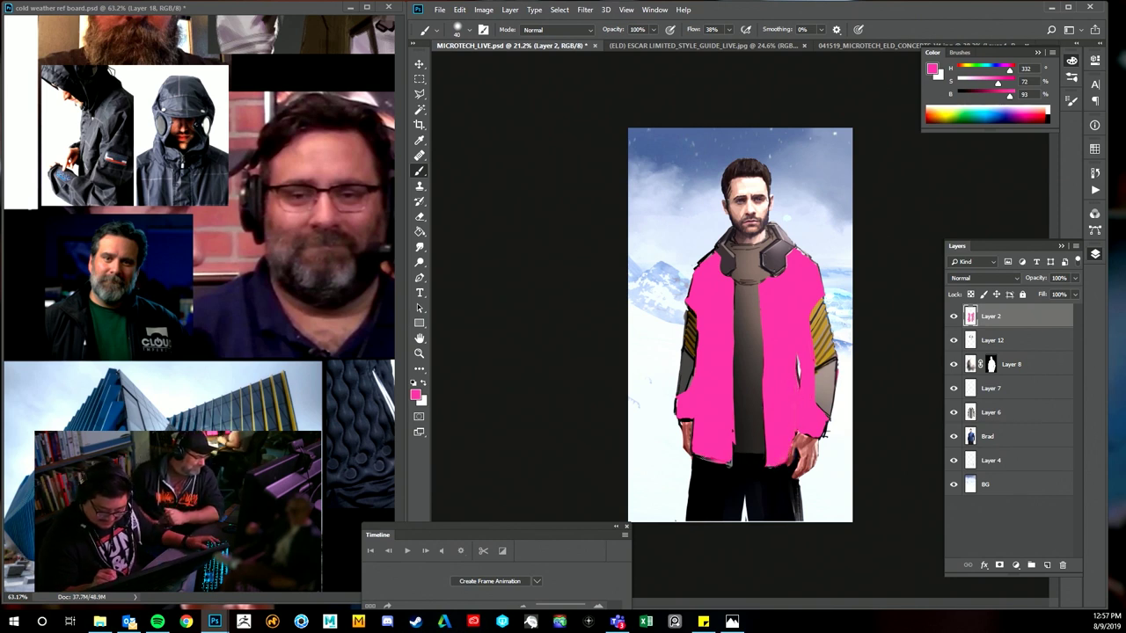
# - Set Layer 2's blend mode to Overlay and adjust the pink with Hue/Saturation
pyautogui.click(984, 278)
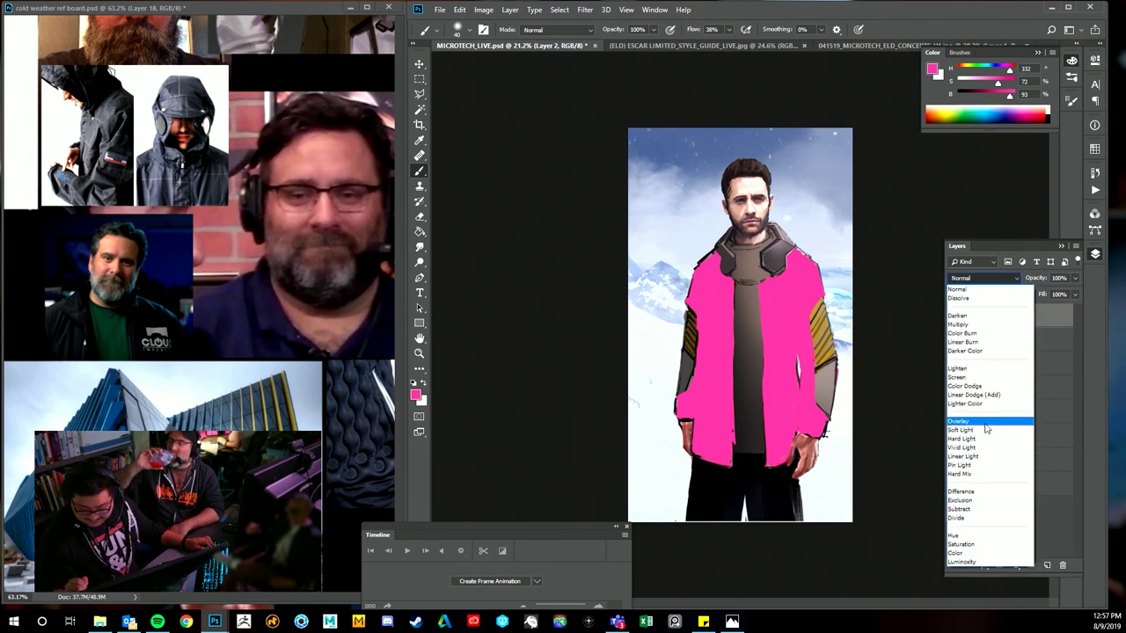
pyautogui.click(987, 422)
pyautogui.press('v')
pyautogui.hotkey('ctrl', 'u')
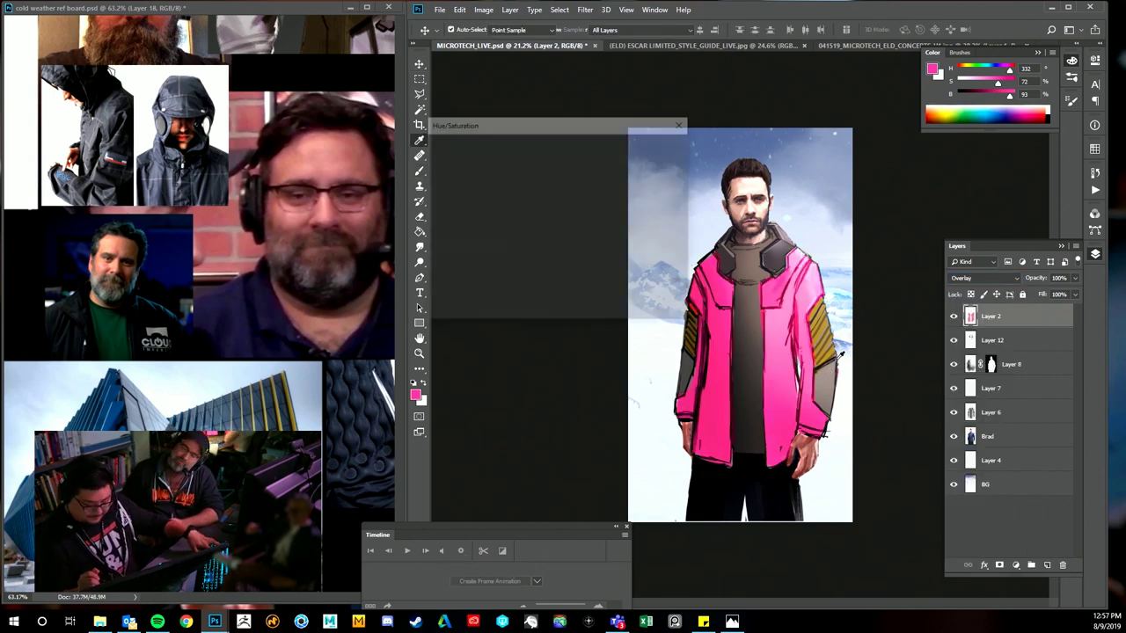
pyautogui.moveTo(531, 231); pyautogui.dragTo(518, 235)
pyautogui.click(665, 145)
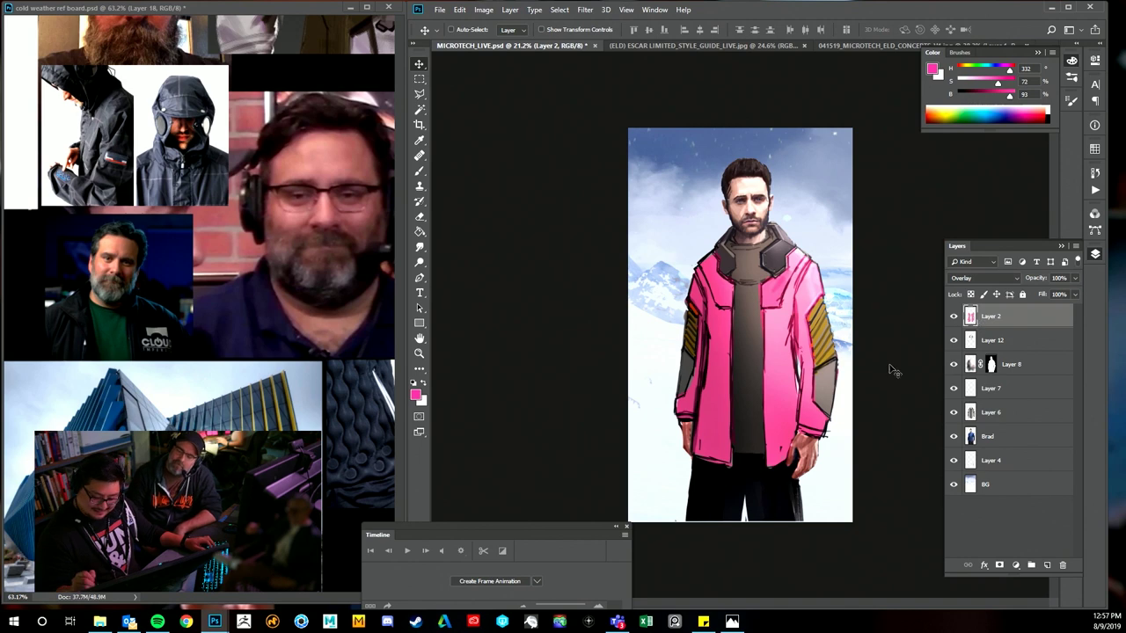
# - Draw dark lines under the collar and along its upper edge with a sampled dark colour and a 15 px brush
pyautogui.hotkey('ctrl', 'space')
pyautogui.moveTo(841, 98); pyautogui.dragTo(856, 94)
pyautogui.press('b')
pyautogui.keyDown('alt'); pyautogui.click(740, 207); pyautogui.keyUp('alt')
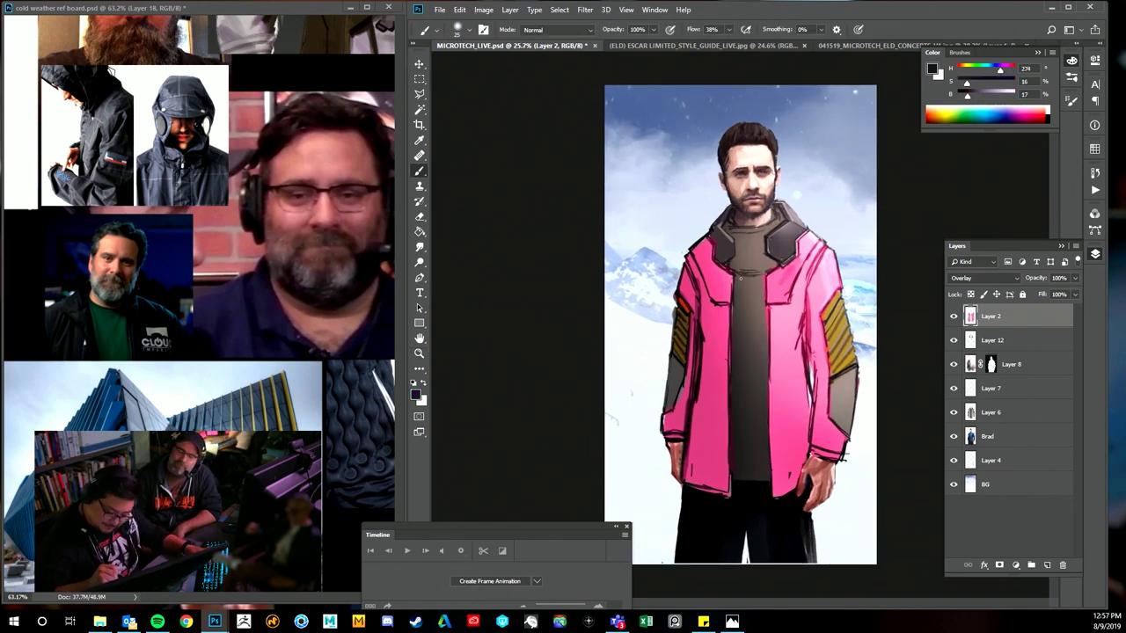
pyautogui.press('[')
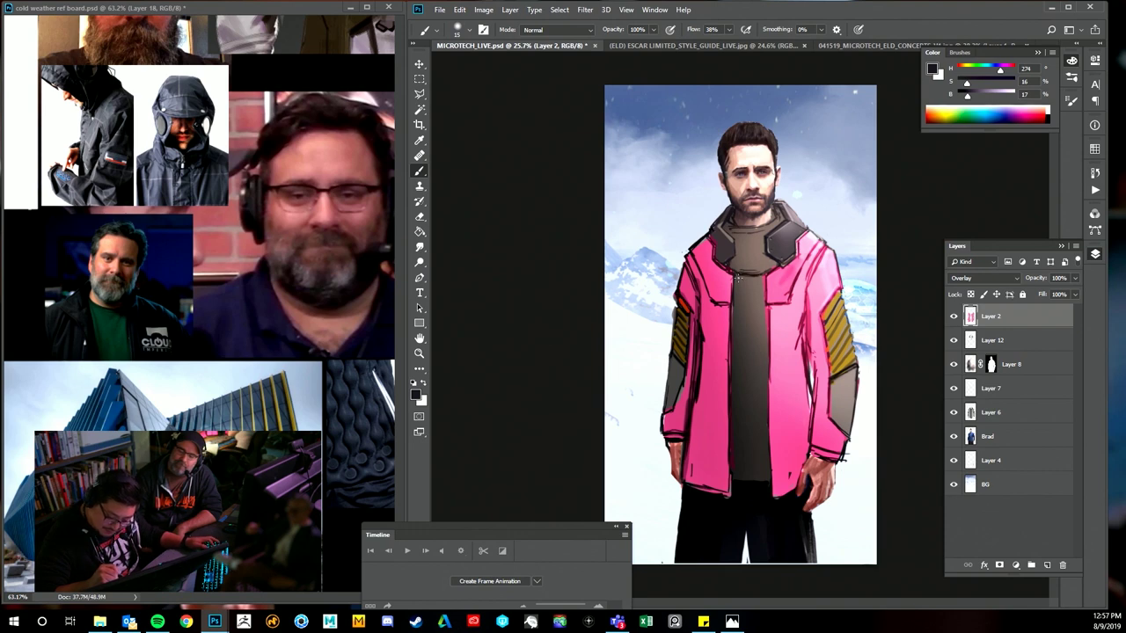
pyautogui.moveTo(737, 274); pyautogui.dragTo(765, 275)
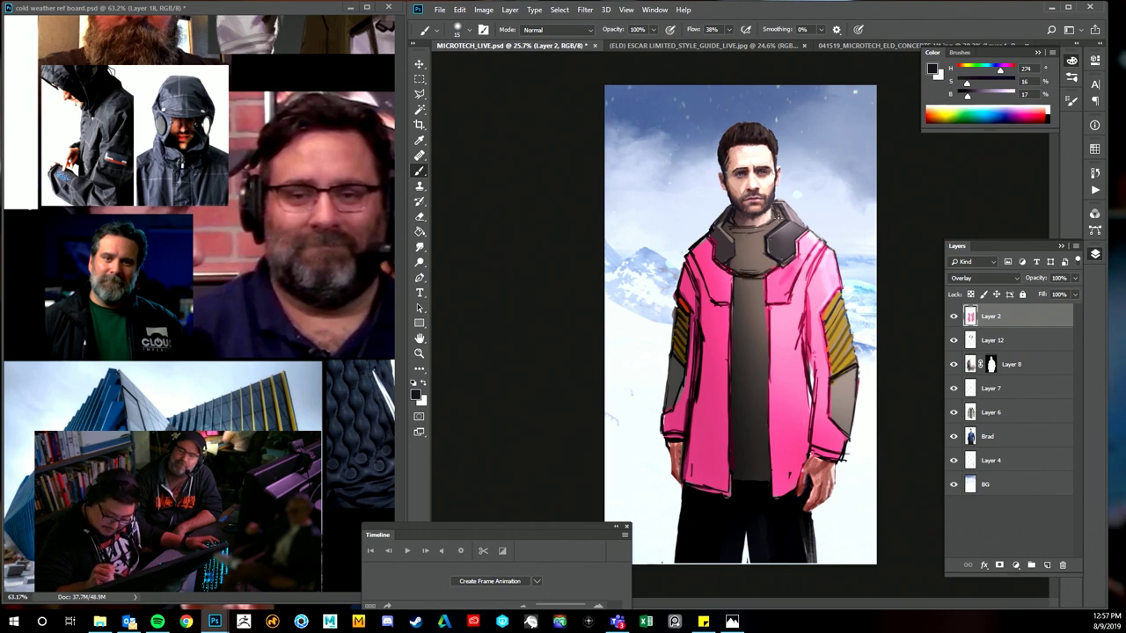
pyautogui.moveTo(778, 218)
pyautogui.mouseDown()
pyautogui.moveTo(760, 235)
pyautogui.moveTo(761, 255)
pyautogui.moveTo(780, 267)
pyautogui.moveTo(738, 253)
pyautogui.moveTo(730, 226)
pyautogui.mouseUp()
# - Paint a dark seam down the middle of the centre front panel and darken the edges of the sleeve panels
pyautogui.hotkey('ctrl', 'space')
pyautogui.moveTo(850, 292); pyautogui.dragTo(845, 294)
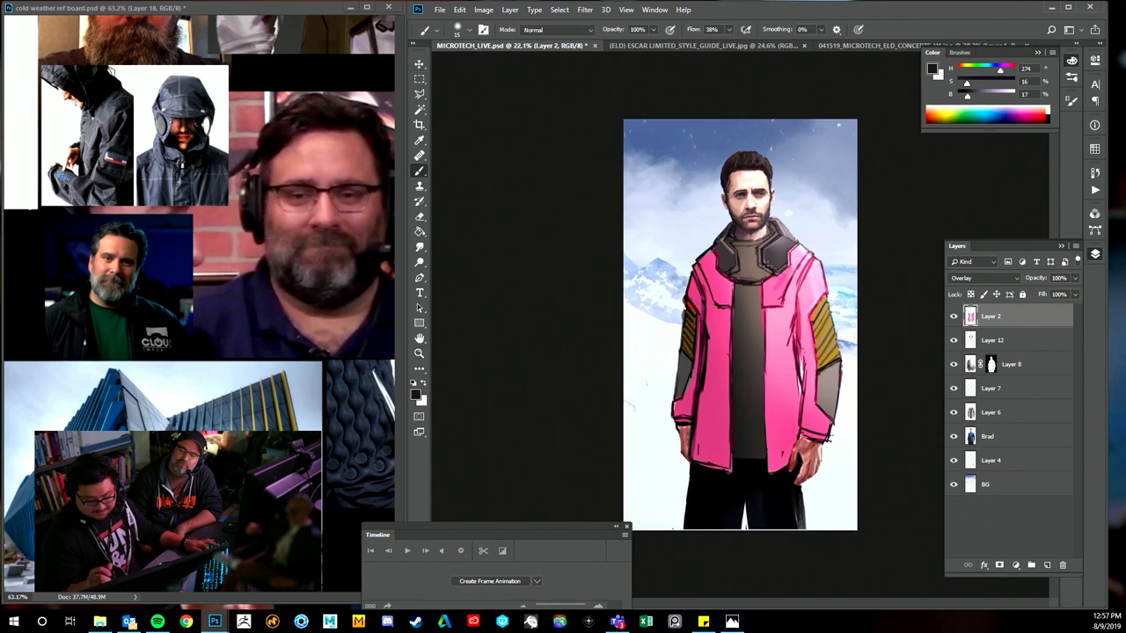
pyautogui.moveTo(750, 282)
pyautogui.mouseDown()
pyautogui.moveTo(757, 463)
pyautogui.moveTo(751, 278)
pyautogui.mouseUp()
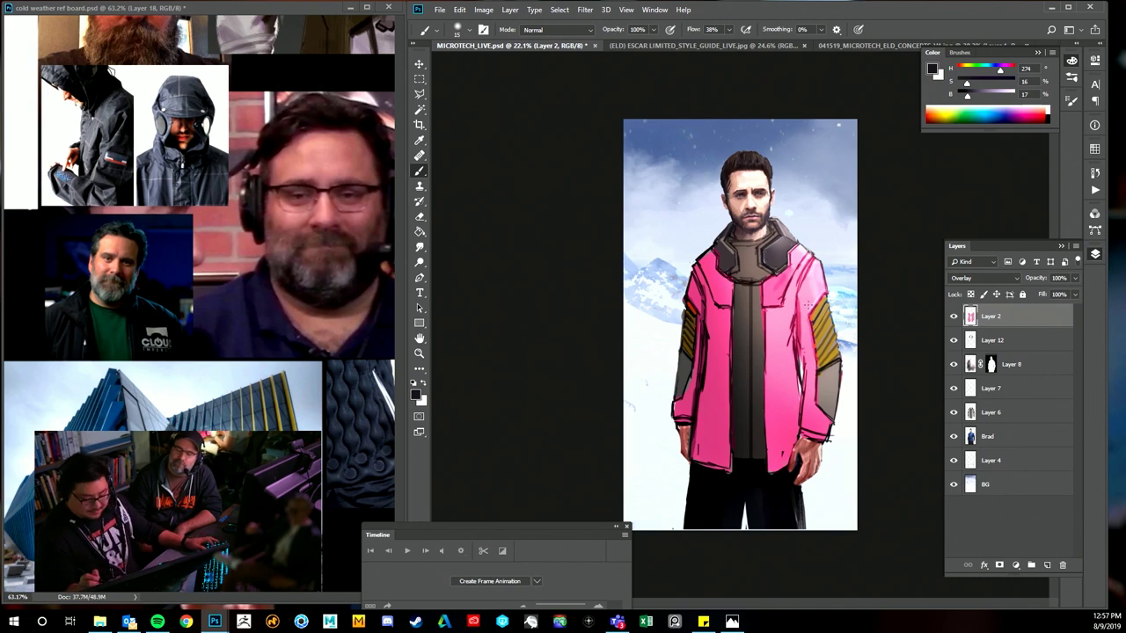
pyautogui.moveTo(809, 314); pyautogui.dragTo(818, 368)
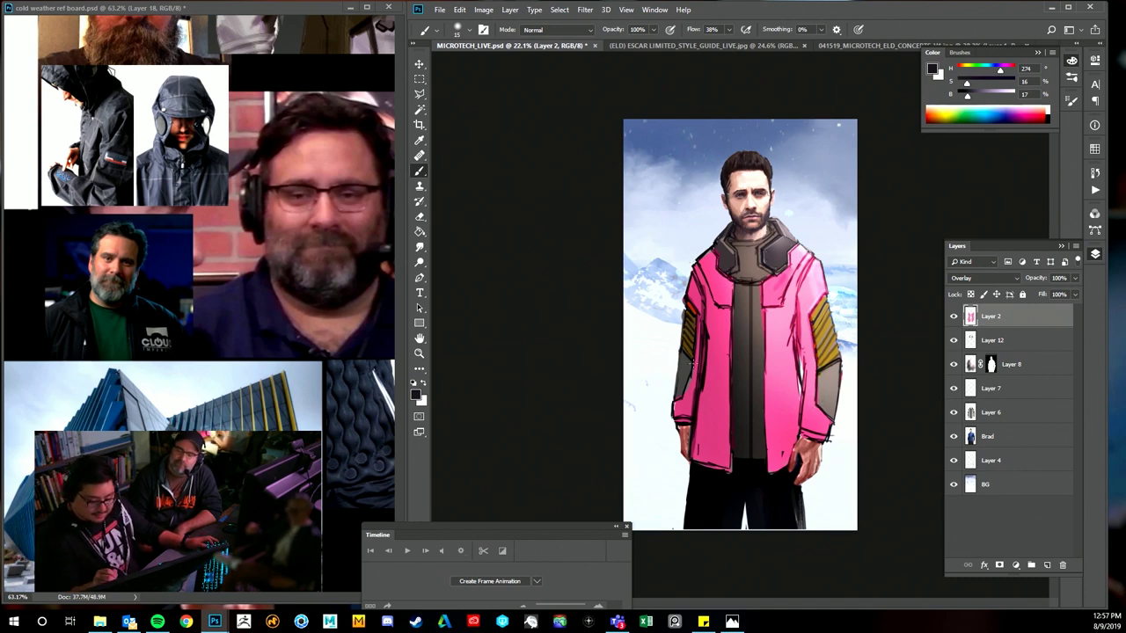
pyautogui.moveTo(693, 364); pyautogui.dragTo(686, 391)
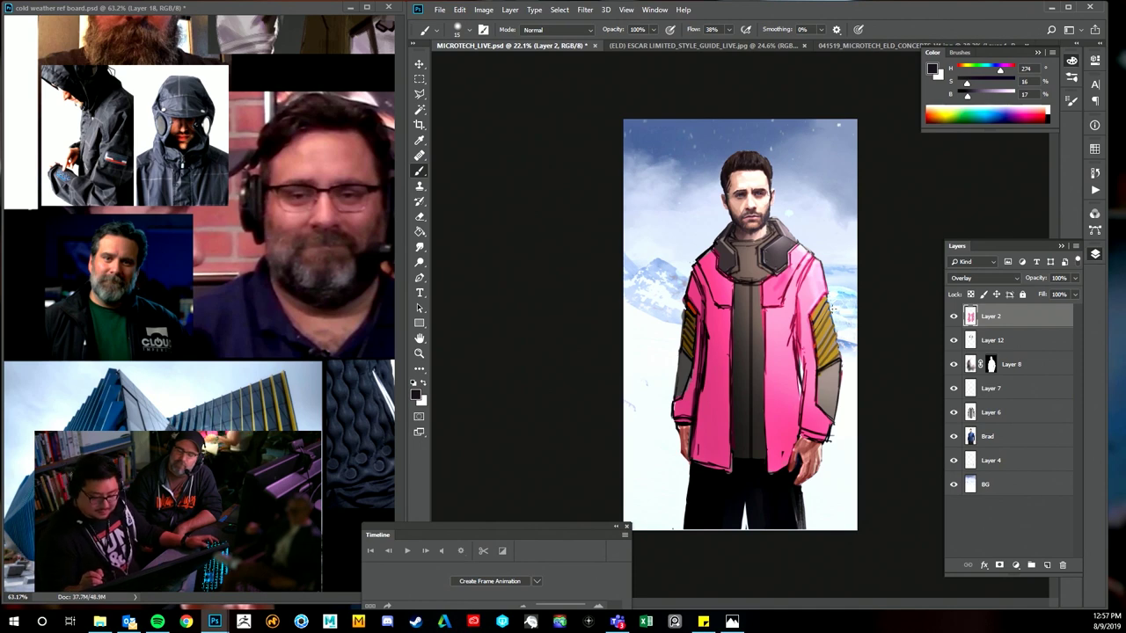
# - Try merging the layers from Layer 2 down to Layer 6, and also down to the figure photo layer
pyautogui.keyDown('shift'); pyautogui.click(1018, 411); pyautogui.keyUp('shift')
pyautogui.hotkey('ctrl', 'e')
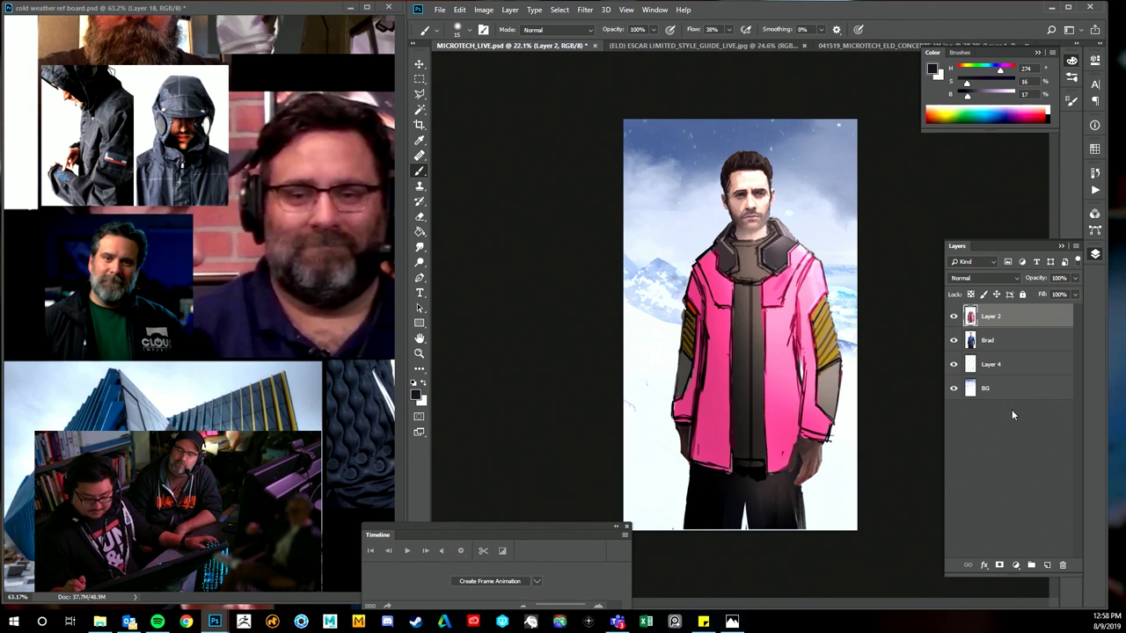
pyautogui.hotkey('ctrl', 'z')
pyautogui.keyDown('shift'); pyautogui.click(1006, 437); pyautogui.keyUp('shift')
pyautogui.hotkey('ctrl', 'e')
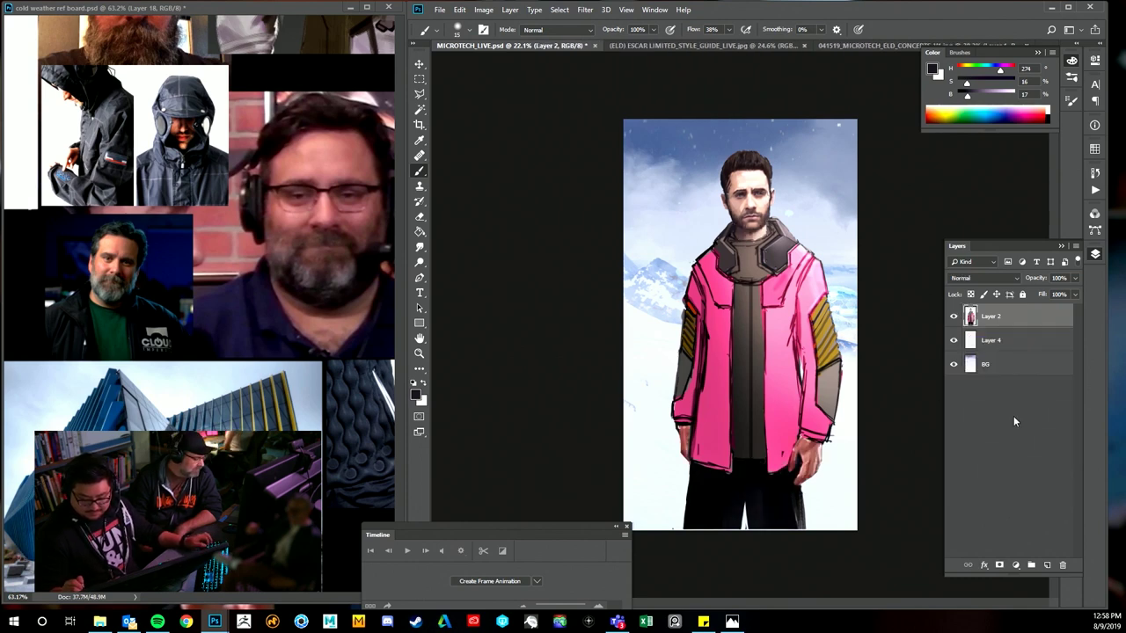
pyautogui.hotkey('ctrl', 'z')
# - Merge Layer 6 and Layer 7 into one coat layer
pyautogui.click(1011, 413)
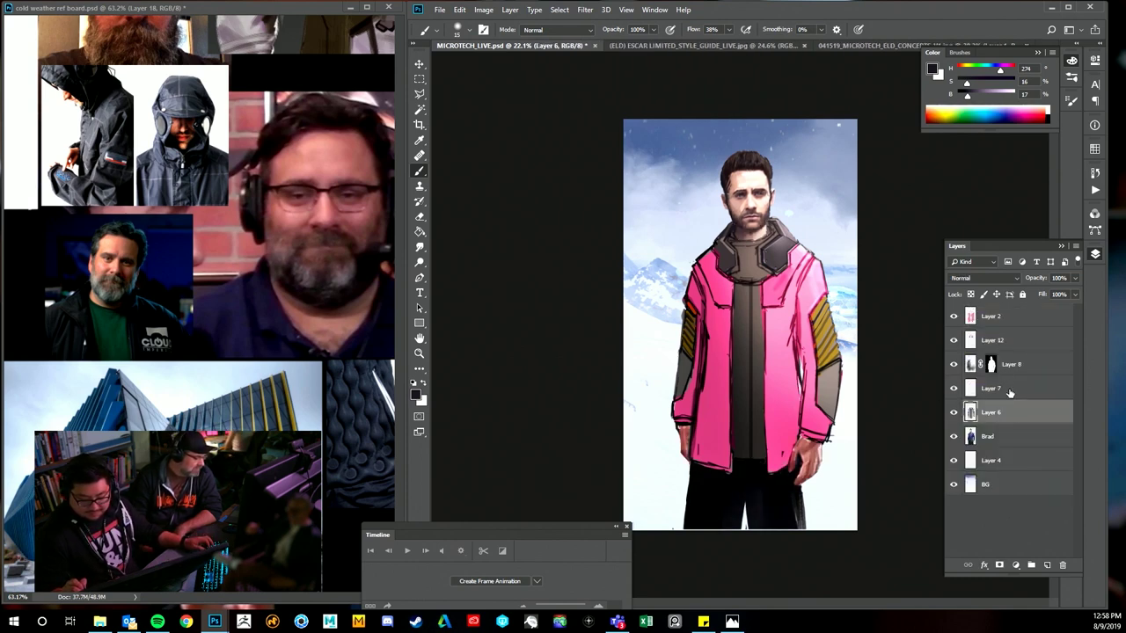
pyautogui.keyDown('shift'); pyautogui.click(1008, 389); pyautogui.keyUp('shift')
pyautogui.hotkey('ctrl', 'e')
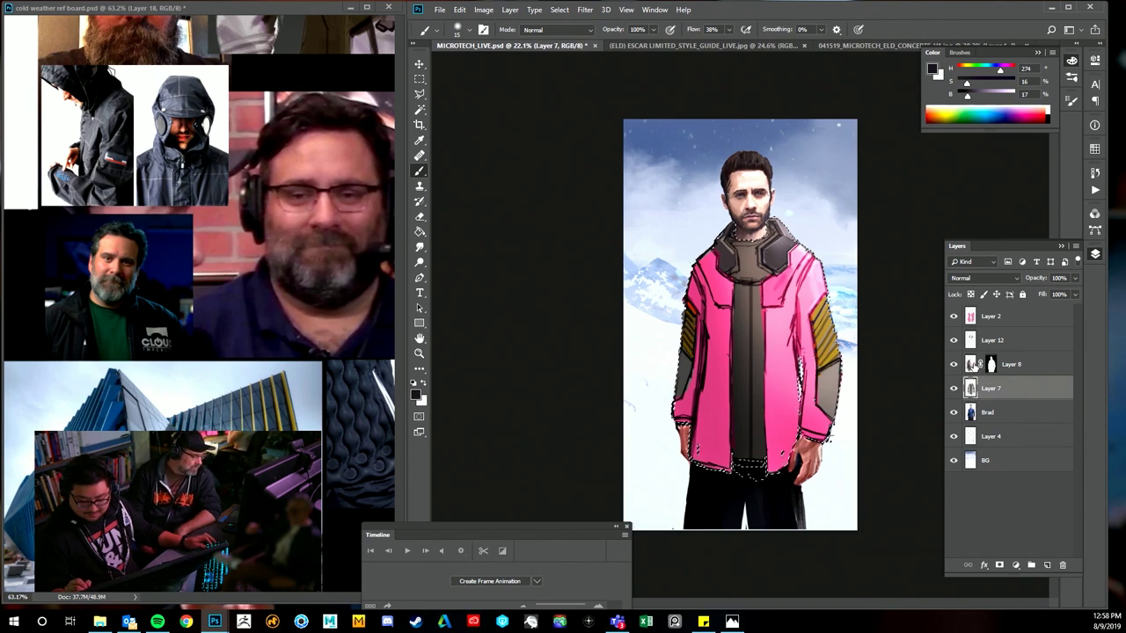
# - Replace Layer 8's mask with one made from the coat layer's outline, and merge Layer 8 with the coat layer
pyautogui.rightClick(991, 363)
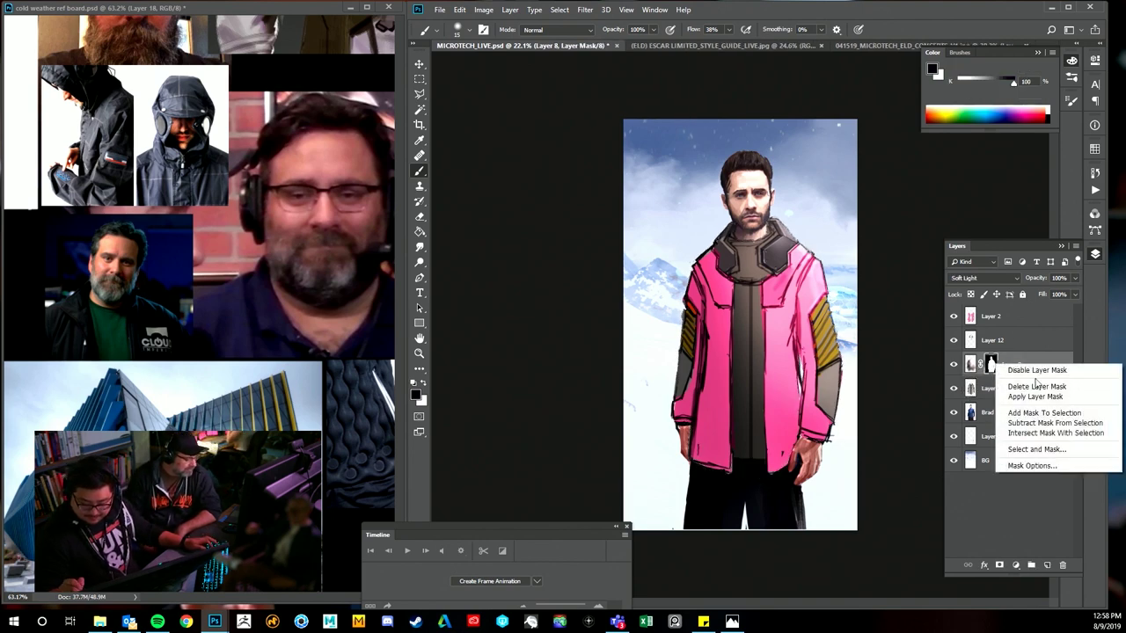
pyautogui.click(1030, 386)
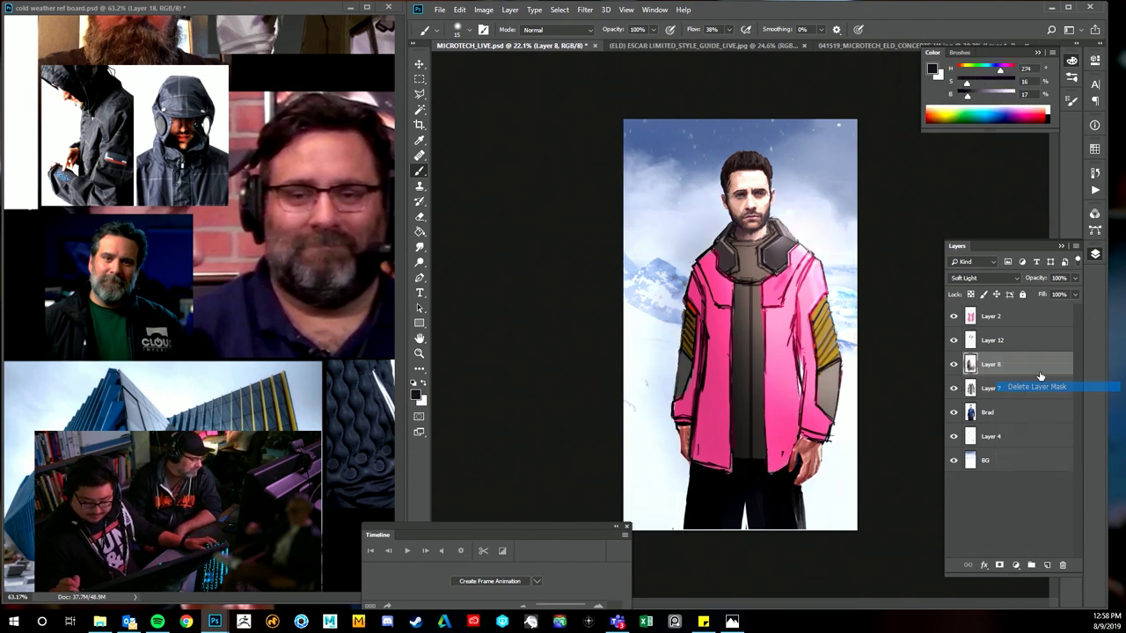
pyautogui.keyDown('ctrl'); pyautogui.click(970, 389); pyautogui.keyUp('ctrl')
pyautogui.click(999, 565)
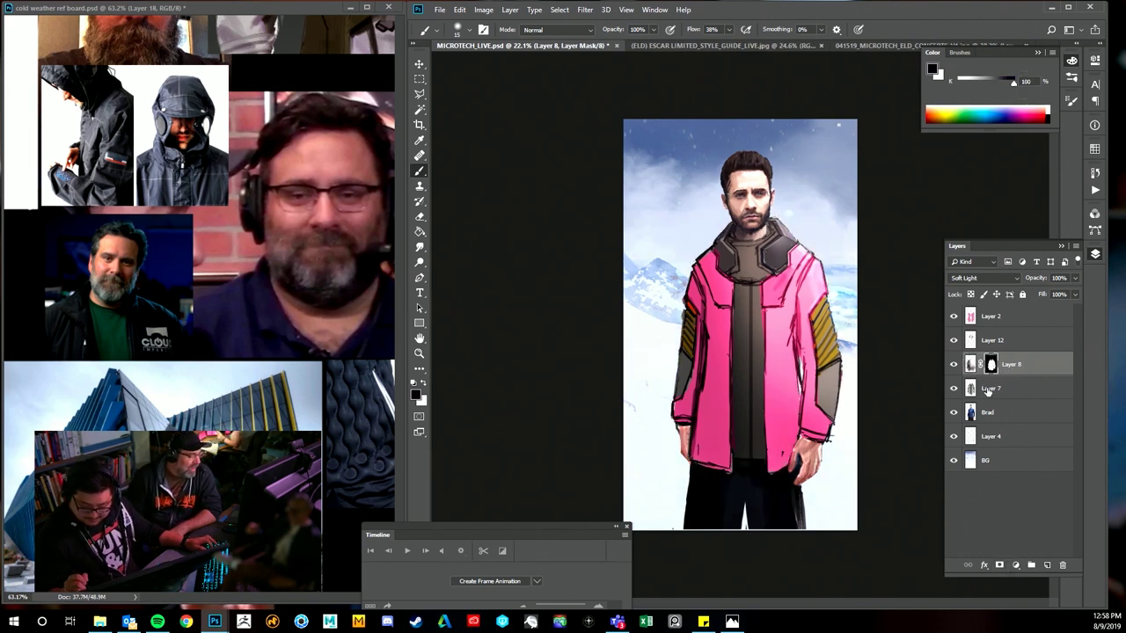
pyautogui.hotkey('ctrl', 'e')
# - Toggle Layer 12 to compare the collar with and without its shading, and merge it with Layer 8
pyautogui.click(953, 342)
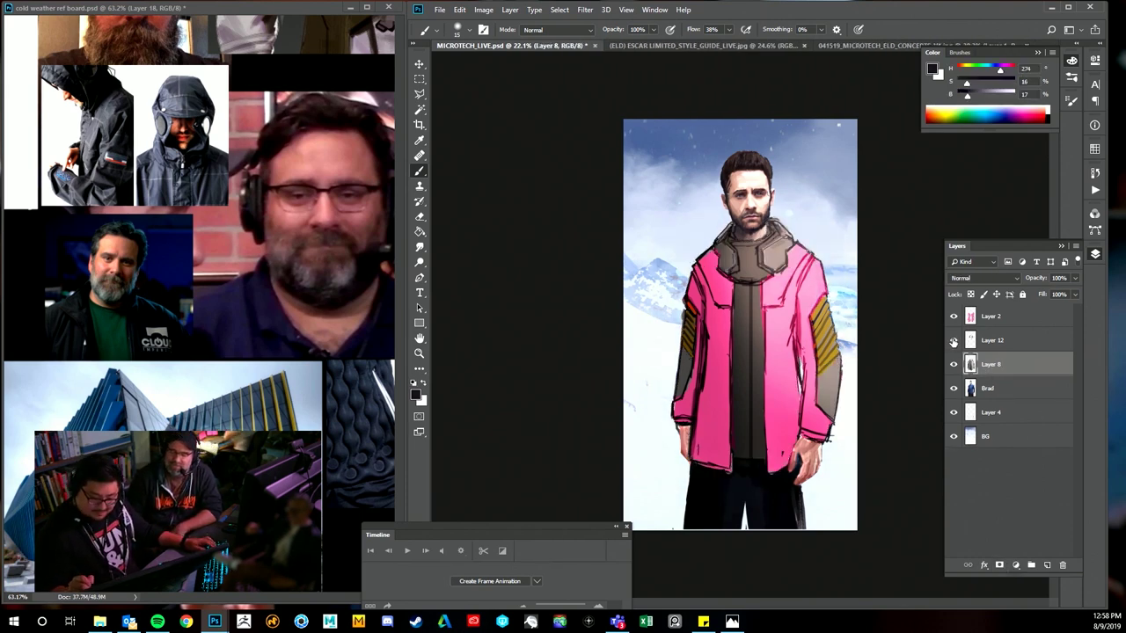
pyautogui.click(953, 342)
pyautogui.click(953, 342)
pyautogui.click(952, 342)
pyautogui.keyDown('shift'); pyautogui.click(971, 342); pyautogui.keyUp('shift')
pyautogui.hotkey('ctrl', 'e')
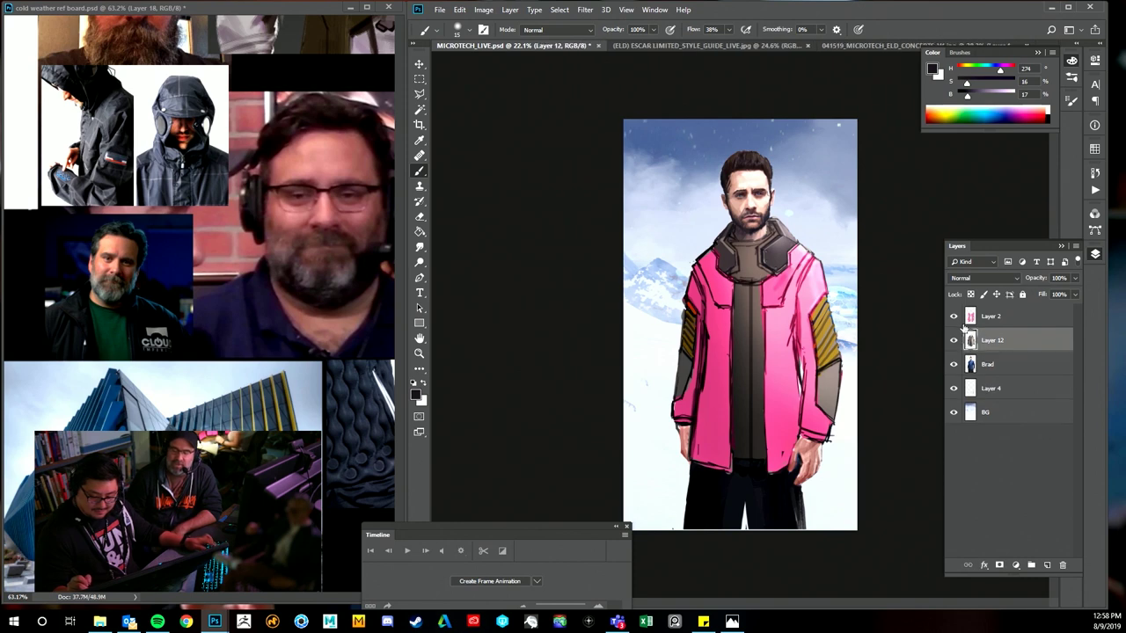
# - Toggle the pink tint layer to check it, and merge it with Layer 12
pyautogui.click(954, 317)
pyautogui.click(954, 316)
pyautogui.keyDown('shift'); pyautogui.click(970, 322); pyautogui.keyUp('shift')
pyautogui.hotkey('ctrl', 'e')
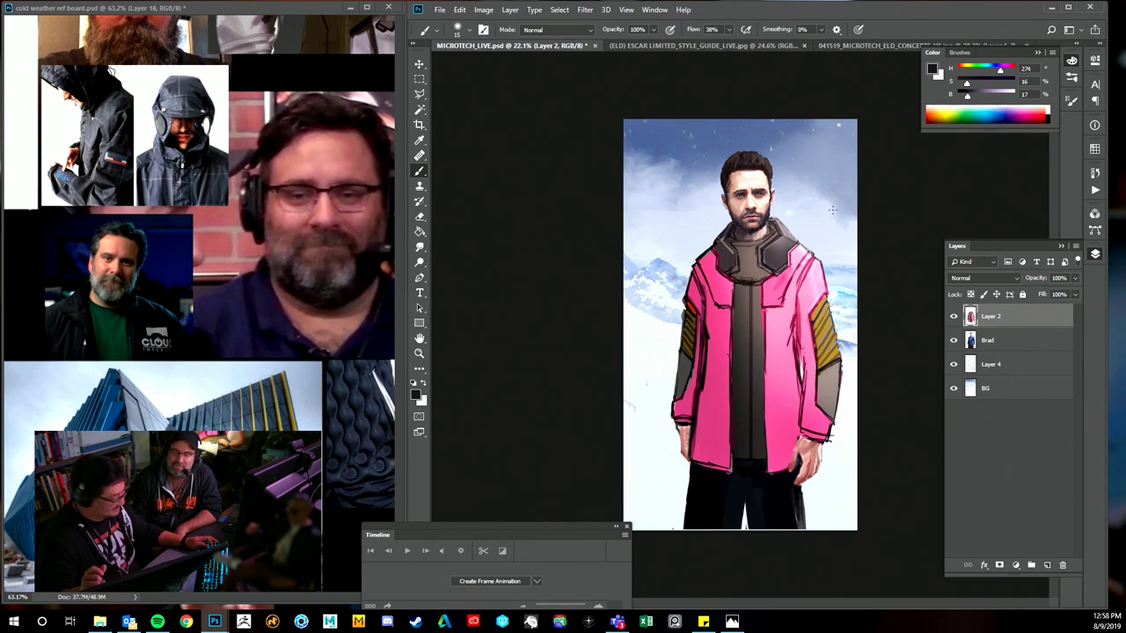
# - Sample dark tones from the collar and trousers, and paint shading down the coat's dark centre panel to the hem
pyautogui.keyDown('alt'); pyautogui.click(744, 277); pyautogui.keyUp('alt')
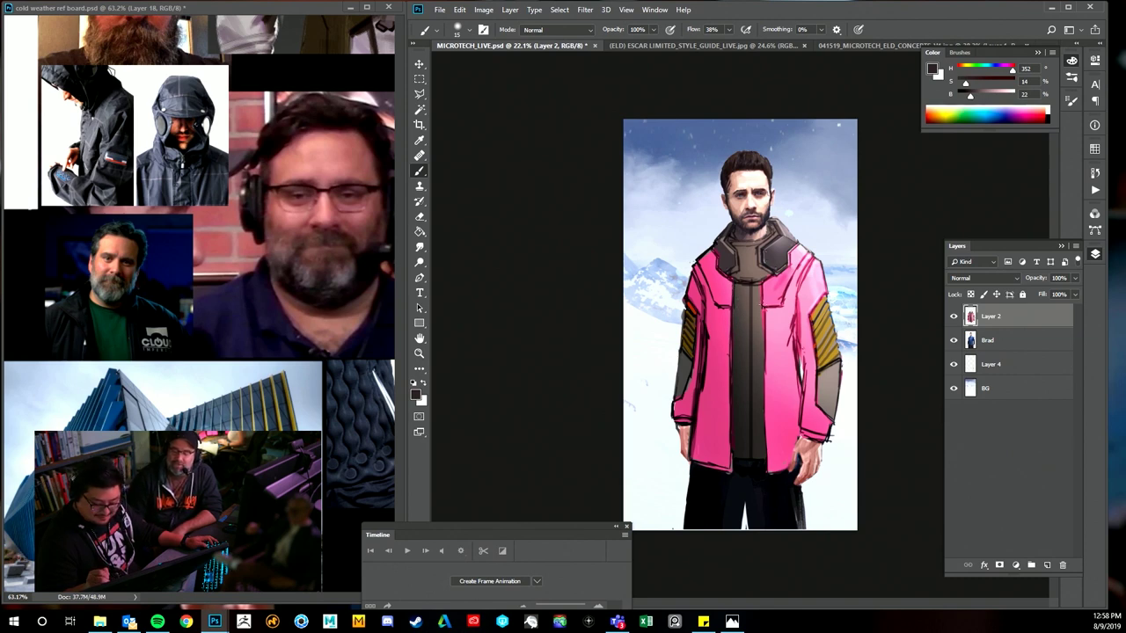
pyautogui.moveTo(764, 310); pyautogui.dragTo(763, 333)
pyautogui.moveTo(762, 288)
pyautogui.mouseDown()
pyautogui.moveTo(765, 454)
pyautogui.moveTo(734, 474)
pyautogui.moveTo(734, 464)
pyautogui.mouseUp()
pyautogui.keyDown('alt'); pyautogui.click(768, 484); pyautogui.keyUp('alt')
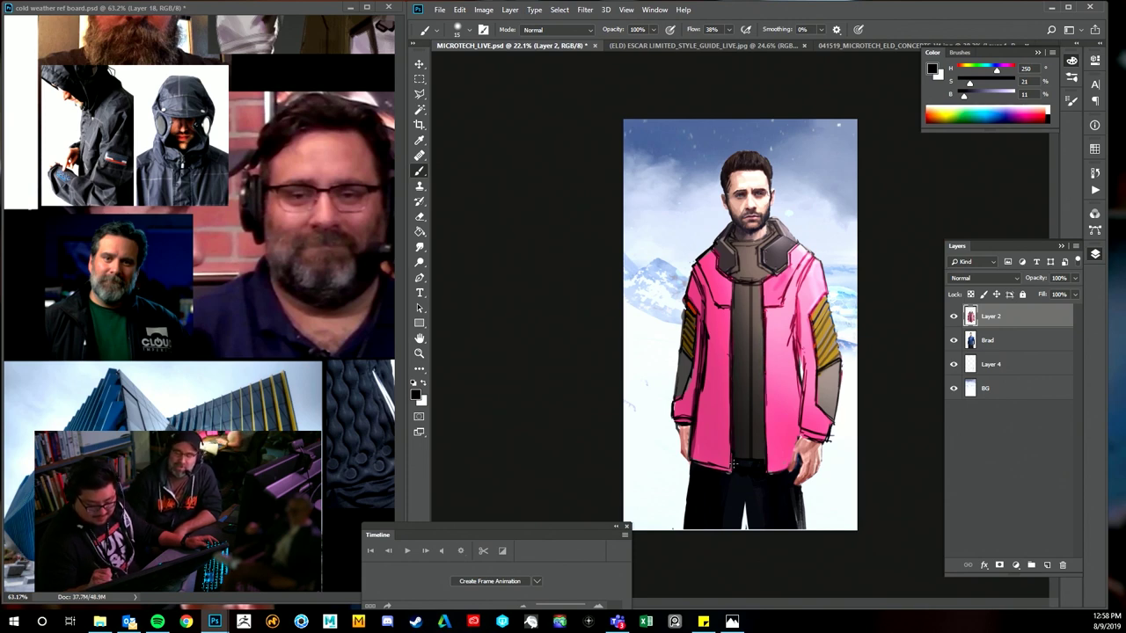
# - Sample the dark sleeve tone and several coat pinks to touch up the coat's shoulders and chest beside the collar
pyautogui.keyDown('alt'); pyautogui.click(696, 316); pyautogui.keyUp('alt')
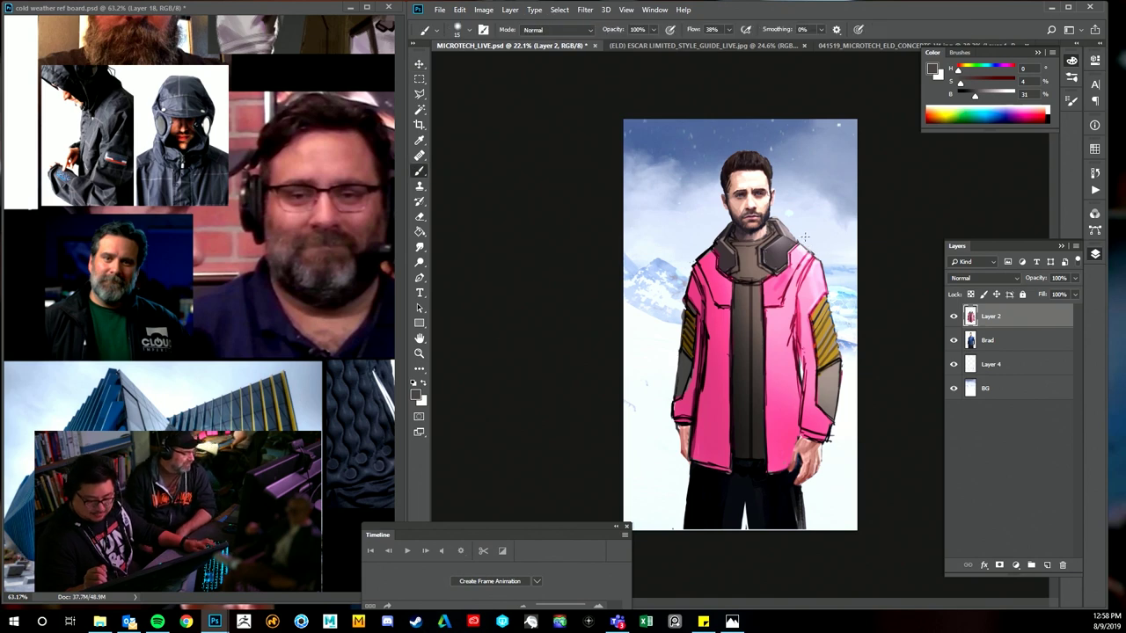
pyautogui.keyDown('alt'); pyautogui.click(710, 256); pyautogui.keyUp('alt')
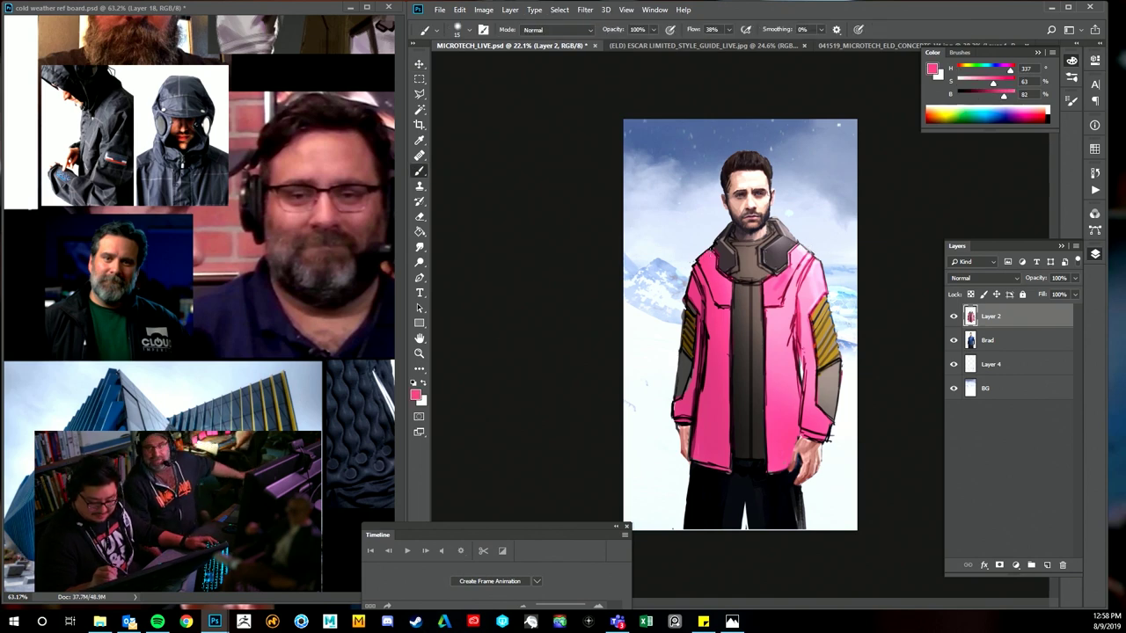
pyautogui.keyDown('alt'); pyautogui.click(803, 251); pyautogui.keyUp('alt')
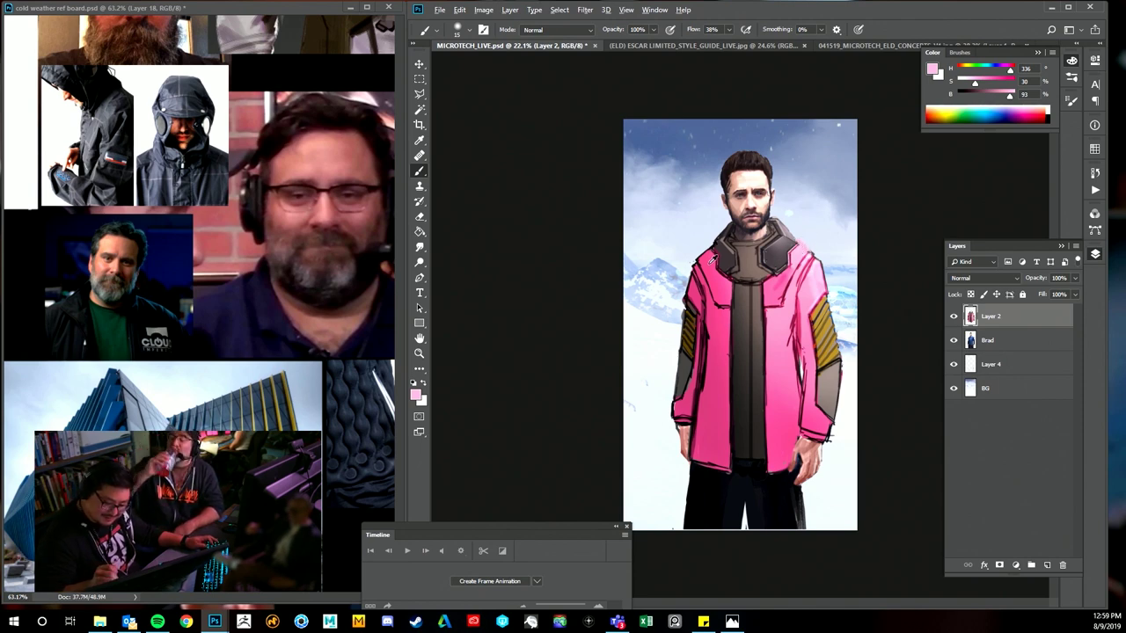
pyautogui.keyDown('alt'); pyautogui.click(714, 259); pyautogui.keyUp('alt')
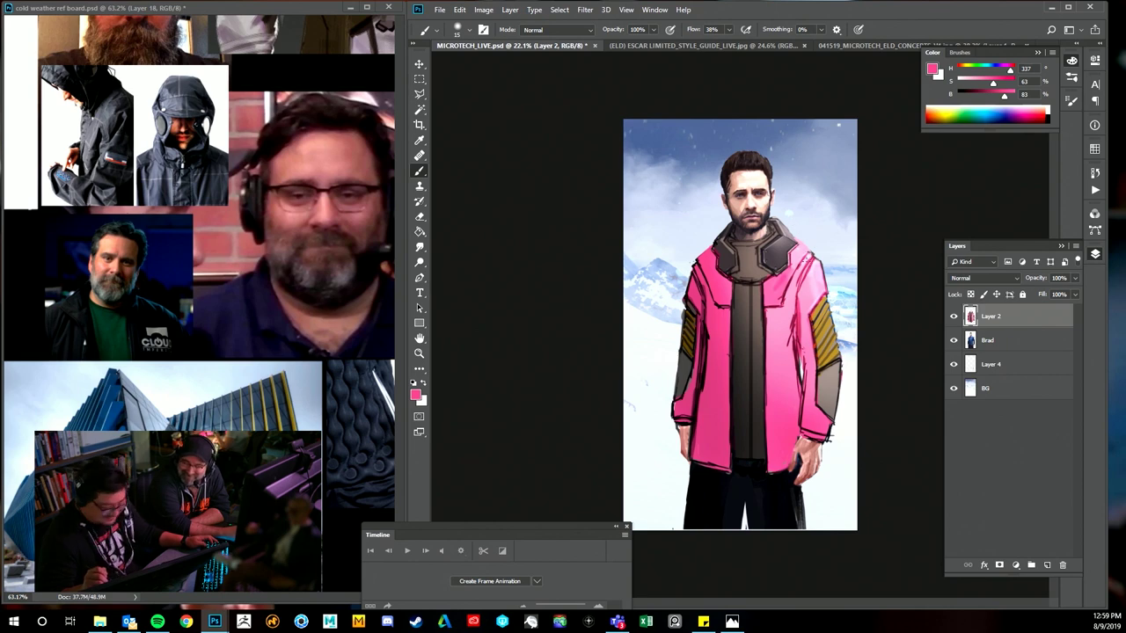
pyautogui.keyDown('alt'); pyautogui.click(800, 279); pyautogui.keyUp('alt')
pyautogui.keyDown('alt'); pyautogui.click(799, 319); pyautogui.keyUp('alt')
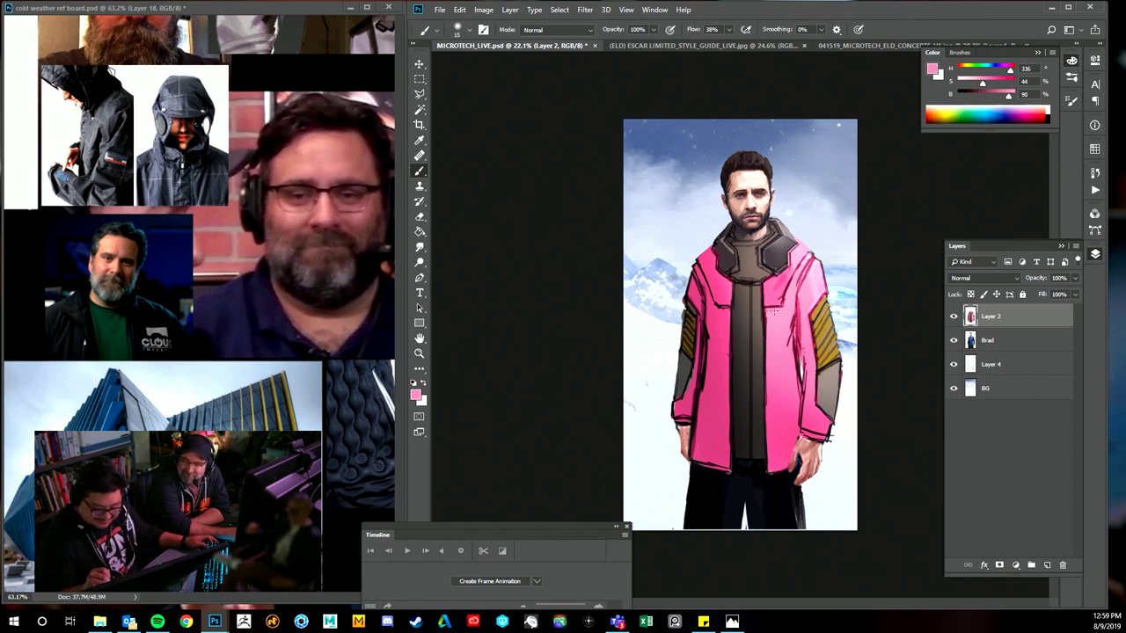
# - Sample a dark maroon and paint line work on the shoulder and a vertical seam down the coat panel on the viewer's right
pyautogui.keyDown('alt'); pyautogui.click(772, 312); pyautogui.keyUp('alt')
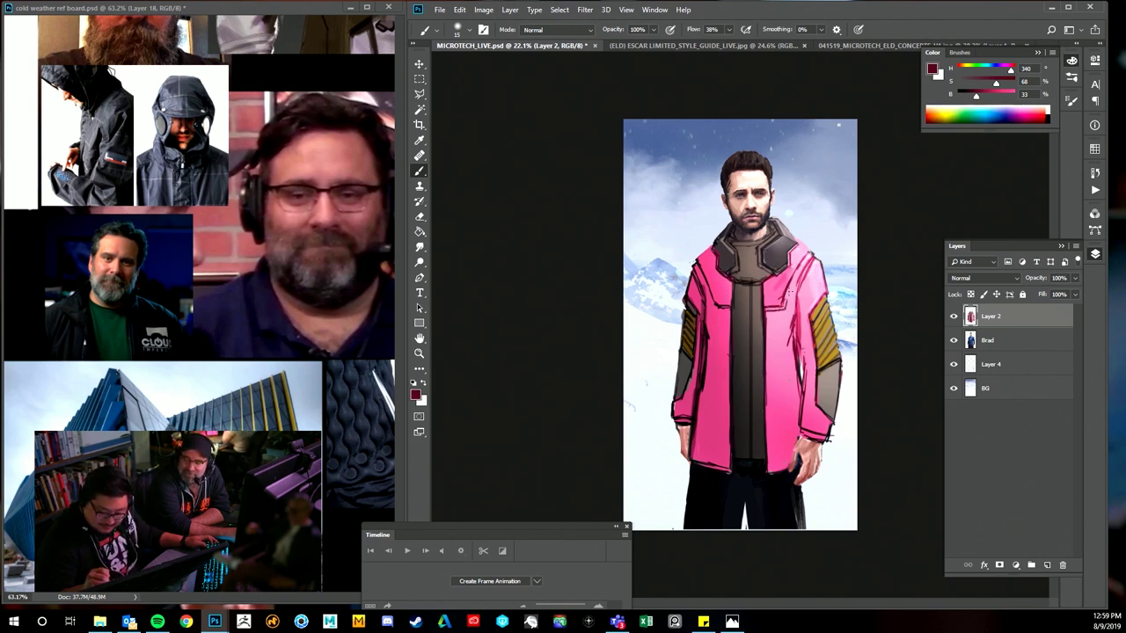
pyautogui.moveTo(789, 299); pyautogui.dragTo(820, 252)
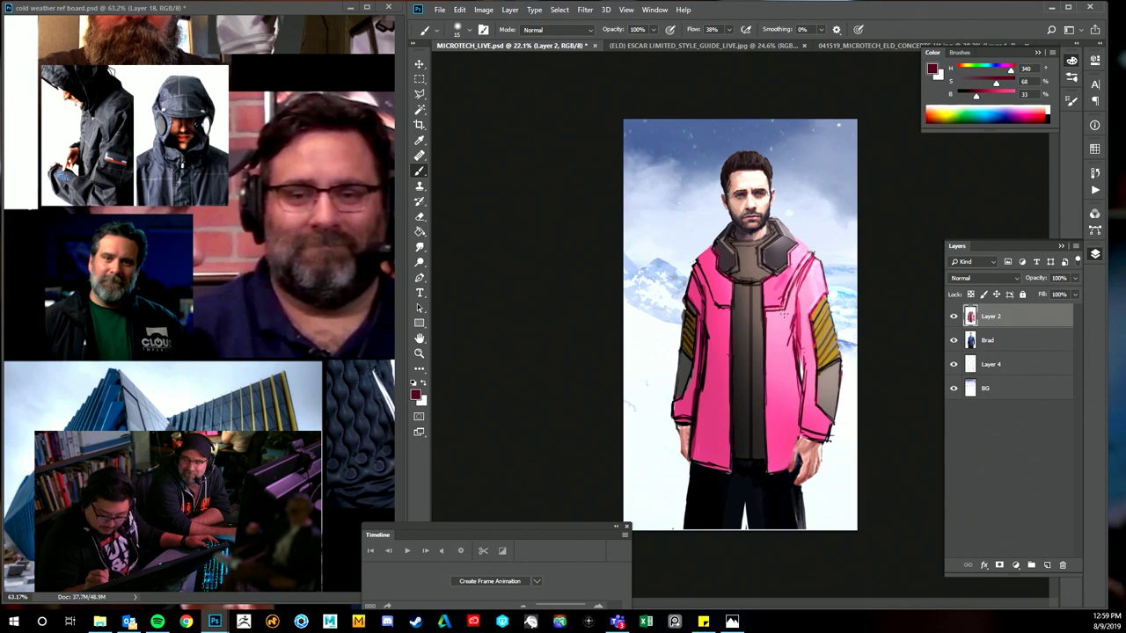
pyautogui.moveTo(784, 313); pyautogui.dragTo(787, 392)
pyautogui.moveTo(783, 345); pyautogui.dragTo(787, 428)
pyautogui.moveTo(791, 371); pyautogui.dragTo(791, 424)
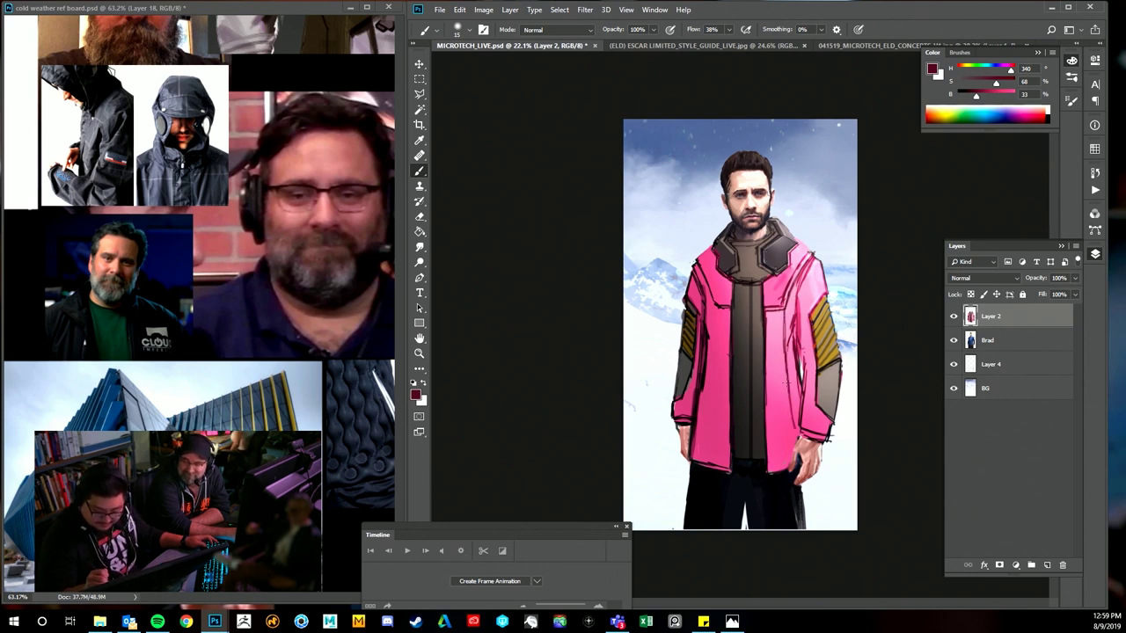
# - Paint a matching vertical seam down the coat panel on the viewer's left, and darken both seams with a sampled near-black
pyautogui.moveTo(716, 308); pyautogui.dragTo(712, 410)
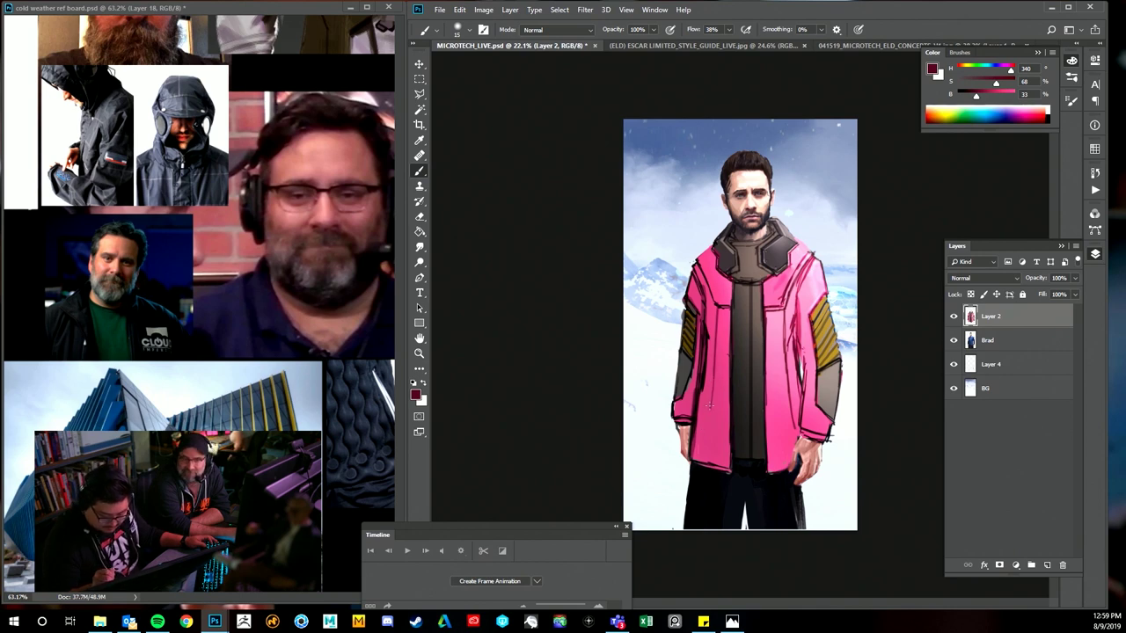
pyautogui.moveTo(713, 366); pyautogui.dragTo(709, 451)
pyautogui.keyDown('alt'); pyautogui.click(700, 405); pyautogui.keyUp('alt')
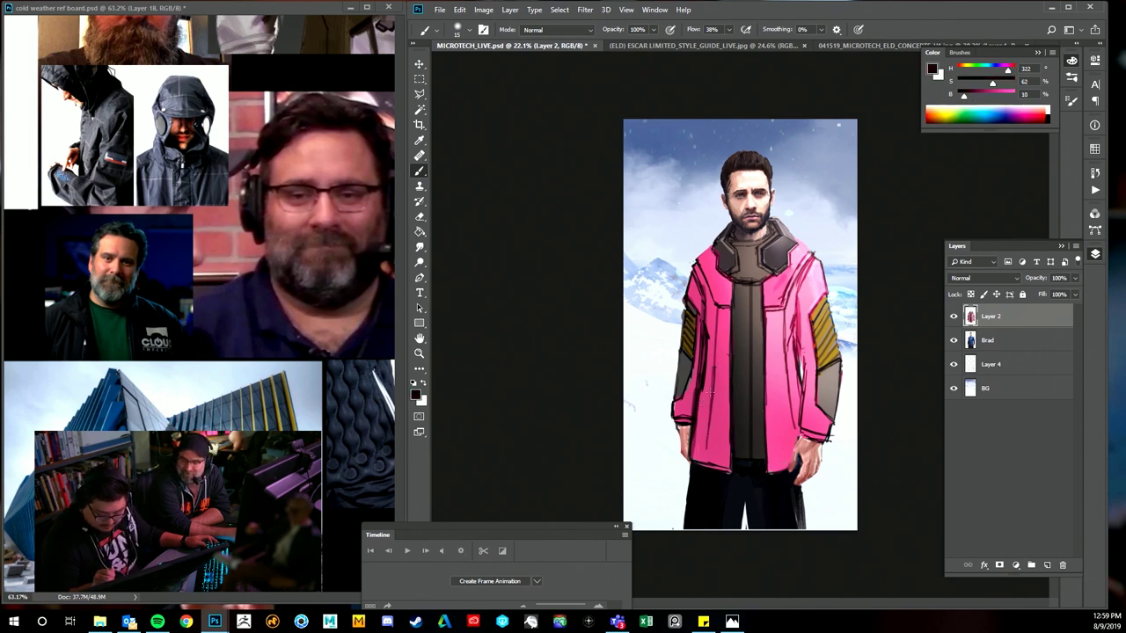
pyautogui.moveTo(712, 385); pyautogui.dragTo(705, 468)
pyautogui.moveTo(715, 317); pyautogui.dragTo(715, 361)
pyautogui.moveTo(785, 311); pyautogui.dragTo(797, 447)
# - Choose a bright orange and paint thin lining accents inside the collar and along the sleeve cuffs
pyautogui.press('z')
pyautogui.moveTo(811, 406)
pyautogui.mouseDown()
pyautogui.moveTo(789, 407)
pyautogui.moveTo(814, 408)
pyautogui.mouseUp()
pyautogui.press('b')
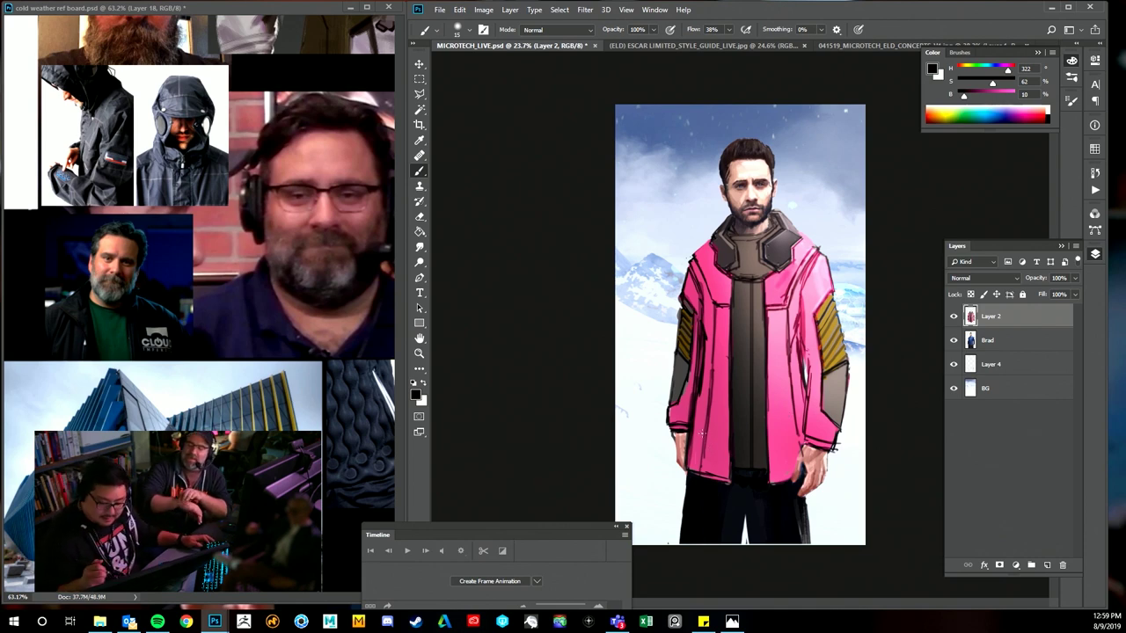
pyautogui.click(943, 108)
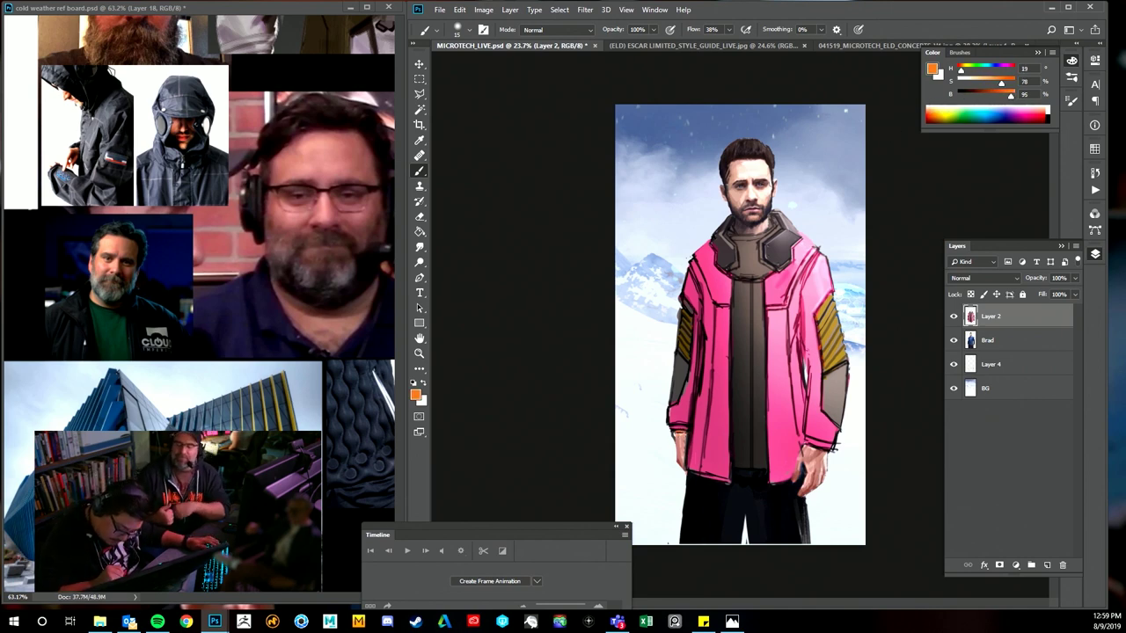
pyautogui.moveTo(808, 451); pyautogui.dragTo(822, 447)
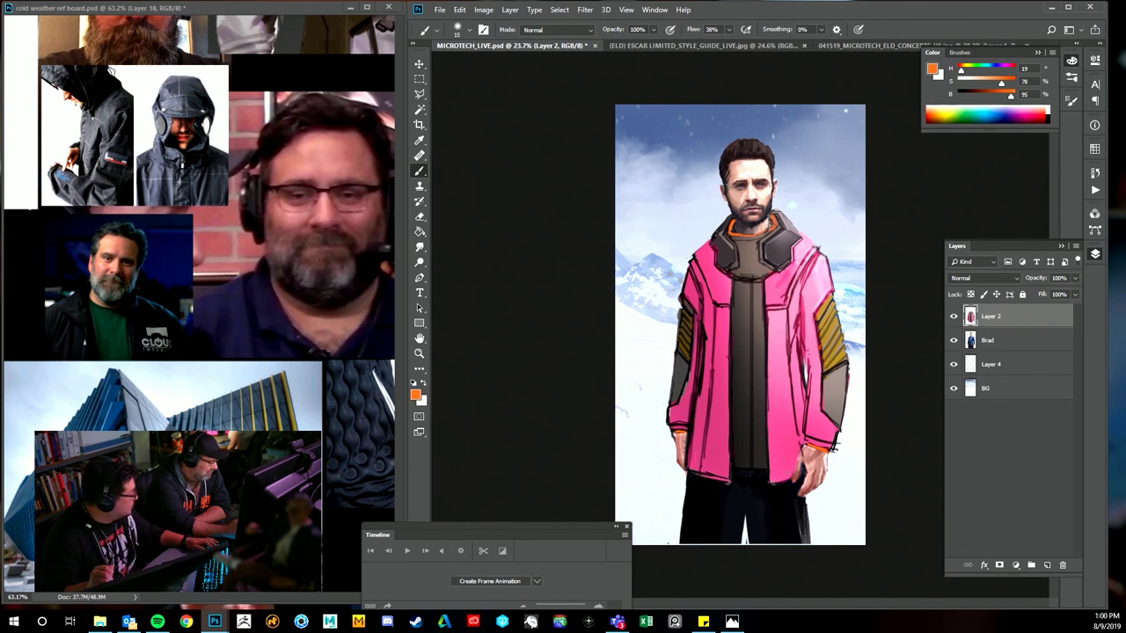
# - Set the eraser to 30% opacity with a soft round tip, and return to the brush
pyautogui.press('e')
pyautogui.press('3')
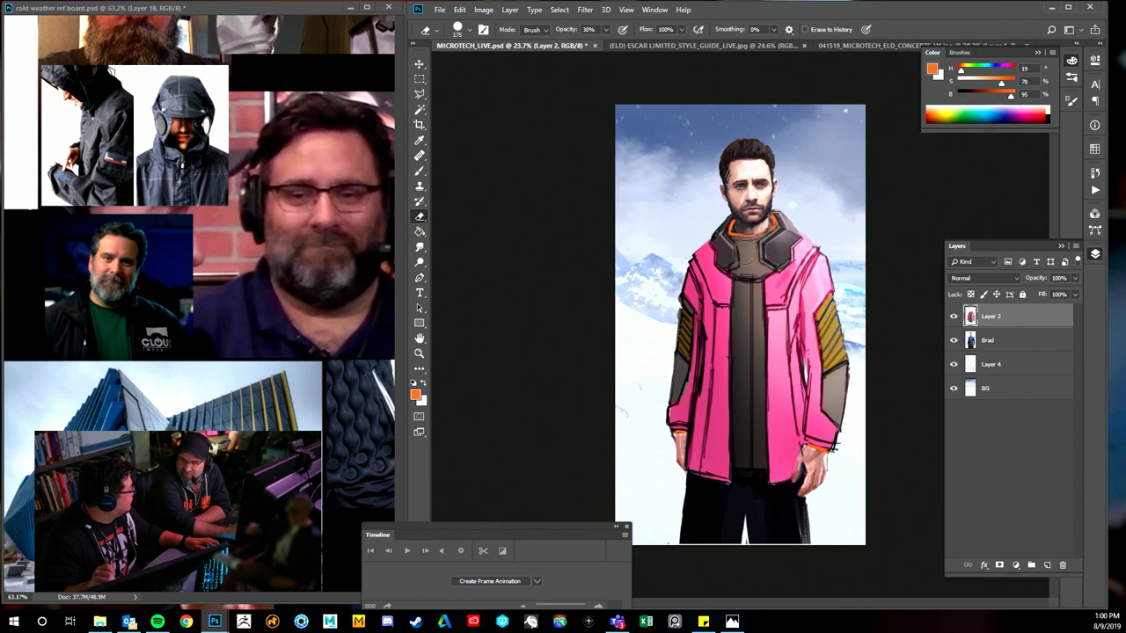
pyautogui.rightClick(750, 257)
pyautogui.doubleClick(771, 335)
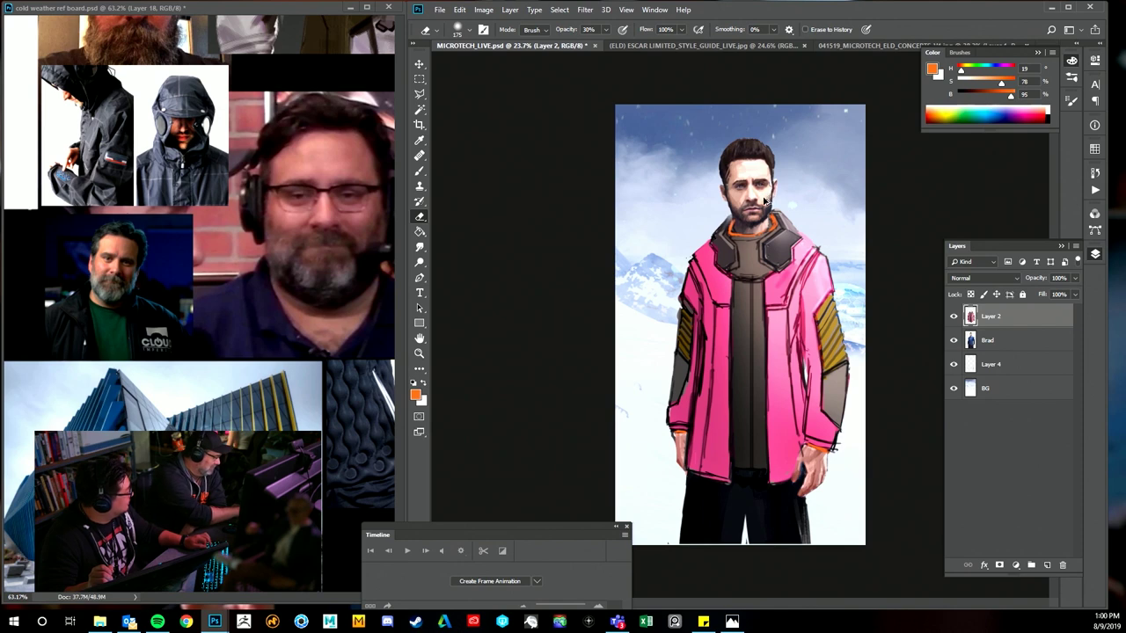
pyautogui.press('b')
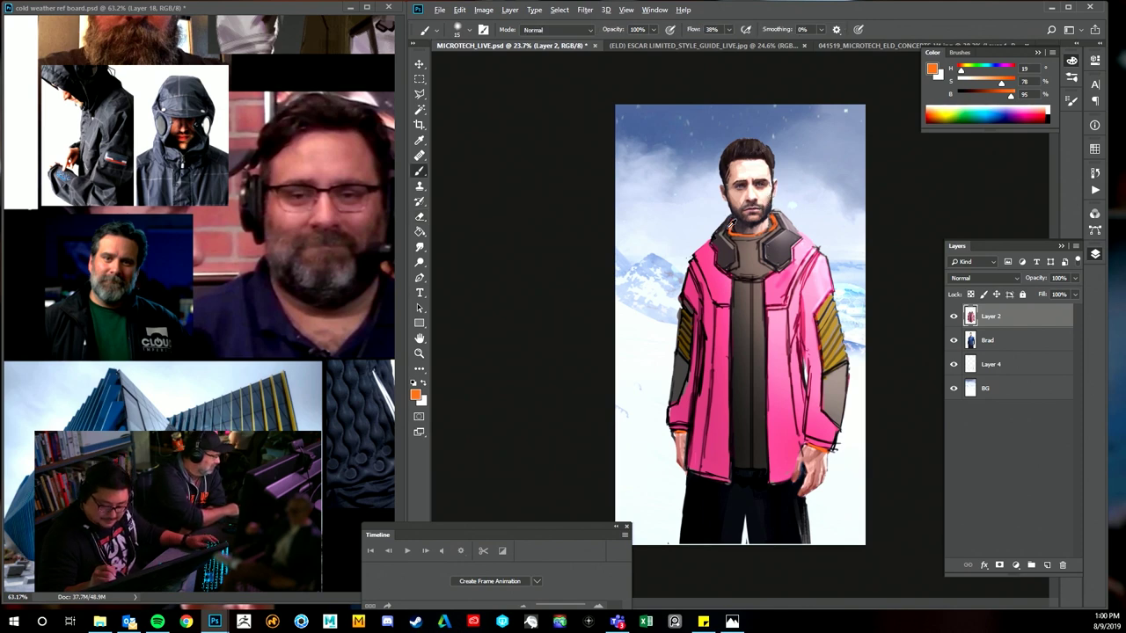
# - Sample dark tones from the collar and sleeve outline, and refine the line work on the grey forearm panel
pyautogui.keyDown('alt'); pyautogui.click(726, 230); pyautogui.keyUp('alt')
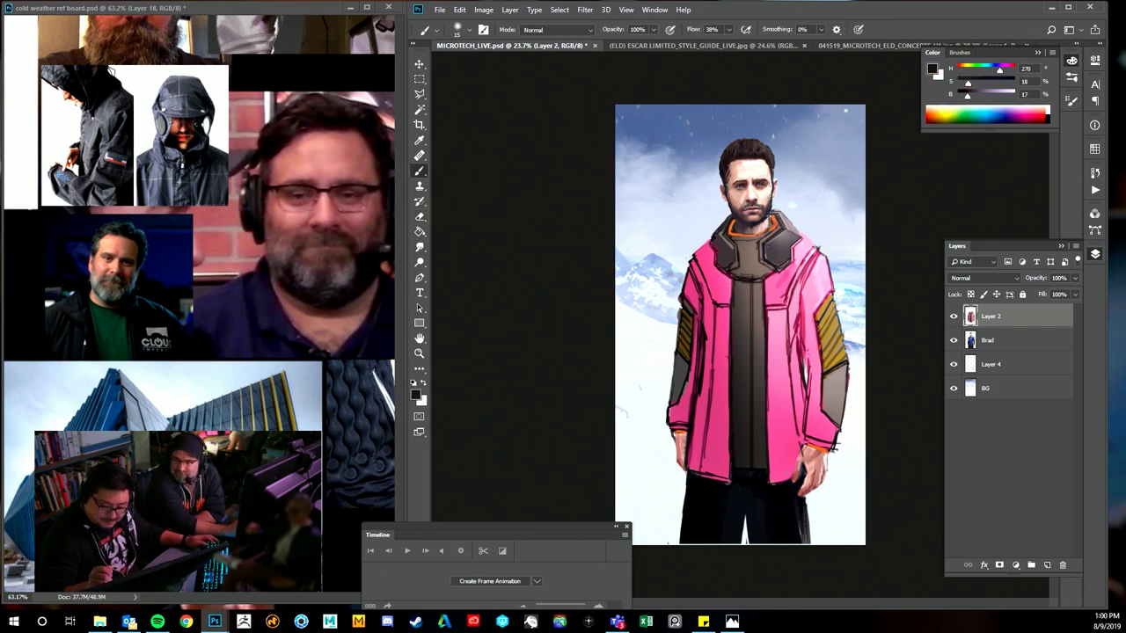
pyautogui.hotkey('ctrl', 'space')
pyautogui.moveTo(850, 187); pyautogui.dragTo(799, 187)
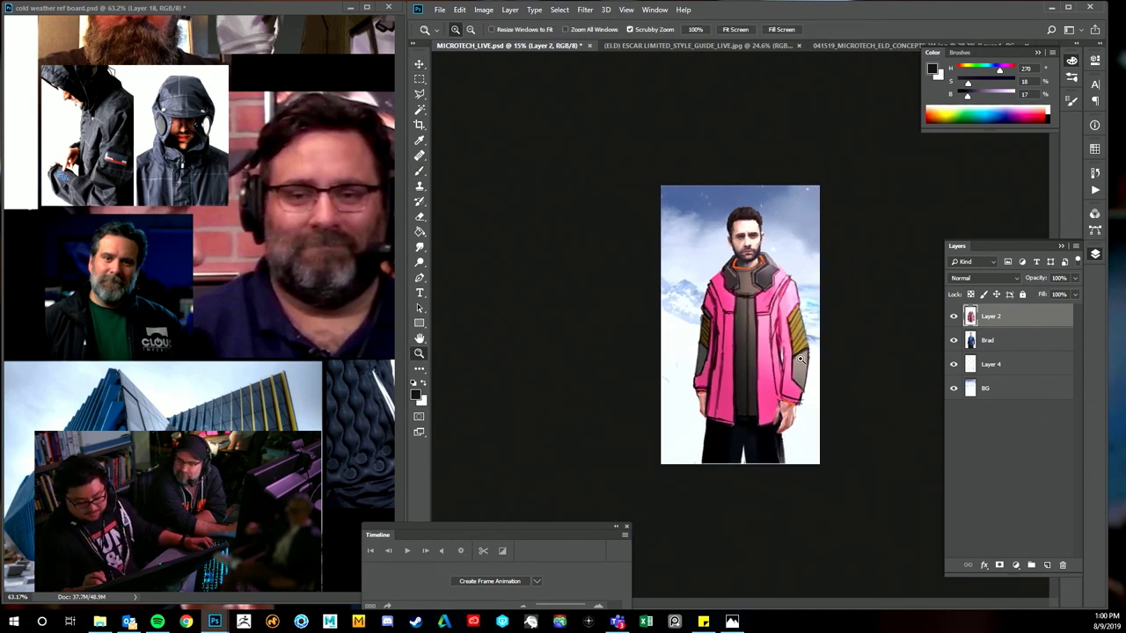
pyautogui.scroll(2, 818, 314)
pyautogui.keyDown('alt'); pyautogui.click(828, 383); pyautogui.keyUp('alt')
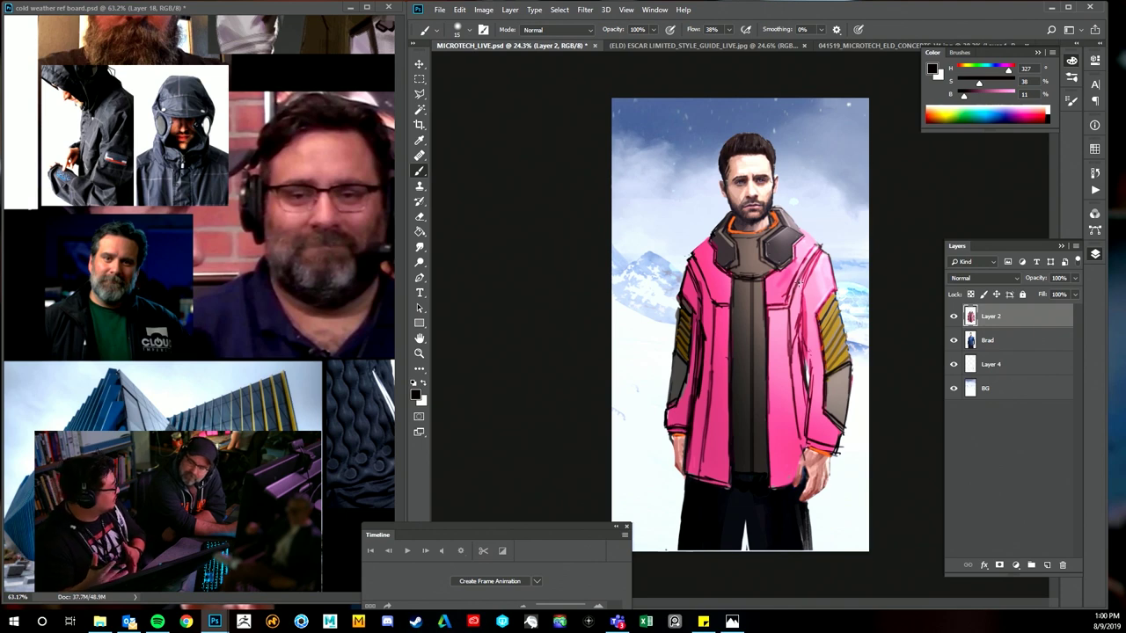
# - Toggle Layer 2 repeatedly to compare the pink coat's silhouette with the original figure underneath
pyautogui.click(954, 319)
pyautogui.click(954, 318)
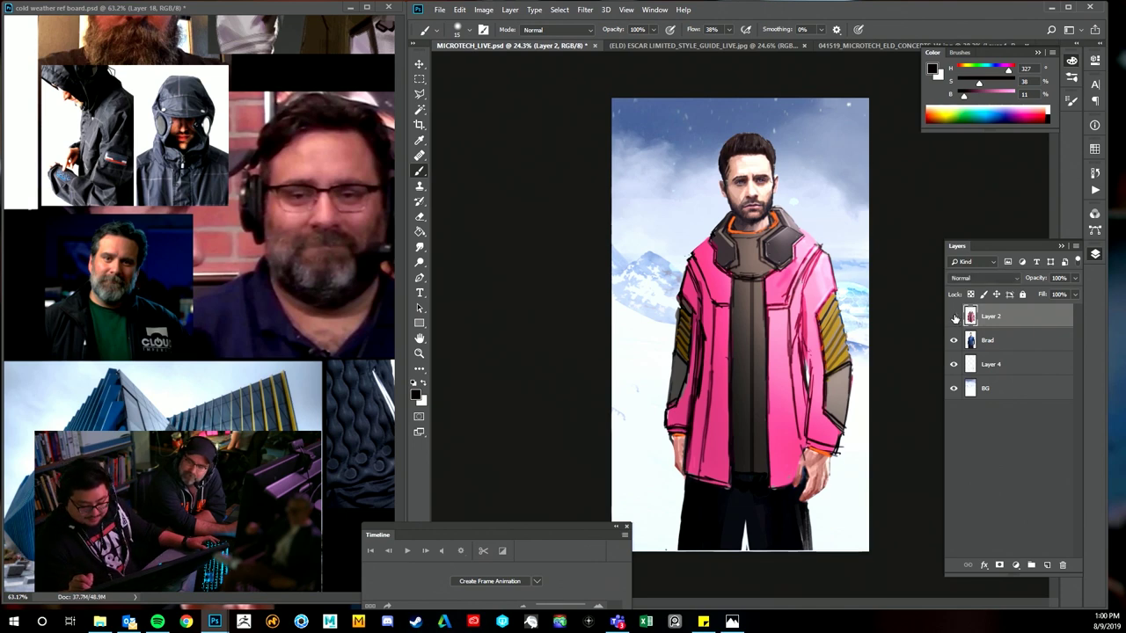
pyautogui.click(954, 317)
pyautogui.click(954, 318)
pyautogui.click(954, 318)
pyautogui.click(953, 318)
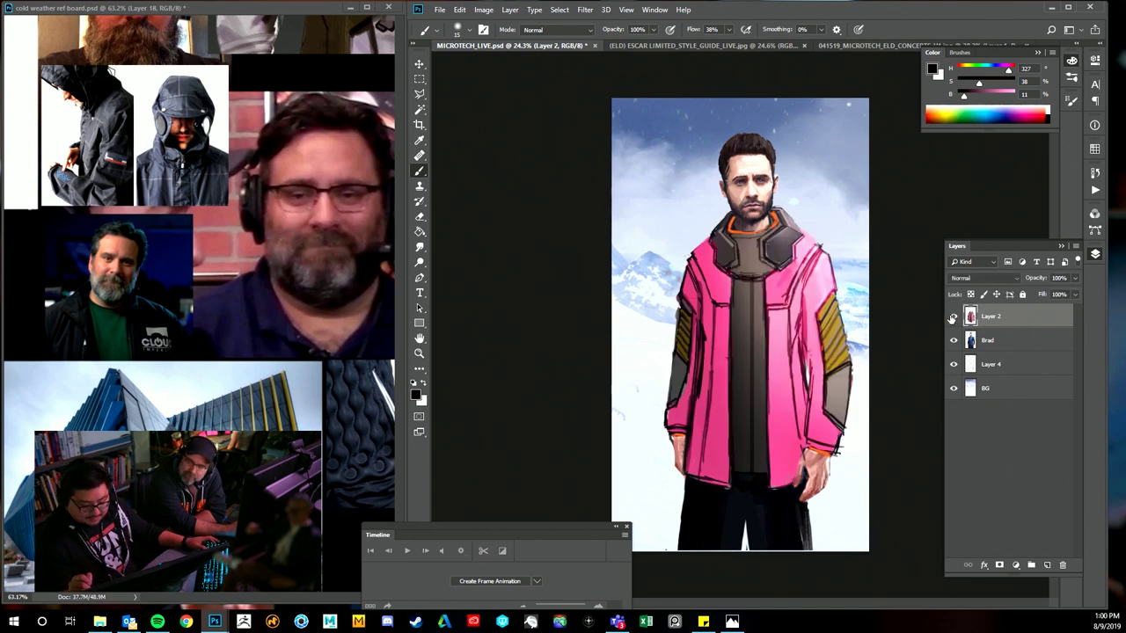
pyautogui.click(953, 318)
pyautogui.click(953, 318)
pyautogui.click(953, 317)
pyautogui.click(953, 318)
pyautogui.click(953, 318)
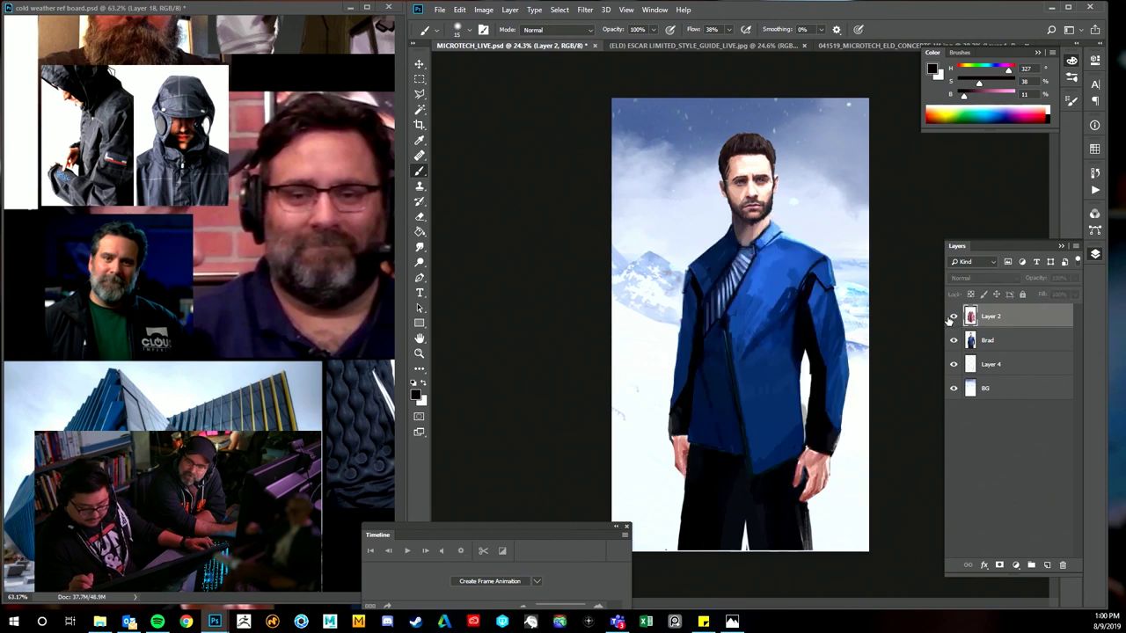
pyautogui.click(953, 317)
pyautogui.click(953, 318)
pyautogui.click(953, 318)
# - Start a Warp transform on the coat layer and reshape its chest and both shoulders
pyautogui.press('v')
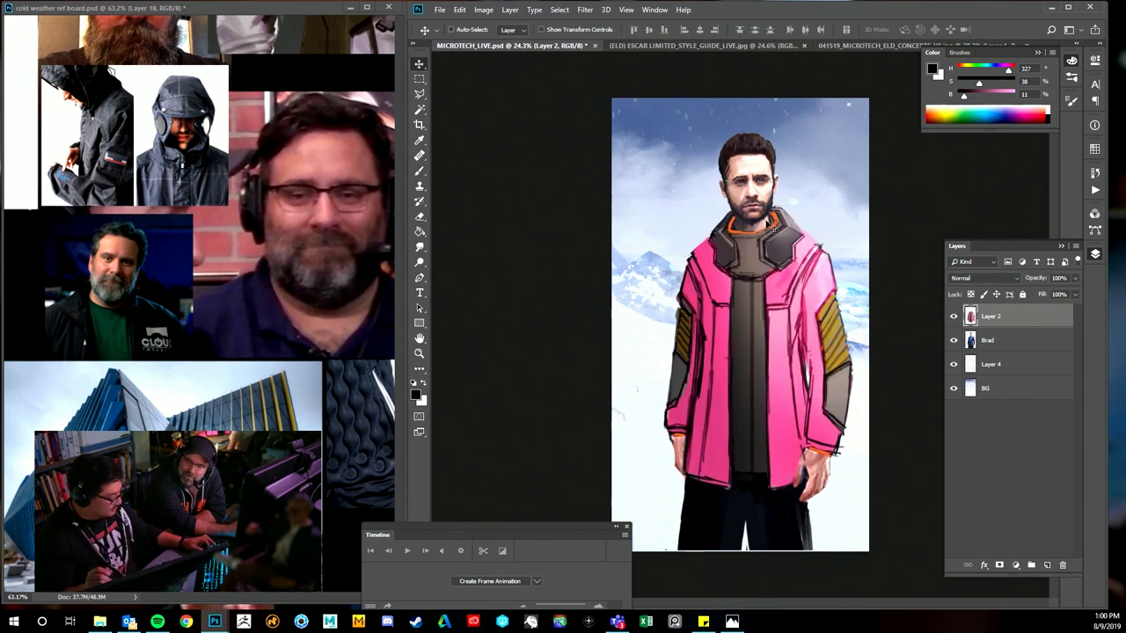
pyautogui.hotkey('ctrl', 't')
pyautogui.rightClick(753, 287)
pyautogui.click(792, 361)
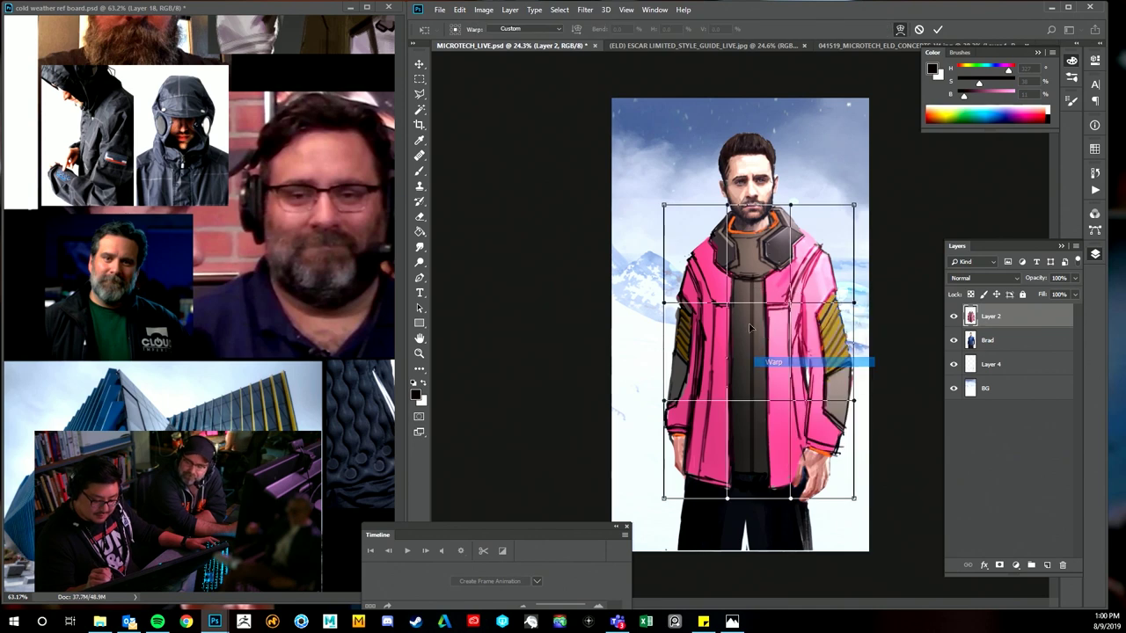
pyautogui.moveTo(713, 313); pyautogui.dragTo(683, 283)
pyautogui.moveTo(783, 231); pyautogui.dragTo(803, 229)
pyautogui.moveTo(844, 273); pyautogui.dragTo(852, 270)
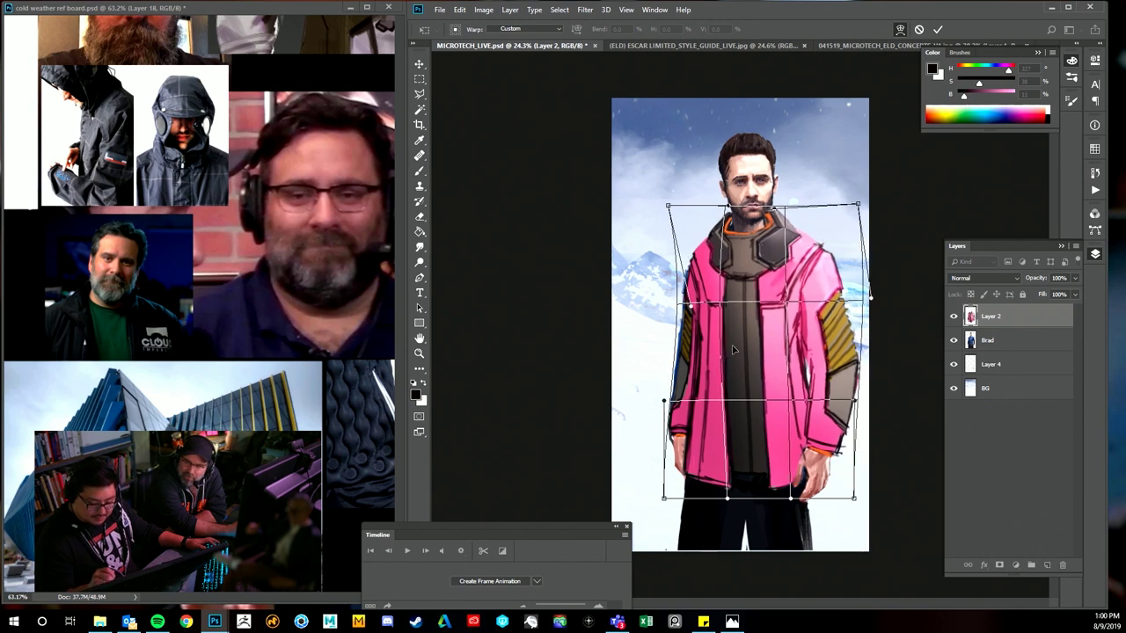
# - Adjust the warp at the centre panel, outer sleeves and collar, and pull in the lower corner by the cuff
pyautogui.moveTo(732, 351); pyautogui.dragTo(736, 345)
pyautogui.moveTo(690, 306); pyautogui.dragTo(675, 309)
pyautogui.moveTo(787, 221); pyautogui.dragTo(788, 223)
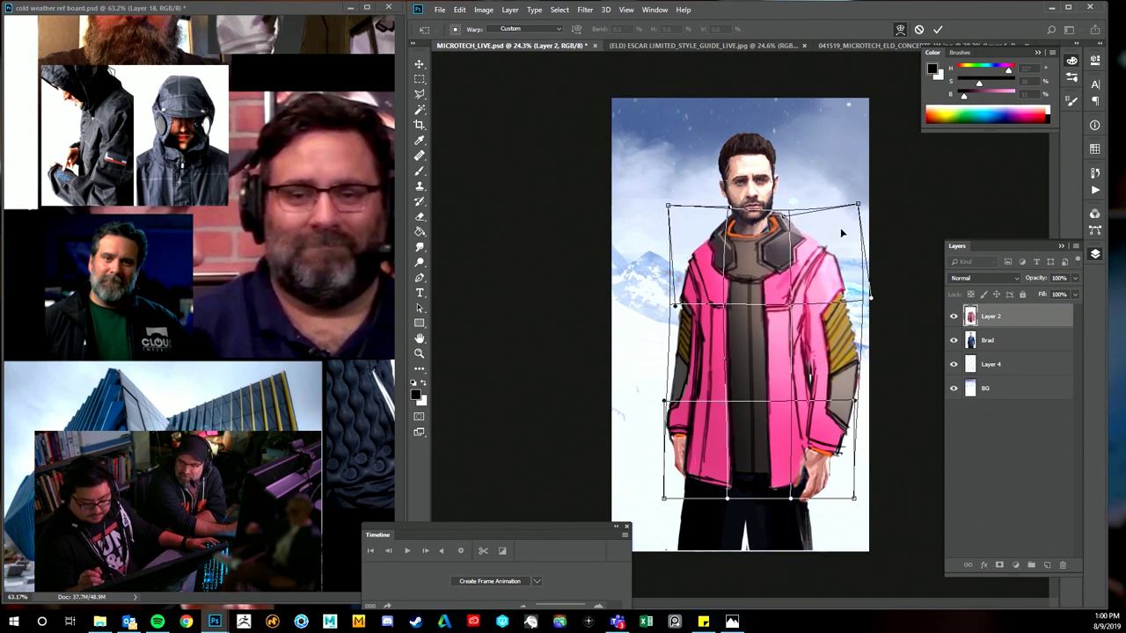
pyautogui.moveTo(858, 252); pyautogui.dragTo(855, 253)
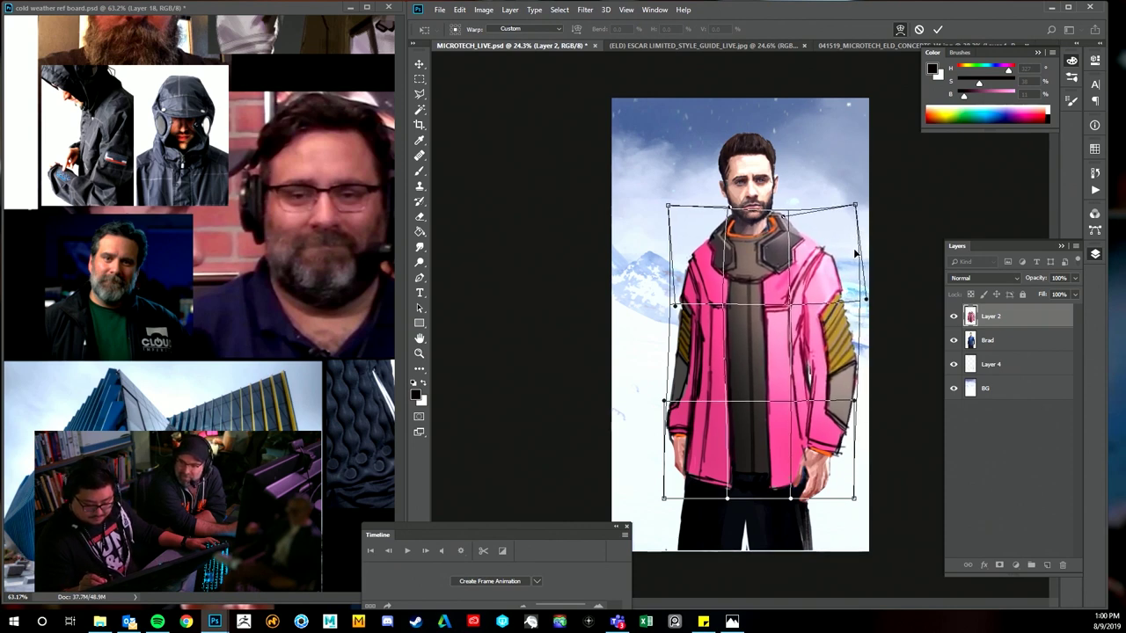
pyautogui.moveTo(848, 489); pyautogui.dragTo(842, 486)
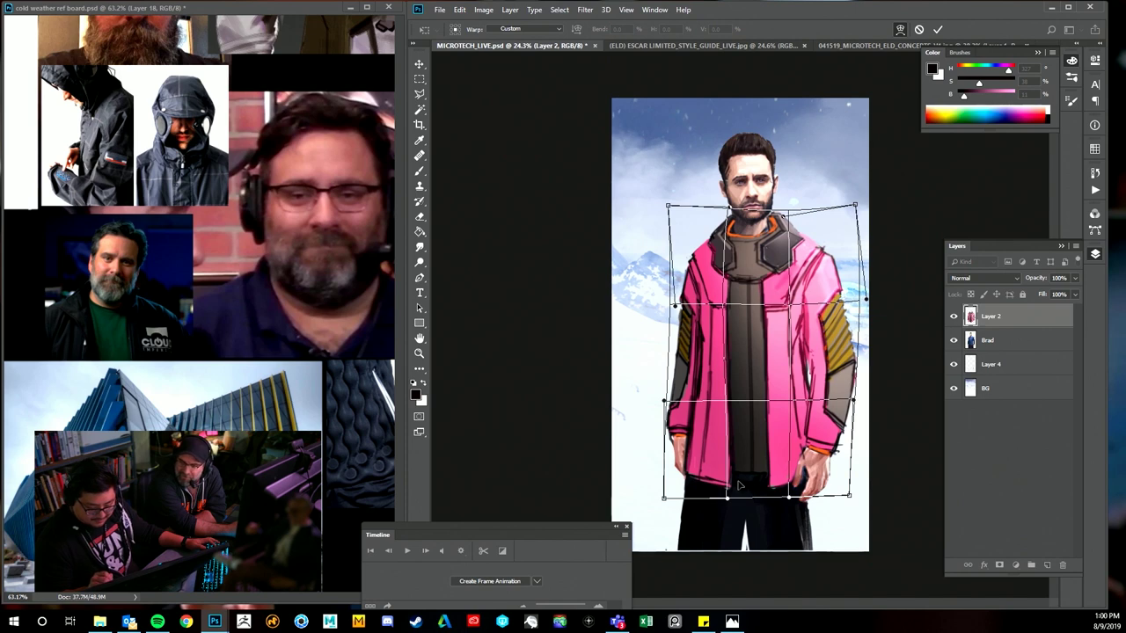
# - Shift the coat's hem and centre panel slightly sideways, fine-tune the shoulders and collar, and apply the warp
pyautogui.moveTo(739, 485); pyautogui.dragTo(732, 485)
pyautogui.moveTo(753, 340); pyautogui.dragTo(750, 338)
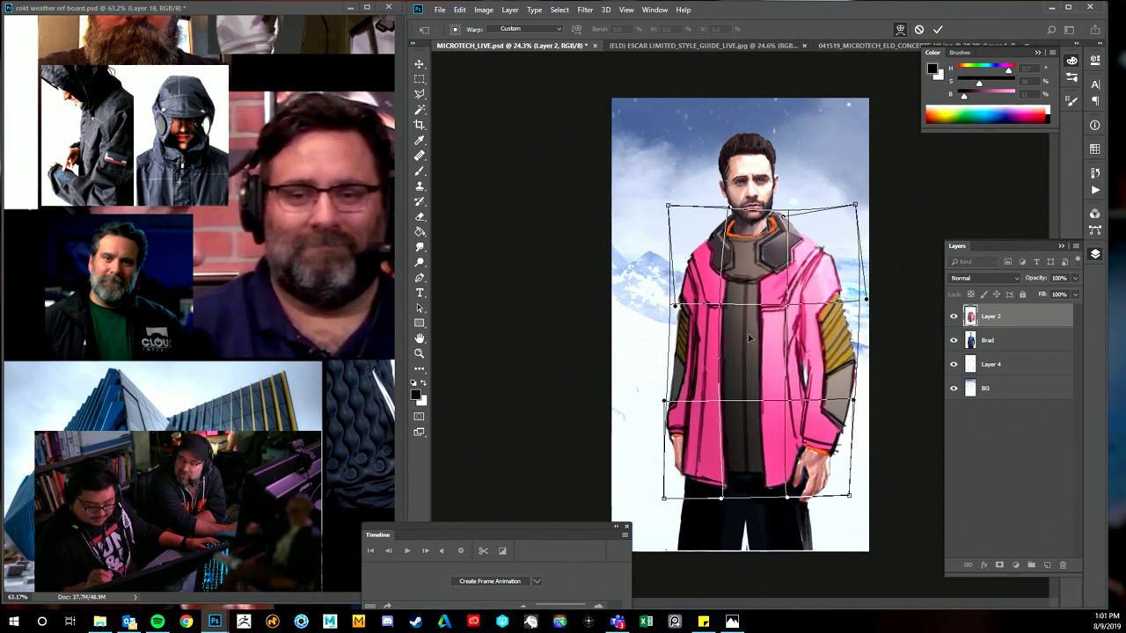
pyautogui.moveTo(739, 236); pyautogui.dragTo(735, 240)
pyautogui.moveTo(679, 290); pyautogui.dragTo(777, 226)
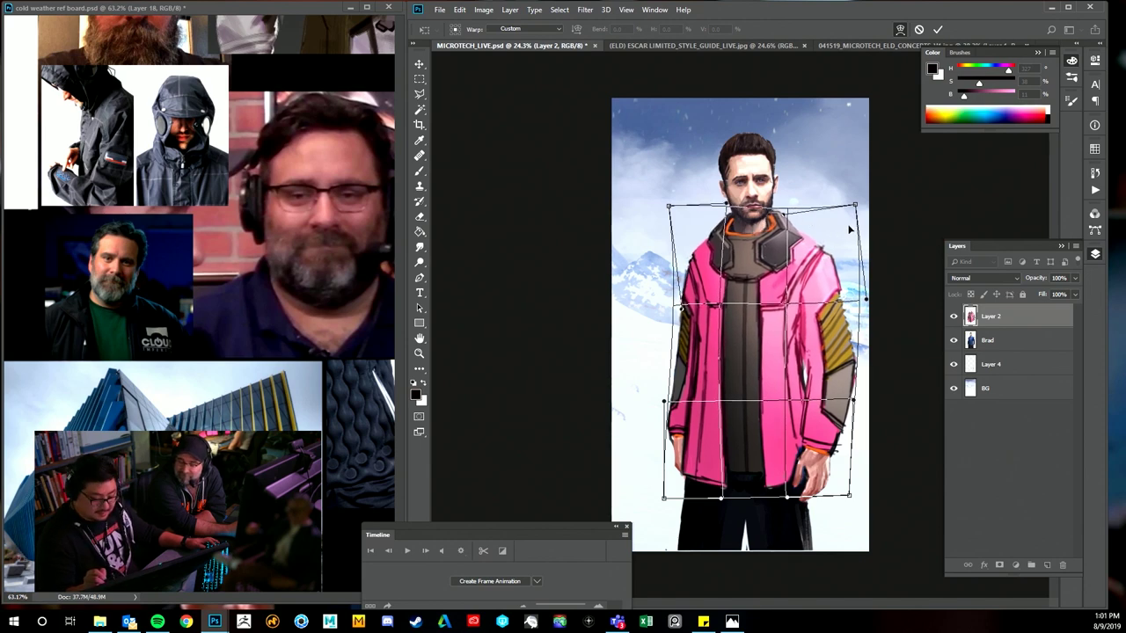
pyautogui.moveTo(849, 228)
pyautogui.mouseDown()
pyautogui.moveTo(839, 239)
pyautogui.moveTo(851, 227)
pyautogui.mouseUp()
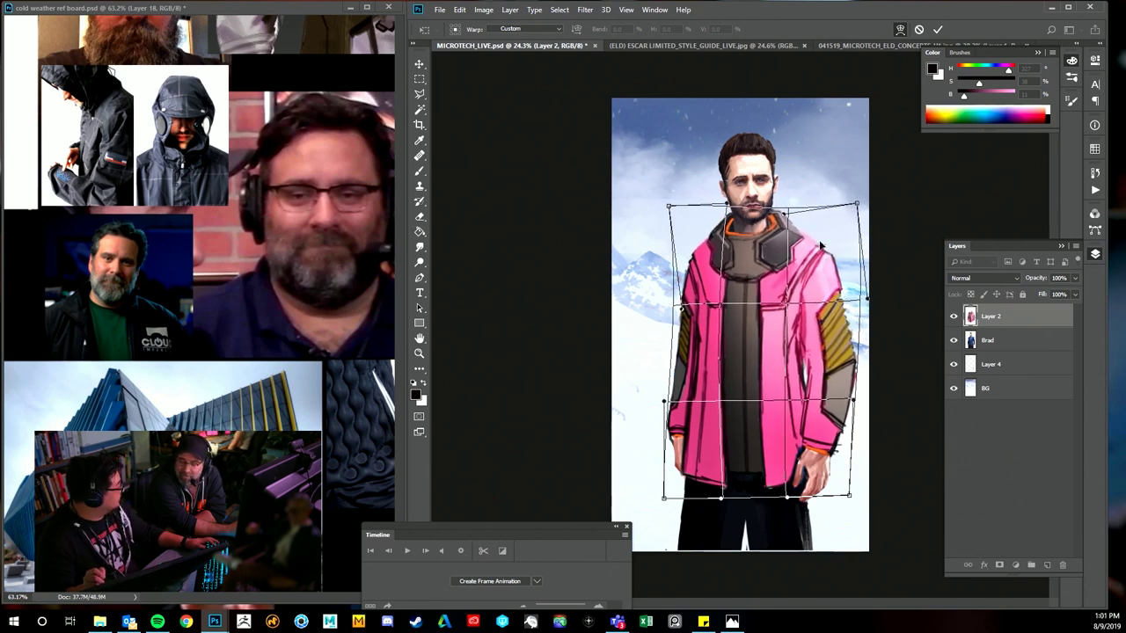
pyautogui.moveTo(768, 270); pyautogui.dragTo(731, 297)
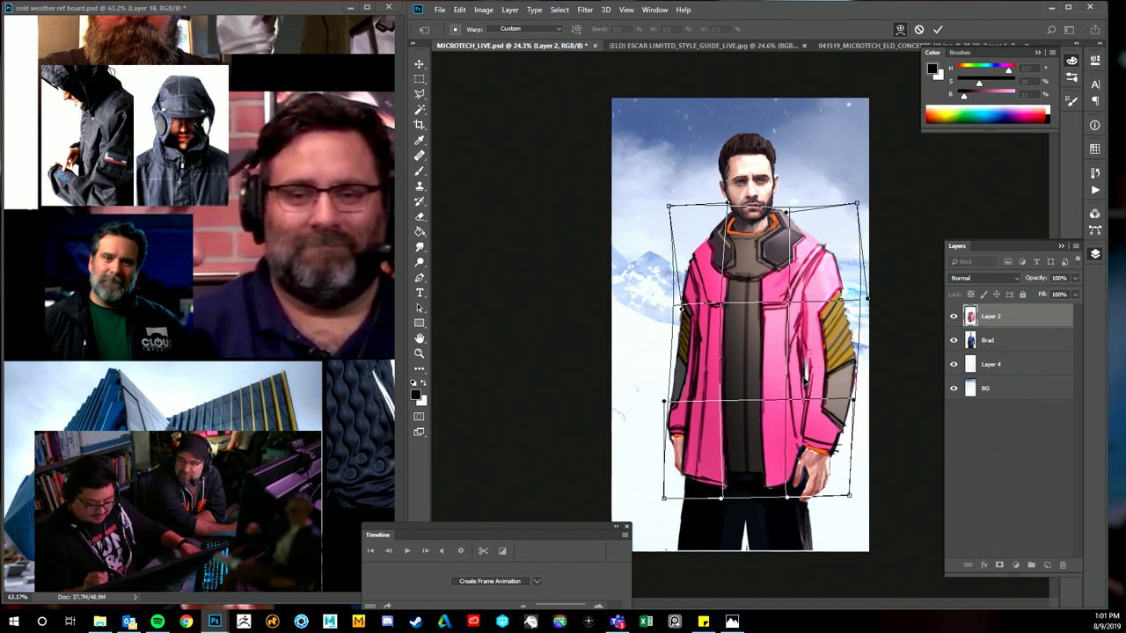
pyautogui.press('Return')
# - Switch to the cold weather reference board, lasso the large portrait's beard, copy it to a new layer and make that layer active
pyautogui.click(368, 308)
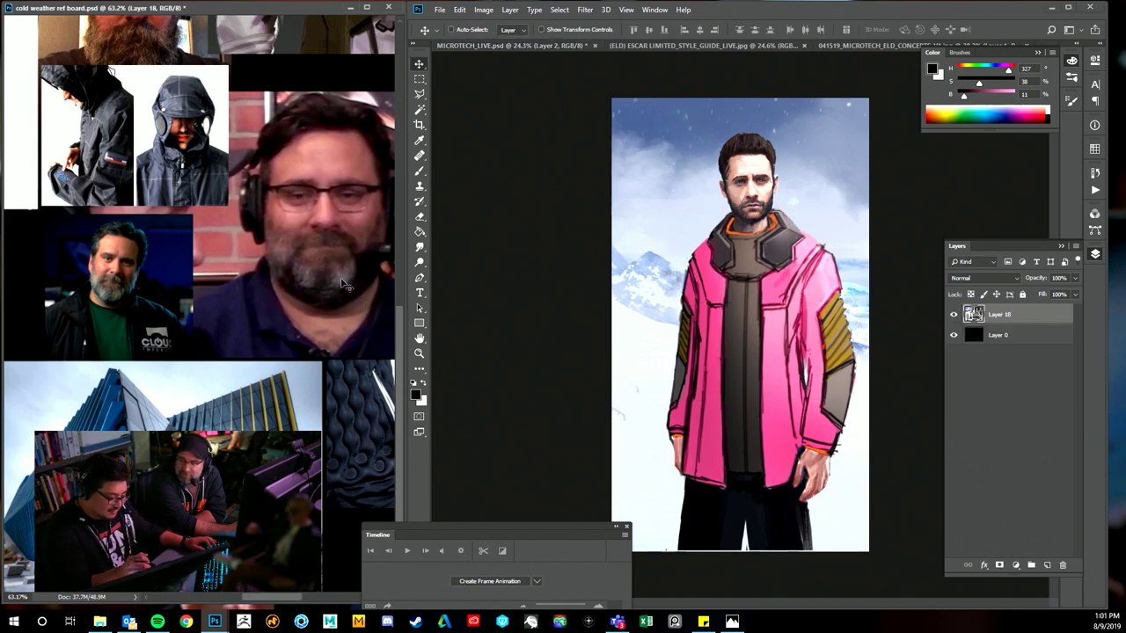
pyautogui.press('l')
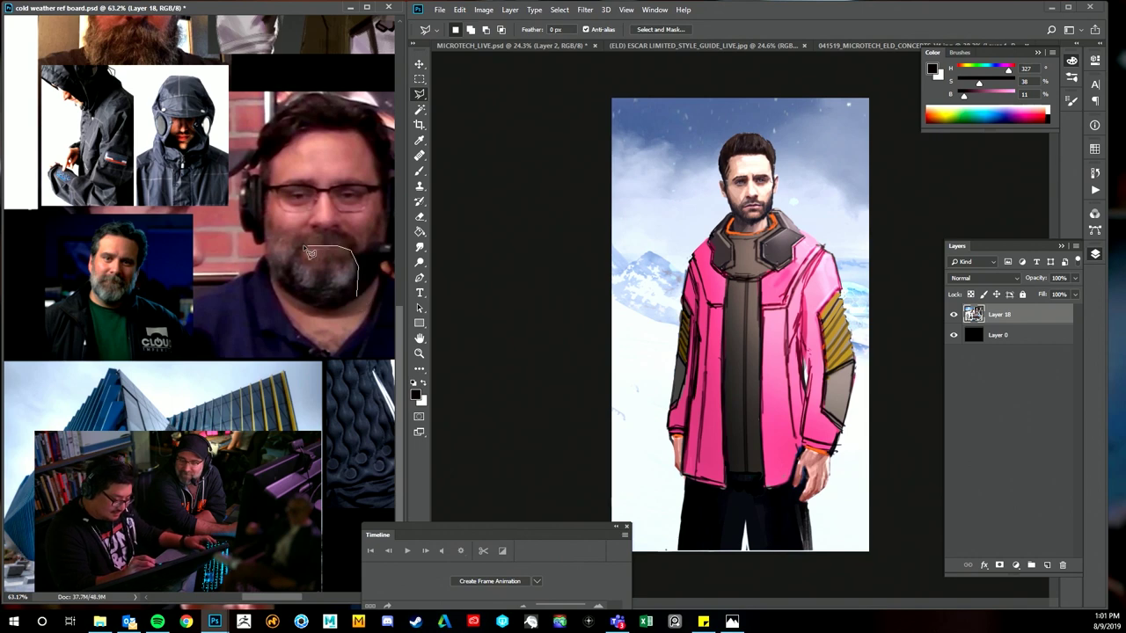
pyautogui.hotkey('ctrl', 'j')
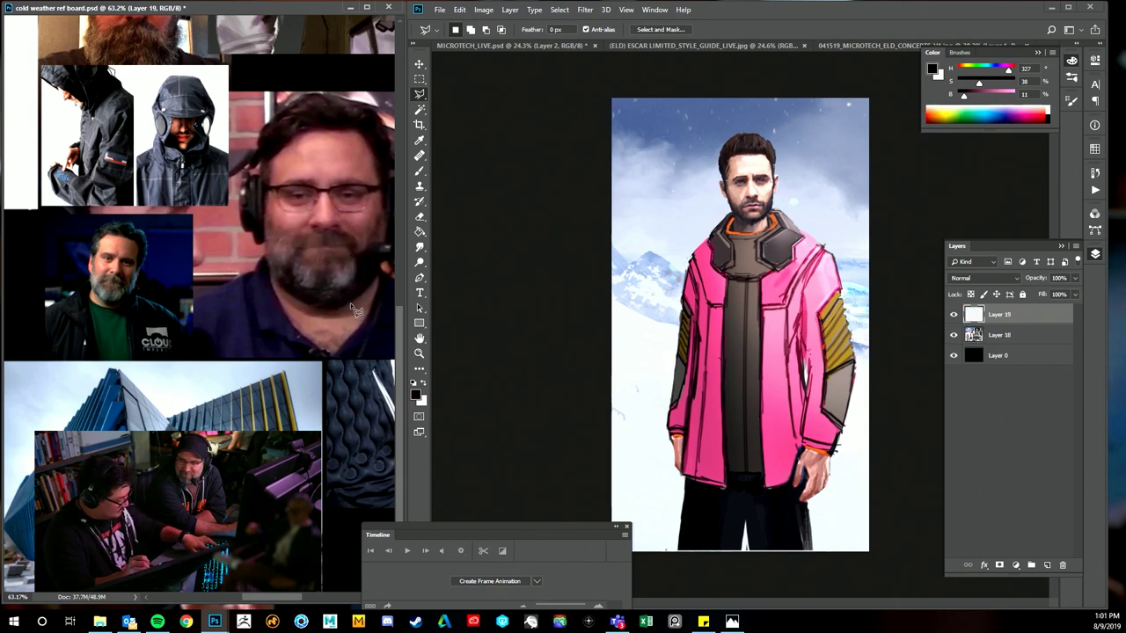
pyautogui.press('v')
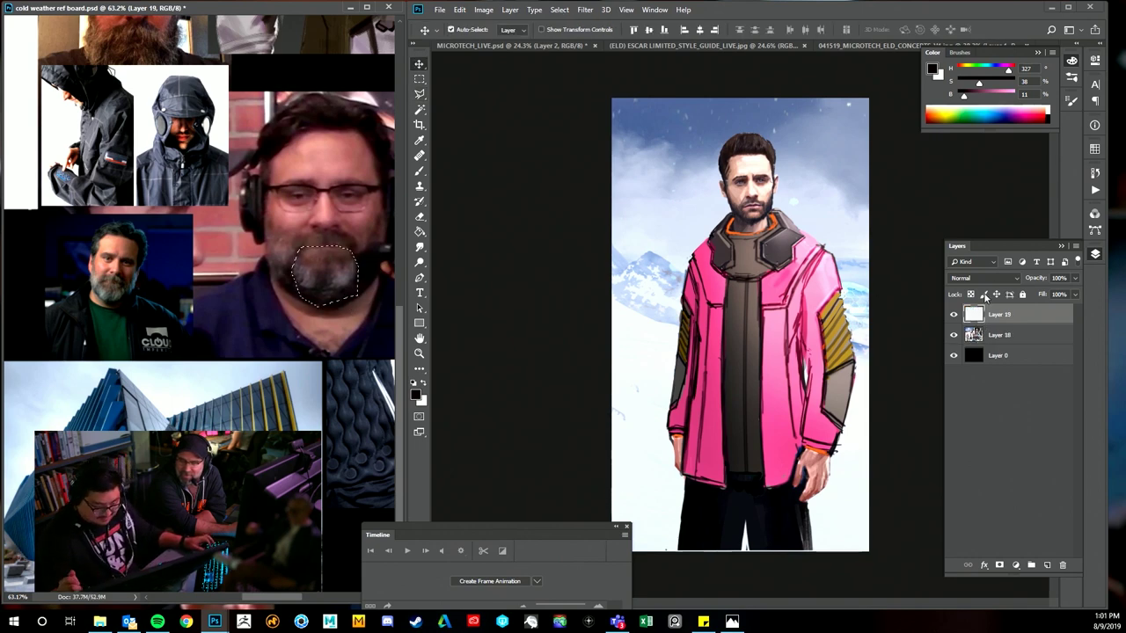
pyautogui.click(981, 335)
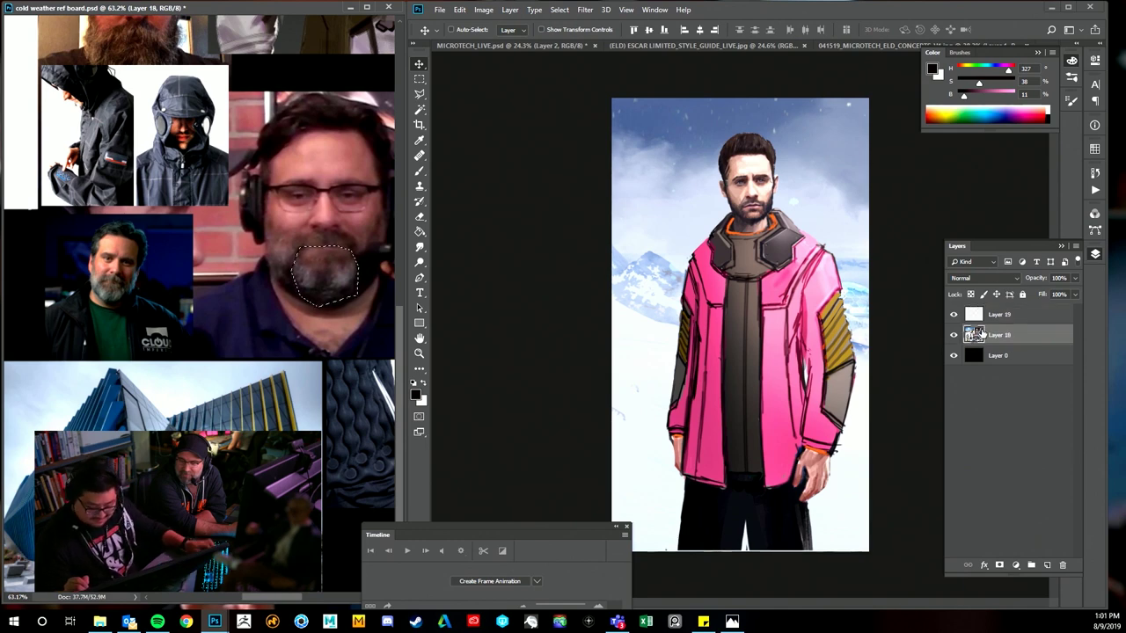
pyautogui.click(978, 315)
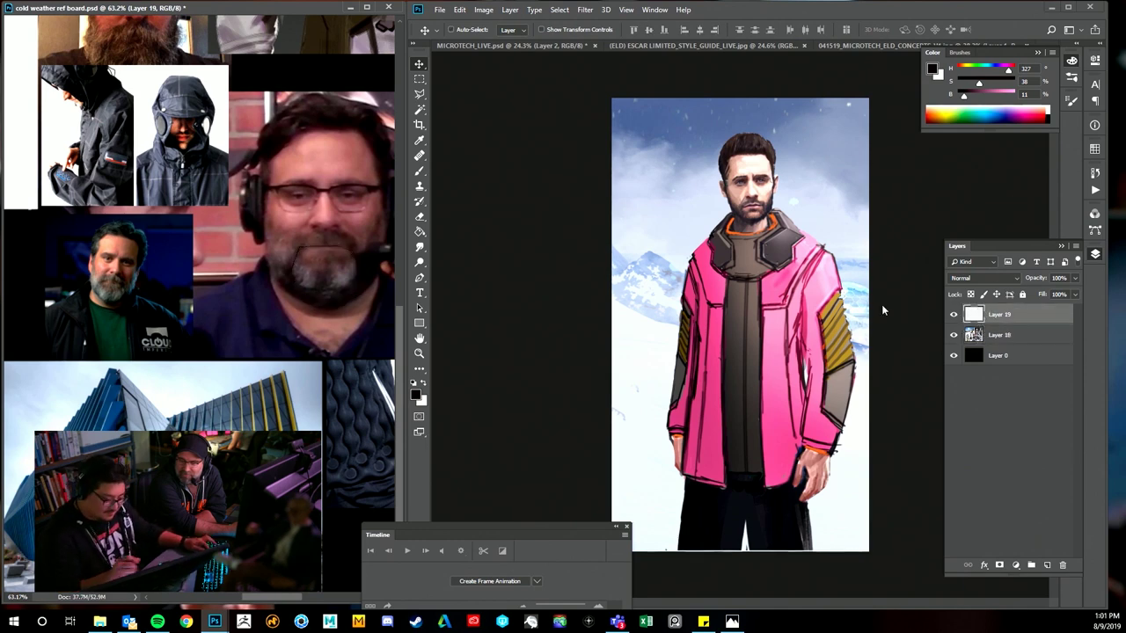
pyautogui.moveTo(379, 337); pyautogui.dragTo(405, 335)
pyautogui.hotkey('ctrl', 'space')
pyautogui.press('space')
pyautogui.moveTo(313, 242); pyautogui.dragTo(364, 525)
pyautogui.moveTo(361, 460)
pyautogui.mouseDown()
pyautogui.moveTo(359, 420)
pyautogui.moveTo(358, 466)
pyautogui.moveTo(359, 422)
pyautogui.moveTo(359, 440)
pyautogui.mouseUp()
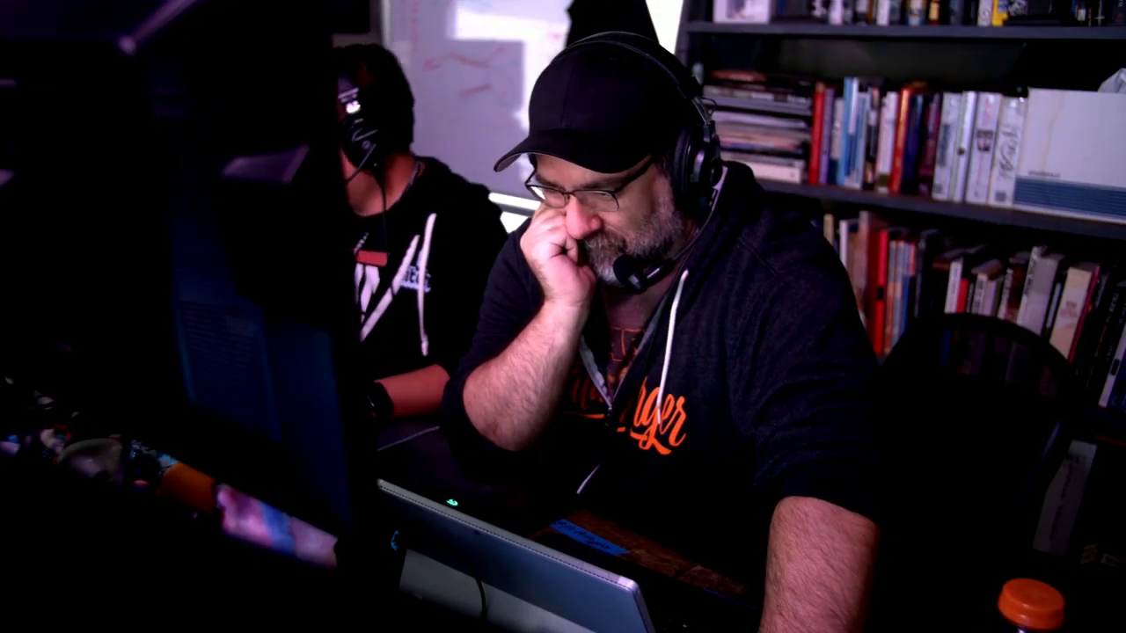